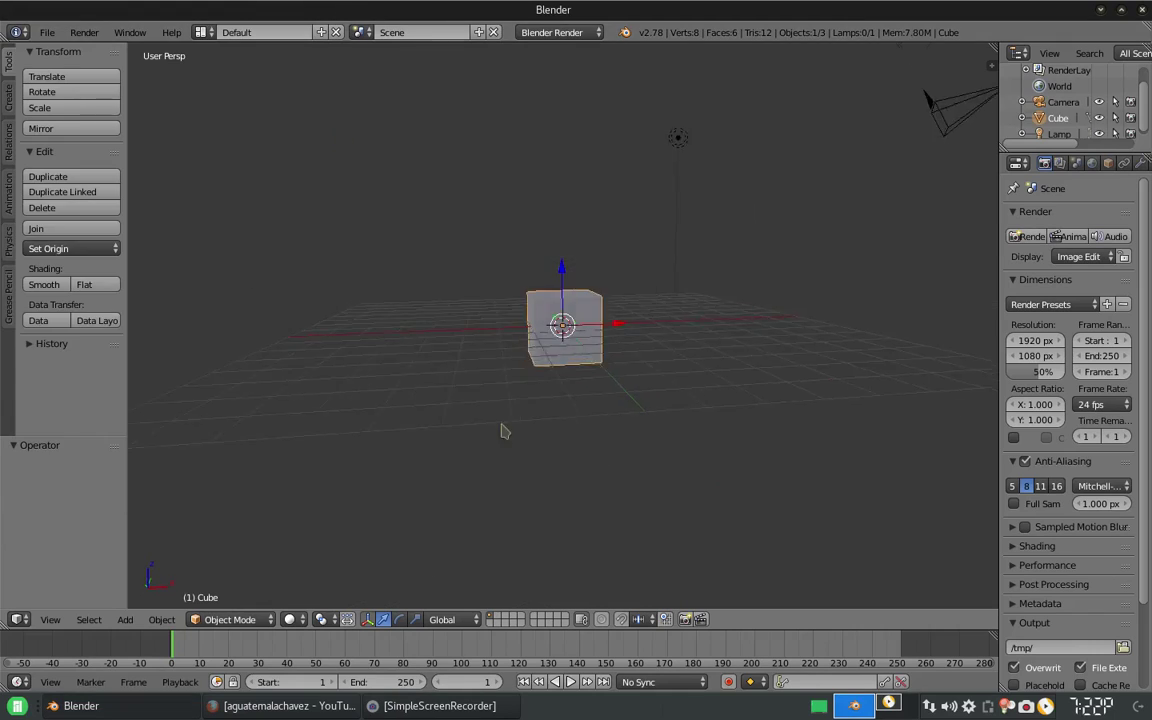
# - Replace the default cube with a circle mesh and enter Edit Mode
pyautogui.press('Delete')
pyautogui.hotkey('shift', 'a')
pyautogui.click(553, 447)
pyautogui.press('Tab')
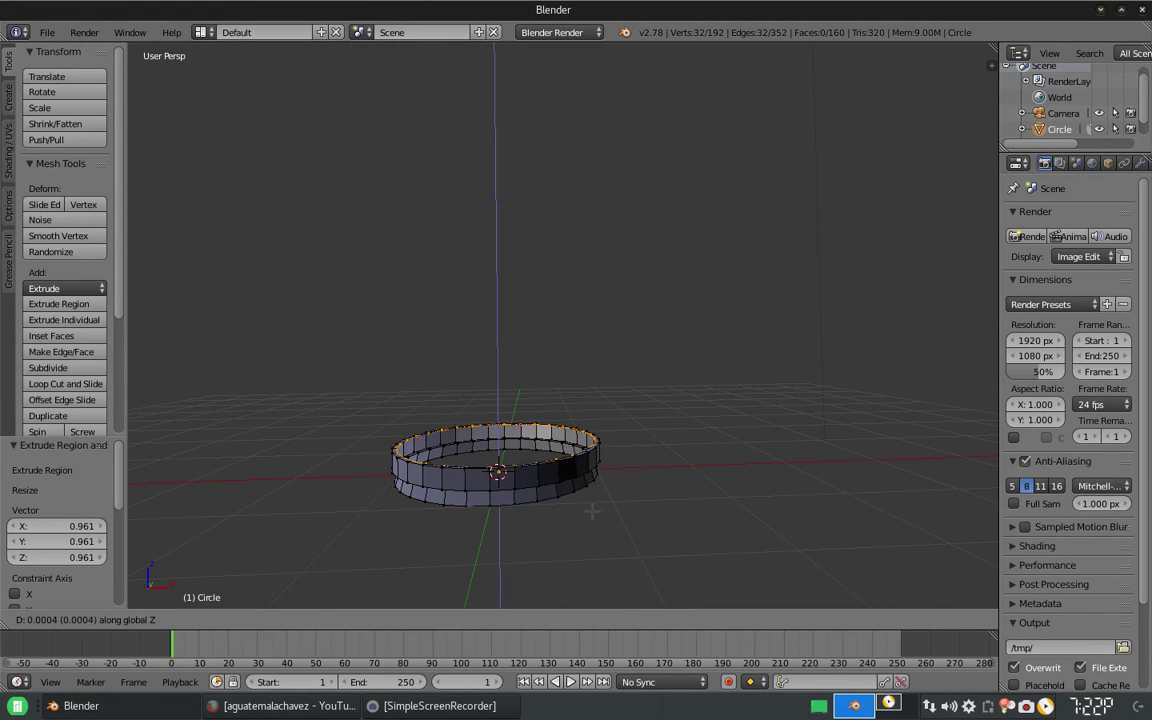
pyautogui.press('Escape')
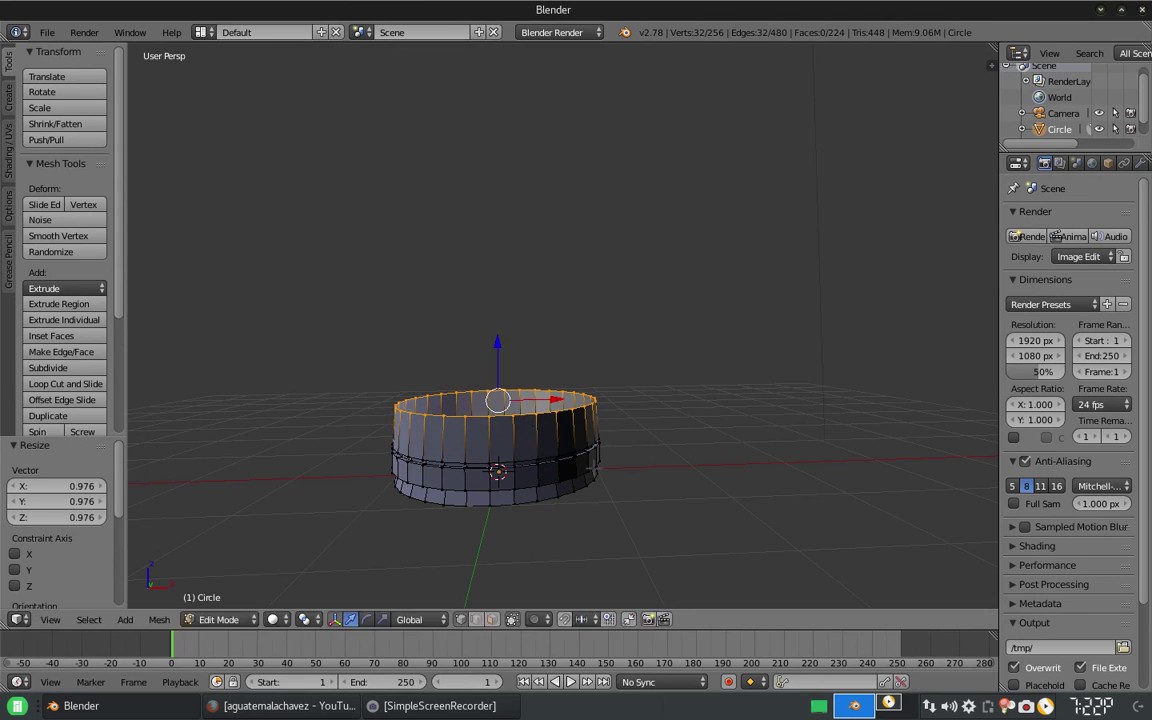
# - Extrude the circle's edge into stacked rings, resizing each new ring
pyautogui.press('e')
pyautogui.press('Escape')
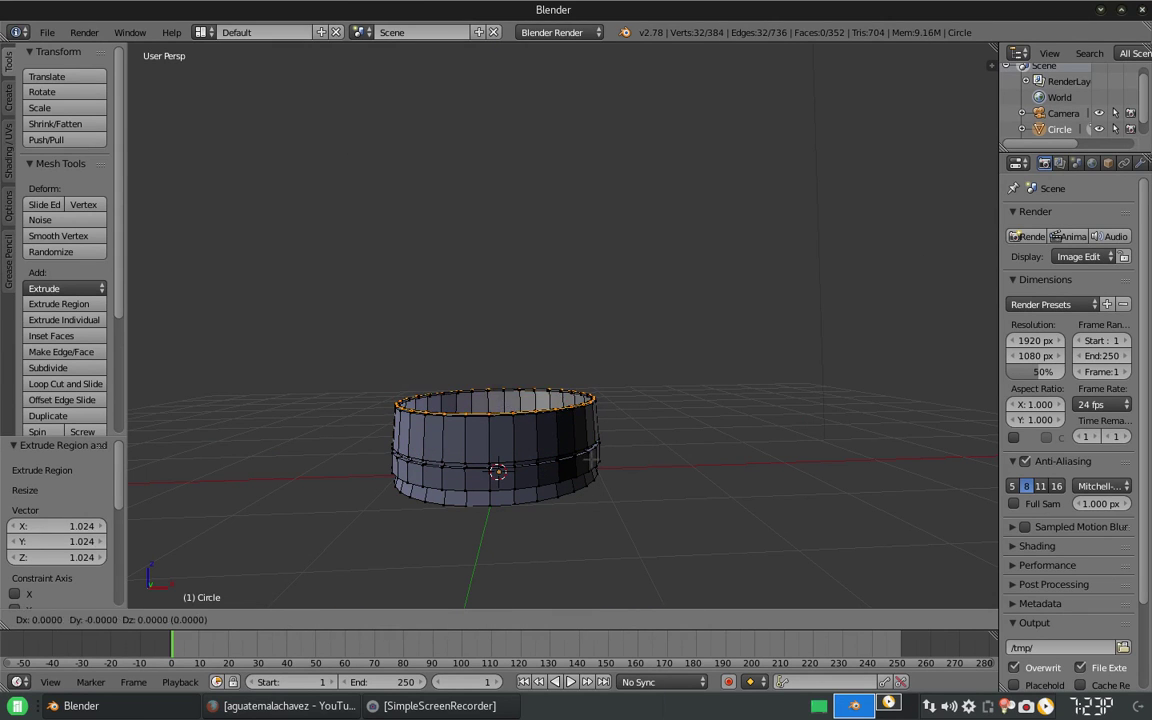
pyautogui.click(588, 412)
pyautogui.scroll(2, 588, 412)
pyautogui.press('e')
pyautogui.click(580, 425)
pyautogui.press('s')
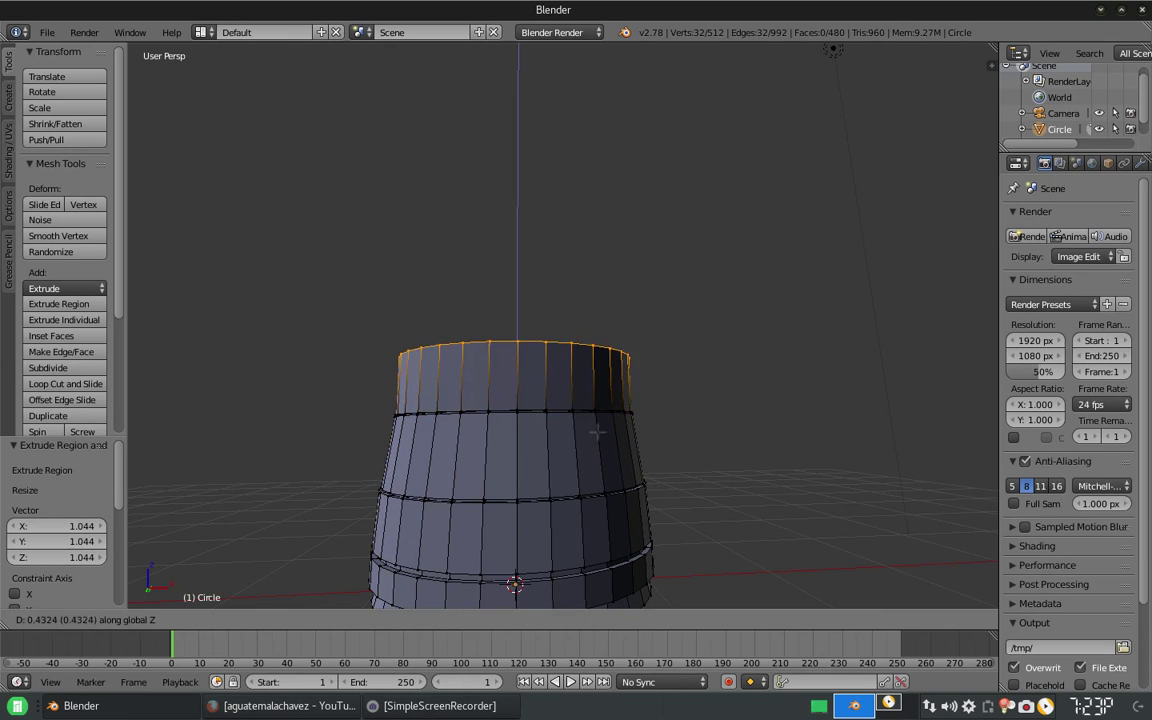
# - Extrude further rings and scale them inward so the tower narrows toward the top
pyautogui.moveTo(590, 430); pyautogui.dragTo(565, 537, button='middle')
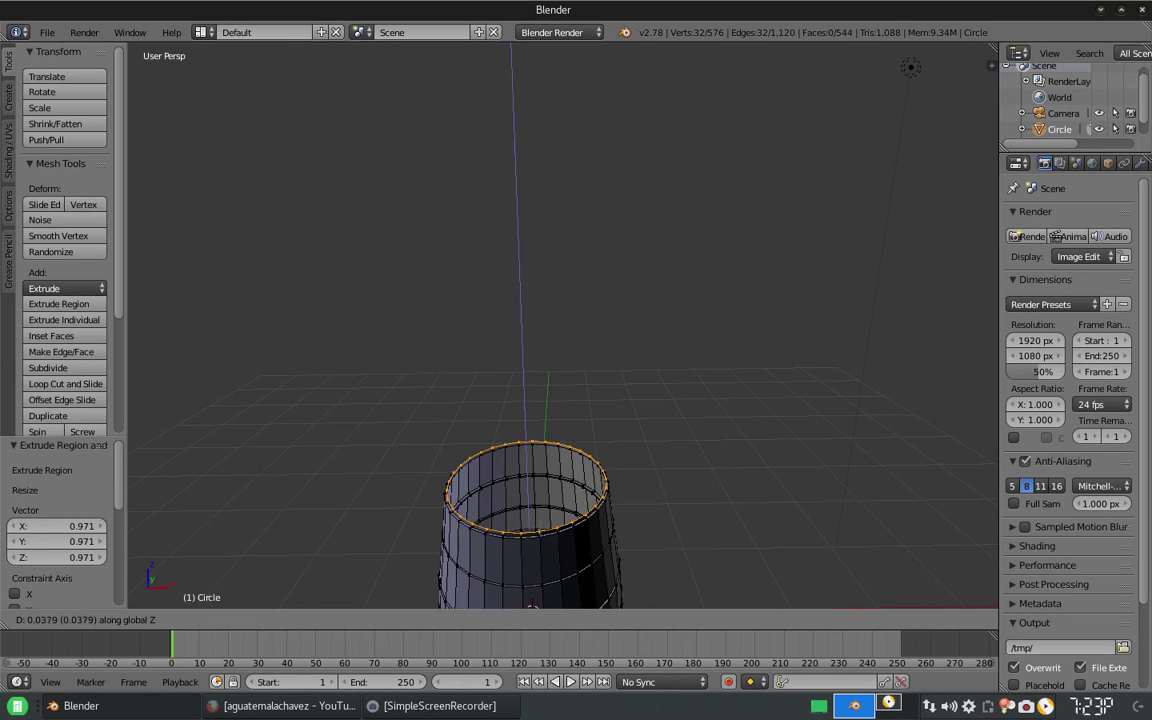
pyautogui.moveTo(544, 491); pyautogui.dragTo(566, 455, button='middle')
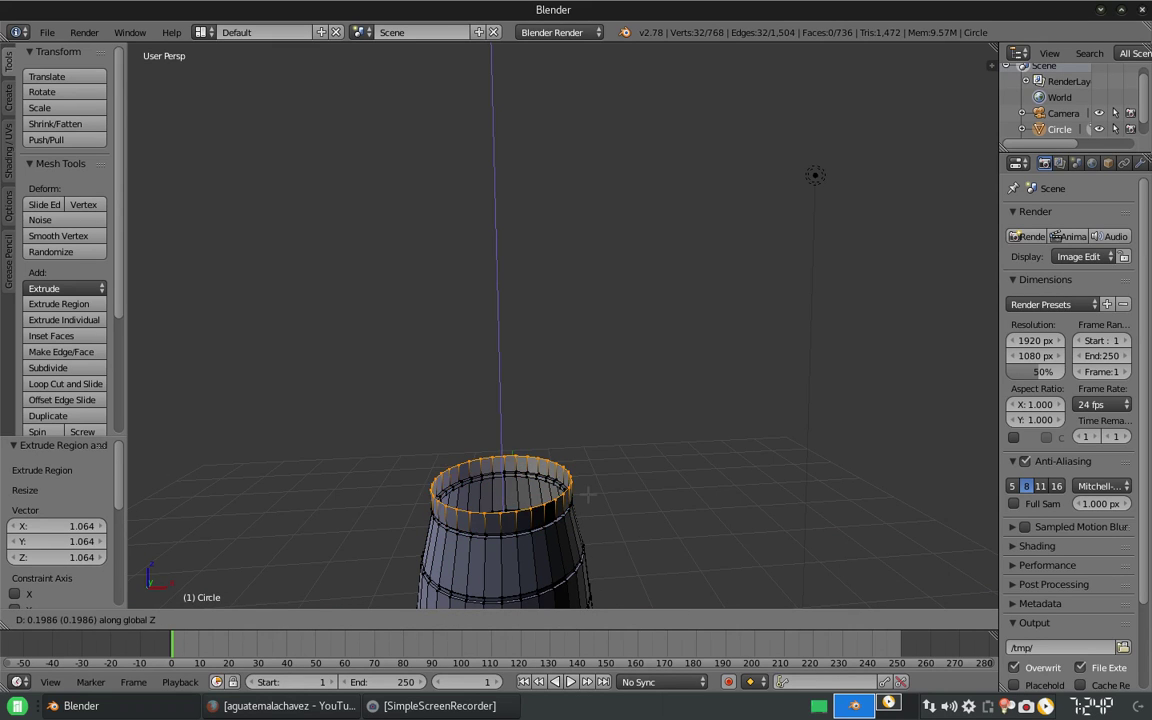
pyautogui.click(587, 464)
pyautogui.press('s')
pyautogui.click(560, 540)
pyautogui.press('e')
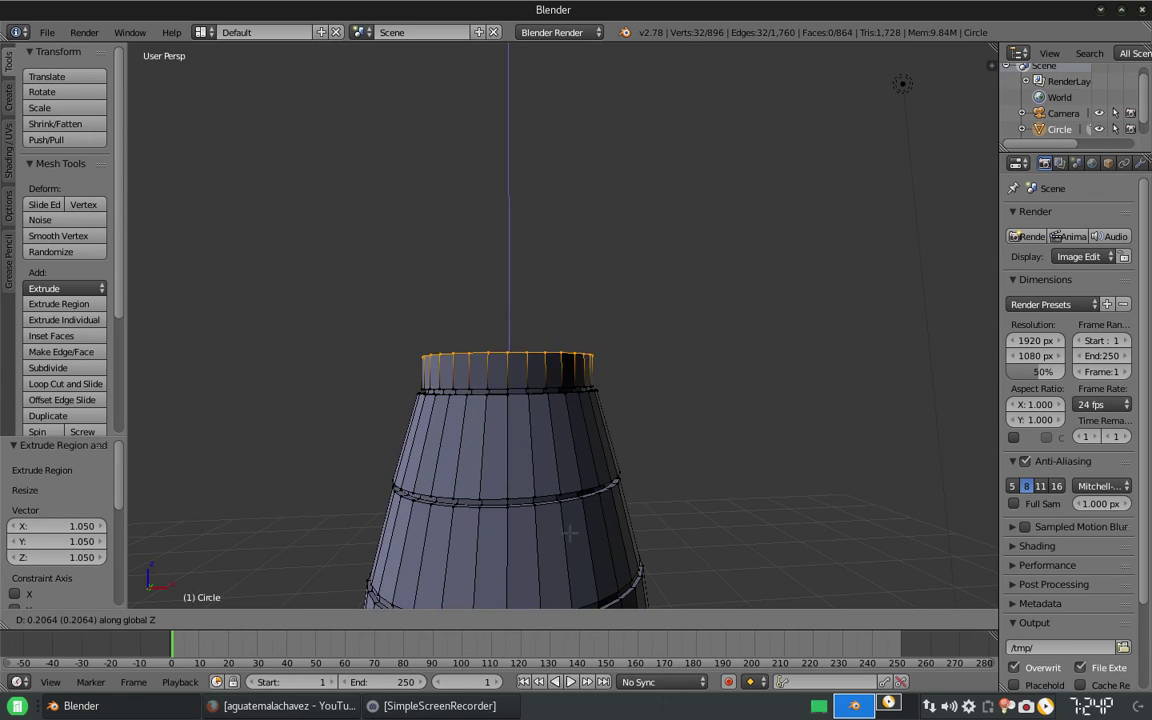
pyautogui.moveTo(540, 500); pyautogui.dragTo(568, 553, button='middle')
# - Shrink the top ring, merge it at centre and raise it along Z into a pointed tip
pyautogui.press('e')
pyautogui.press('s')
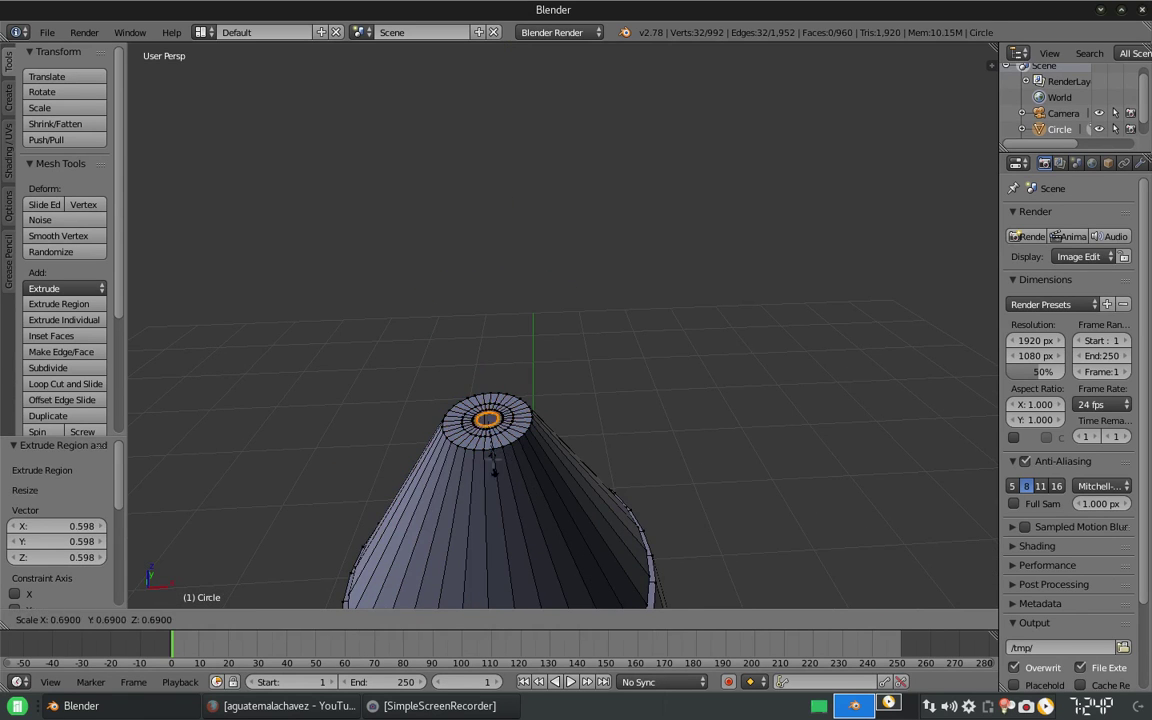
pyautogui.click(493, 470)
pyautogui.hotkey('alt', 'm')
pyautogui.press('g')
pyautogui.press('z')
pyautogui.click(500, 400)
# - Scale a ring on the tower body outward into a raised band
pyautogui.scroll(-3, 500, 400)
pyautogui.scroll(5, 510, 333)
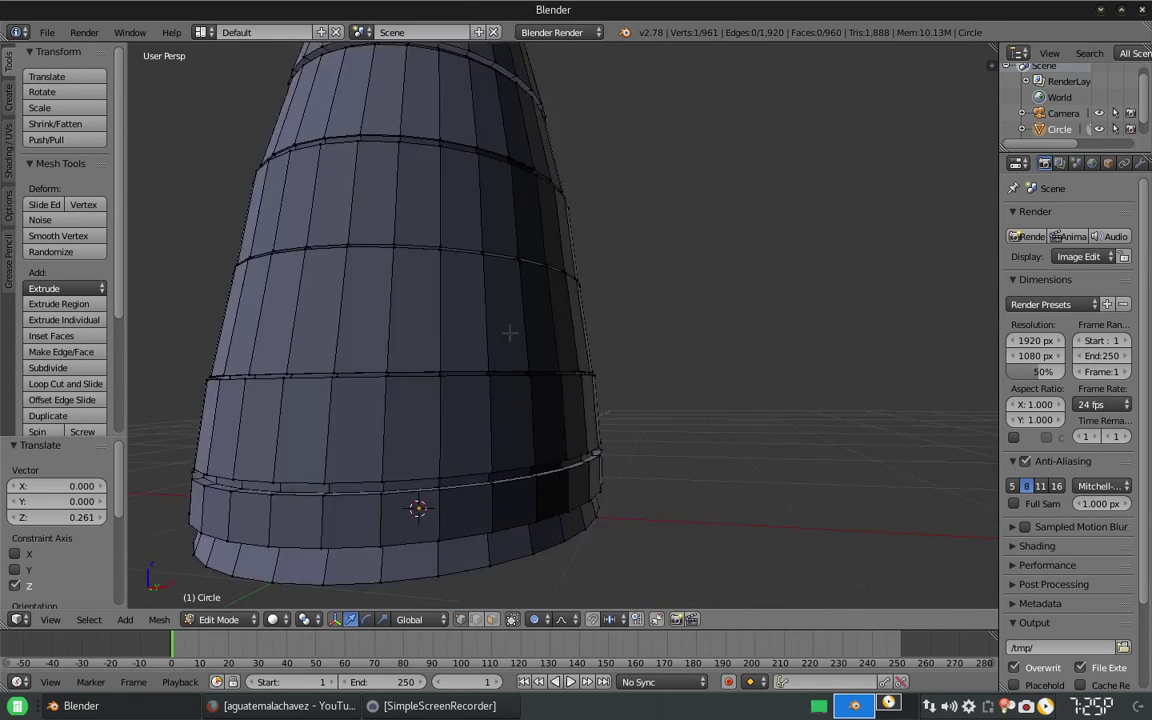
pyautogui.moveTo(510, 333); pyautogui.dragTo(514, 454, button='middle')
pyautogui.click(428, 452)
pyautogui.scroll(3, 428, 452)
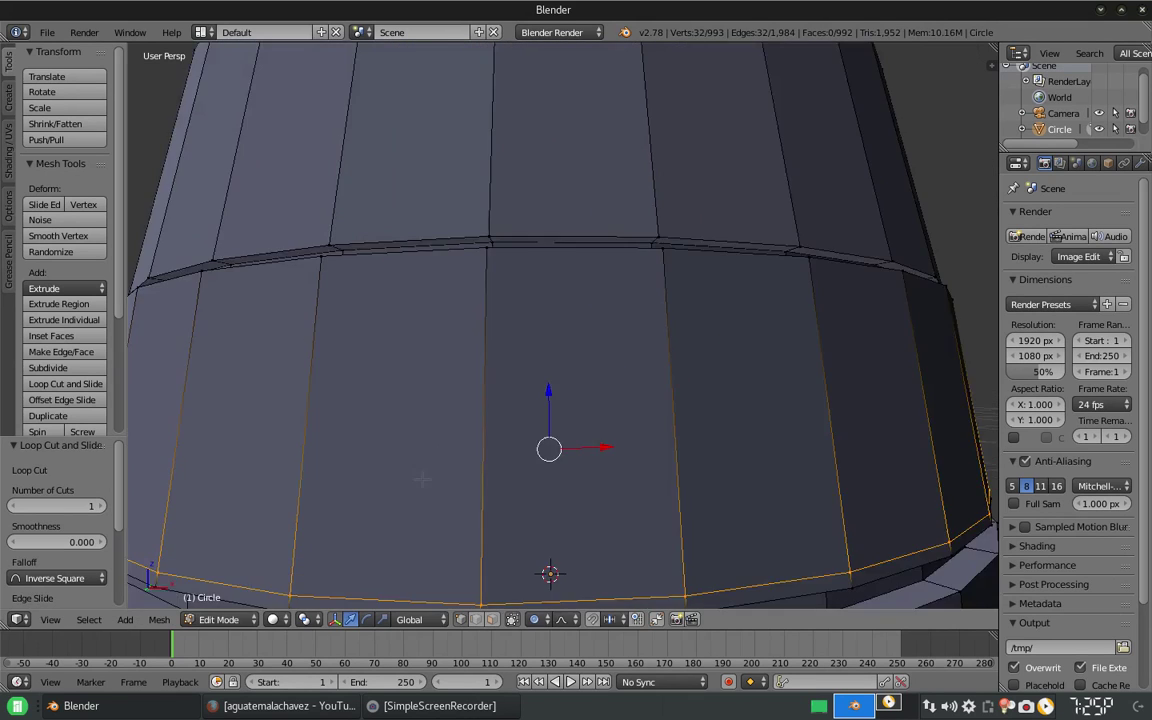
pyautogui.press('s')
pyautogui.scroll(3, 550, 400)
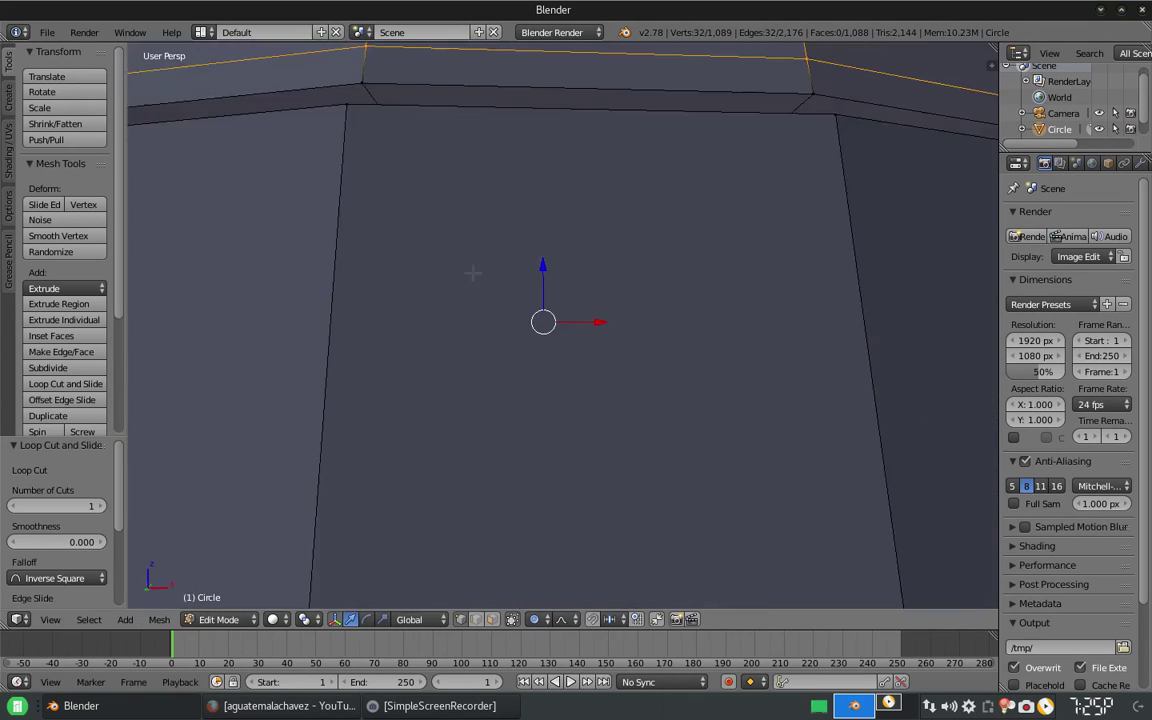
pyautogui.scroll(-4, 550, 400)
# - Add an edge loop, extrude it and scale it outward into a protruding ledge
pyautogui.click(512, 470)
pyautogui.click(510, 503)
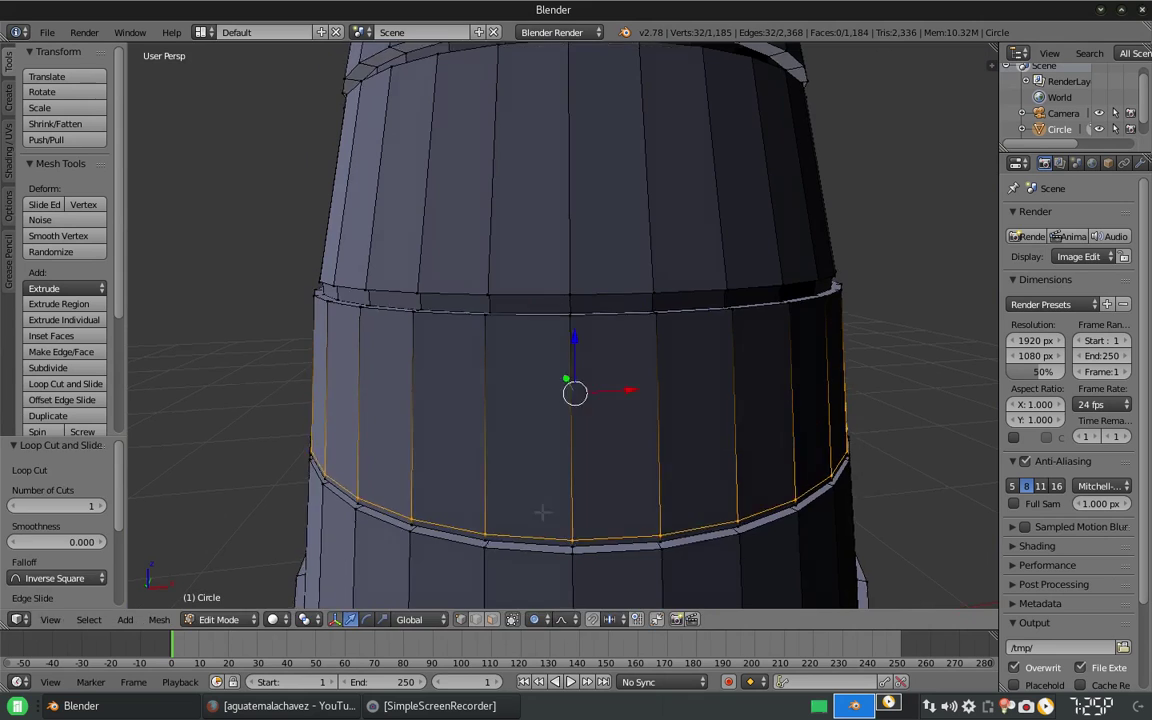
pyautogui.press('e')
pyautogui.press('s')
pyautogui.click(612, 488)
pyautogui.hotkey('ctrl', 'r')
pyautogui.click(578, 519)
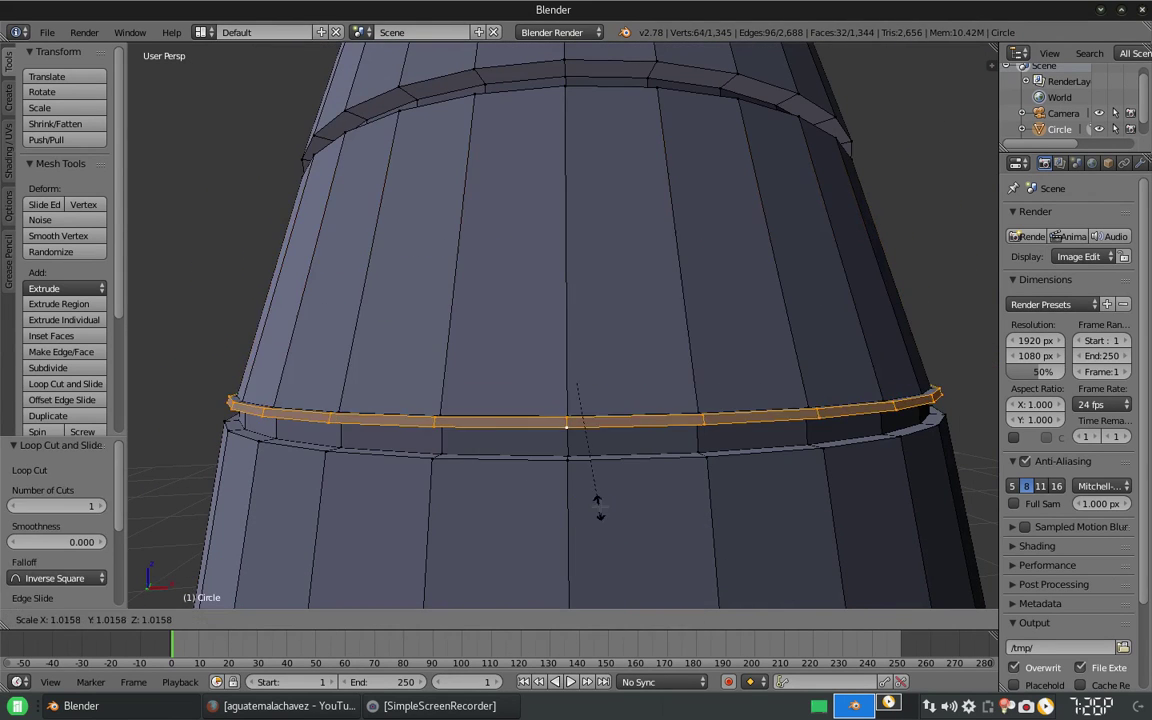
pyautogui.click(597, 505)
# - Add further loop cuts and extrude them outward into additional ledge rings
pyautogui.scroll(-2, 597, 505)
pyautogui.press('e')
pyautogui.press('s')
pyautogui.click(567, 417)
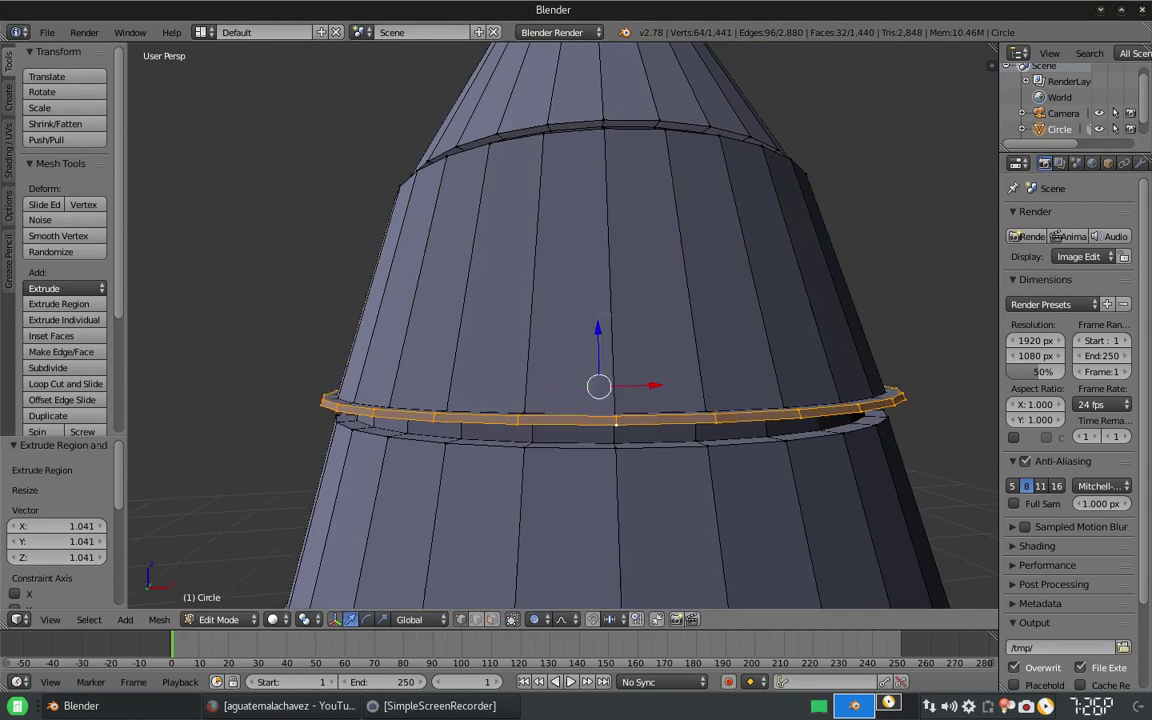
pyautogui.scroll(-2, 567, 417)
pyautogui.hotkey('ctrl', 'r')
pyautogui.click(567, 417)
# - Inset the selected vertical column of faces to outline the windows
pyautogui.press('Tab')
pyautogui.scroll(-3, 600, 380)
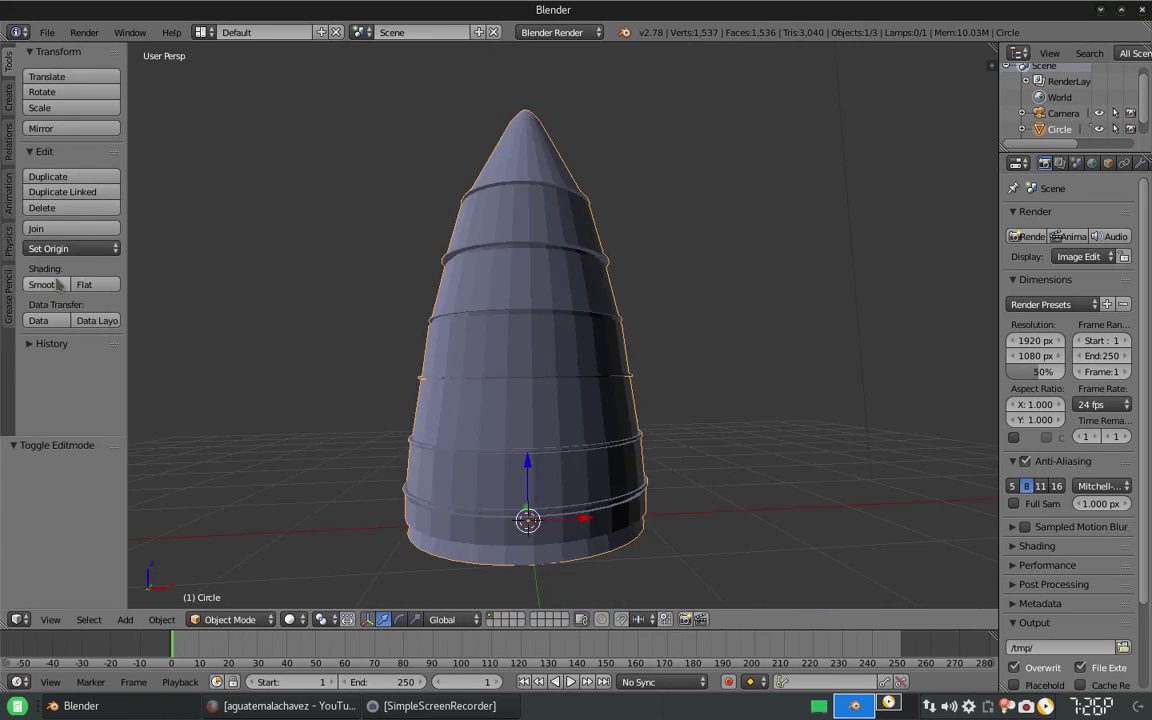
pyautogui.scroll(4, 527, 296)
pyautogui.press('Tab')
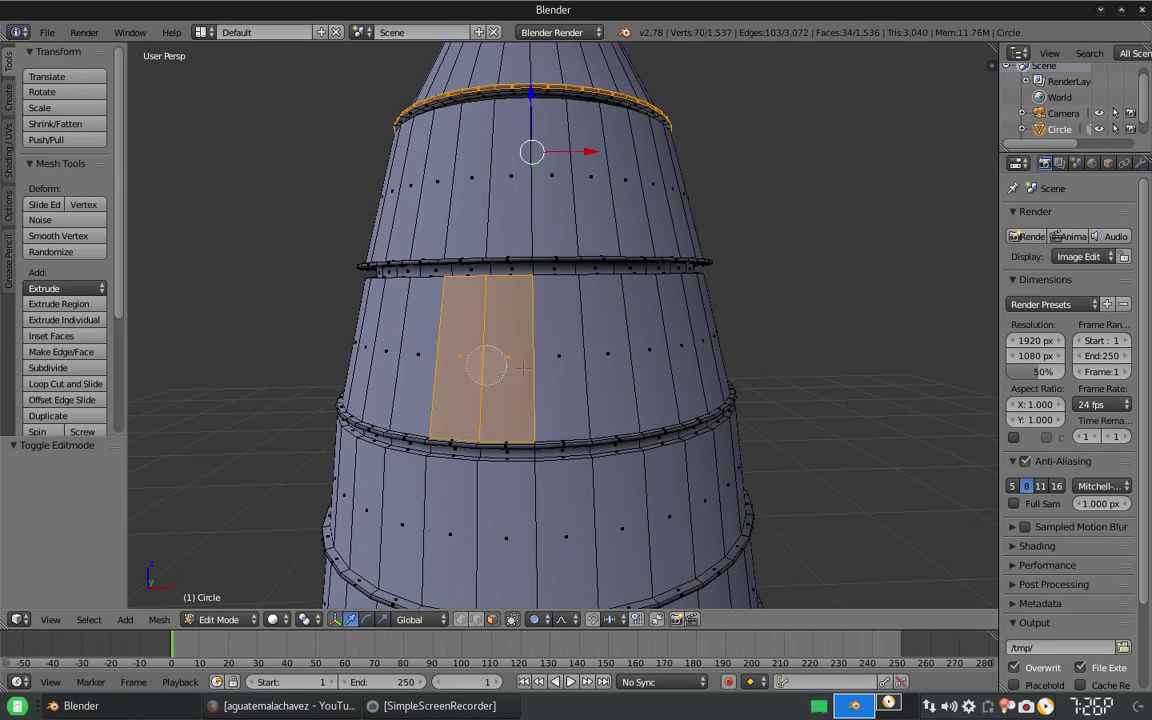
pyautogui.keyDown('shift'); pyautogui.scroll(-4, 550, 320); pyautogui.keyUp('shift')
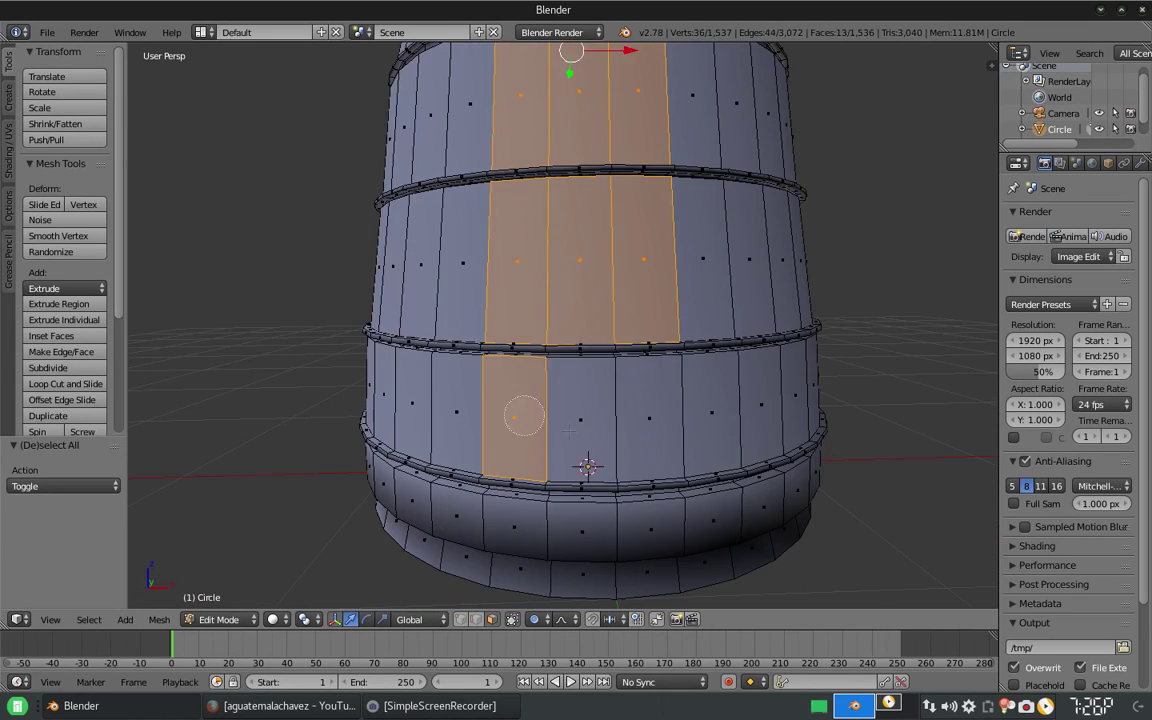
pyautogui.keyDown('shift'); pyautogui.scroll(5, 550, 320); pyautogui.keyUp('shift')
pyautogui.scroll(-2, 550, 320)
pyautogui.scroll(2, 560, 330)
pyautogui.scroll(-2, 560, 330)
pyautogui.press('i')
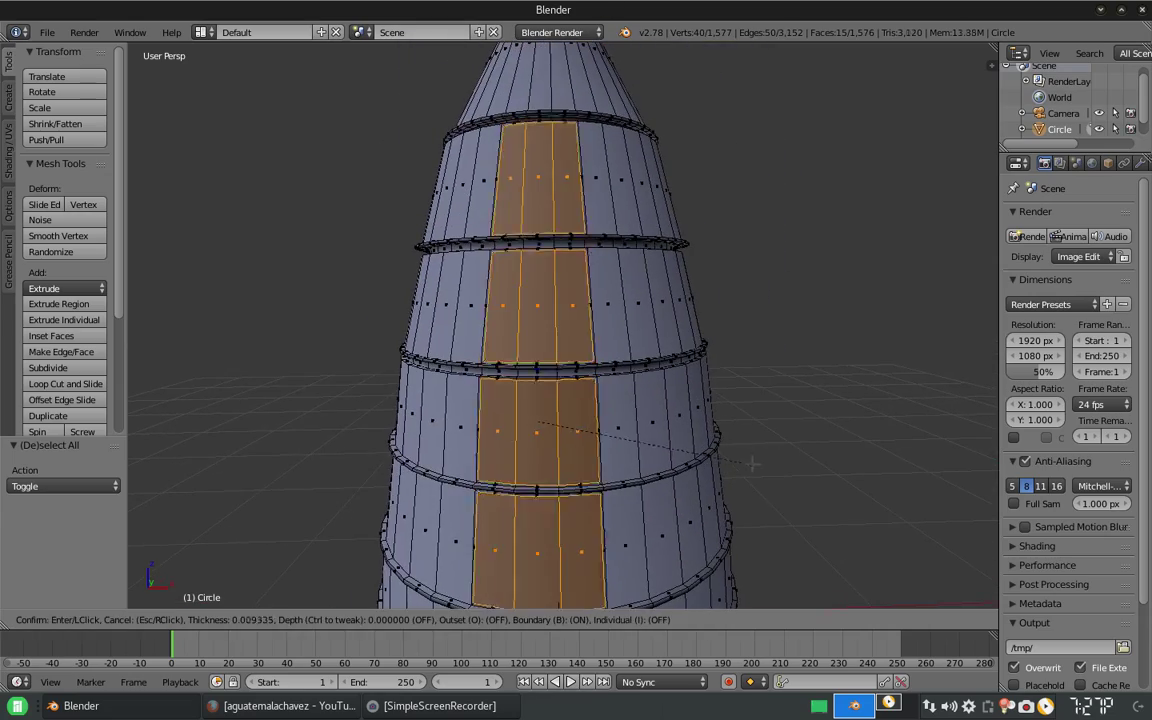
pyautogui.press('Return')
# - Extrude the inset window faces inward to form recessed niches
pyautogui.scroll(3, 560, 330)
pyautogui.moveTo(487, 455); pyautogui.dragTo(430, 450, button='middle')
pyautogui.press('e')
pyautogui.click(420, 300)
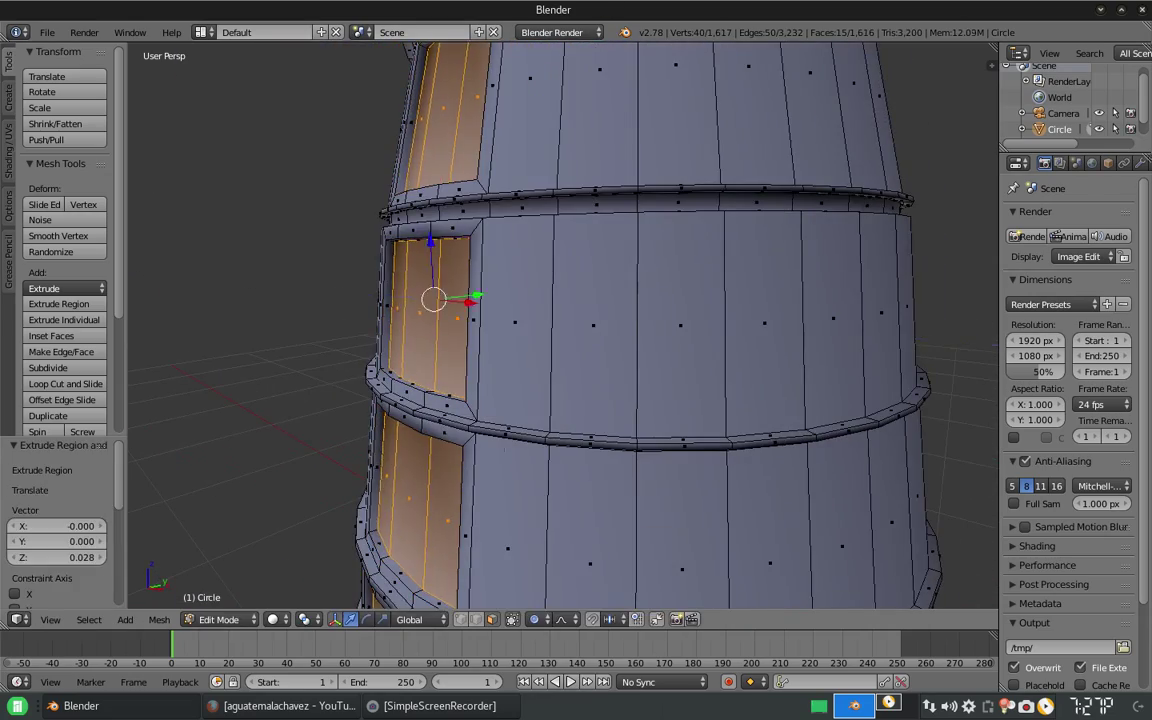
pyautogui.moveTo(420, 300); pyautogui.dragTo(500, 300, button='middle')
# - Select the rims of several recesses, from the upper niches down to the lower ones
pyautogui.press('a')
pyautogui.scroll(3, 550, 330)
pyautogui.keyDown('alt'); pyautogui.keyDown('shift'); pyautogui.rightClick(470, 305); pyautogui.keyUp('shift'); pyautogui.keyUp('alt')
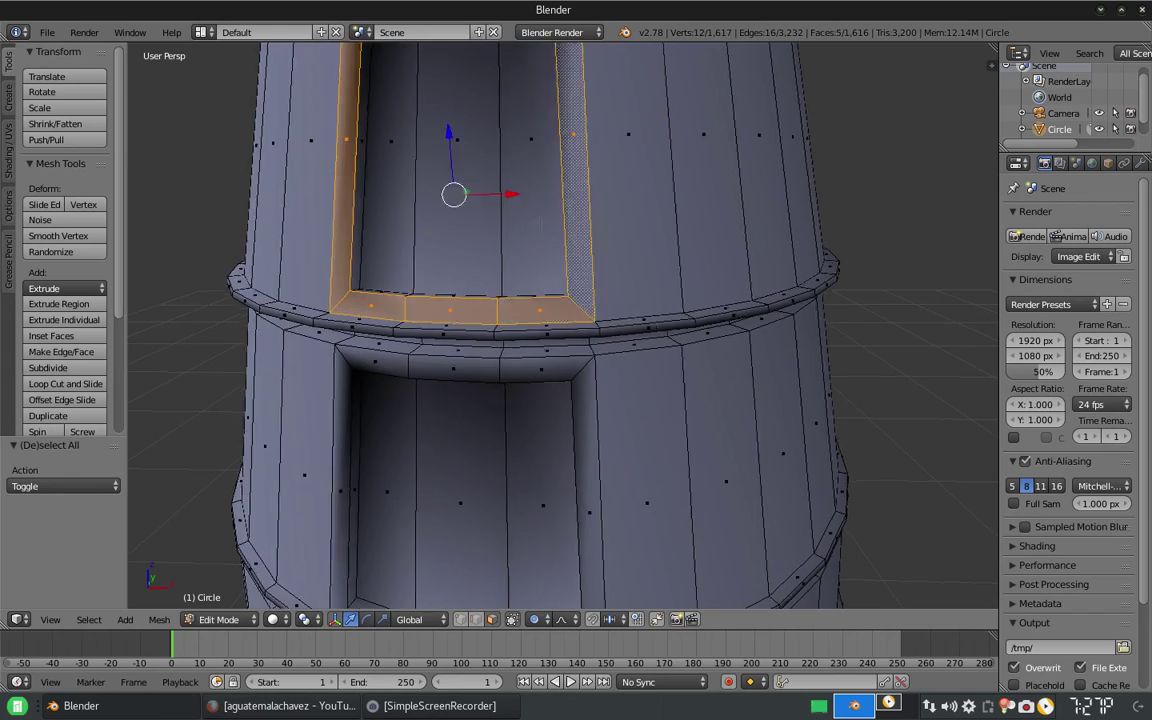
pyautogui.scroll(-4, 560, 330)
pyautogui.scroll(4, 560, 330)
pyautogui.moveTo(560, 330); pyautogui.dragTo(600, 330, button='middle')
pyautogui.scroll(-3, 560, 330)
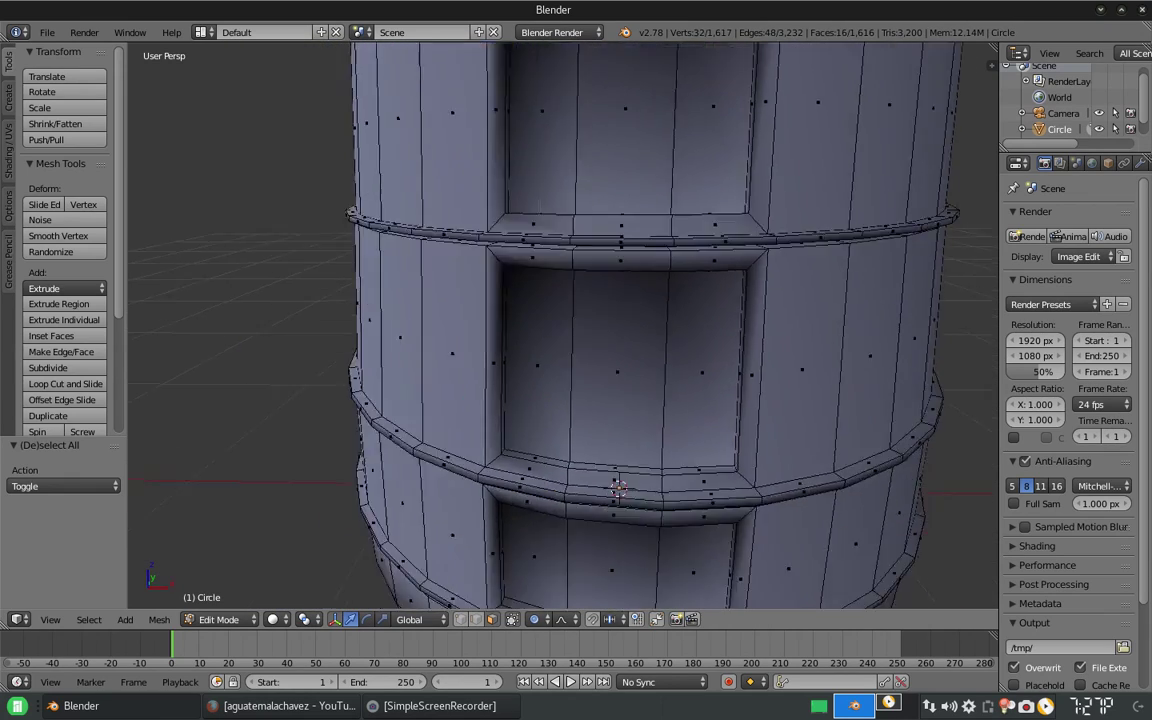
pyautogui.scroll(3, 560, 330)
pyautogui.keyDown('alt'); pyautogui.keyDown('shift'); pyautogui.rightClick(498, 215); pyautogui.keyUp('shift'); pyautogui.keyUp('alt')
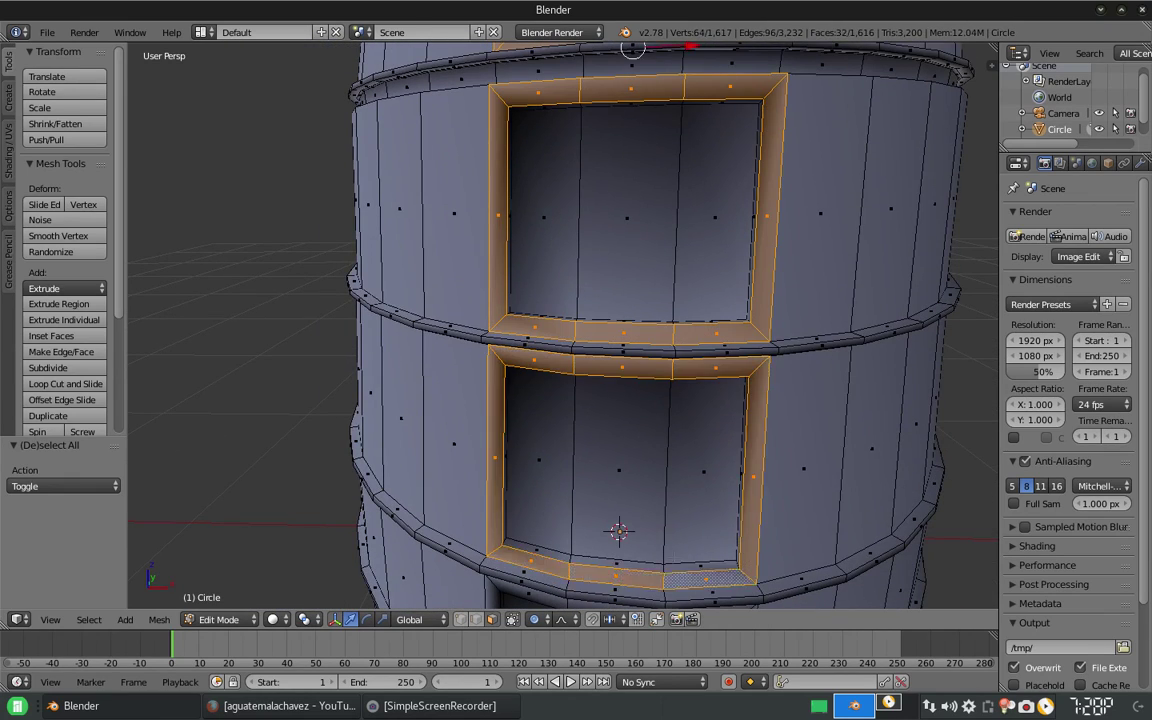
pyautogui.moveTo(632, 49); pyautogui.dragTo(594, 280, button='middle')
pyautogui.keyDown('shift'); pyautogui.rightClick(562, 340); pyautogui.keyUp('shift')
pyautogui.scroll(-3, 650, 330)
# - Inset the recess rims twice into window frames and return to Object Mode
pyautogui.press('i')
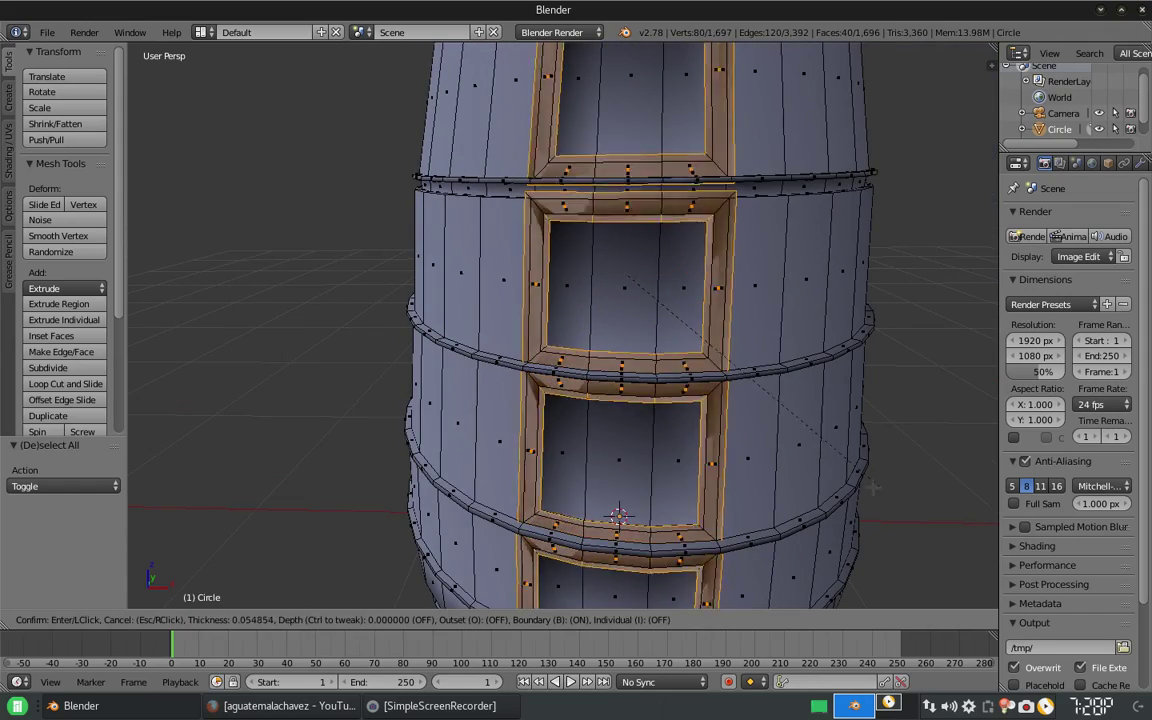
pyautogui.press('Return')
pyautogui.press('i')
pyautogui.press('Return')
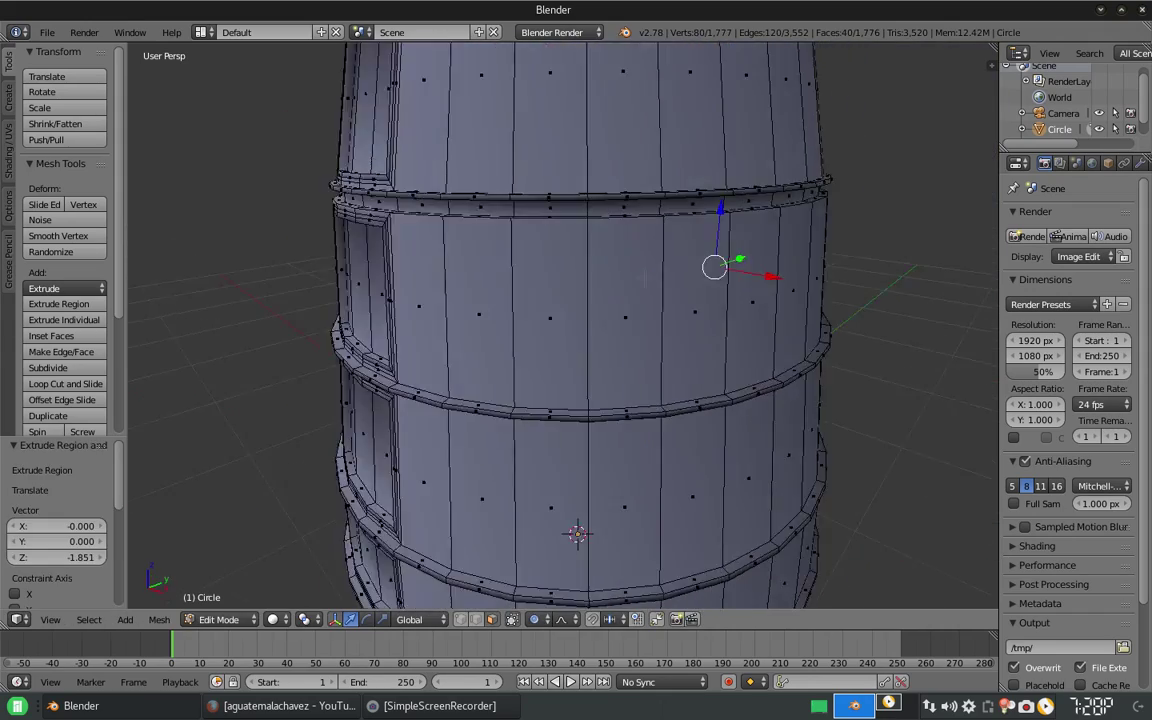
pyautogui.scroll(-3, 578, 325)
pyautogui.scroll(3, 578, 325)
pyautogui.scroll(-3, 578, 325)
pyautogui.press('Tab')
pyautogui.scroll(3, 578, 325)
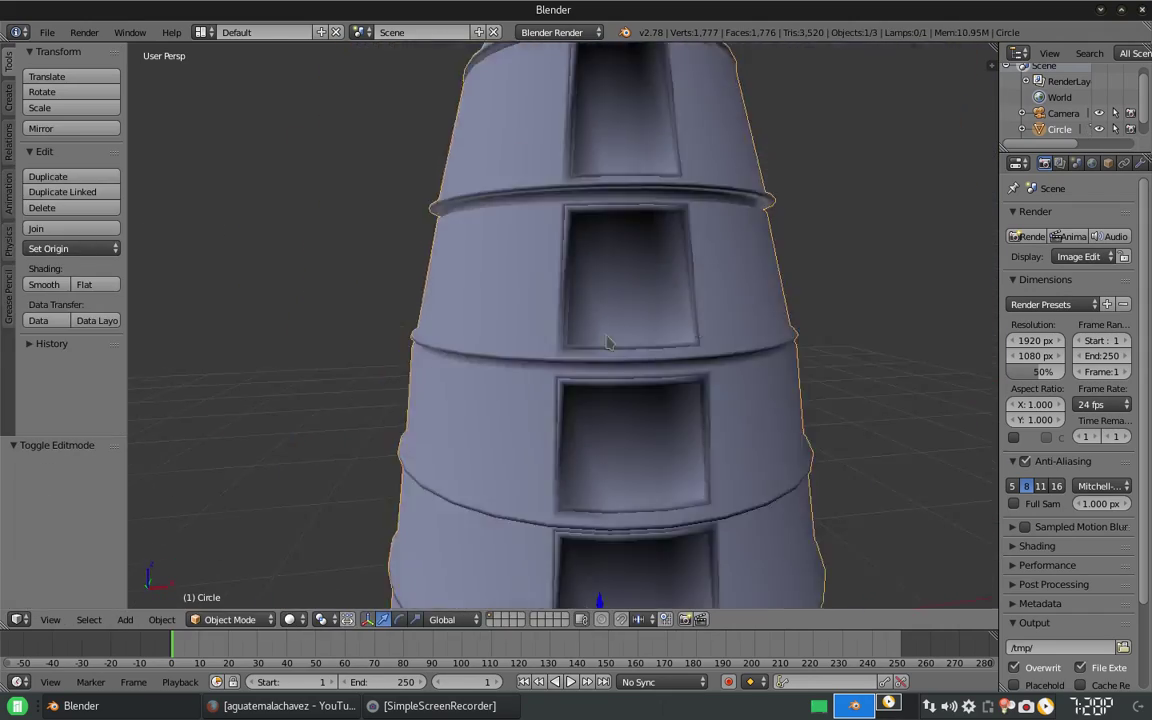
pyautogui.scroll(-3, 578, 325)
# - In Edit Mode, select six faces around the tower's base
pyautogui.scroll(4, 505, 403)
pyautogui.press('Tab')
pyautogui.rightClick(402, 270)
pyautogui.keyDown('shift'); pyautogui.rightClick(553, 268); pyautogui.keyUp('shift')
pyautogui.keyDown('shift'); pyautogui.rightClick(713, 265); pyautogui.keyUp('shift')
pyautogui.keyDown('shift'); pyautogui.rightClick(400, 385); pyautogui.keyUp('shift')
pyautogui.keyDown('shift'); pyautogui.rightClick(560, 385); pyautogui.keyUp('shift')
pyautogui.keyDown('shift'); pyautogui.rightClick(694, 385); pyautogui.keyUp('shift')
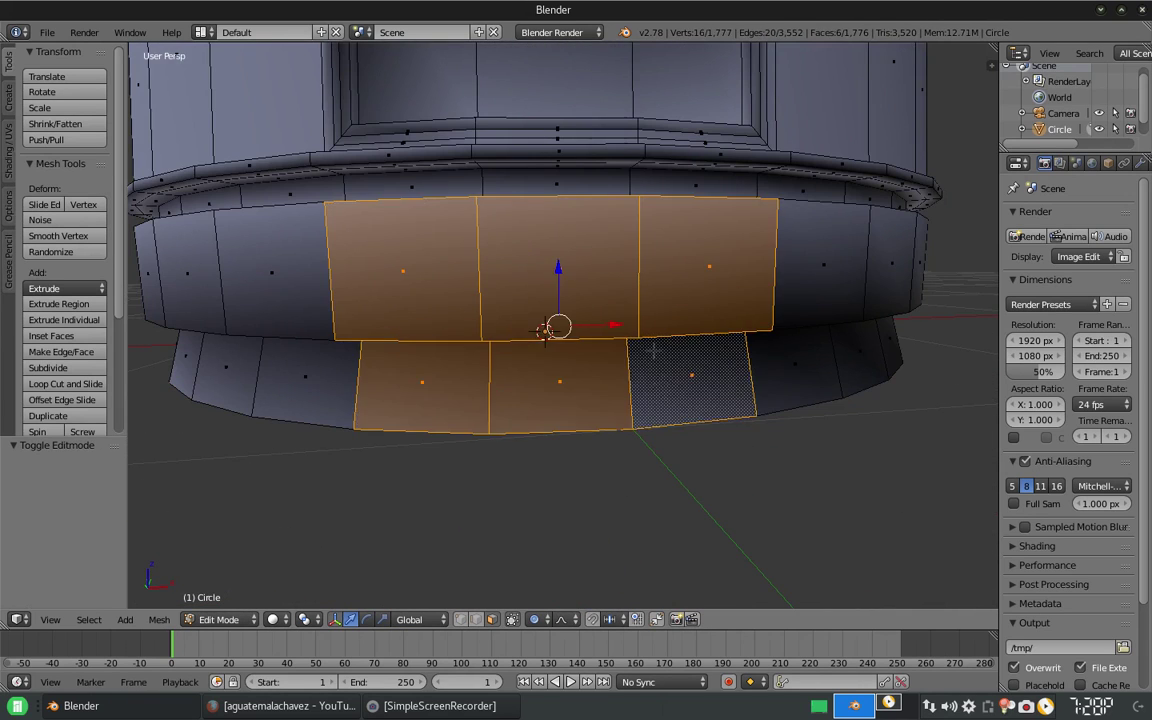
pyautogui.moveTo(694, 385)
pyautogui.mouseDown(button='middle')
pyautogui.moveTo(694, 300)
pyautogui.moveTo(694, 385)
pyautogui.mouseUp(button='middle')
# - Inset the selected base faces once, discarding a second inset
pyautogui.press('i')
pyautogui.press('Return')
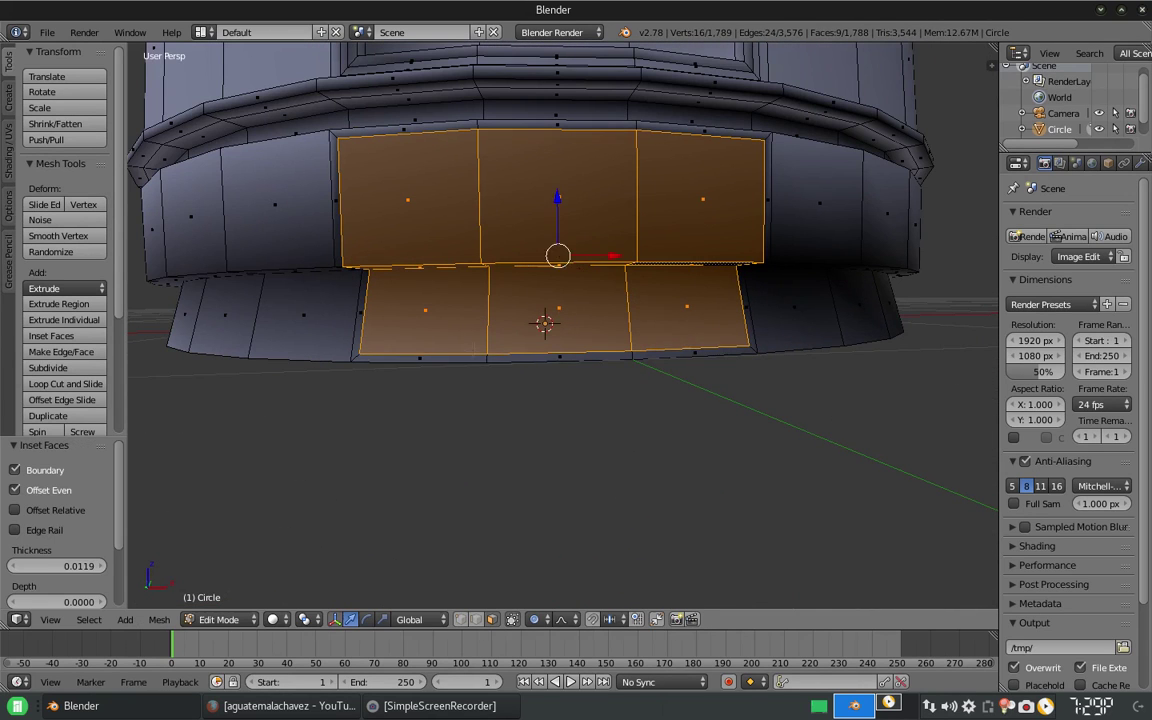
pyautogui.press('i')
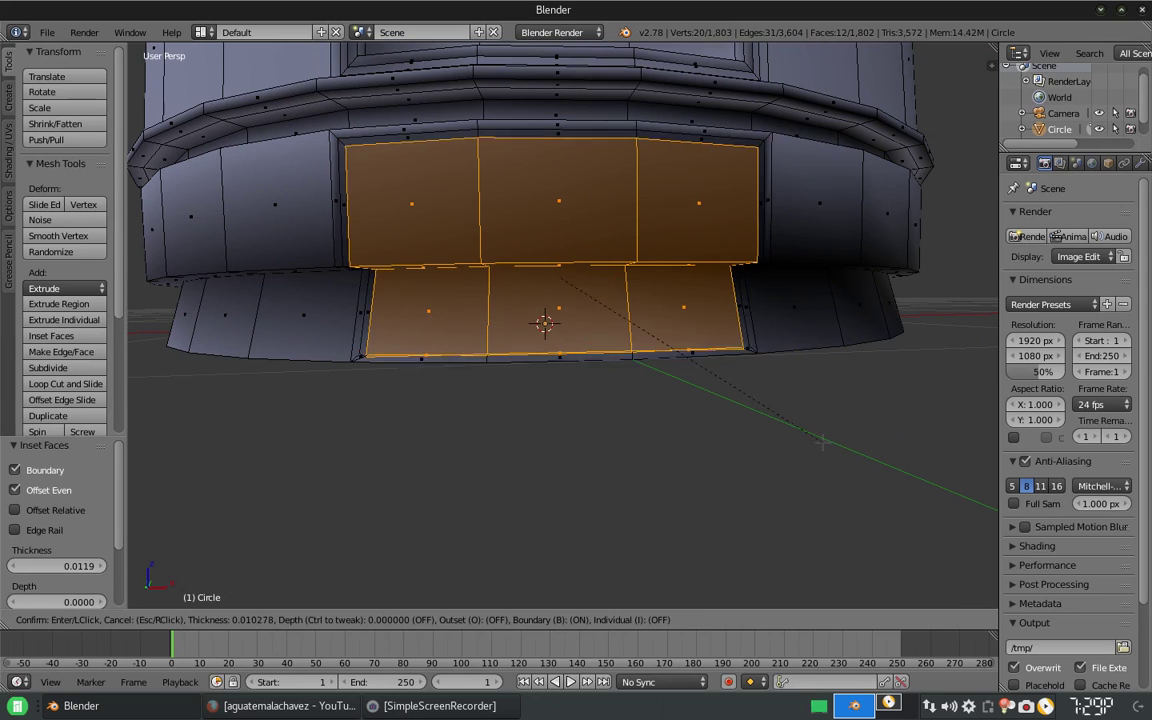
pyautogui.press('Escape')
pyautogui.scroll(3, 680, 405)
pyautogui.scroll(-4, 680, 405)
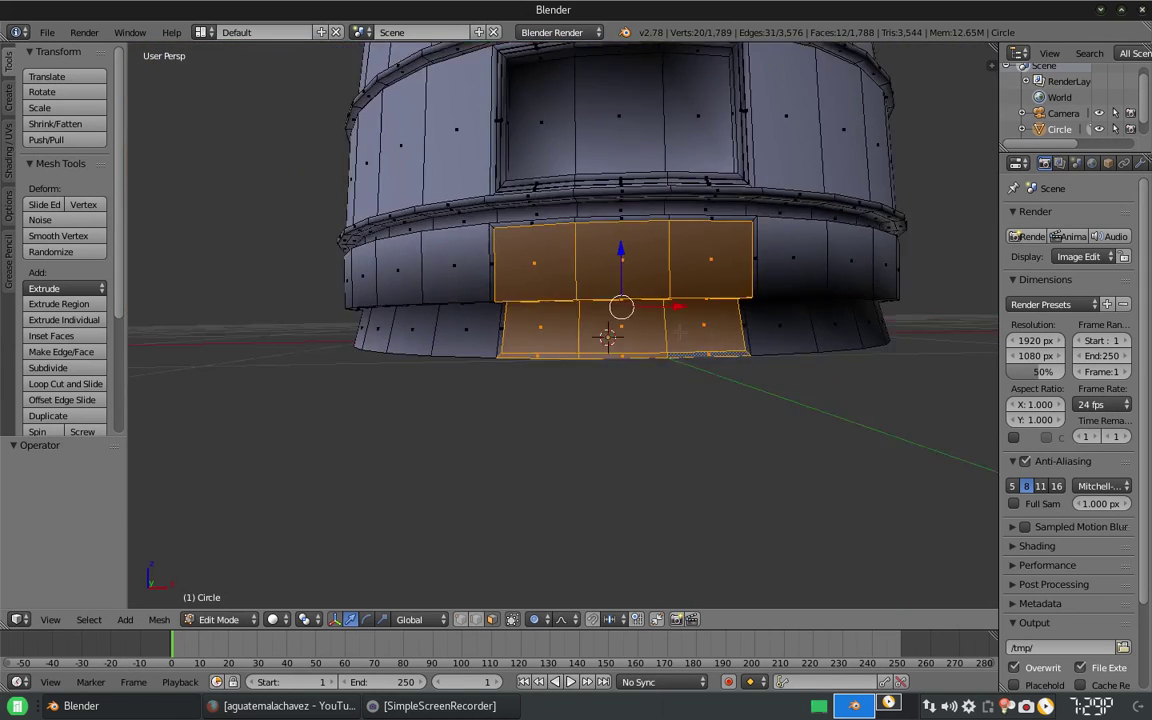
pyautogui.scroll(2, 695, 228)
# - Cut a new centred edge loop around the lower ring
pyautogui.hotkey('ctrl', 'r')
pyautogui.click(695, 228)
pyautogui.rightClick(622, 445)
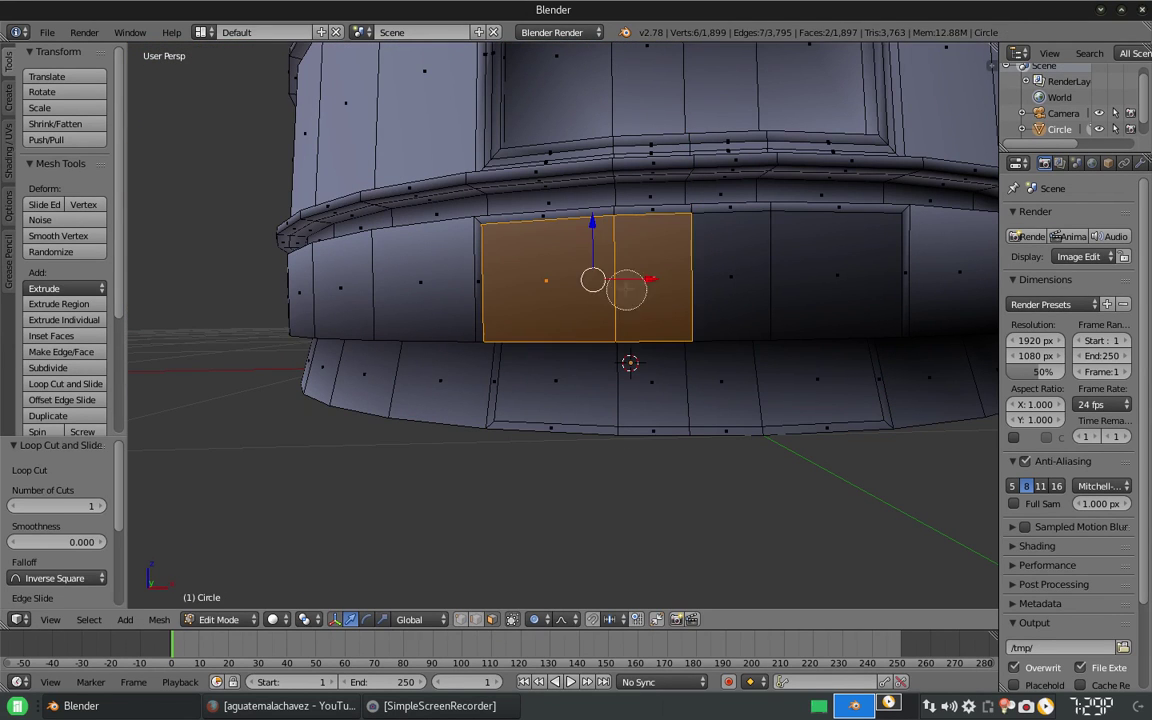
pyautogui.moveTo(626, 289)
pyautogui.mouseDown()
pyautogui.moveTo(563, 383)
pyautogui.moveTo(780, 383)
pyautogui.mouseUp()
pyautogui.moveTo(780, 383); pyautogui.dragTo(700, 330, button='middle')
# - Select the window face on the ring and push it in slightly as a recess
pyautogui.press('a')
pyautogui.rightClick(571, 130)
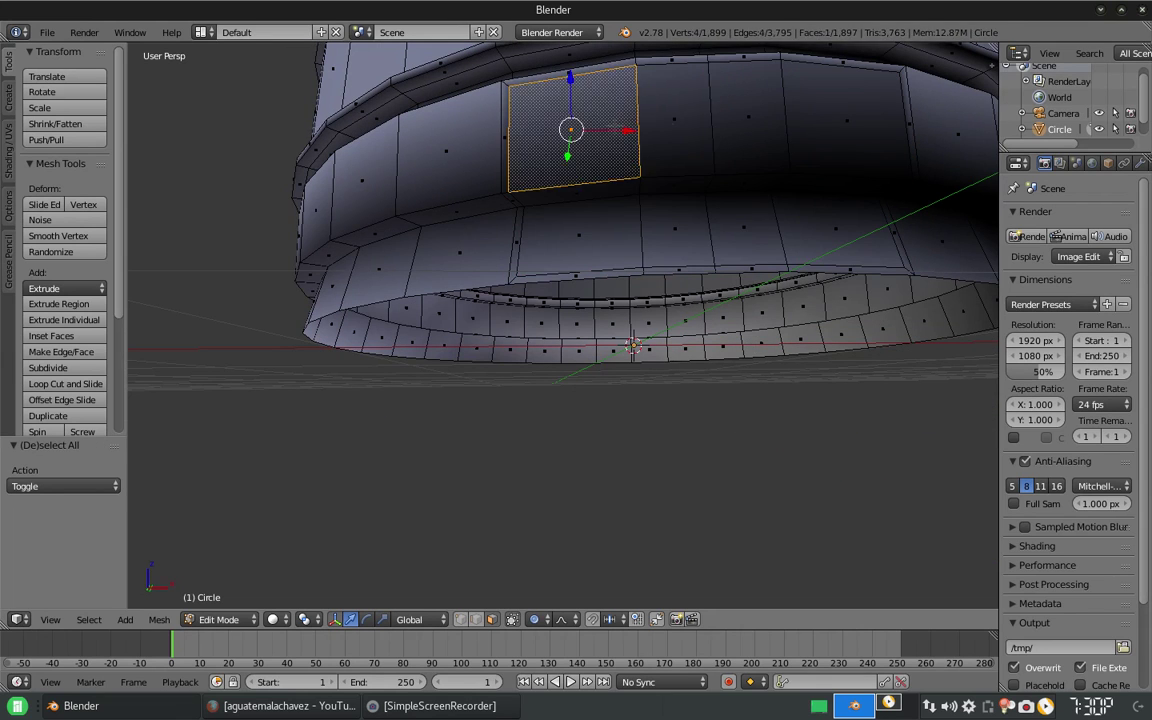
pyautogui.scroll(4, 633, 345)
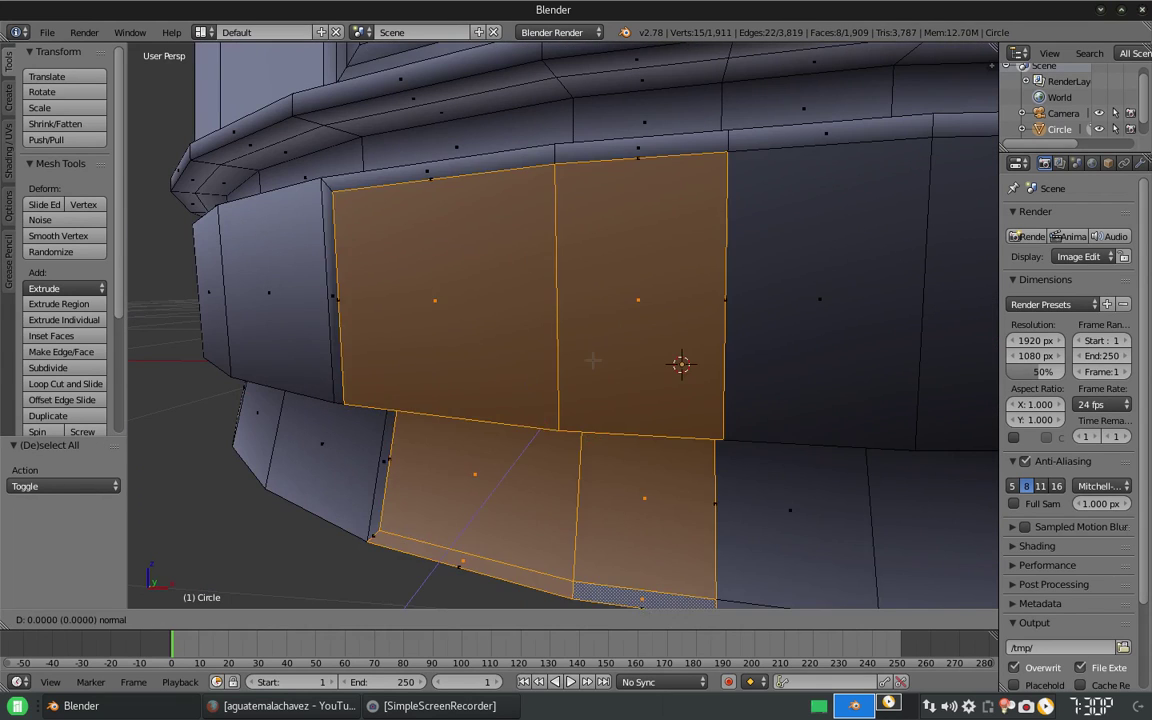
pyautogui.moveTo(633, 345); pyautogui.dragTo(604, 350, button='middle')
pyautogui.press('Escape')
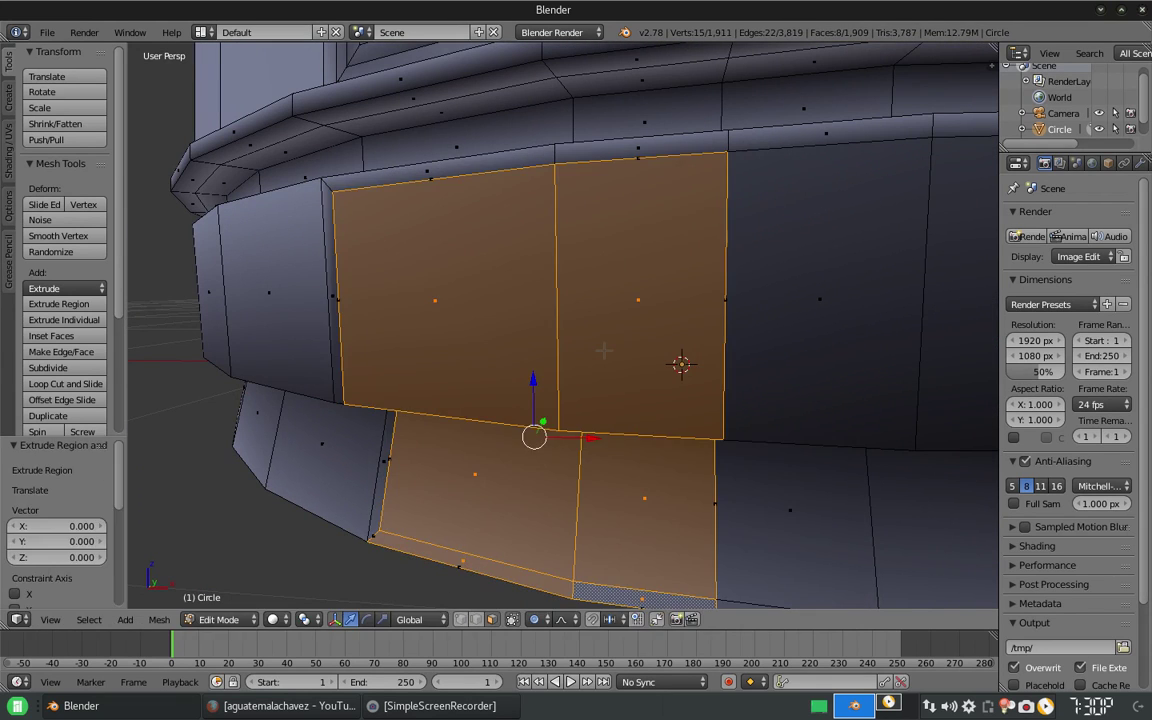
pyautogui.click(604, 350)
pyautogui.scroll(-3, 604, 350)
pyautogui.moveTo(604, 350); pyautogui.dragTo(585, 300, button='middle')
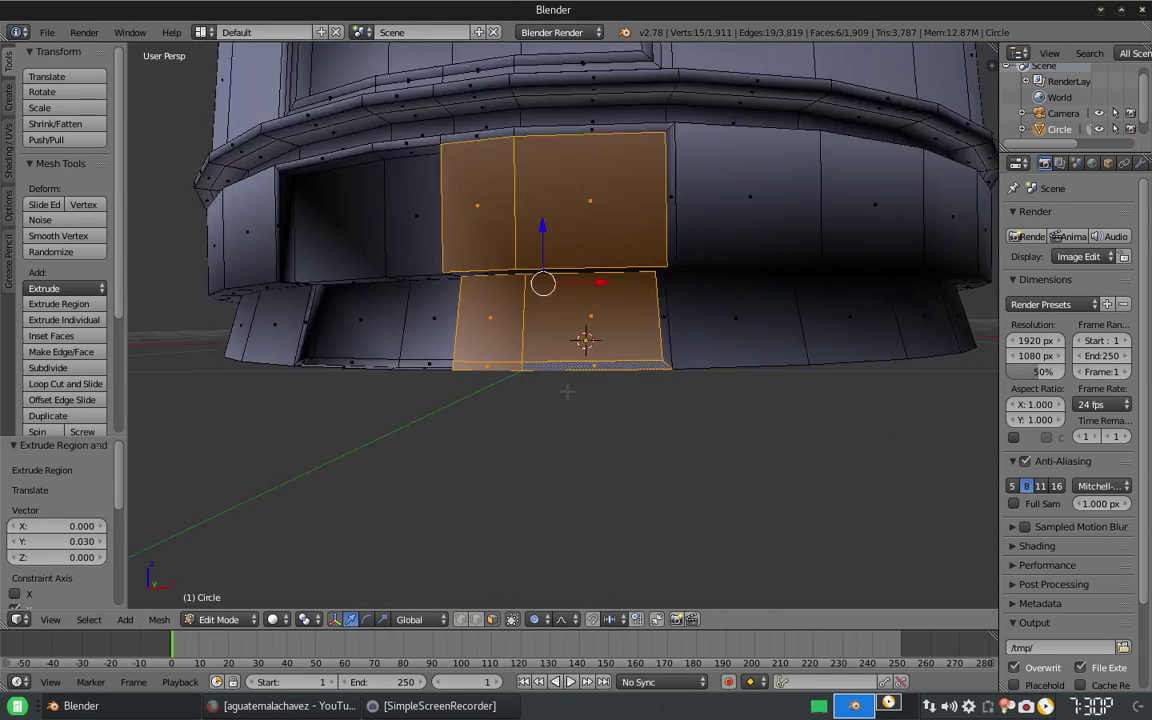
pyautogui.scroll(3, 585, 366)
pyautogui.scroll(1, 585, 366)
# - Check the opening in Object Mode, then select the thin leftover face strip
pyautogui.press('Tab')
pyautogui.scroll(-4, 617, 368)
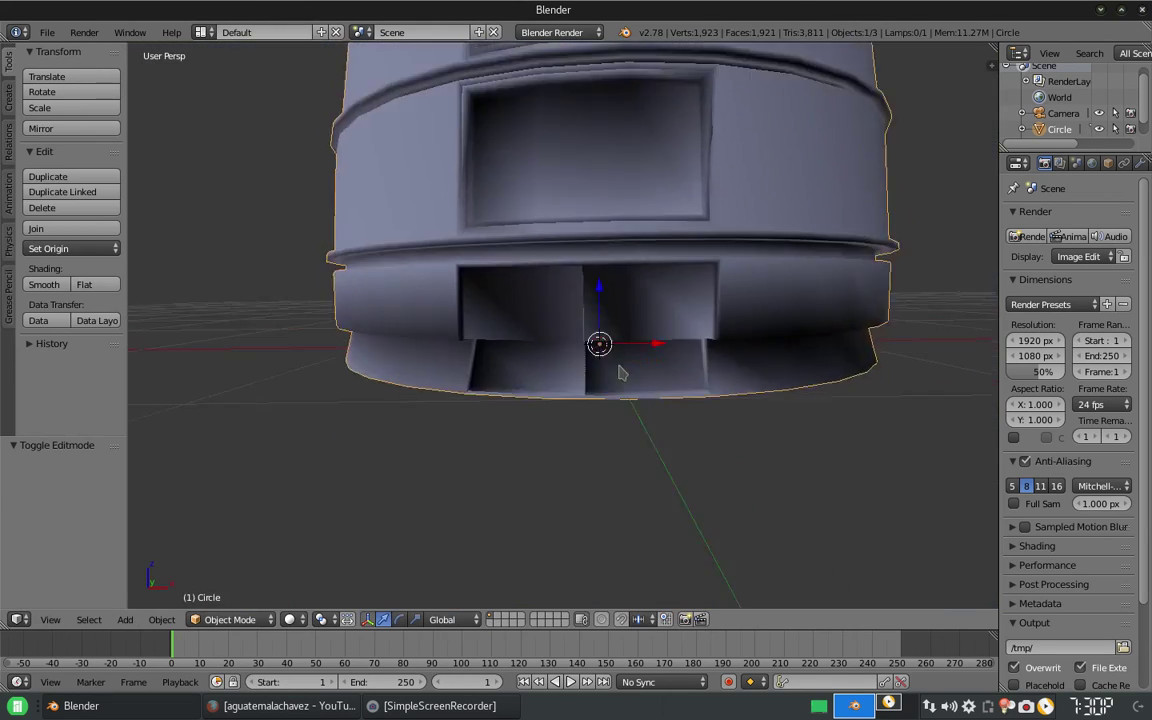
pyautogui.scroll(6, 640, 380)
pyautogui.scroll(-3, 652, 385)
pyautogui.scroll(2, 663, 355)
pyautogui.press('Tab')
pyautogui.moveTo(522, 329); pyautogui.dragTo(560, 300, button='middle')
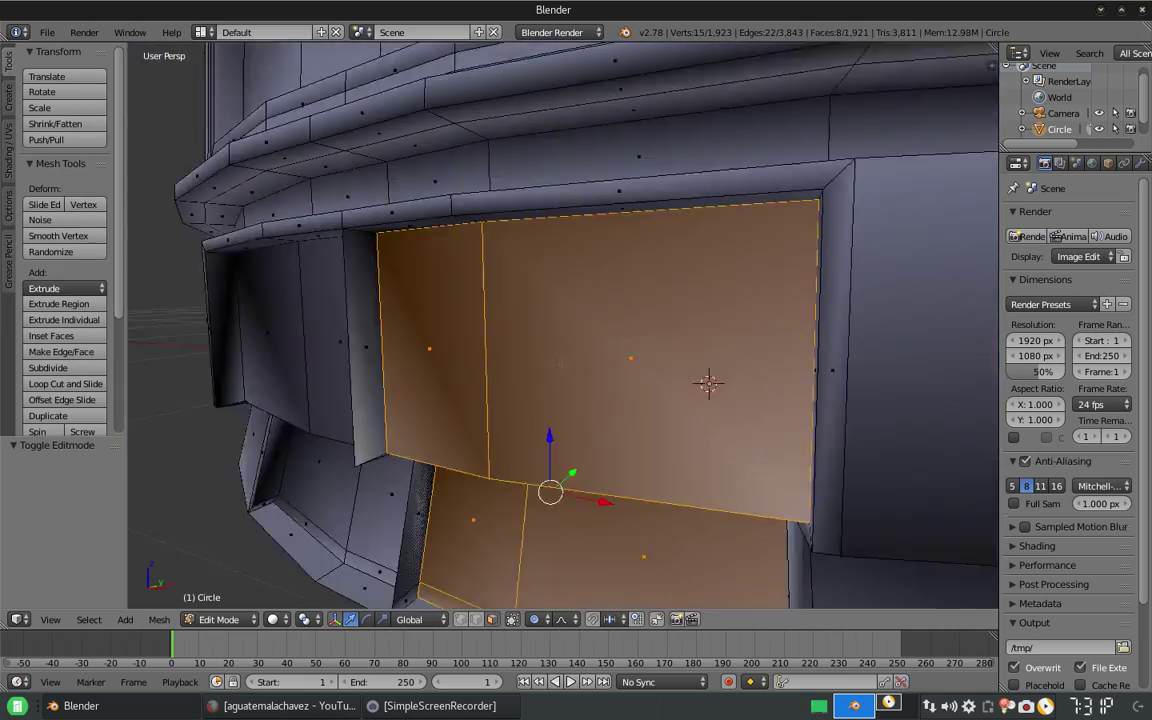
pyautogui.rightClick(525, 220)
pyautogui.moveTo(600, 340); pyautogui.dragTo(620, 320, button='middle')
pyautogui.scroll(-2, 620, 330)
# - Delete the leftover face sliver and add a cylinder in front of the opening
pyautogui.rightClick(390, 470)
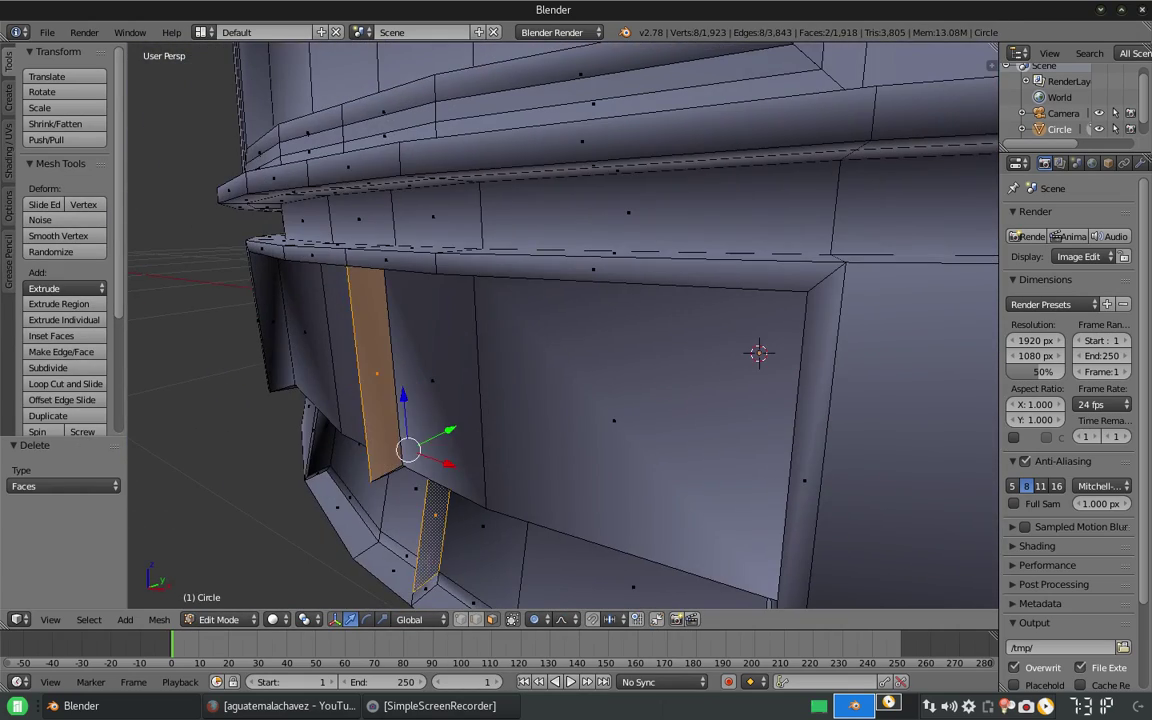
pyautogui.press('Delete')
pyautogui.moveTo(715, 342); pyautogui.dragTo(619, 331, button='middle')
pyautogui.scroll(-3, 620, 330)
pyautogui.scroll(3, 428, 324)
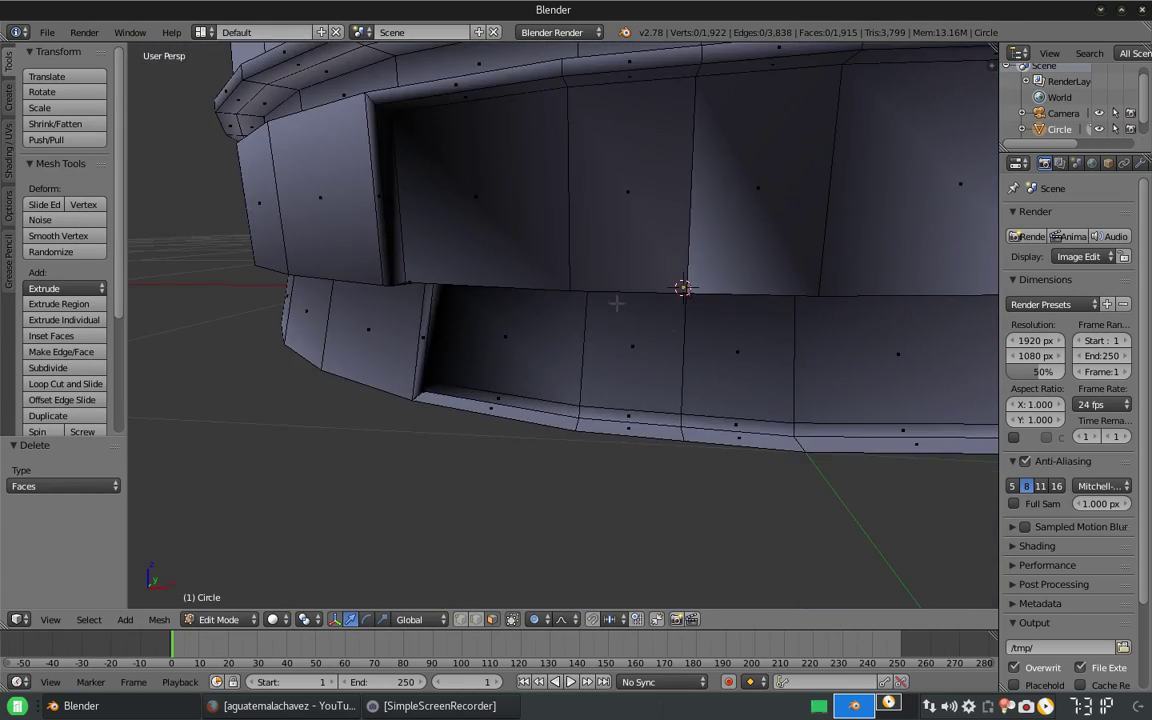
pyautogui.scroll(-3, 428, 324)
pyautogui.hotkey('shift', 'a')
pyautogui.click(468, 512)
# - Shrink the new cylinder and move it 0.6 along Y
pyautogui.moveTo(468, 512)
pyautogui.mouseDown(button='middle')
pyautogui.moveTo(385, 250)
pyautogui.moveTo(452, 376)
pyautogui.moveTo(372, 380)
pyautogui.mouseUp(button='middle')
pyautogui.press('Tab')
pyautogui.press('Tab')
pyautogui.press('s')
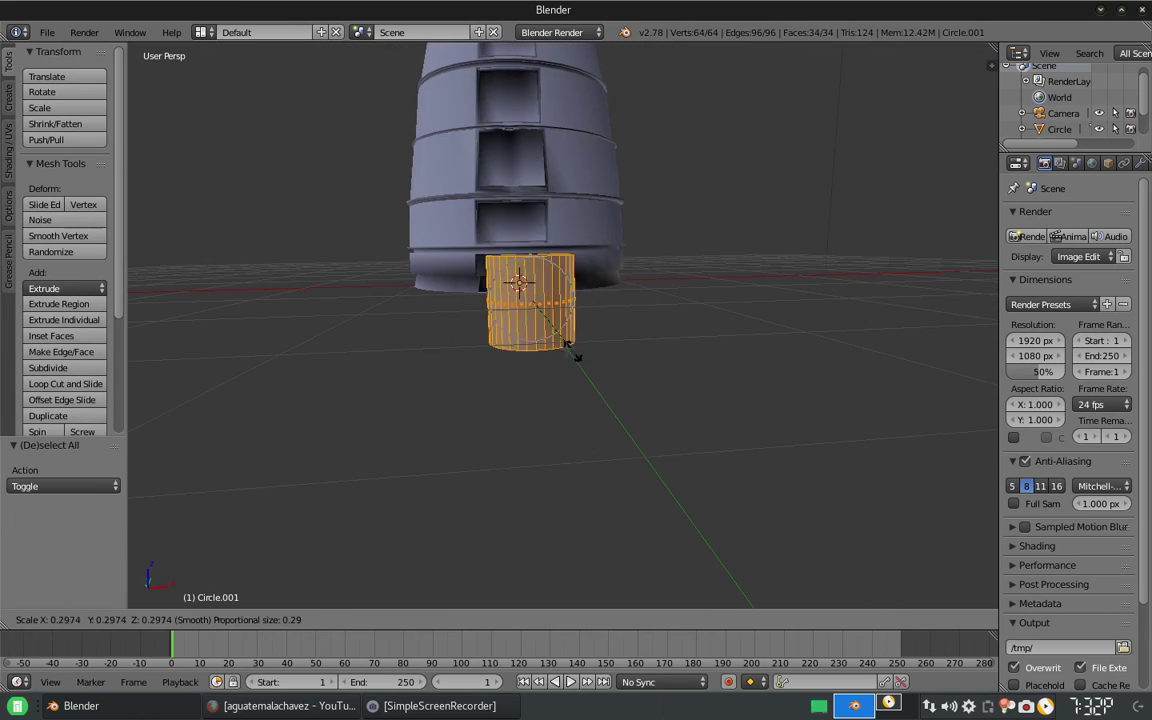
pyautogui.scroll(3, 505, 288)
pyautogui.write('gy0.6')
pyautogui.press('Return')
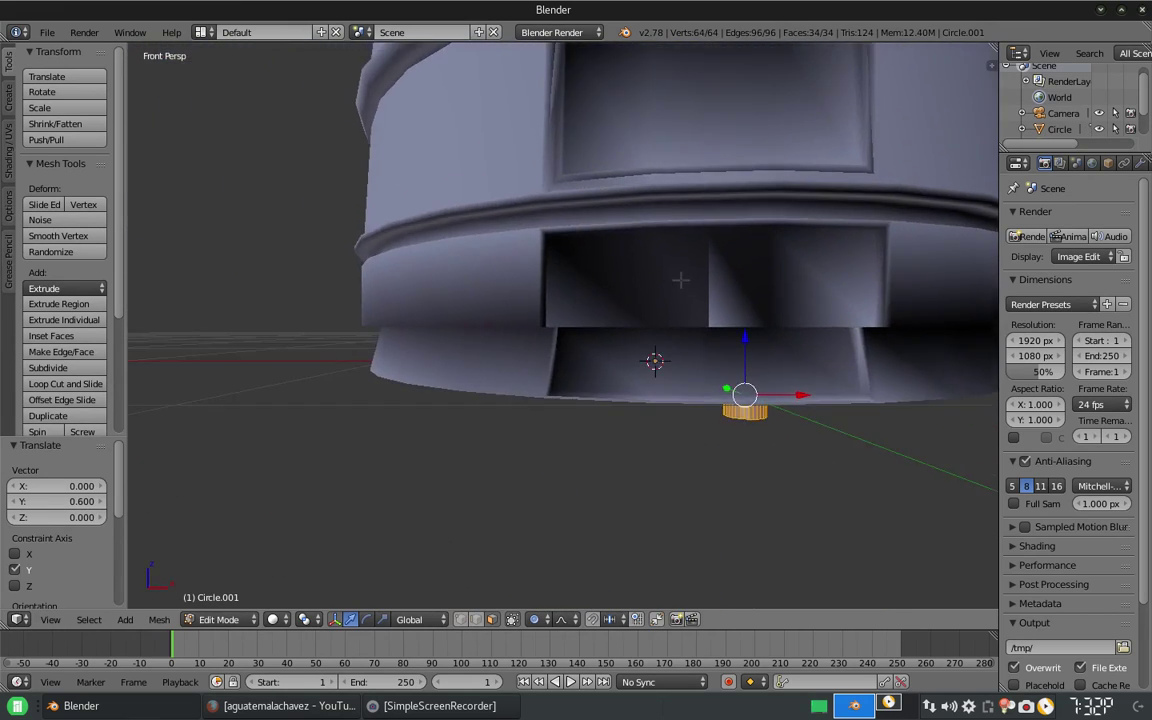
pyautogui.scroll(-3, 560, 320)
pyautogui.scroll(3, 560, 320)
# - Add another cylinder, slide it along Y, and scale it down small
pyautogui.hotkey('shift', 'a')
pyautogui.click(330, 470)
pyautogui.press('g')
pyautogui.press('y')
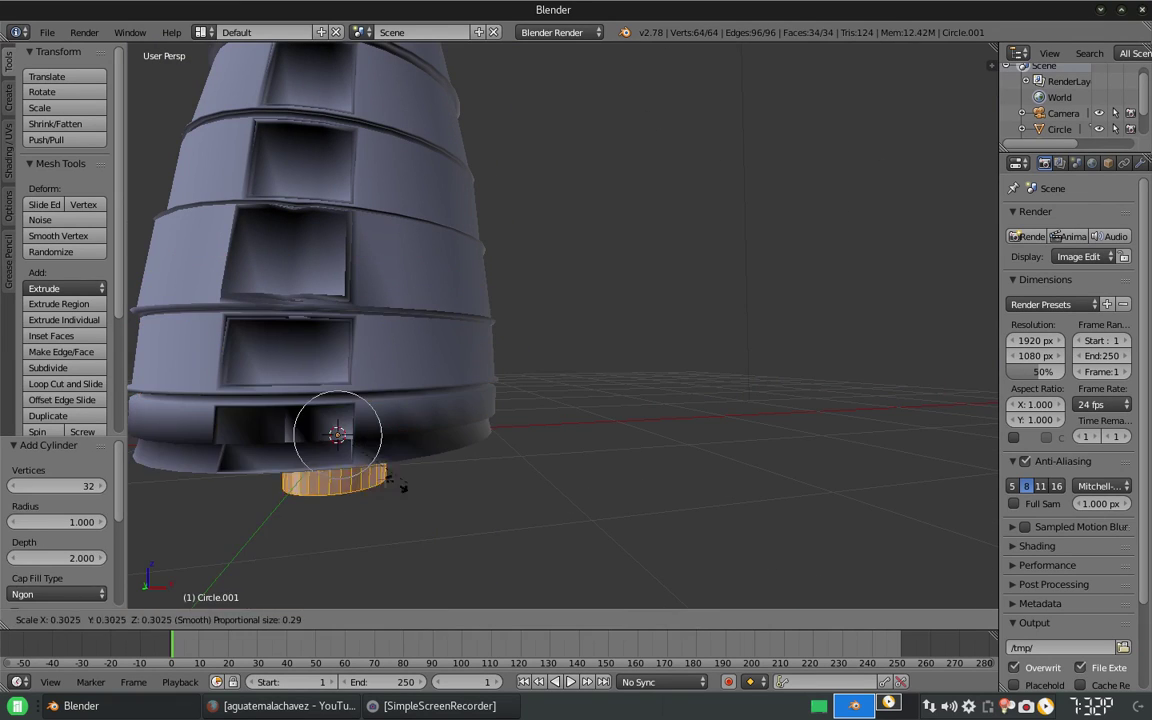
pyautogui.click(365, 458)
pyautogui.scroll(2, 403, 390)
pyautogui.press('s')
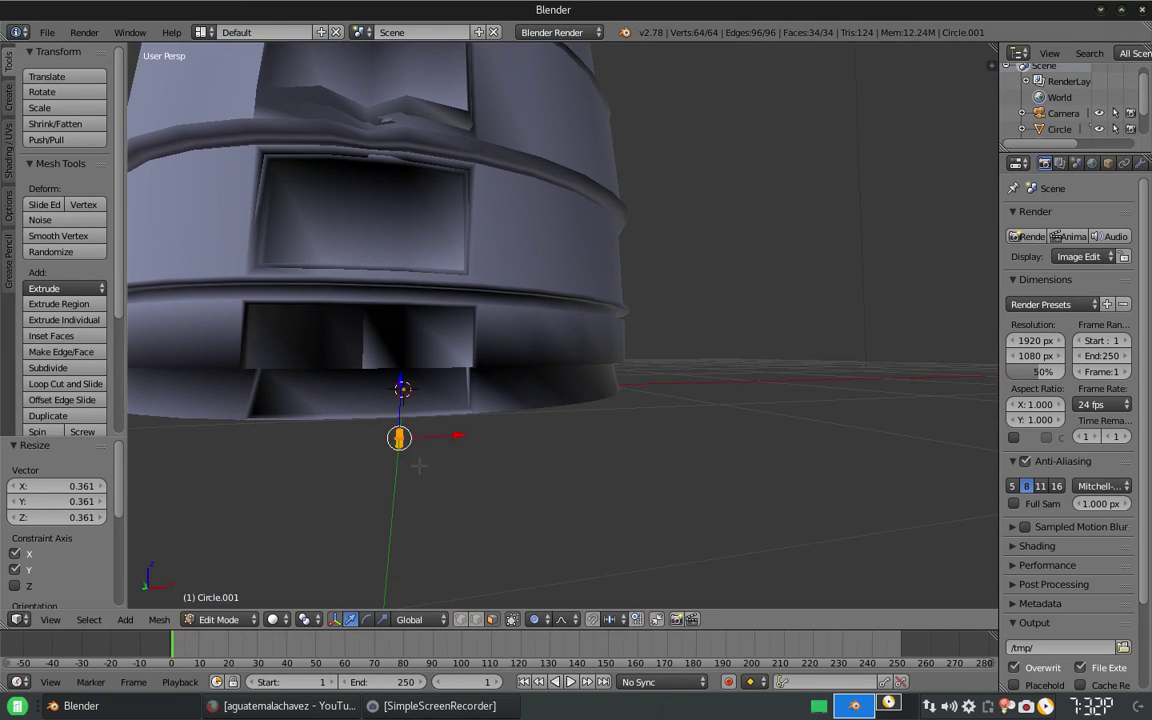
# - Stretch the whole small cylinder tall along the Z axis
pyautogui.press('KP_1')
pyautogui.scroll(-3, 563, 419)
pyautogui.scroll(3, 646, 447)
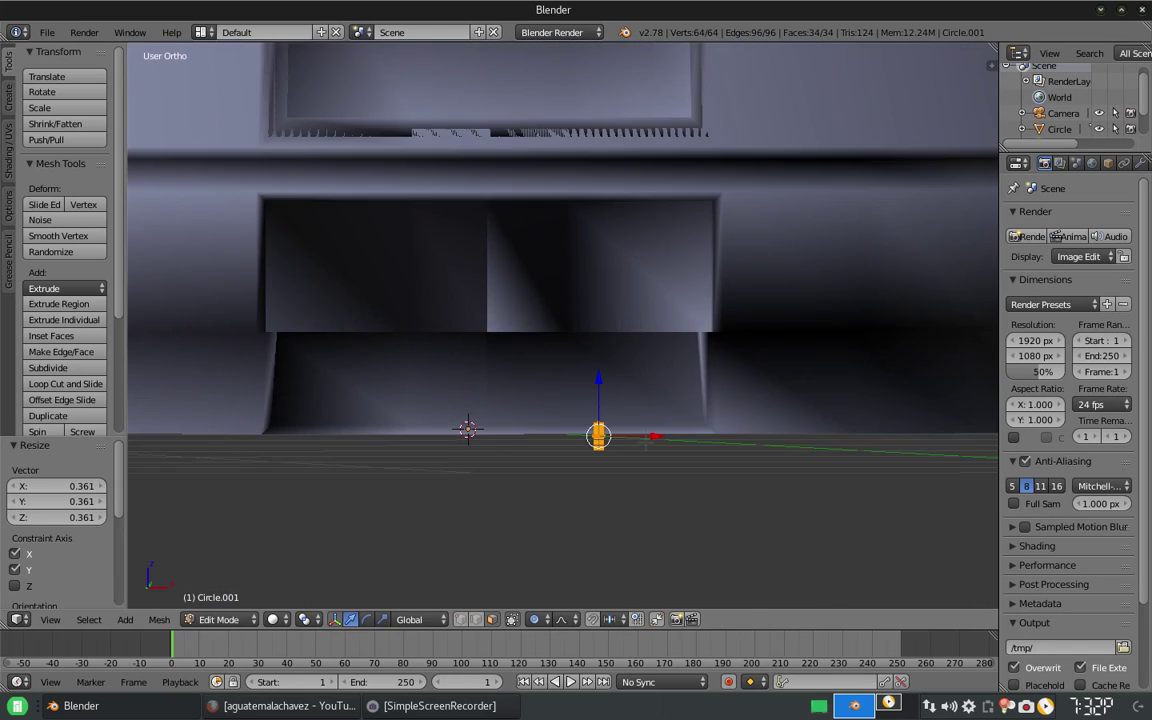
pyautogui.moveTo(646, 447); pyautogui.dragTo(624, 461, button='middle')
pyautogui.moveTo(835, 419)
pyautogui.mouseDown(button='middle')
pyautogui.moveTo(563, 383)
pyautogui.moveTo(600, 390)
pyautogui.moveTo(610, 340)
pyautogui.mouseUp(button='middle')
pyautogui.scroll(2, 610, 380)
pyautogui.press('a')
pyautogui.press('s')
pyautogui.press('z')
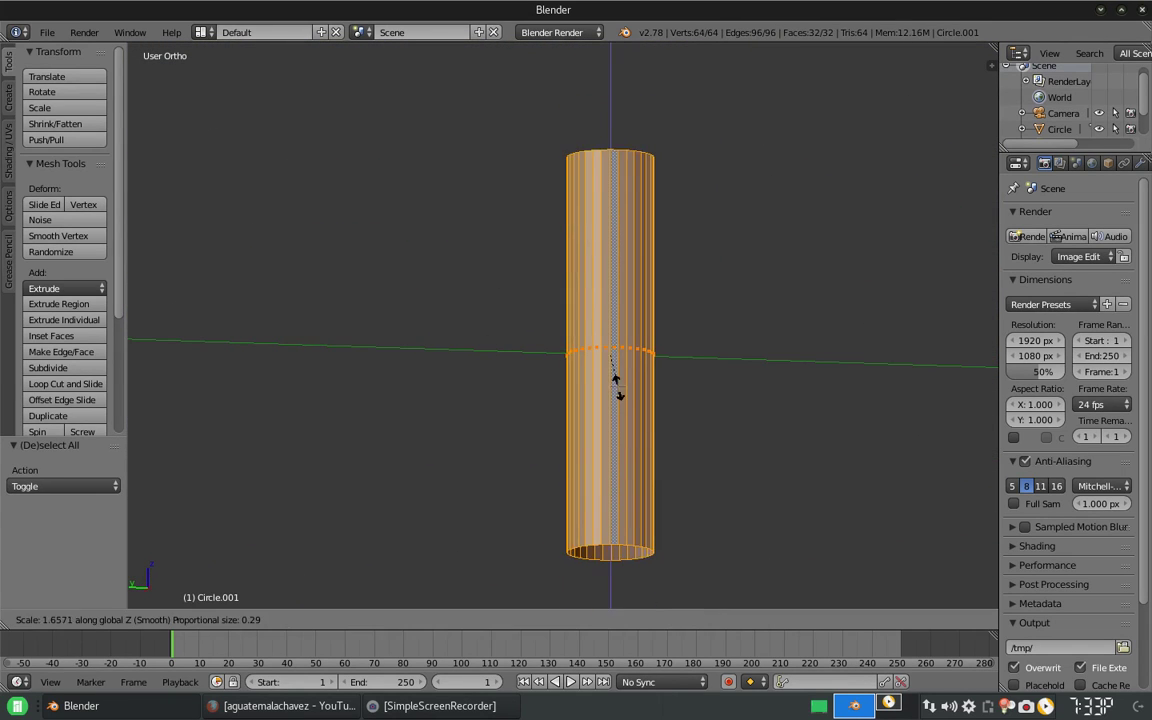
pyautogui.click(615, 380)
# - Divide the cylinder with evenly spaced horizontal loop cuts, plus one near the bottom
pyautogui.hotkey('ctrl', 'r')
pyautogui.scroll(1, 615, 400)
pyautogui.click(615, 400)
pyautogui.rightClick(615, 400)
pyautogui.hotkey('ctrl', 'e')
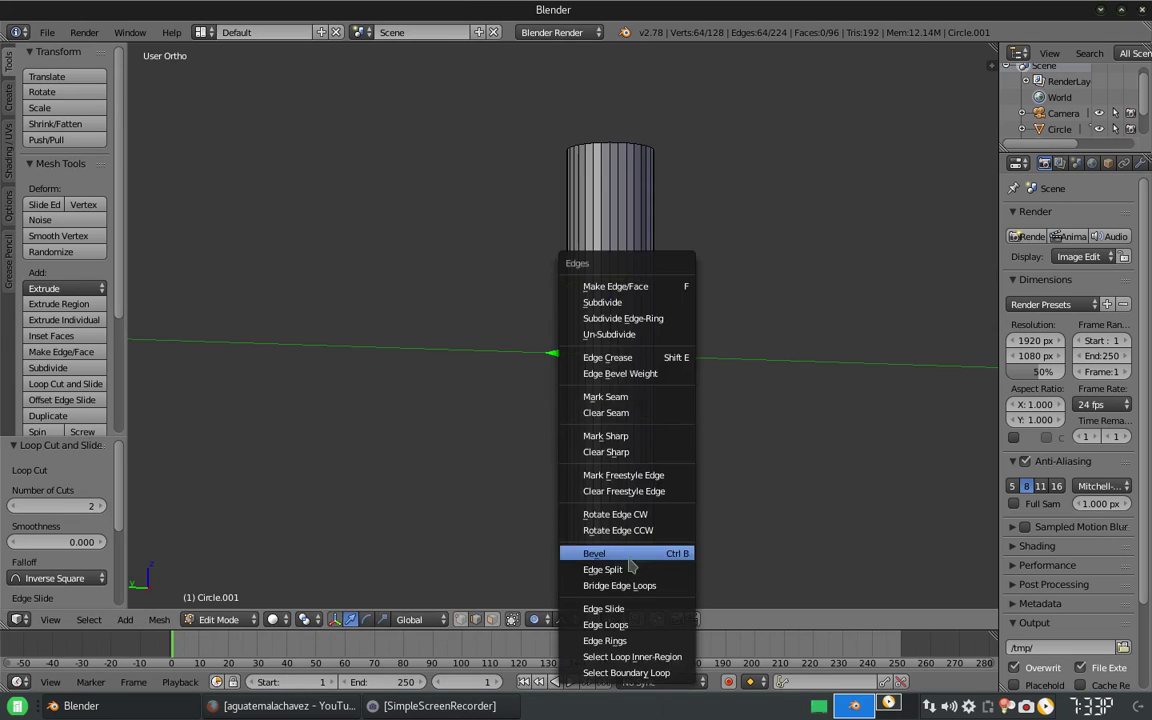
pyautogui.press('Escape')
pyautogui.scroll(2, 563, 400)
pyautogui.hotkey('ctrl', 'r')
pyautogui.click(563, 577)
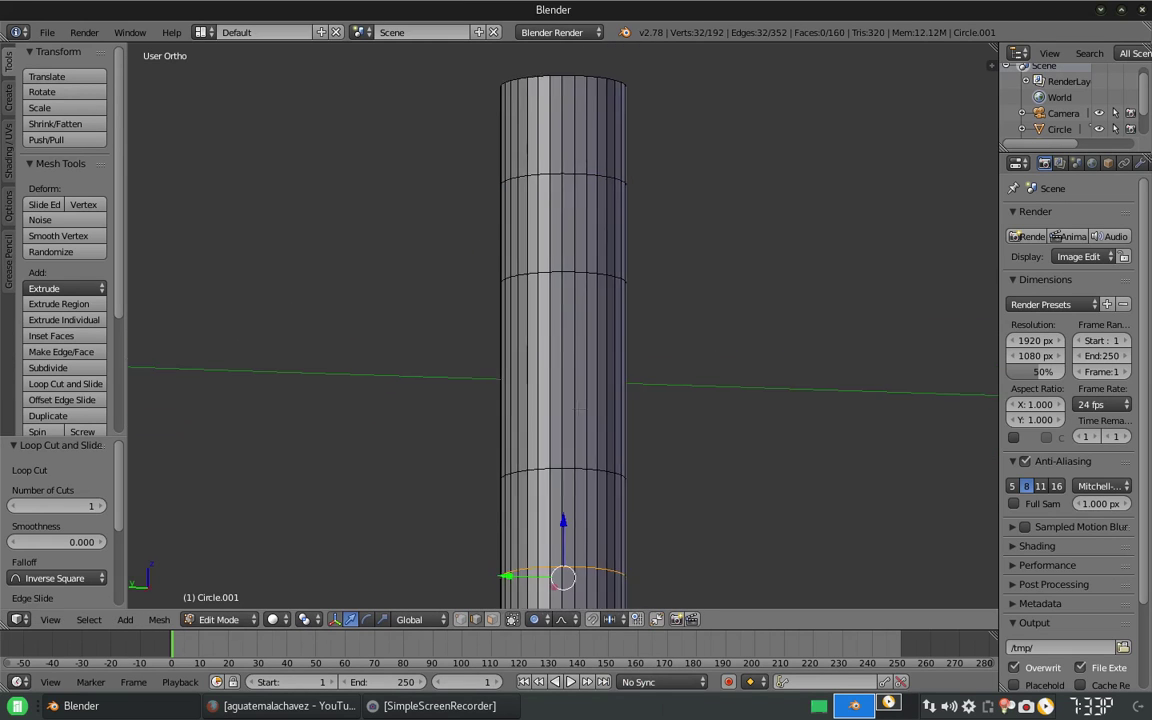
pyautogui.scroll(-3, 563, 400)
# - Select the cylinder's top and bottom edge loops
pyautogui.press('a')
pyautogui.scroll(4, 530, 250)
pyautogui.scroll(-3, 530, 250)
pyautogui.keyDown('alt'); pyautogui.rightClick(580, 181); pyautogui.keyUp('alt')
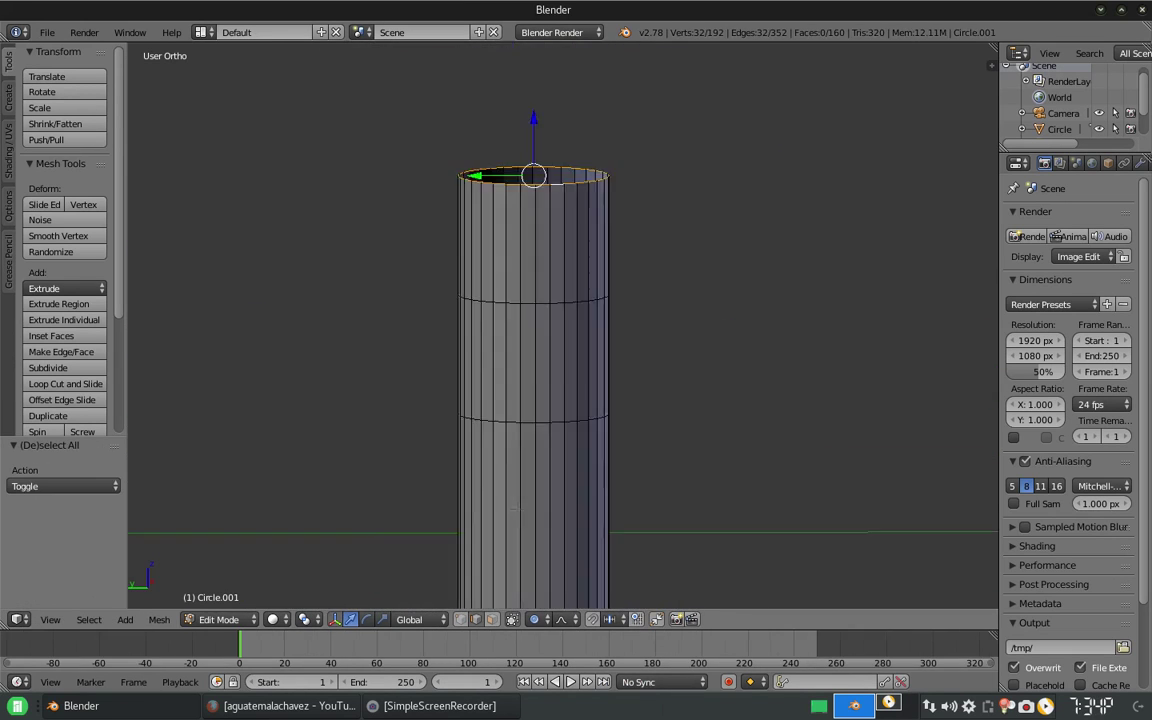
pyautogui.moveTo(516, 507); pyautogui.dragTo(540, 462, button='middle')
pyautogui.scroll(2, 540, 462)
pyautogui.scroll(-3, 540, 462)
pyautogui.keyDown('alt'); pyautogui.keyDown('shift'); pyautogui.rightClick(489, 272); pyautogui.keyUp('shift'); pyautogui.keyUp('alt')
pyautogui.scroll(-1, 576, 398)
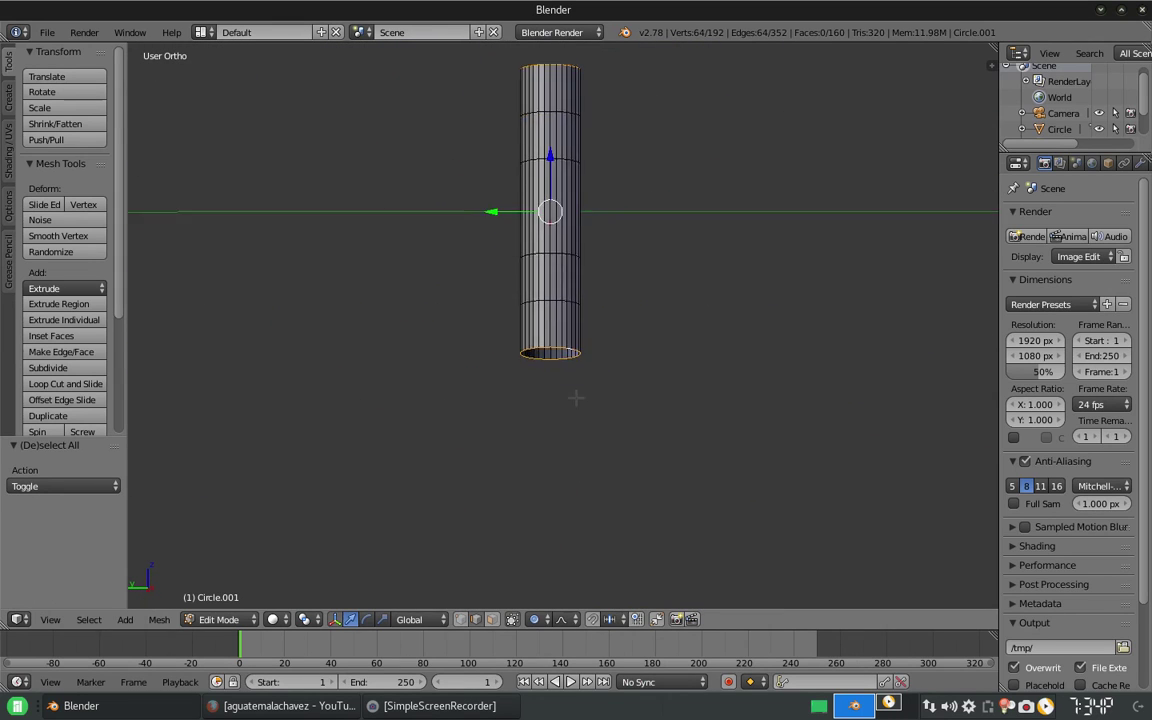
pyautogui.moveTo(576, 398)
pyautogui.mouseDown(button='middle')
pyautogui.moveTo(560, 380)
pyautogui.moveTo(572, 390)
pyautogui.mouseUp(button='middle')
# - Reselect the bottom edge loop and reframe the view on the cylinder
pyautogui.press('a')
pyautogui.scroll(-2, 572, 300)
pyautogui.scroll(5, 572, 246)
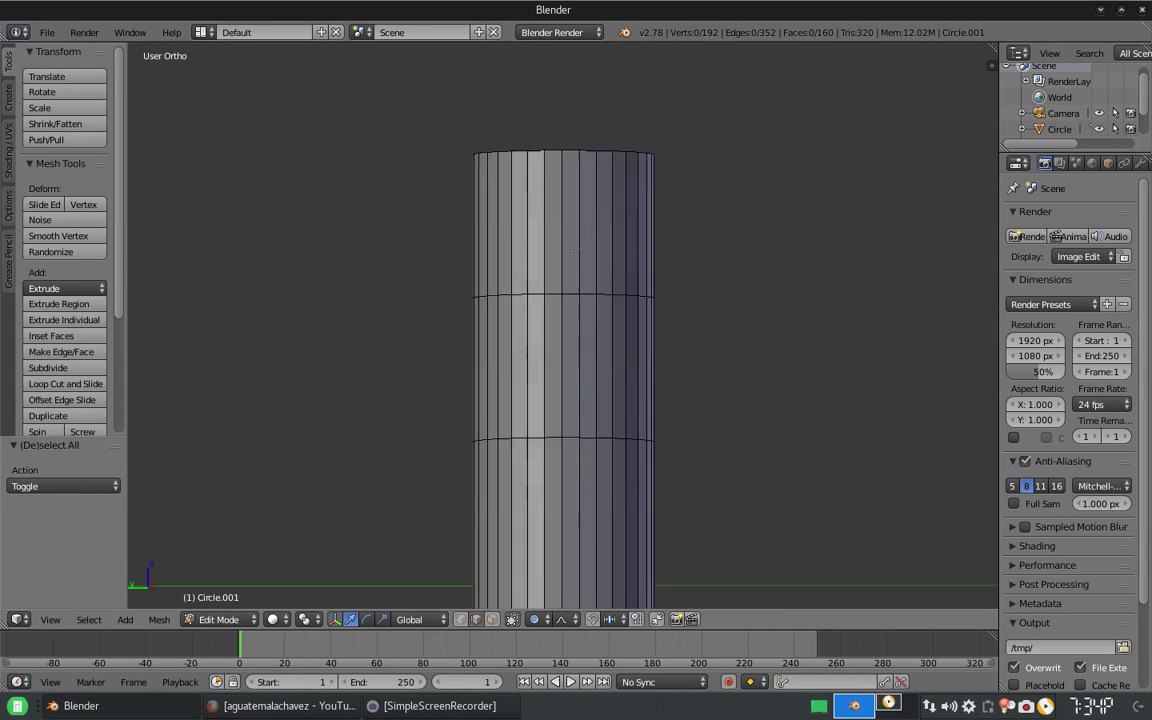
pyautogui.moveTo(573, 246)
pyautogui.mouseDown(button='middle')
pyautogui.moveTo(568, 234)
pyautogui.moveTo(580, 330)
pyautogui.mouseUp(button='middle')
pyautogui.scroll(-3, 580, 330)
pyautogui.keyDown('alt'); pyautogui.keyDown('shift'); pyautogui.rightClick(560, 578); pyautogui.keyUp('shift'); pyautogui.keyUp('alt')
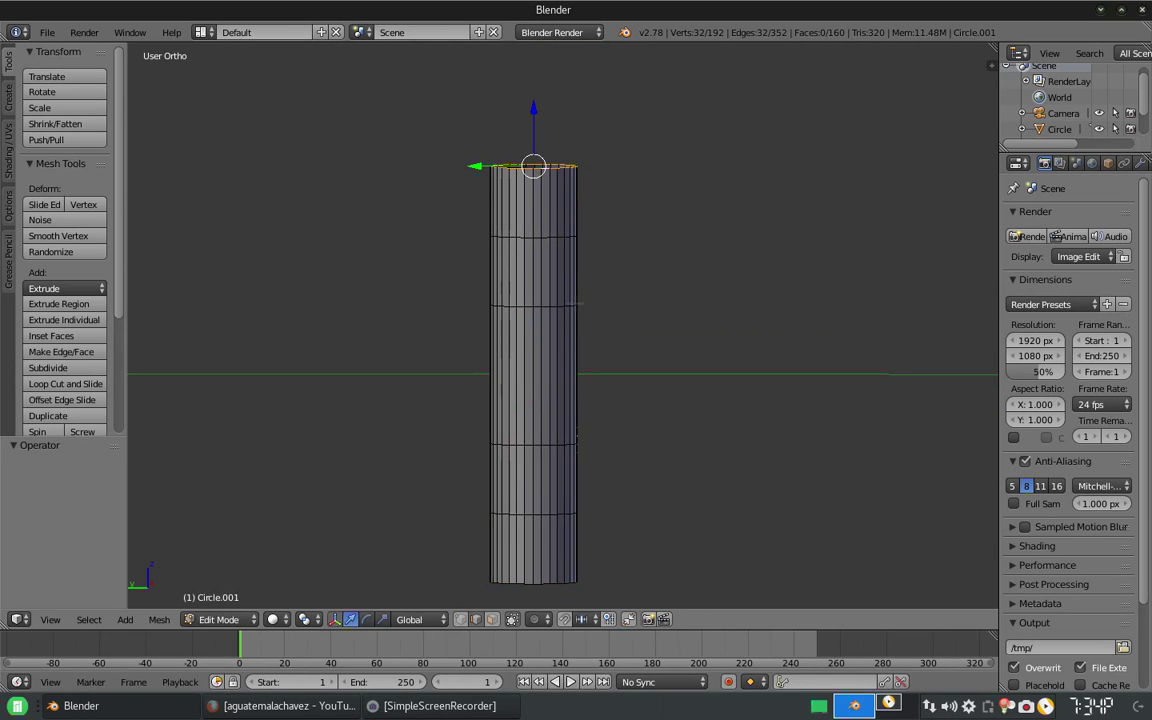
pyautogui.scroll(5, 726, 251)
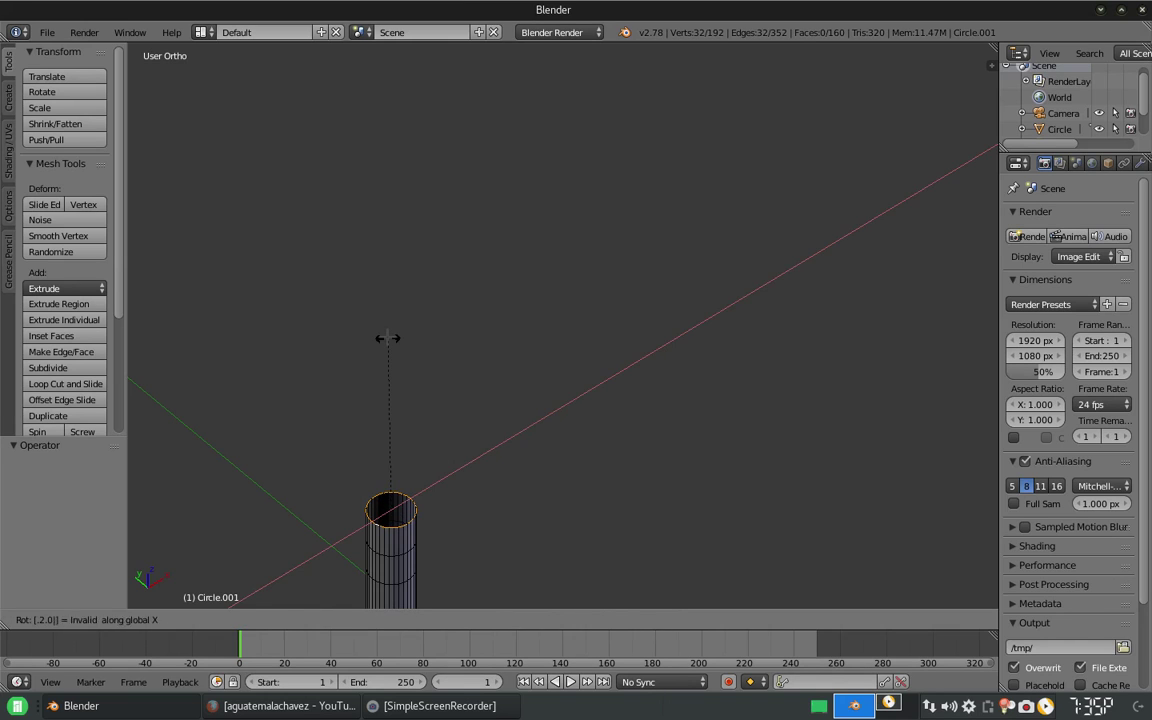
pyautogui.press('Escape')
pyautogui.moveTo(388, 338); pyautogui.dragTo(395, 452, button='middle')
pyautogui.keyDown('shift'); pyautogui.moveTo(466, 472); pyautogui.dragTo(558, 349, button='middle'); pyautogui.keyUp('shift')
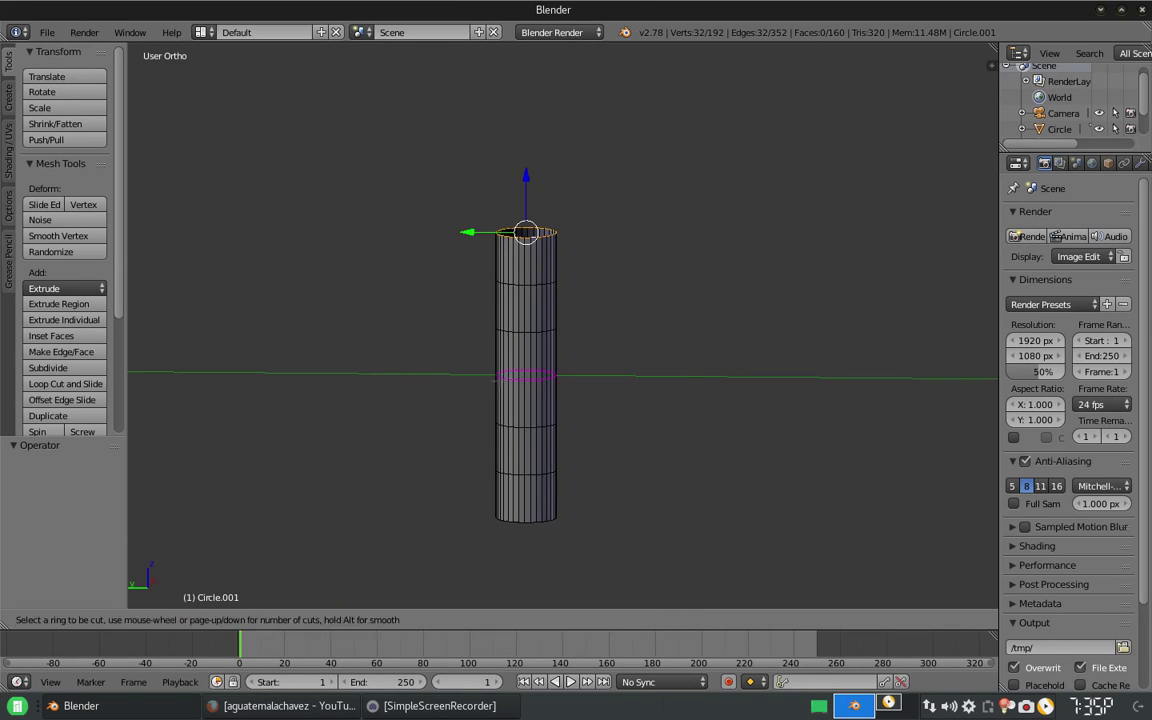
# - Add a middle edge loop and delete the cylinder's lower half
pyautogui.click(496, 378)
pyautogui.moveTo(466, 358); pyautogui.dragTo(560, 450)
pyautogui.press('x')
pyautogui.click(558, 473)
pyautogui.press('b')
pyautogui.moveTo(447, 320); pyautogui.dragTo(621, 386)
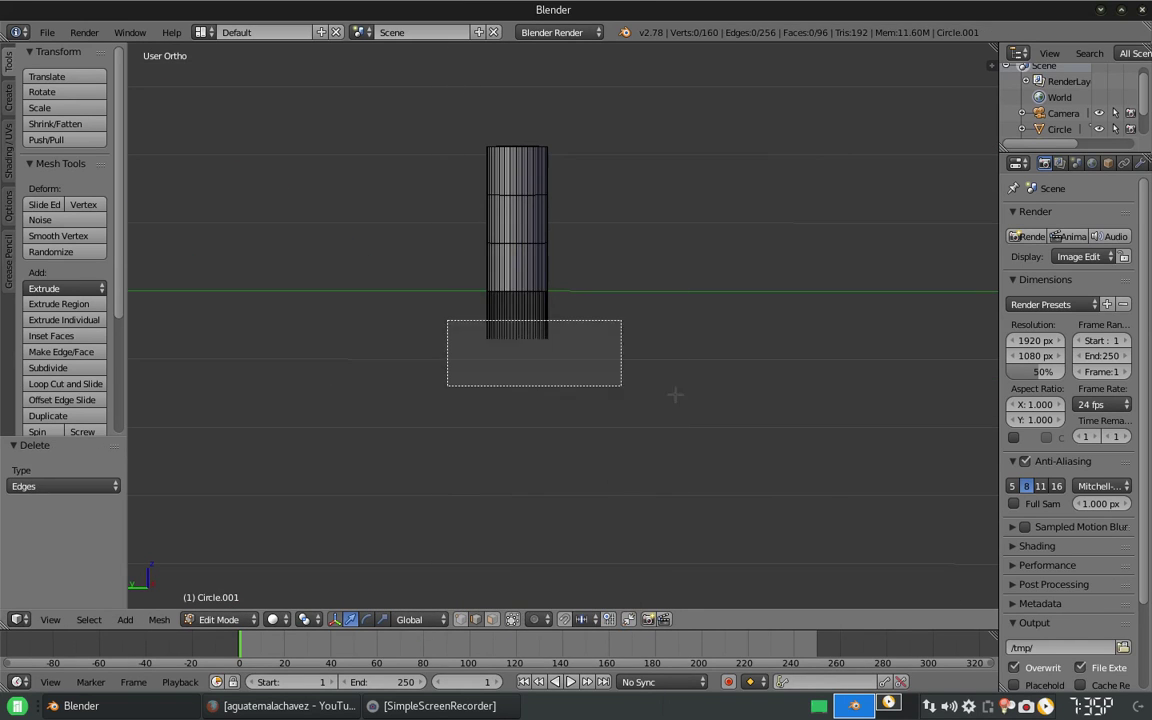
pyautogui.moveTo(573, 413); pyautogui.dragTo(694, 421, button='middle')
pyautogui.press('x')
pyautogui.click(694, 421)
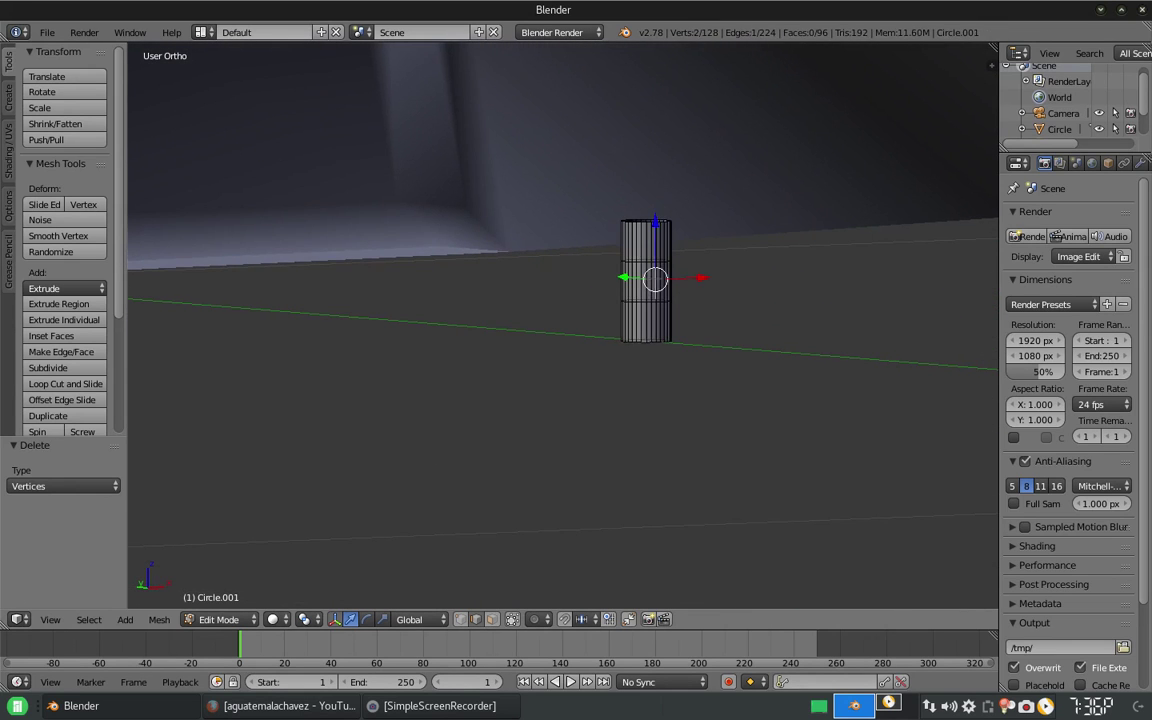
# - Add a Mirror modifier to the cylinder, mirroring along Z
pyautogui.click(1141, 163)
pyautogui.click(1075, 217)
pyautogui.click(760, 340)
pyautogui.click(1018, 345)
# - Select the cylinder's top edge loop and extrude it upward along Z
pyautogui.press('a')
pyautogui.scroll(4, 653, 300)
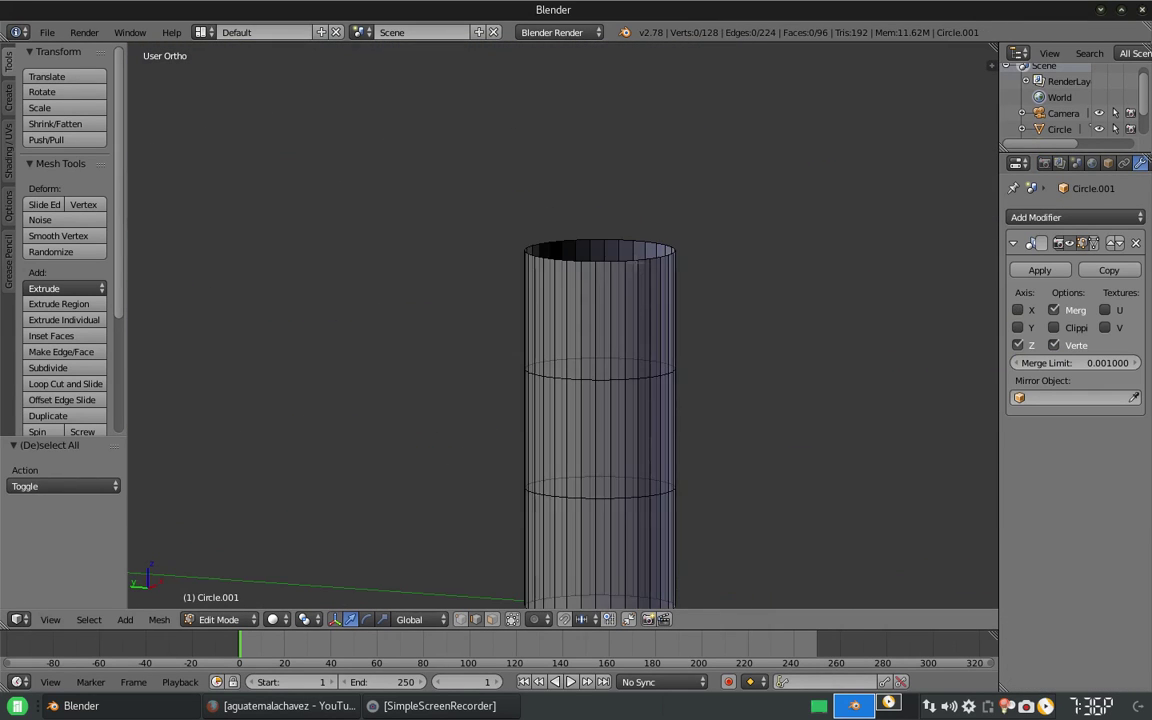
pyautogui.keyDown('alt'); pyautogui.rightClick(653, 207); pyautogui.keyUp('alt')
pyautogui.scroll(-5, 653, 207)
pyautogui.press('g')
pyautogui.press('z')
pyautogui.click(602, 327)
pyautogui.press('KP_3')
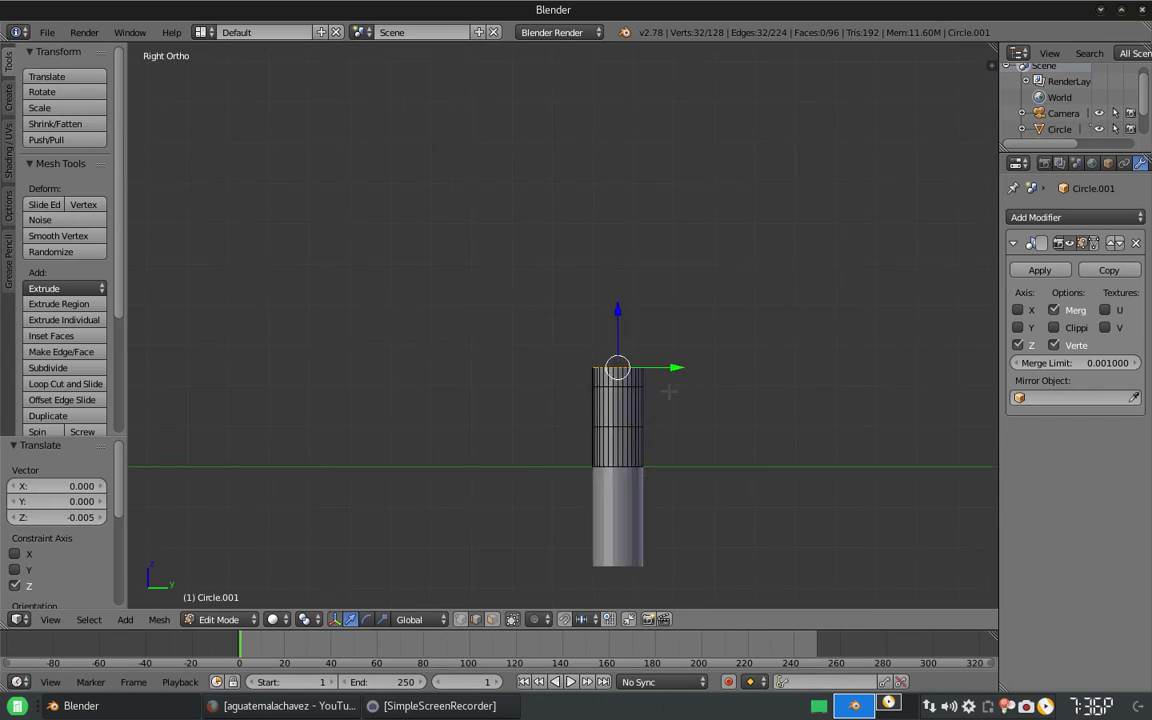
# - Rotate the extruded top sections about X to bend the tube
pyautogui.press('r')
pyautogui.press('x')
pyautogui.click(734, 496)
pyautogui.press('r')
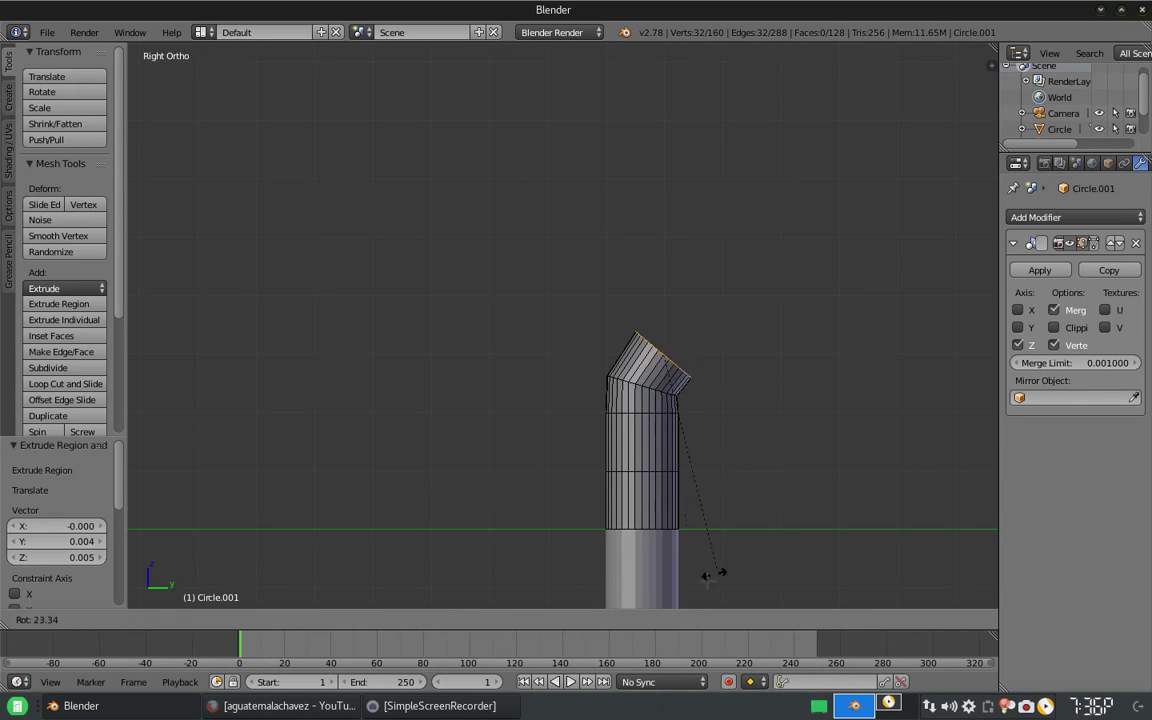
pyautogui.click(736, 522)
pyautogui.press('r')
pyautogui.press('x')
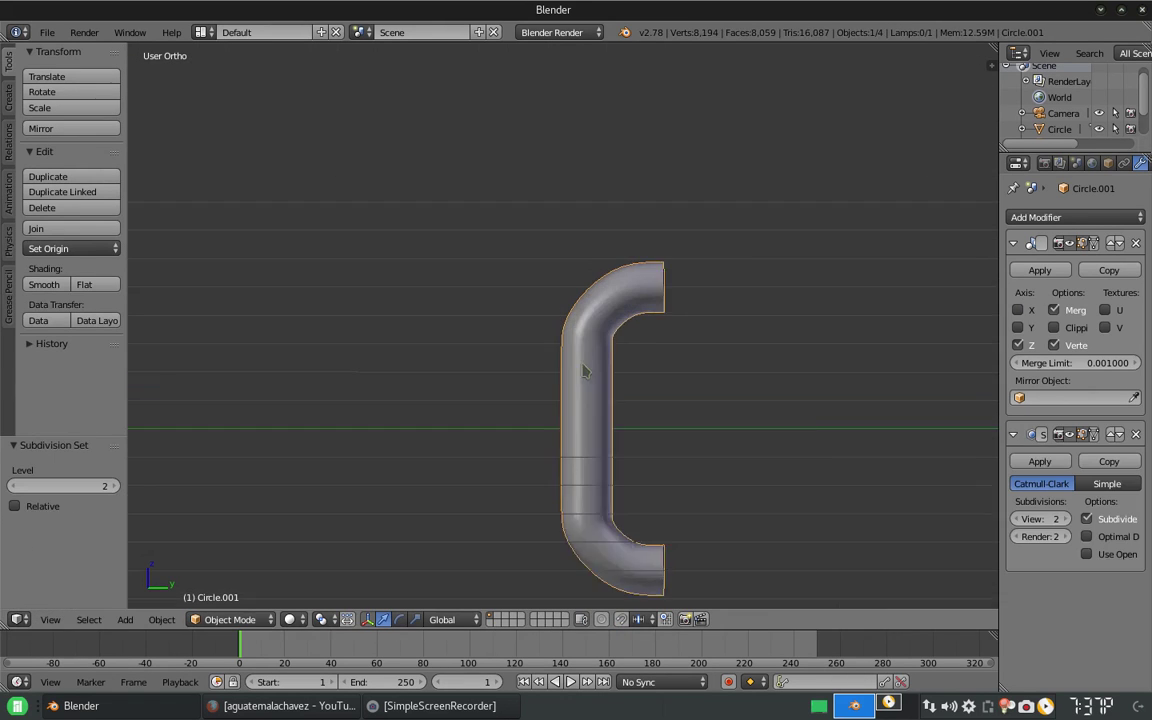
# - Move the handle along Y to sit by the tower
pyautogui.press('Tab')
pyautogui.scroll(-5, 727, 475)
pyautogui.moveTo(727, 475)
pyautogui.mouseDown(button='middle')
pyautogui.moveTo(753, 457)
pyautogui.moveTo(705, 393)
pyautogui.mouseUp(button='middle')
pyautogui.moveTo(576, 420)
pyautogui.mouseDown(button='middle')
pyautogui.moveTo(656, 432)
pyautogui.moveTo(600, 430)
pyautogui.moveTo(571, 452)
pyautogui.mouseUp(button='middle')
pyautogui.press('g')
pyautogui.press('y')
pyautogui.click(481, 460)
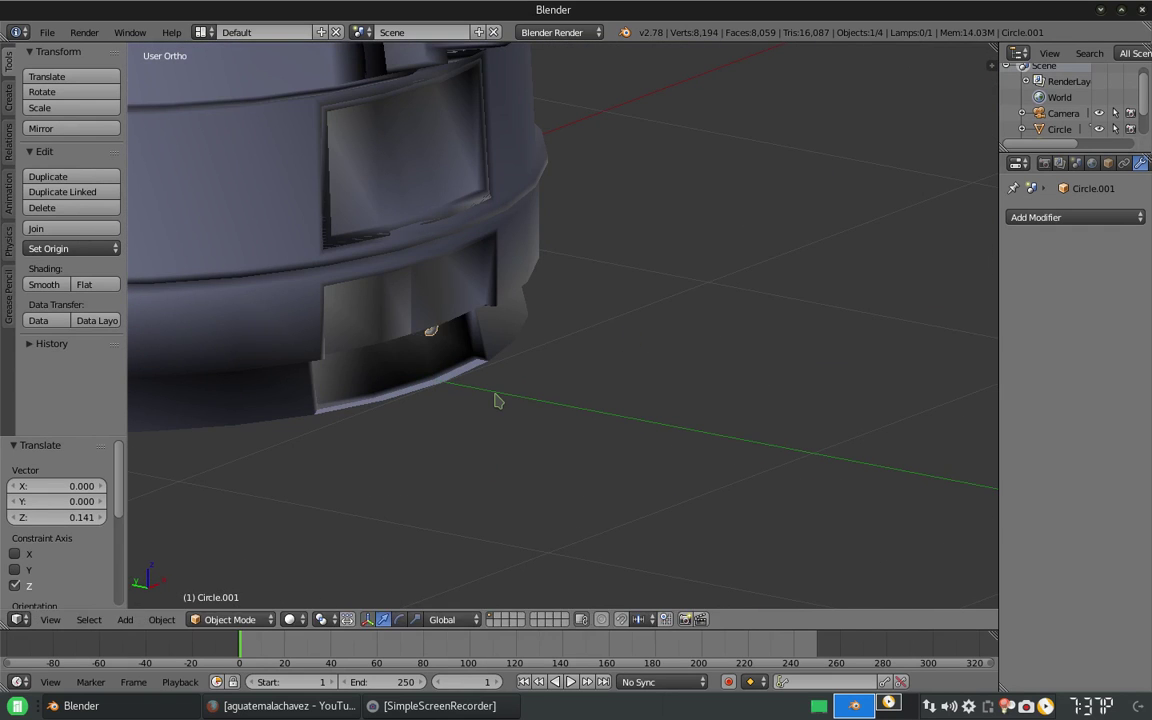
pyautogui.scroll(3, 483, 408)
pyautogui.moveTo(483, 408)
pyautogui.mouseDown(button='middle')
pyautogui.moveTo(506, 514)
pyautogui.moveTo(567, 561)
pyautogui.moveTo(591, 471)
pyautogui.moveTo(327, 437)
pyautogui.mouseUp(button='middle')
# - Snap the 3D cursor to the handle and set its origin to geometry
pyautogui.press('Escape')
pyautogui.press('Tab')
pyautogui.press('a')
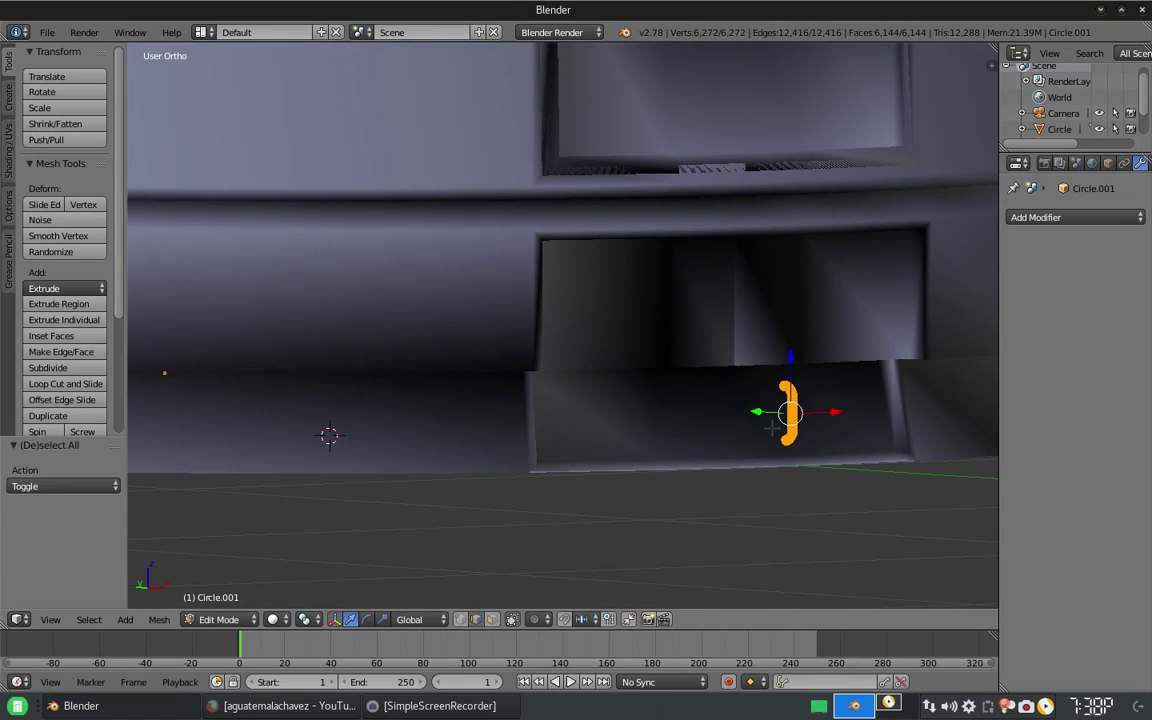
pyautogui.click(159, 619)
pyautogui.click(352, 585)
pyautogui.press('Tab')
pyautogui.moveTo(420, 500); pyautogui.dragTo(689, 470, button='middle')
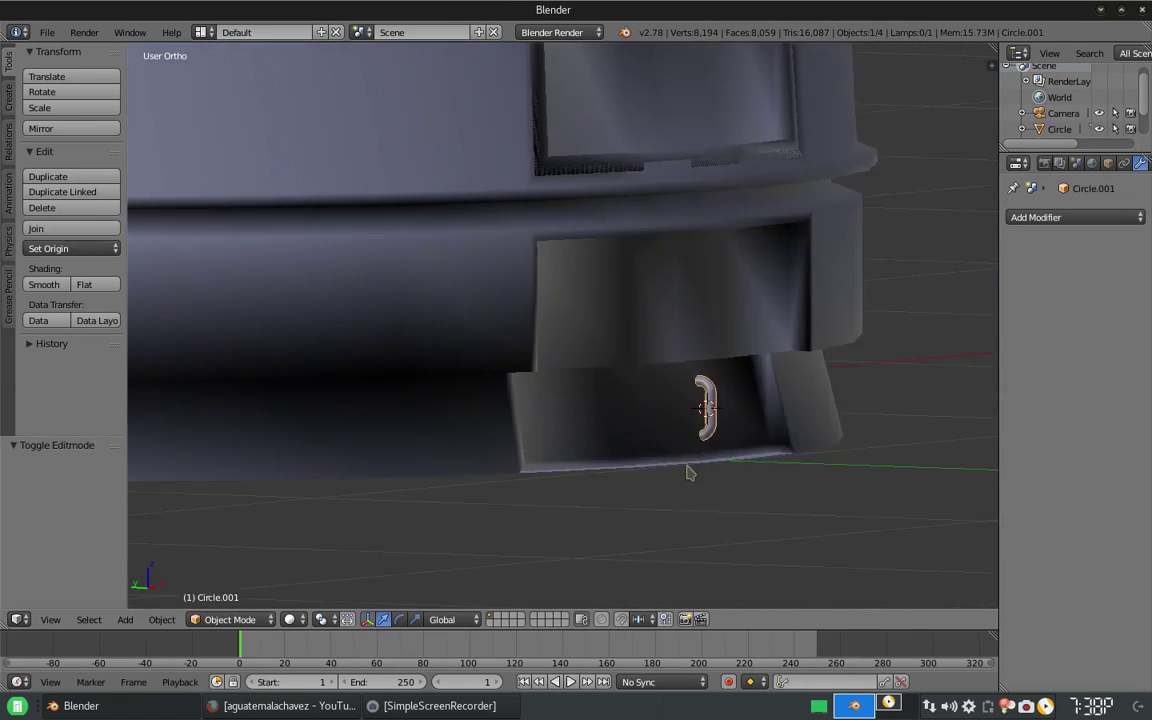
pyautogui.click(161, 619)
pyautogui.click(556, 478)
pyautogui.moveTo(600, 478)
pyautogui.mouseDown(button='middle')
pyautogui.moveTo(741, 477)
pyautogui.moveTo(733, 522)
pyautogui.mouseUp(button='middle')
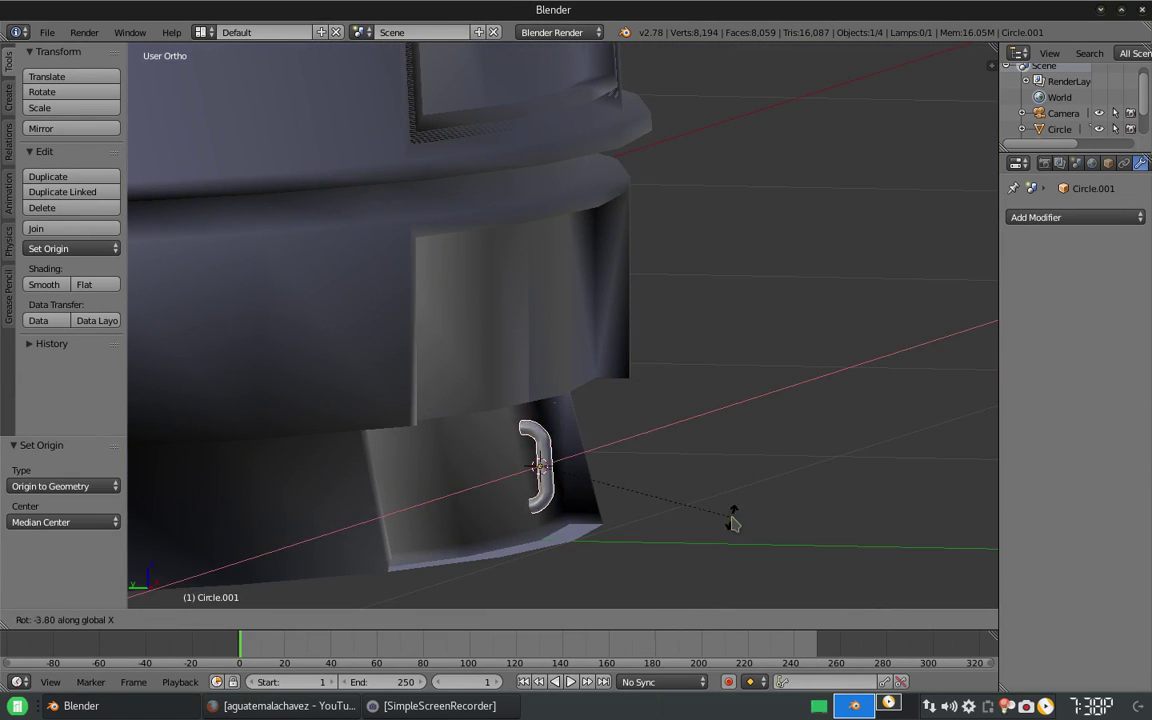
# - Tilt the handle about X, shrink it, and slide it along Y into the opening
pyautogui.press('r')
pyautogui.press('x')
pyautogui.click(700, 518)
pyautogui.press('s')
pyautogui.moveTo(503, 453)
pyautogui.mouseDown(button='middle')
pyautogui.moveTo(512, 465)
pyautogui.moveTo(764, 478)
pyautogui.moveTo(811, 522)
pyautogui.moveTo(740, 490)
pyautogui.mouseUp(button='middle')
pyautogui.press('g')
pyautogui.press('y')
pyautogui.click(764, 478)
pyautogui.click(816, 540)
# - Select the tower body and zoom out to view the whole tower
pyautogui.click(681, 480)
pyautogui.scroll(-5, 681, 480)
pyautogui.moveTo(617, 398); pyautogui.dragTo(640, 420, button='middle')
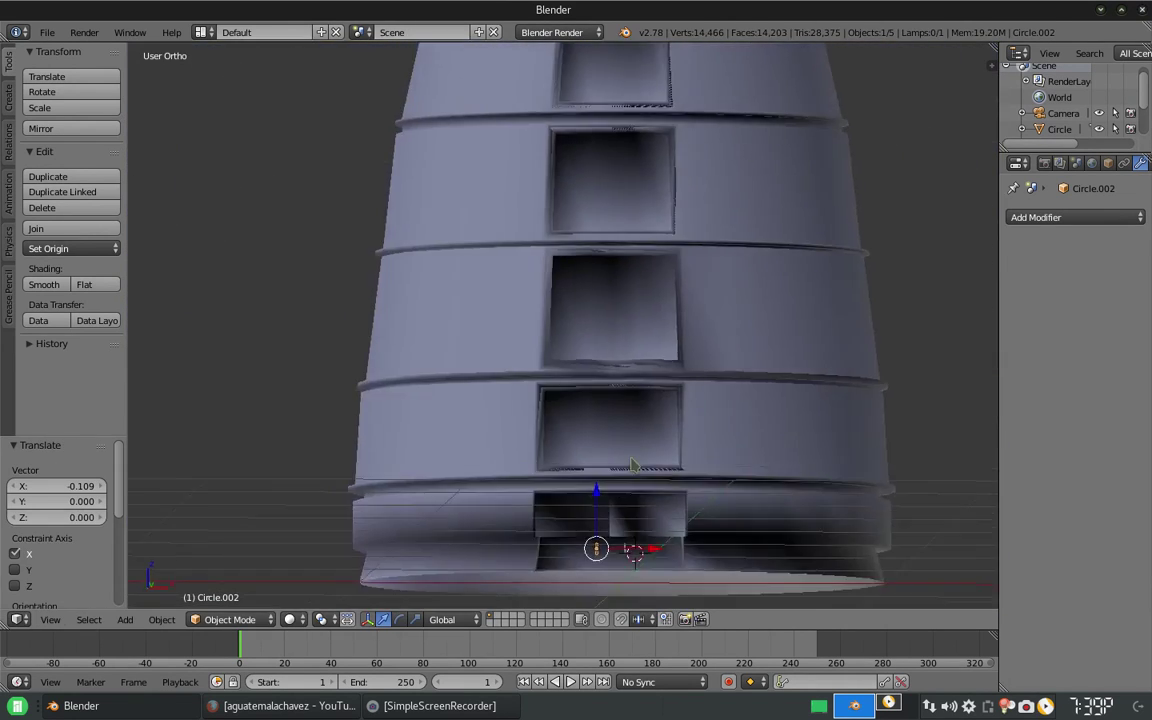
pyautogui.press('Tab')
pyautogui.press('Tab')
# - In Edit Mode, lower the tower's cone tip vertex slightly
pyautogui.scroll(2, 588, 454)
pyautogui.press('Tab')
pyautogui.scroll(1, 588, 454)
pyautogui.scroll(-3, 588, 454)
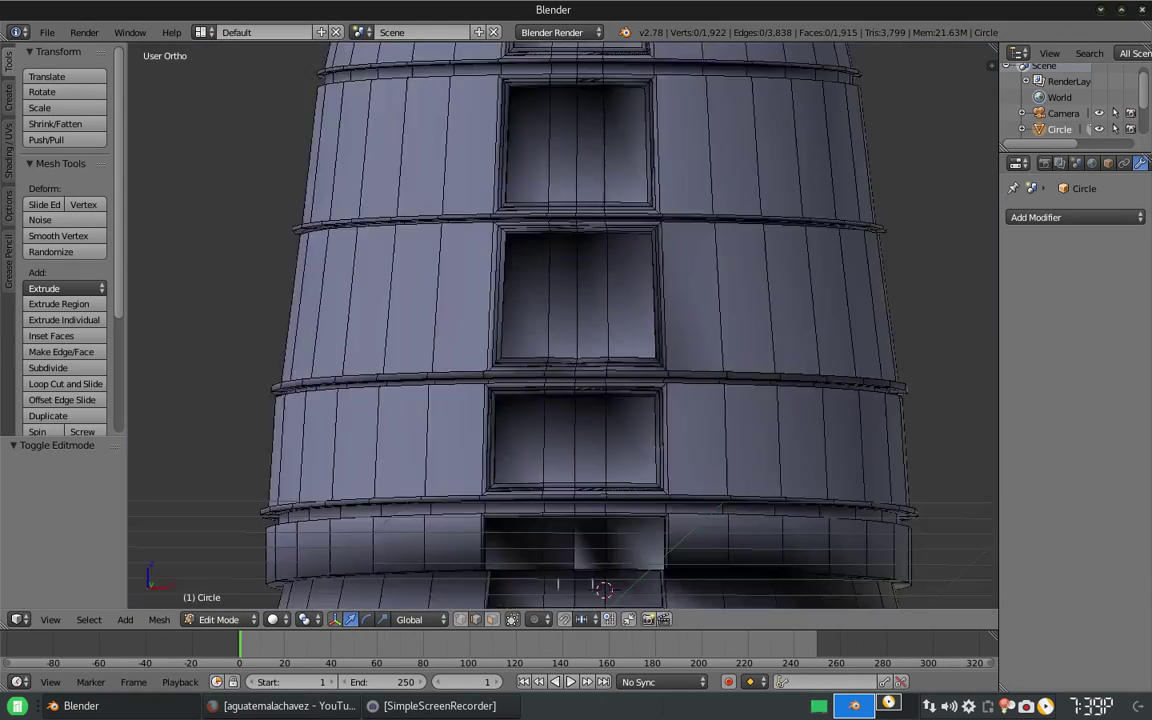
pyautogui.scroll(-3, 588, 454)
pyautogui.scroll(3, 588, 454)
pyautogui.moveTo(648, 213); pyautogui.dragTo(648, 216)
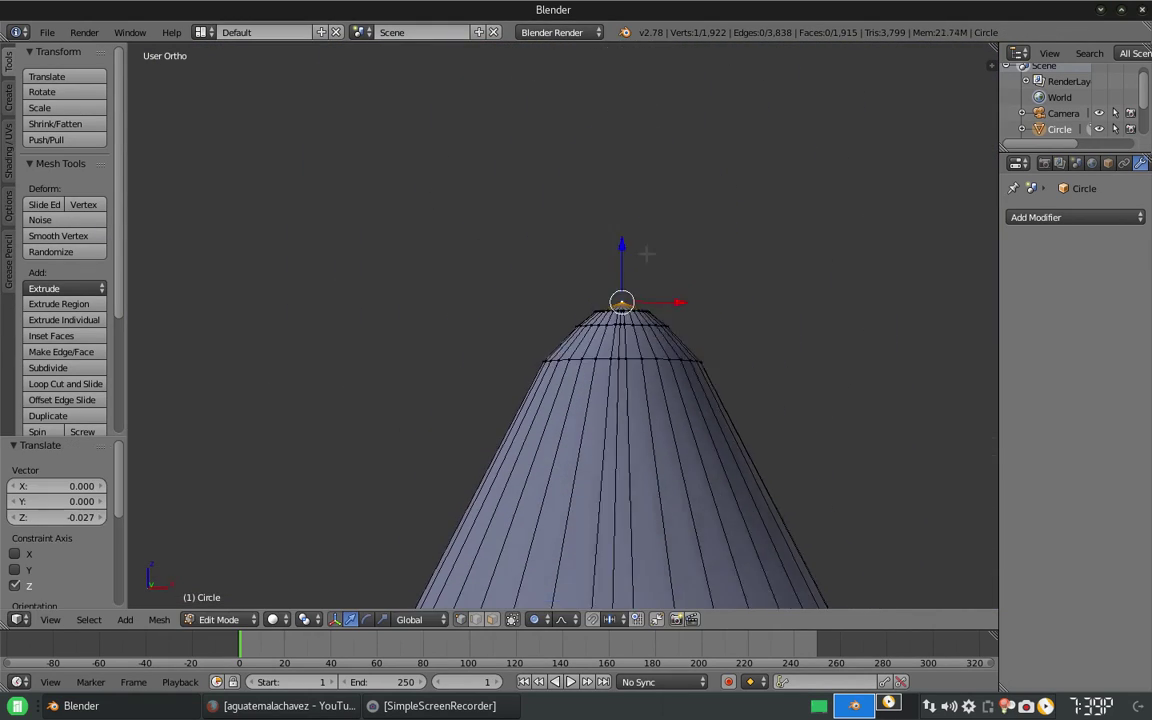
# - Add an edge loop around the upper cone
pyautogui.scroll(-2, 648, 216)
pyautogui.scroll(1, 648, 216)
pyautogui.keyDown('alt'); pyautogui.click(650, 185); pyautogui.keyUp('alt')
pyautogui.press('g')
pyautogui.press('g')
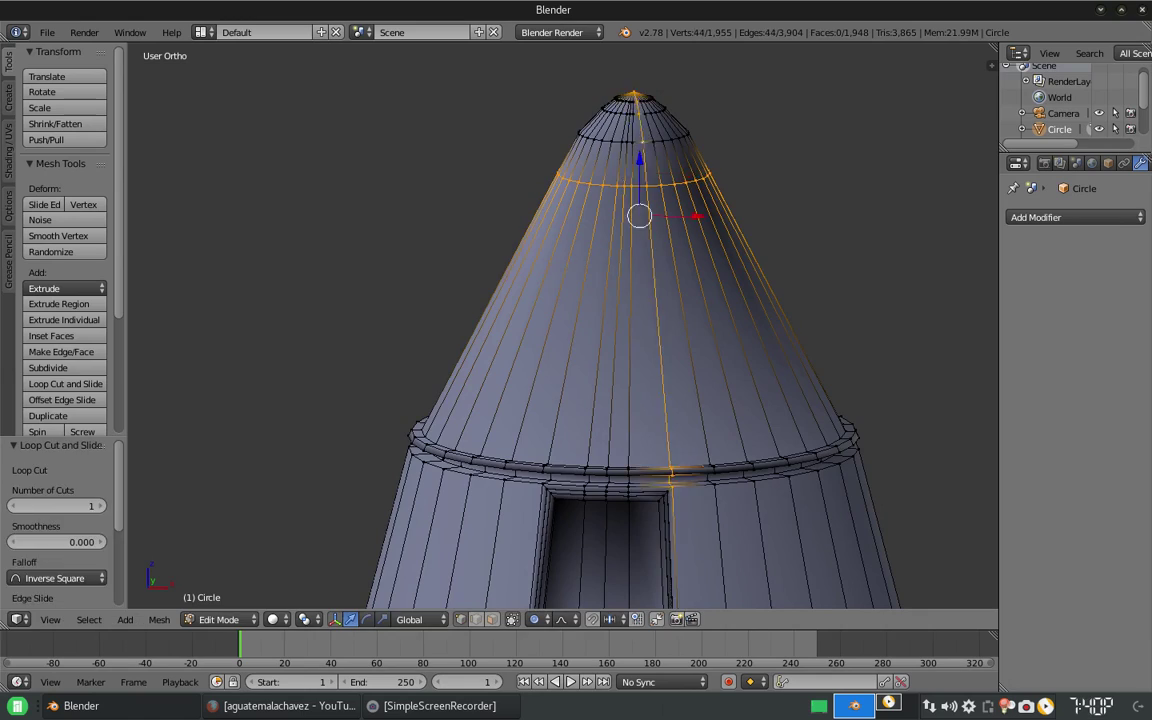
pyautogui.scroll(-2, 640, 300)
pyautogui.click(491, 619)
# - Select the upper face band and use Checker Deselect to keep every other face
pyautogui.keyDown('alt'); pyautogui.click(560, 210); pyautogui.keyUp('alt')
pyautogui.click(89, 619)
pyautogui.click(110, 330)
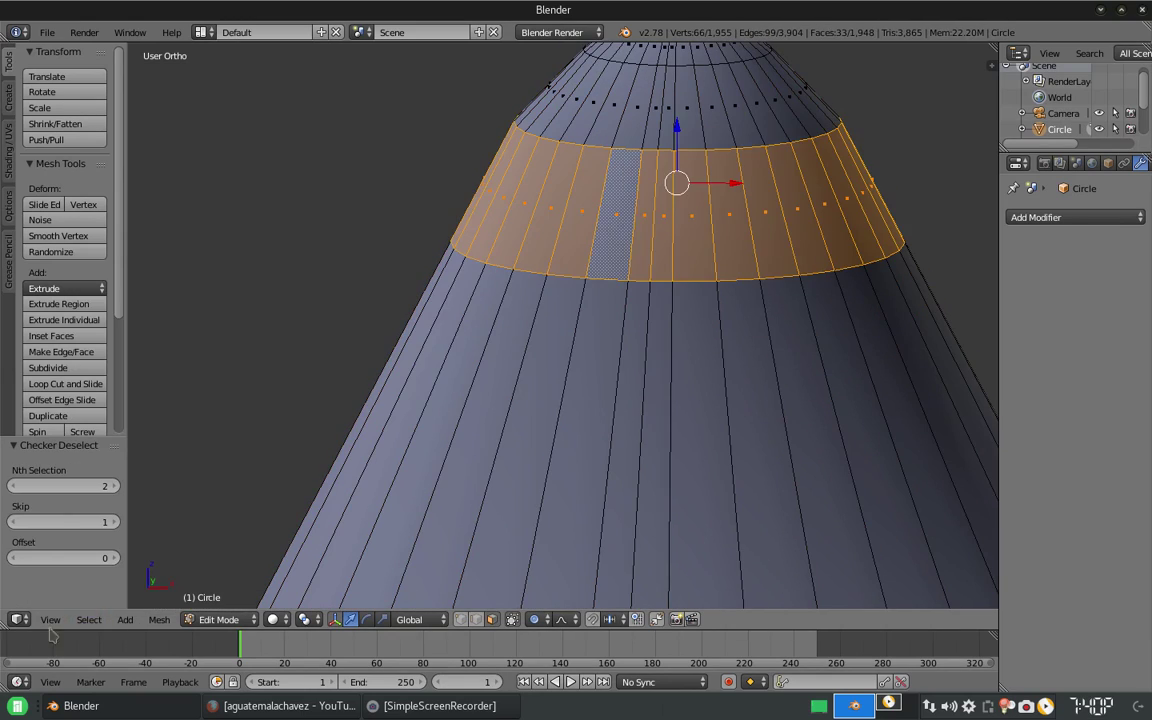
pyautogui.click(89, 619)
pyautogui.click(130, 507)
pyautogui.scroll(-3, 650, 400)
pyautogui.scroll(3, 650, 400)
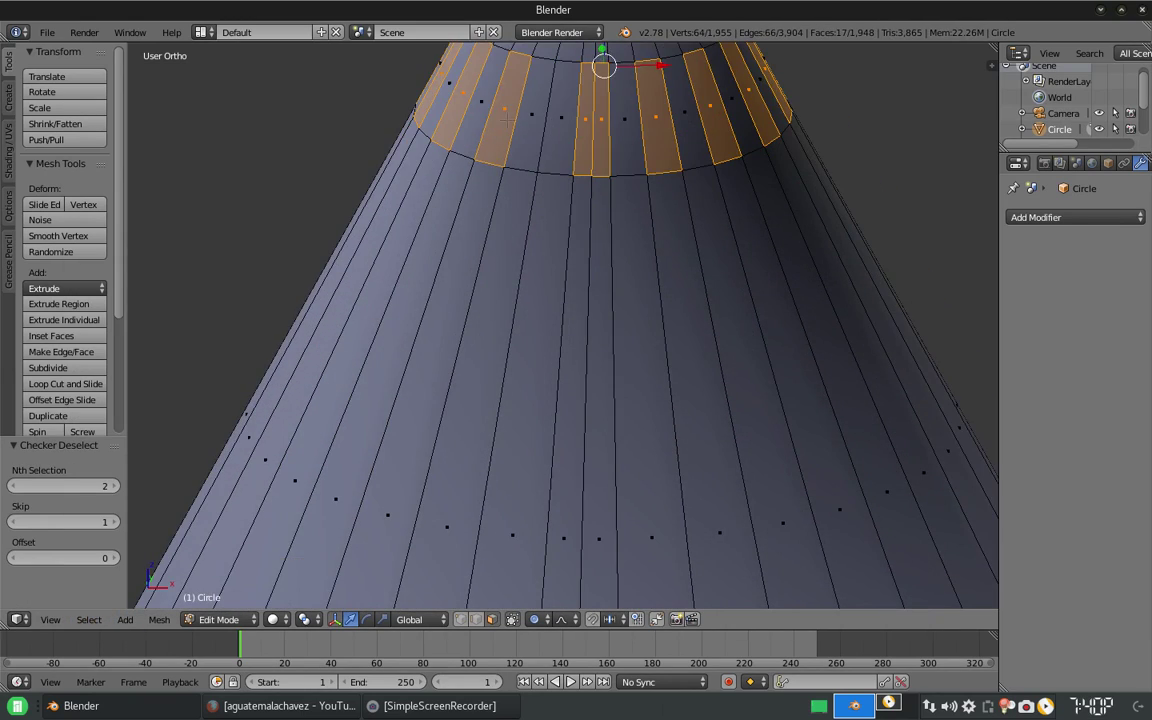
pyautogui.scroll(-3, 506, 117)
pyautogui.scroll(3, 620, 400)
# - Extrude the alternating faces and scale them to 0.945 to recess the window slots
pyautogui.press('a')
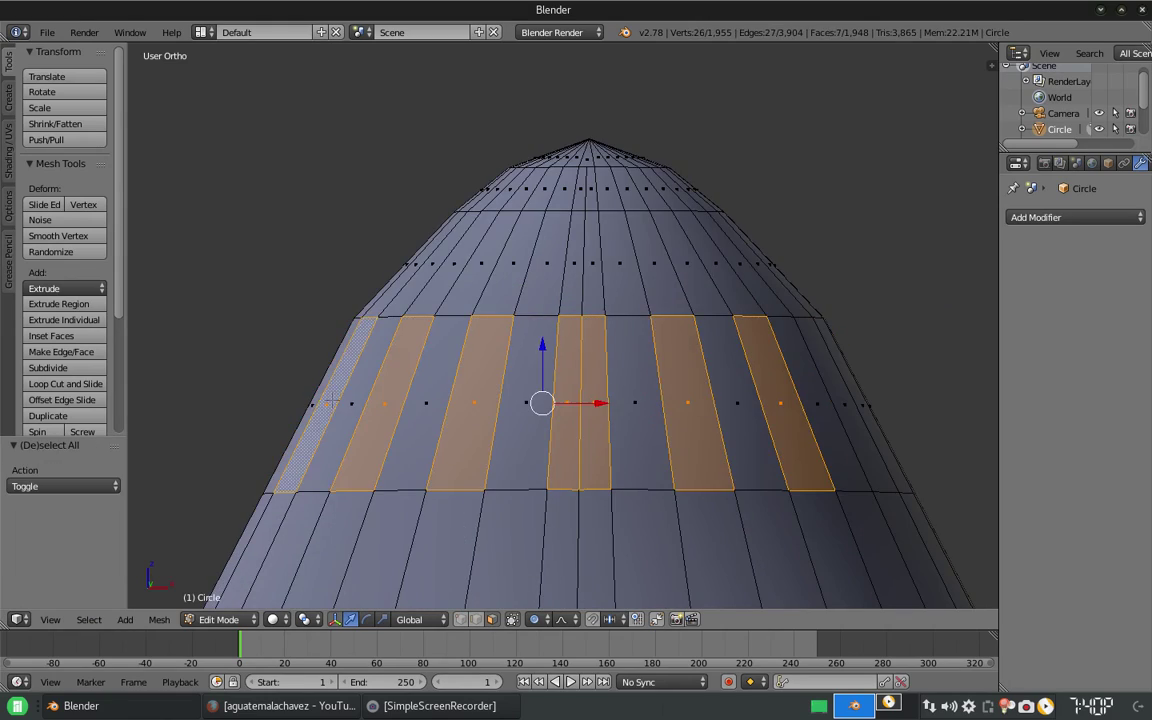
pyautogui.scroll(-4, 330, 401)
pyautogui.scroll(4, 540, 420)
pyautogui.scroll(-2, 753, 461)
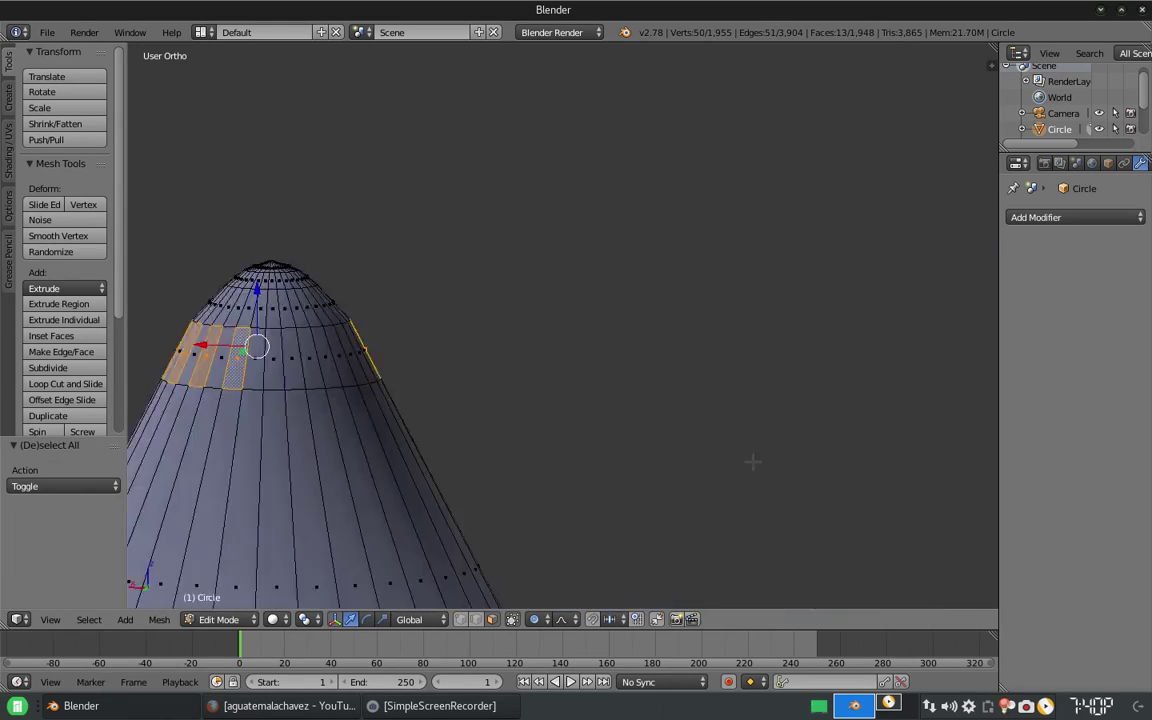
pyautogui.scroll(3, 753, 461)
pyautogui.scroll(-3, 700, 470)
pyautogui.scroll(4, 680, 475)
pyautogui.press('e')
pyautogui.press('s')
pyautogui.click(651, 482)
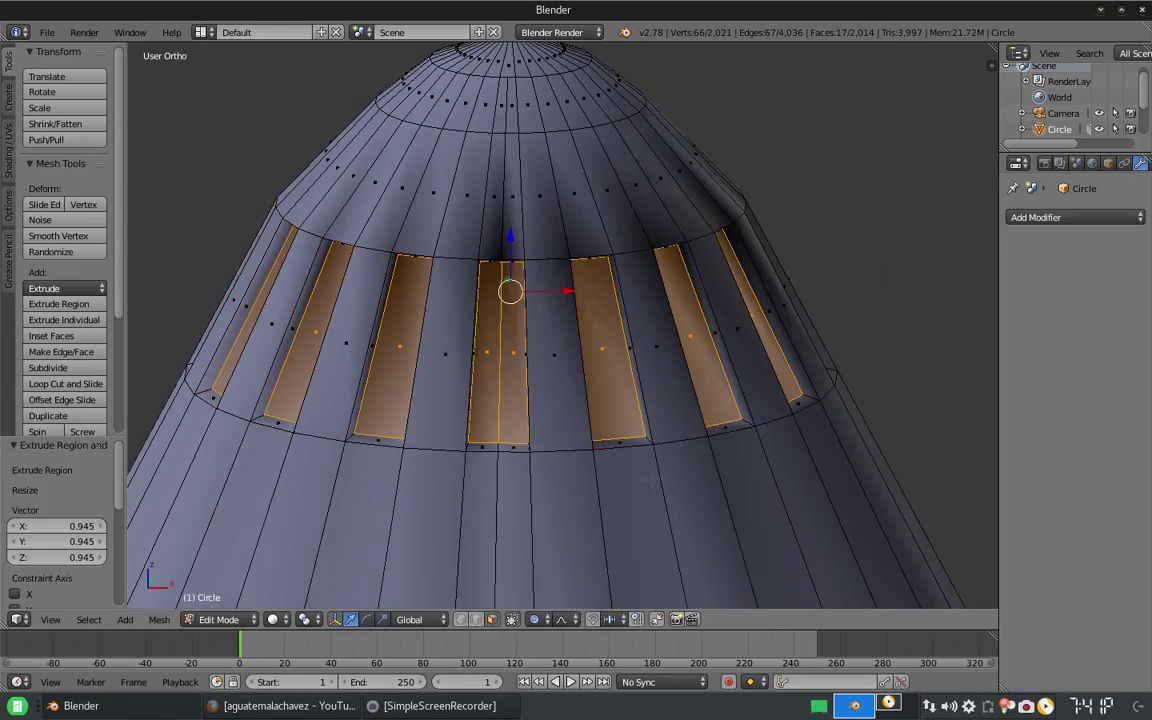
# - Orbit to the upper cone and toggle out of Edit Mode to preview the tower
pyautogui.moveTo(651, 482); pyautogui.dragTo(600, 420, button='middle')
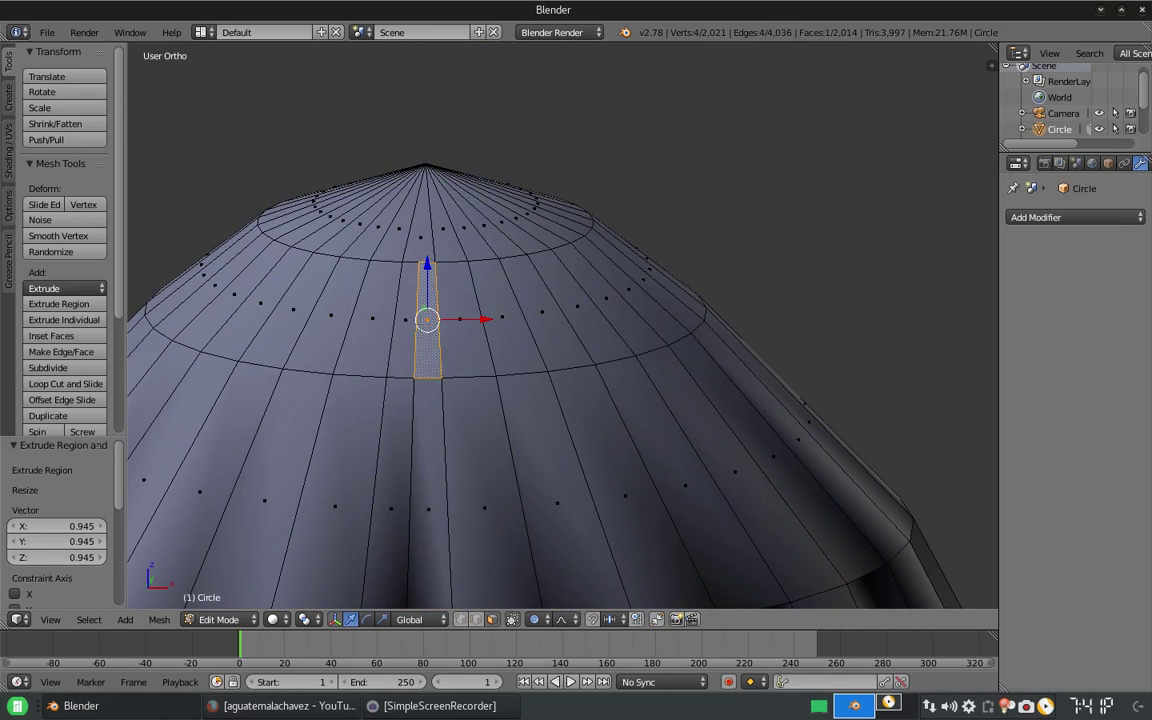
pyautogui.scroll(-3, 512, 364)
pyautogui.press('Tab')
pyautogui.press('Tab')
pyautogui.press('a')
pyautogui.press('Tab')
pyautogui.scroll(6, 512, 364)
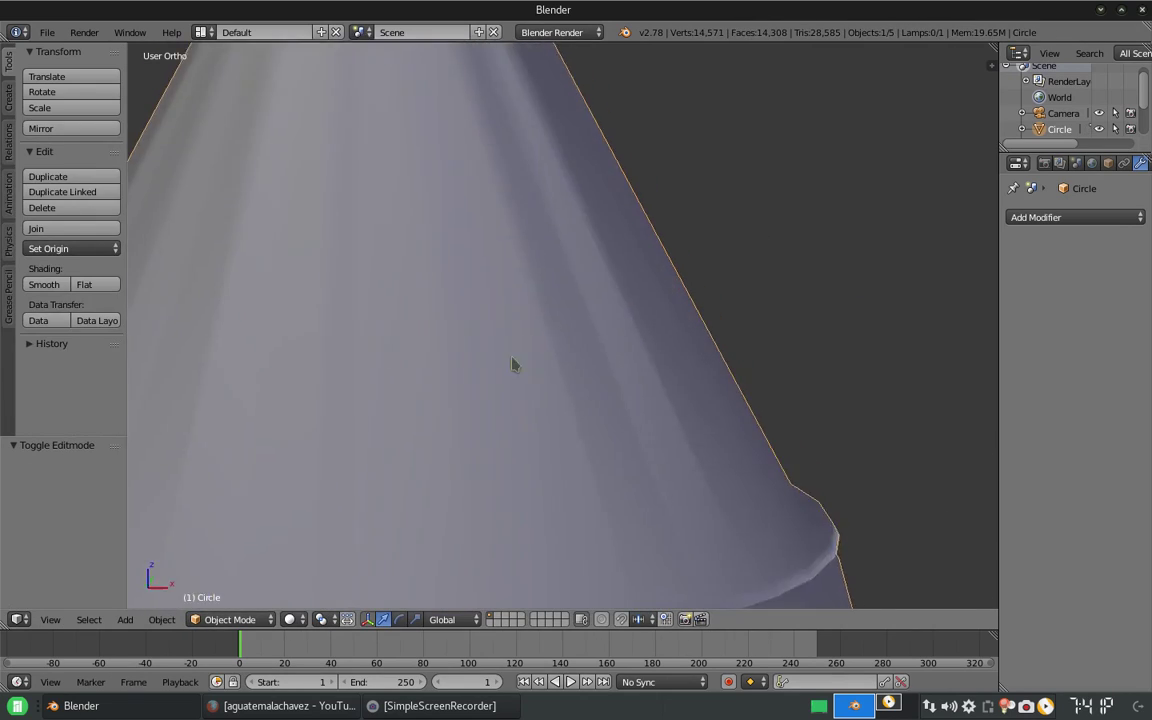
pyautogui.scroll(-4, 512, 364)
# - Add another edge loop near the cone's tip
pyautogui.press('Tab')
pyautogui.press('a')
pyautogui.hotkey('ctrl', 'r')
pyautogui.click(372, 222)
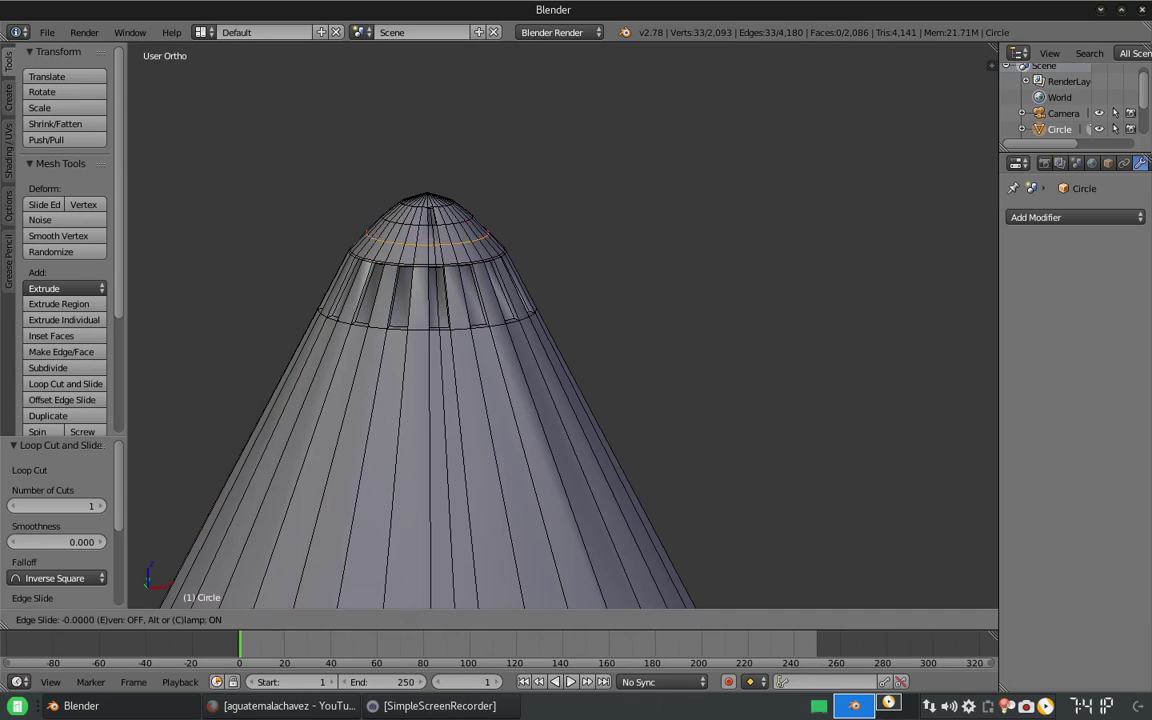
pyautogui.press('Tab')
pyautogui.scroll(-3, 548, 307)
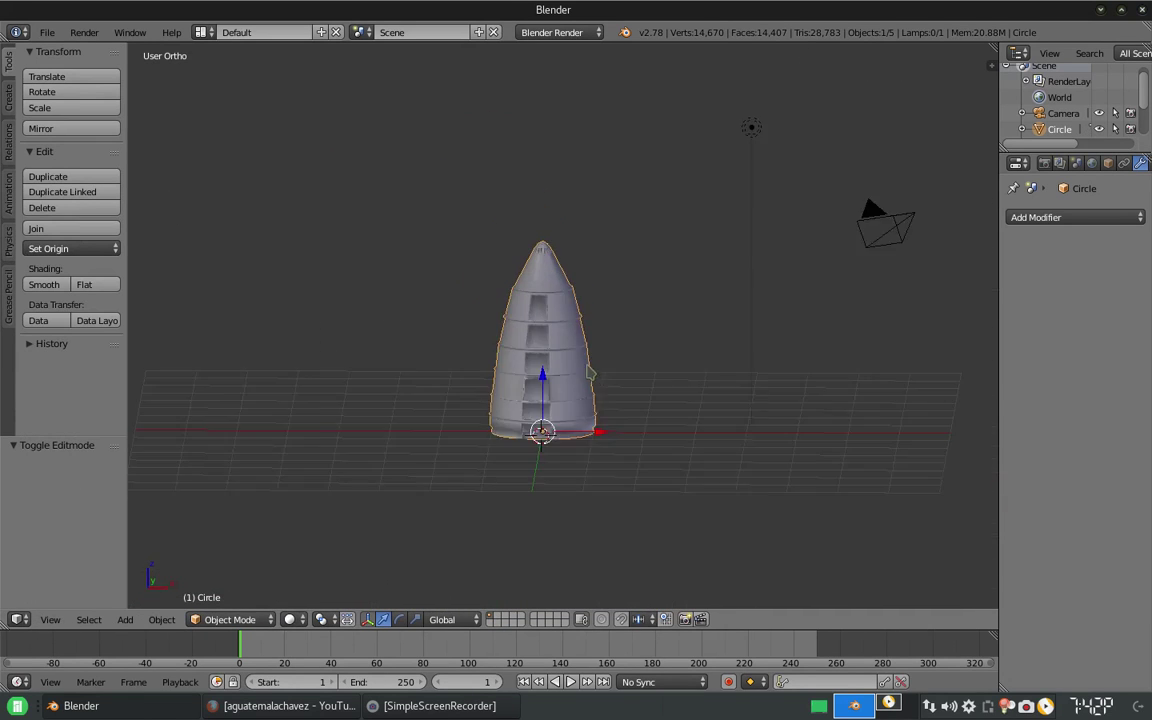
pyautogui.scroll(3, 590, 372)
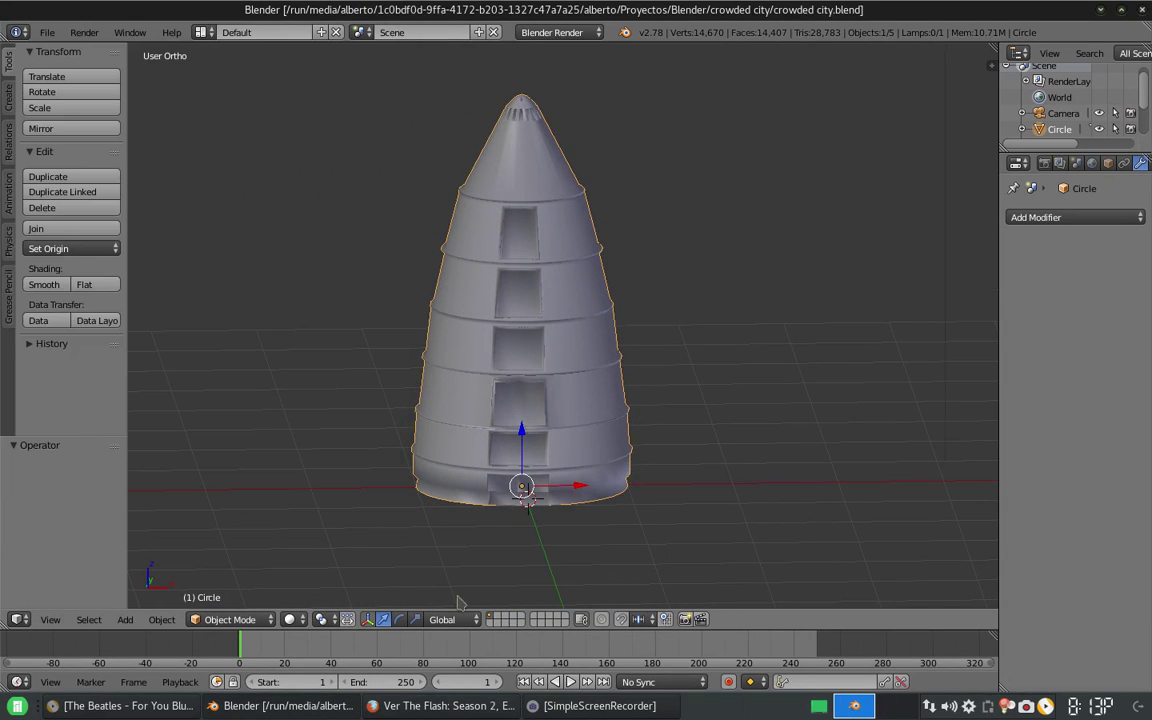
# - Move the tower to another layer, then add a UV sphere raised 1 unit on Z
pyautogui.press('m')
pyautogui.hotkey('shift', 'a')
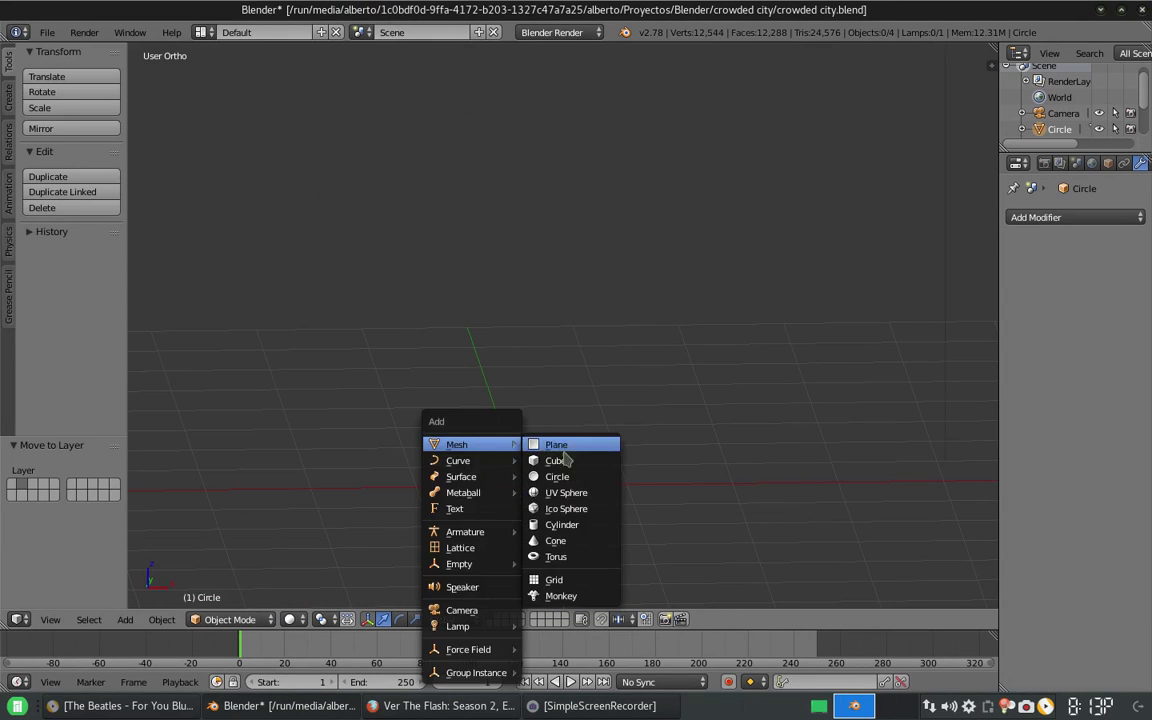
pyautogui.click(566, 492)
pyautogui.press('g')
pyautogui.press('z')
pyautogui.press('1')
pyautogui.press('Return')
# - Duplicate spheres to the upper right, a smaller one on the left, and a small one top left
pyautogui.hotkey('shift', 'd')
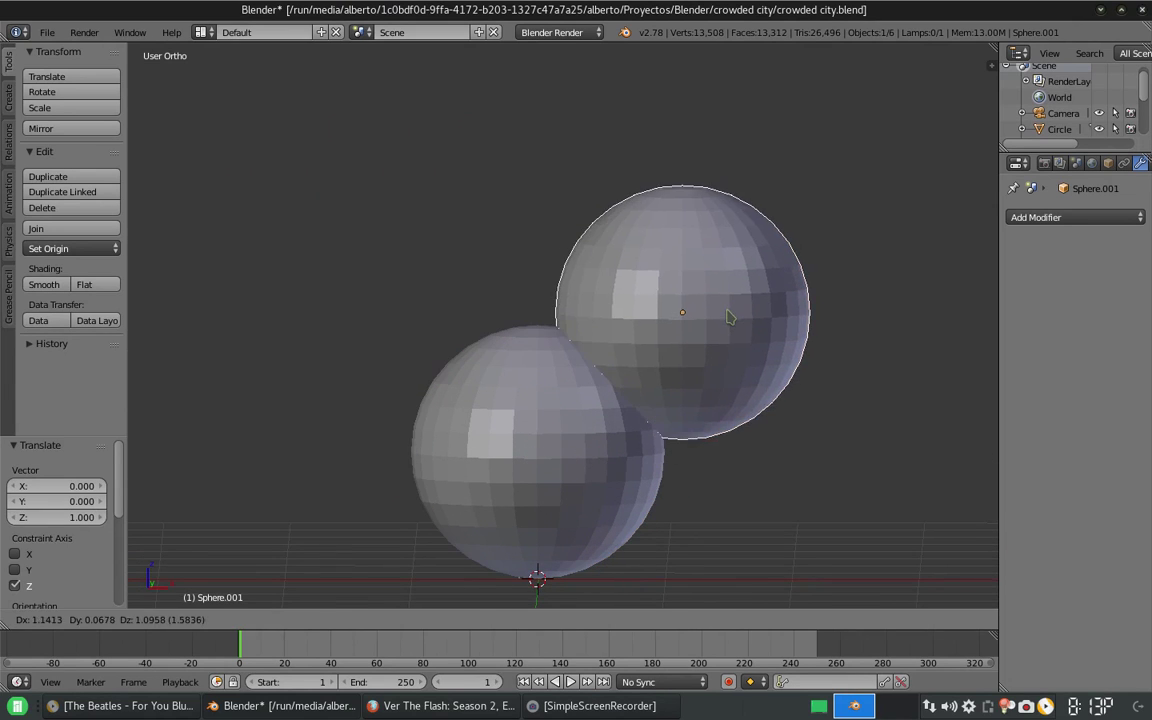
pyautogui.click(735, 320)
pyautogui.hotkey('shift', 'd')
pyautogui.click(550, 375)
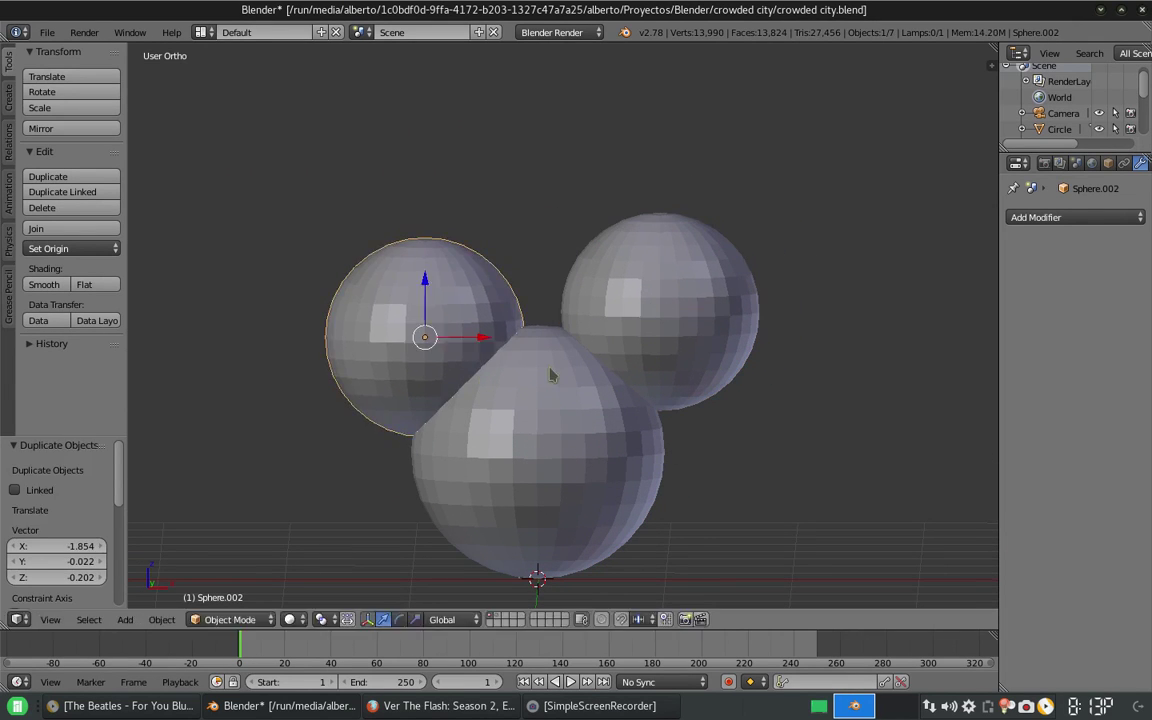
pyautogui.press('s')
pyautogui.click(515, 355)
pyautogui.hotkey('shift', 'd')
pyautogui.click(457, 257)
# - Duplicate another sphere, shrink it, and place it in the cluster's middle gap
pyautogui.rightClick(600, 310)
pyautogui.hotkey('shift', 'd')
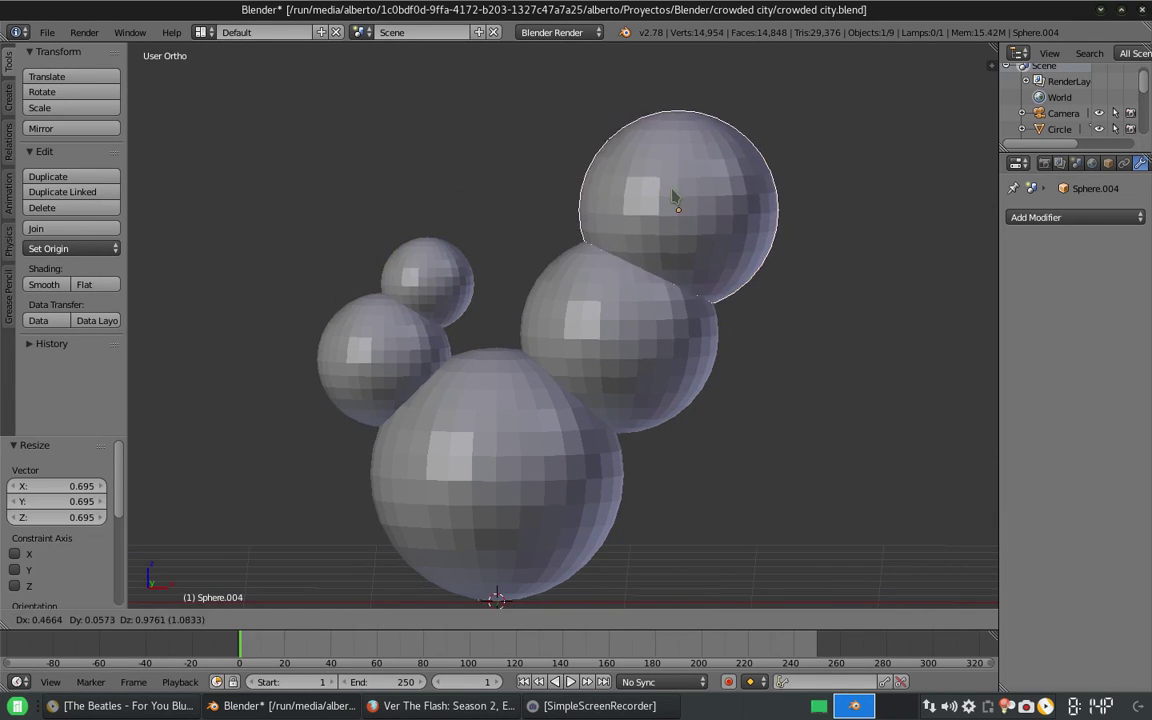
pyautogui.press('s')
pyautogui.click(673, 197)
pyautogui.press('g')
pyautogui.press('z')
pyautogui.click(676, 200)
pyautogui.keyDown('shift'); pyautogui.moveTo(676, 200); pyautogui.dragTo(662, 266, button='middle'); pyautogui.keyUp('shift')
pyautogui.click(487, 380)
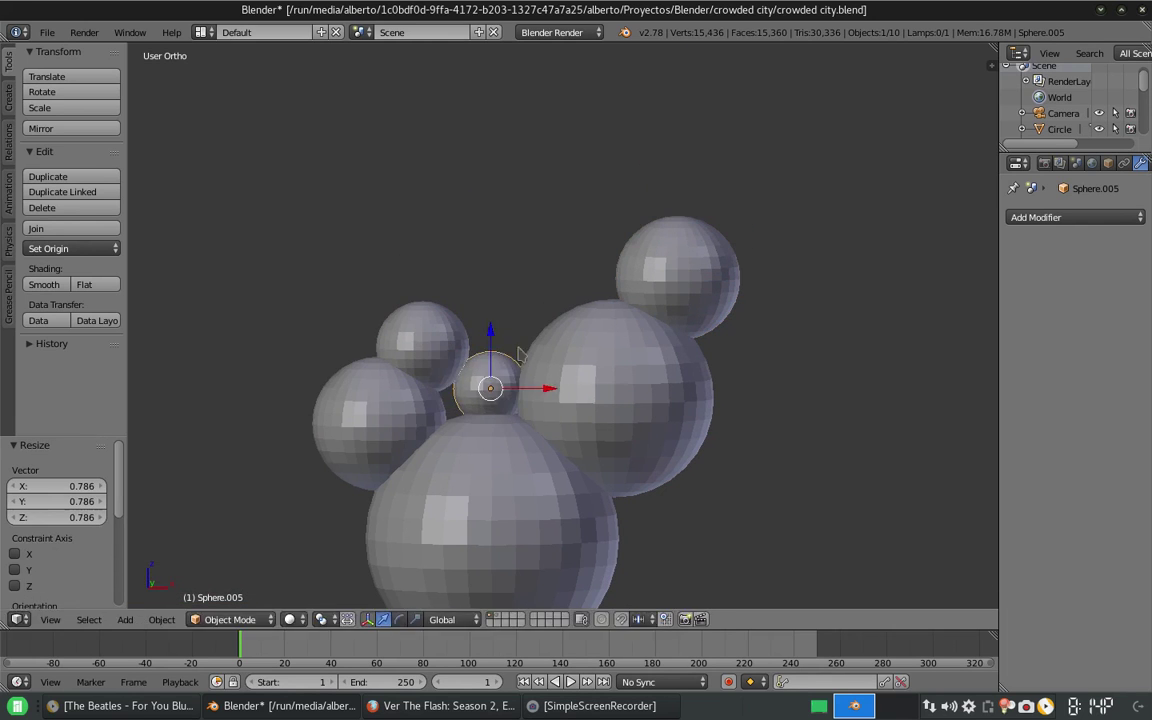
# - In front view, add a smaller duplicate sphere at the top right of the cluster
pyautogui.moveTo(487, 380); pyautogui.dragTo(505, 473, button='middle')
pyautogui.press('KP_1')
pyautogui.hotkey('shift', 'd')
pyautogui.click(669, 162)
pyautogui.press('s')
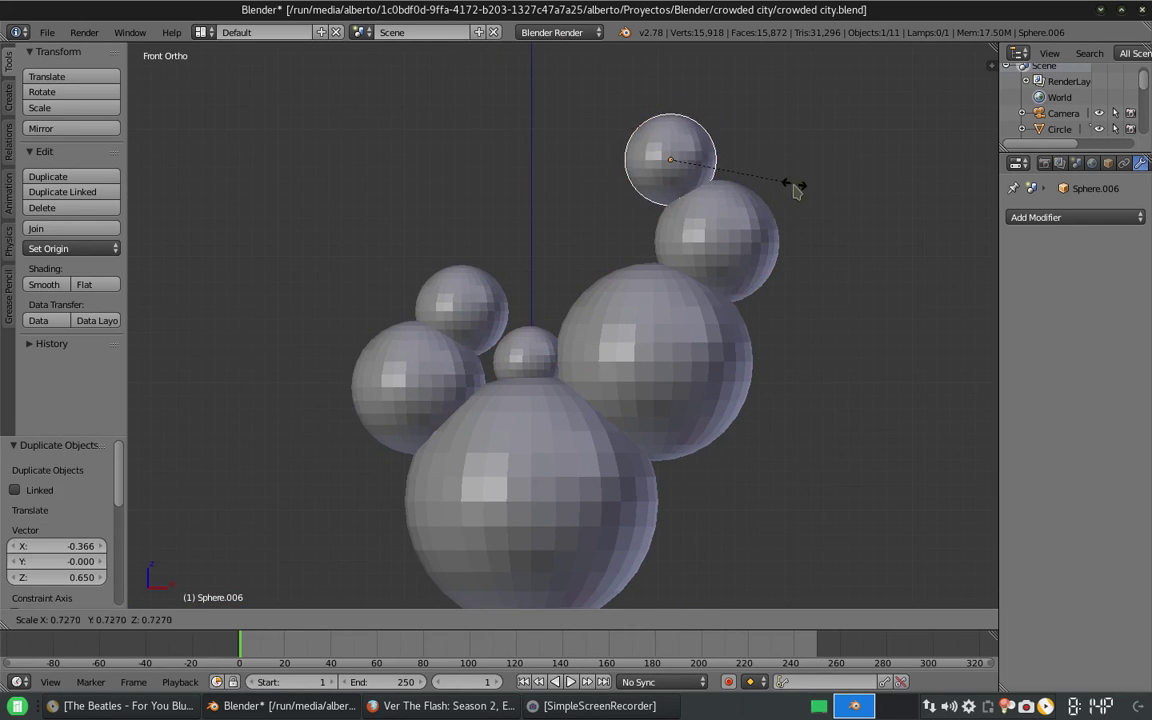
pyautogui.click(797, 185)
pyautogui.keyDown('shift'); pyautogui.moveTo(440, 406); pyautogui.dragTo(410, 358, button='middle'); pyautogui.keyUp('shift')
# - Inset every face of the bottom sphere, then extrude and scale them inward into recessed panels
pyautogui.press('Tab')
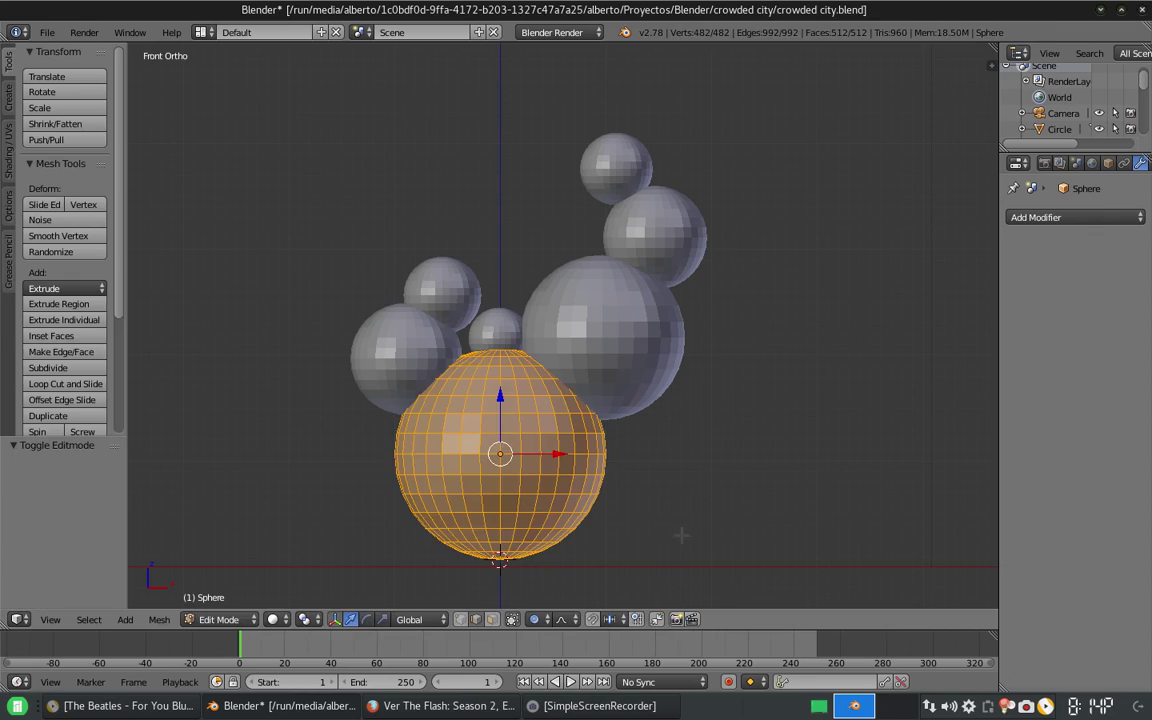
pyautogui.press('i')
pyautogui.click(681, 538)
pyautogui.scroll(3, 681, 538)
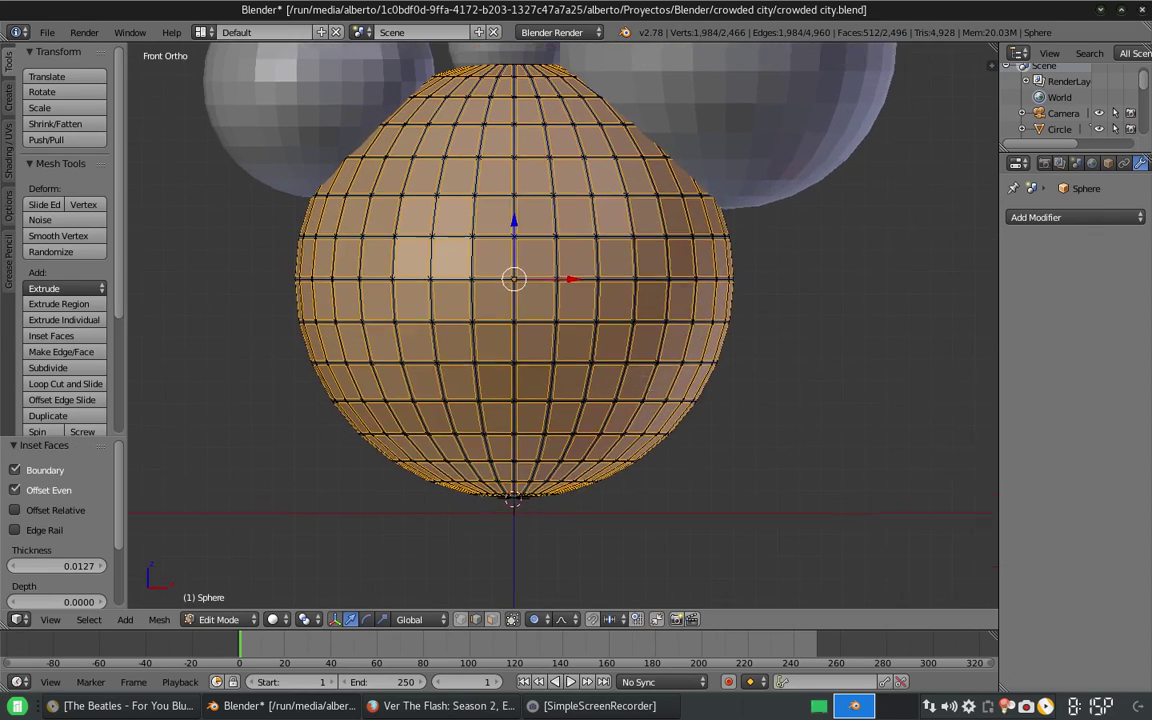
pyautogui.press('e')
pyautogui.press('s')
pyautogui.scroll(4, 681, 538)
pyautogui.press('a')
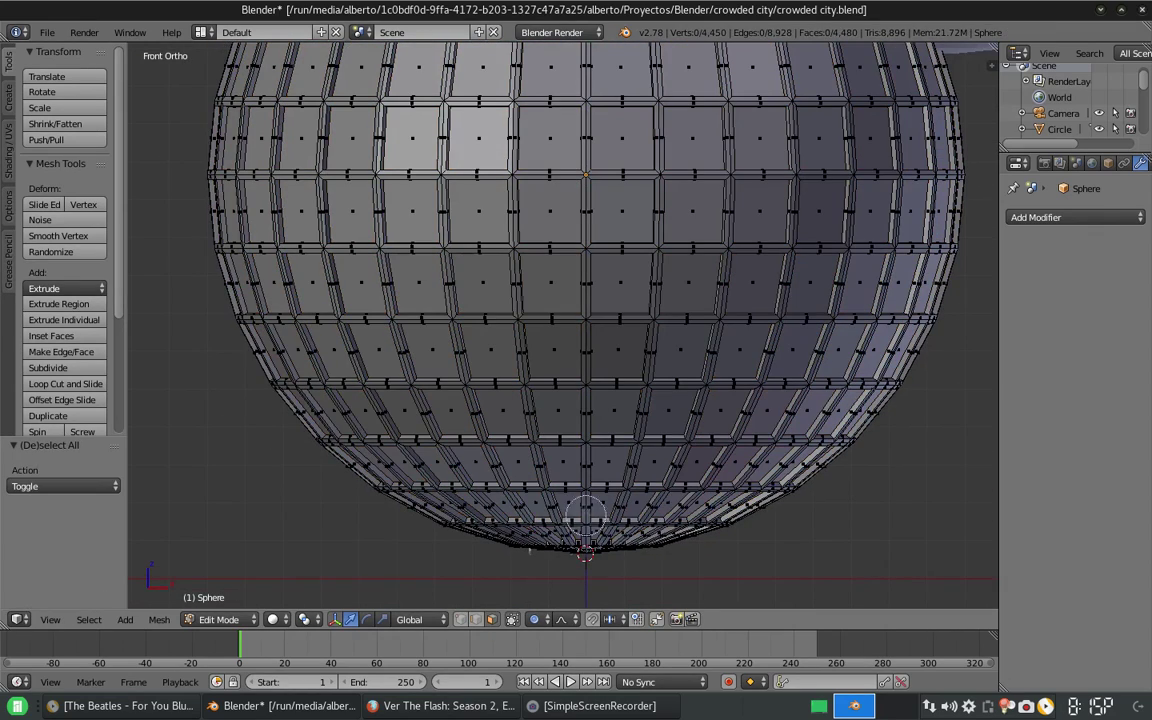
# - Select the extruded face strip on the big sphere's dome, viewed from below
pyautogui.scroll(5, 560, 560)
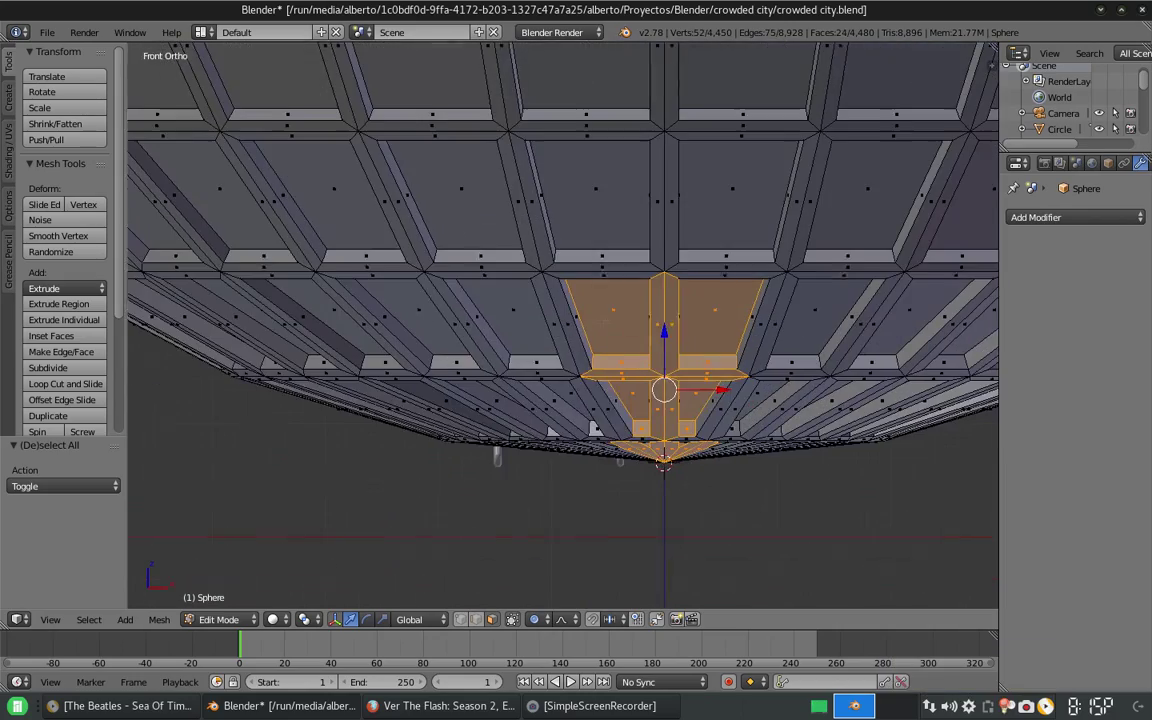
pyautogui.scroll(2, 560, 560)
pyautogui.moveTo(560, 420)
pyautogui.mouseDown(button='middle')
pyautogui.moveTo(565, 320)
pyautogui.moveTo(592, 250)
pyautogui.mouseUp(button='middle')
pyautogui.press('x')
pyautogui.press('Escape')
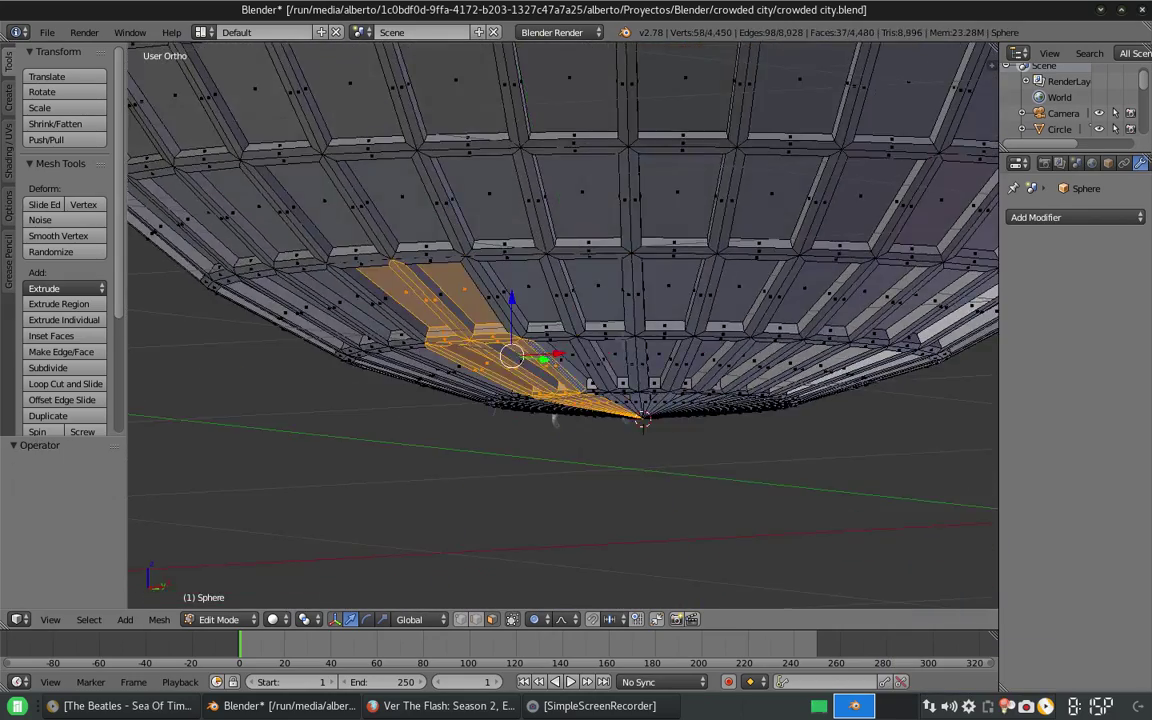
pyautogui.click(555, 420)
pyautogui.moveTo(555, 420); pyautogui.dragTo(326, 585, button='middle')
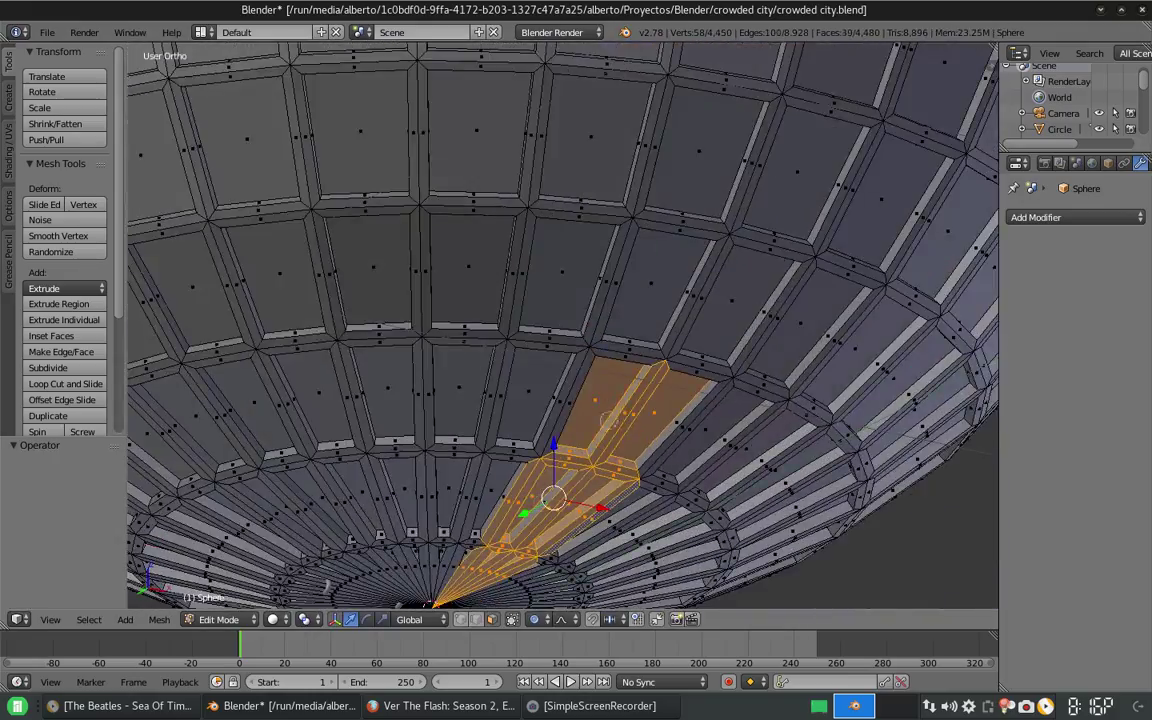
pyautogui.moveTo(482, 479)
pyautogui.mouseDown(button='middle')
pyautogui.moveTo(482, 458)
pyautogui.moveTo(482, 520)
pyautogui.mouseUp(button='middle')
# - Extrude the dome strip inward again and centre the view on the pole faces
pyautogui.press('e')
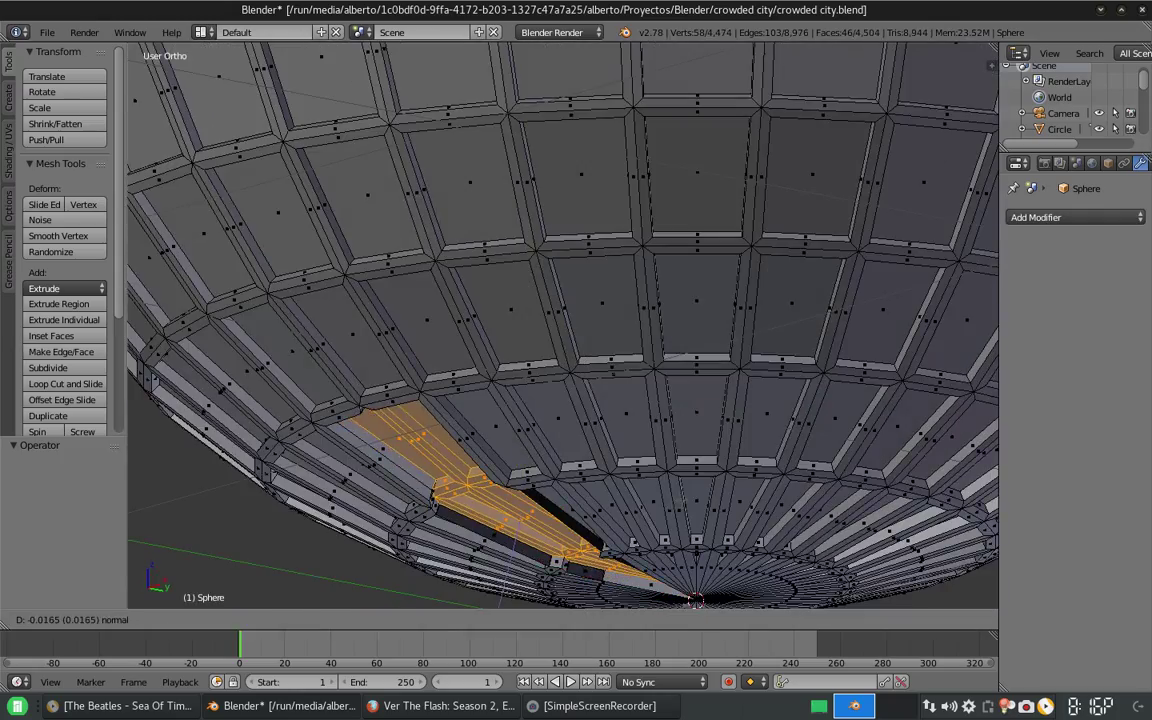
pyautogui.scroll(-5, 562, 325)
pyautogui.scroll(-4, 562, 325)
pyautogui.press('Tab')
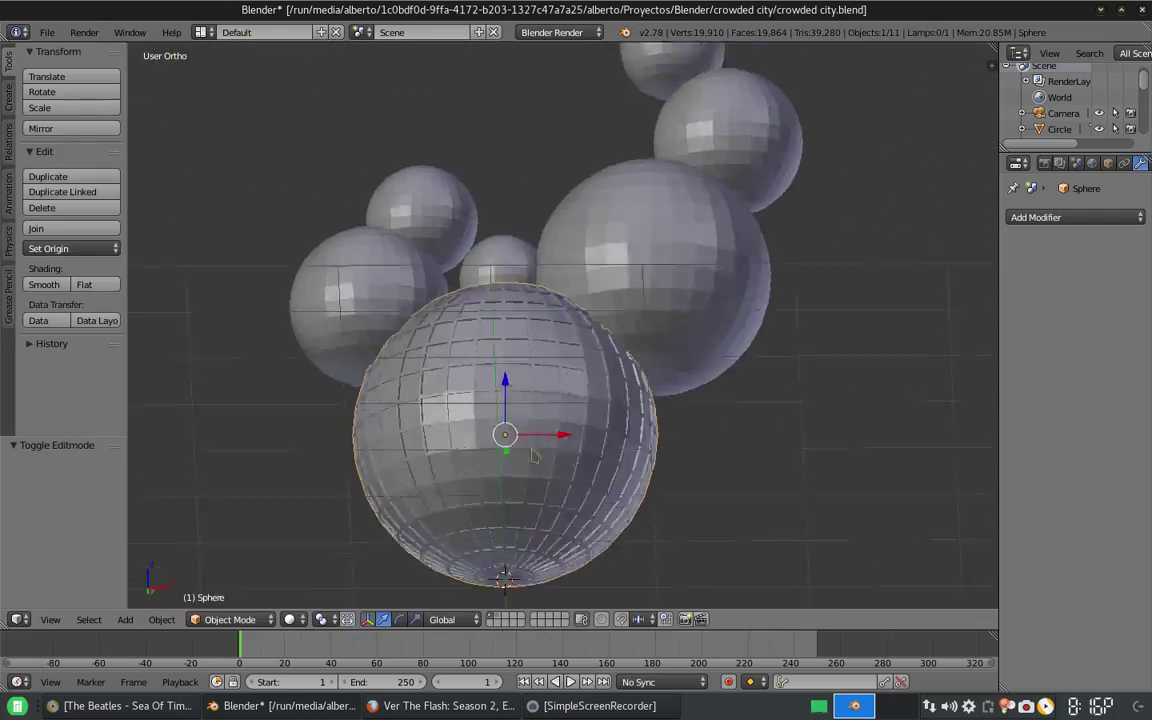
pyautogui.press('Tab')
pyautogui.moveTo(562, 400); pyautogui.dragTo(590, 360, button='middle')
pyautogui.press('KP_Decimal')
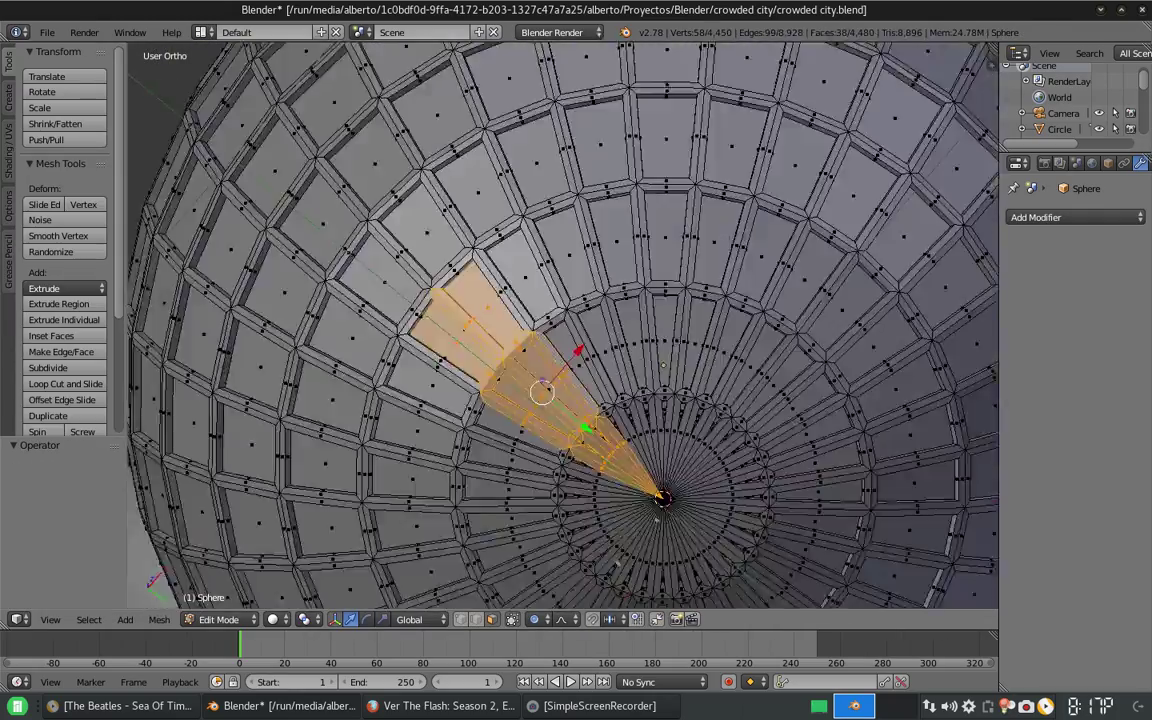
pyautogui.moveTo(587, 540)
pyautogui.mouseDown(button='middle')
pyautogui.moveTo(695, 143)
pyautogui.moveTo(800, 340)
pyautogui.mouseUp(button='middle')
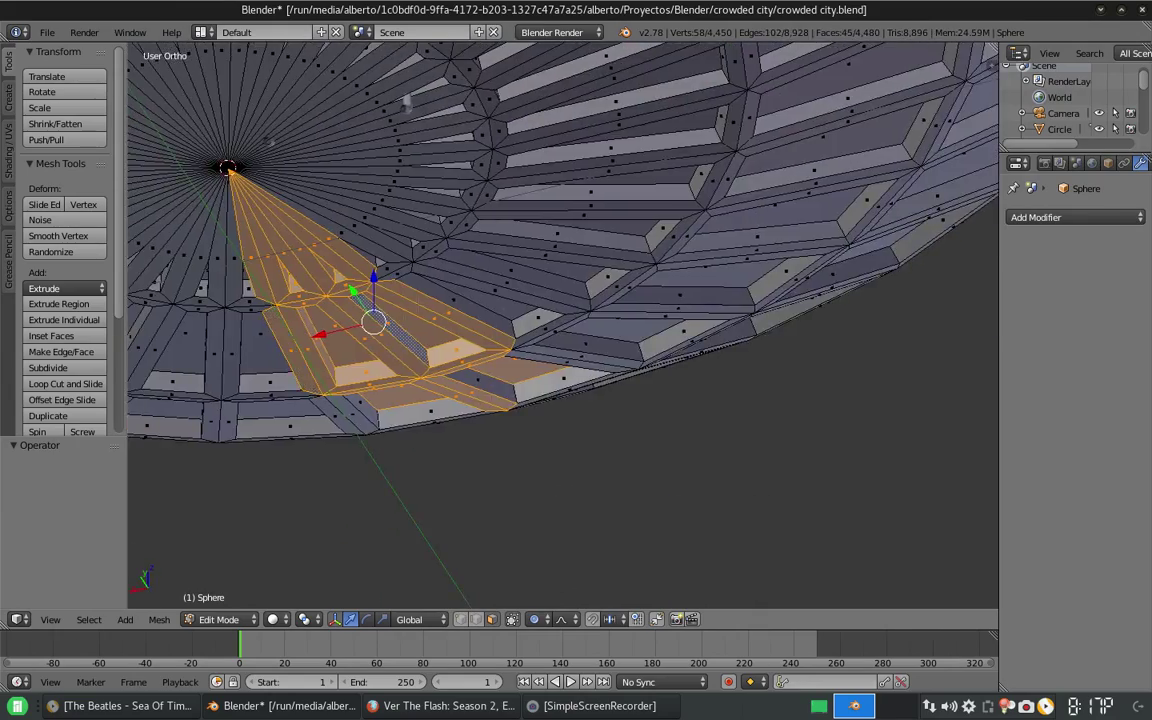
# - Extrude the faces near the big sphere's pole and return to Object Mode
pyautogui.press('e')
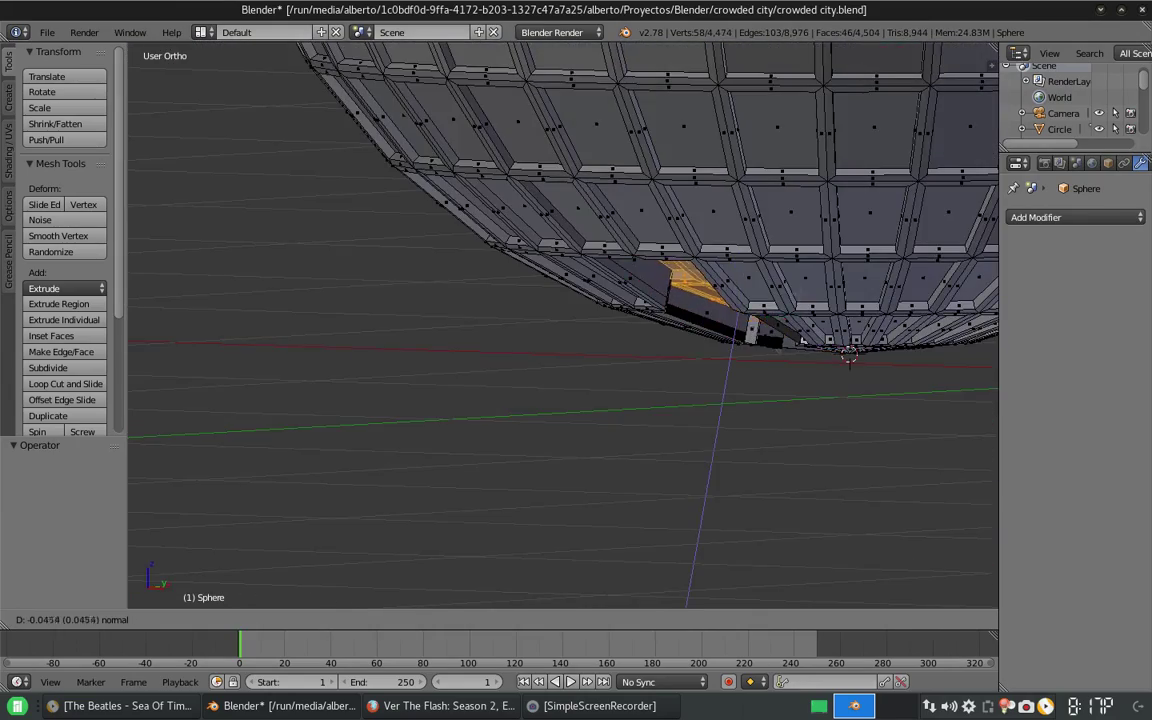
pyautogui.click(800, 340)
pyautogui.press('Tab')
pyautogui.scroll(-3, 735, 309)
pyautogui.scroll(-3, 735, 309)
# - Inset every face of Sphere.001 individually and briefly edit Sphere.002
pyautogui.rightClick(727, 330)
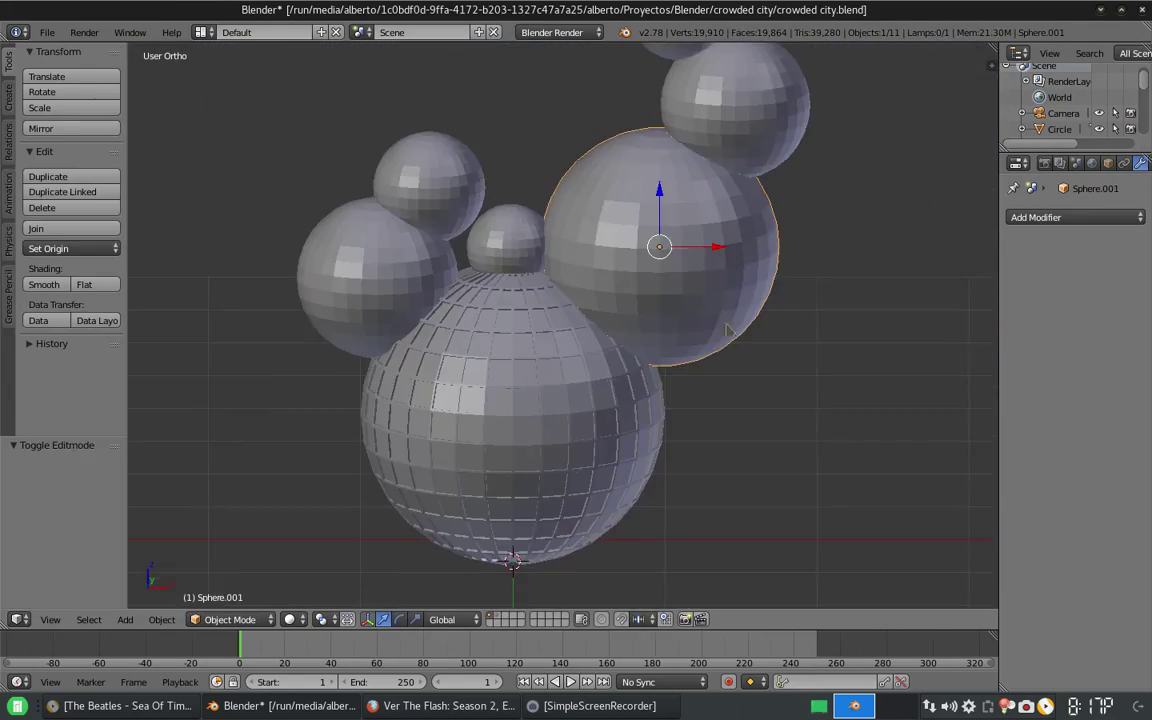
pyautogui.press('Tab')
pyautogui.press('i')
pyautogui.press('i')
pyautogui.press('Tab')
pyautogui.rightClick(375, 280)
pyautogui.press('Tab')
pyautogui.press('i')
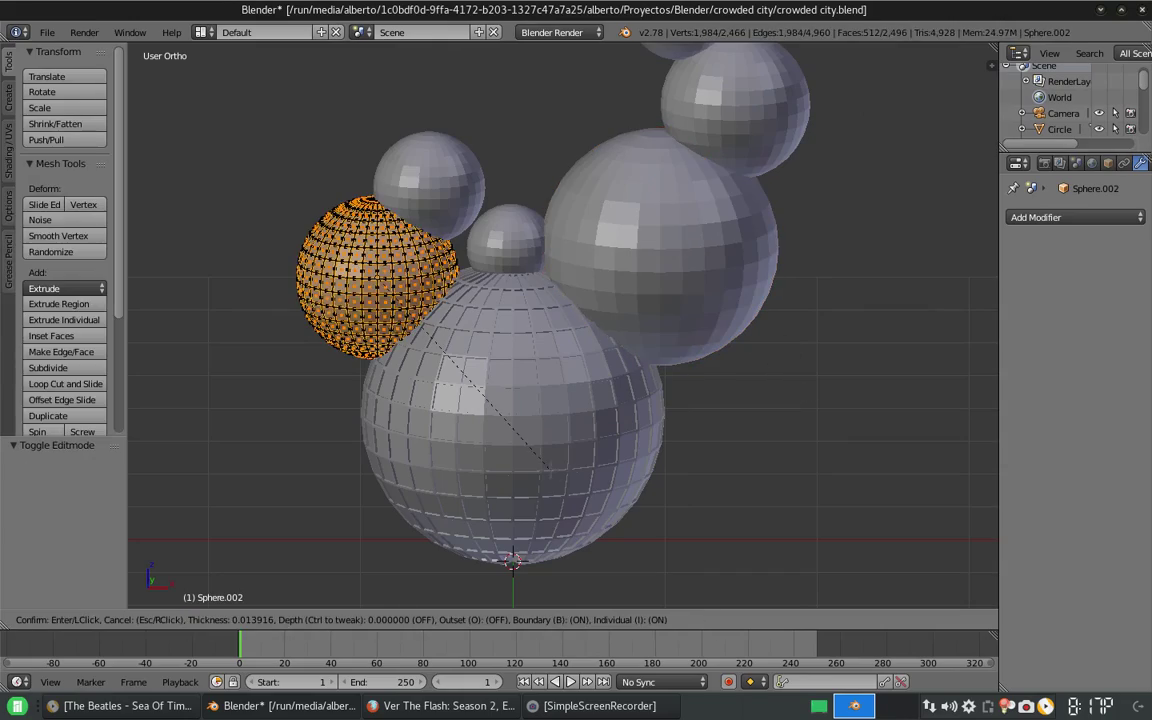
pyautogui.press('Tab')
# - Extrude Sphere.001's inset panels and scale them slightly inward
pyautogui.rightClick(700, 300)
pyautogui.press('Tab')
pyautogui.press('e')
pyautogui.press('s')
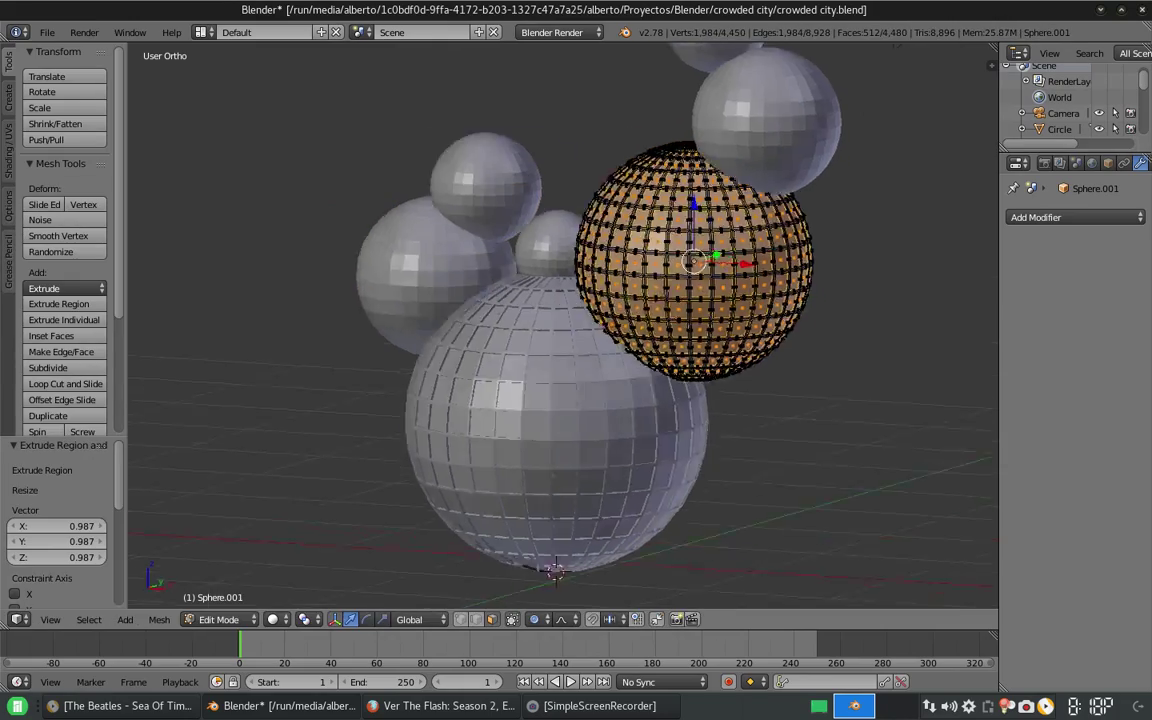
pyautogui.scroll(4, 771, 386)
pyautogui.scroll(-4, 771, 386)
pyautogui.moveTo(593, 400); pyautogui.dragTo(593, 453, button='middle')
pyautogui.press('Tab')
# - Recess Sphere.002's panels by scaling them slightly inward
pyautogui.rightClick(430, 330)
pyautogui.press('Tab')
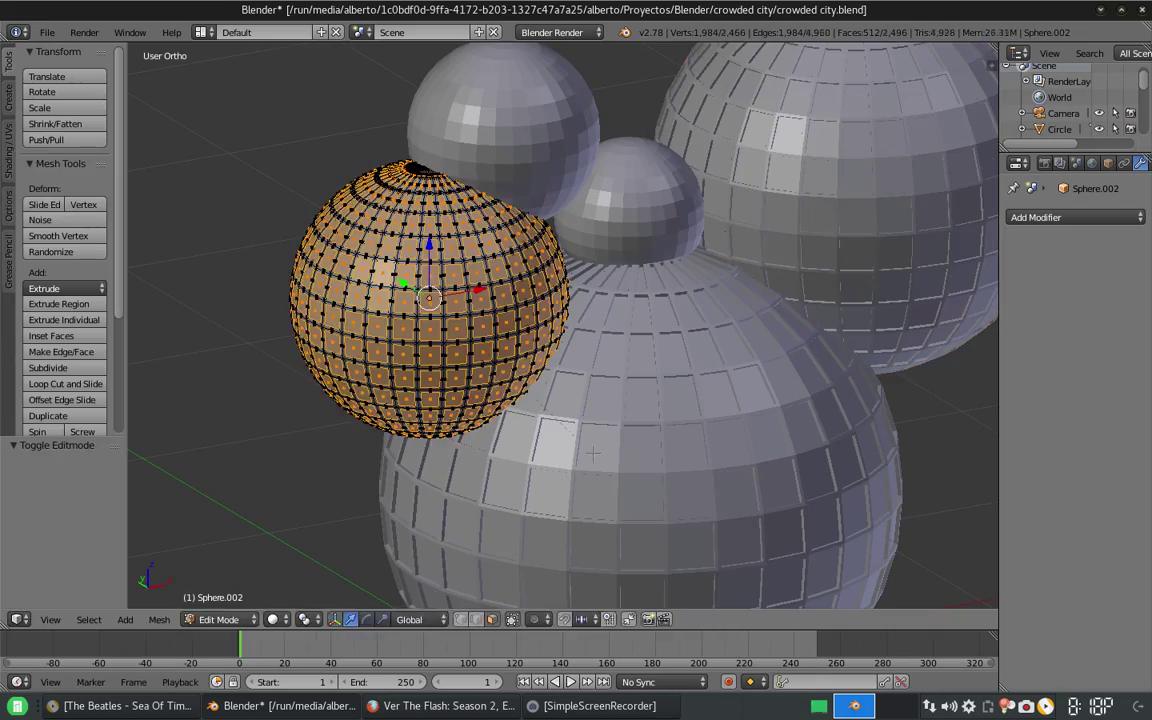
pyautogui.click(548, 422)
pyautogui.scroll(2, 548, 422)
pyautogui.press('Tab')
pyautogui.rightClick(586, 257)
# - Inset and recess the individual face panels on Sphere.003 and Sphere.005
pyautogui.press('Tab')
pyautogui.press('i')
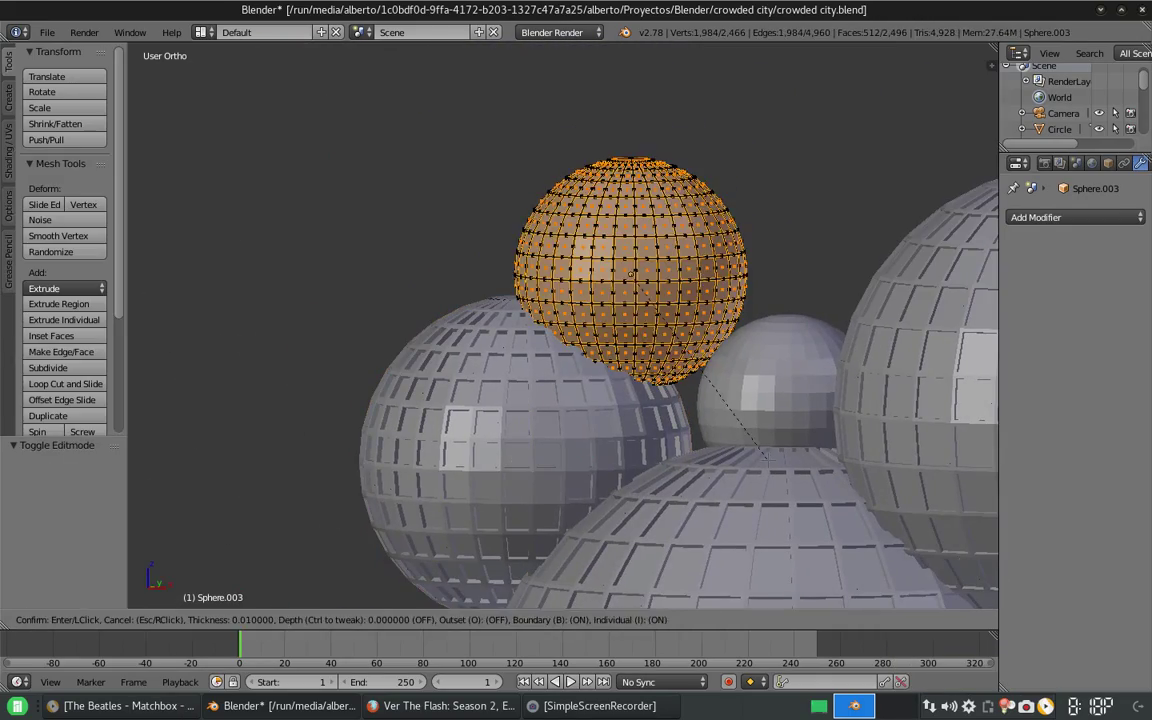
pyautogui.click(787, 507)
pyautogui.press('Tab')
pyautogui.scroll(-2, 700, 450)
pyautogui.rightClick(694, 430)
pyautogui.scroll(4, 694, 430)
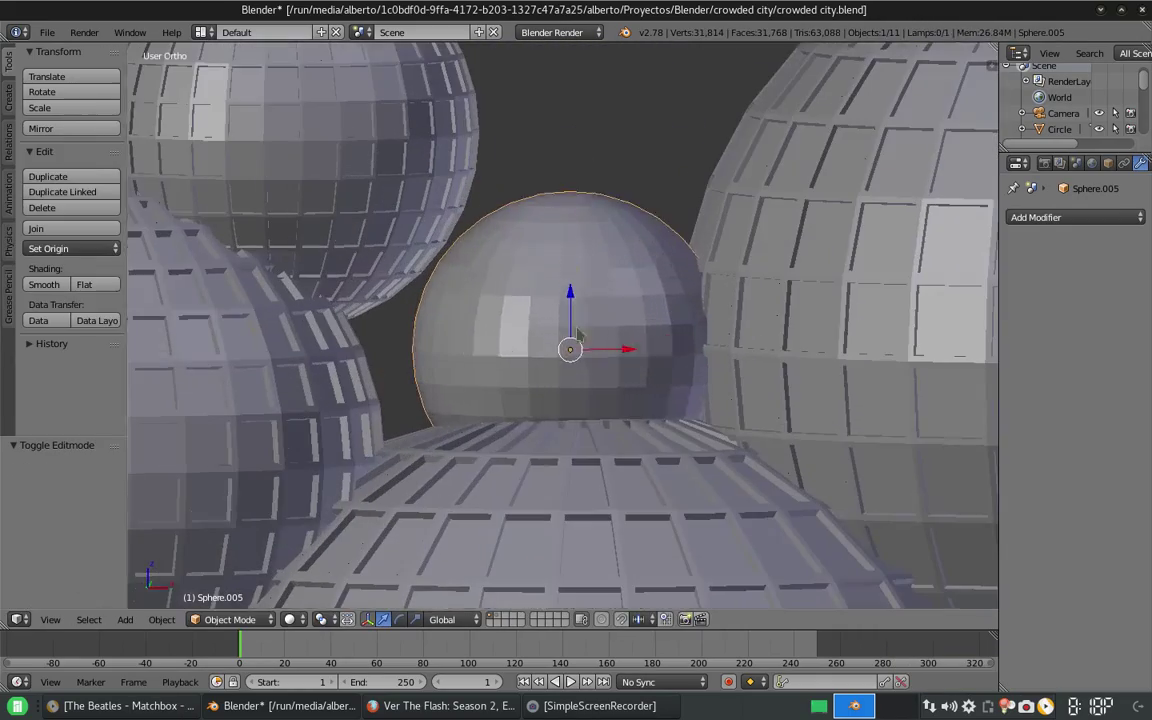
pyautogui.press('Tab')
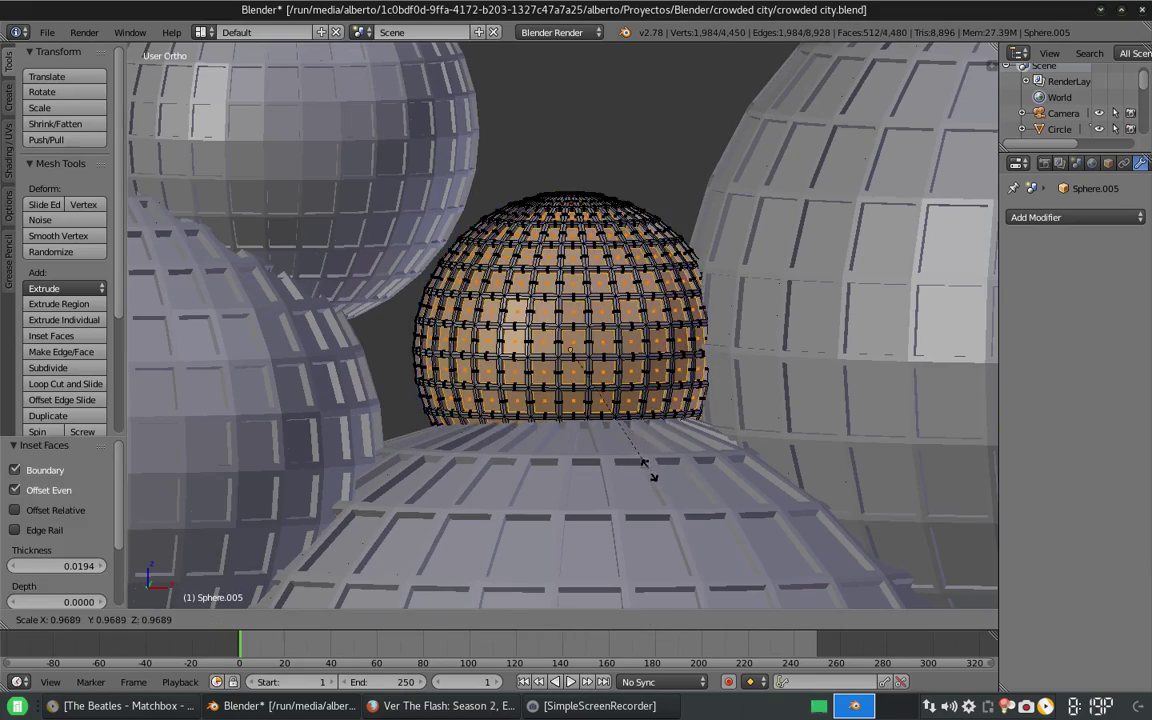
pyautogui.click(648, 470)
pyautogui.press('Tab')
# - Inset each face of Sphere.004 individually and scale the panels inward
pyautogui.rightClick(740, 520)
pyautogui.press('Tab')
pyautogui.press('i')
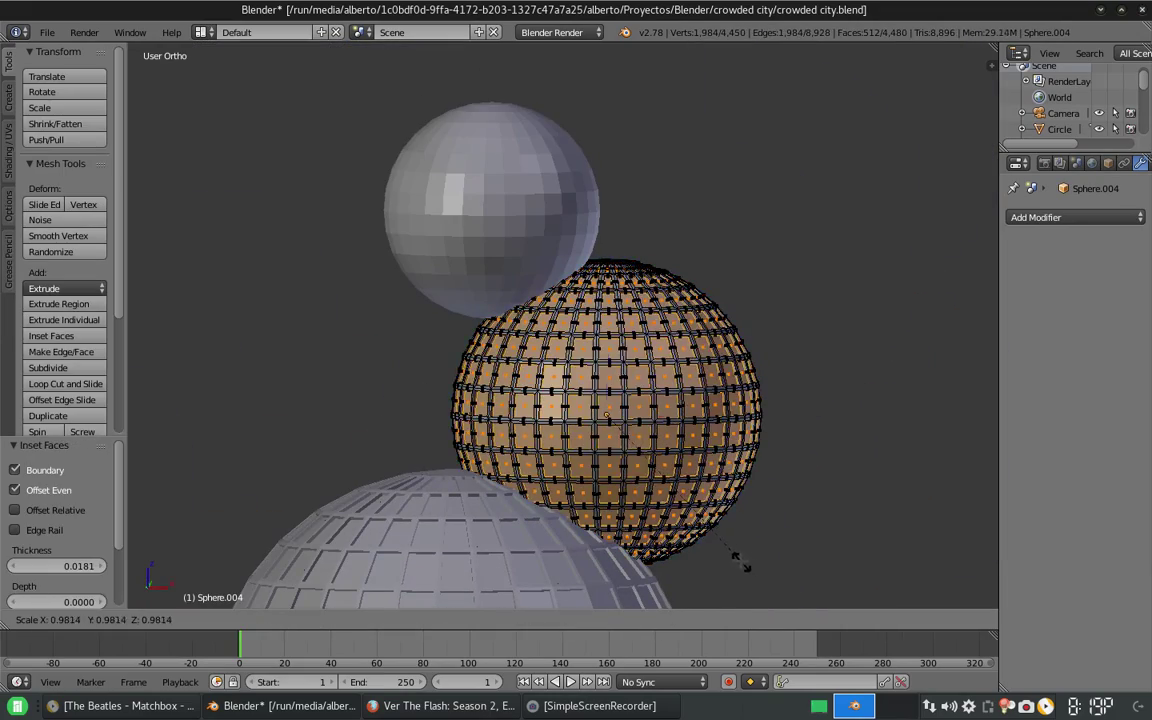
pyautogui.click(740, 562)
pyautogui.press('Tab')
# - Inset each face of the top sphere, Sphere.006, individually
pyautogui.rightClick(490, 210)
pyautogui.press('Tab')
pyautogui.press('i')
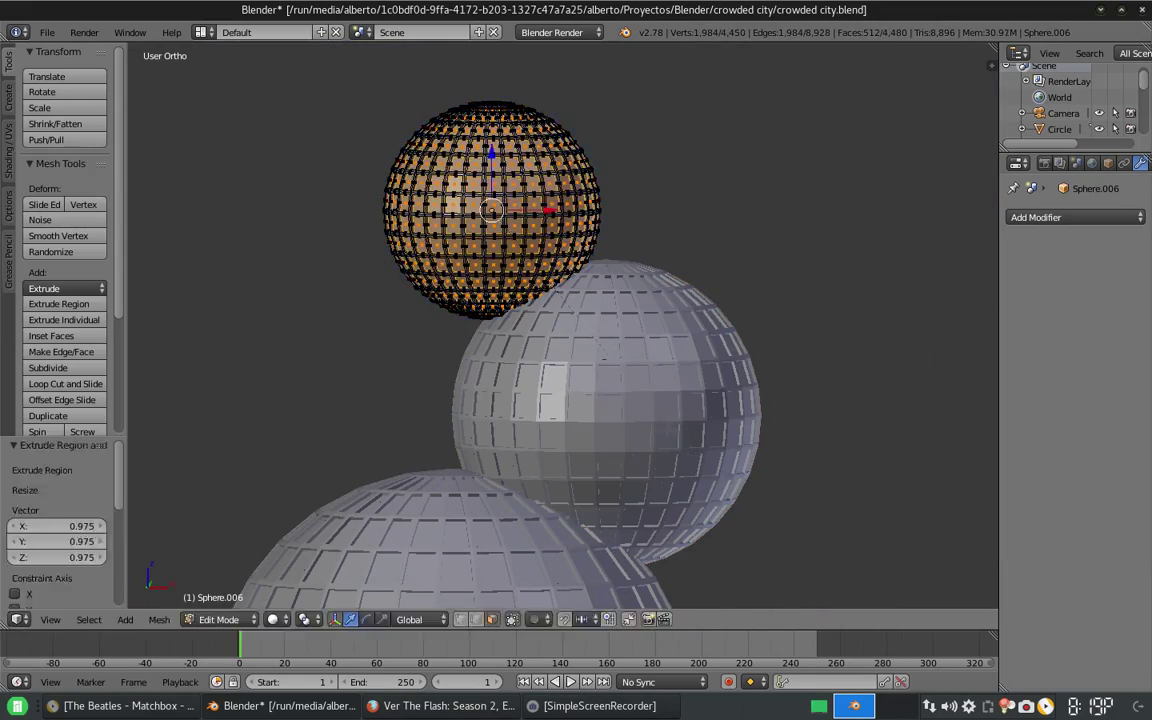
pyautogui.press('Tab')
pyautogui.scroll(-3, 478, 318)
pyautogui.scroll(-2, 478, 318)
pyautogui.scroll(1, 478, 318)
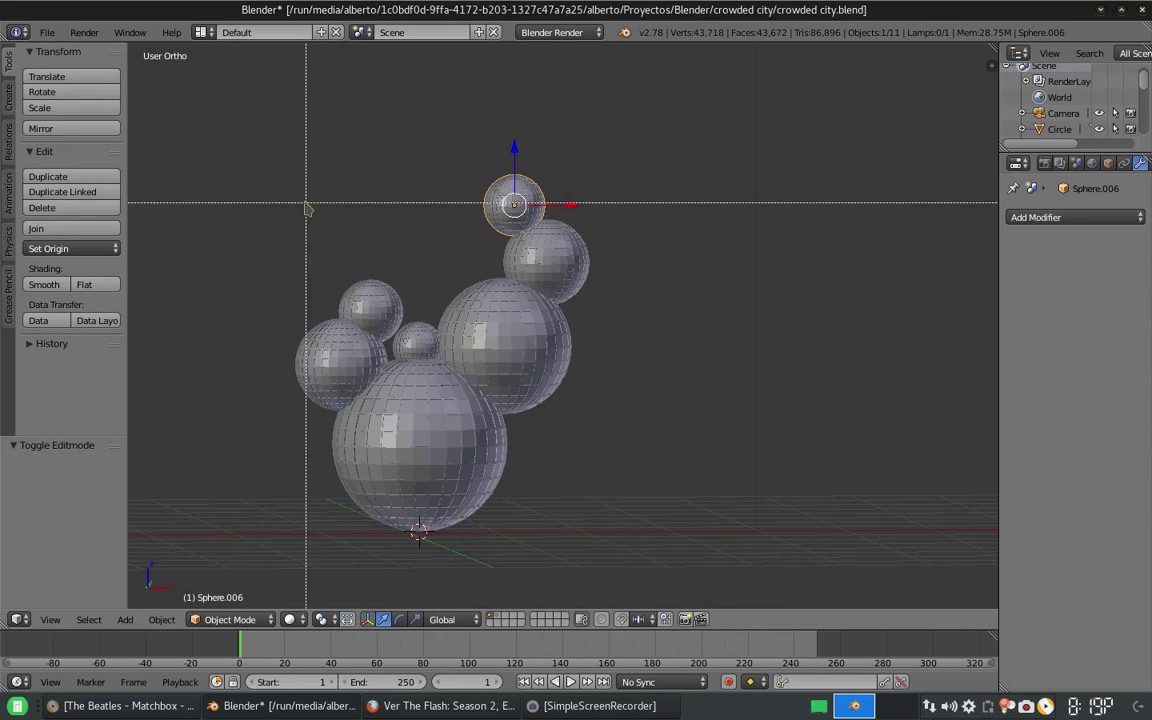
# - Add a cube to the scene beside the sphere cluster
pyautogui.moveTo(308, 208); pyautogui.dragTo(490, 374)
pyautogui.scroll(-2, 531, 347)
pyautogui.scroll(5, 531, 347)
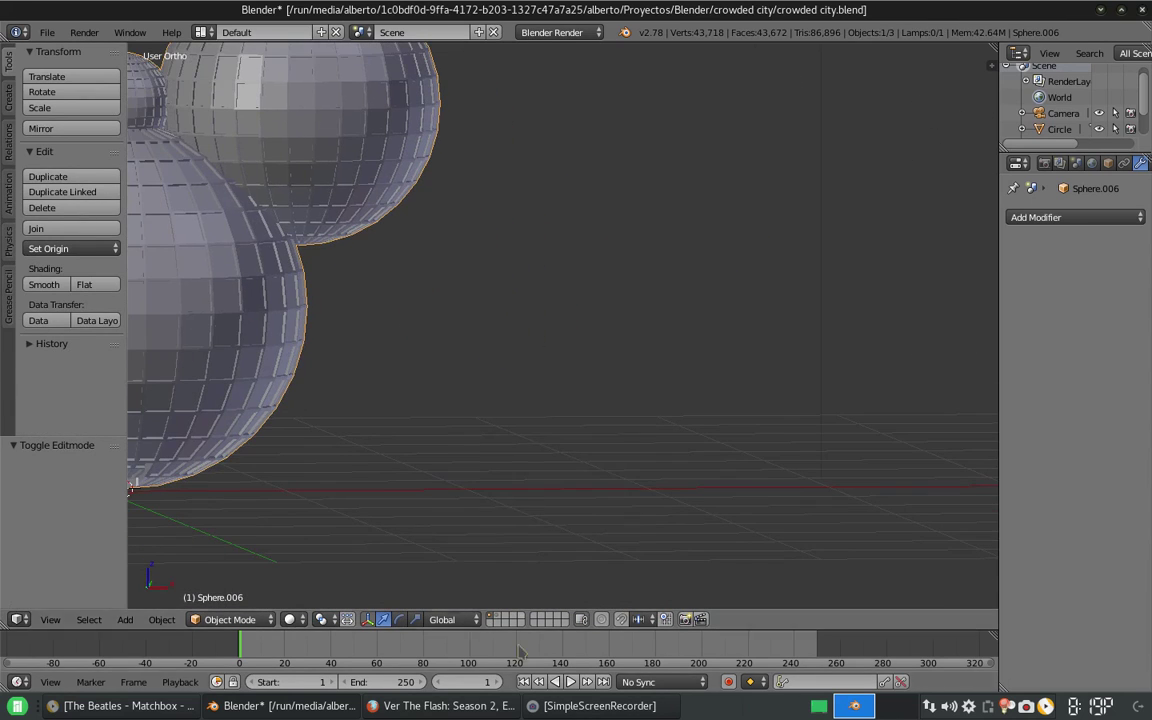
pyautogui.hotkey('shift', 'a')
pyautogui.click(620, 459)
# - Subdivide the new cube's mesh into a denser grid
pyautogui.press('Tab')
pyautogui.rightClick(628, 303)
pyautogui.press('x')
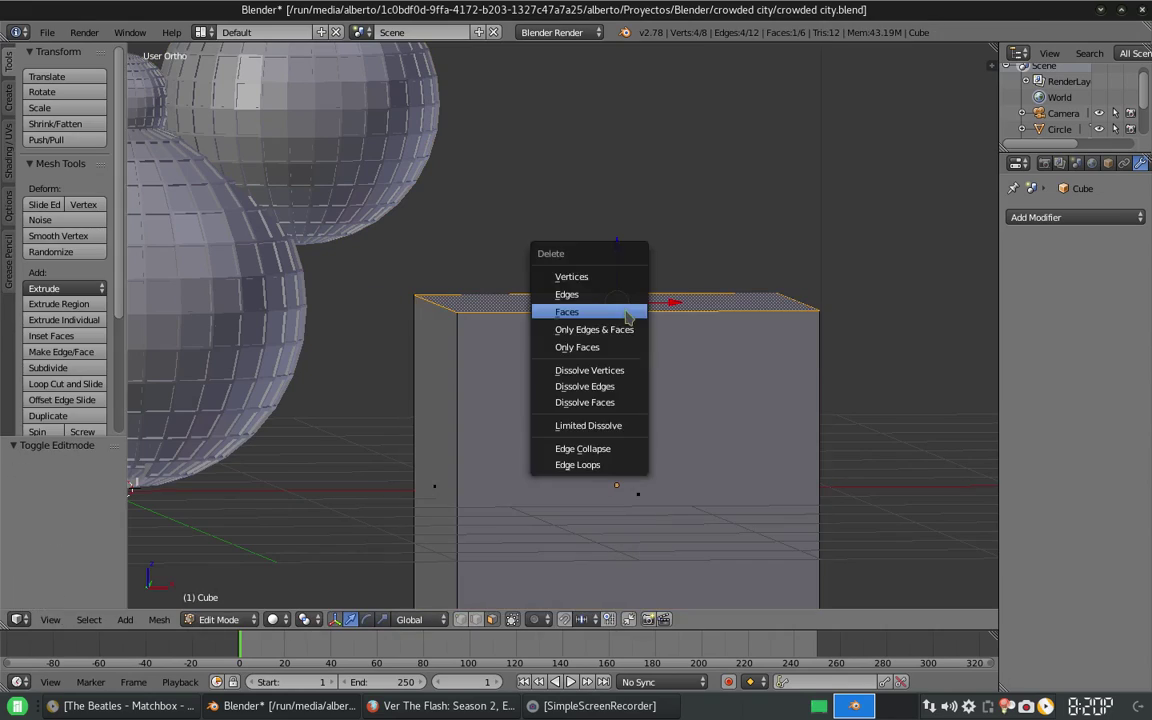
pyautogui.press('Escape')
pyautogui.press('a')
pyautogui.press('w')
pyautogui.click(530, 376)
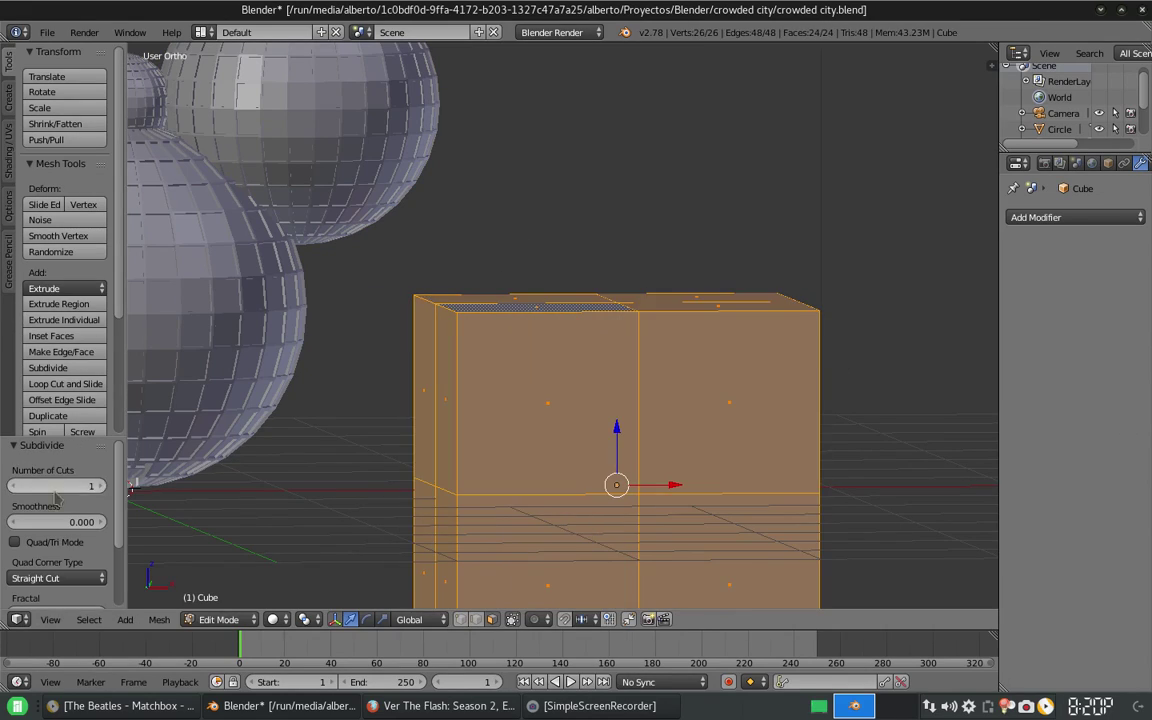
# - Select and delete the cube's top faces, then undo back to the simple cube
pyautogui.moveTo(600, 450); pyautogui.dragTo(620, 300, button='middle')
pyautogui.press('a')
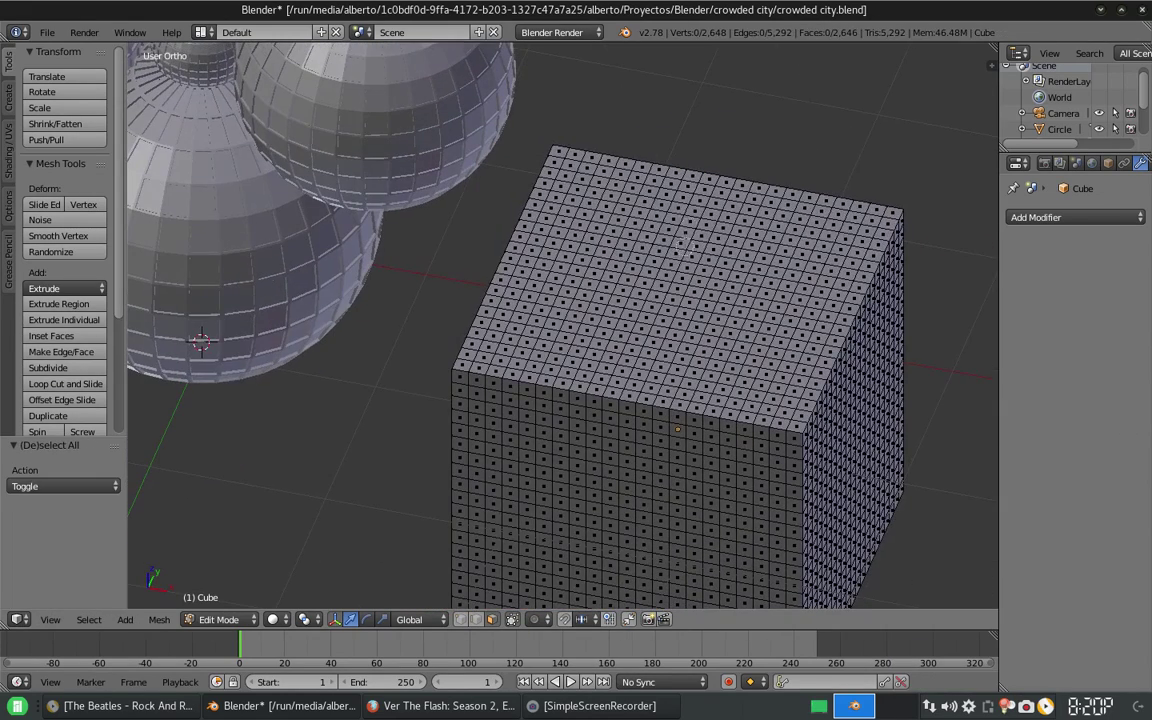
pyautogui.press('c')
pyautogui.moveTo(700, 180)
pyautogui.mouseDown()
pyautogui.moveTo(612, 149)
pyautogui.moveTo(623, 283)
pyautogui.mouseUp()
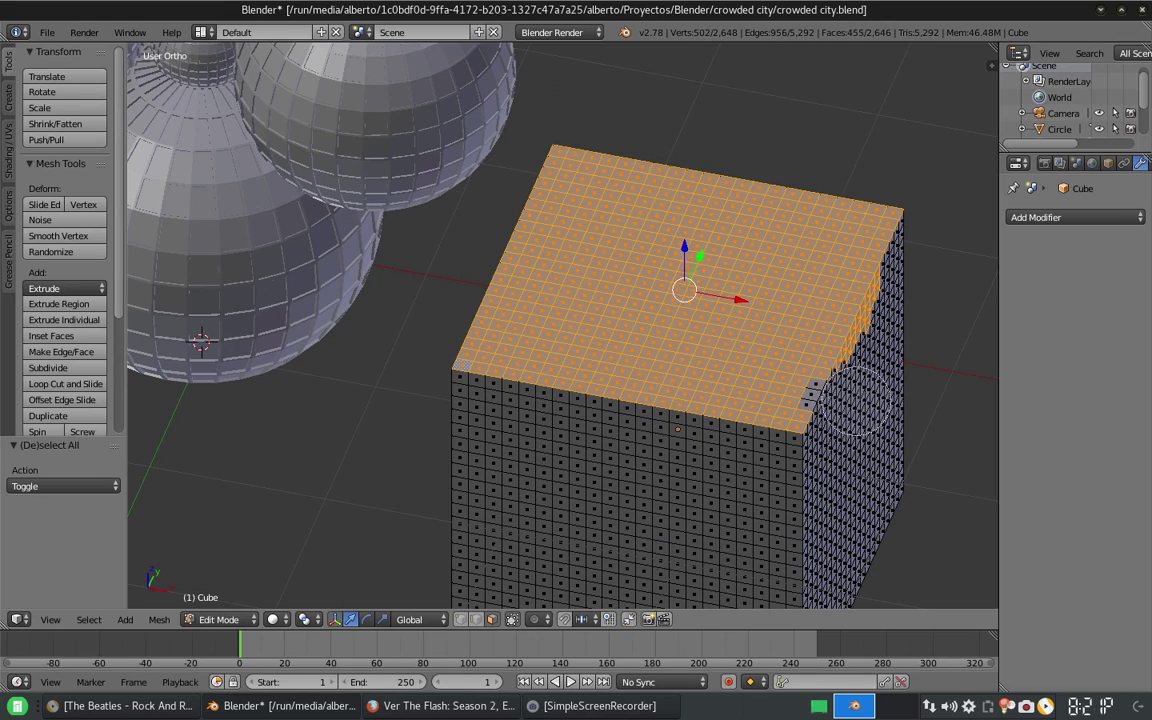
pyautogui.press('Escape')
pyautogui.moveTo(788, 373)
pyautogui.mouseDown(button='middle')
pyautogui.moveTo(640, 380)
pyautogui.moveTo(640, 340)
pyautogui.moveTo(679, 246)
pyautogui.moveTo(557, 210)
pyautogui.mouseUp(button='middle')
pyautogui.press('x')
pyautogui.click(630, 375)
pyautogui.hotkey('ctrl', 'z')
pyautogui.hotkey('ctrl', 'z')
# - Delete the cube's top face, merge its top edge loop at centre, and raise the apex along Z
pyautogui.rightClick(679, 246)
pyautogui.press('x')
pyautogui.click(679, 246)
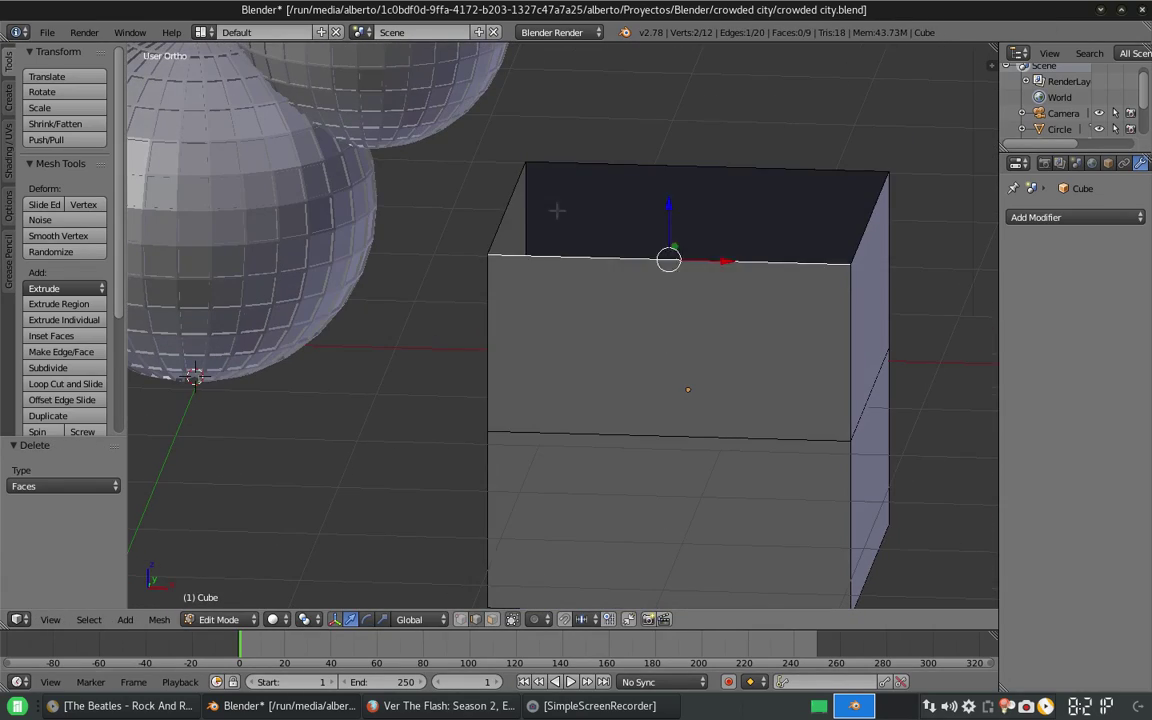
pyautogui.hotkey('alt', 'm')
pyautogui.press('g')
pyautogui.press('z')
pyautogui.click(648, 361)
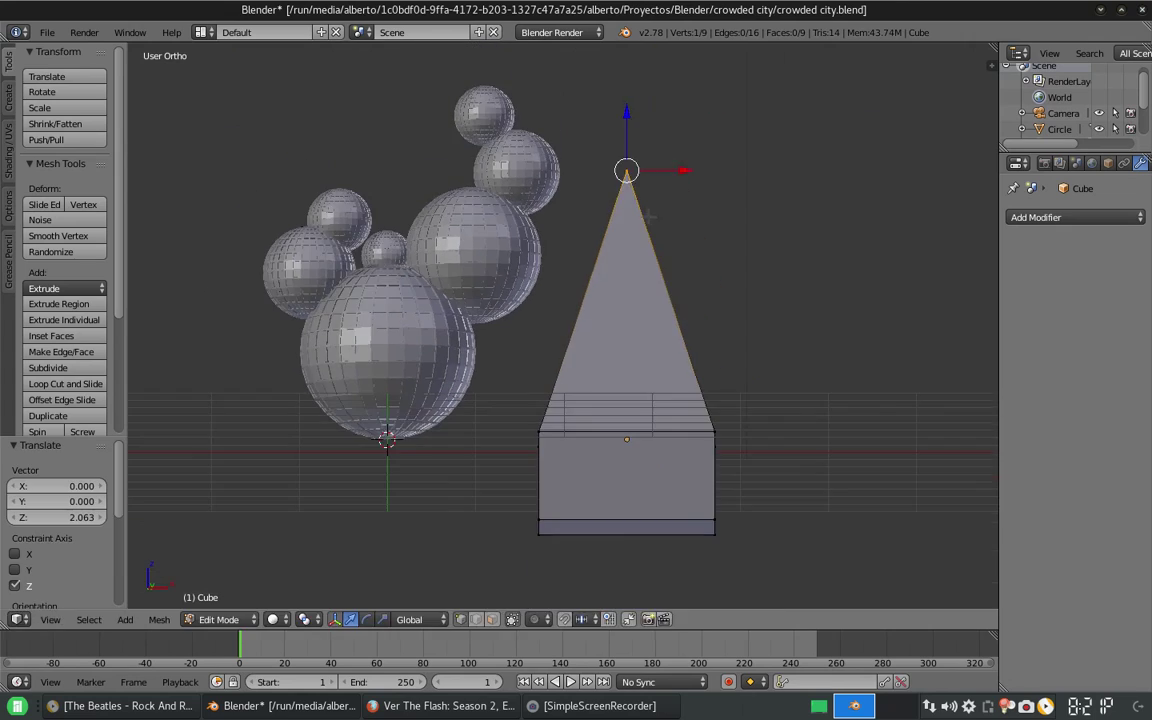
pyautogui.scroll(-2, 648, 361)
pyautogui.moveTo(648, 361)
pyautogui.keyDown('shift'); pyautogui.mouseDown(button='middle')
pyautogui.moveTo(673, 412)
pyautogui.moveTo(640, 350)
pyautogui.mouseUp(button='middle'); pyautogui.keyUp('shift')
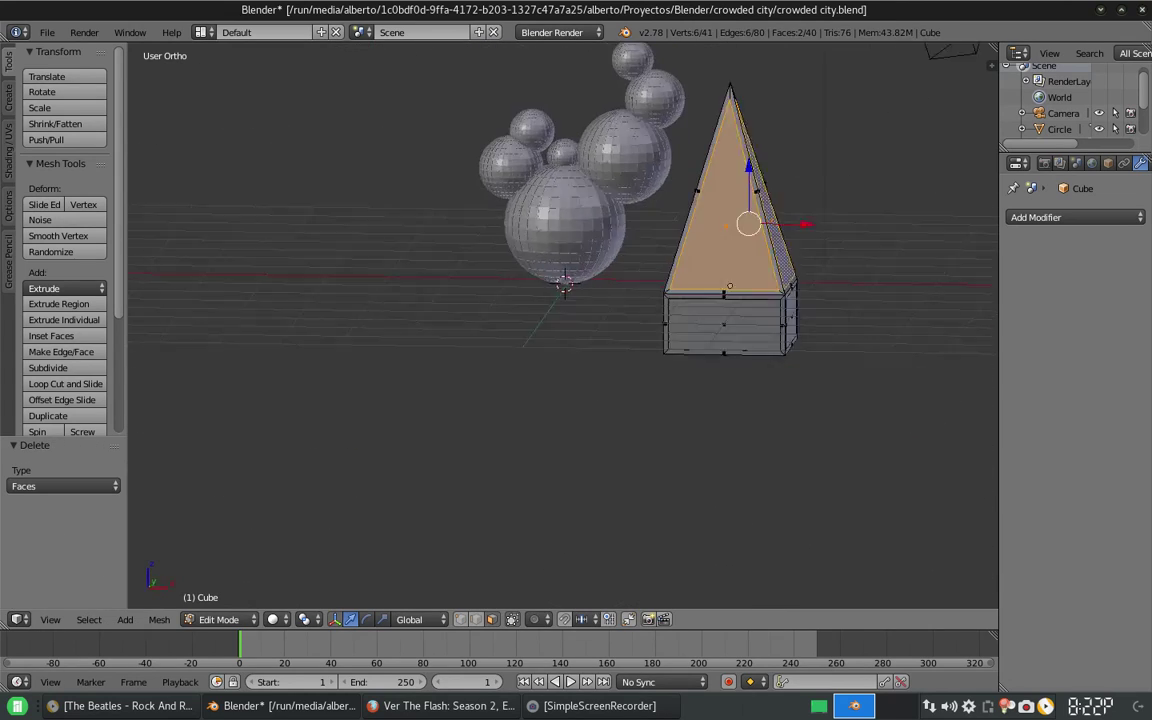
pyautogui.moveTo(632, 326); pyautogui.dragTo(800, 385)
# - Extrude the tower's bottom faces downward twice
pyautogui.scroll(3, 711, 317)
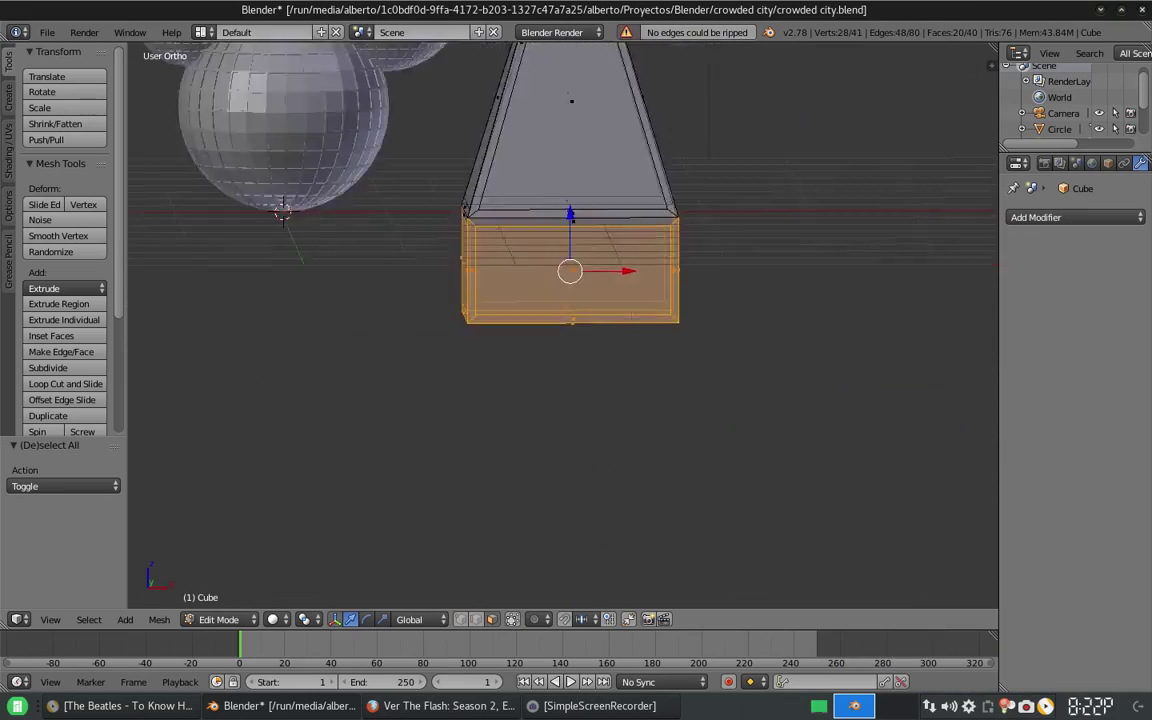
pyautogui.scroll(3, 711, 317)
pyautogui.scroll(-5, 711, 317)
pyautogui.press('e')
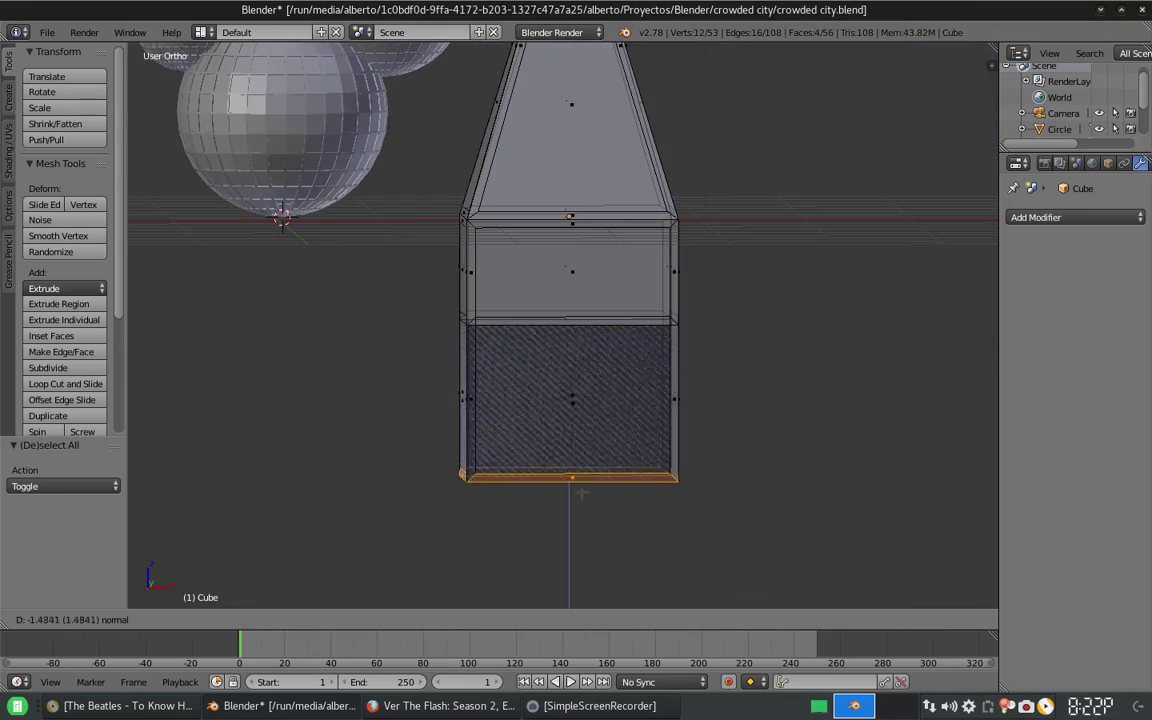
pyautogui.click(711, 420)
pyautogui.moveTo(711, 420)
pyautogui.mouseDown(button='middle')
pyautogui.moveTo(661, 318)
pyautogui.moveTo(744, 396)
pyautogui.moveTo(640, 355)
pyautogui.mouseUp(button='middle')
pyautogui.press('e')
pyautogui.click(744, 396)
# - Delete a middle wall face of the tower
pyautogui.rightClick(638, 355)
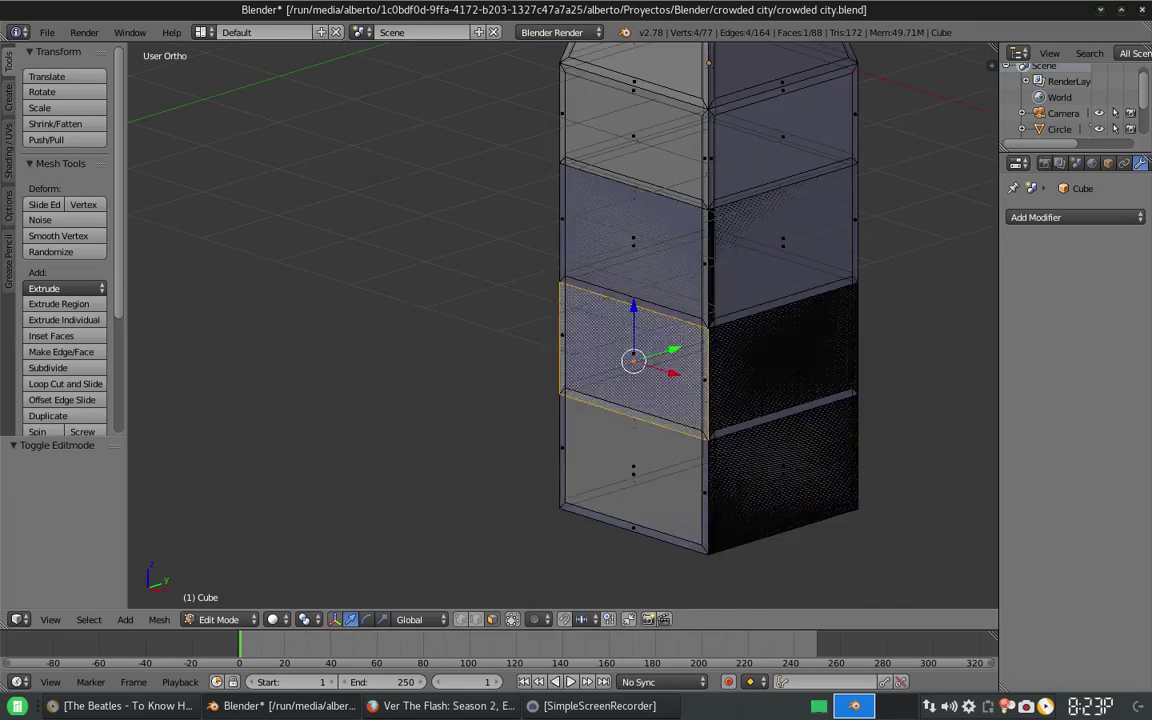
pyautogui.scroll(4, 638, 355)
pyautogui.press('x')
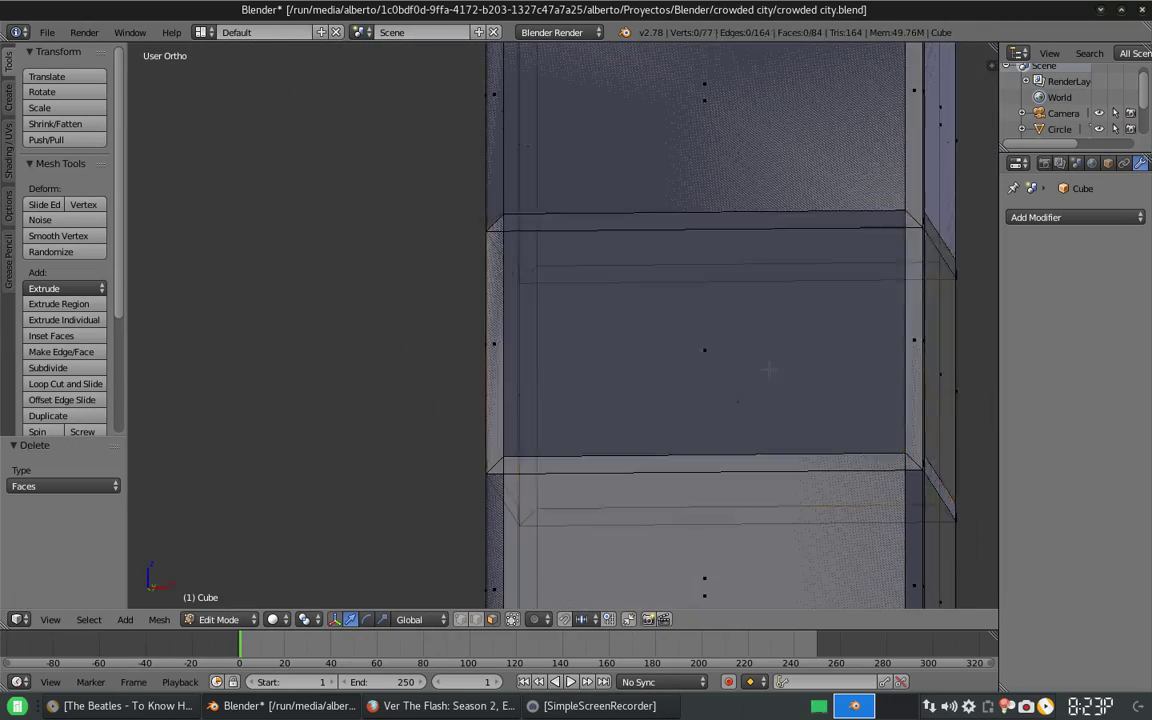
pyautogui.scroll(-3, 700, 320)
pyautogui.moveTo(700, 320); pyautogui.dragTo(660, 330, button='middle')
pyautogui.scroll(2, 660, 330)
pyautogui.press('x')
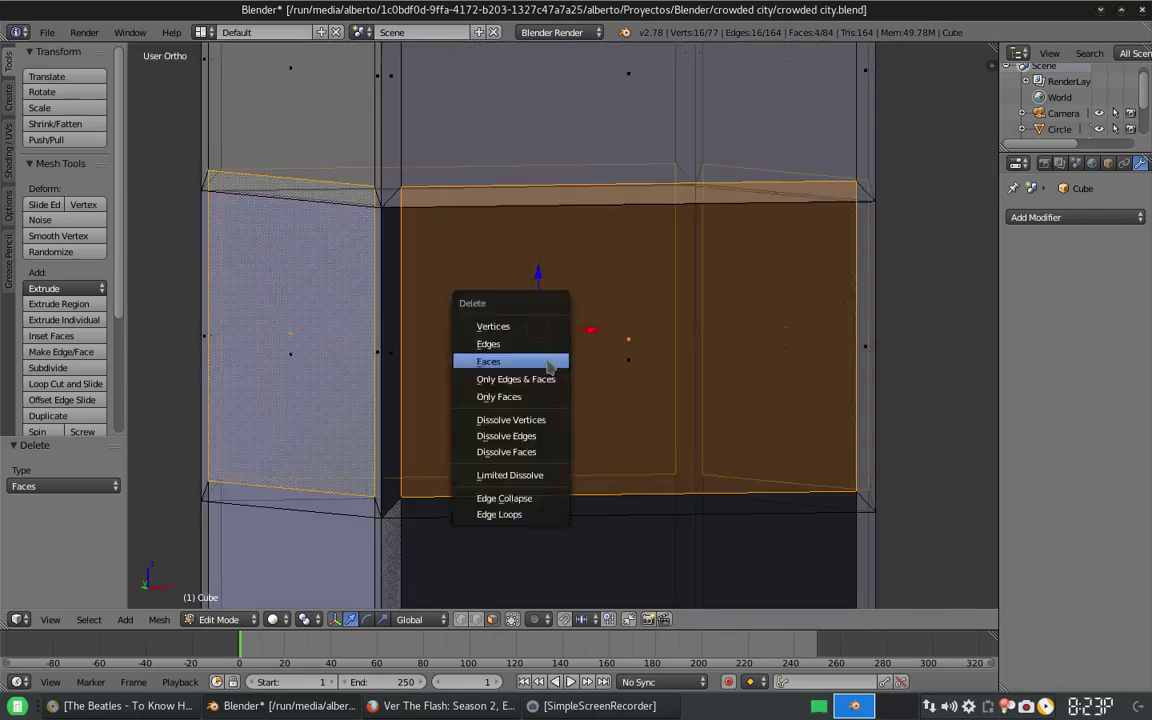
pyautogui.click(488, 360)
# - Delete the next wall face, then two more selected faces at the tower edge
pyautogui.rightClick(613, 400)
pyautogui.press('x')
pyautogui.click(514, 376)
pyautogui.scroll(-3, 514, 376)
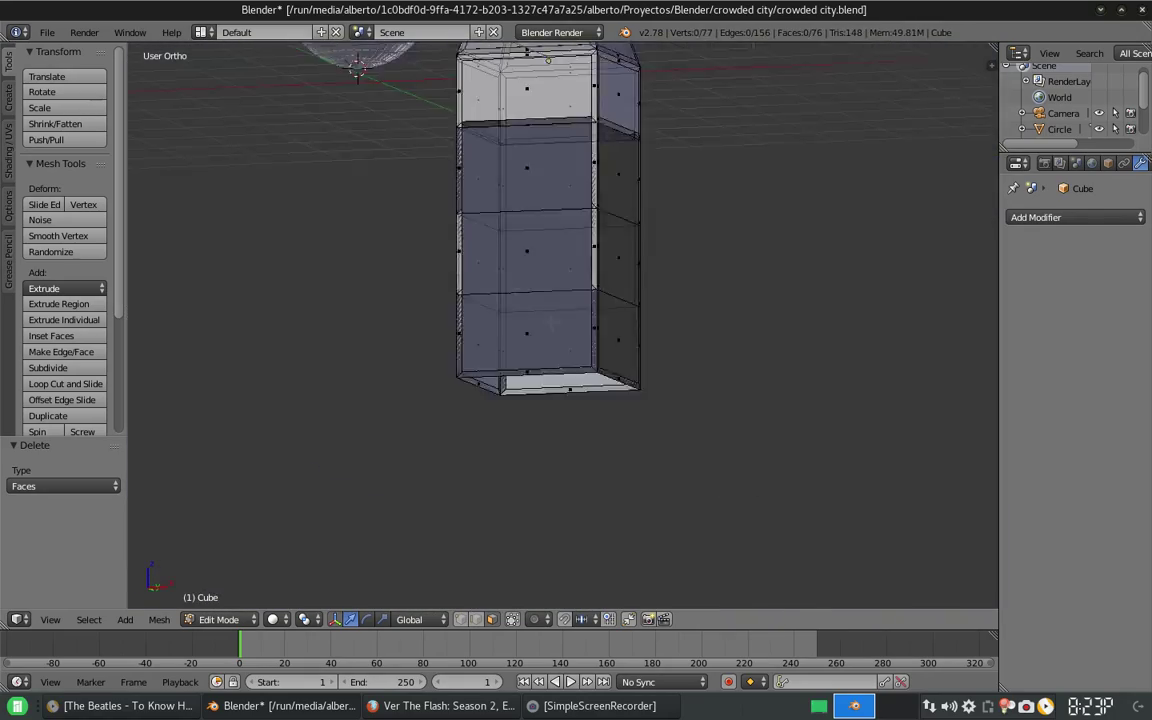
pyautogui.scroll(5, 514, 376)
pyautogui.moveTo(514, 376); pyautogui.dragTo(516, 373, button='middle')
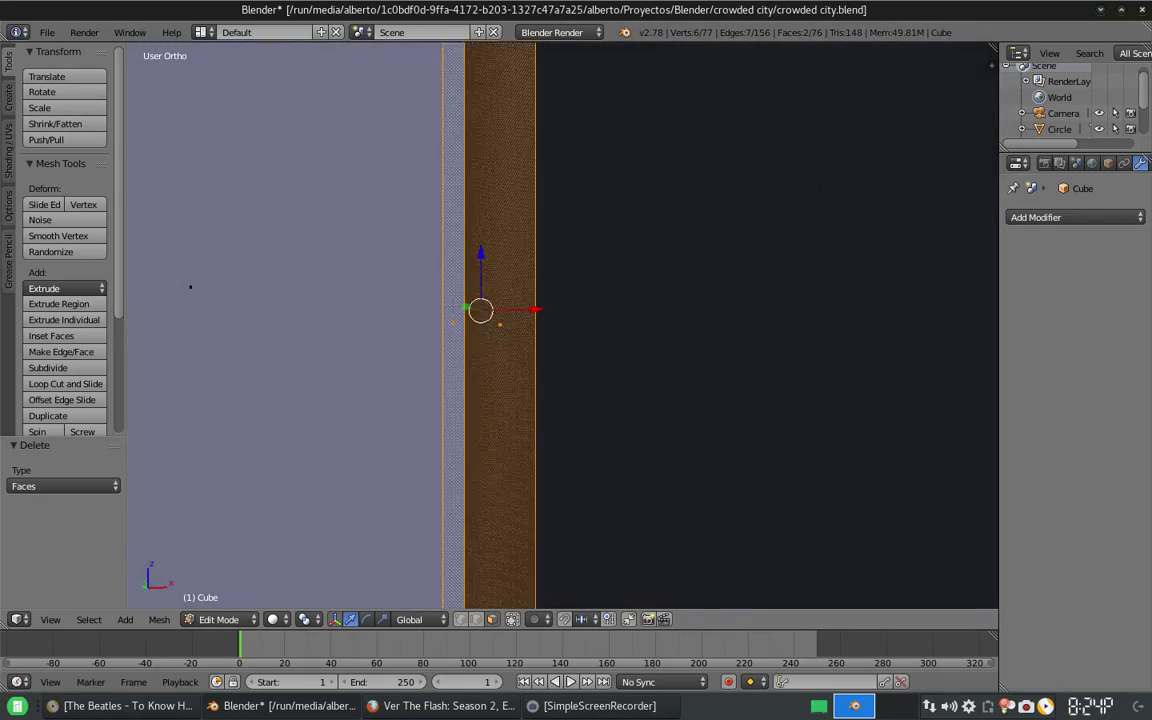
pyautogui.press('x')
pyautogui.click(403, 136)
pyautogui.scroll(-4, 403, 136)
# - Select the thin strip and corner edges between storeys and fill them with a face
pyautogui.keyDown('alt'); pyautogui.rightClick(765, 470); pyautogui.keyUp('alt')
pyautogui.scroll(4, 765, 470)
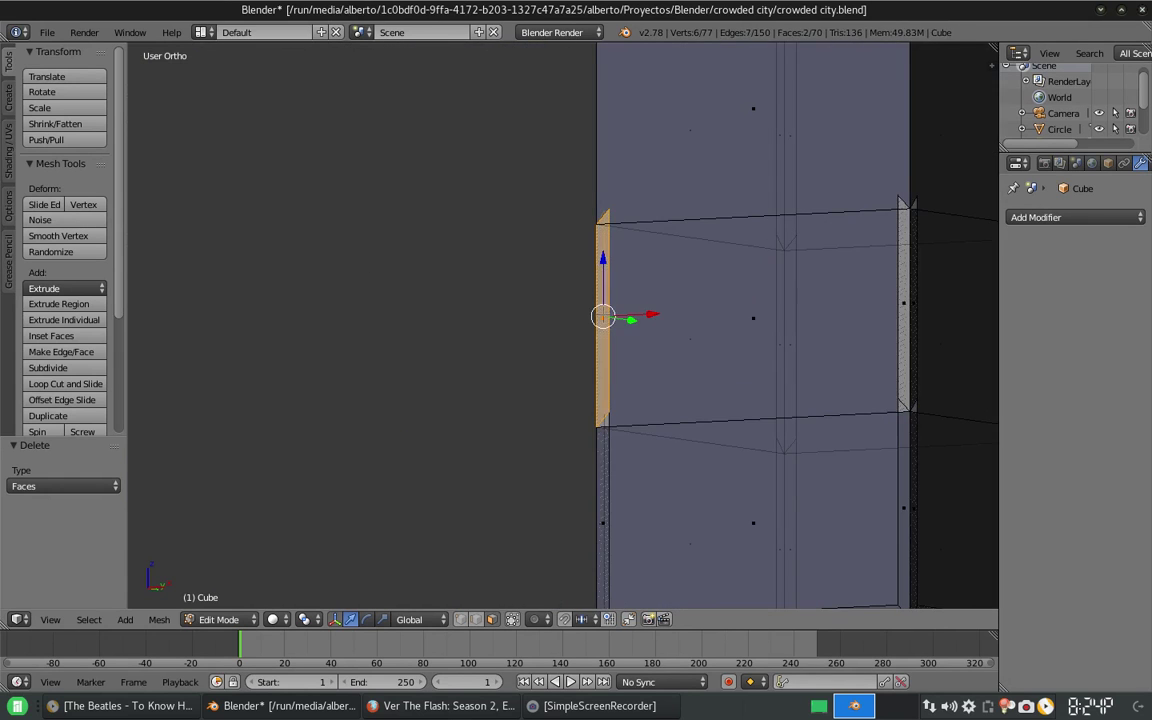
pyautogui.scroll(-1, 603, 318)
pyautogui.scroll(-2, 892, 345)
pyautogui.keyDown('alt'); pyautogui.rightClick(776, 340); pyautogui.keyUp('alt')
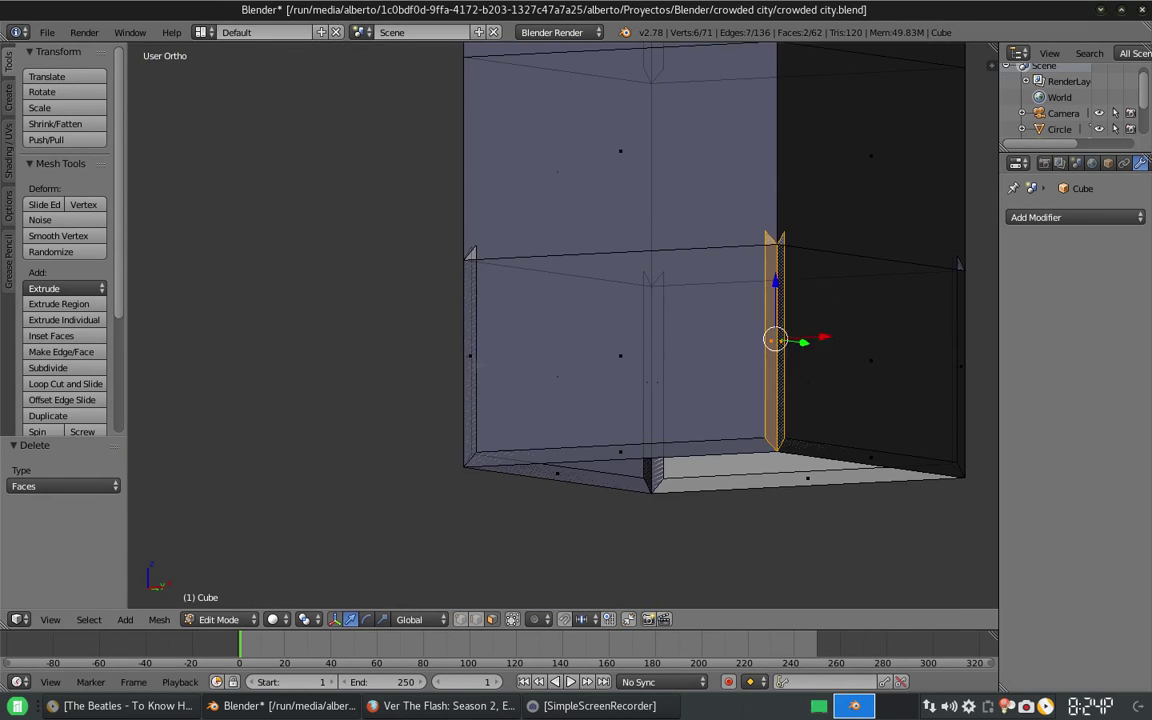
pyautogui.scroll(-4, 560, 320)
pyautogui.press('Tab')
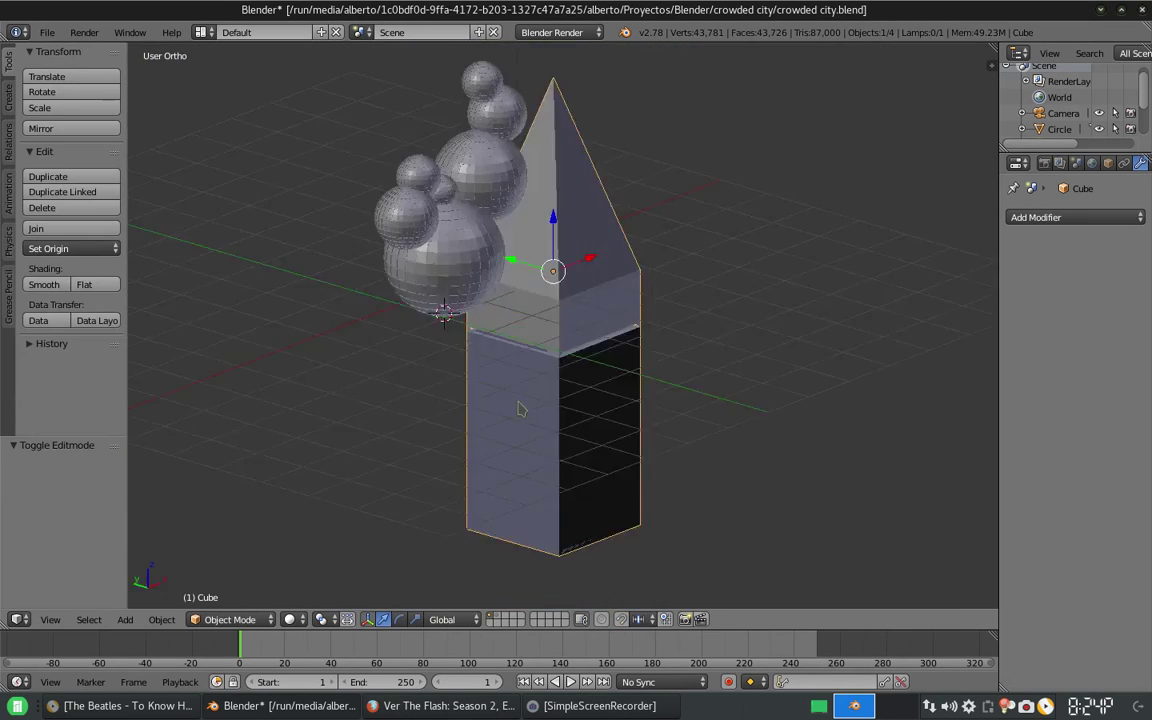
pyautogui.press('Tab')
pyautogui.scroll(5, 560, 320)
pyautogui.keyDown('shift'); pyautogui.rightClick(546, 343); pyautogui.keyUp('shift')
pyautogui.press('f')
pyautogui.scroll(-3, 546, 343)
# - Fill the remaining gap's bordering edges with a wall face, then remove that face
pyautogui.moveTo(546, 343)
pyautogui.mouseDown(button='middle')
pyautogui.moveTo(636, 233)
pyautogui.moveTo(560, 320)
pyautogui.mouseUp(button='middle')
pyautogui.scroll(5, 636, 233)
pyautogui.scroll(-3, 631, 229)
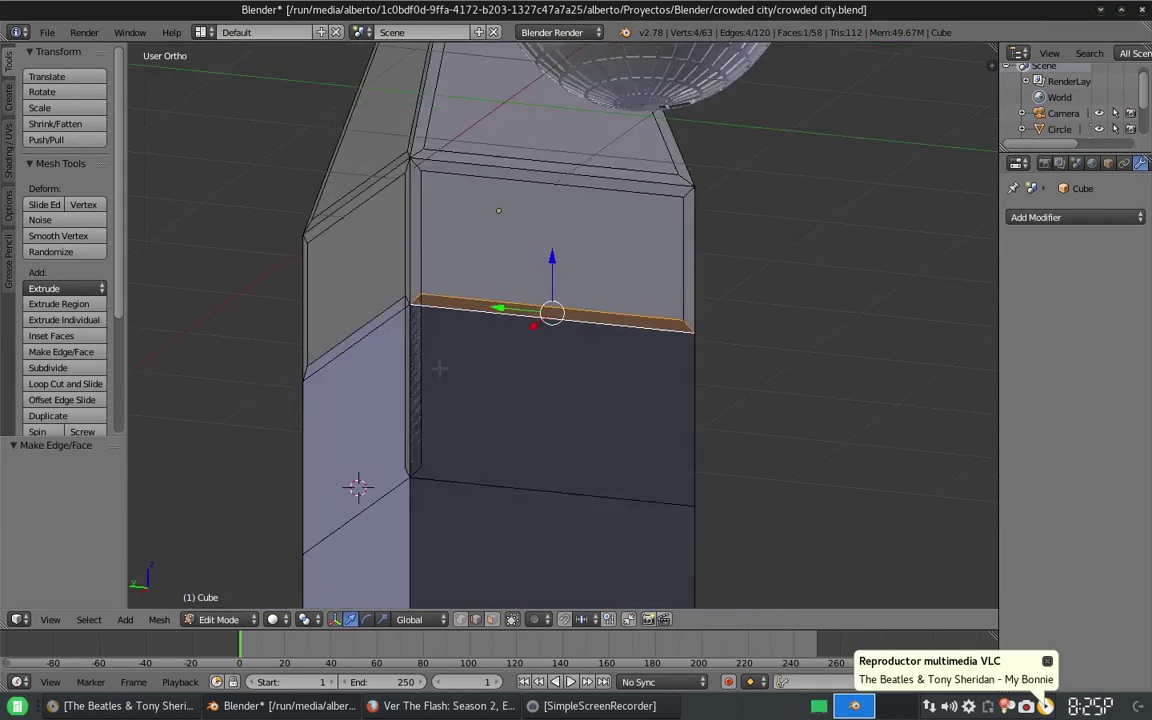
pyautogui.scroll(4, 560, 320)
pyautogui.keyDown('shift'); pyautogui.rightClick(785, 430); pyautogui.keyUp('shift')
pyautogui.press('f')
pyautogui.press('x')
pyautogui.press('f')
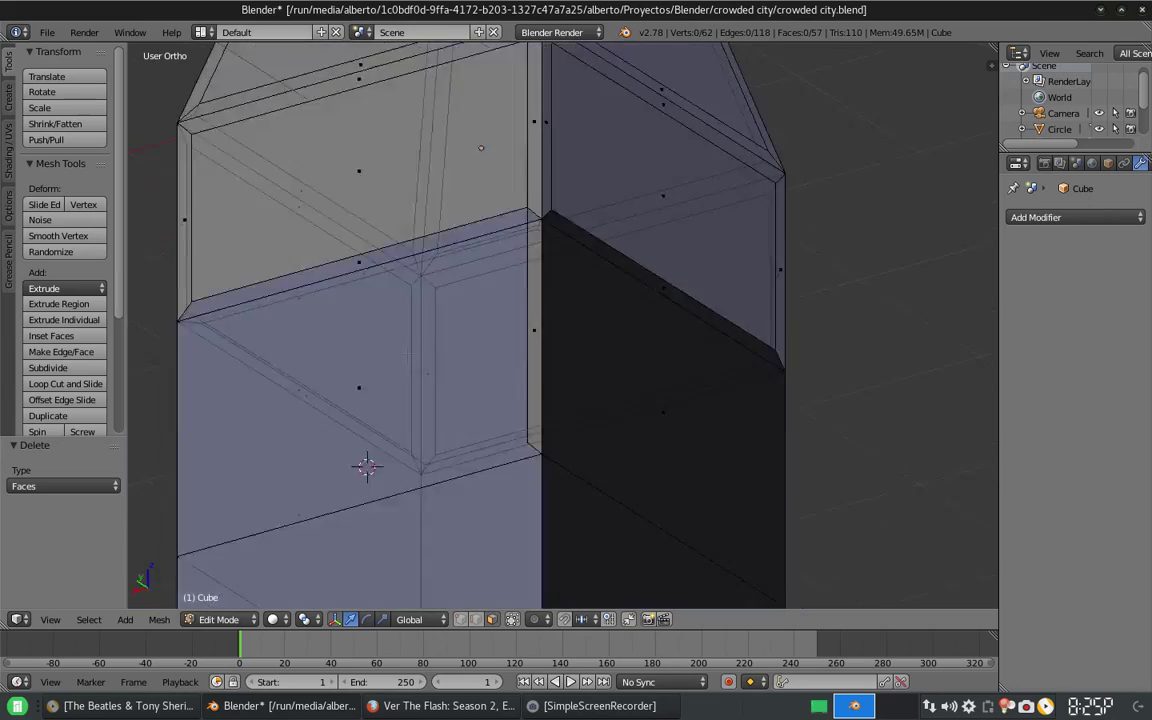
pyautogui.moveTo(368, 465)
pyautogui.mouseDown(button='middle')
pyautogui.moveTo(622, 404)
pyautogui.moveTo(607, 391)
pyautogui.mouseUp(button='middle')
pyautogui.scroll(-3, 622, 404)
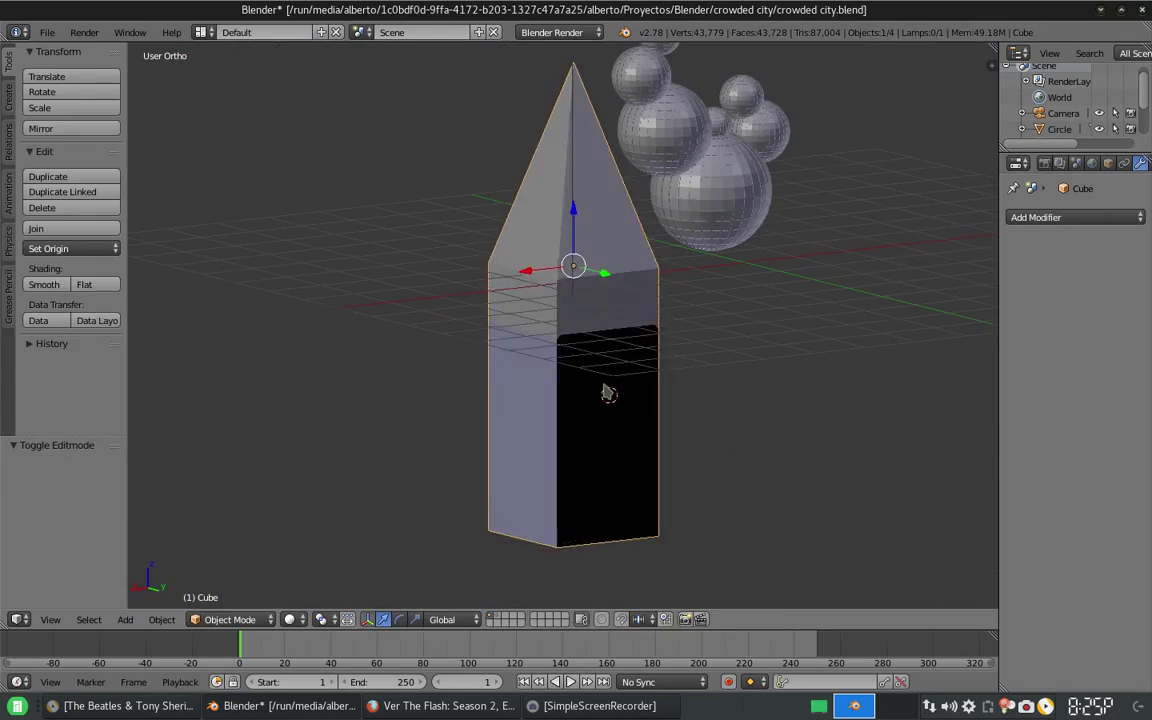
# - With hidden edges shown, delete the pyramid top faces of the tower
pyautogui.click(512, 619)
pyautogui.press('a')
pyautogui.press('a')
pyautogui.rightClick(540, 200)
pyautogui.press('x')
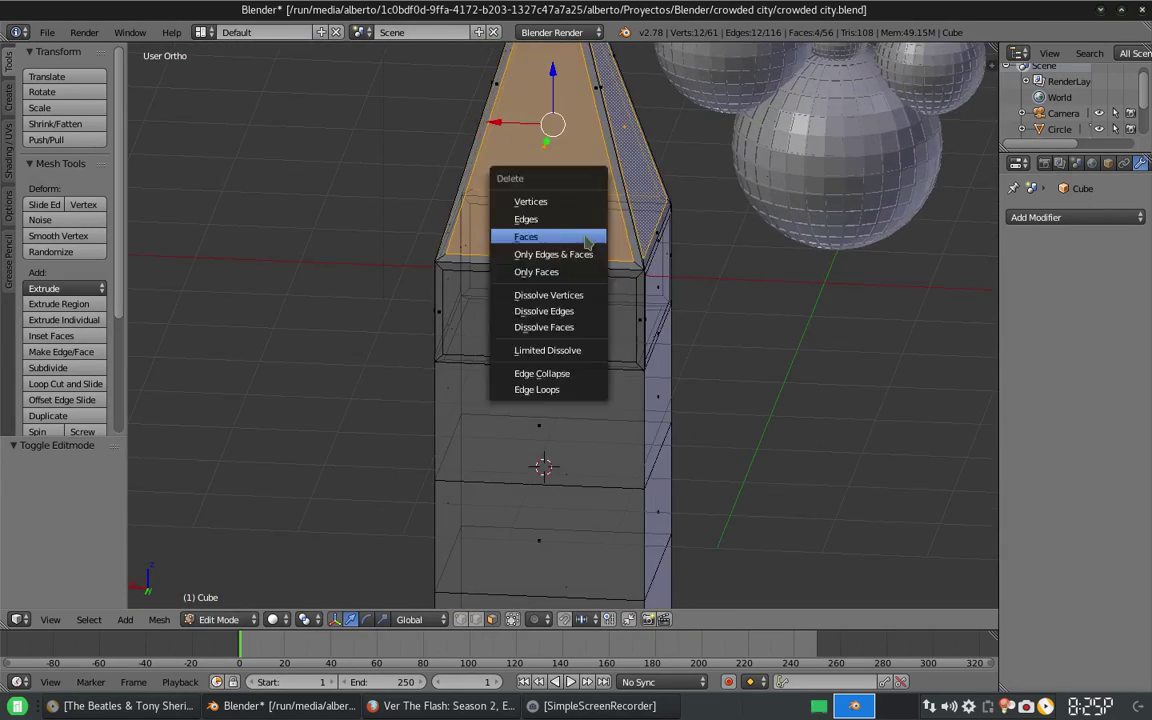
pyautogui.click(527, 231)
pyautogui.scroll(3, 527, 231)
pyautogui.press('x')
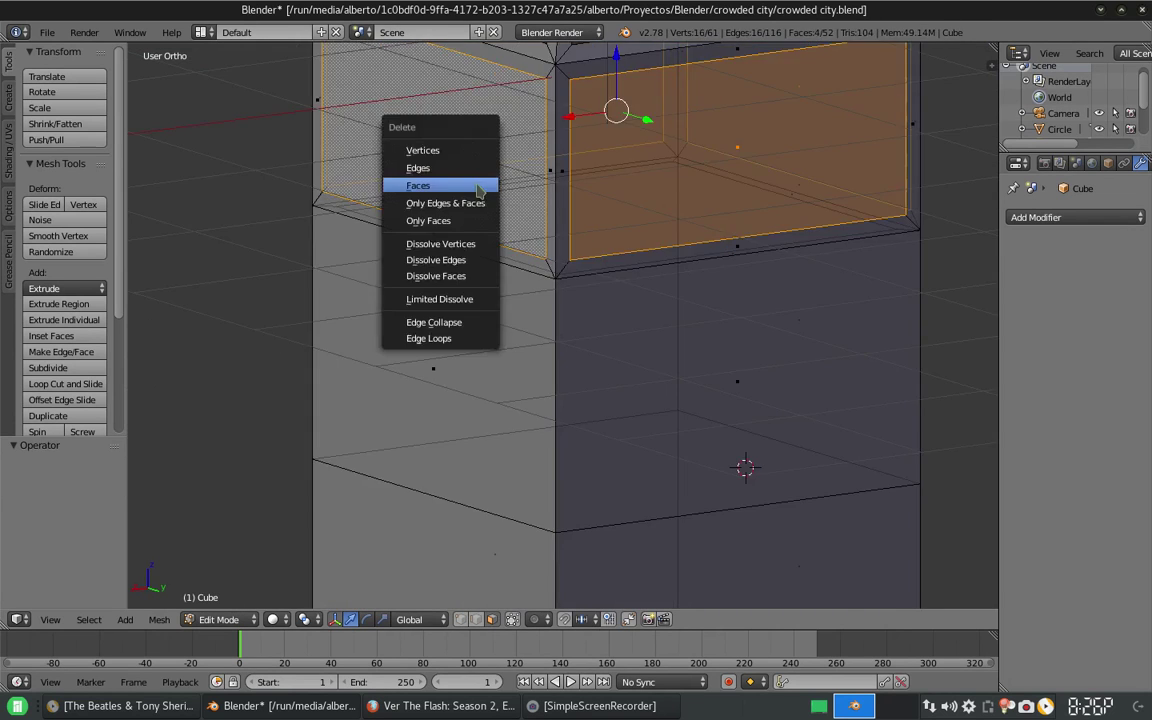
pyautogui.click(411, 185)
# - Inset the front wall faces and the lower band to form window frames
pyautogui.rightClick(470, 300)
pyautogui.scroll(-2, 470, 300)
pyautogui.press('i')
pyautogui.moveTo(805, 413); pyautogui.dragTo(851, 497, button='middle')
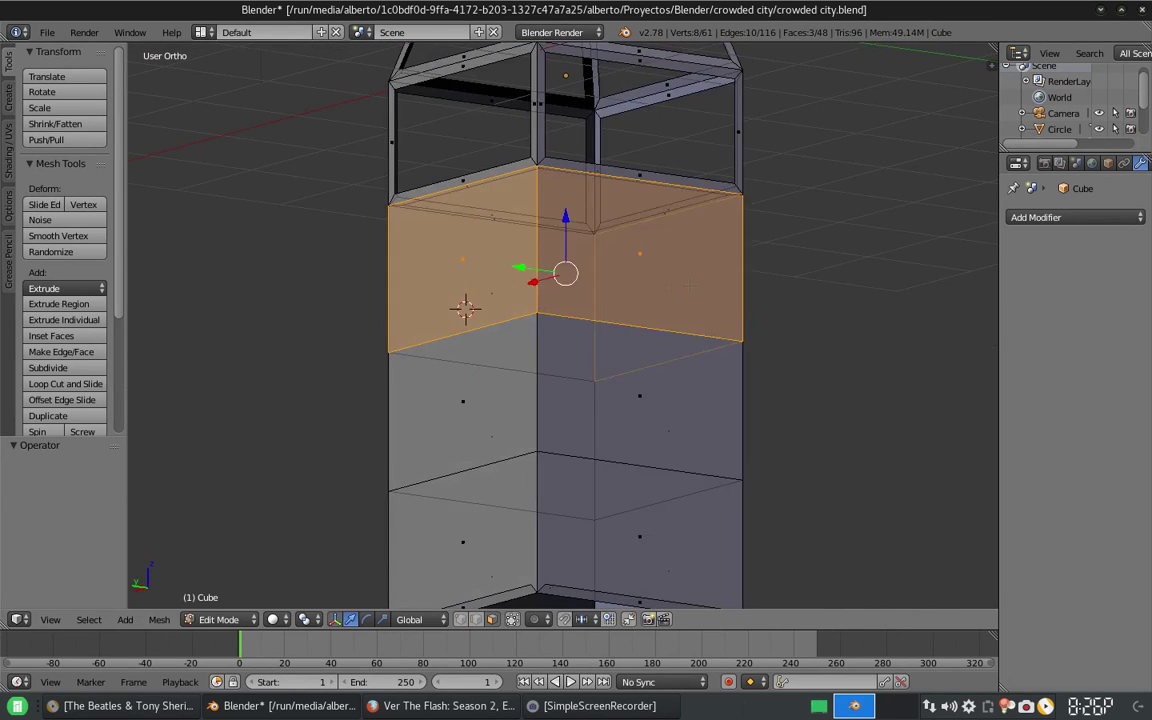
pyautogui.click(855, 500)
pyautogui.rightClick(483, 408)
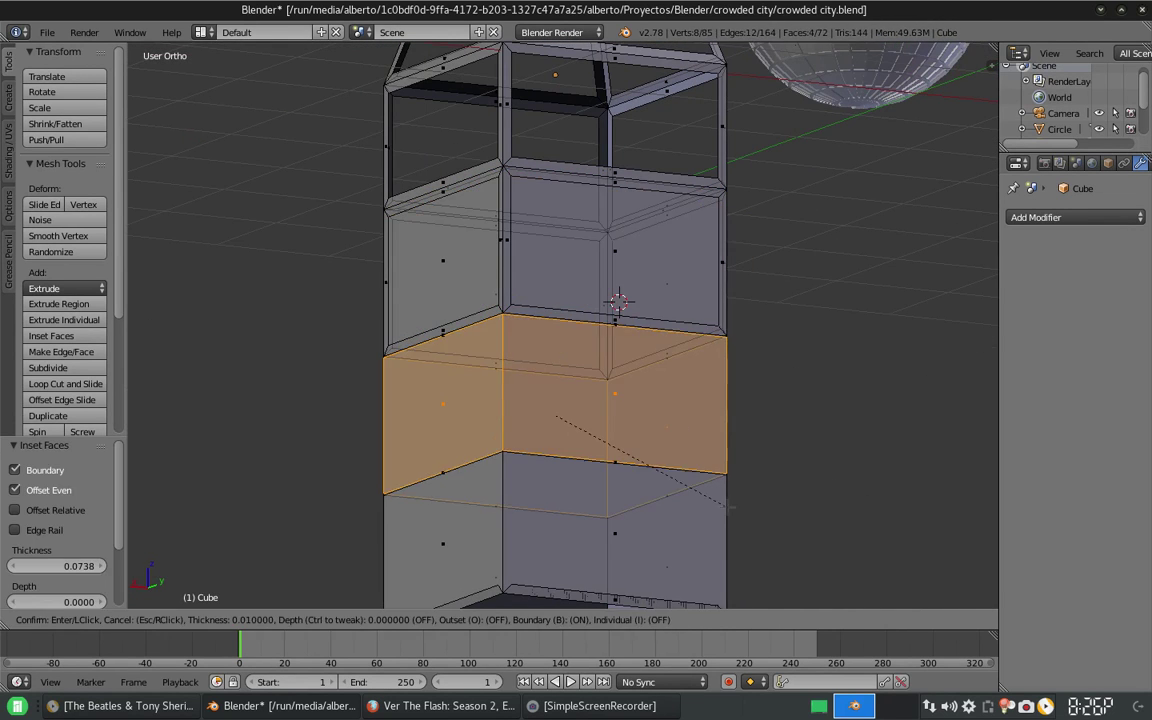
pyautogui.click(683, 478)
# - Delete the inset faces at the base and shrink the tower's width into a thin spire
pyautogui.rightClick(650, 430)
pyautogui.scroll(-1, 650, 430)
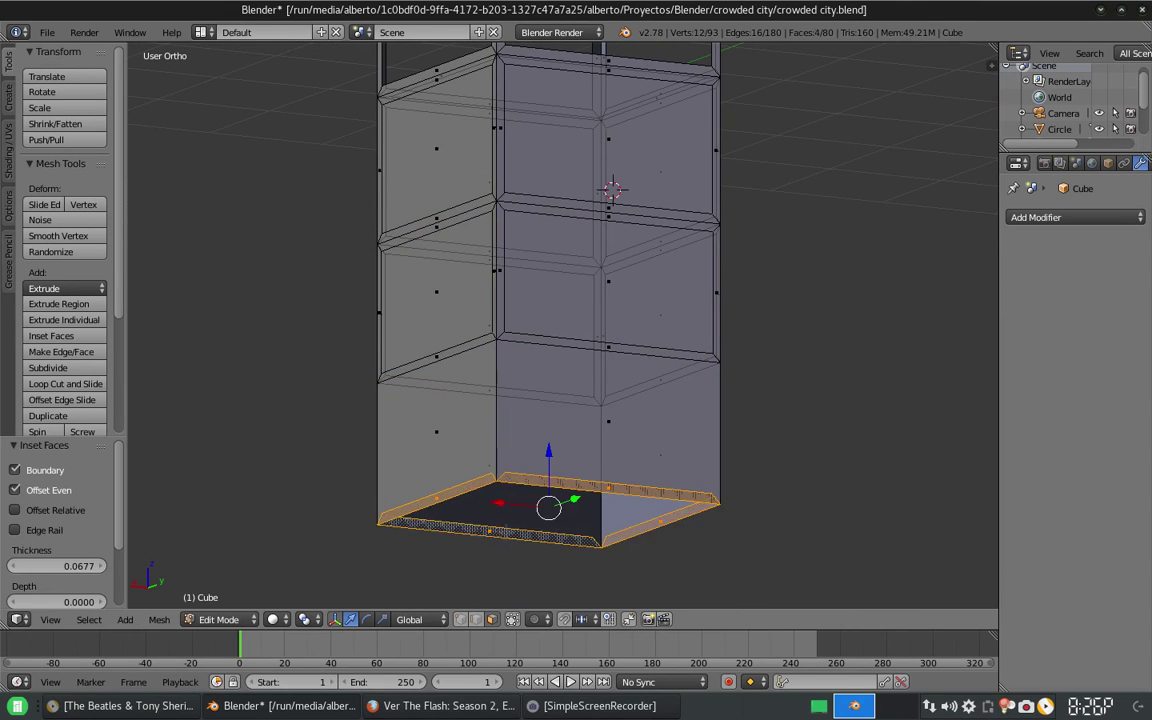
pyautogui.press('x')
pyautogui.click(452, 432)
pyautogui.scroll(-2, 533, 510)
pyautogui.moveTo(533, 510)
pyautogui.mouseDown(button='middle')
pyautogui.moveTo(530, 470)
pyautogui.moveTo(535, 480)
pyautogui.mouseUp(button='middle')
pyautogui.press('x')
pyautogui.moveTo(465, 432)
pyautogui.mouseDown(button='middle')
pyautogui.moveTo(520, 365)
pyautogui.moveTo(600, 385)
pyautogui.moveTo(797, 488)
pyautogui.mouseUp(button='middle')
pyautogui.press('x')
pyautogui.click(520, 365)
pyautogui.click(640, 385)
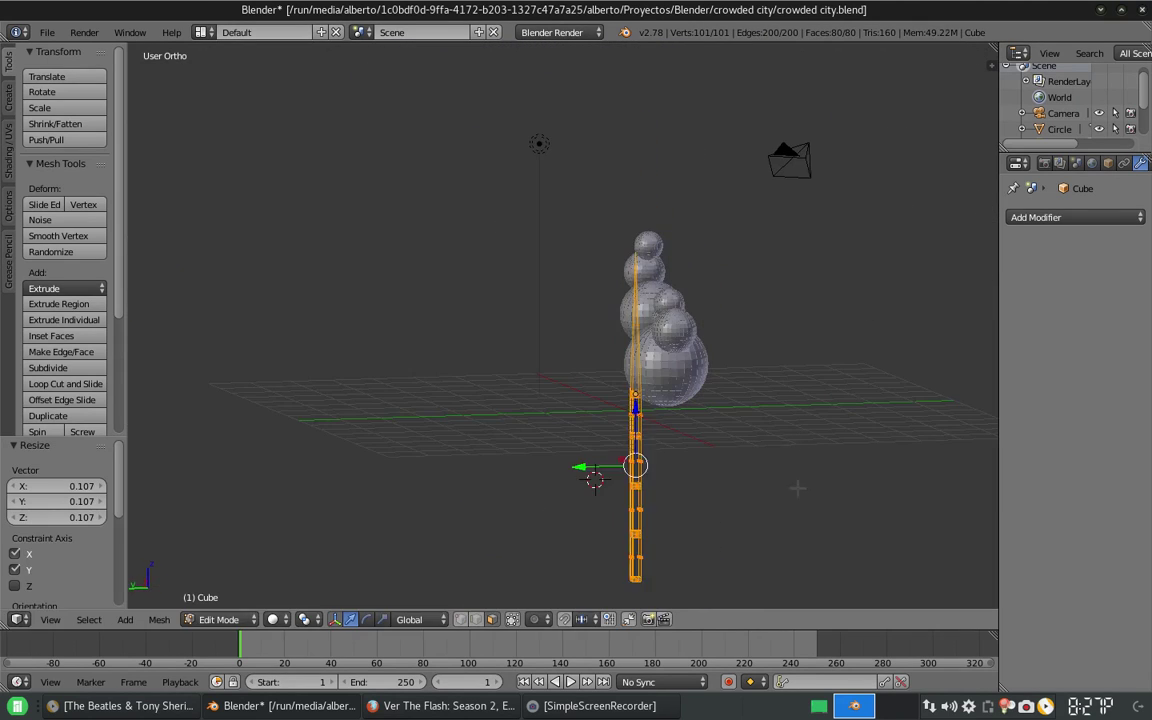
# - Raise the spire above the spheres and centre it along X on the highest sphere
pyautogui.click(670, 237)
pyautogui.scroll(3, 670, 237)
pyautogui.press('KP_7')
pyautogui.click(738, 453)
pyautogui.moveTo(738, 453); pyautogui.dragTo(700, 380, button='middle')
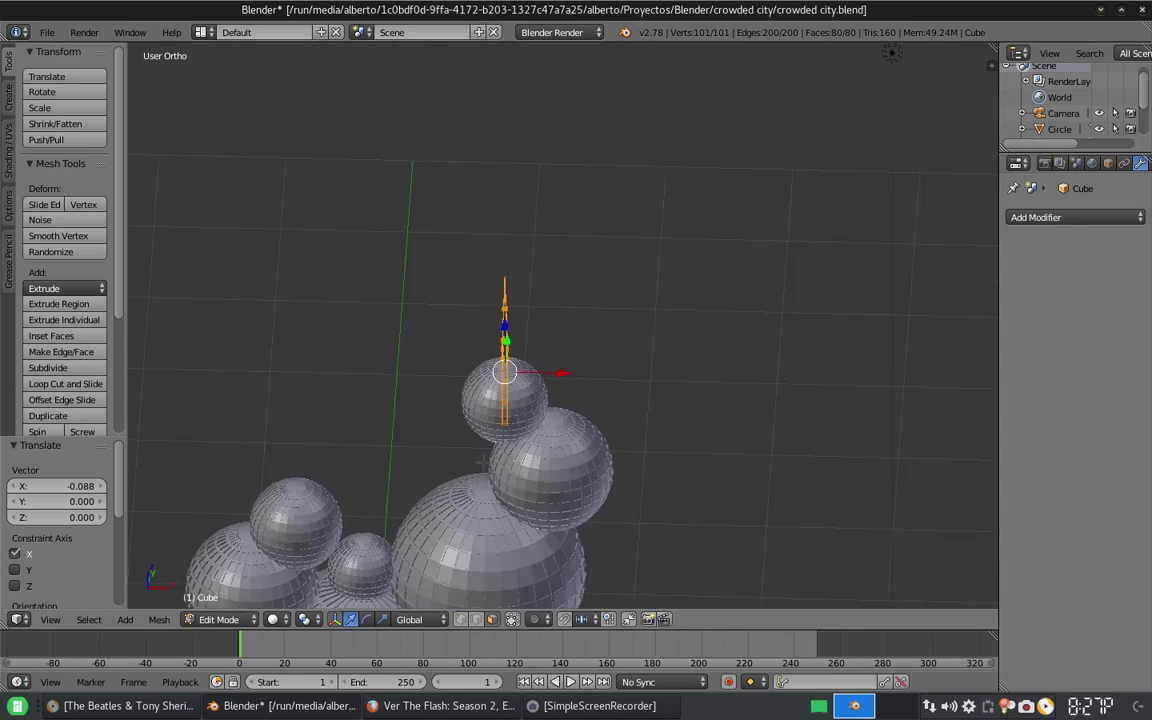
pyautogui.click(485, 251)
# - Duplicate the spire and move the copy along Y onto another sphere
pyautogui.press('Tab')
pyautogui.scroll(-3, 771, 198)
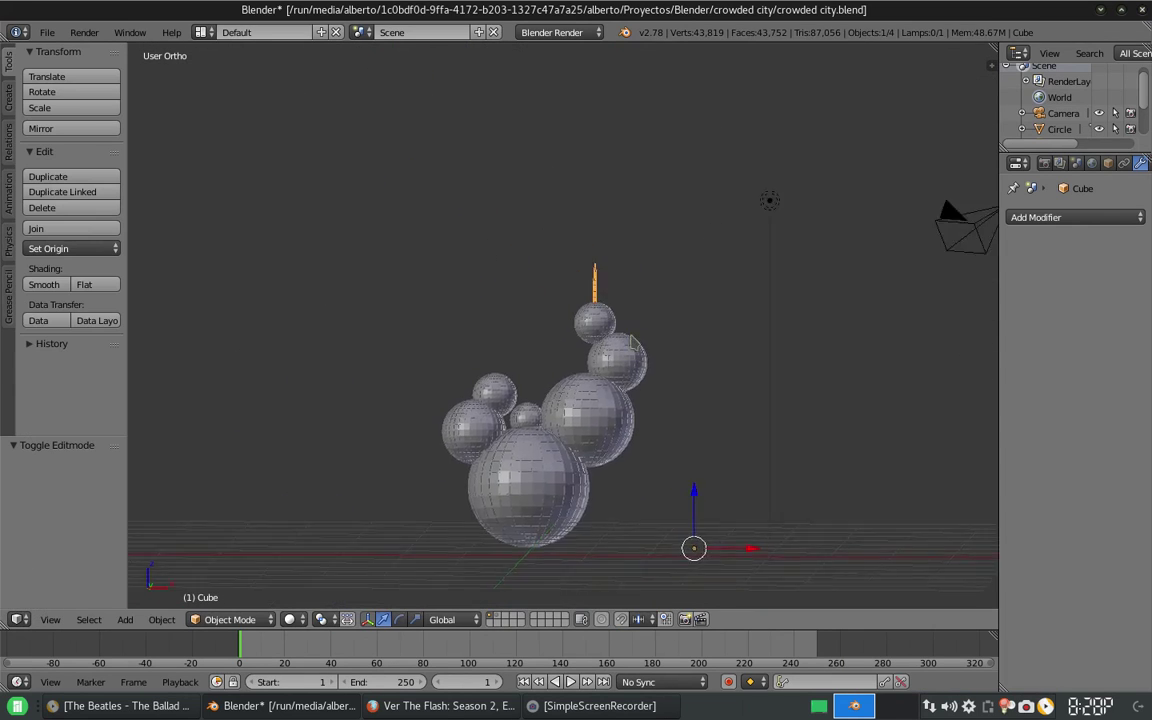
pyautogui.scroll(3, 681, 267)
pyautogui.hotkey('shift', 'd')
pyautogui.rightClick(668, 260)
pyautogui.press('KP_1')
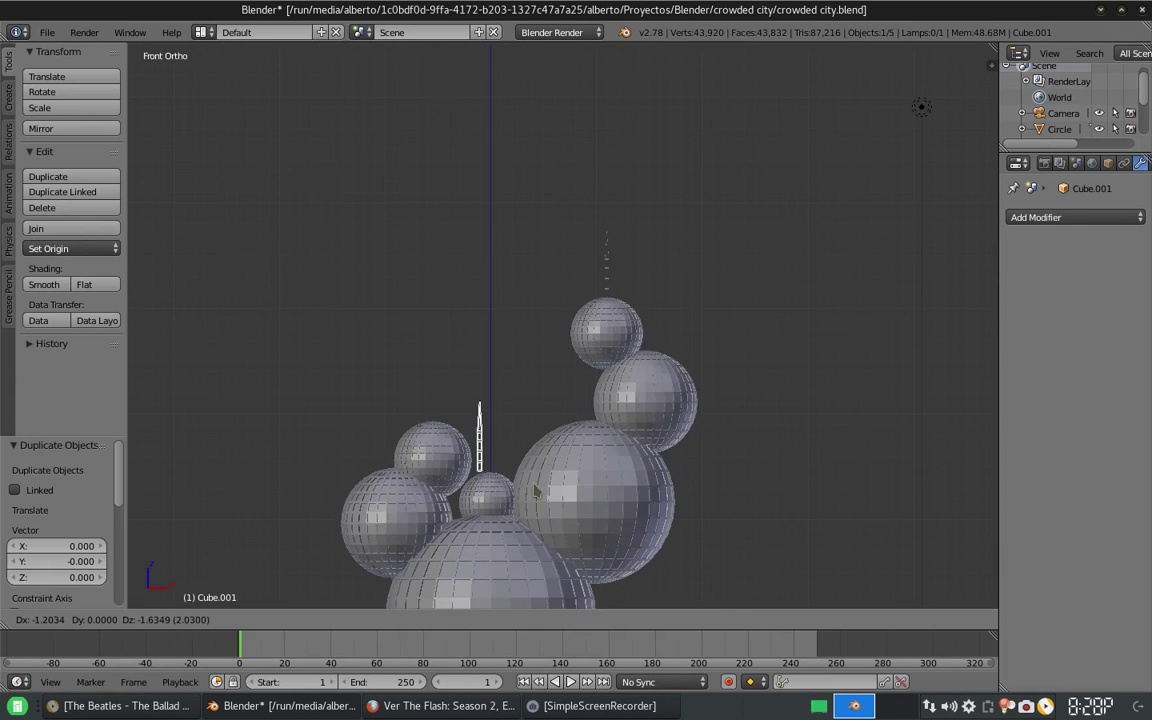
pyautogui.press('y')
pyautogui.click(547, 488)
pyautogui.moveTo(547, 488); pyautogui.dragTo(600, 400, button='middle')
# - Move a spire copy sideways along X onto a third sphere and check it through the camera
pyautogui.scroll(2, 567, 424)
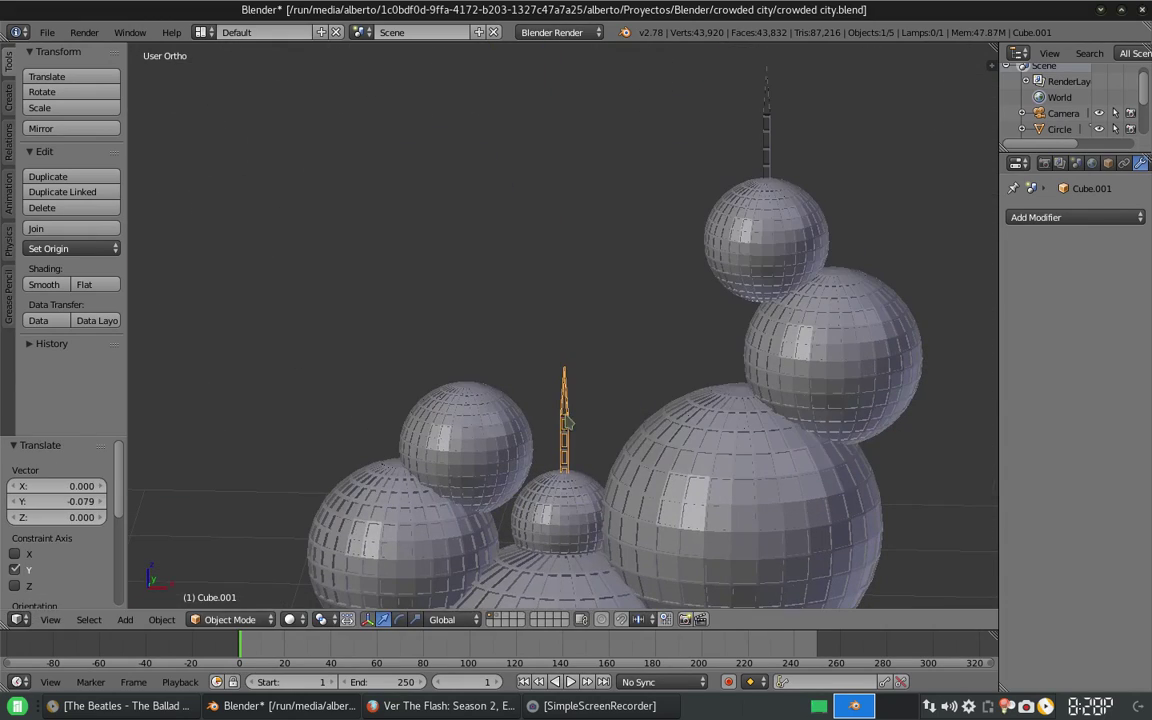
pyautogui.moveTo(503, 402); pyautogui.dragTo(771, 238, button='middle')
pyautogui.press('g')
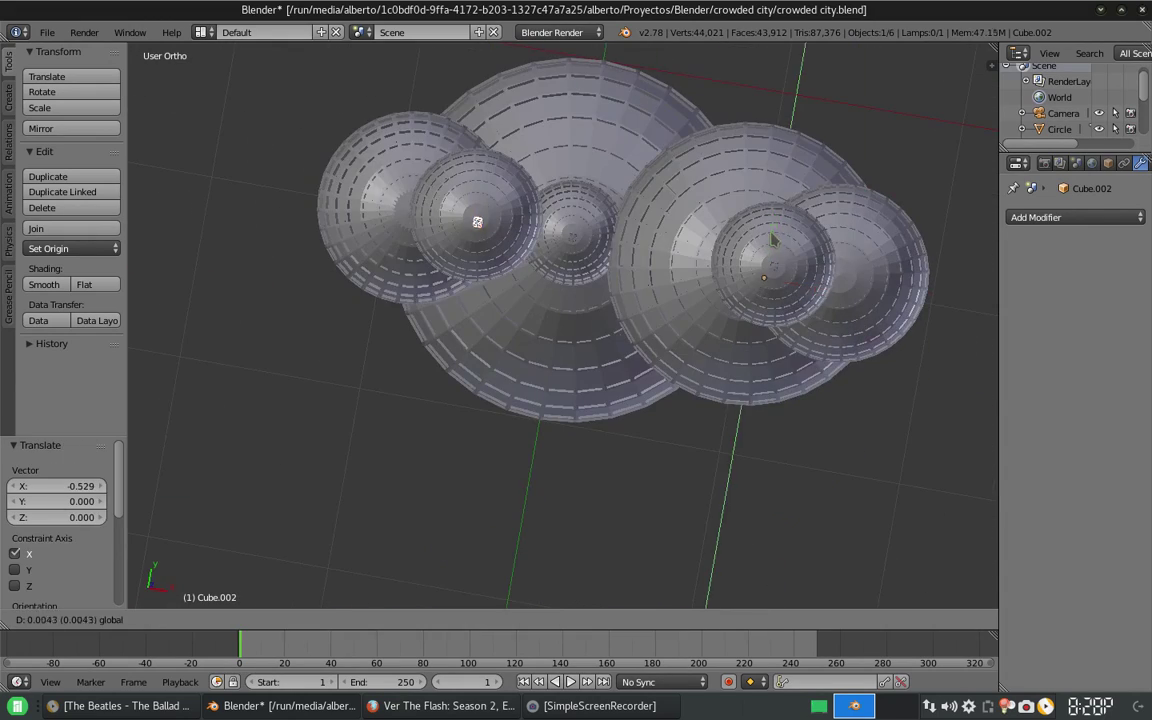
pyautogui.moveTo(808, 280); pyautogui.dragTo(630, 385, button='middle')
pyautogui.scroll(-2, 630, 385)
pyautogui.press('g')
pyautogui.press('x')
pyautogui.click(699, 545)
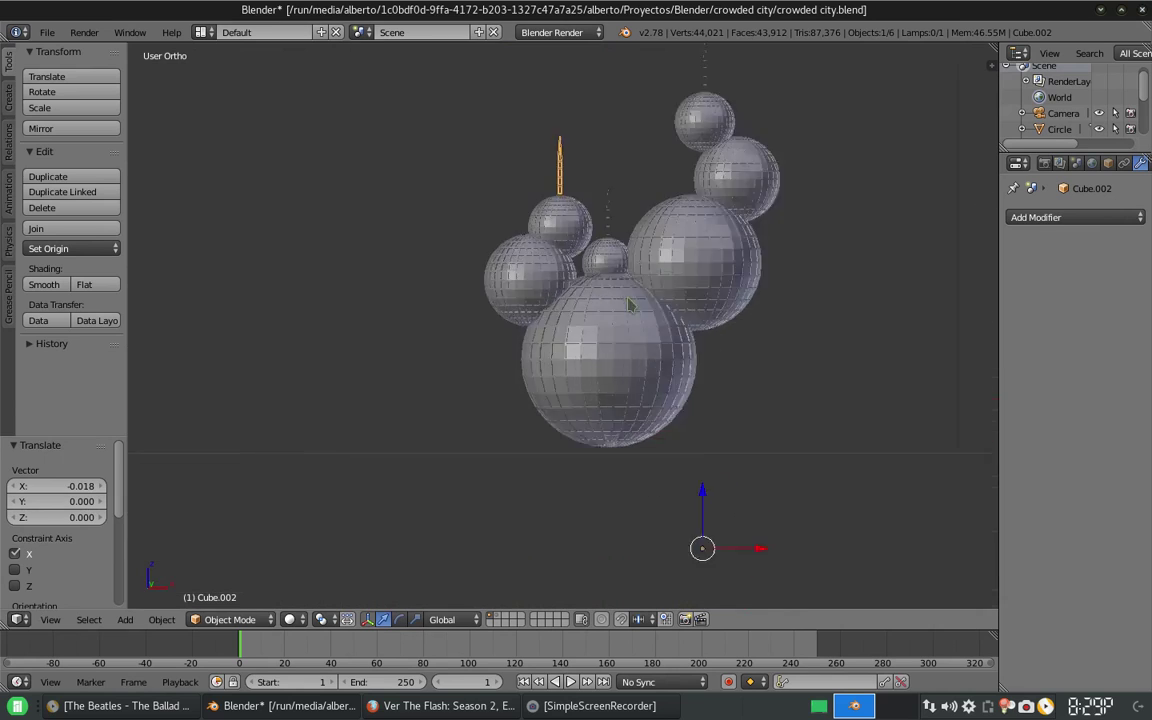
pyautogui.scroll(2, 567, 303)
pyautogui.press('KP_0')
pyautogui.moveTo(566, 303); pyautogui.dragTo(424, 210, button='middle')
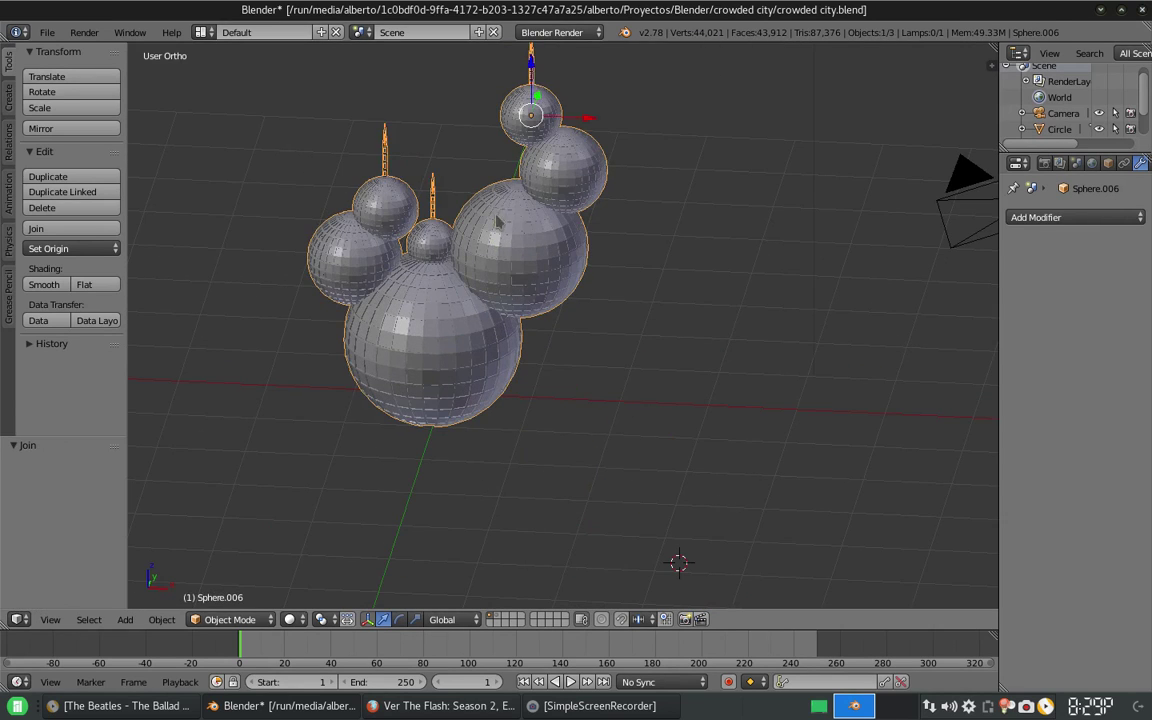
# - Lower the joined sphere cluster vertically along Z
pyautogui.press('KP_0')
pyautogui.moveTo(497, 220); pyautogui.dragTo(540, 260, button='middle')
pyautogui.press('g')
pyautogui.press('z')
pyautogui.click(545, 250)
pyautogui.press('g')
pyautogui.press('z')
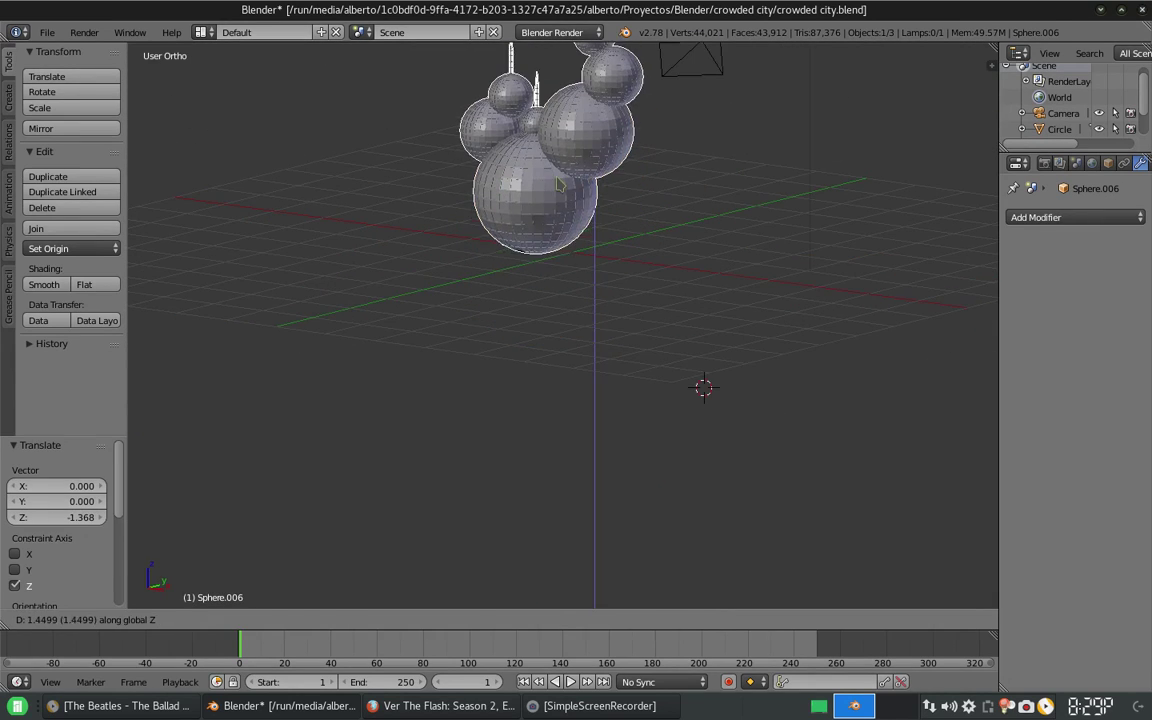
pyautogui.click(558, 183)
# - Reposition the camera in camera view and preview the rendered scene
pyautogui.press('KP_0')
pyautogui.press('g')
pyautogui.click(668, 397)
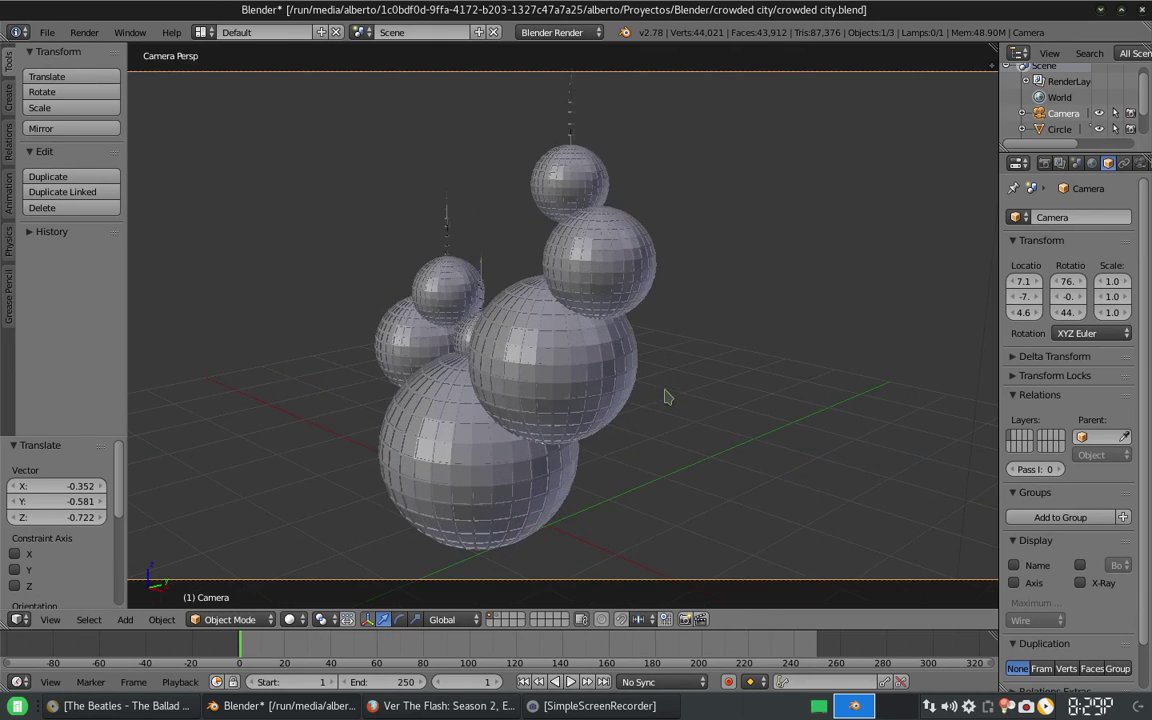
pyautogui.hotkey('shift', 'z')
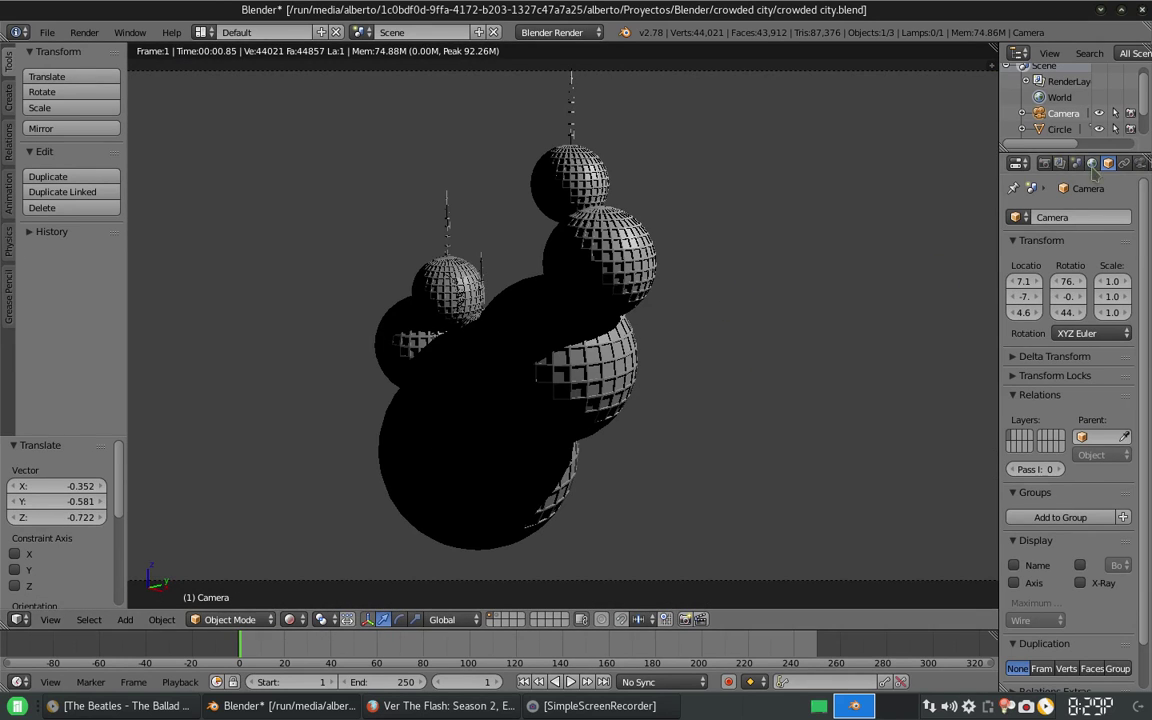
# - Switch the render engine to Cycles and set the World colour to Sky Texture
pyautogui.click(1091, 163)
pyautogui.click(558, 32)
pyautogui.click(553, 85)
pyautogui.click(1100, 332)
pyautogui.click(801, 278)
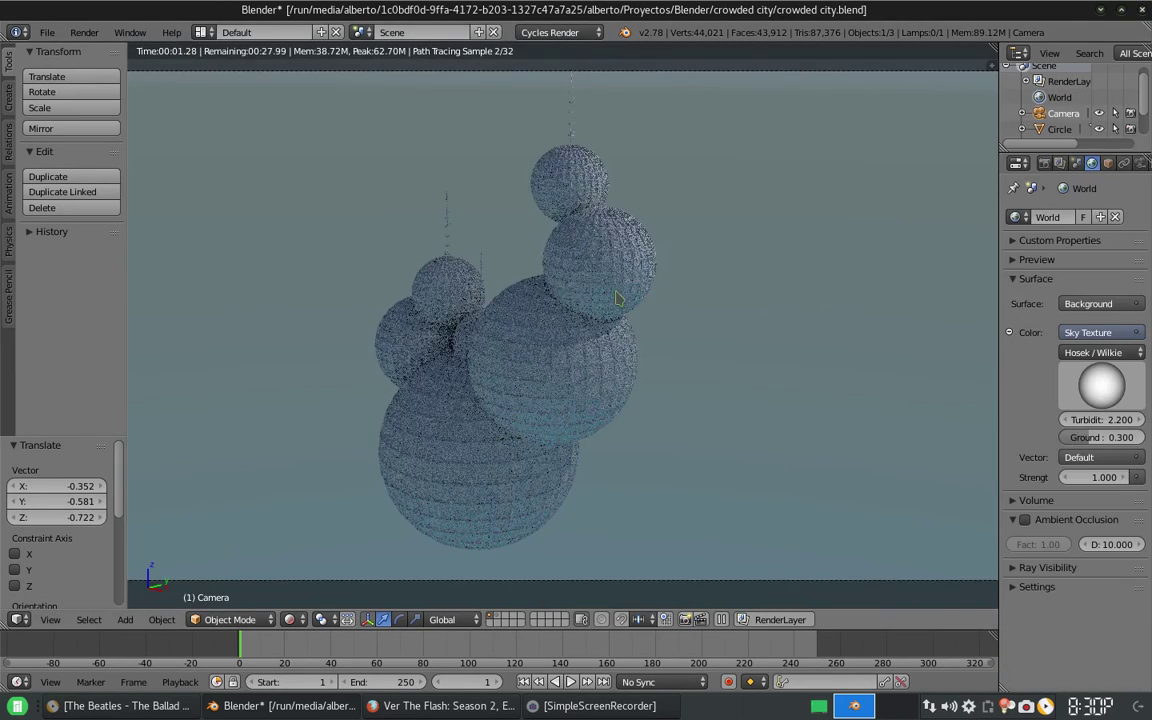
pyautogui.scroll(3, 603, 291)
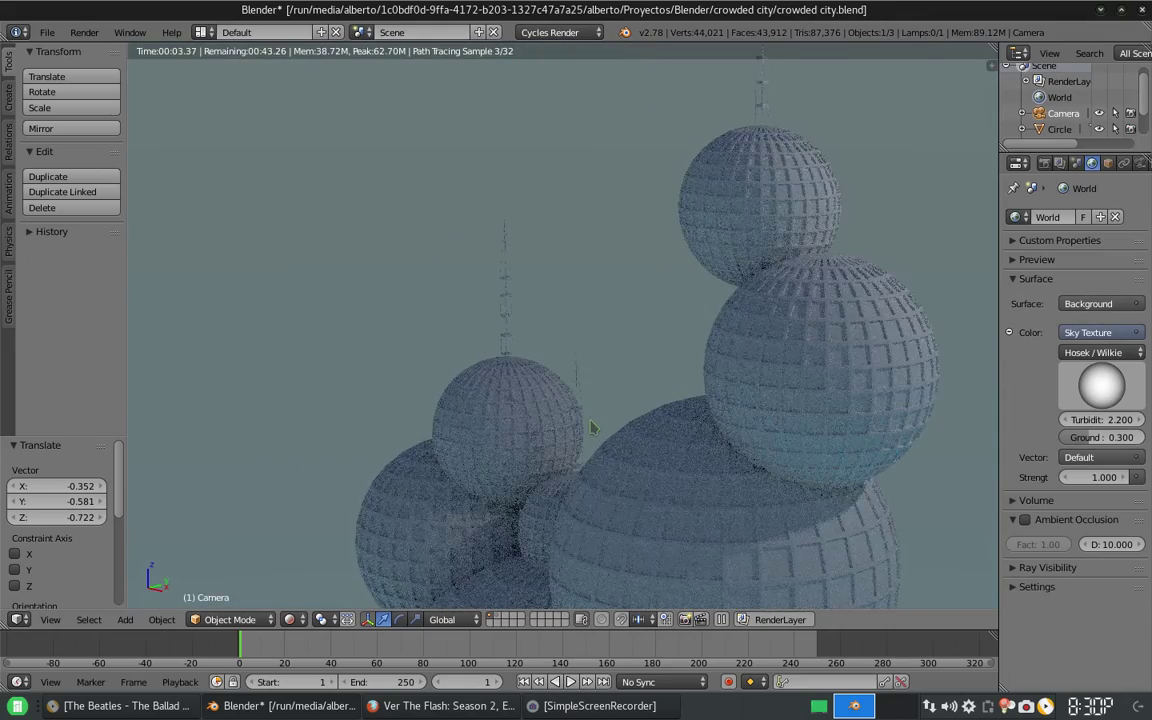
# - Select one window pane and add all faces with a similar perimeter
pyautogui.press('Home')
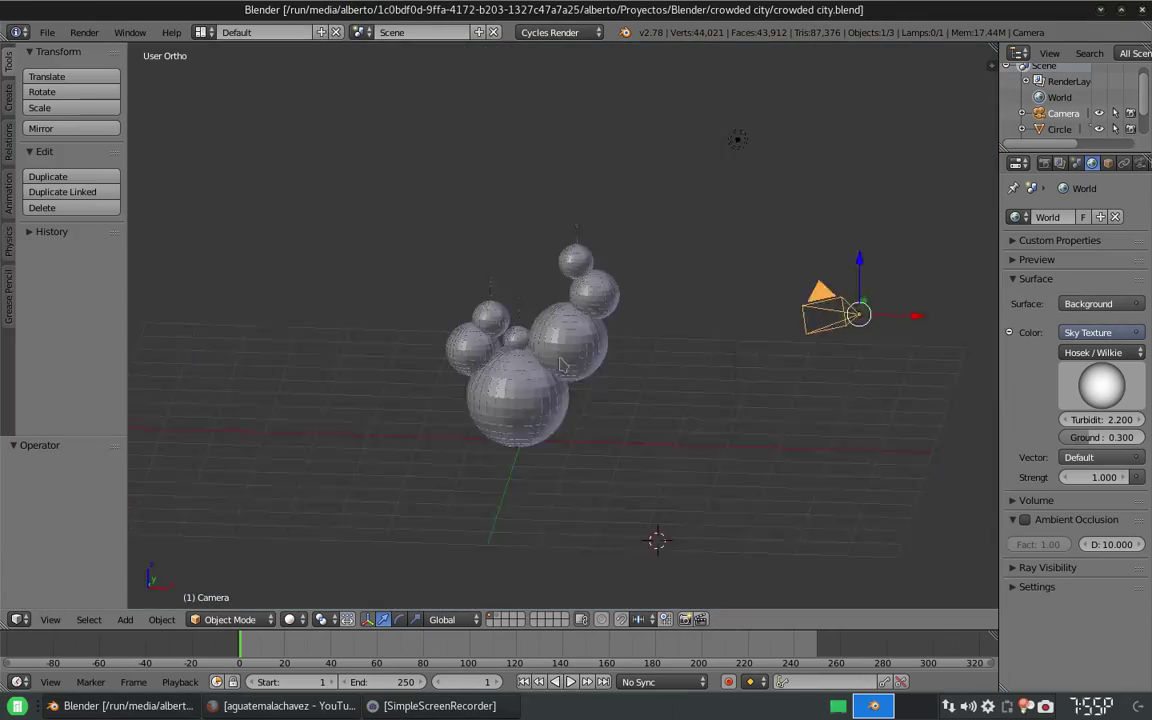
pyautogui.scroll(5, 533, 410)
pyautogui.rightClick(533, 410)
pyautogui.press('space')
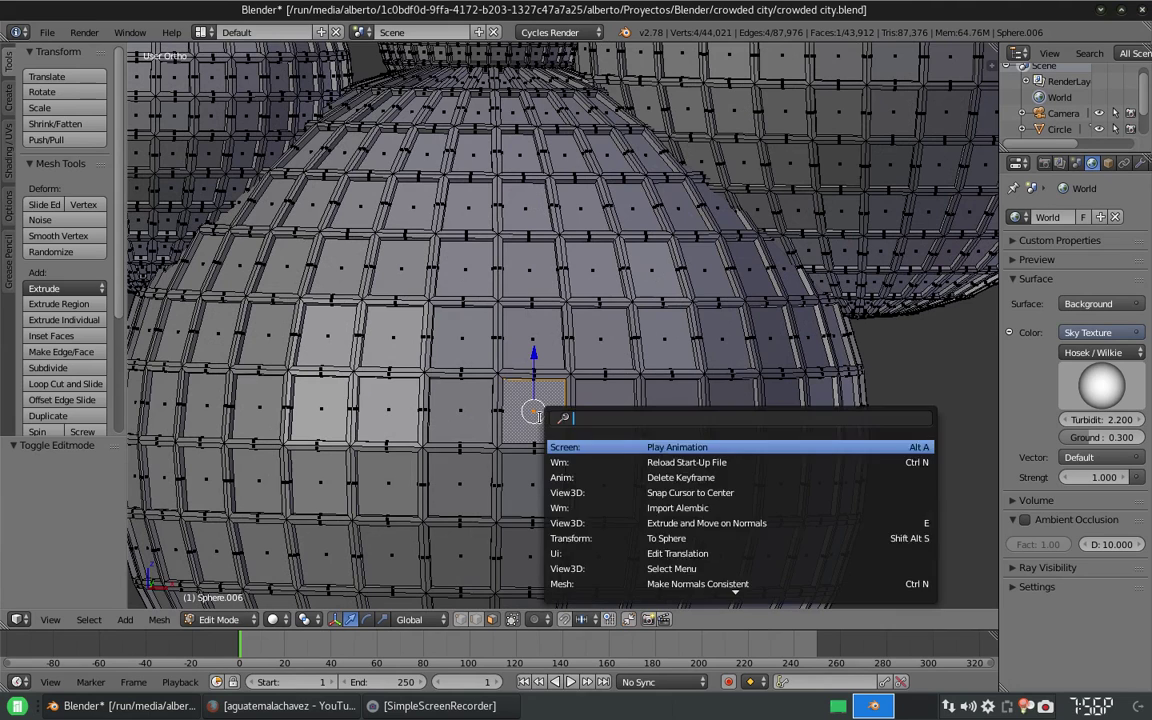
pyautogui.press('Down')
pyautogui.press('Down')
pyautogui.press('Return')
pyautogui.click(450, 478)
# - Repeat Select Similar > Perimeter several times to grow the pane selection across the sphere
pyautogui.press('space')
pyautogui.write('select similar')
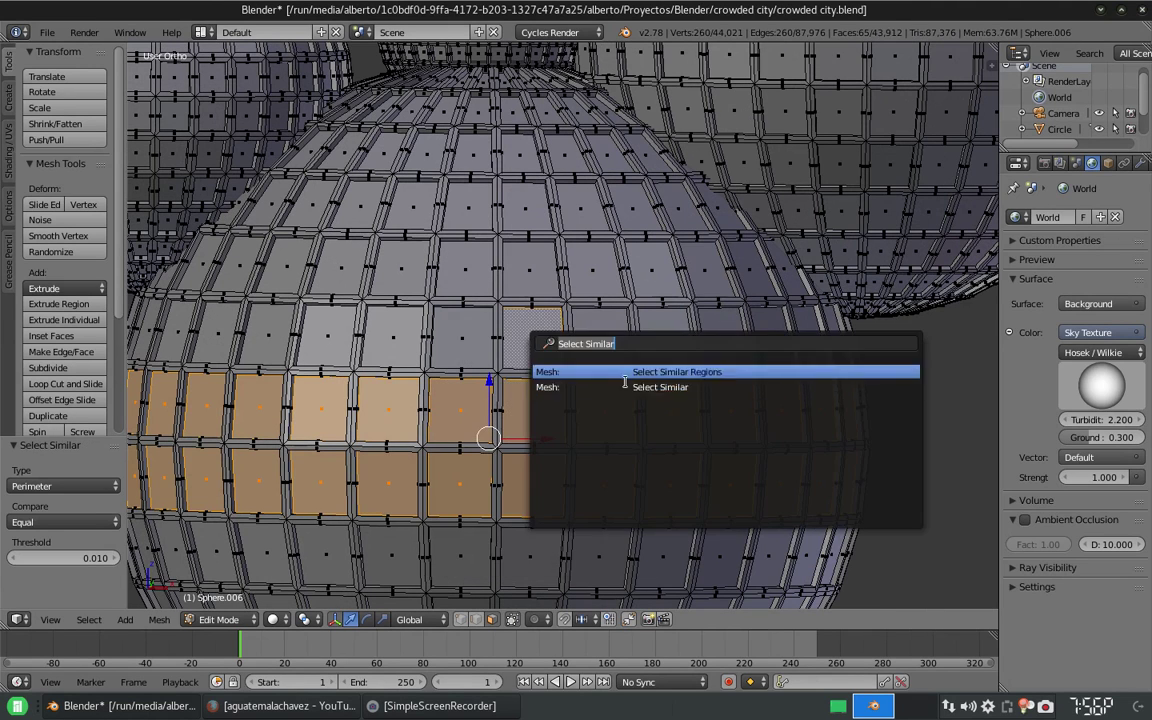
pyautogui.press('Down')
pyautogui.press('Return')
pyautogui.click(520, 321)
pyautogui.press('space')
pyautogui.press('Down')
pyautogui.press('Return')
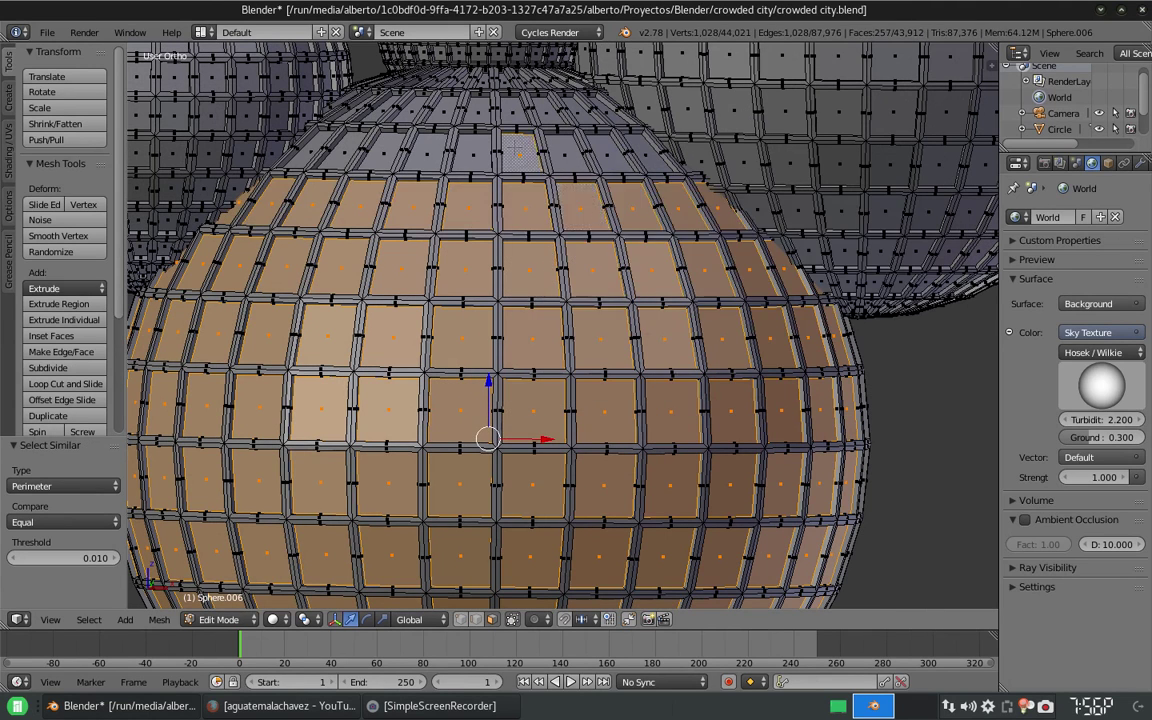
pyautogui.click(548, 199)
pyautogui.press('space')
pyautogui.press('Escape')
pyautogui.scroll(5, 548, 199)
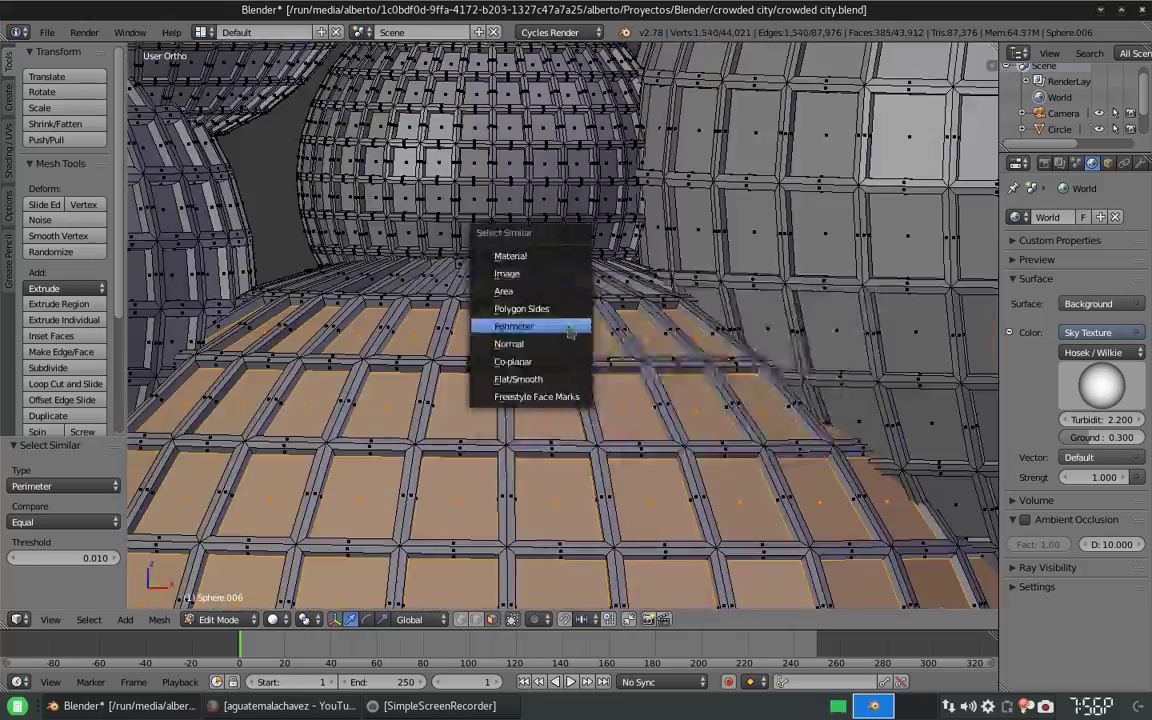
pyautogui.click(568, 330)
# - Drop the fan faces around the sphere's pole from the selection
pyautogui.moveTo(568, 330); pyautogui.dragTo(600, 250, button='middle')
pyautogui.scroll(5, 640, 360)
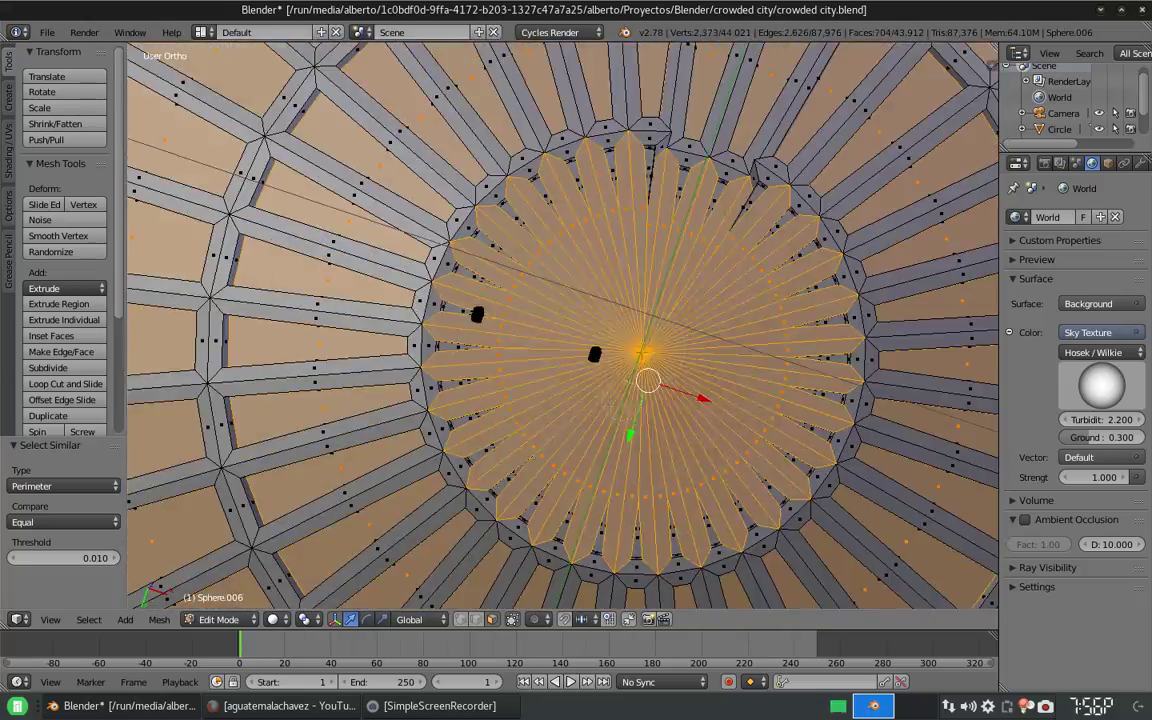
pyautogui.hotkey('ctrl', 'z')
pyautogui.scroll(-2, 560, 330)
pyautogui.moveTo(560, 330); pyautogui.dragTo(560, 200, button='middle')
pyautogui.scroll(4, 560, 330)
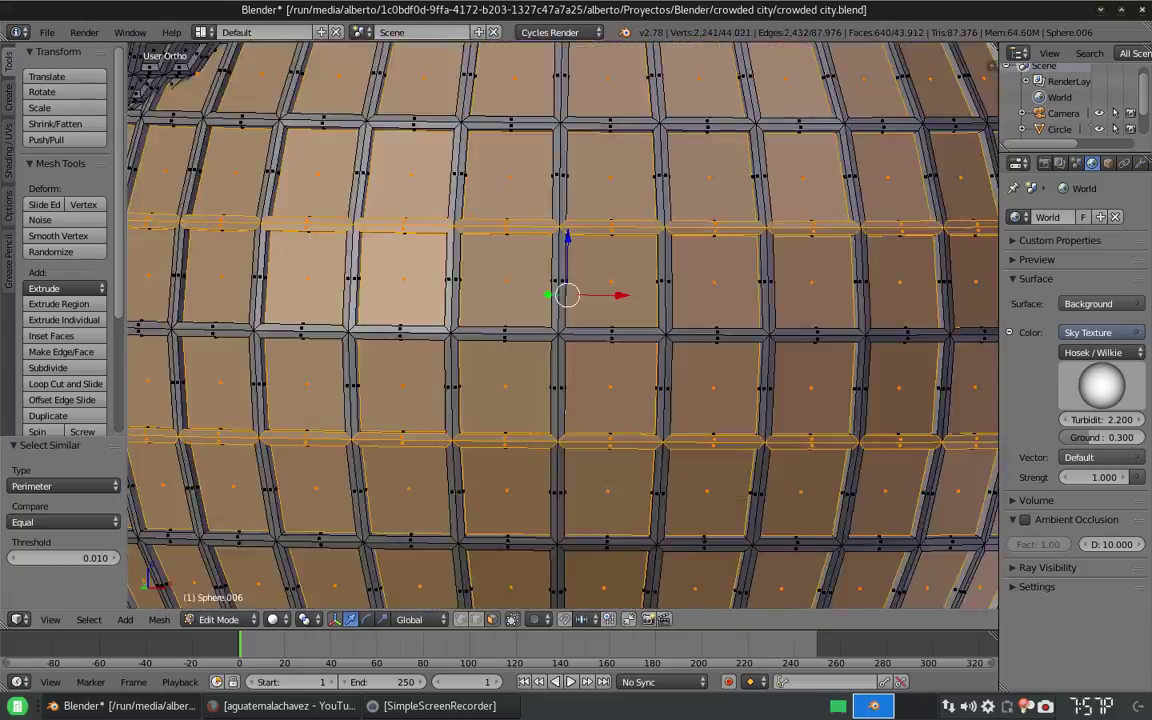
pyautogui.scroll(4, 582, 212)
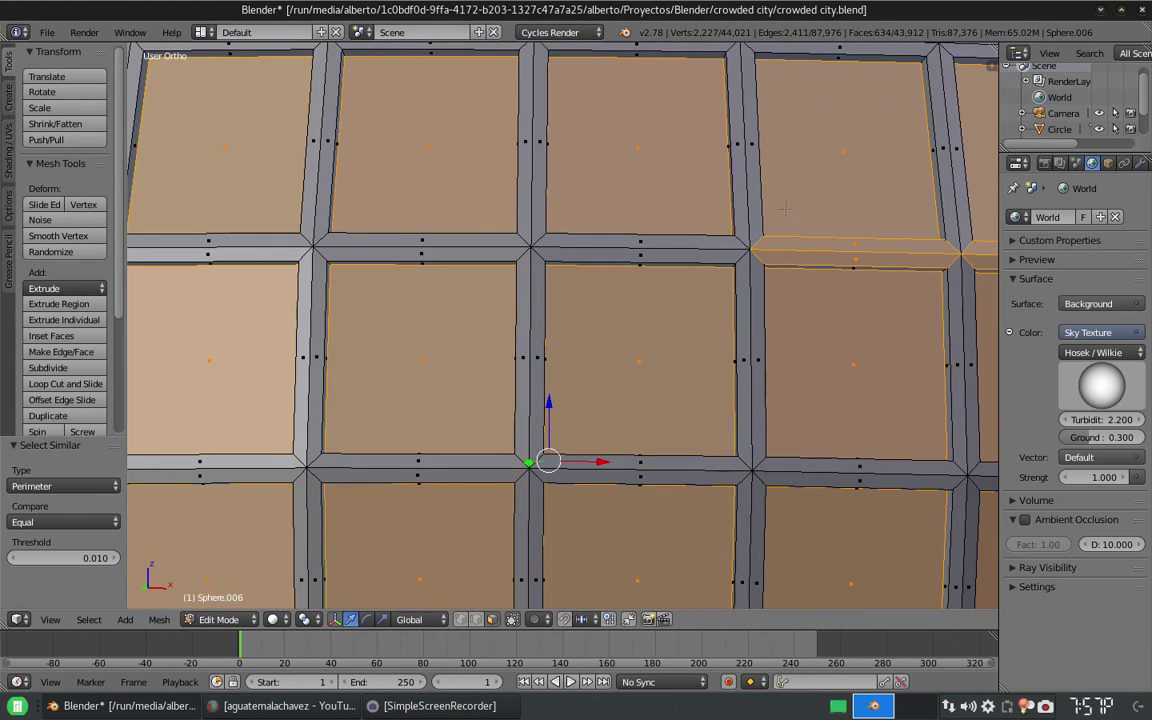
# - Deselect the road strip faces at the first several intersections
pyautogui.keyDown('shift'); pyautogui.rightClick(785, 209); pyautogui.keyUp('shift')
pyautogui.scroll(-1, 785, 209)
pyautogui.scroll(3, 785, 209)
pyautogui.scroll(2, 800, 280)
pyautogui.scroll(1, 823, 341)
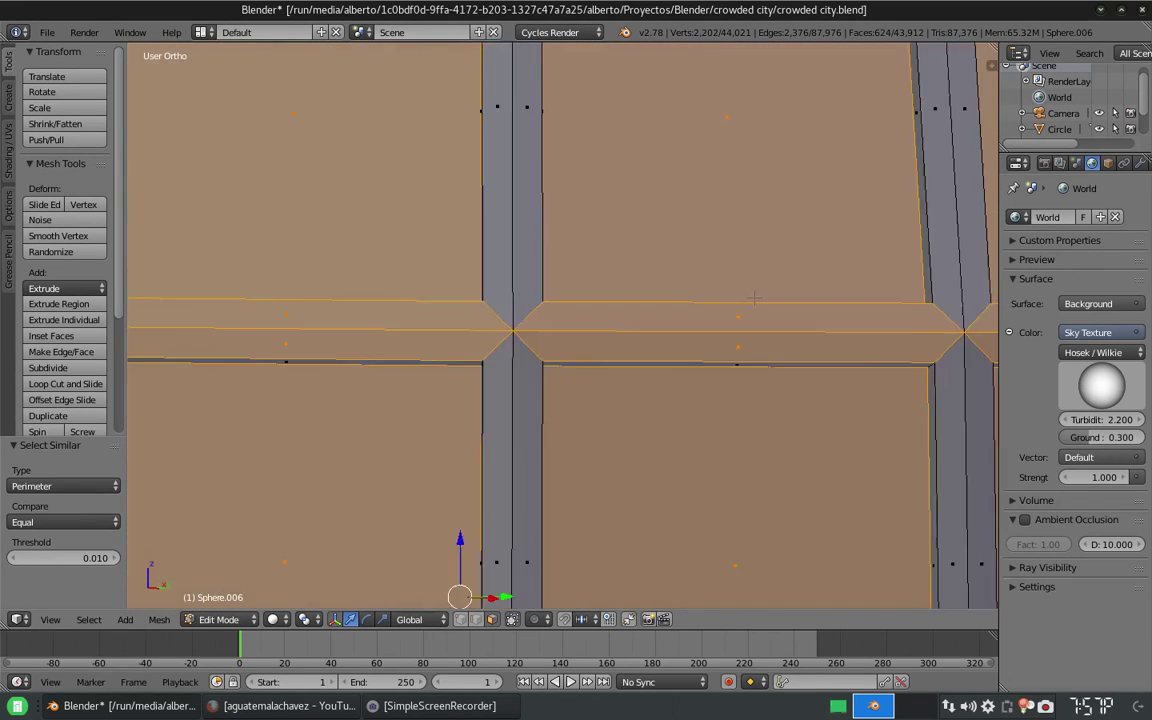
pyautogui.moveTo(768, 311)
pyautogui.keyDown('shift'); pyautogui.mouseDown(button='middle')
pyautogui.moveTo(772, 326)
pyautogui.moveTo(811, 241)
pyautogui.moveTo(941, 567)
pyautogui.mouseUp(button='middle'); pyautogui.keyUp('shift')
pyautogui.keyDown('shift'); pyautogui.moveTo(817, 262); pyautogui.dragTo(855, 415, button='middle'); pyautogui.keyUp('shift')
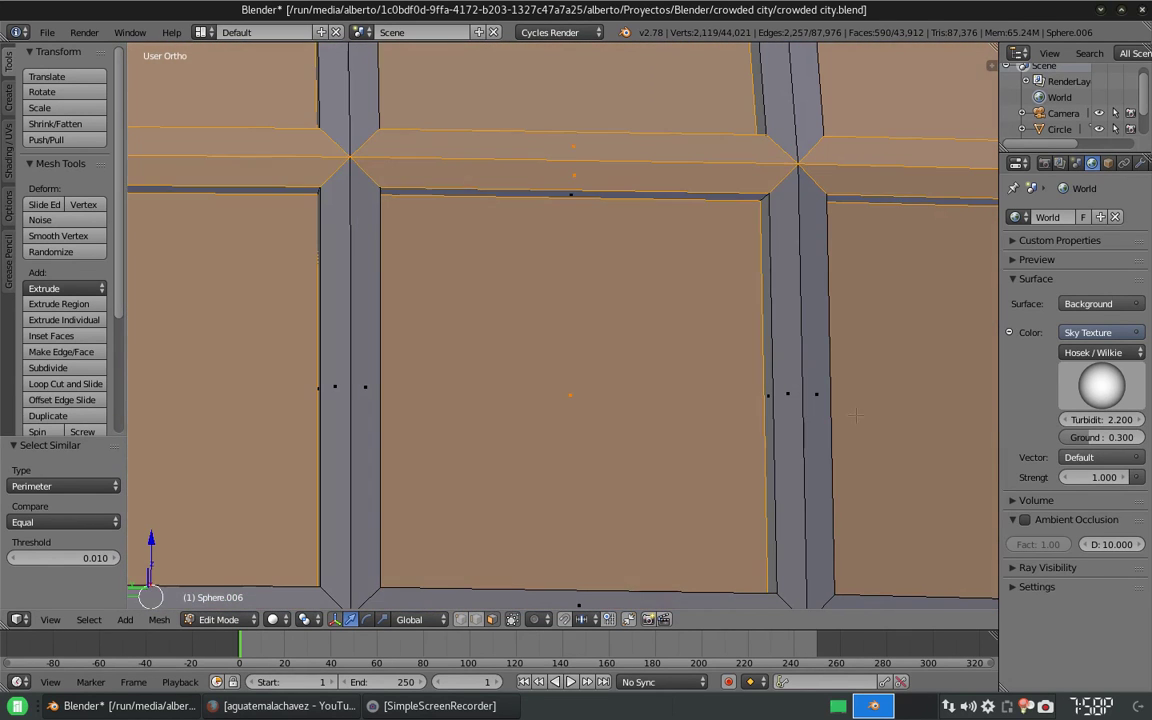
pyautogui.keyDown('shift'); pyautogui.moveTo(786, 167); pyautogui.dragTo(796, 210, button='middle'); pyautogui.keyUp('shift')
pyautogui.scroll(-10, 703, 344)
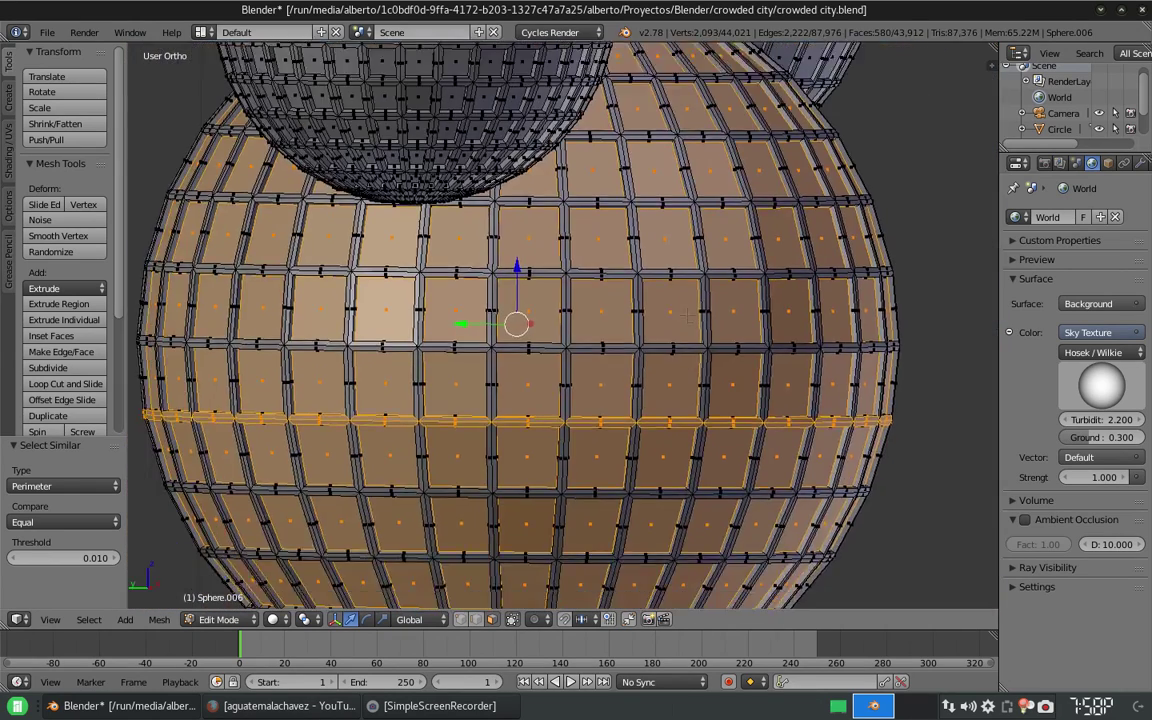
pyautogui.scroll(10, 510, 418)
# - Deselect the remaining horizontal and vertical road strips, then view the whole sphere
pyautogui.moveTo(823, 320)
pyautogui.keyDown('shift'); pyautogui.mouseDown(button='middle')
pyautogui.moveTo(320, 190)
pyautogui.moveTo(763, 283)
pyautogui.moveTo(167, 175)
pyautogui.mouseUp(button='middle'); pyautogui.keyUp('shift')
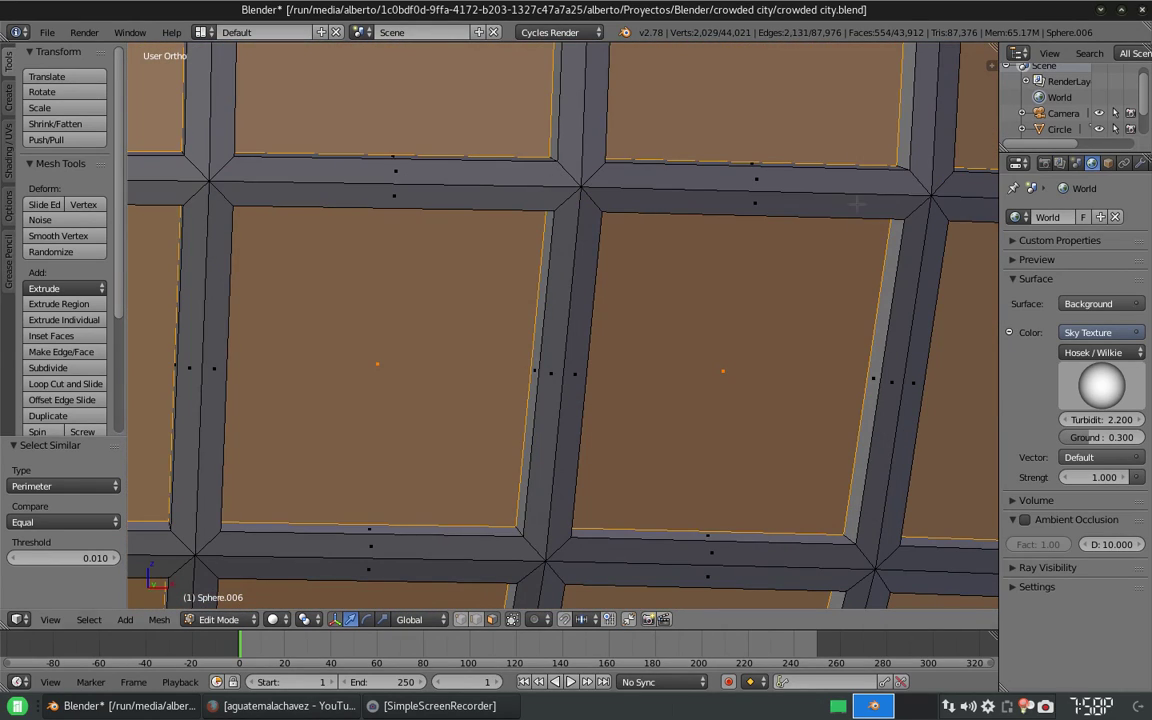
pyautogui.keyDown('shift'); pyautogui.moveTo(857, 204); pyautogui.dragTo(168, 309, button='middle'); pyautogui.keyUp('shift')
pyautogui.keyDown('shift'); pyautogui.moveTo(960, 314); pyautogui.dragTo(951, 368, button='middle'); pyautogui.keyUp('shift')
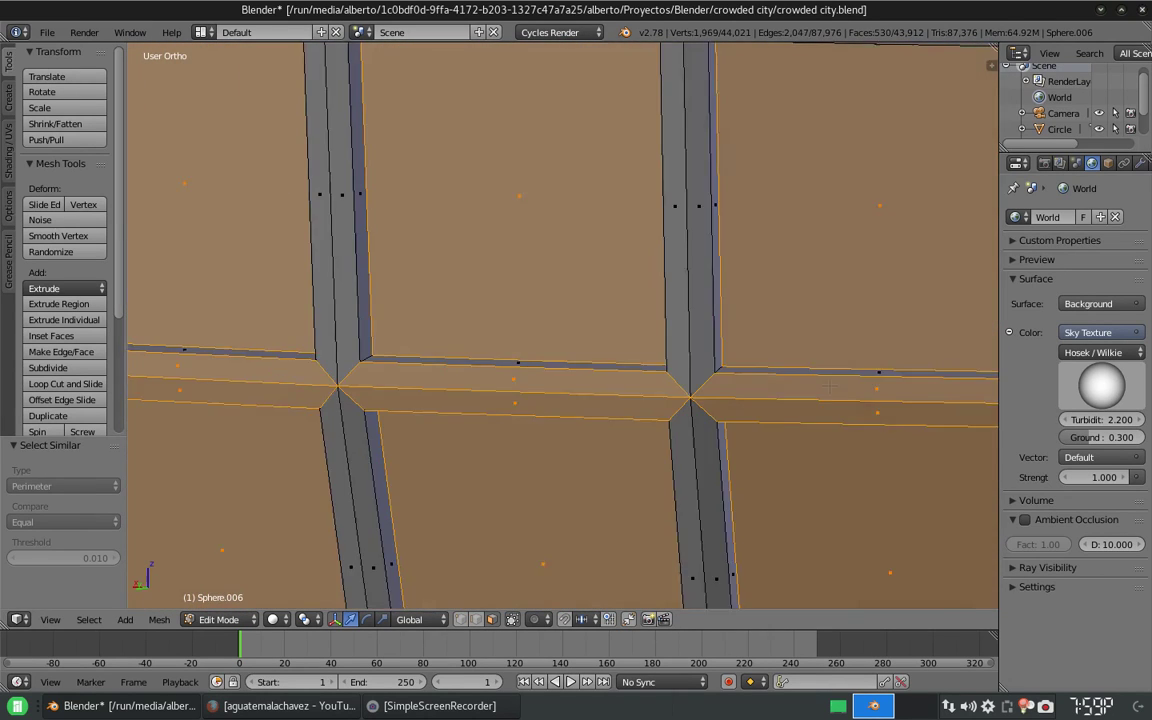
pyautogui.moveTo(697, 395)
pyautogui.keyDown('shift'); pyautogui.mouseDown(button='middle')
pyautogui.moveTo(160, 378)
pyautogui.moveTo(369, 372)
pyautogui.moveTo(771, 64)
pyautogui.mouseUp(button='middle'); pyautogui.keyUp('shift')
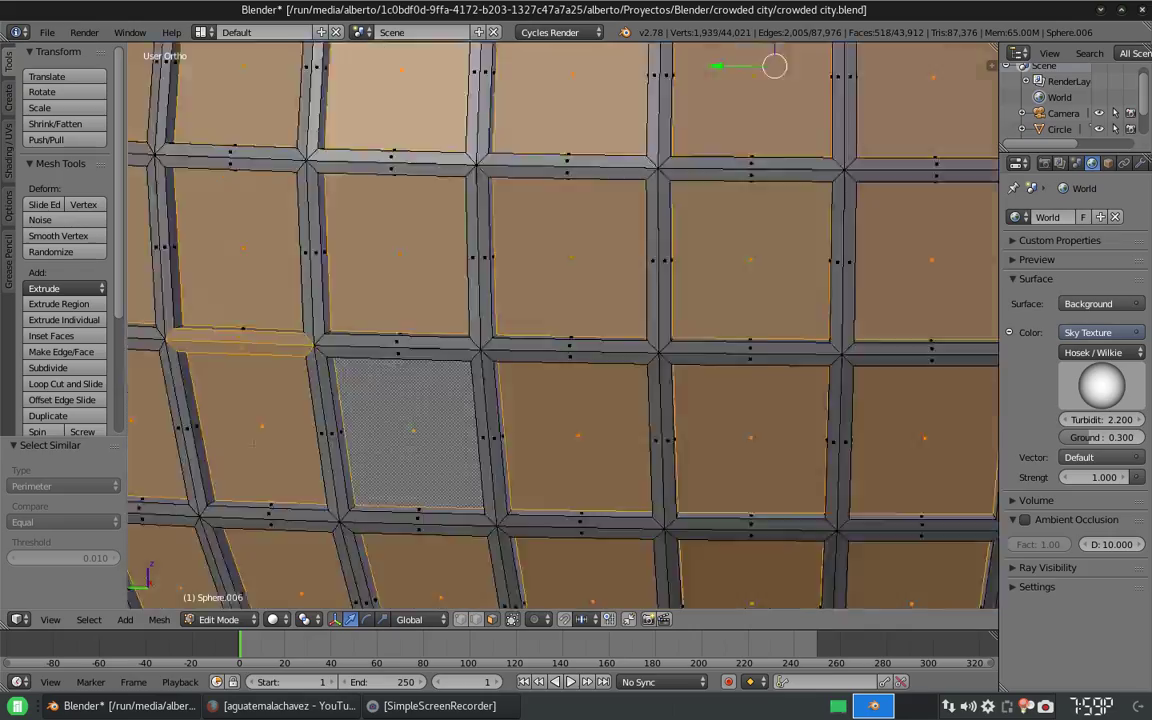
pyautogui.scroll(-5, 771, 64)
pyautogui.scroll(5, 603, 237)
pyautogui.keyDown('shift'); pyautogui.moveTo(603, 237); pyautogui.dragTo(960, 255, button='middle'); pyautogui.keyUp('shift')
pyautogui.scroll(-5, 843, 243)
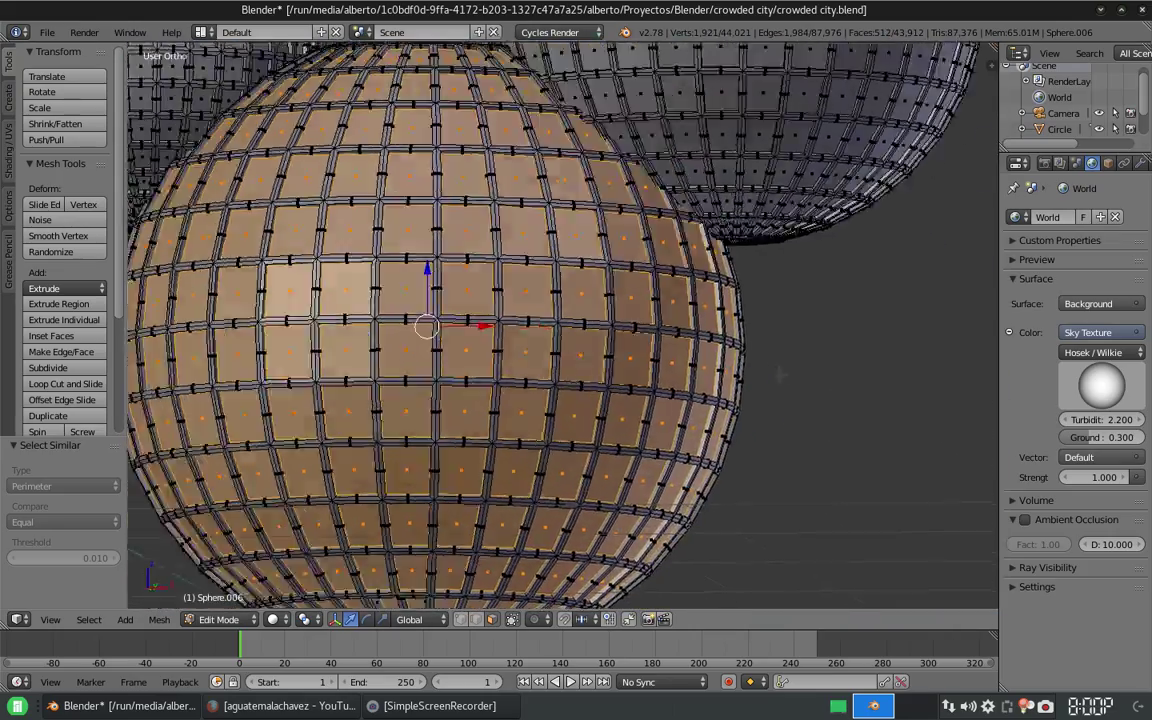
# - Create a new glass material on the sphere and add a second material slot
pyautogui.click(1128, 162)
pyautogui.click(1060, 289)
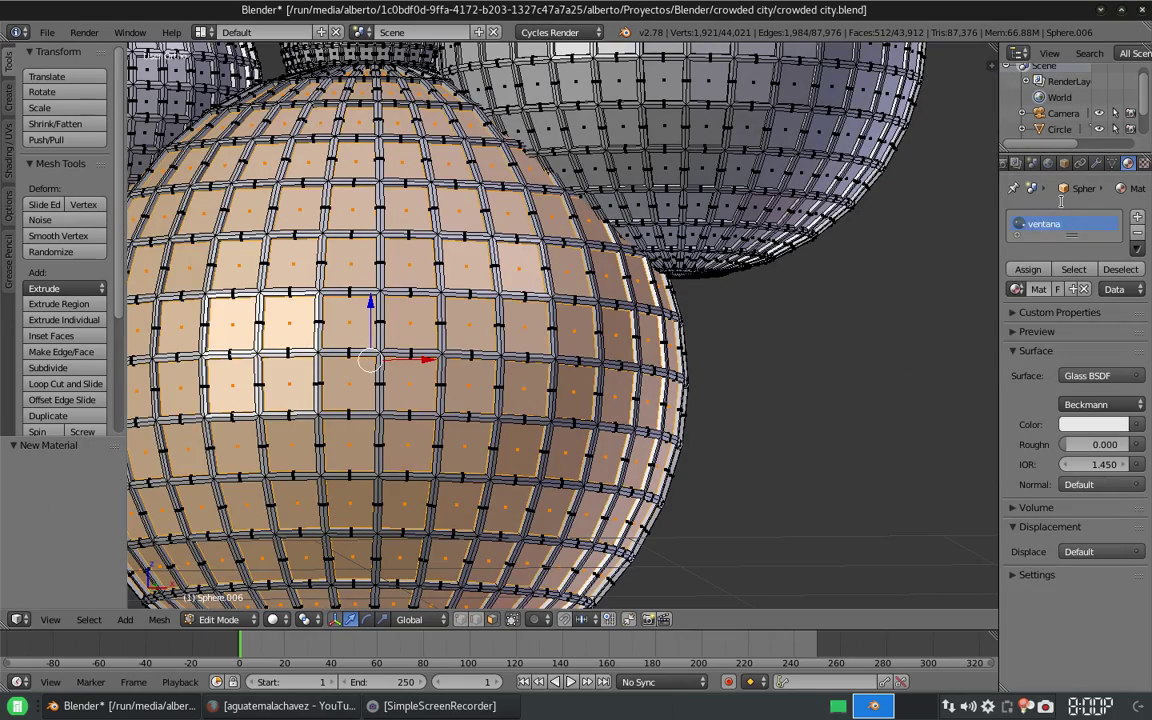
pyautogui.press('a')
pyautogui.click(1137, 216)
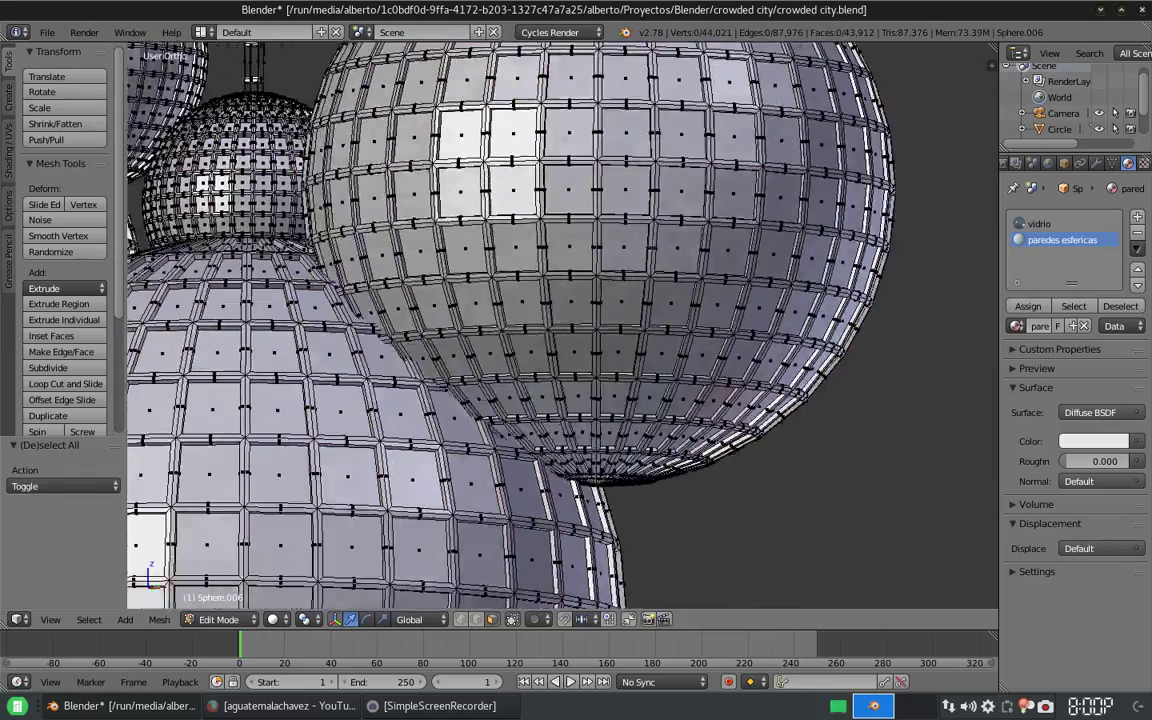
# - Select the window faces by growing with Select Similar > Perimeter
pyautogui.hotkey('shift', 'g')
pyautogui.click(617, 283)
pyautogui.scroll(5, 617, 283)
pyautogui.press('space')
pyautogui.press('Return')
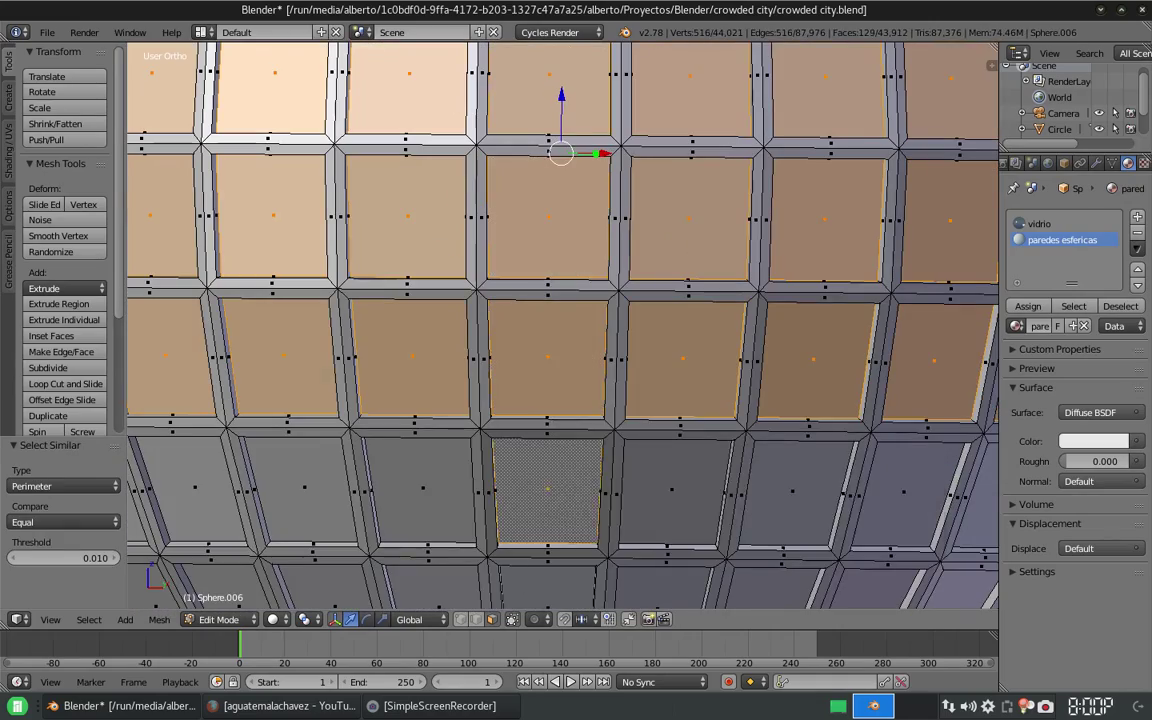
pyautogui.hotkey('shift', 'g')
pyautogui.click(540, 532)
pyautogui.scroll(-3, 577, 368)
pyautogui.hotkey('shift', 'g')
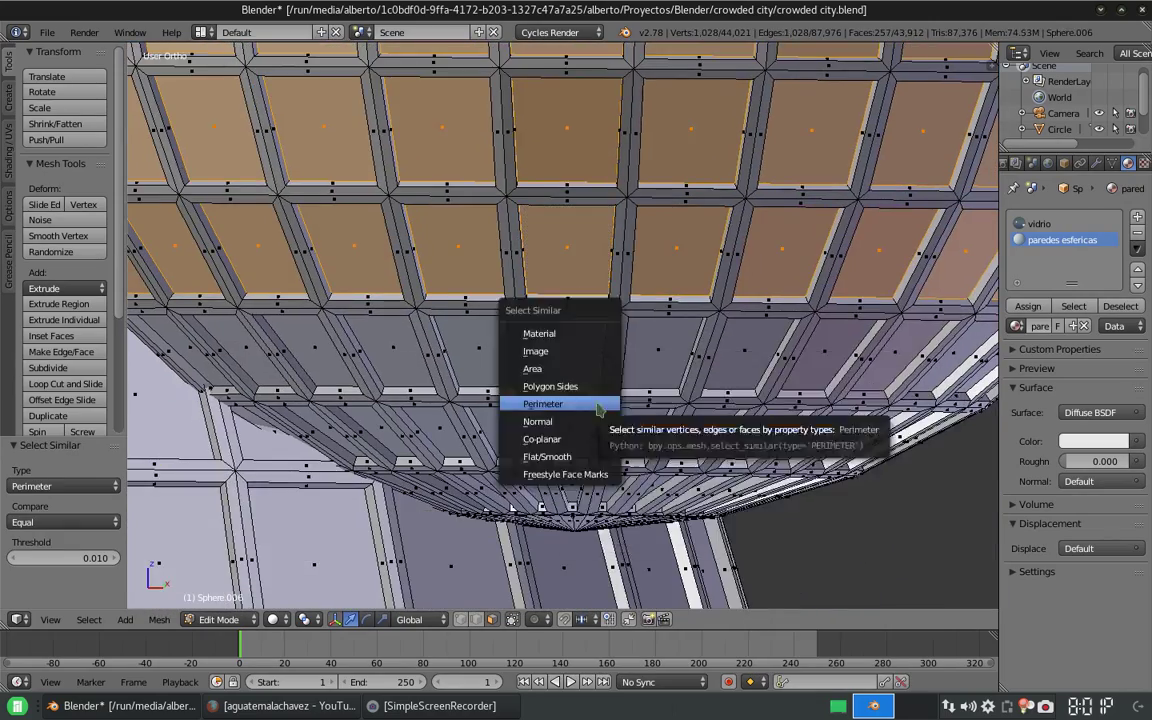
pyautogui.click(577, 368)
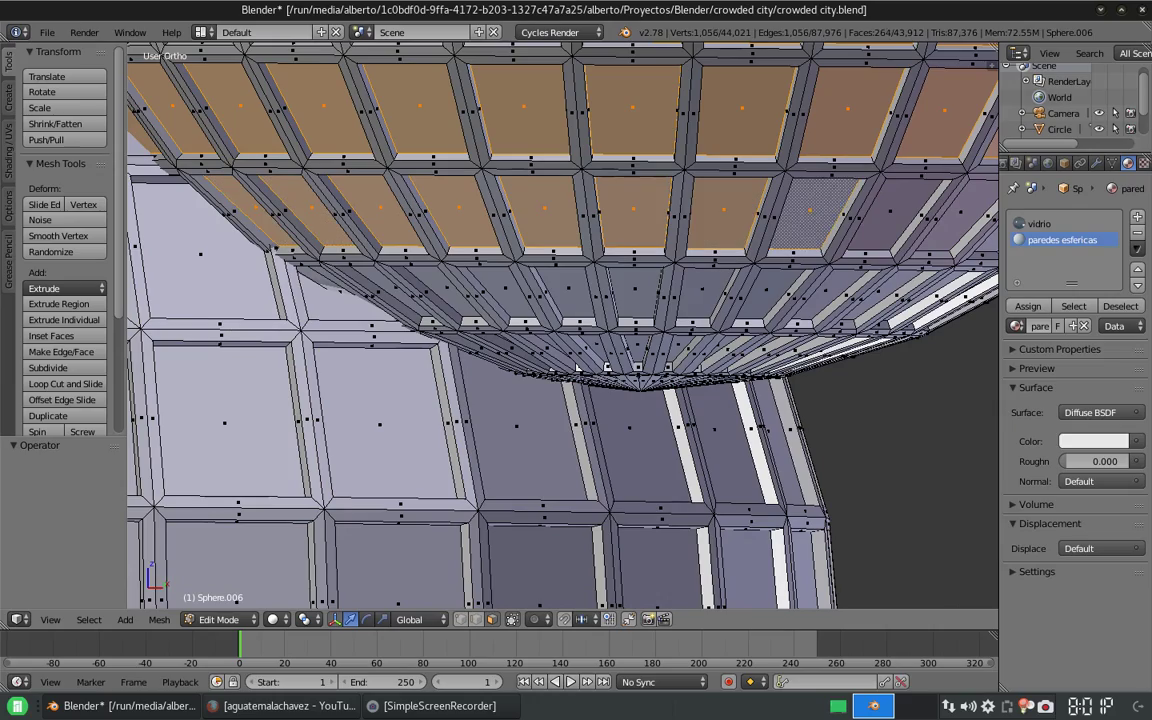
# - Box-select more dome faces while viewing the sphere's underside
pyautogui.moveTo(577, 368)
pyautogui.mouseDown(button='middle')
pyautogui.moveTo(590, 320)
pyautogui.moveTo(560, 300)
pyautogui.moveTo(560, 250)
pyautogui.moveTo(560, 320)
pyautogui.mouseUp(button='middle')
pyautogui.scroll(3, 560, 300)
pyautogui.moveTo(250, 100)
pyautogui.mouseDown()
pyautogui.moveTo(700, 130)
pyautogui.moveTo(640, 320)
pyautogui.moveTo(350, 470)
pyautogui.moveTo(520, 480)
pyautogui.mouseUp()
pyautogui.scroll(-3, 520, 330)
pyautogui.moveTo(540, 300)
pyautogui.mouseDown(button='middle')
pyautogui.moveTo(470, 330)
pyautogui.moveTo(420, 400)
pyautogui.mouseUp(button='middle')
pyautogui.scroll(3, 395, 418)
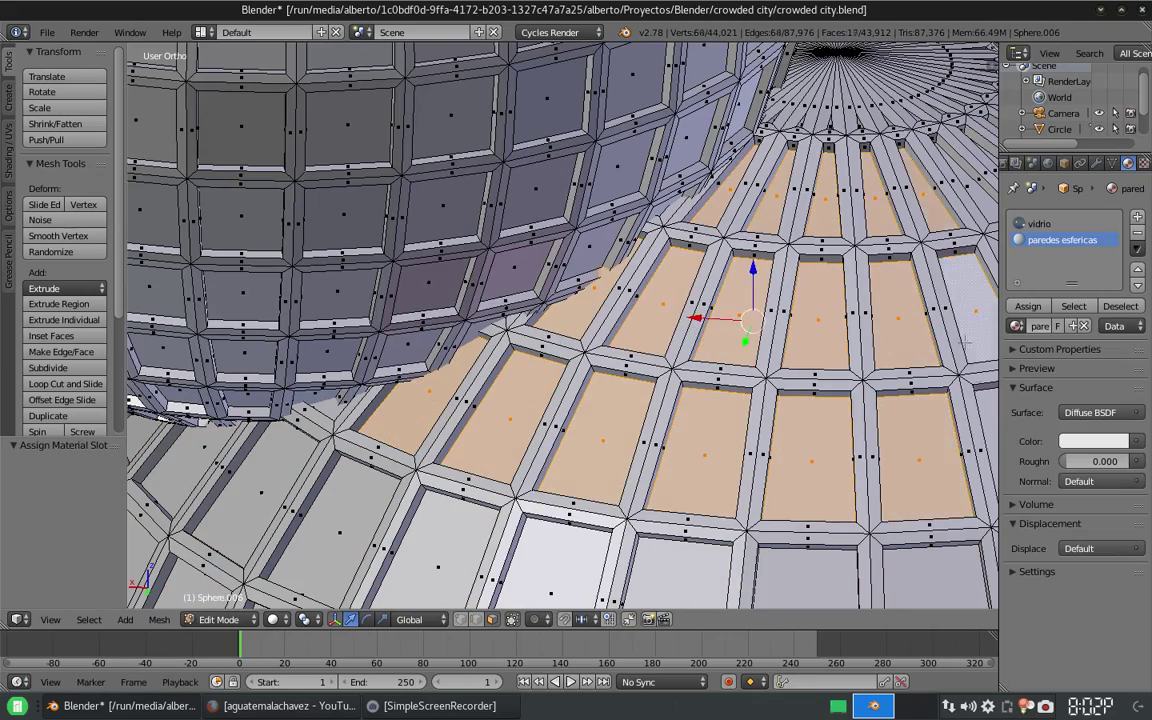
# - Add the remaining individual dome window faces to the selection
pyautogui.moveTo(965, 343); pyautogui.dragTo(600, 280, button='middle')
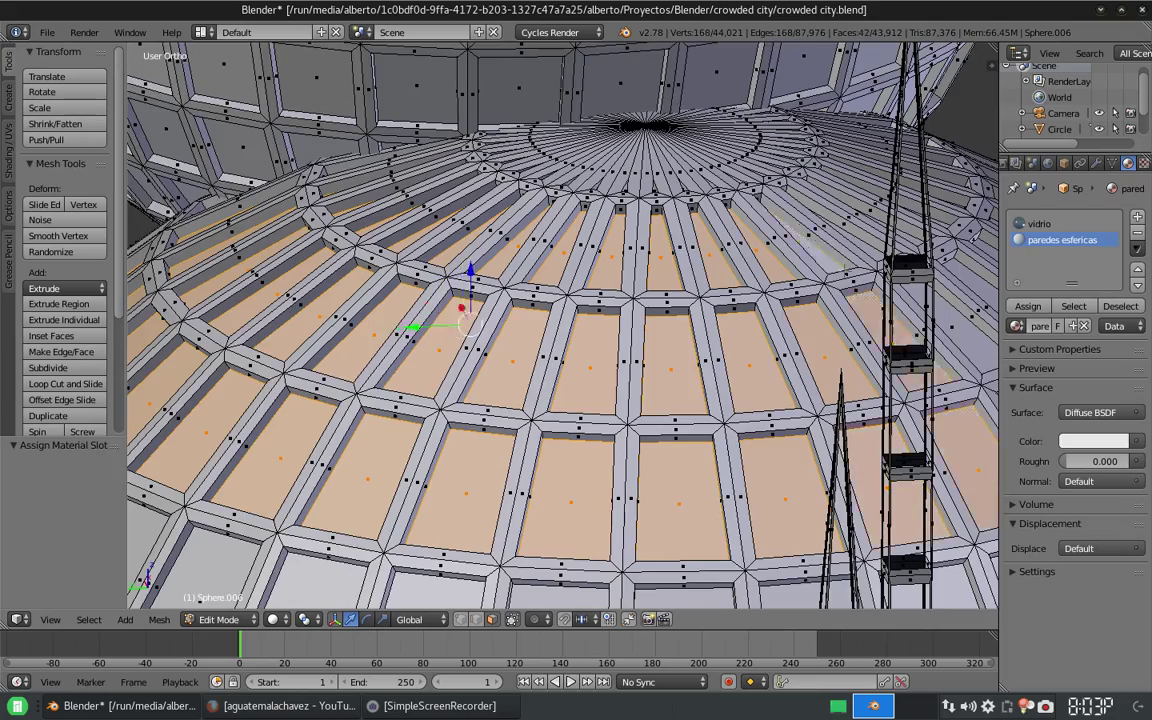
pyautogui.moveTo(955, 436); pyautogui.dragTo(650, 420, button='middle')
pyautogui.keyDown('shift'); pyautogui.click(190, 466); pyautogui.keyUp('shift')
pyautogui.keyDown('shift'); pyautogui.click(393, 472); pyautogui.keyUp('shift')
pyautogui.keyDown('ctrl'); pyautogui.keyDown('shift'); pyautogui.click(635, 504); pyautogui.keyUp('shift'); pyautogui.keyUp('ctrl')
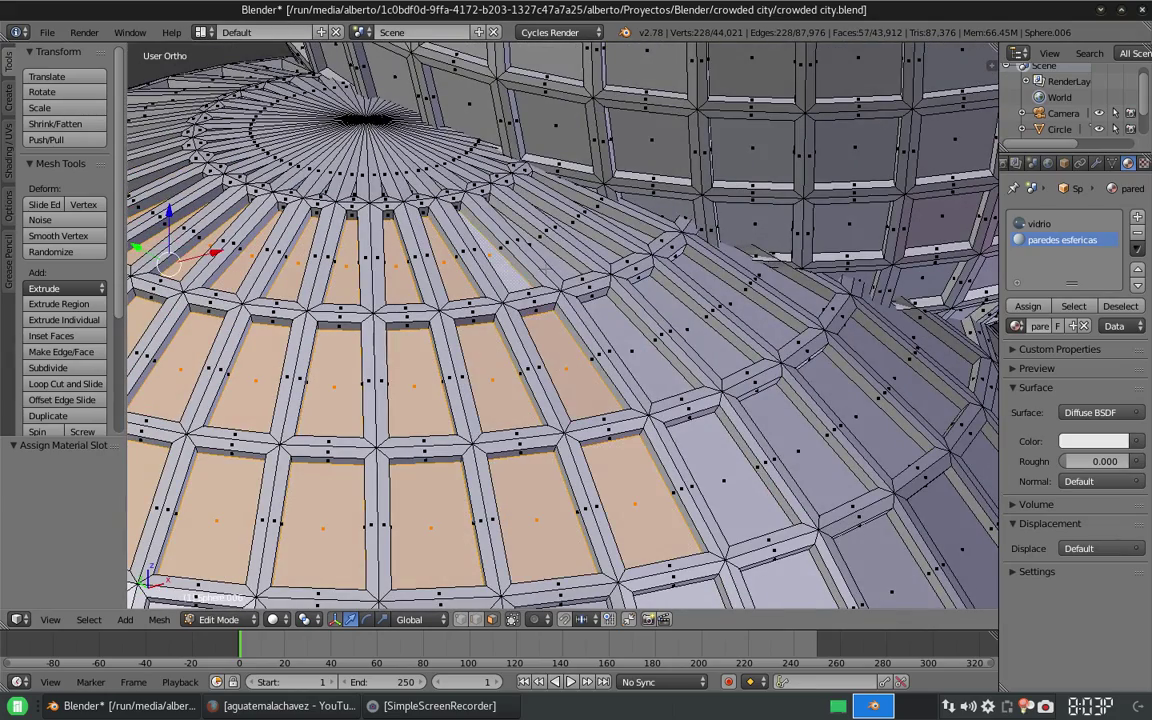
pyautogui.moveTo(600, 400); pyautogui.dragTo(528, 425, button='middle')
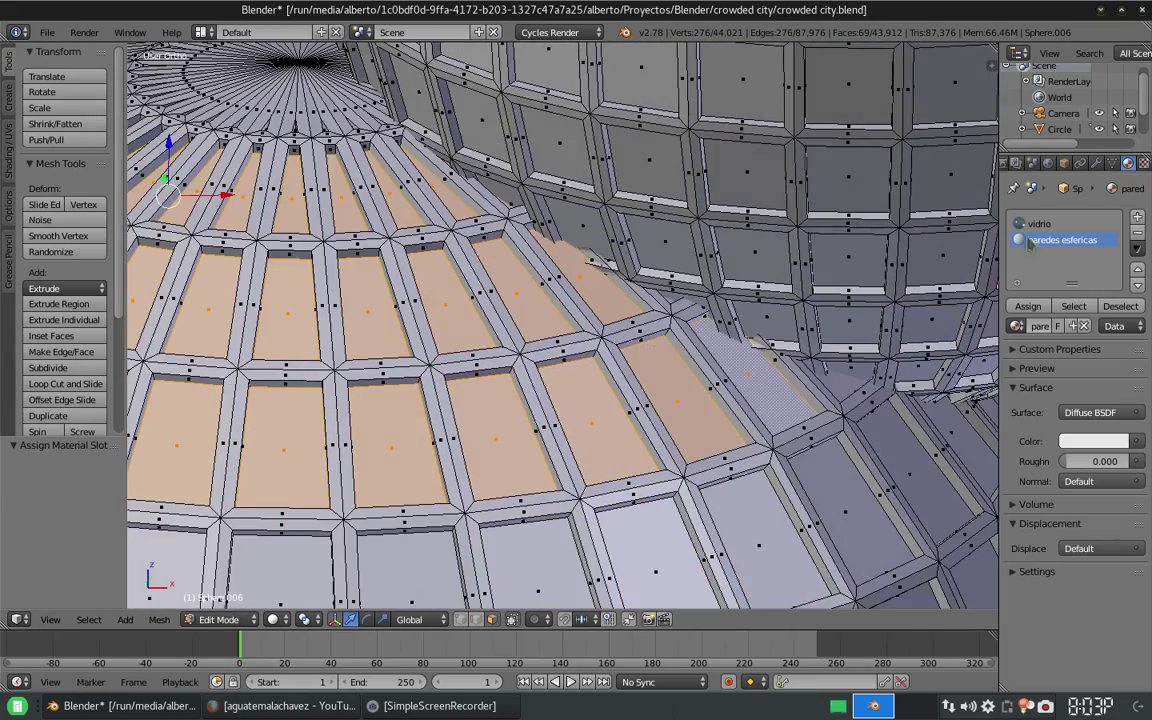
pyautogui.scroll(-5, 528, 425)
pyautogui.press('Tab')
pyautogui.scroll(4, 528, 425)
pyautogui.press('Tab')
# - Grow the selection with Select Similar and inspect the selected ring from below
pyautogui.hotkey('shift', 'g')
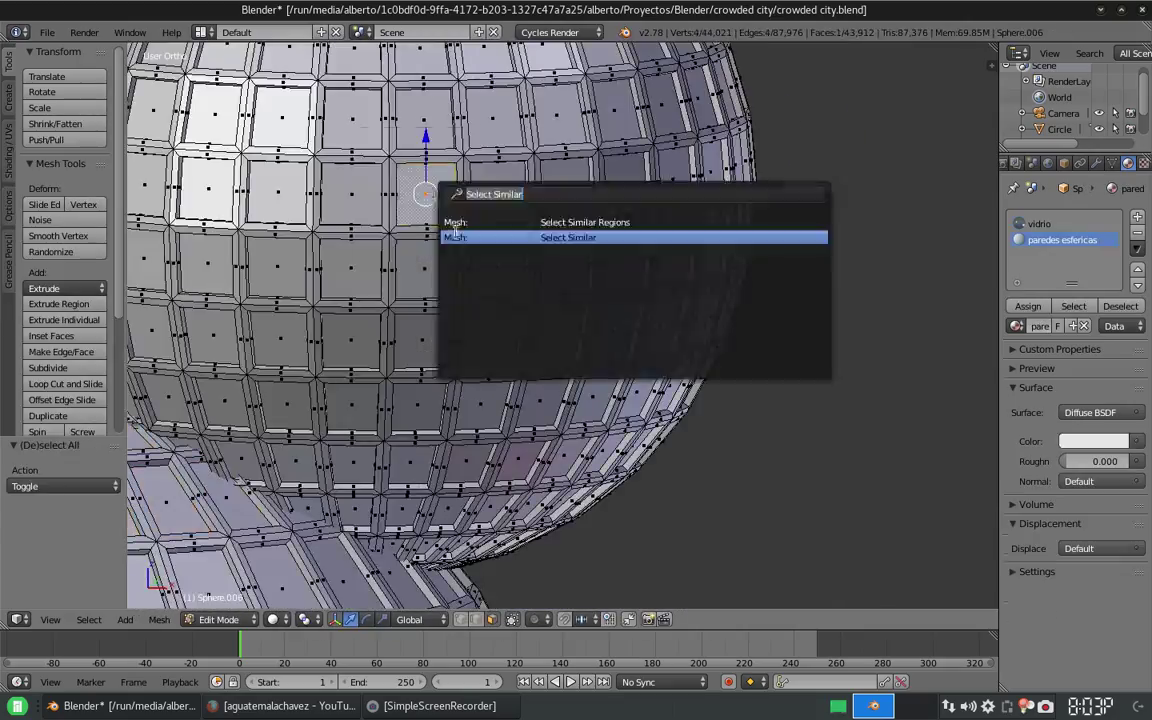
pyautogui.click(470, 236)
pyautogui.scroll(-3, 560, 325)
pyautogui.scroll(-4, 560, 325)
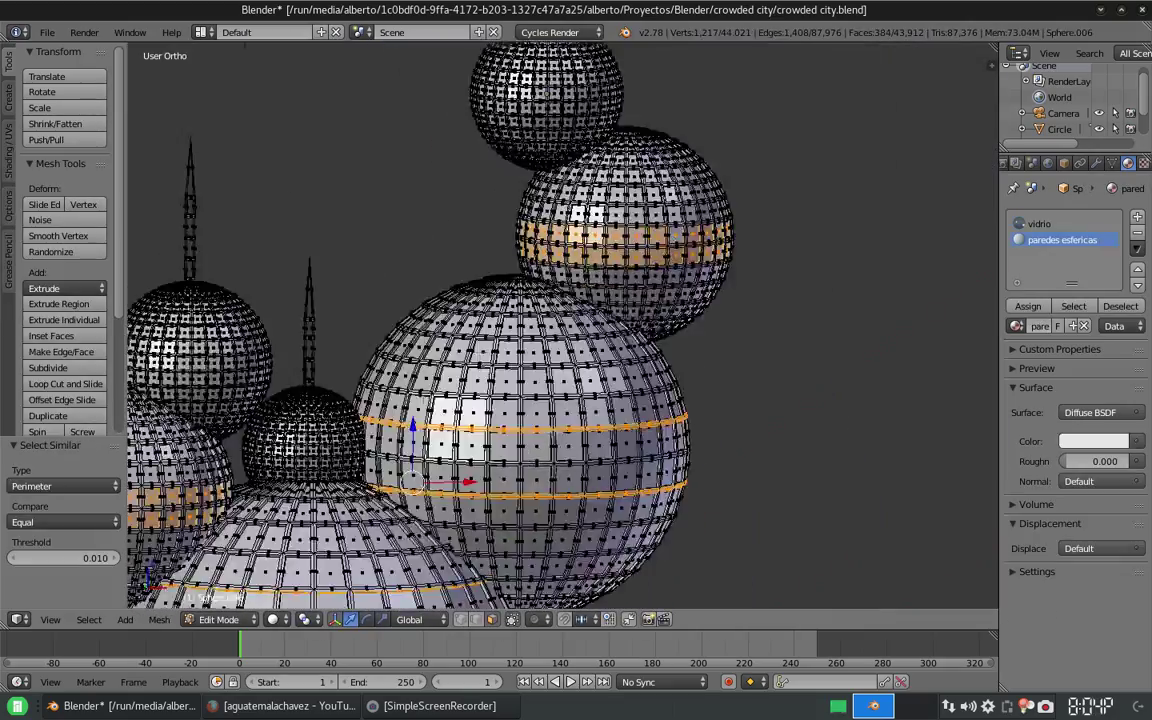
pyautogui.scroll(2, 560, 325)
pyautogui.moveTo(789, 265)
pyautogui.mouseDown(button='middle')
pyautogui.moveTo(574, 265)
pyautogui.moveTo(257, 428)
pyautogui.mouseUp(button='middle')
pyautogui.scroll(5, 574, 265)
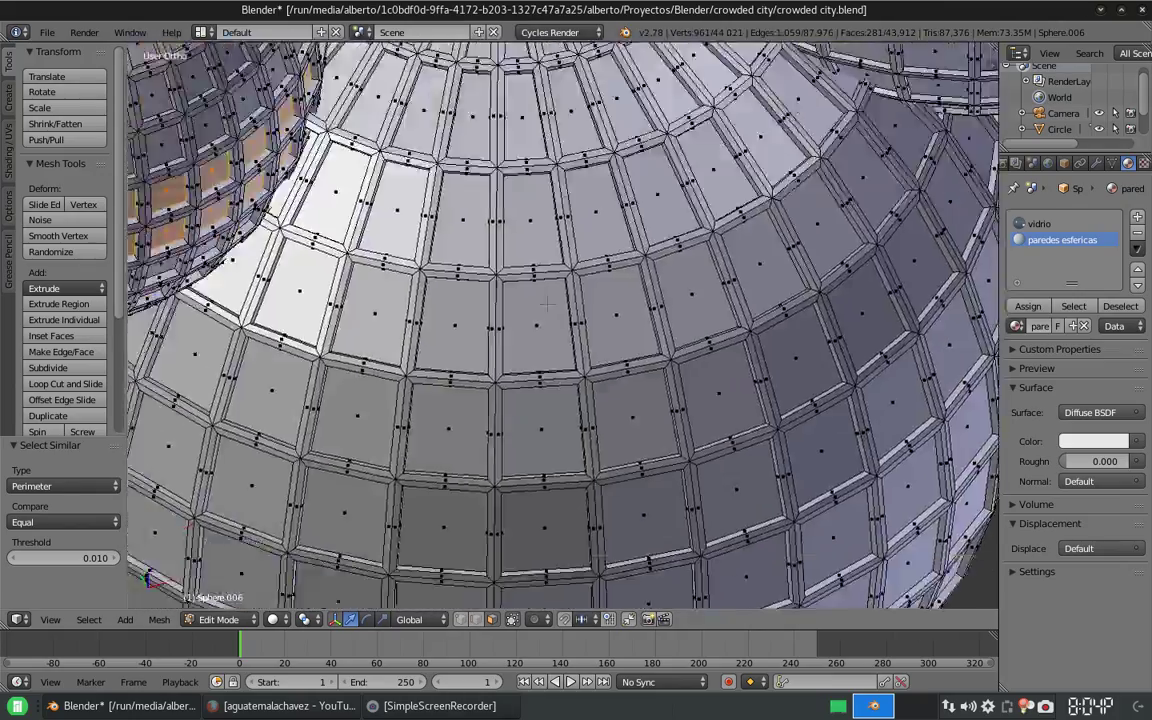
pyautogui.moveTo(951, 410); pyautogui.dragTo(240, 421, button='middle')
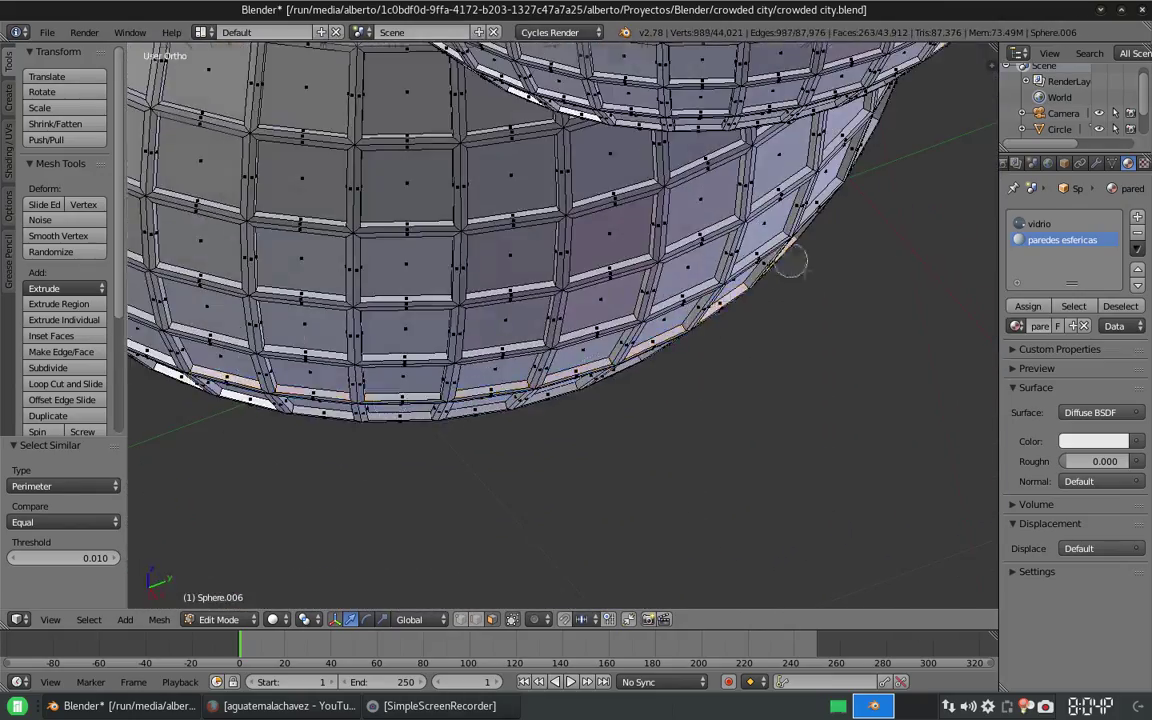
# - Assign the vidrio glass material to the selected window faces
pyautogui.moveTo(560, 330); pyautogui.dragTo(430, 280, button='middle')
pyautogui.scroll(-5, 560, 330)
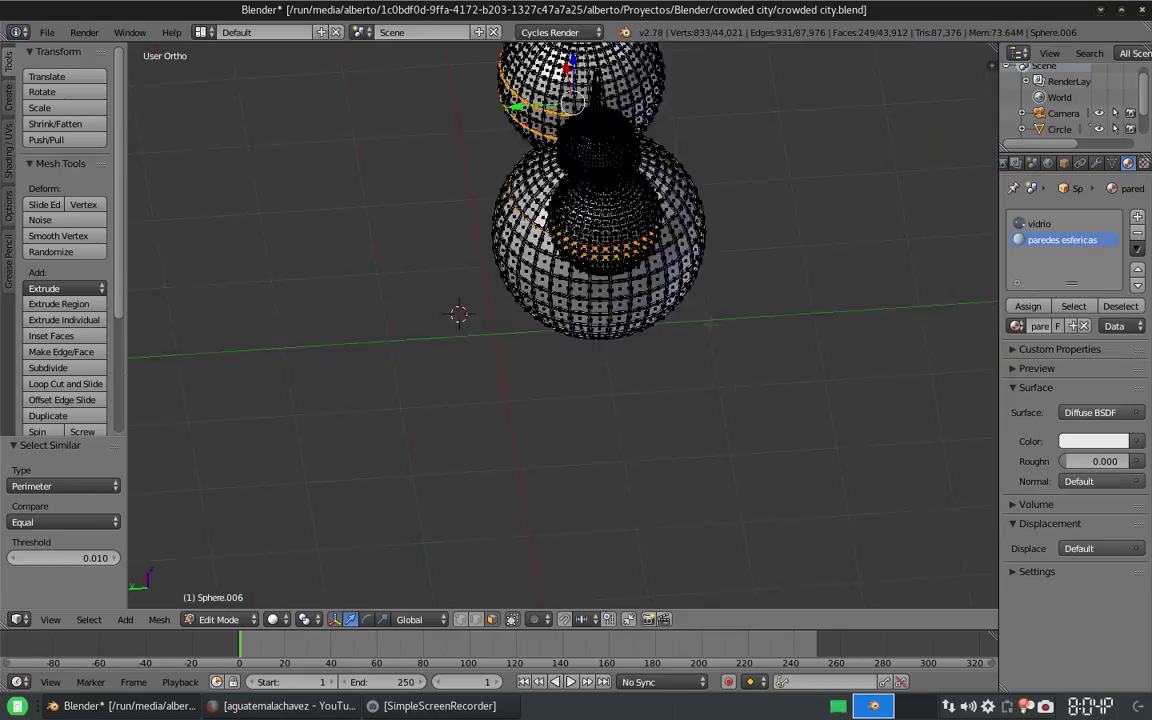
pyautogui.scroll(5, 598, 240)
pyautogui.scroll(-4, 598, 240)
pyautogui.scroll(5, 598, 240)
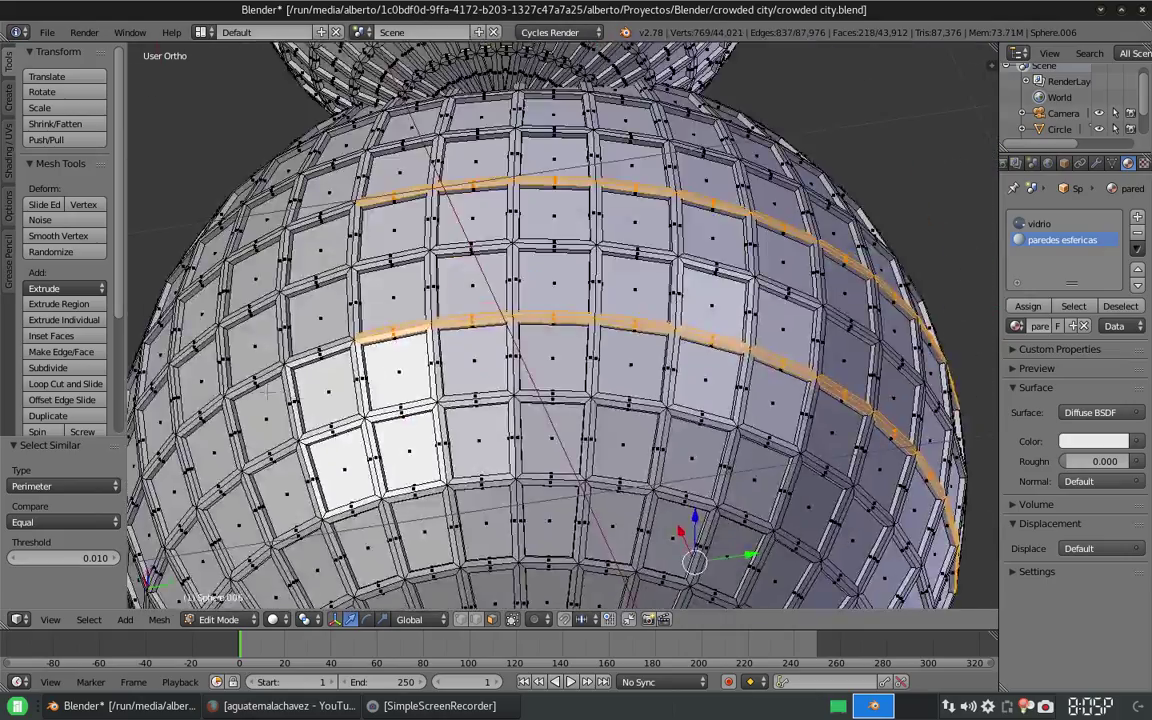
pyautogui.moveTo(268, 393); pyautogui.dragTo(113, 450, button='middle')
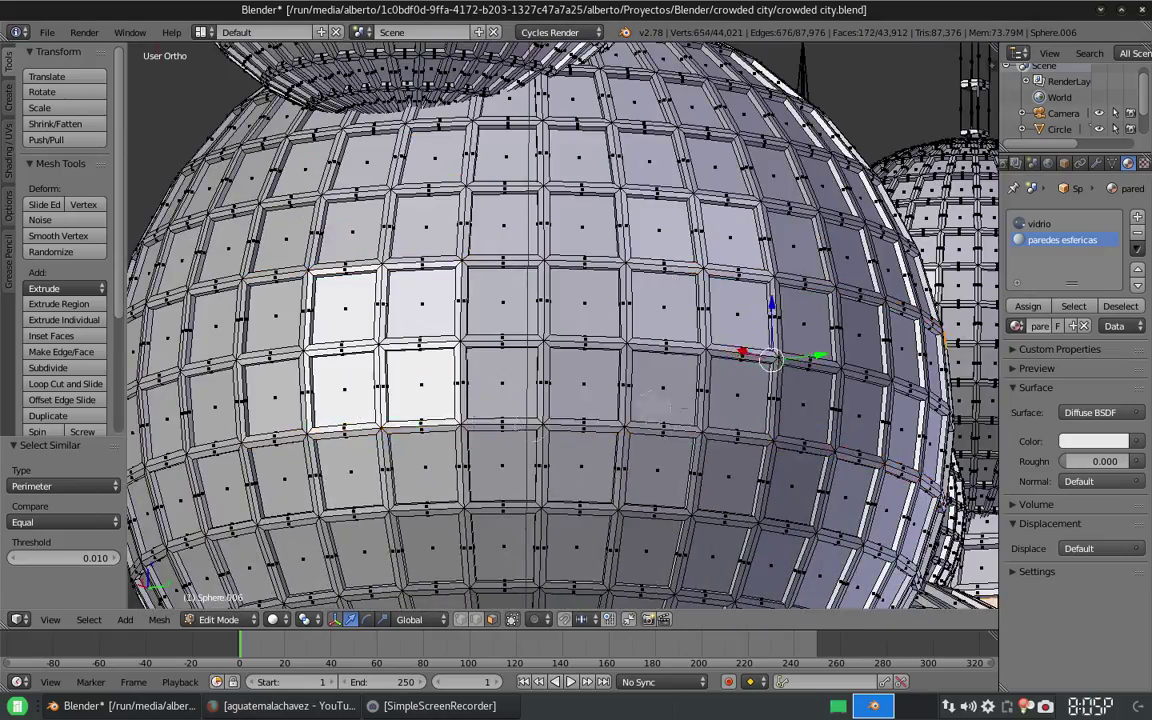
pyautogui.moveTo(530, 428); pyautogui.dragTo(507, 263, button='middle')
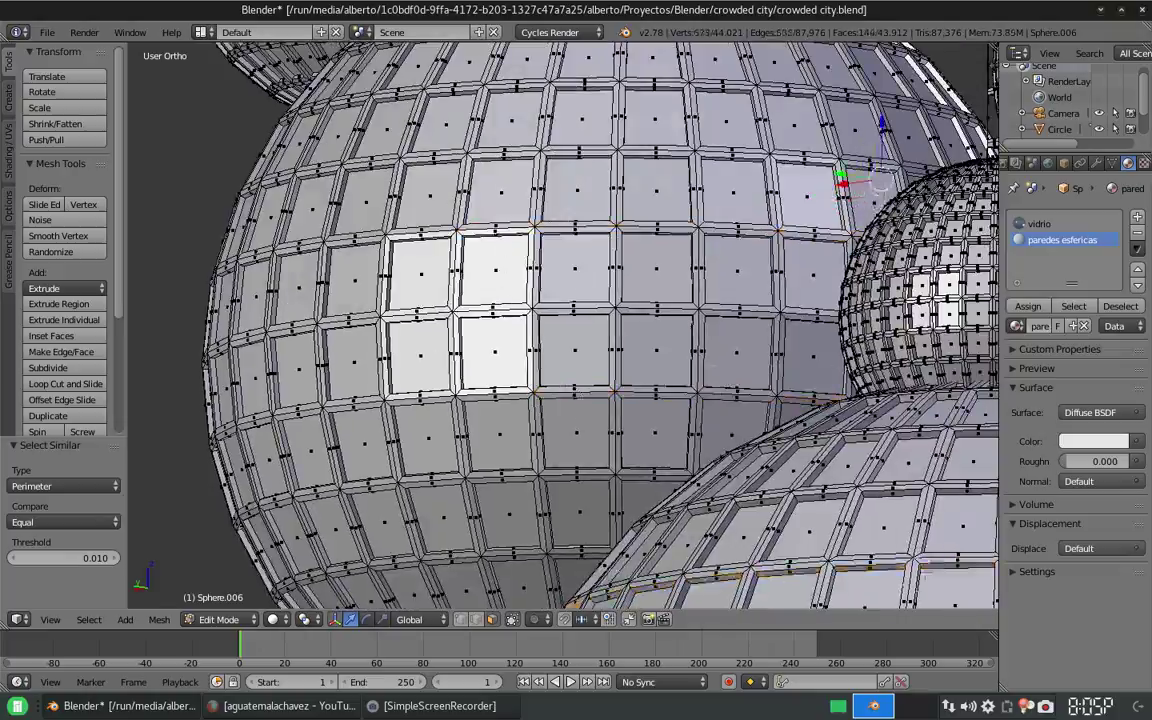
pyautogui.moveTo(600, 265)
pyautogui.mouseDown(button='middle')
pyautogui.moveTo(560, 220)
pyautogui.moveTo(560, 255)
pyautogui.moveTo(520, 330)
pyautogui.moveTo(500, 300)
pyautogui.moveTo(540, 260)
pyautogui.mouseUp(button='middle')
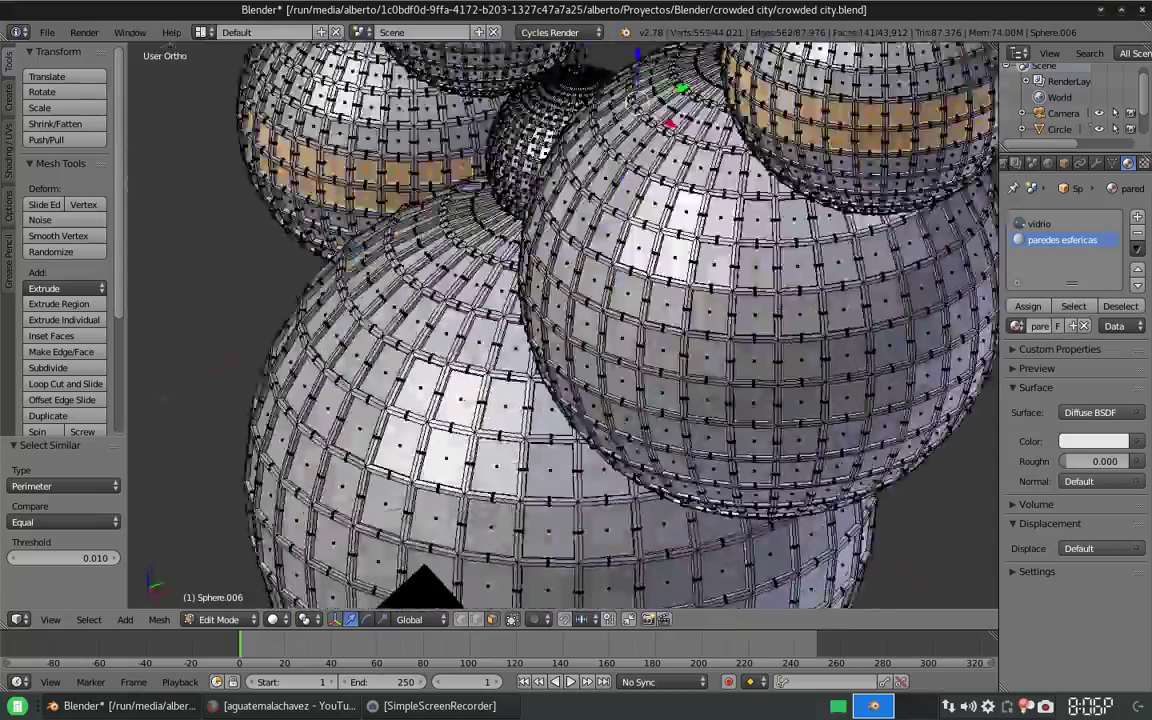
pyautogui.click(1040, 223)
pyautogui.click(1028, 306)
# - Preview Rendered shading, return to Solid, and undo a trial Select Similar
pyautogui.press('z')
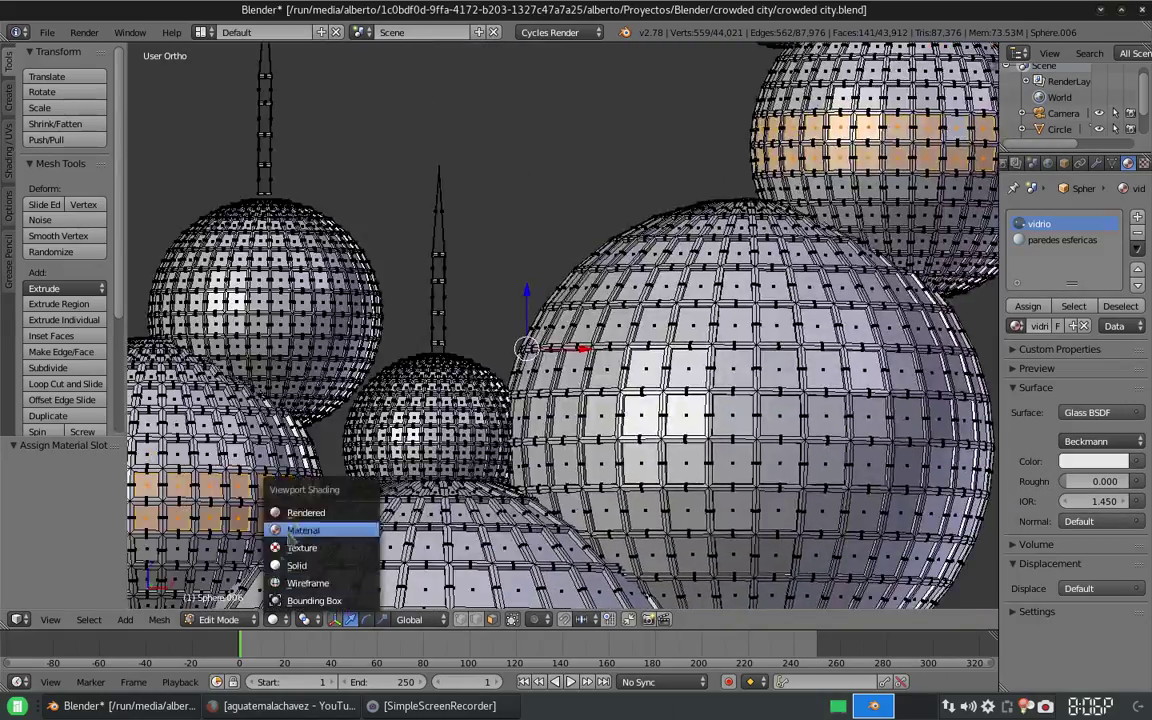
pyautogui.click(306, 512)
pyautogui.click(272, 619)
pyautogui.click(297, 565)
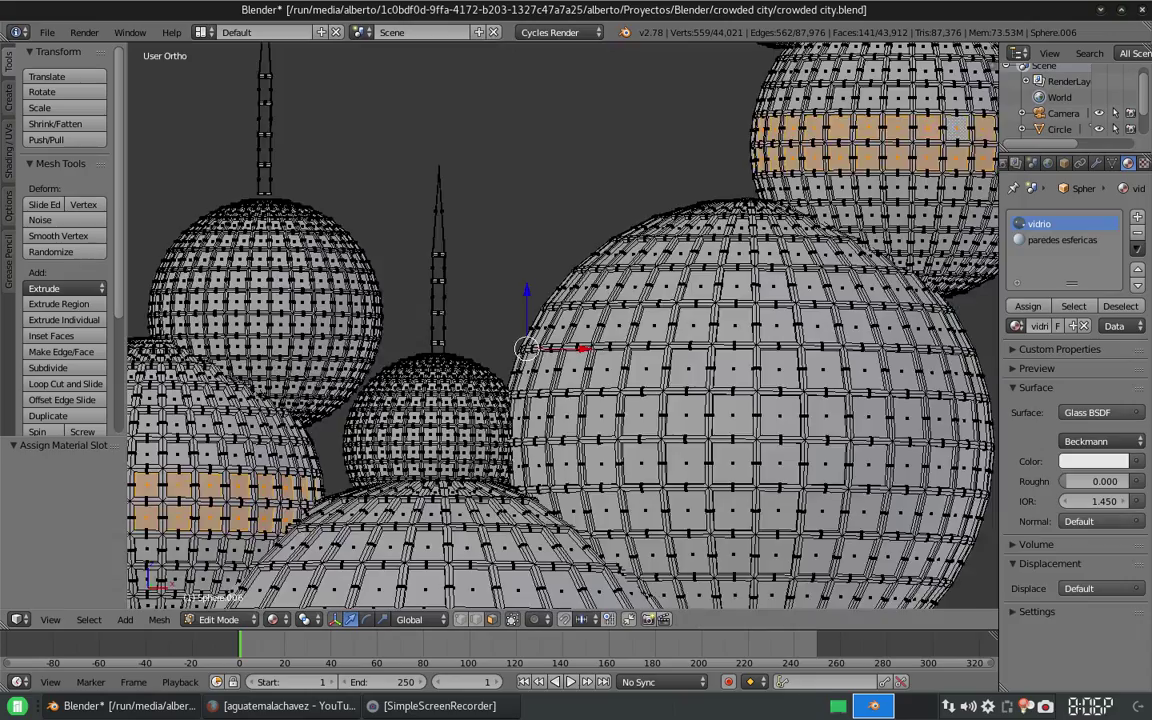
pyautogui.scroll(5, 635, 261)
pyautogui.hotkey('shift', 'g')
pyautogui.click(600, 183)
pyautogui.hotkey('ctrl', 'z')
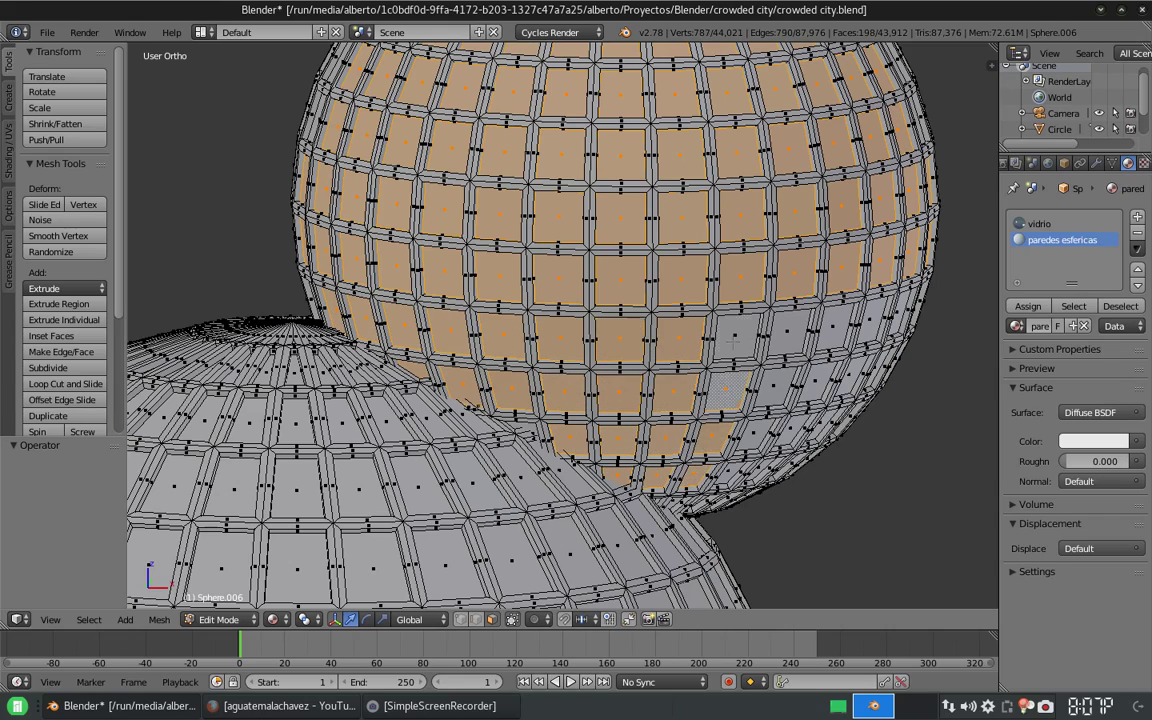
# - Add window panes around another sphere to the selection
pyautogui.moveTo(740, 110); pyautogui.dragTo(810, 104, button='middle')
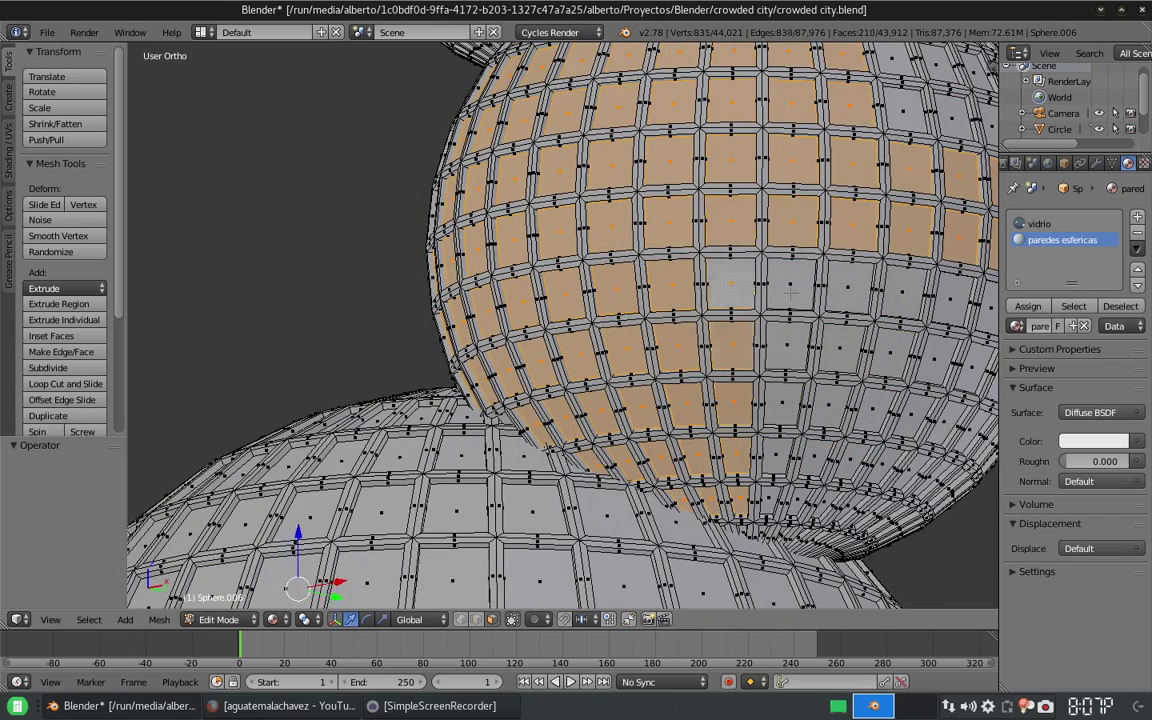
pyautogui.moveTo(866, 225); pyautogui.dragTo(537, 338, button='middle')
pyautogui.keyDown('shift'); pyautogui.rightClick(537, 338); pyautogui.keyUp('shift')
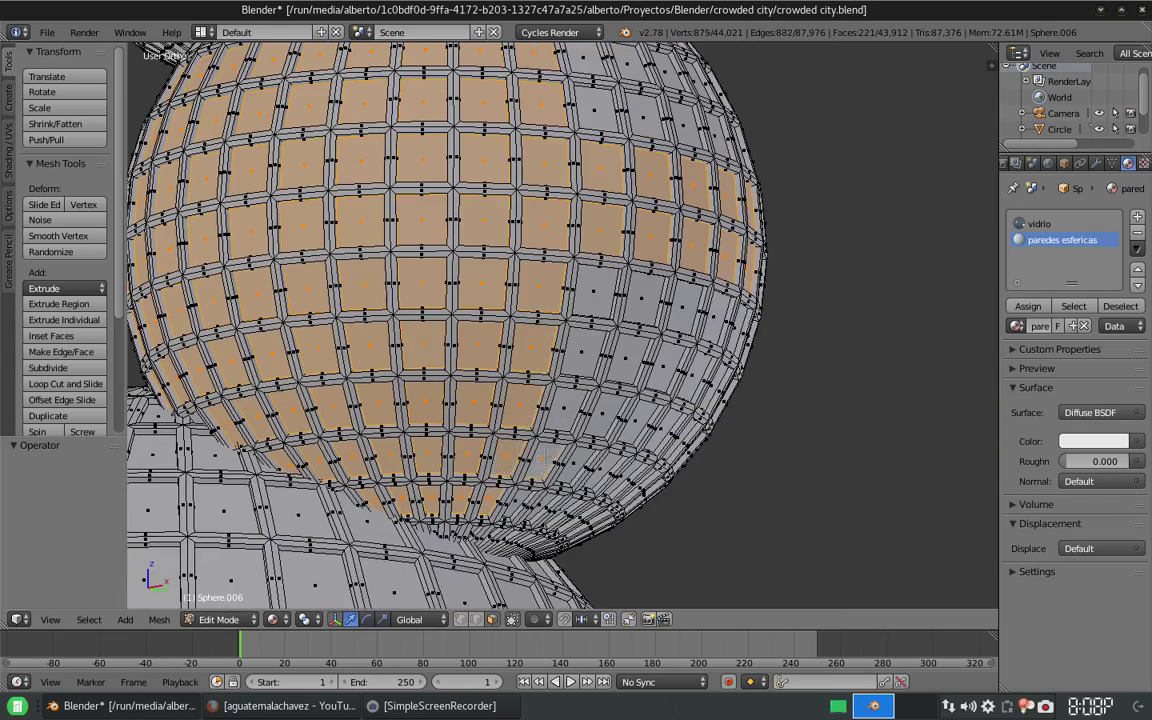
pyautogui.moveTo(545, 457); pyautogui.dragTo(500, 500, button='middle')
pyautogui.keyDown('shift'); pyautogui.rightClick(500, 500); pyautogui.keyUp('shift')
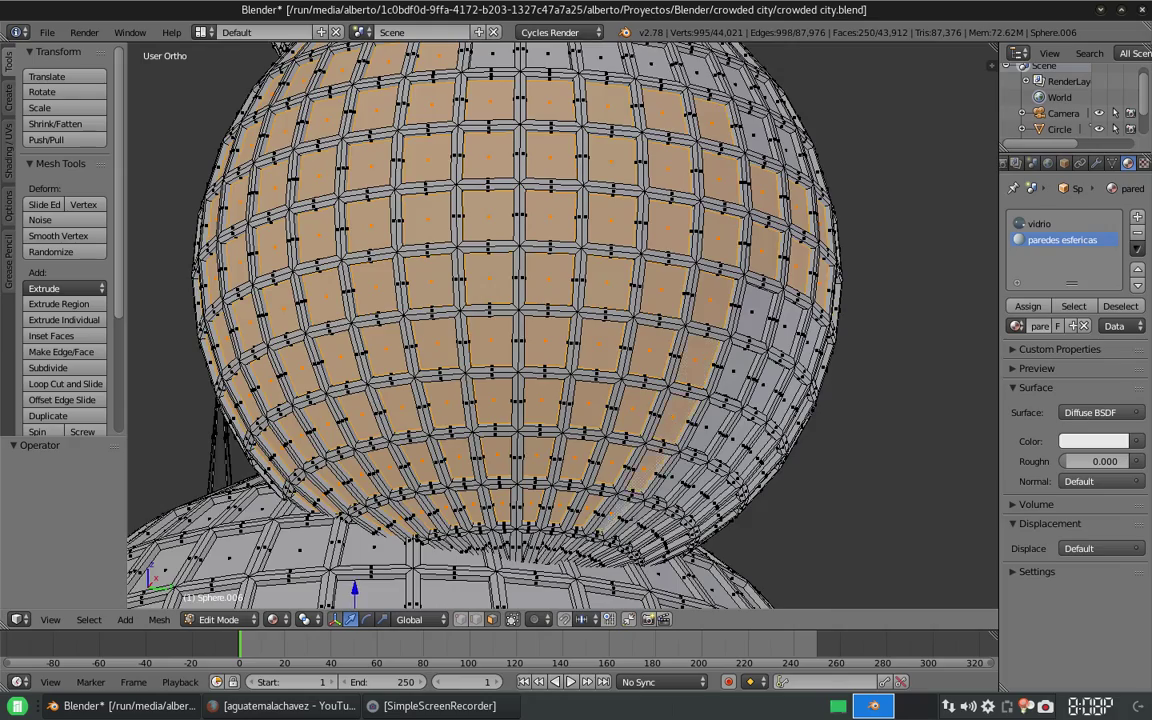
pyautogui.moveTo(500, 320); pyautogui.dragTo(640, 300, button='middle')
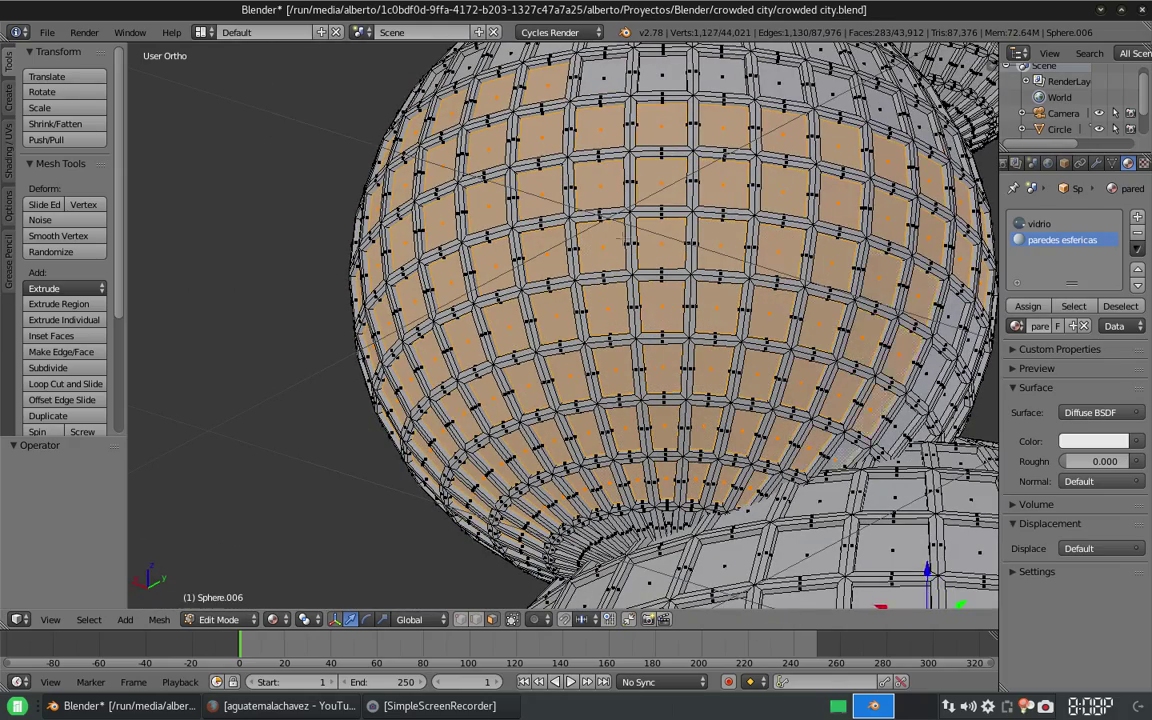
pyautogui.moveTo(560, 330); pyautogui.dragTo(512, 365, button='middle')
pyautogui.keyDown('shift'); pyautogui.rightClick(404, 84); pyautogui.keyUp('shift')
pyautogui.moveTo(570, 300); pyautogui.dragTo(575, 380, button='middle')
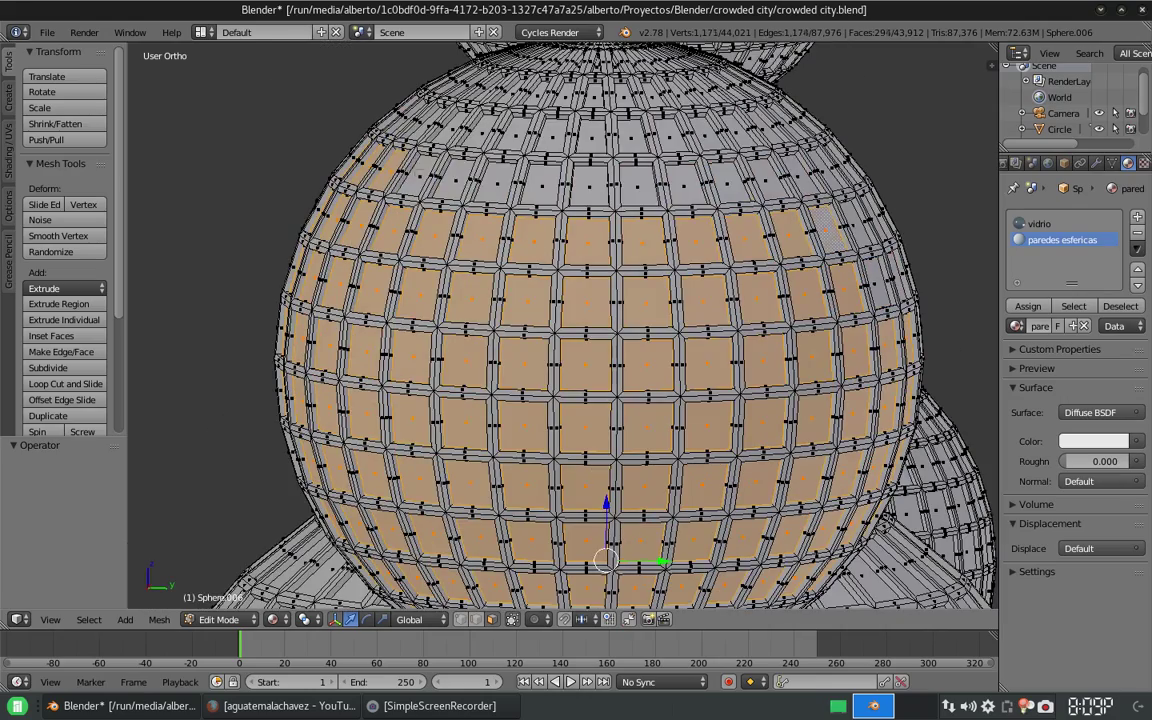
pyautogui.moveTo(730, 180); pyautogui.dragTo(590, 285, button='middle')
pyautogui.keyDown('shift'); pyautogui.rightClick(587, 283); pyautogui.keyUp('shift')
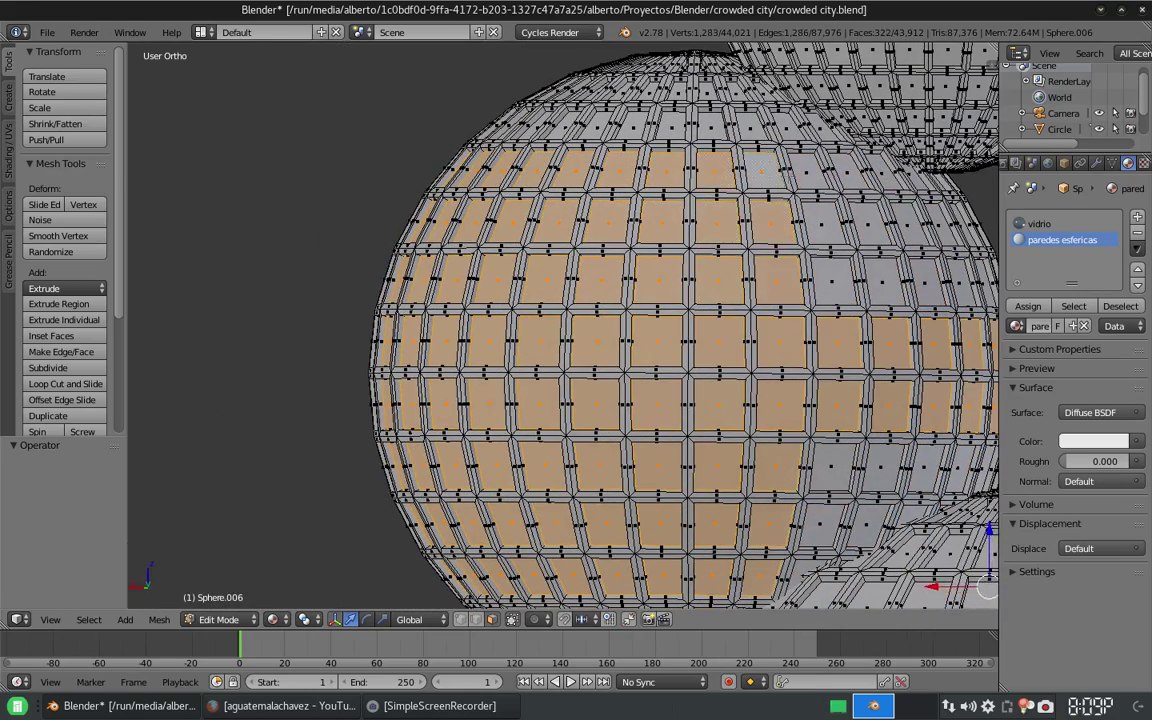
pyautogui.moveTo(600, 350); pyautogui.dragTo(520, 380, button='middle')
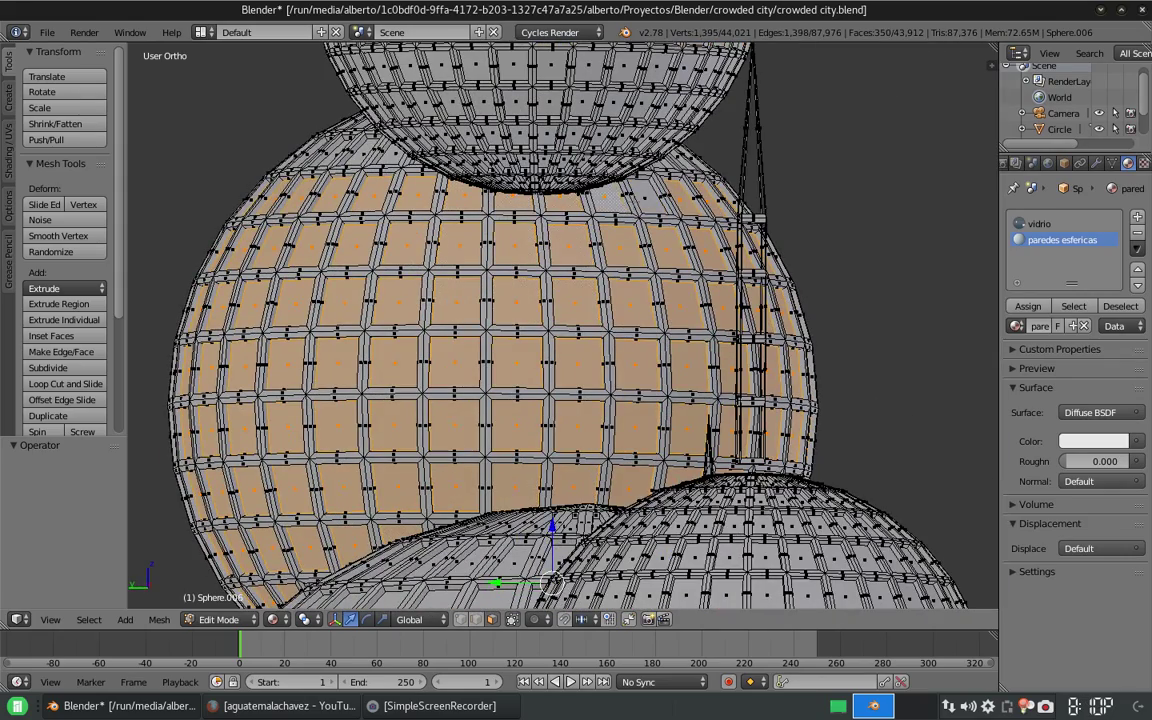
# - Assign the vidrio material to those panes and check them in Rendered shading
pyautogui.click(1040, 223)
pyautogui.scroll(-4, 560, 330)
pyautogui.click(873, 706)
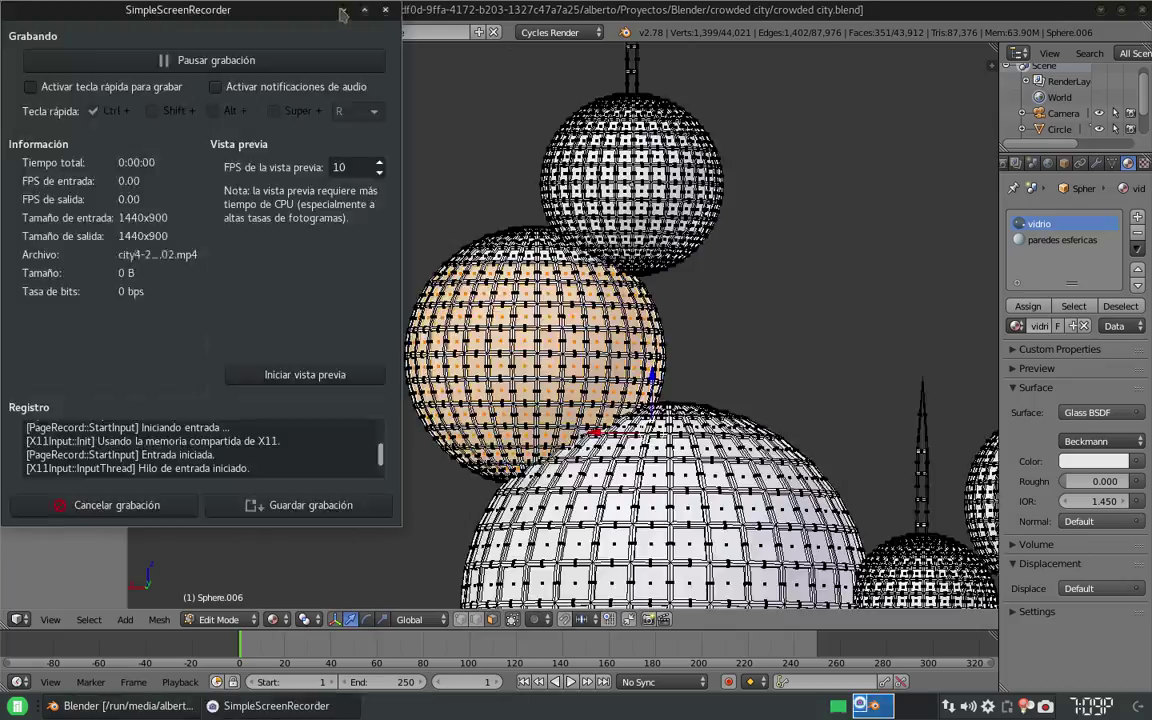
pyautogui.click(341, 10)
pyautogui.hotkey('shift', 'z')
pyautogui.click(272, 619)
pyautogui.click(300, 552)
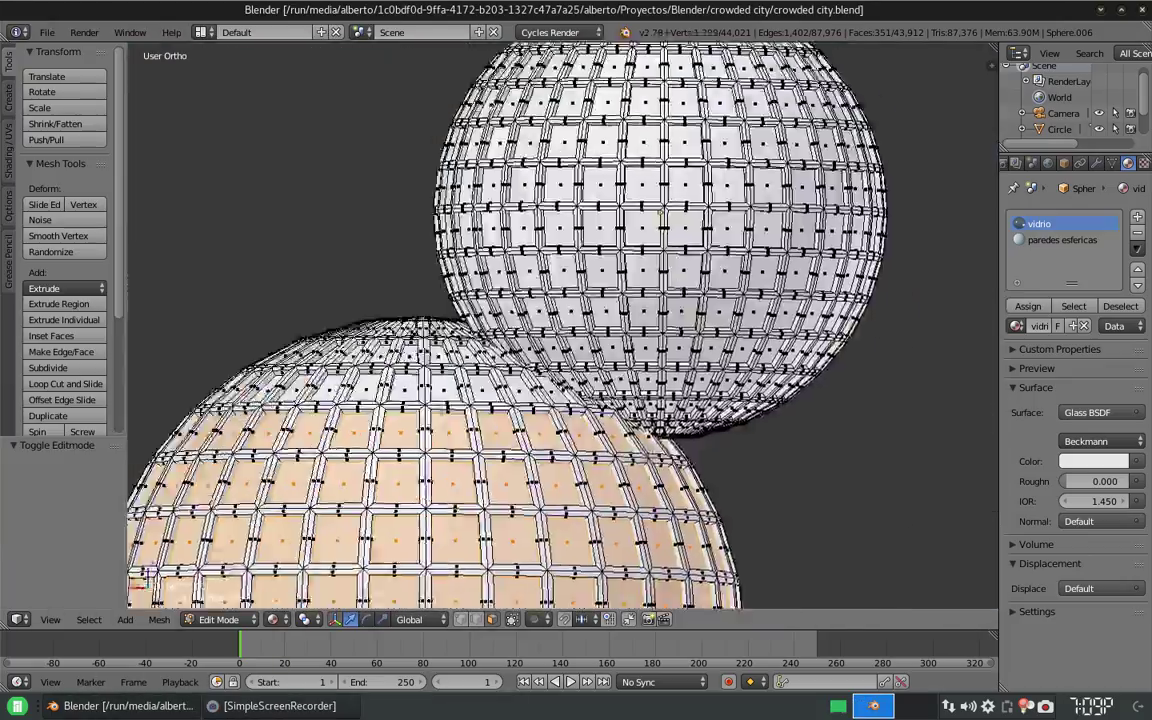
# - Begin selecting window panes along a ring of the lower sphere
pyautogui.rightClick(362, 403)
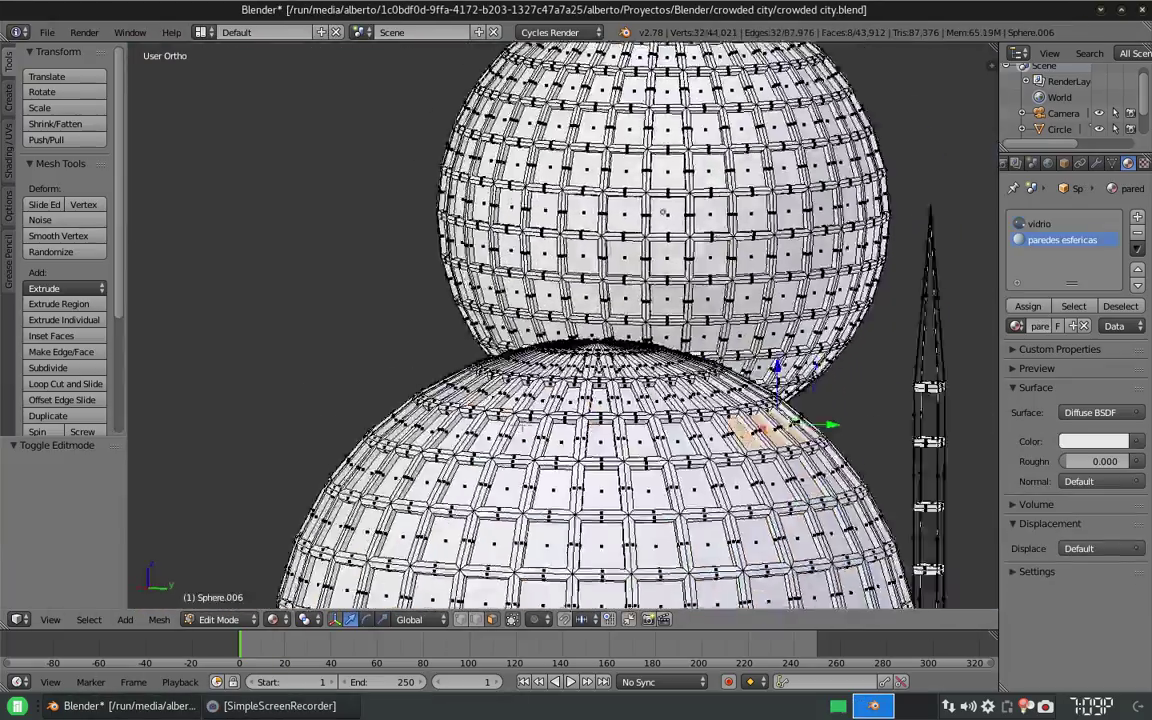
pyautogui.moveTo(377, 403); pyautogui.dragTo(672, 501, button='middle')
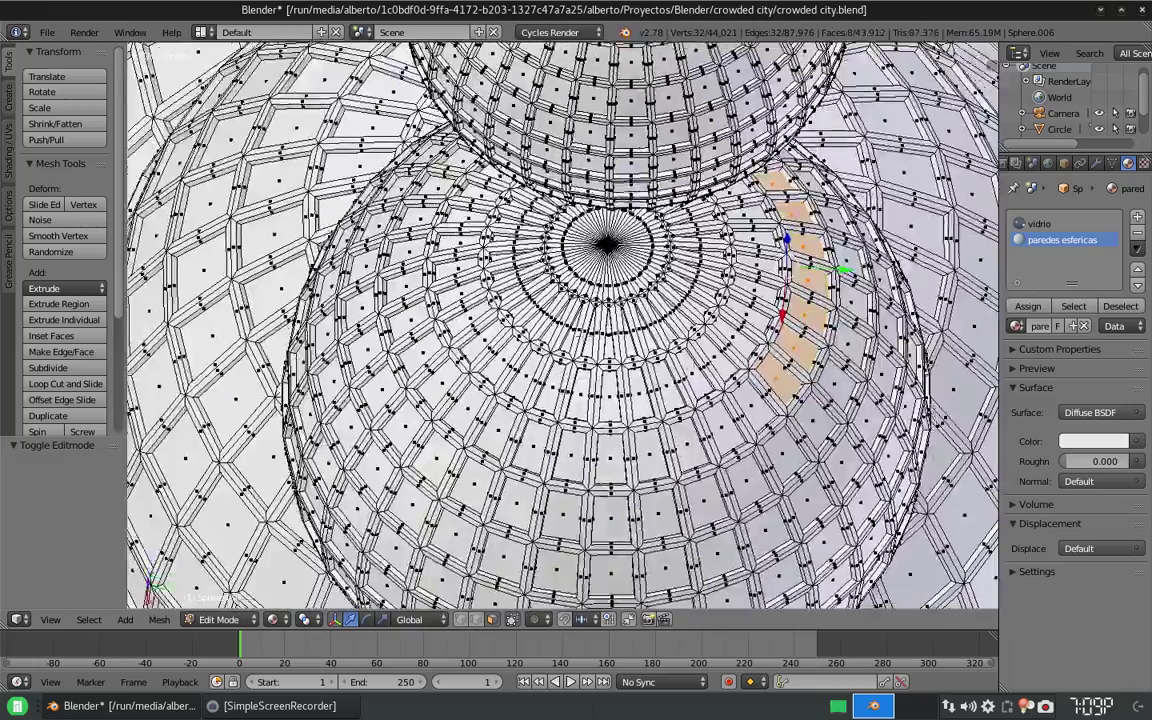
pyautogui.keyDown('ctrl'); pyautogui.rightClick(790, 475); pyautogui.keyUp('ctrl')
pyautogui.keyDown('ctrl'); pyautogui.rightClick(420, 440); pyautogui.keyUp('ctrl')
pyautogui.keyDown('ctrl'); pyautogui.rightClick(340, 318); pyautogui.keyUp('ctrl')
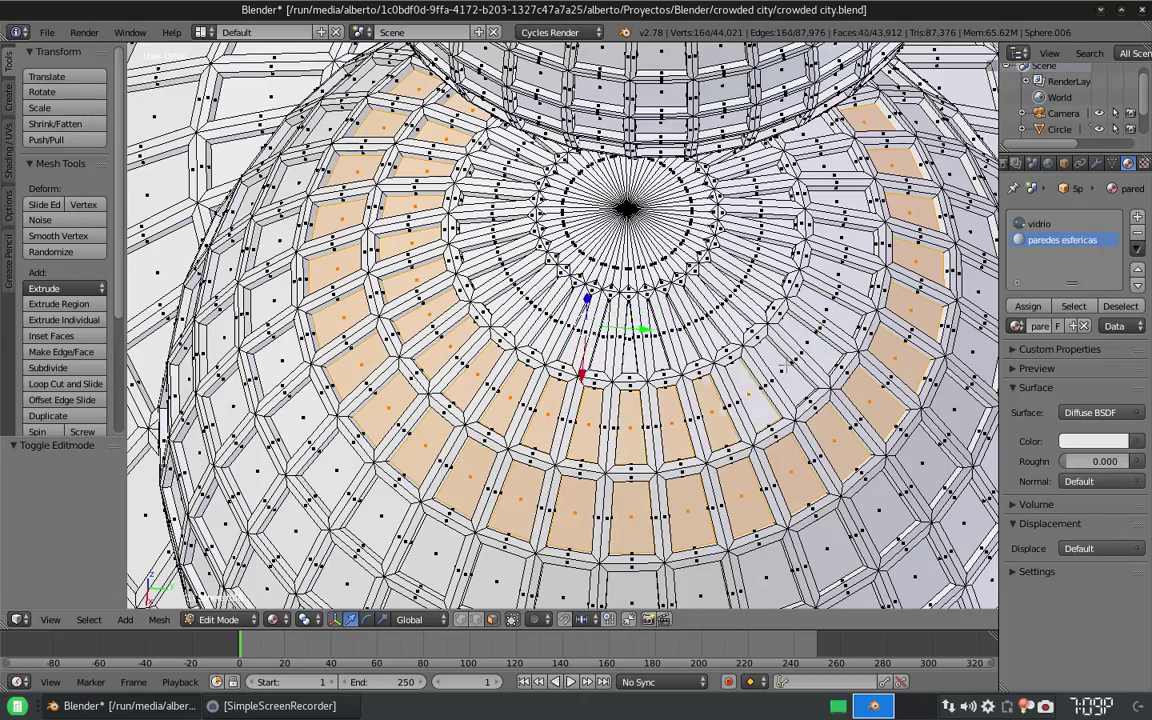
# - Assign the glass material to the selected window panes
pyautogui.scroll(-8, 560, 330)
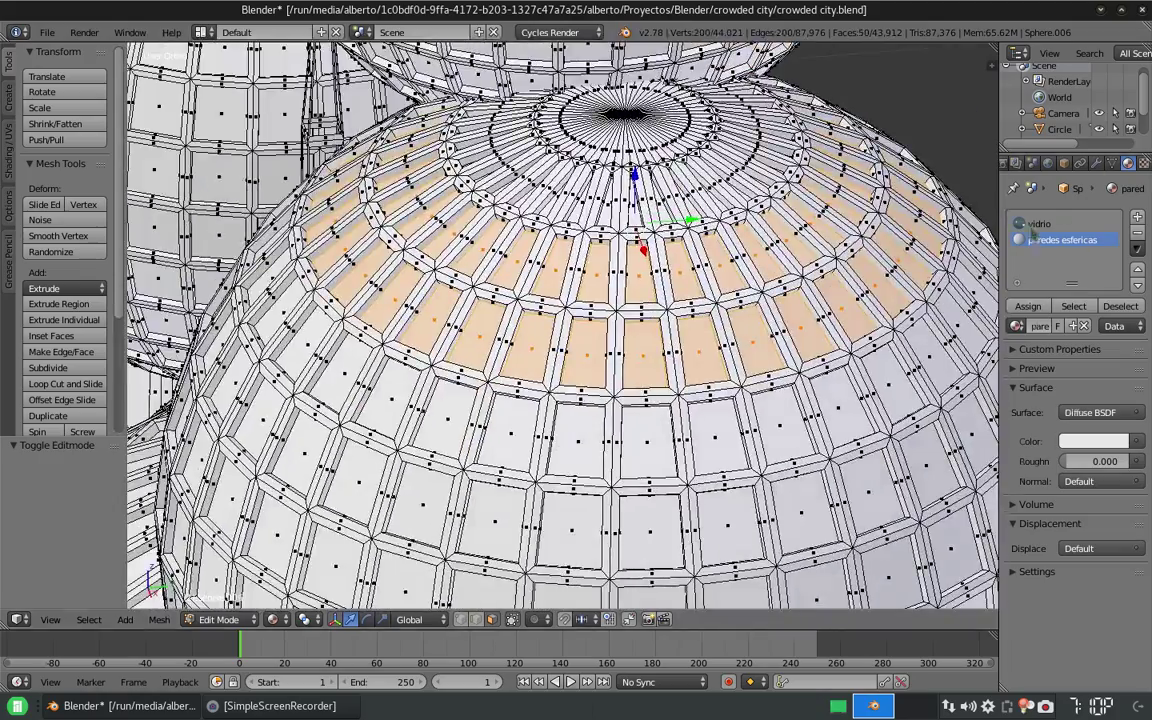
pyautogui.click(1039, 223)
pyautogui.click(1028, 305)
pyautogui.scroll(3, 560, 330)
# - Preview the glass in rendered shading, then return to solid shading in Edit Mode
pyautogui.hotkey('shift', 'z')
pyautogui.scroll(2, 560, 330)
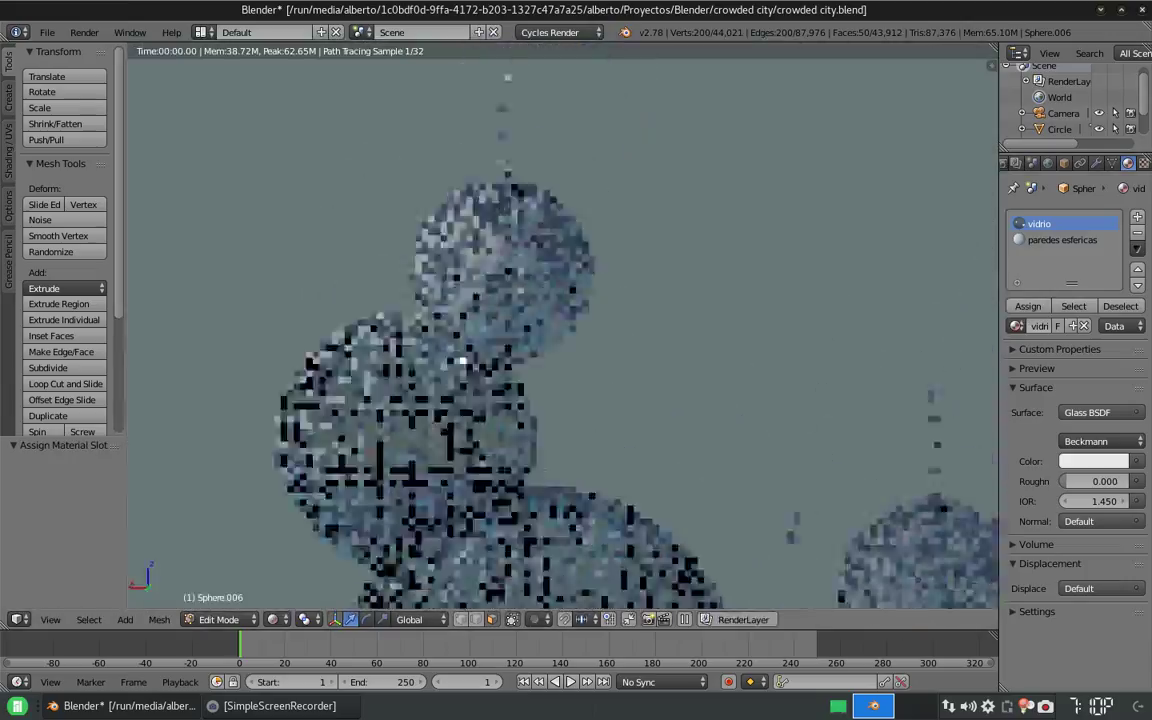
pyautogui.press('Tab')
pyautogui.scroll(2, 560, 330)
pyautogui.press('Tab')
pyautogui.click(289, 619)
pyautogui.click(290, 555)
# - Select the window panes row by row around the sphere, from the first through the fourth row
pyautogui.press('a')
pyautogui.scroll(3, 560, 318)
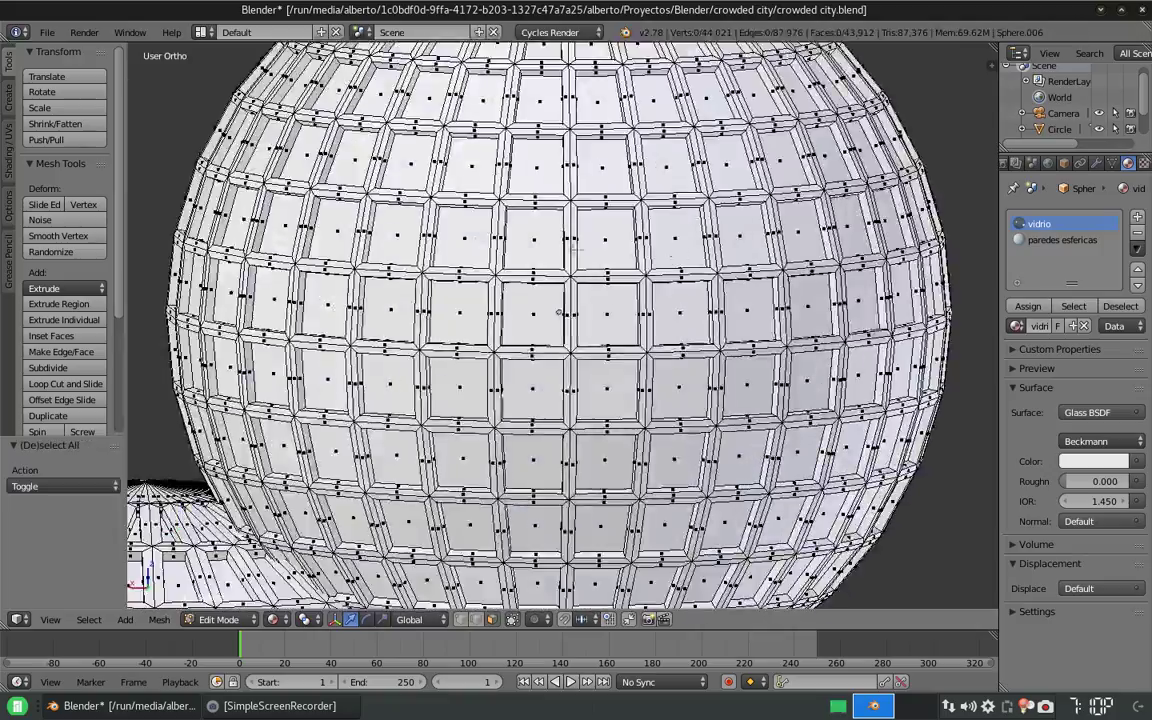
pyautogui.scroll(3, 560, 318)
pyautogui.click(539, 253)
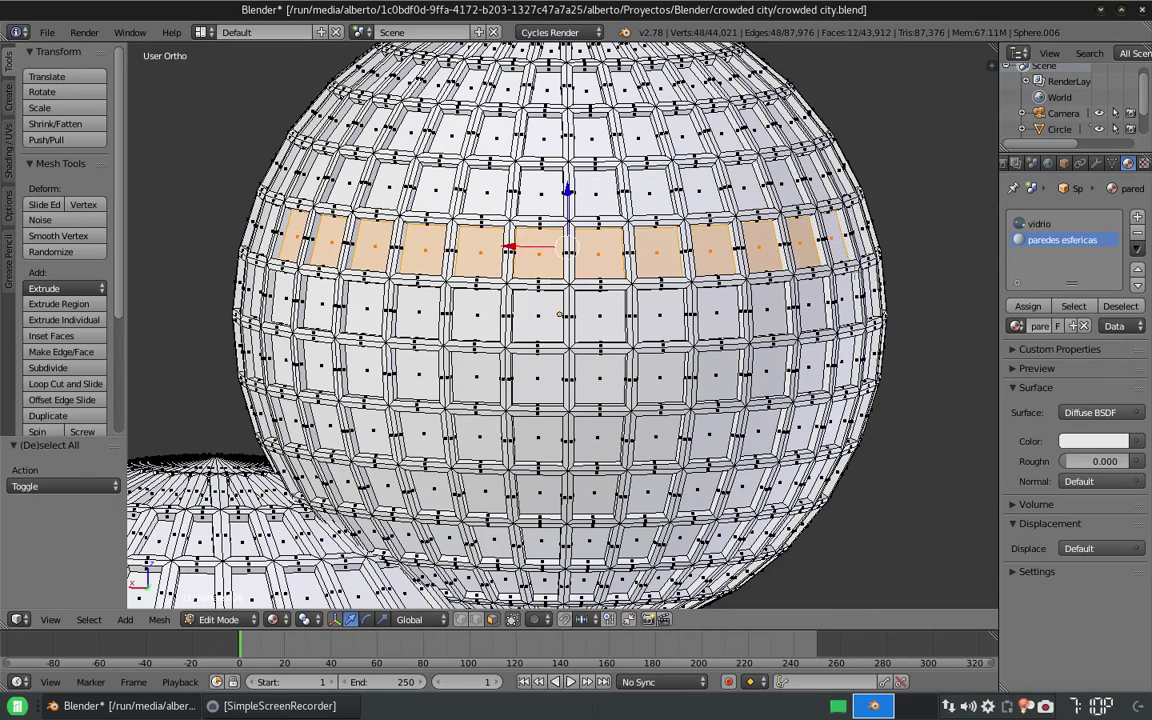
pyautogui.keyDown('ctrl'); pyautogui.rightClick(314, 302); pyautogui.keyUp('ctrl')
pyautogui.keyDown('ctrl'); pyautogui.rightClick(659, 377); pyautogui.keyUp('ctrl')
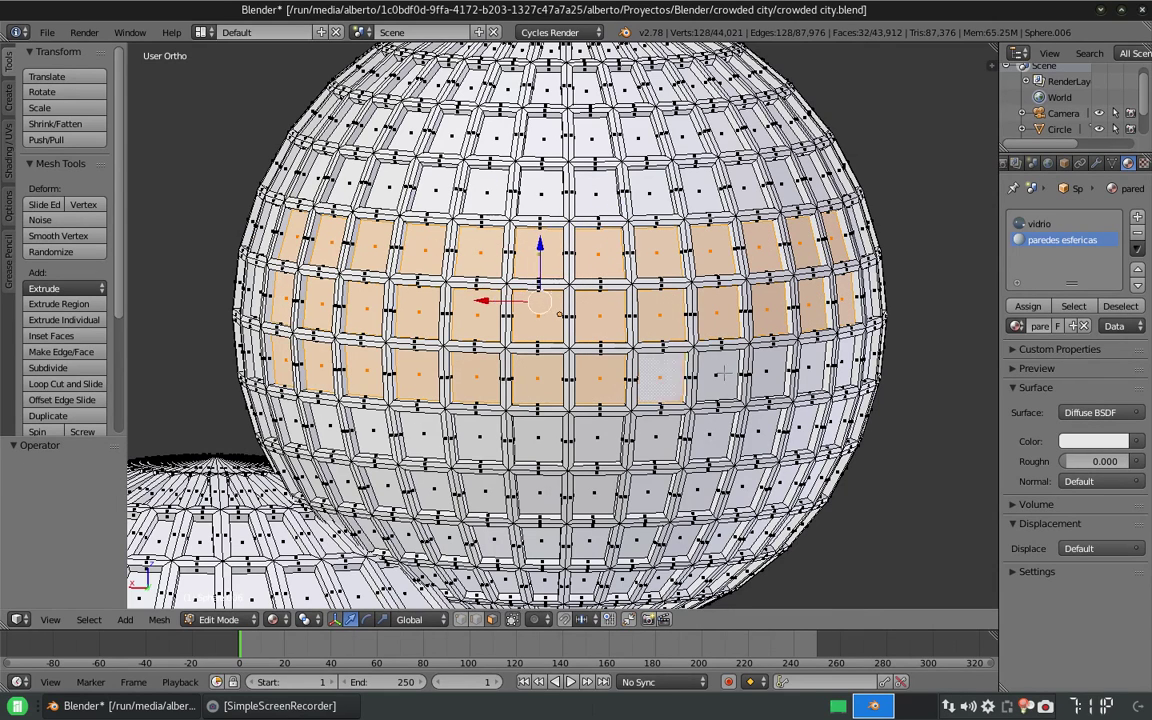
pyautogui.keyDown('ctrl'); pyautogui.rightClick(425, 435); pyautogui.keyUp('ctrl')
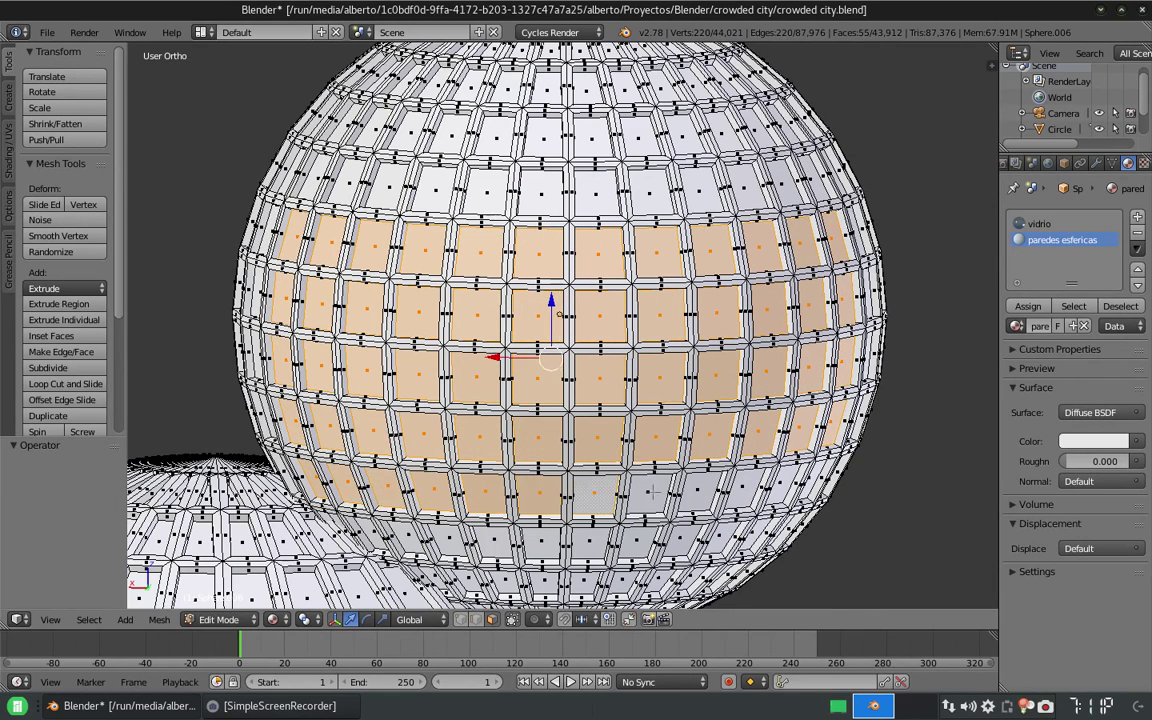
pyautogui.keyDown('ctrl'); pyautogui.rightClick(444, 488); pyautogui.keyUp('ctrl')
# - Bring the unselected side of the sphere into view and select panes down a column
pyautogui.moveTo(520, 400)
pyautogui.keyDown('shift'); pyautogui.mouseDown(button='middle')
pyautogui.moveTo(489, 204)
pyautogui.moveTo(573, 561)
pyautogui.mouseUp(button='middle'); pyautogui.keyUp('shift')
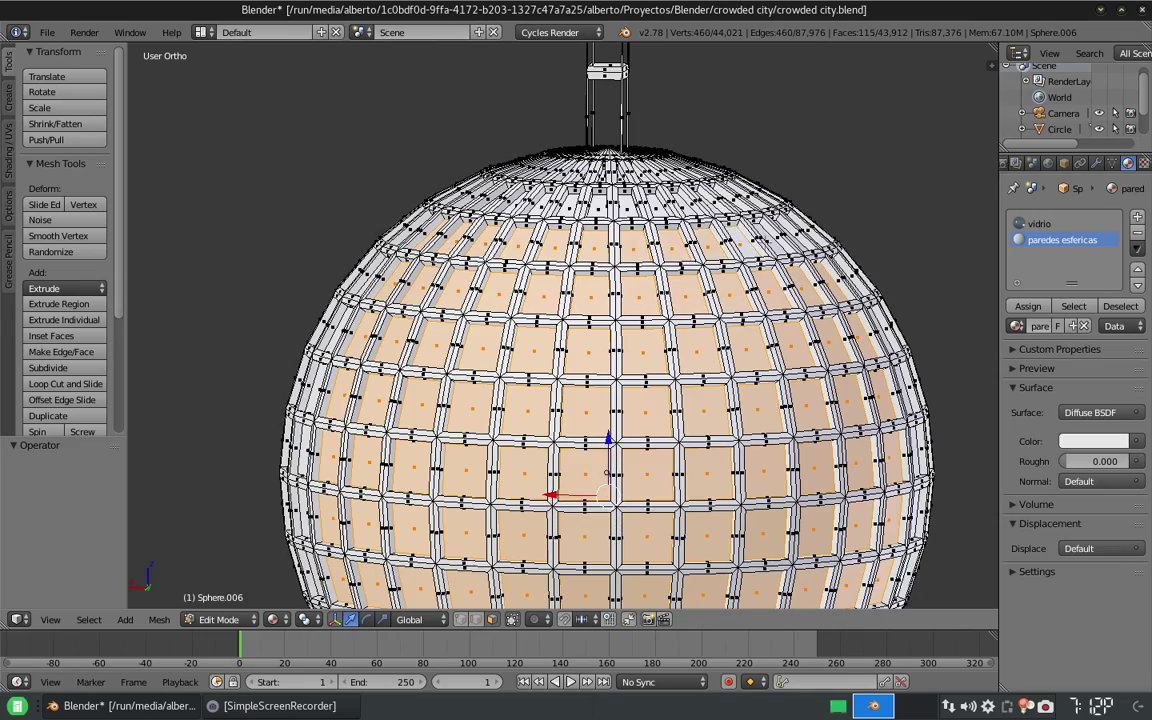
pyautogui.moveTo(560, 330); pyautogui.dragTo(590, 420, button='middle')
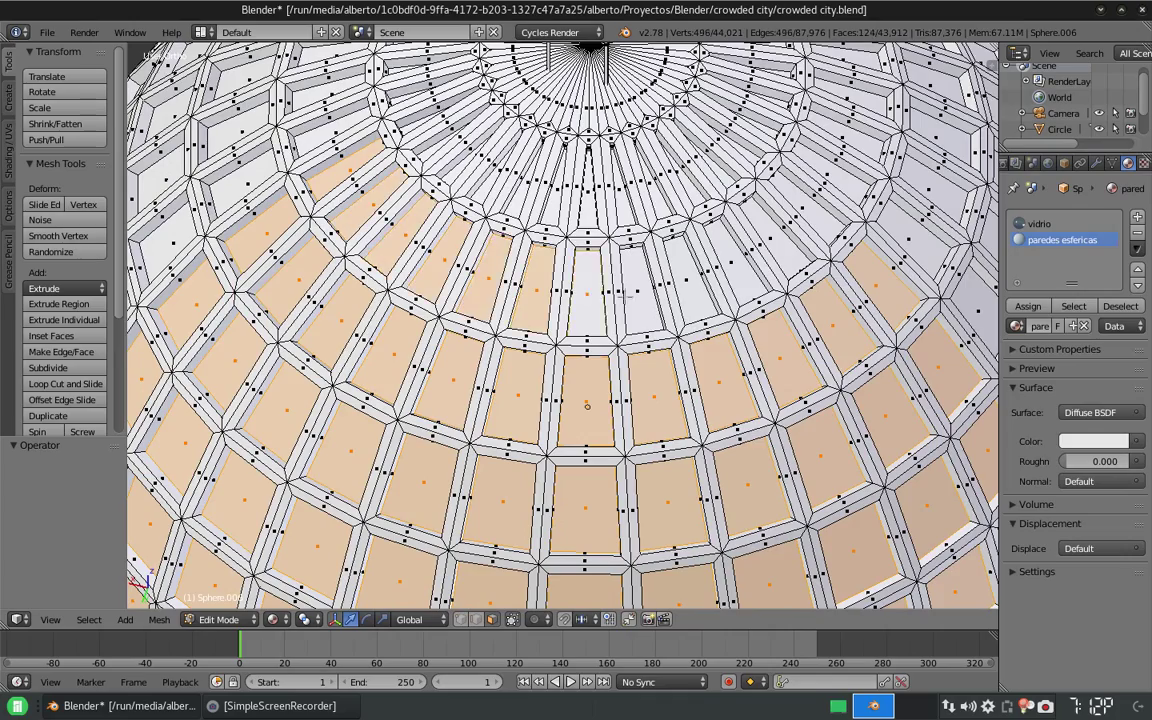
pyautogui.moveTo(846, 188); pyautogui.dragTo(530, 328, button='middle')
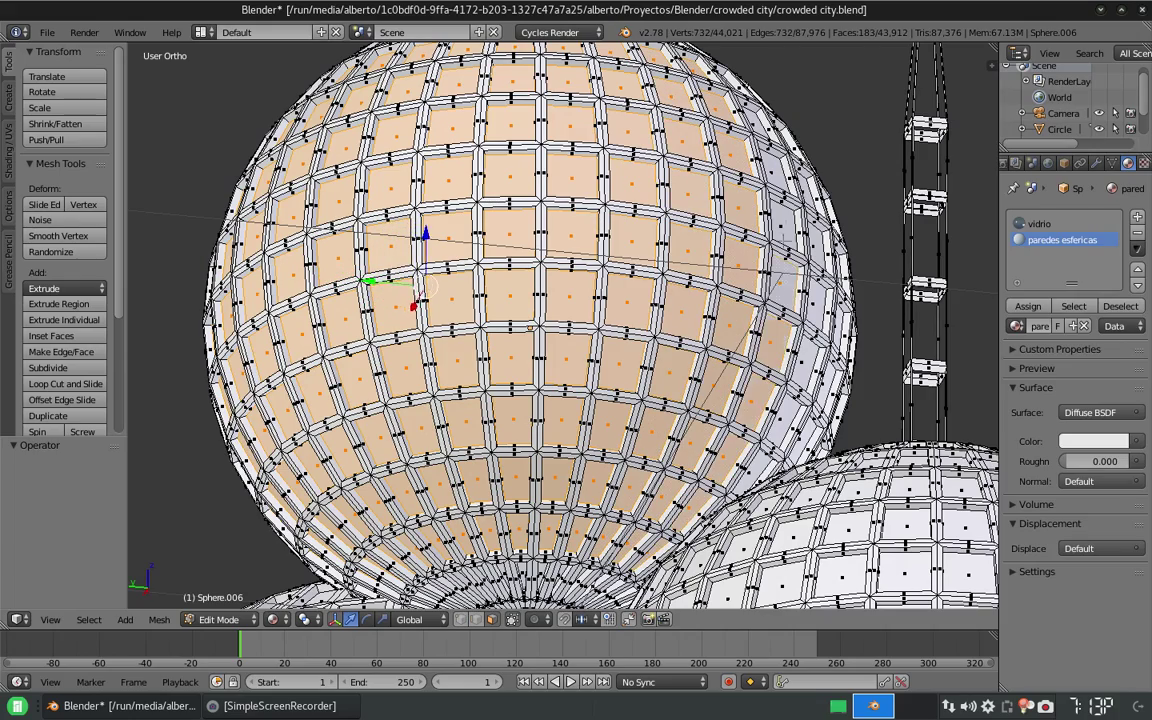
pyautogui.moveTo(705, 250); pyautogui.dragTo(518, 163, button='middle')
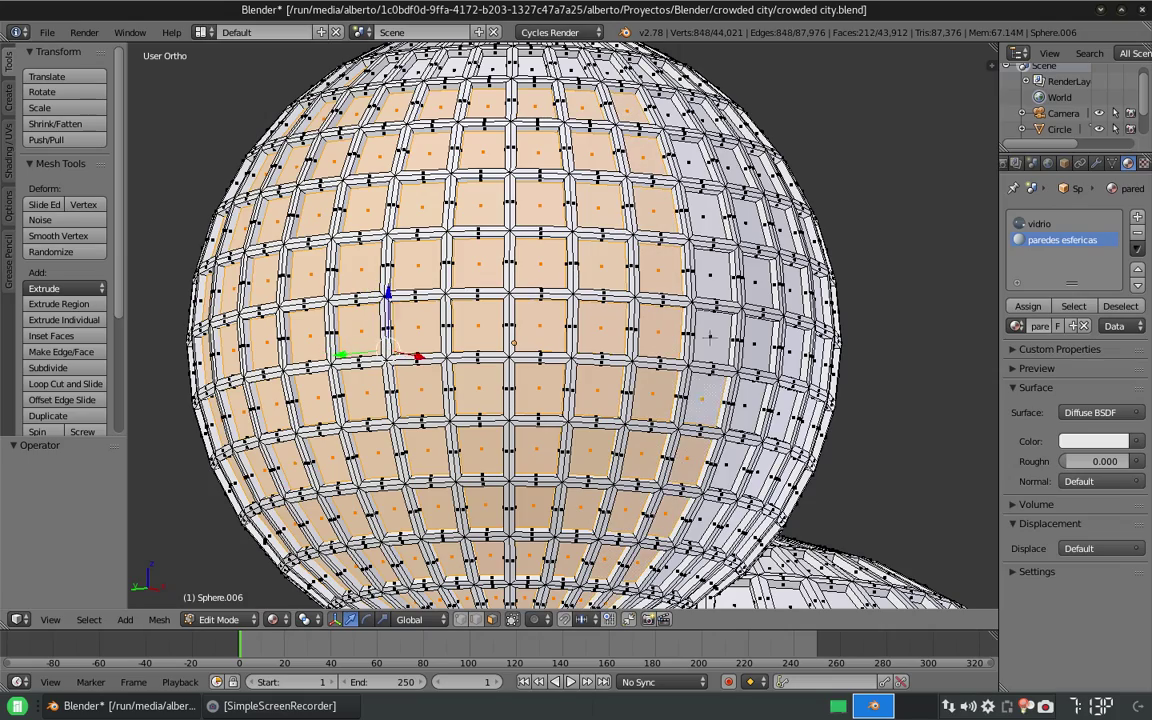
pyautogui.moveTo(518, 163)
pyautogui.mouseDown(button='middle')
pyautogui.moveTo(525, 260)
pyautogui.moveTo(500, 300)
pyautogui.mouseUp(button='middle')
pyautogui.scroll(3, 500, 300)
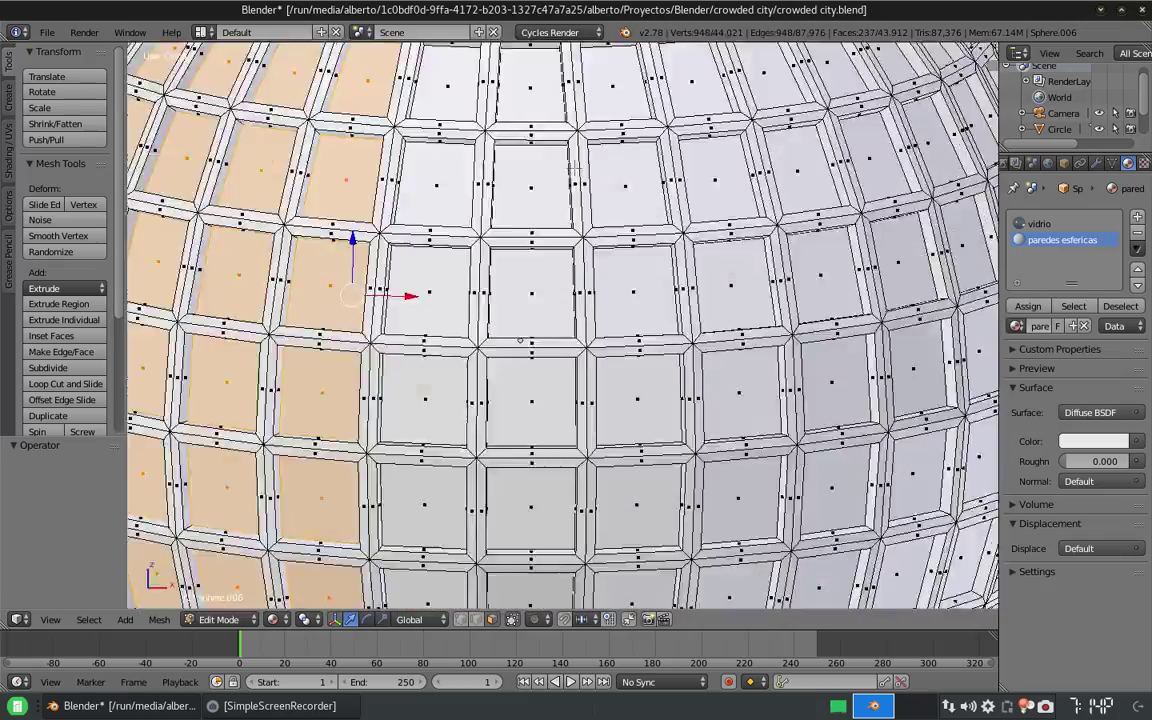
pyautogui.scroll(-3, 500, 300)
pyautogui.moveTo(575, 130)
pyautogui.mouseDown()
pyautogui.moveTo(535, 260)
pyautogui.moveTo(530, 390)
pyautogui.moveTo(480, 500)
pyautogui.mouseUp()
pyautogui.moveTo(480, 500); pyautogui.dragTo(606, 422, button='middle')
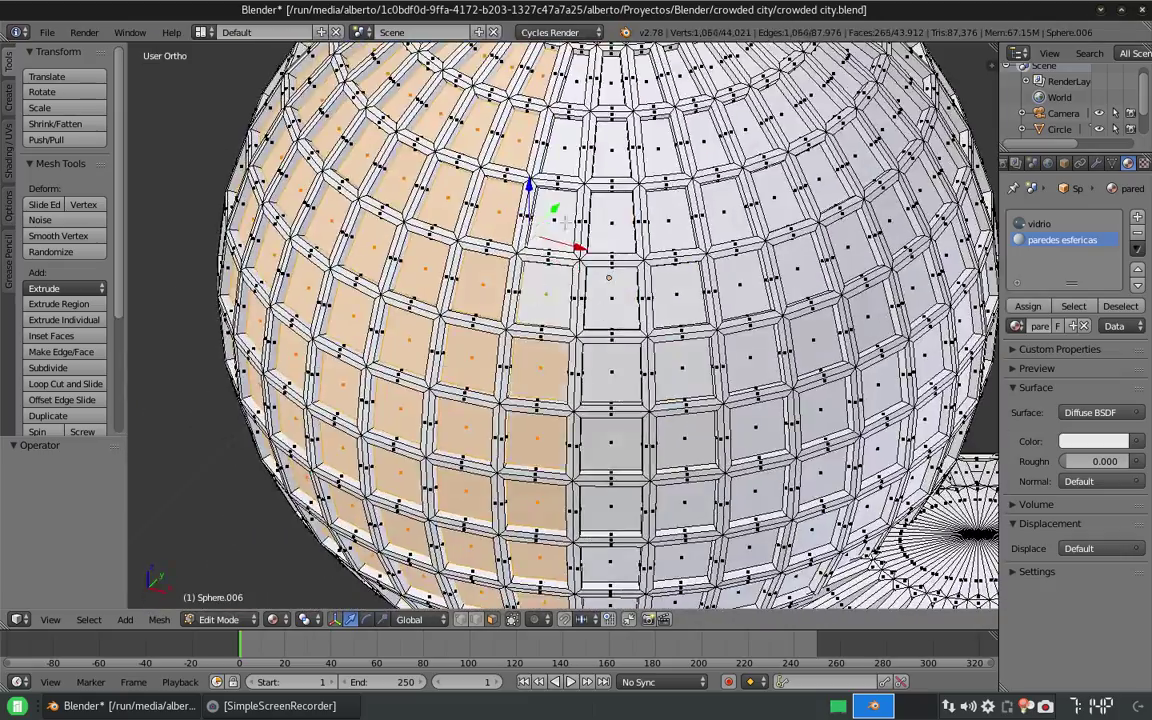
# - Add the remaining window faces up to the sphere's top pole
pyautogui.moveTo(578, 344); pyautogui.dragTo(615, 540, button='middle')
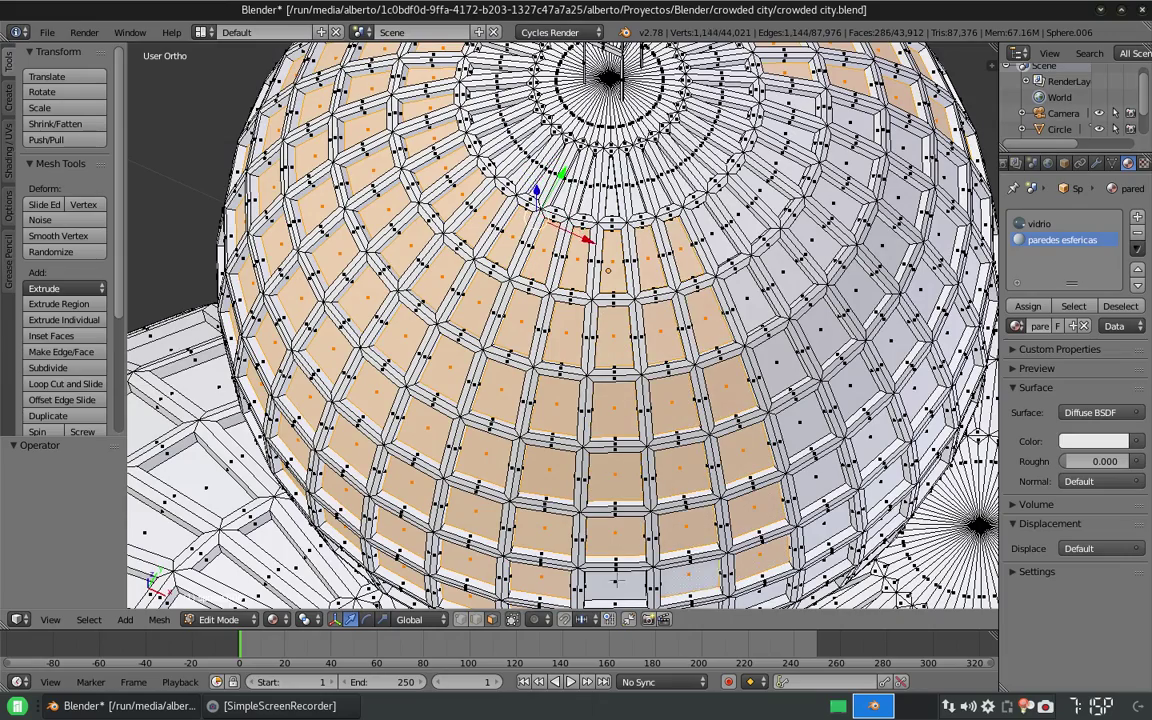
pyautogui.moveTo(560, 235); pyautogui.dragTo(500, 180, button='middle')
pyautogui.moveTo(500, 170); pyautogui.dragTo(527, 353)
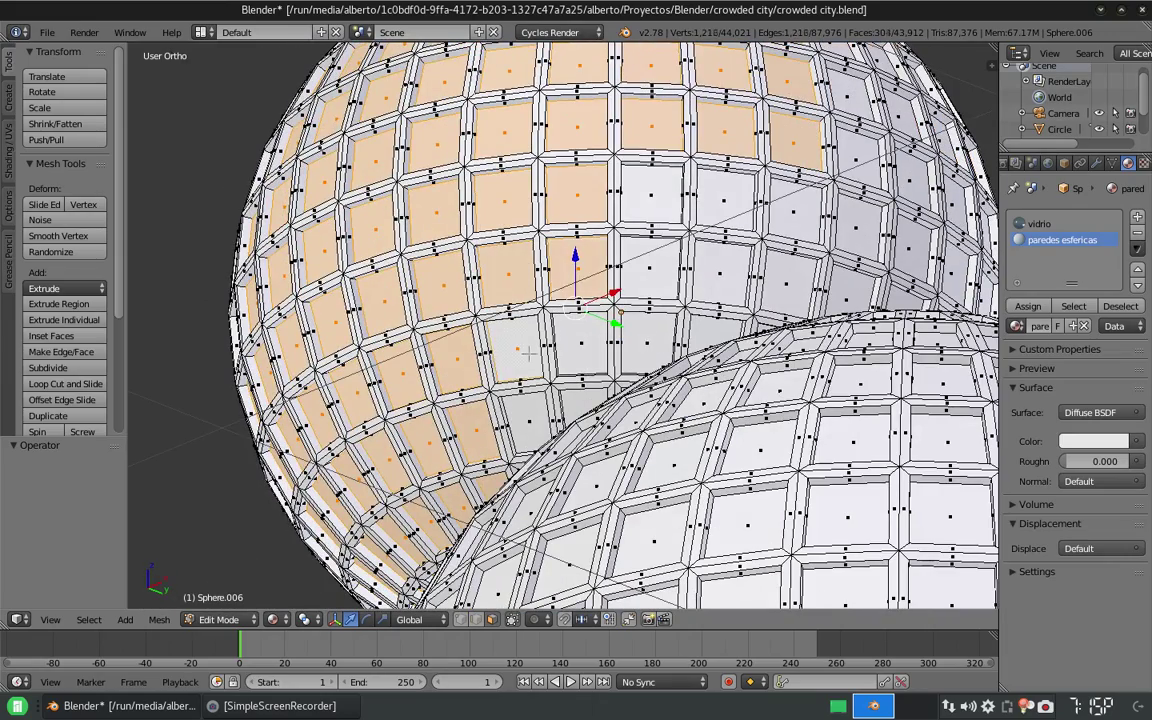
pyautogui.moveTo(649, 352); pyautogui.dragTo(590, 175)
pyautogui.moveTo(590, 175); pyautogui.dragTo(945, 88, button='middle')
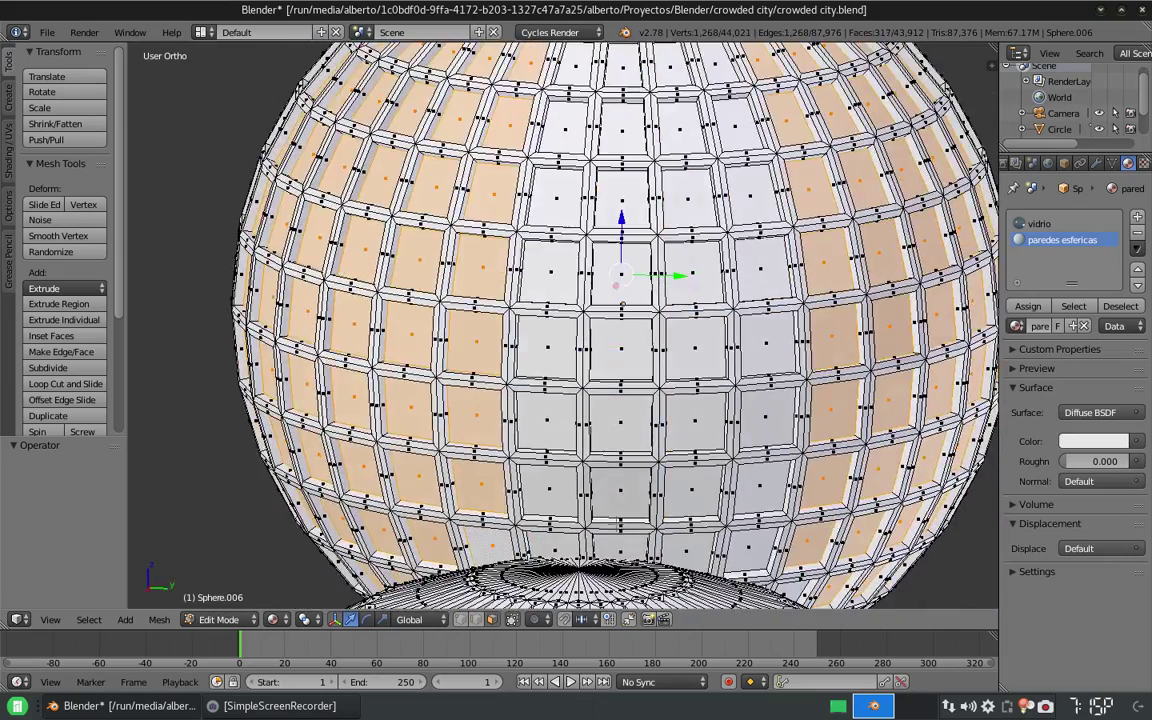
pyautogui.moveTo(703, 491); pyautogui.dragTo(697, 198)
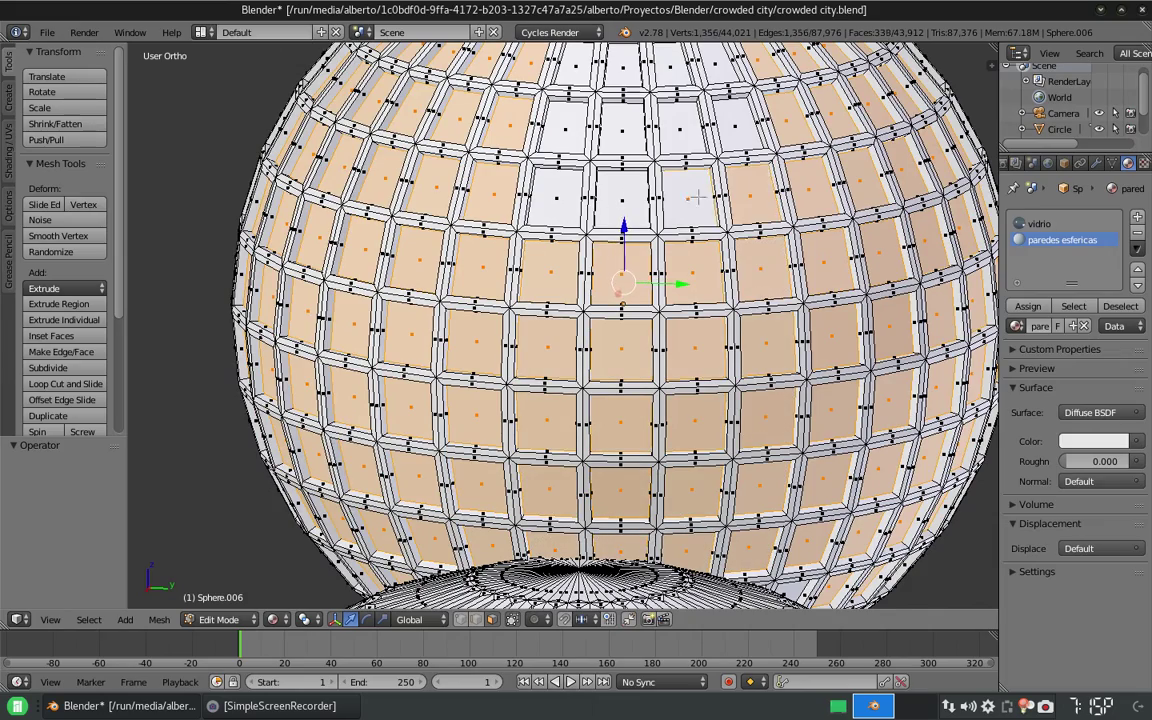
pyautogui.moveTo(738, 122)
pyautogui.mouseDown(button='middle')
pyautogui.moveTo(600, 300)
pyautogui.moveTo(455, 603)
pyautogui.mouseUp(button='middle')
# - Preview the sphere cluster rendered in Object Mode, then switch back to solid shading
pyautogui.press('Tab')
pyautogui.scroll(-5, 600, 300)
pyautogui.hotkey('shift', 'z')
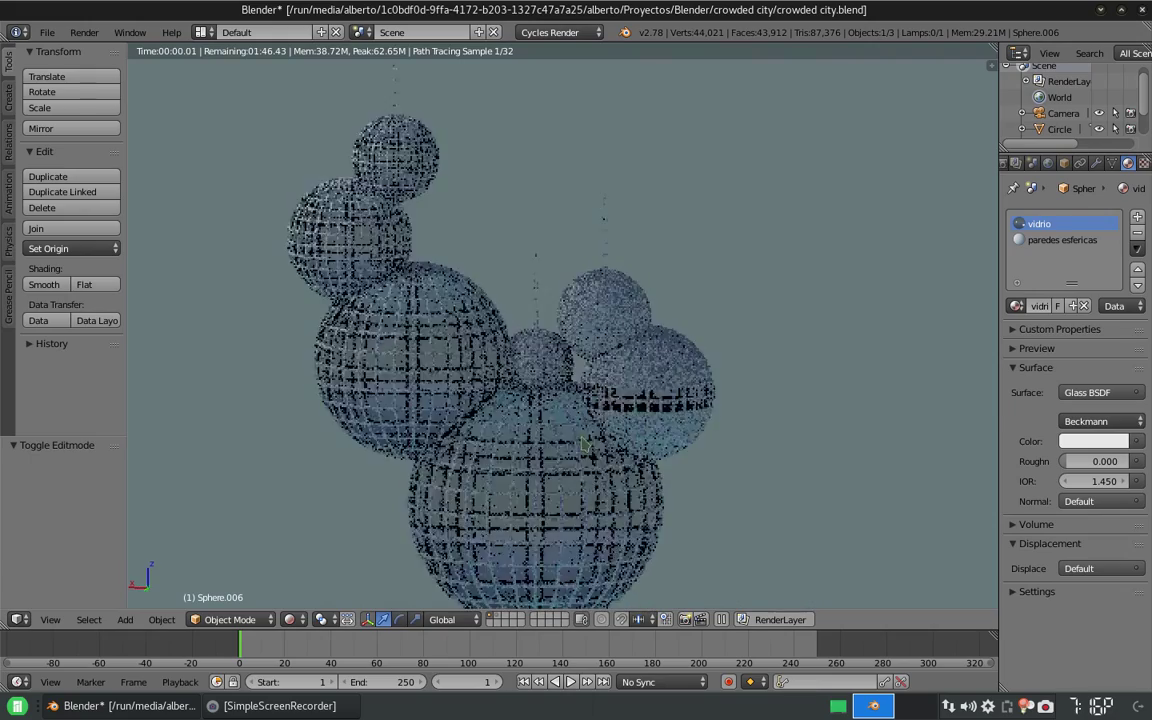
pyautogui.scroll(3, 530, 415)
pyautogui.scroll(-3, 530, 415)
pyautogui.click(289, 619)
pyautogui.click(296, 562)
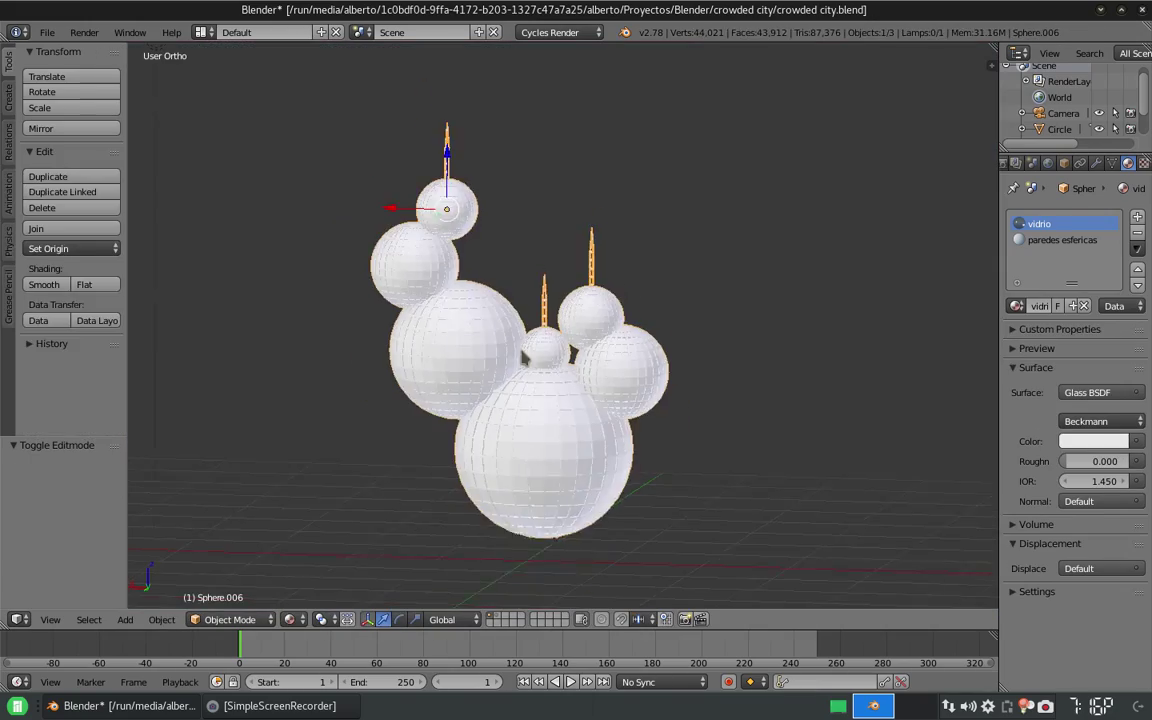
# - Move the sphere cluster to layer 2 and add a new circle mesh for editing
pyautogui.press('m')
pyautogui.press('2')
pyautogui.hotkey('shift', 'a')
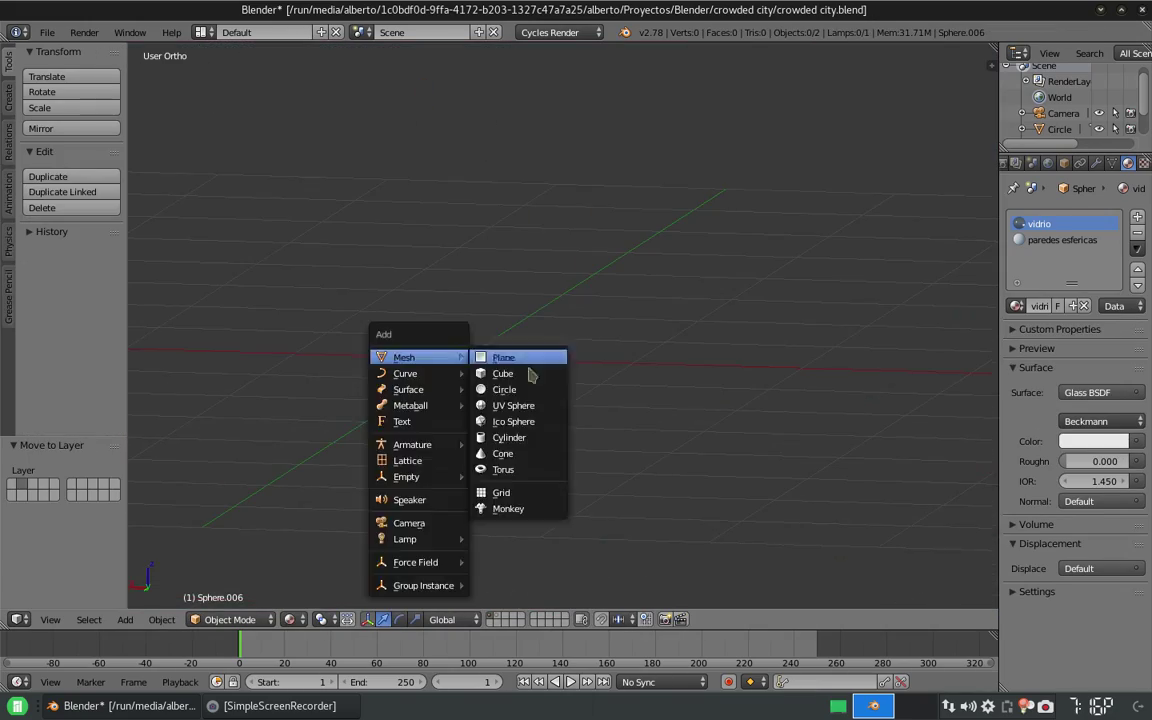
pyautogui.click(527, 393)
pyautogui.press('Tab')
# - Extrude the circle up into a wall, then extrude and scale the top edge inward
pyautogui.press('e')
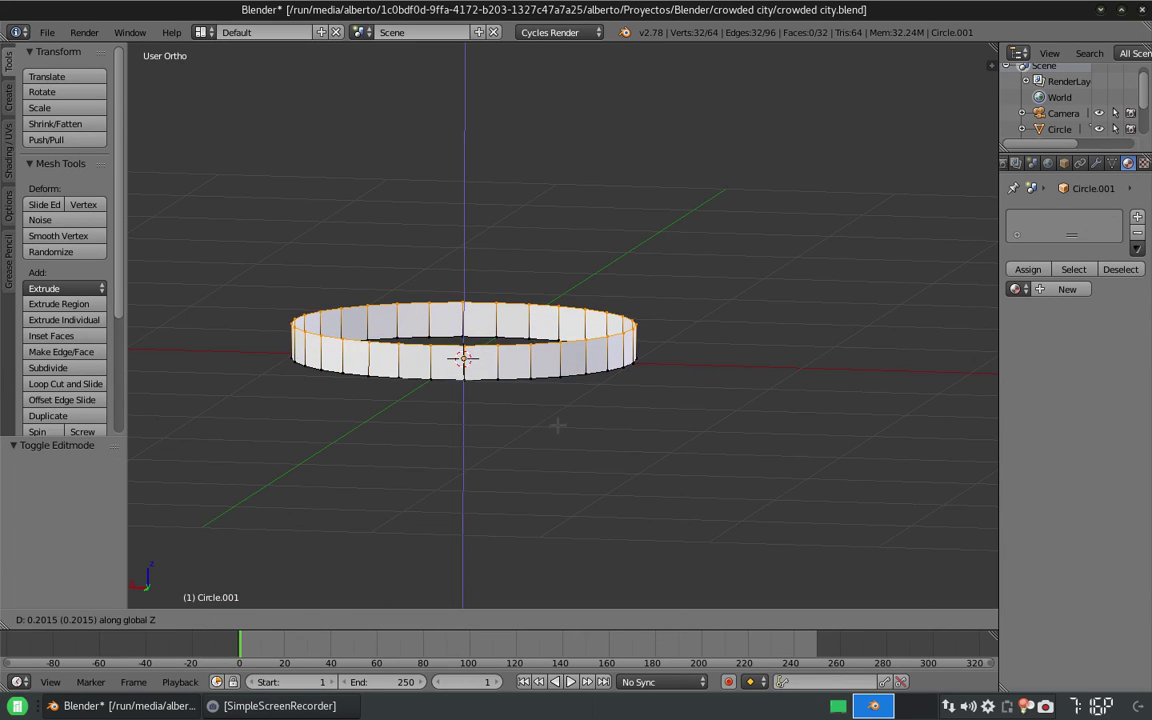
pyautogui.click(557, 425)
pyautogui.press('e')
pyautogui.press('s')
pyautogui.click(527, 393)
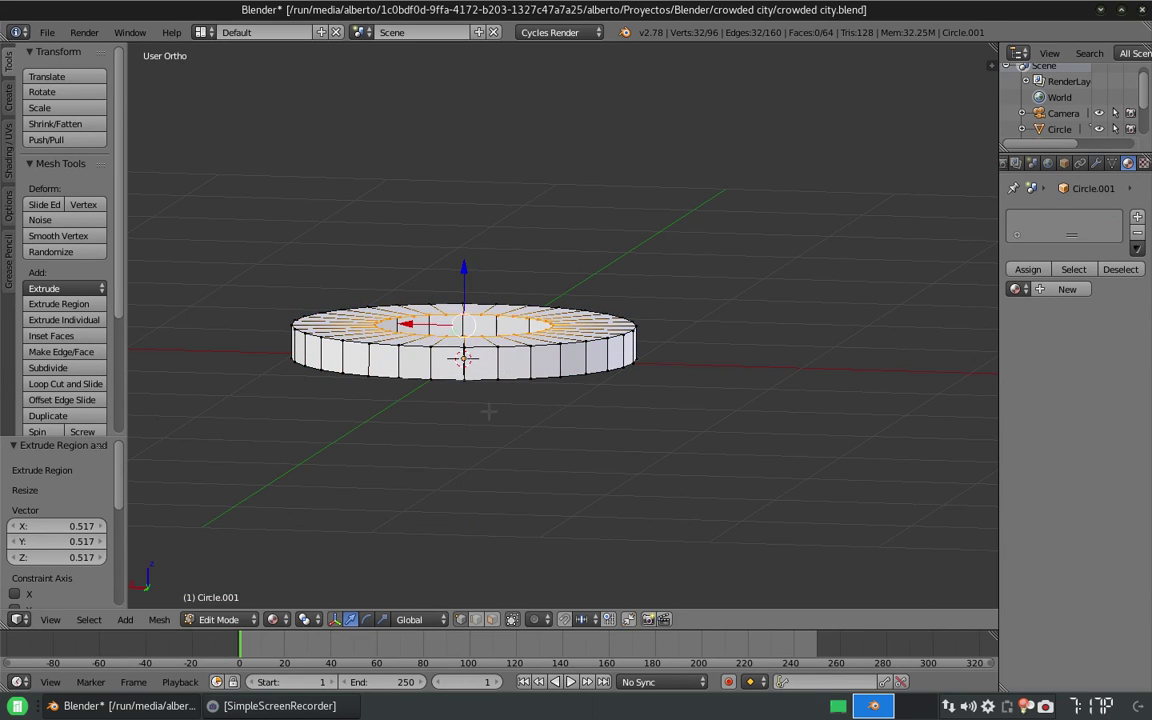
pyautogui.scroll(4, 473, 316)
pyautogui.scroll(-4, 473, 316)
pyautogui.moveTo(473, 316); pyautogui.dragTo(536, 306, button='middle')
# - Inset window panels into the ring and shrink them to recess the windows
pyautogui.press('a')
pyautogui.press('a')
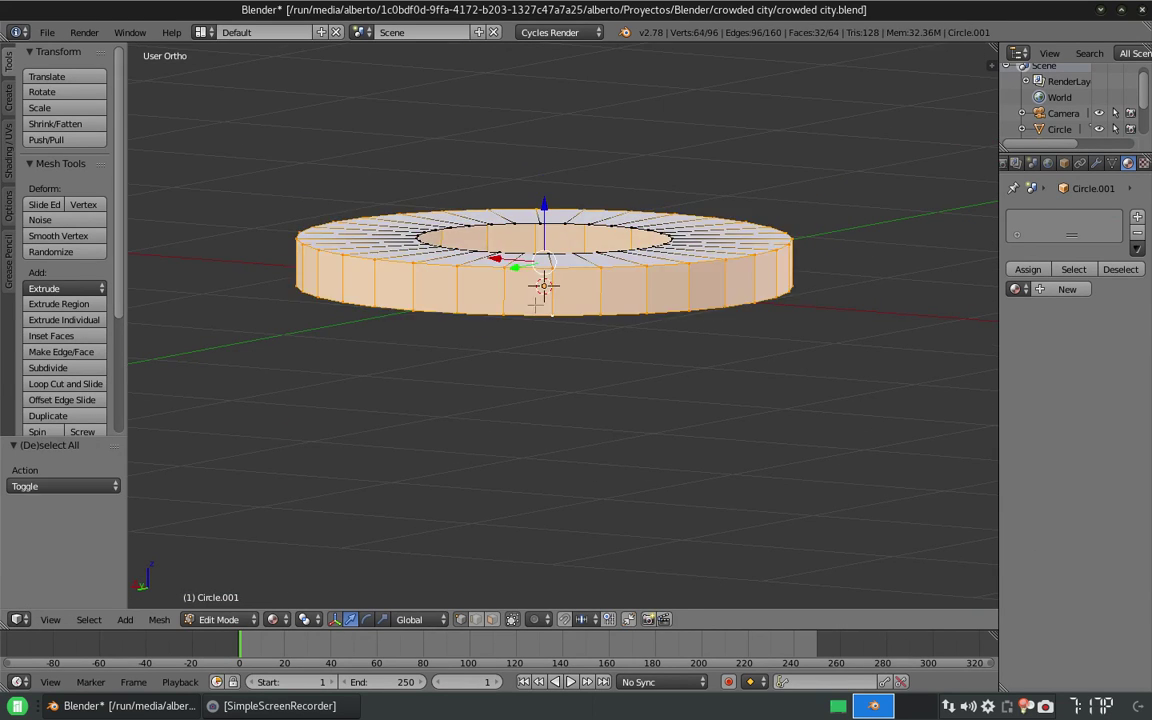
pyautogui.press('i')
pyautogui.click(560, 330)
pyautogui.press('s')
pyautogui.click(760, 482)
# - Give the panes vidrio glass and the inverted frame faces paredes esfericas
pyautogui.click(1015, 289)
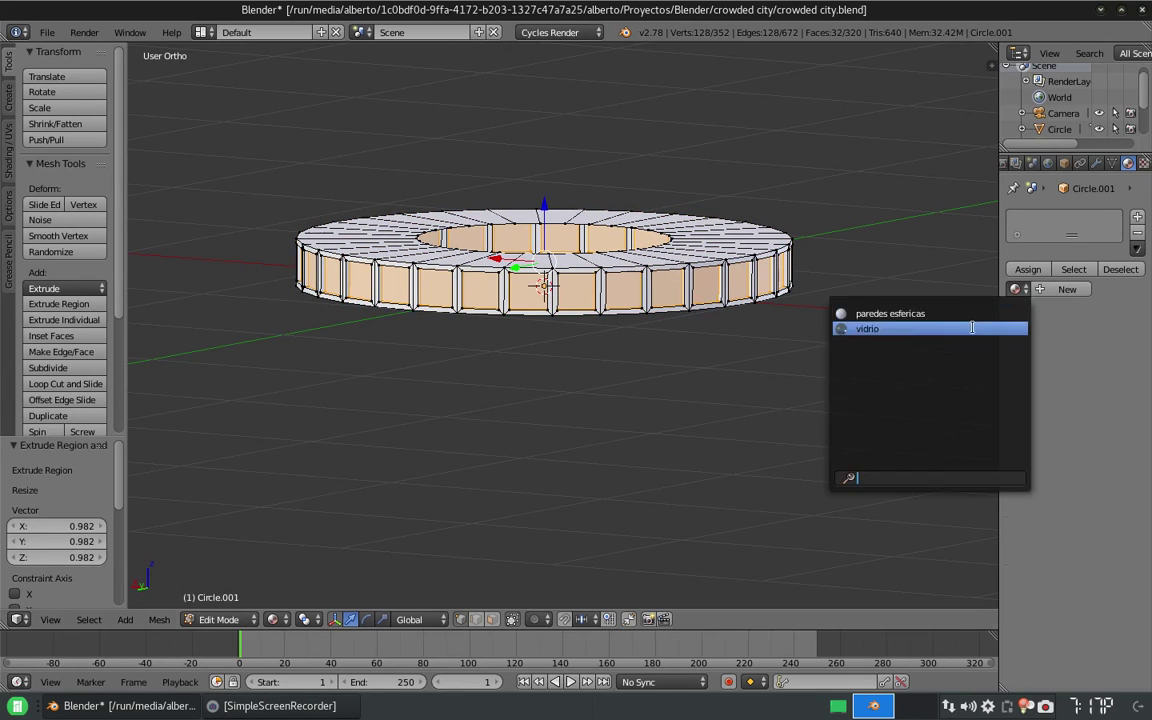
pyautogui.click(926, 327)
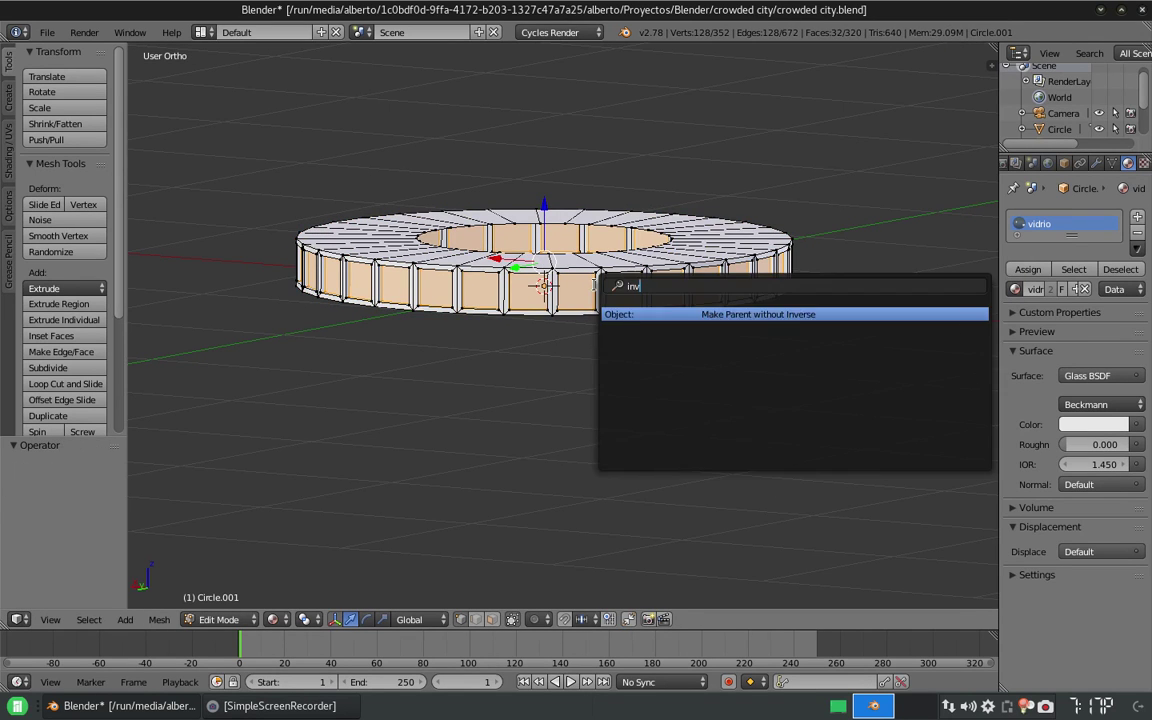
pyautogui.hotkey('ctrl', 'i')
pyautogui.click(1060, 224)
pyautogui.click(1028, 269)
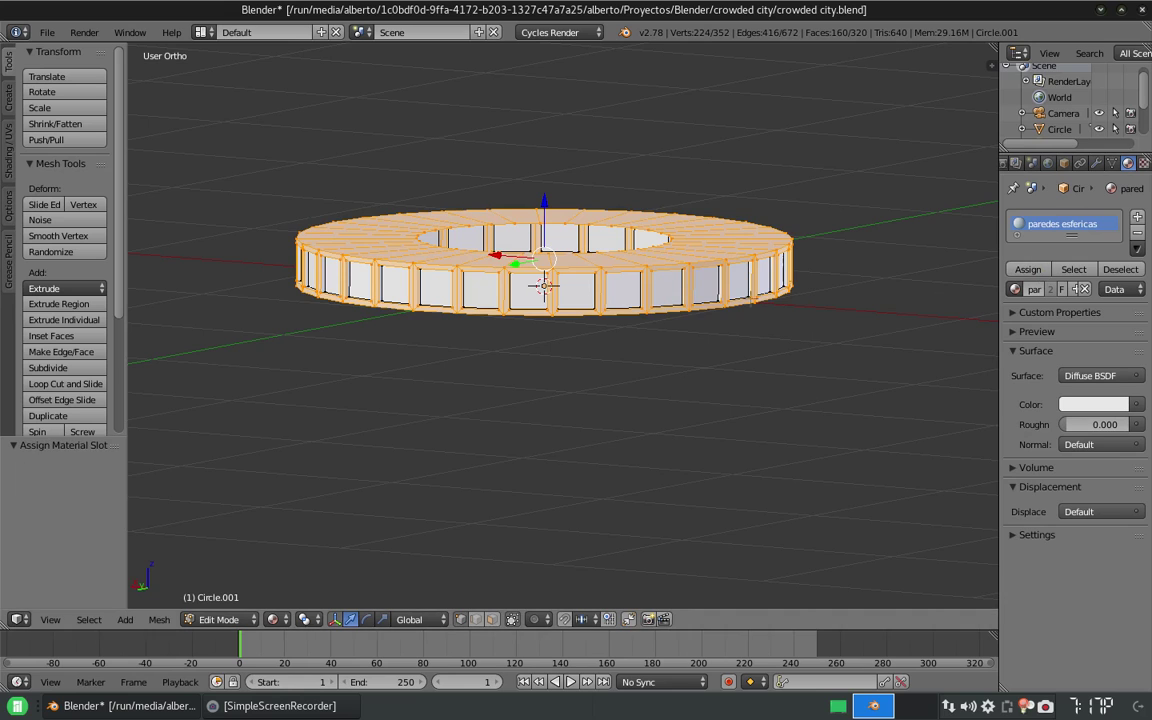
# - Extrude the whole ring upward to form a second level
pyautogui.press('Tab')
pyautogui.moveTo(638, 260)
pyautogui.mouseDown(button='middle')
pyautogui.moveTo(604, 267)
pyautogui.moveTo(680, 305)
pyautogui.mouseUp(button='middle')
pyautogui.press('Tab')
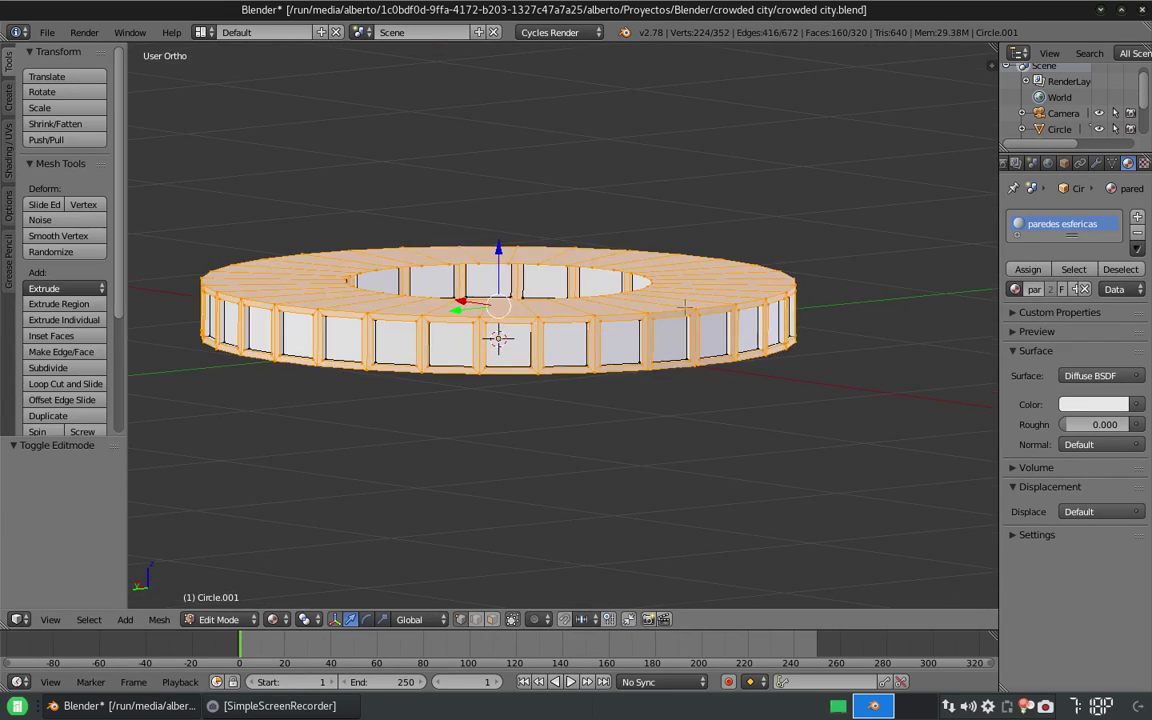
pyautogui.press('a')
pyautogui.press('e')
pyautogui.click(494, 405)
# - Shift the upper ring off-centre and preview the rings rendered from the side
pyautogui.press('KP_1')
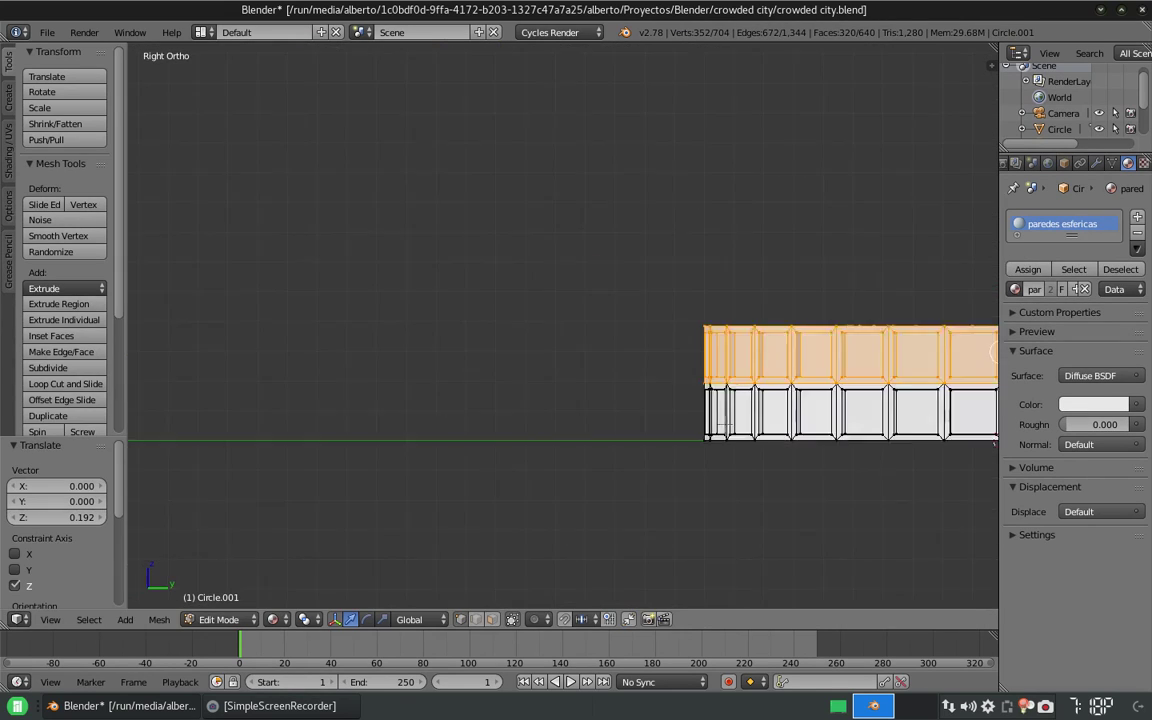
pyautogui.moveTo(277, 410)
pyautogui.mouseDown(button='middle')
pyautogui.moveTo(406, 334)
pyautogui.moveTo(560, 380)
pyautogui.mouseUp(button='middle')
pyautogui.press('e')
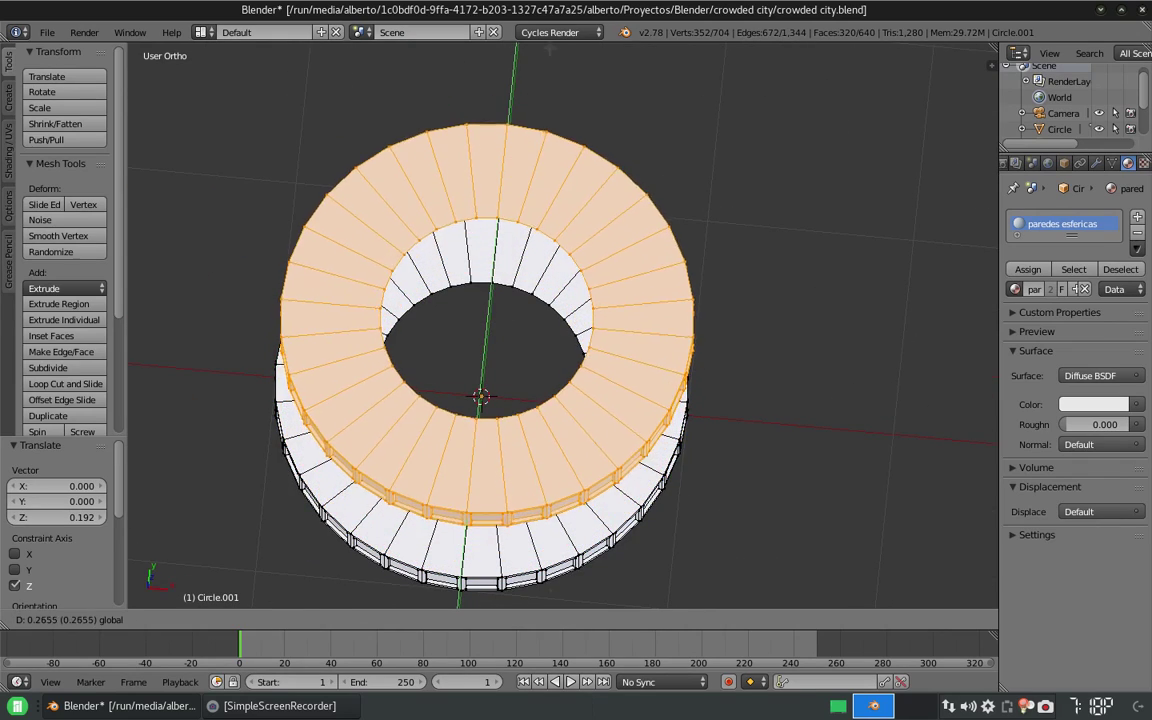
pyautogui.click(638, 399)
pyautogui.press('Tab')
pyautogui.press('KP_1')
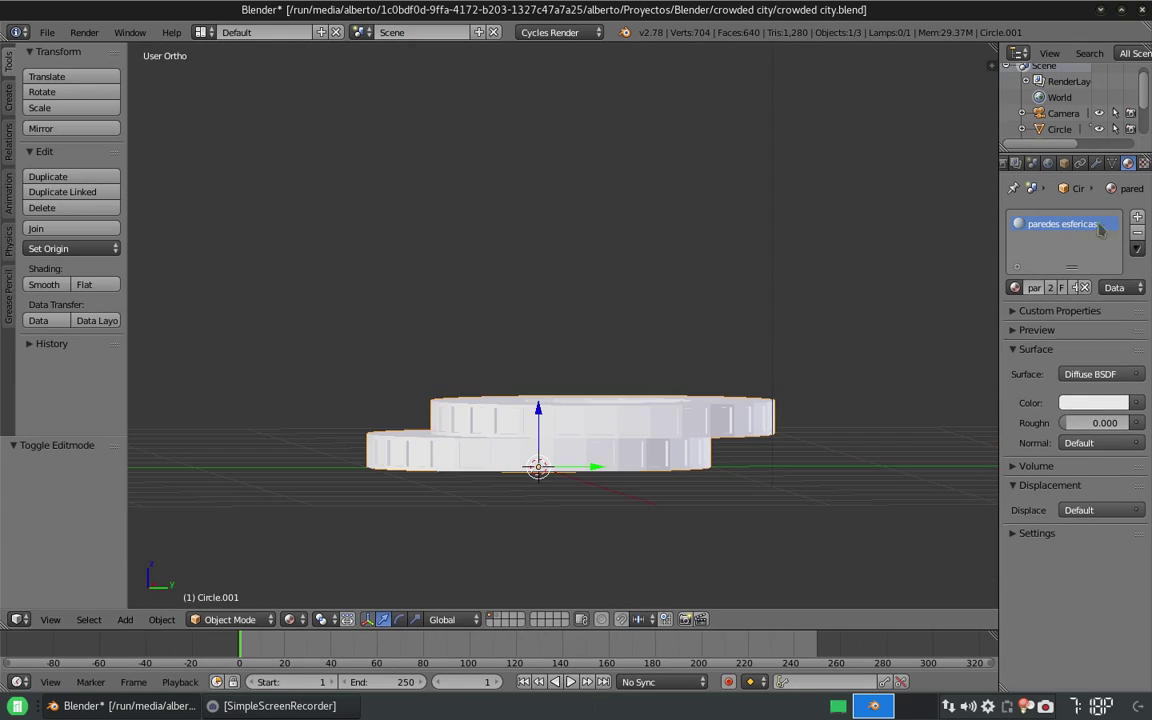
pyautogui.hotkey('shift', 'z')
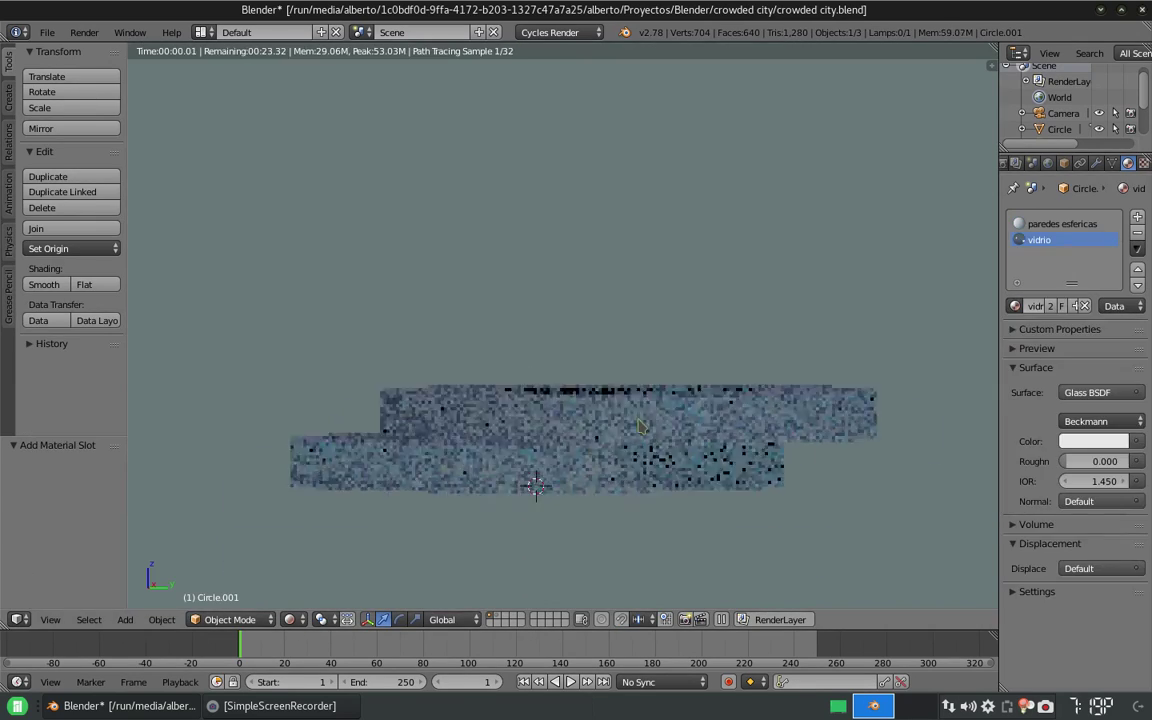
# - Back in solid shading, delete the upper ring's vertices
pyautogui.press('Tab')
pyautogui.click(272, 619)
pyautogui.click(320, 563)
pyautogui.press('x')
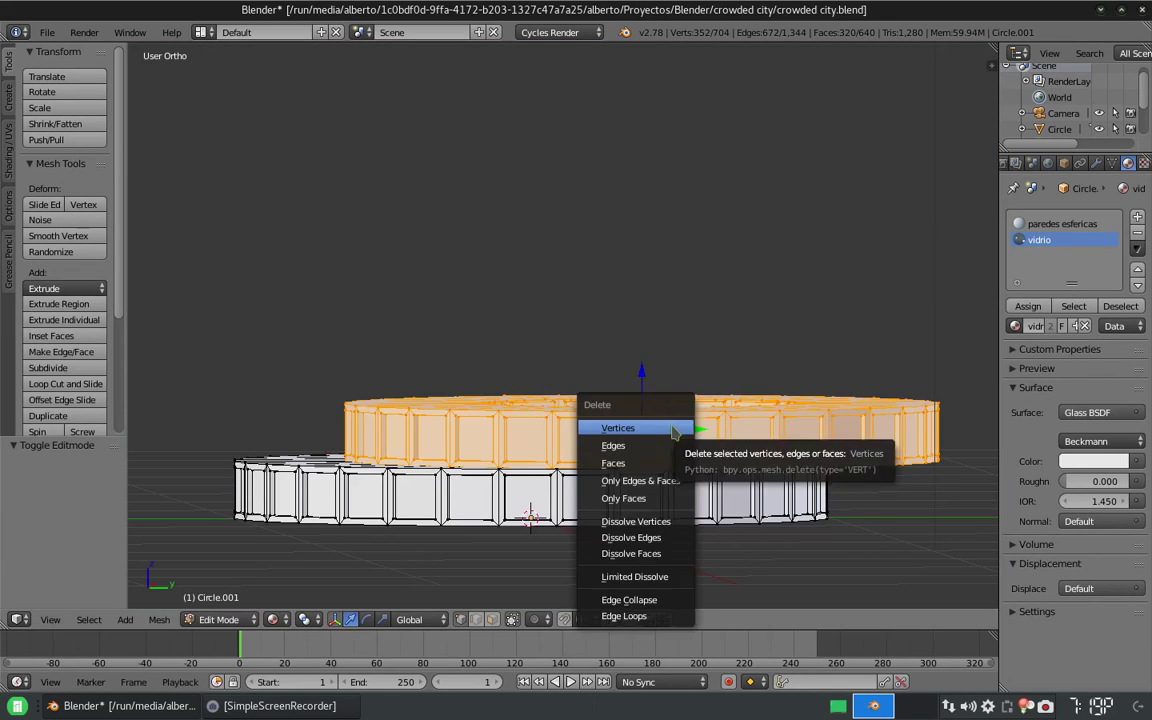
pyautogui.click(640, 428)
# - Assign vidrio glass to the selected panes and check them in a rendered preview
pyautogui.click(1028, 306)
pyautogui.click(272, 619)
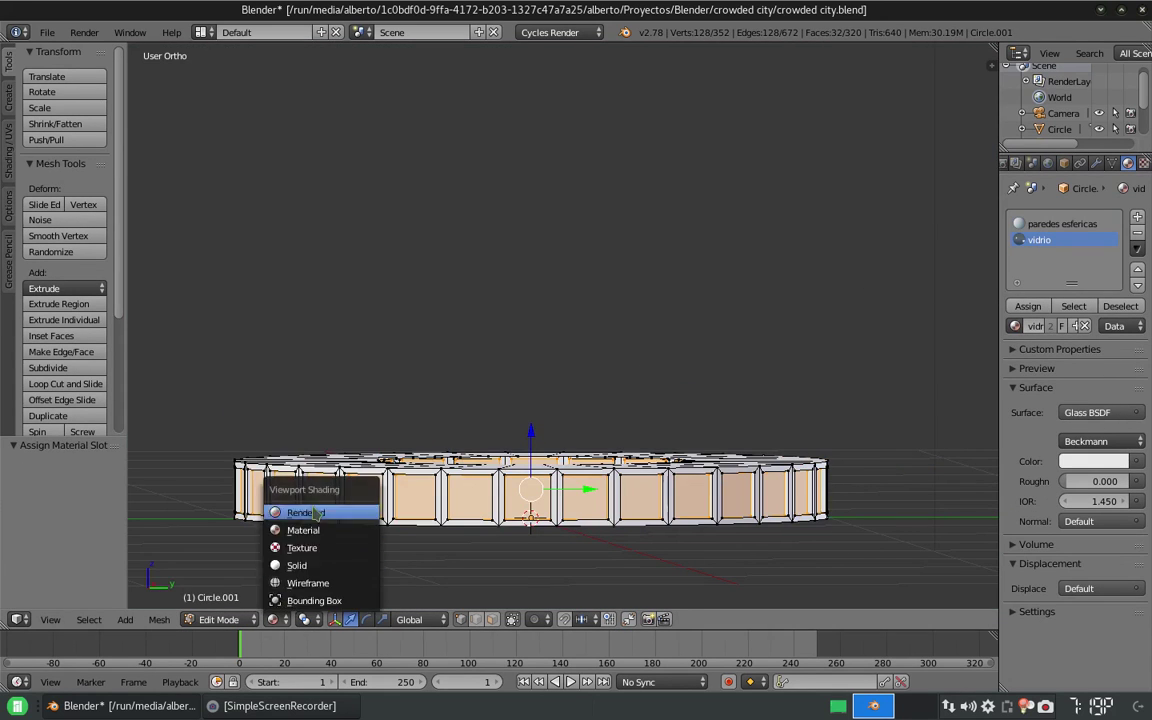
pyautogui.click(305, 512)
pyautogui.hotkey('shift', 'z')
# - Duplicate the ring and move the copy straight up along Z
pyautogui.moveTo(324, 486); pyautogui.dragTo(490, 397, button='middle')
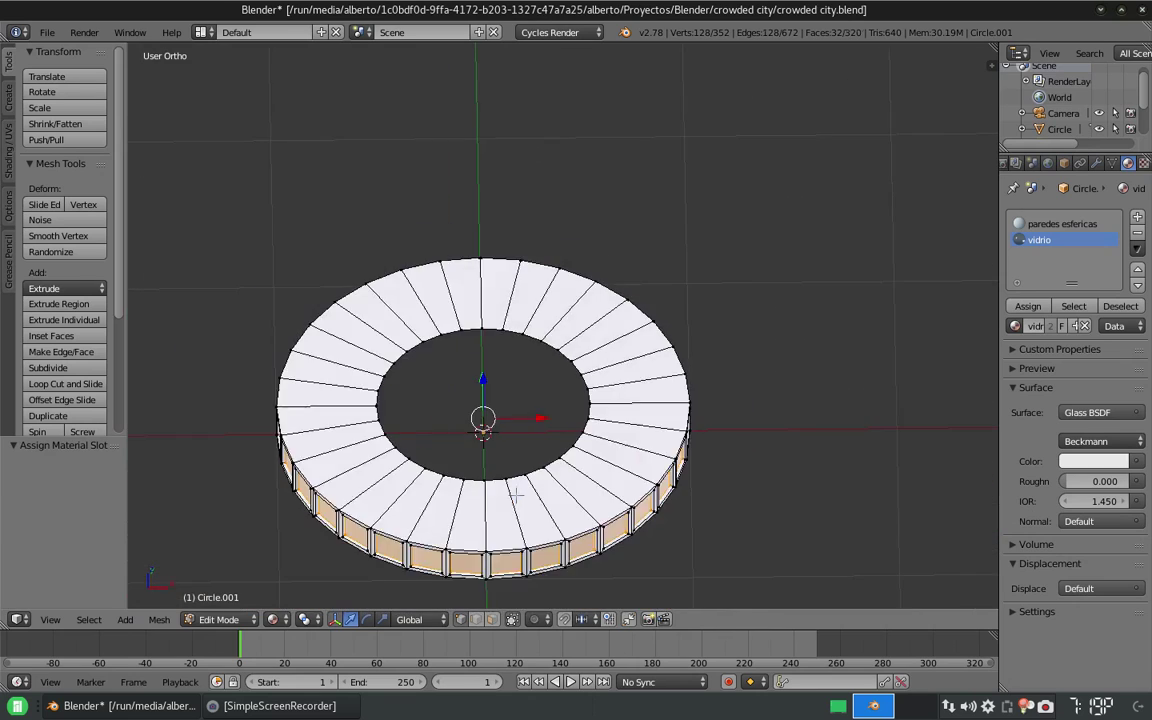
pyautogui.hotkey('shift', 'd')
pyautogui.press('Escape')
pyautogui.press('g')
pyautogui.press('z')
pyautogui.click(497, 327)
pyautogui.moveTo(497, 327); pyautogui.dragTo(520, 300, button='middle')
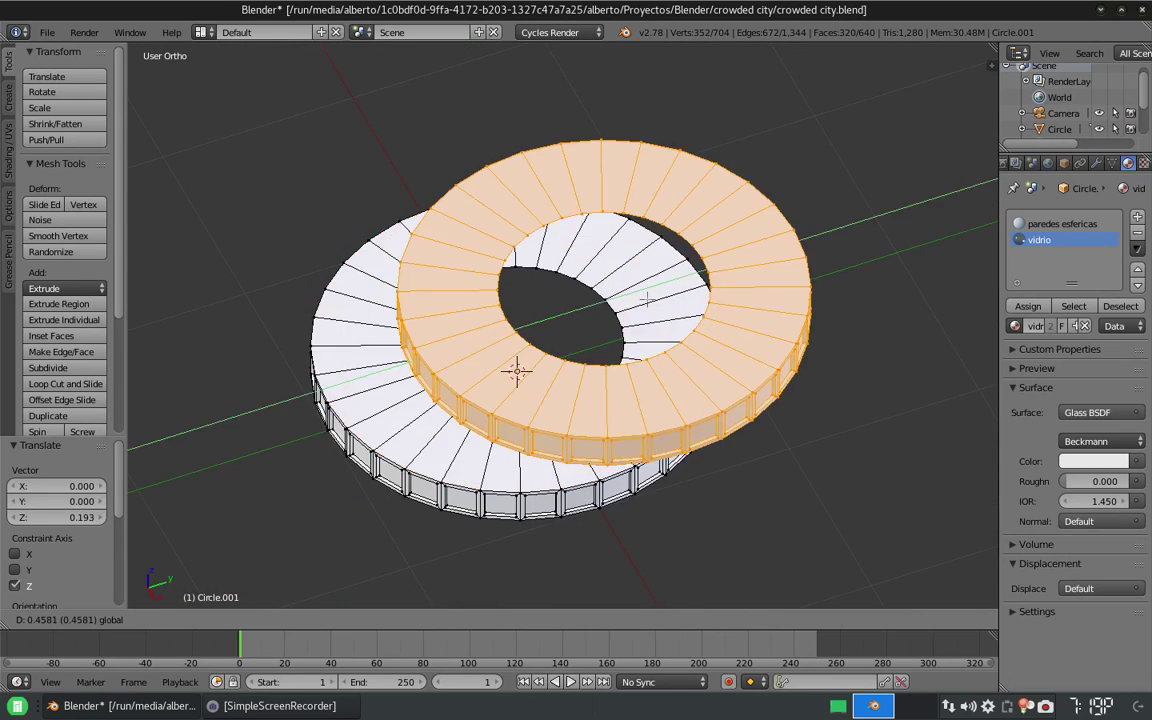
# - Add an Array modifier to the two-tier ring in Object Mode
pyautogui.press('Tab')
pyautogui.click(1097, 163)
pyautogui.click(1075, 217)
pyautogui.click(850, 255)
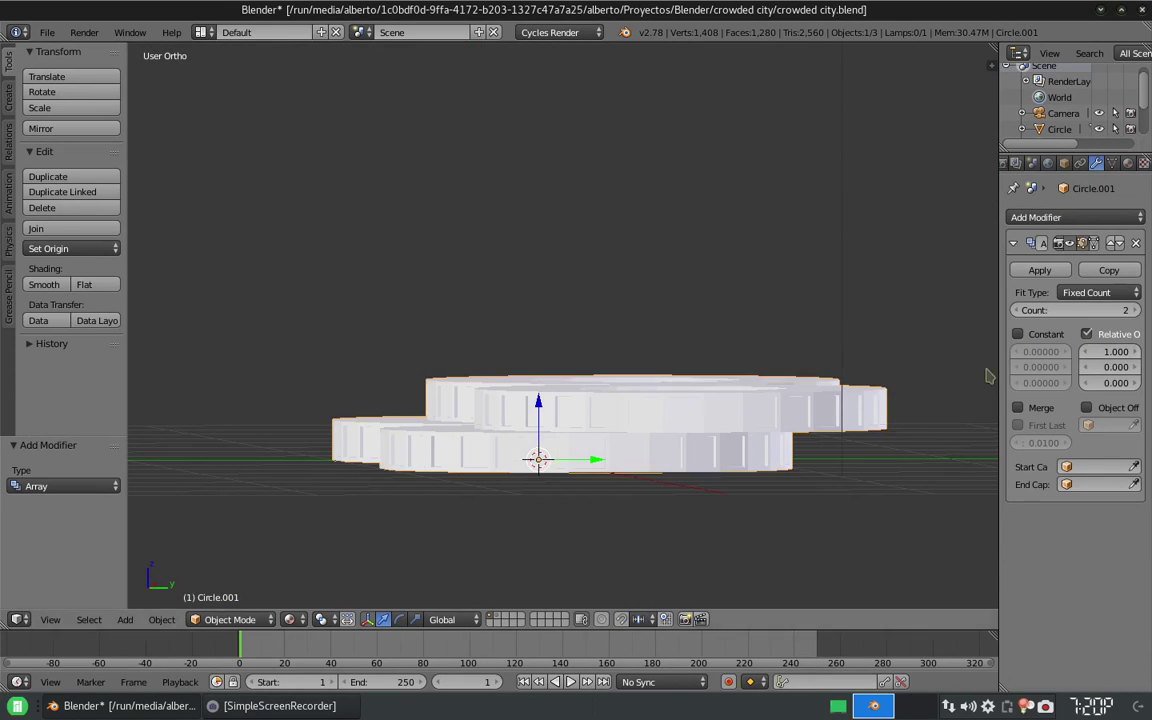
# - Set the Array relative offset to X 0, Z 1 and the count to 7
pyautogui.moveTo(988, 376); pyautogui.dragTo(956, 376)
pyautogui.doubleClick(1100, 351)
pyautogui.write('0')
pyautogui.doubleClick(1100, 382)
pyautogui.write('1')
pyautogui.click(1138, 310)
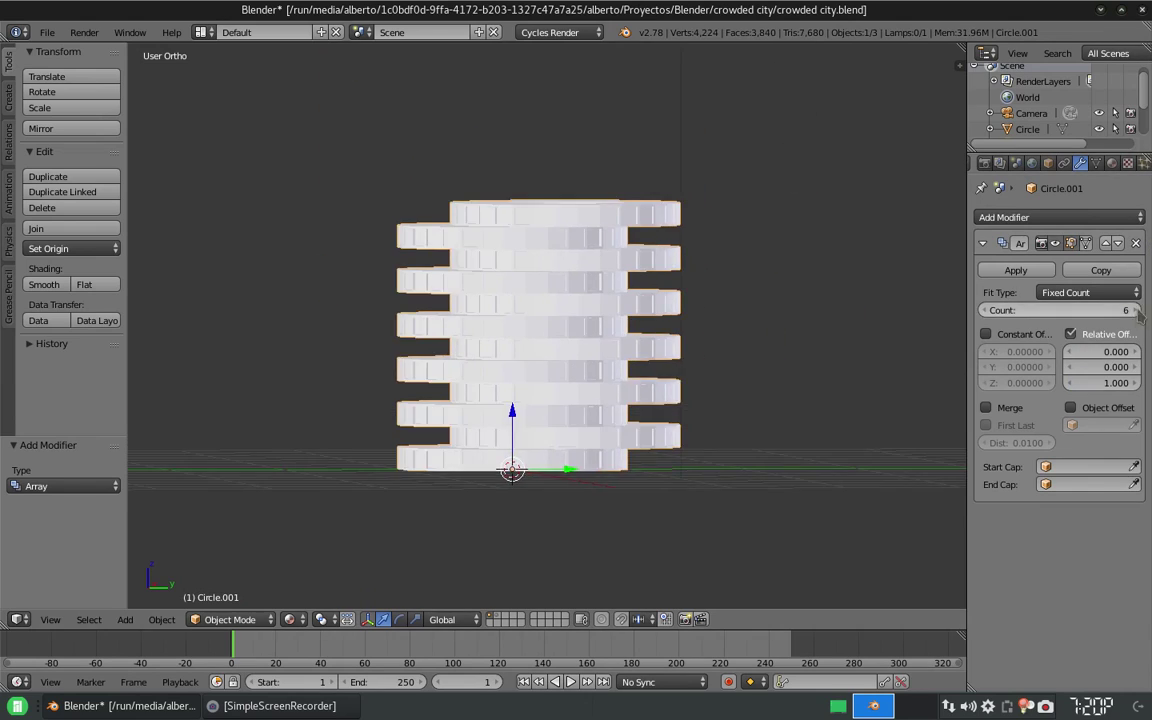
pyautogui.click(1138, 310)
# - Add a level-2 Subdivision Surface with Ctrl+2 to smooth the tower
pyautogui.hotkey('ctrl', '2')
pyautogui.moveTo(543, 360)
pyautogui.mouseDown(button='middle')
pyautogui.moveTo(578, 386)
pyautogui.moveTo(599, 363)
pyautogui.moveTo(571, 476)
pyautogui.mouseUp(button='middle')
pyautogui.scroll(4, 514, 391)
# - Fully crease the vidrio window faces' edges and reset their bevel weight to zero
pyautogui.press('Tab')
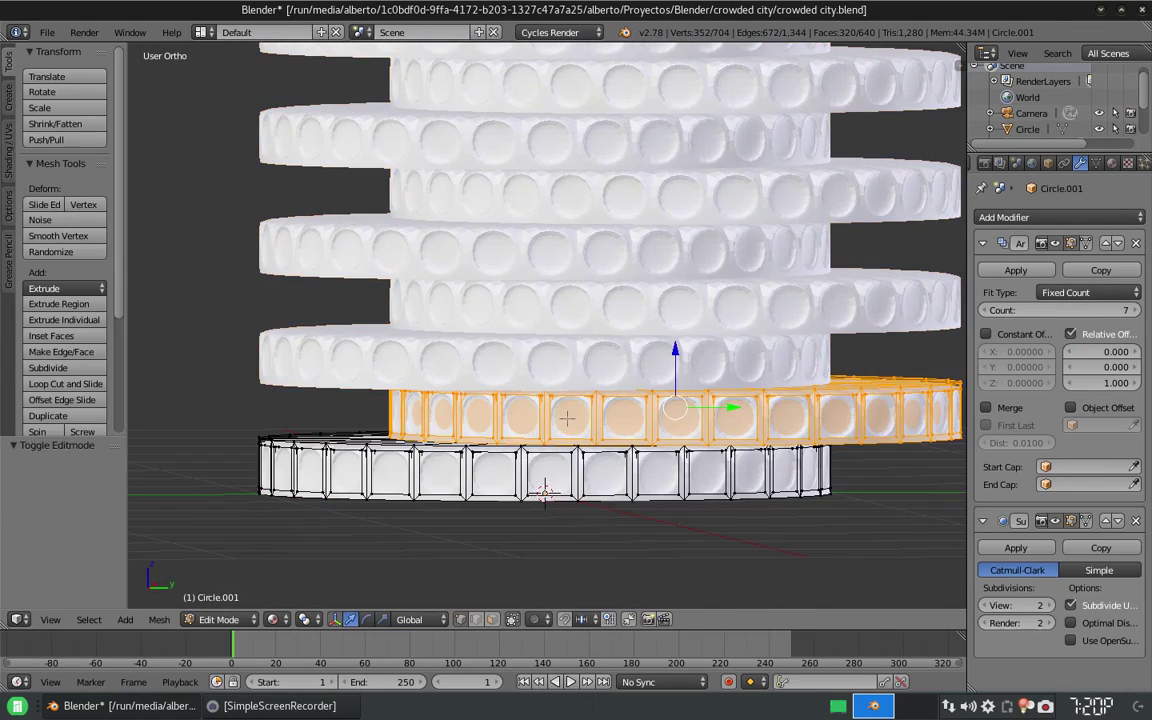
pyautogui.click(1112, 163)
pyautogui.click(1114, 306)
pyautogui.click(1057, 306)
pyautogui.press('n')
pyautogui.scroll(-1, 528, 418)
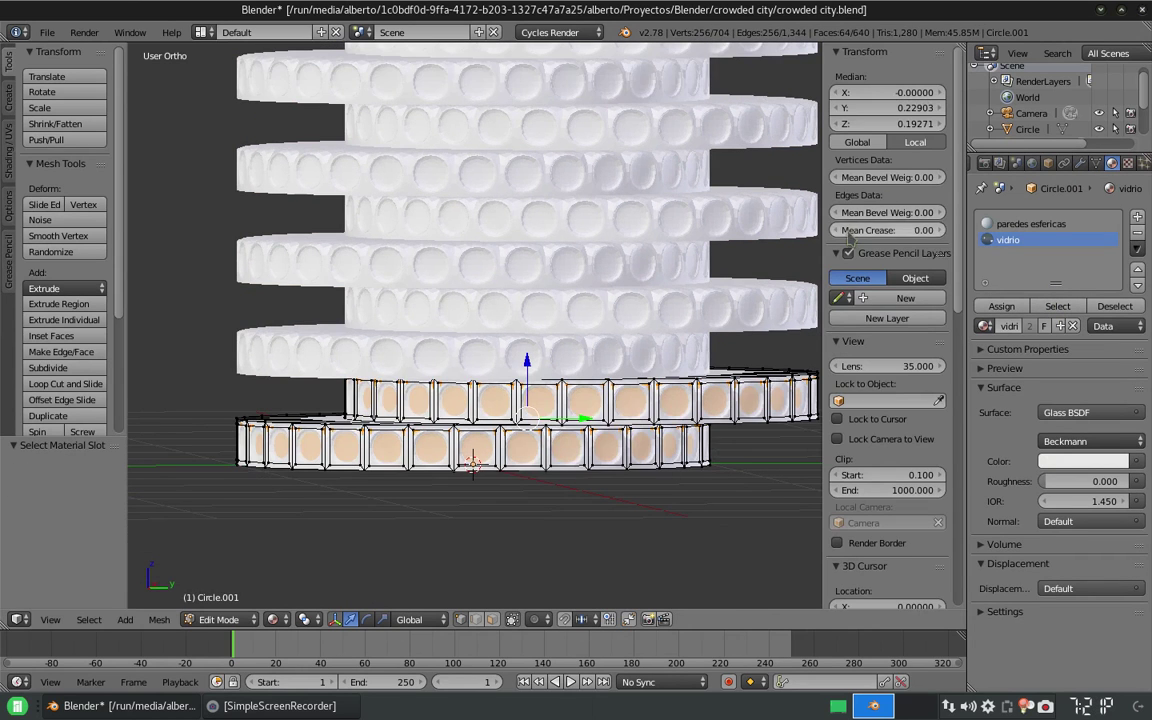
pyautogui.moveTo(849, 232); pyautogui.dragTo(900, 232)
pyautogui.moveTo(887, 177); pyautogui.dragTo(860, 177)
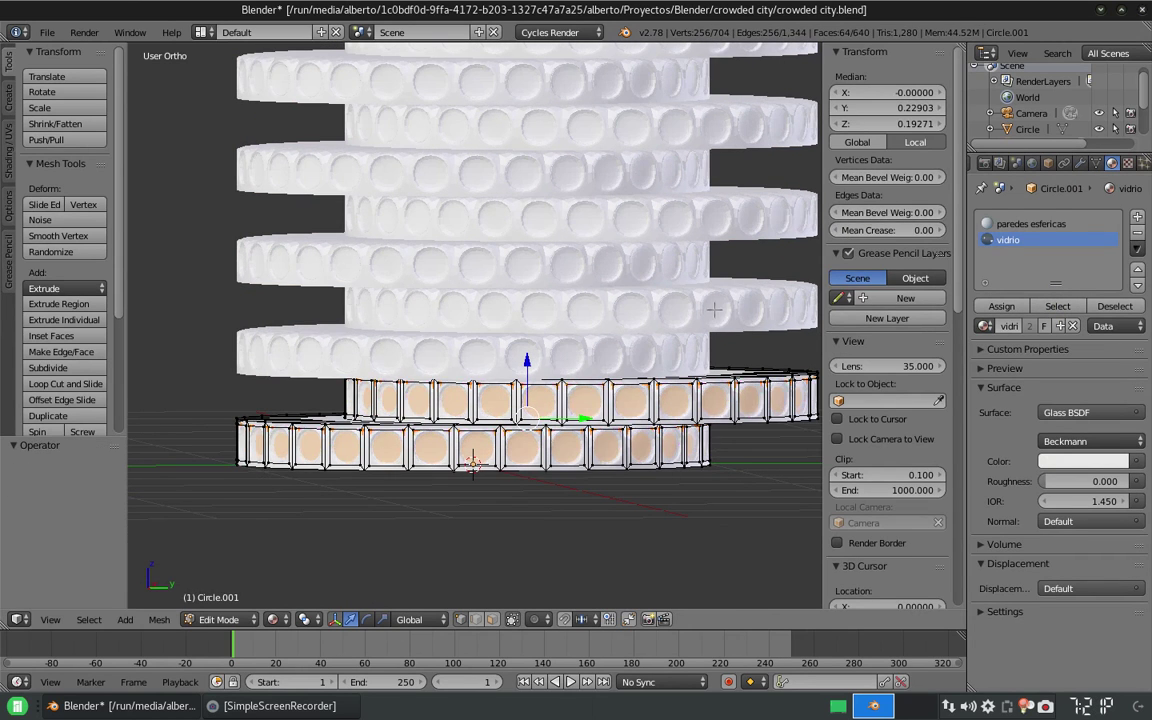
# - Give the paredes esfericas frame edges a partial crease
pyautogui.click(1030, 224)
pyautogui.click(1057, 306)
pyautogui.moveTo(850, 230); pyautogui.dragTo(880, 230)
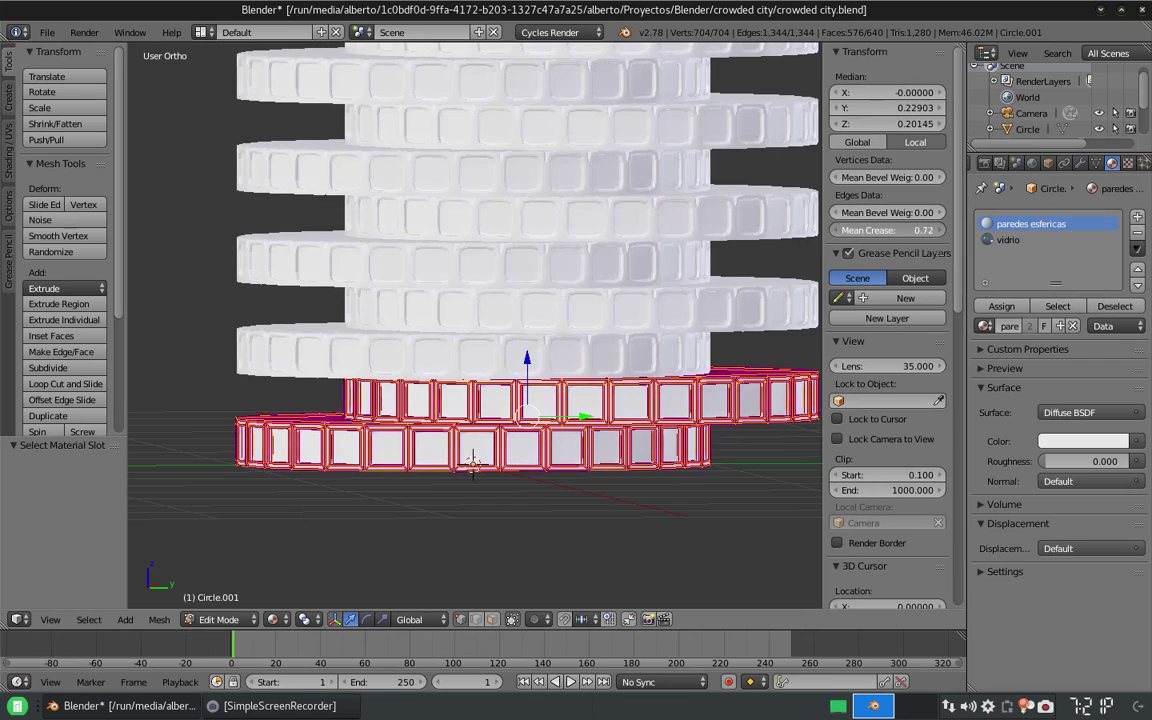
pyautogui.press('Tab')
pyautogui.press('KP_0')
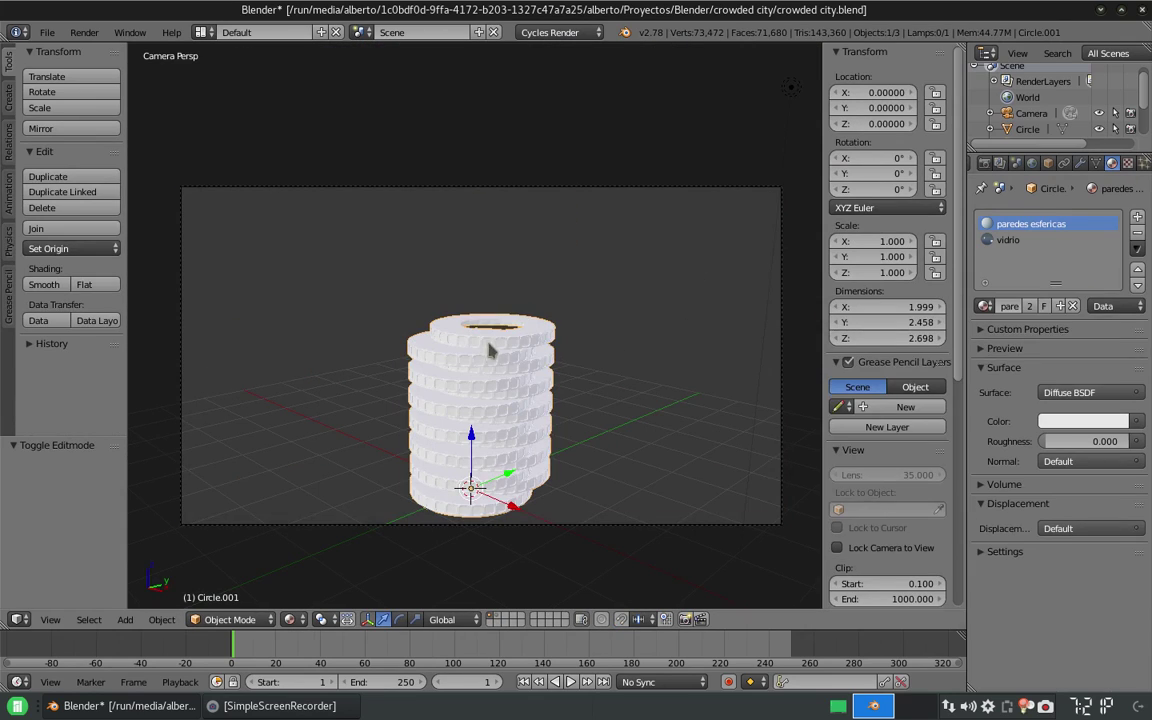
# - Move the camera to frame the tower, preview it rendered, then return to solid shading
pyautogui.click(1031, 113)
pyautogui.press('g')
pyautogui.click(289, 619)
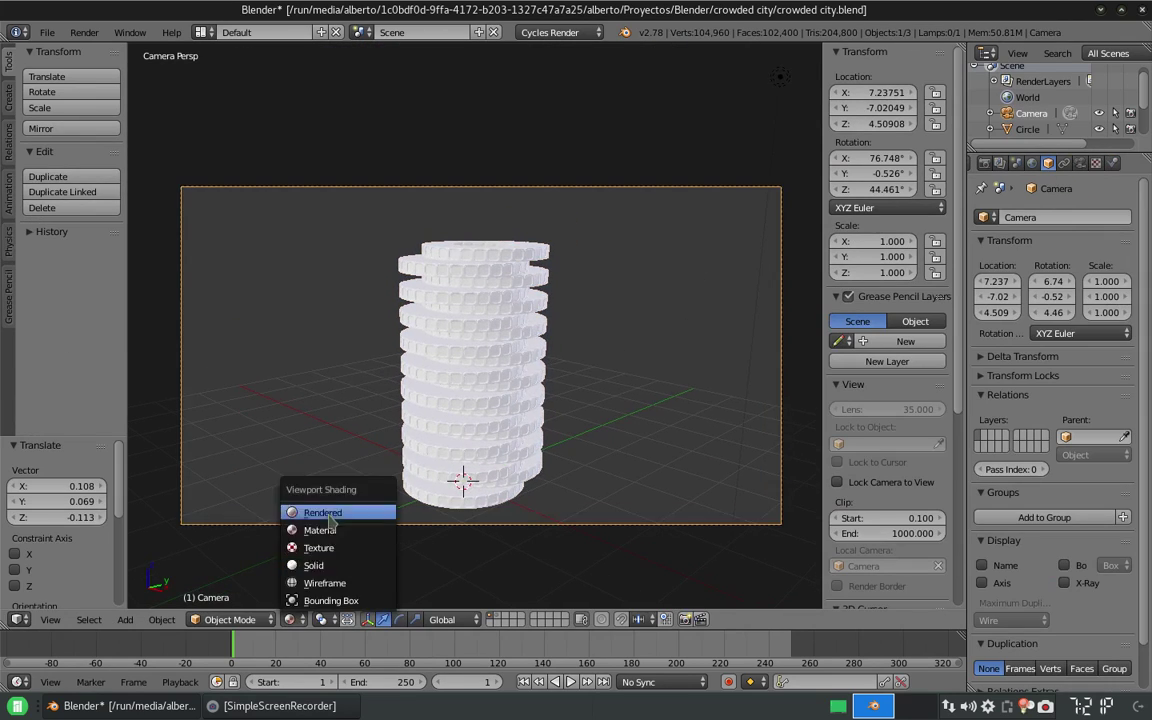
pyautogui.click(331, 516)
pyautogui.click(289, 619)
pyautogui.click(334, 561)
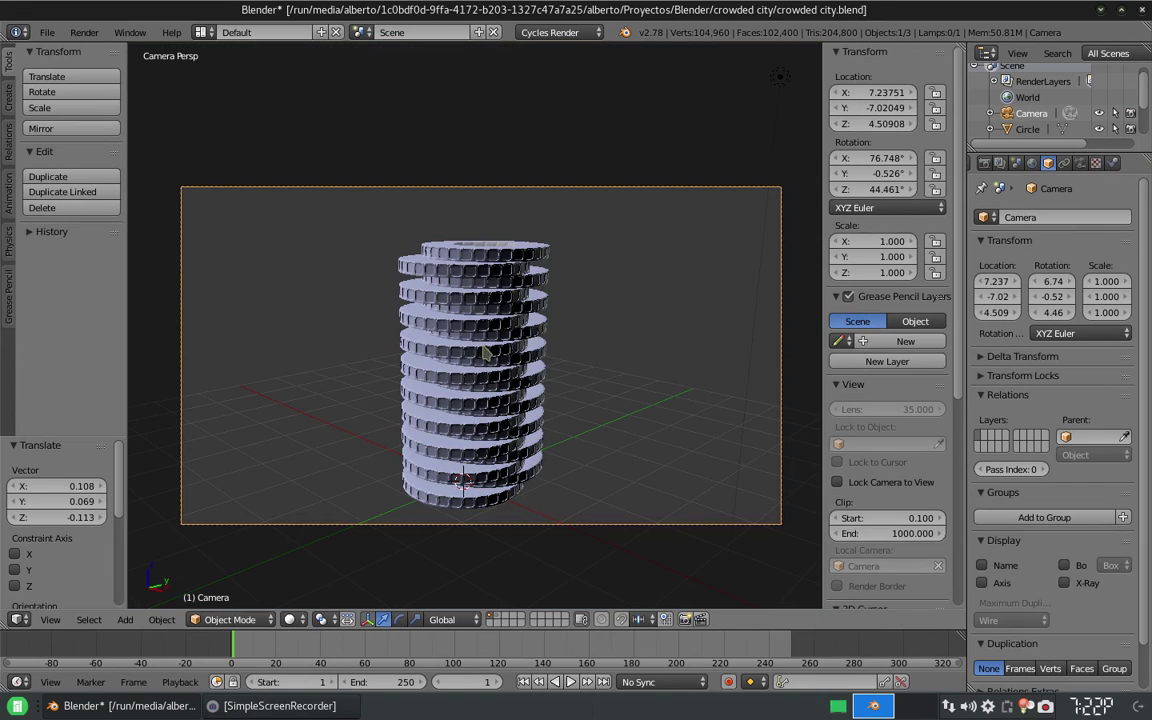
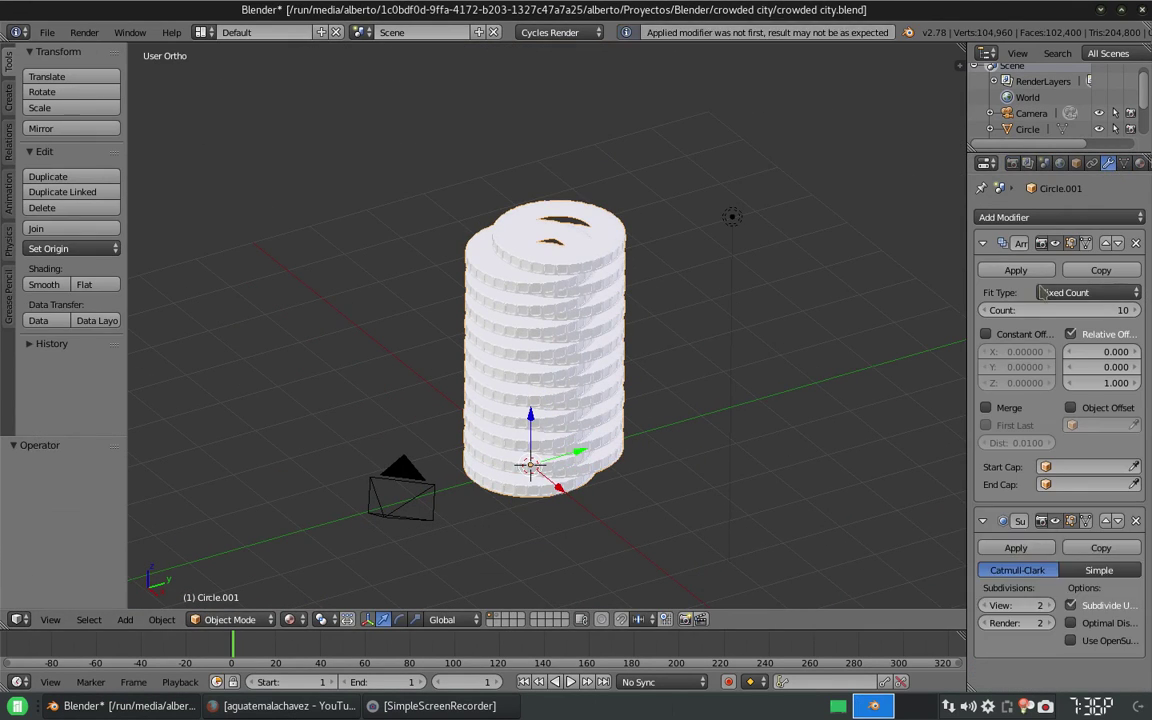
# - Check the disc tower's geometry in edit mode, closing the merge menu without merging
pyautogui.scroll(5, 523, 293)
pyautogui.scroll(5, 571, 442)
pyautogui.press('Tab')
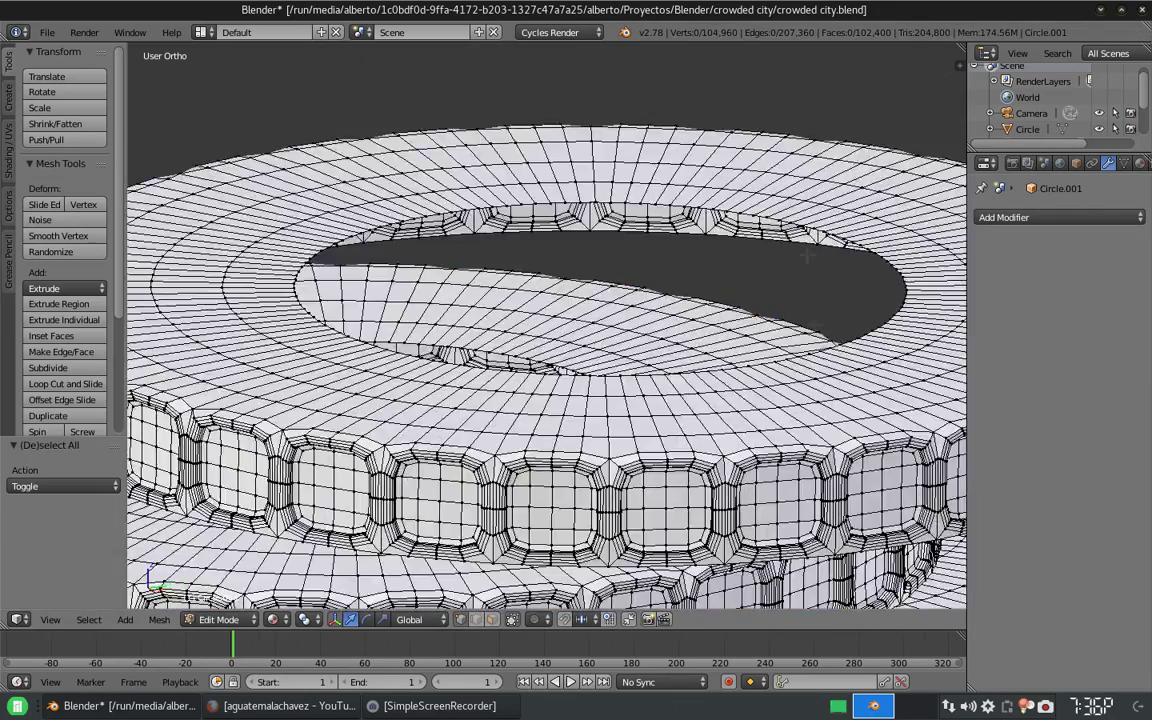
pyautogui.press('a')
pyautogui.scroll(3, 640, 437)
pyautogui.scroll(-10, 640, 437)
pyautogui.hotkey('alt', 'm')
pyautogui.click(568, 329)
pyautogui.press('Tab')
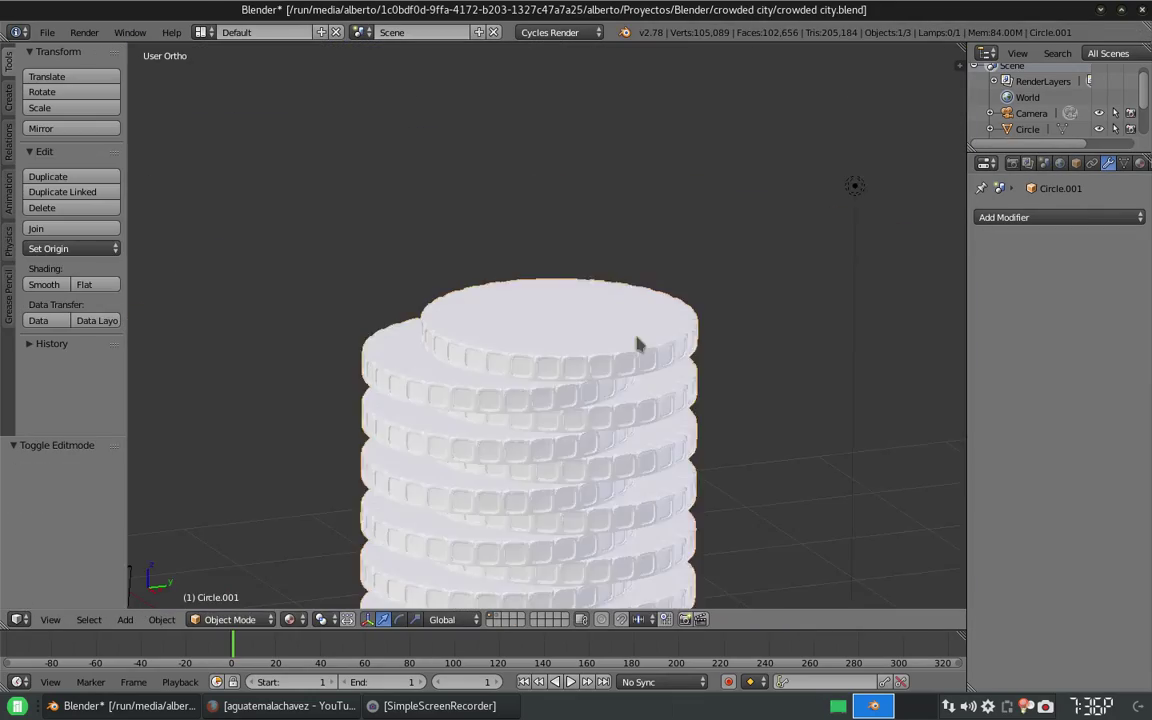
# - Send the tower to the layer with the snowman and cone and show that layer
pyautogui.press('m')
pyautogui.click(640, 590)
pyautogui.hotkey('shift', '2')
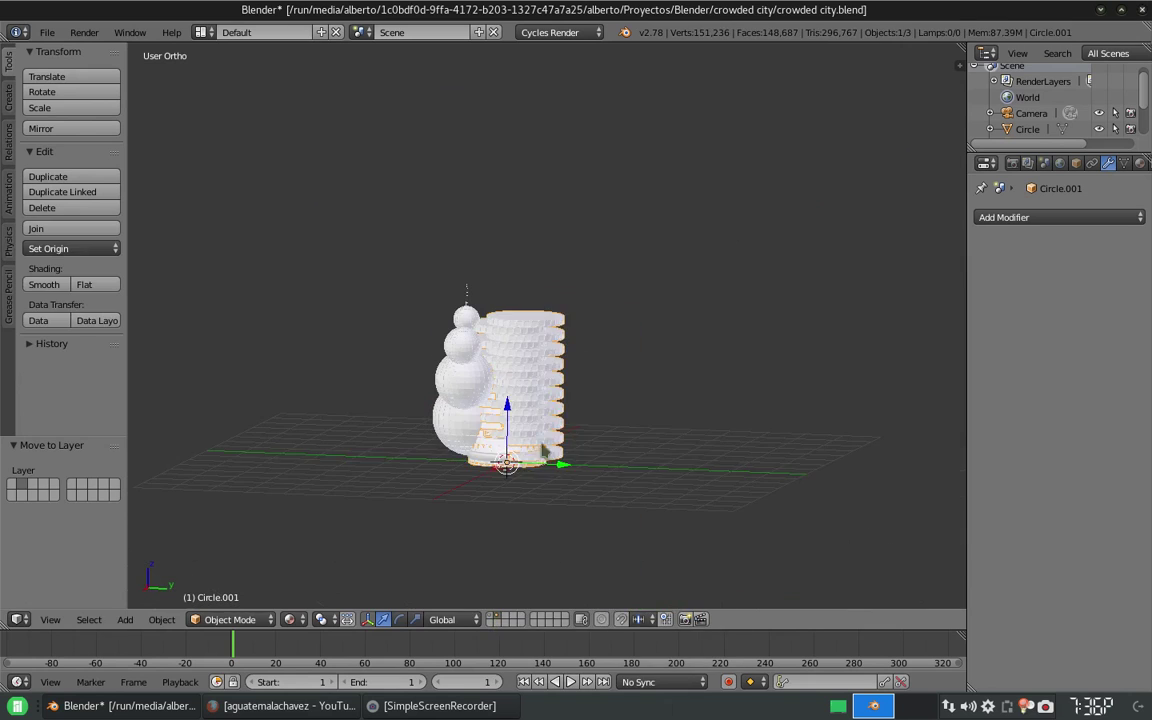
# - Place the tower beside the cone and snowman, then switch to an empty layer
pyautogui.press('g')
pyautogui.press('y')
pyautogui.click(614, 485)
pyautogui.rightClick(614, 485)
pyautogui.hotkey('shift', 'd')
pyautogui.press('x')
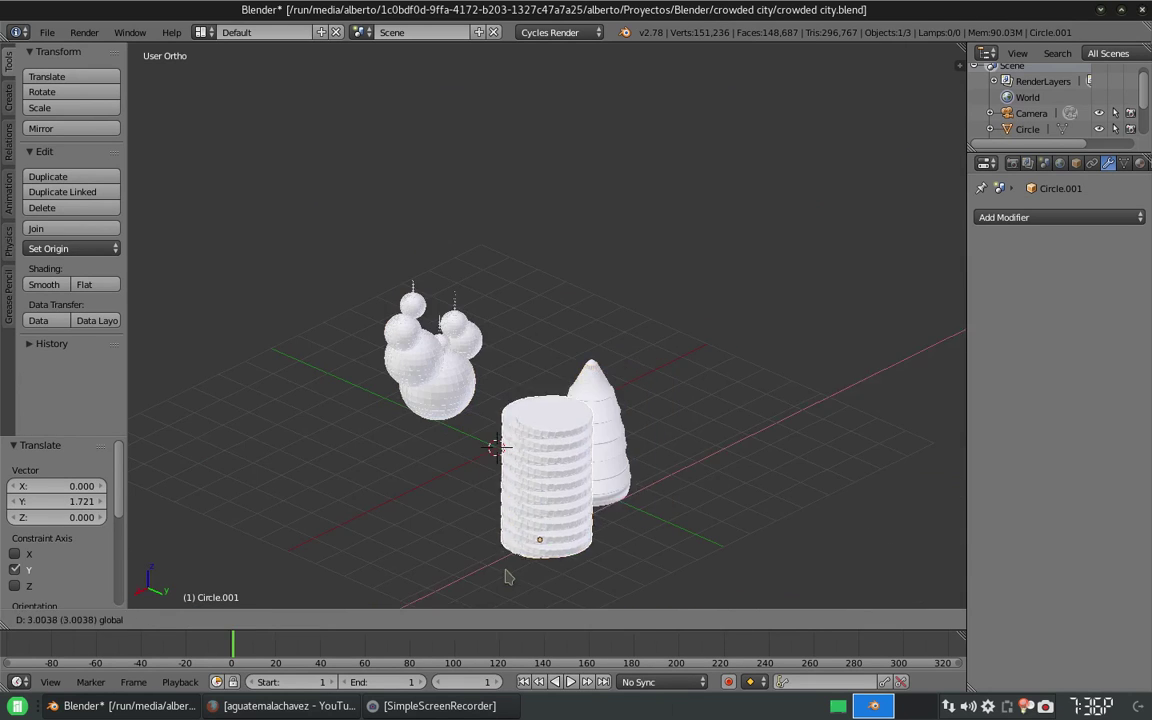
pyautogui.click(625, 458)
pyautogui.press('1')
pyautogui.moveTo(535, 407); pyautogui.dragTo(550, 365, button='middle')
# - Add a plane and raise it along the vertical axis
pyautogui.hotkey('shift', 'a')
pyautogui.click(591, 365)
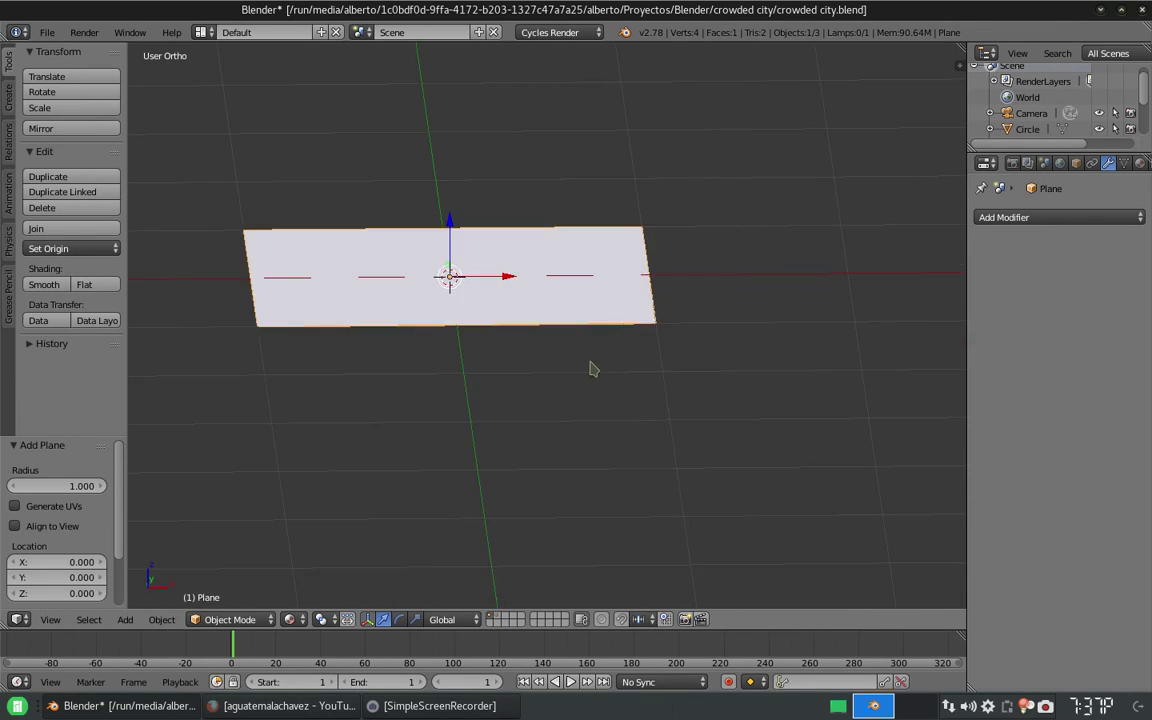
pyautogui.press('g')
pyautogui.press('z')
pyautogui.click(535, 150)
# - Inset the plane's face, add an edge loop across it, and crease the selected edges
pyautogui.press('Tab')
pyautogui.press('i')
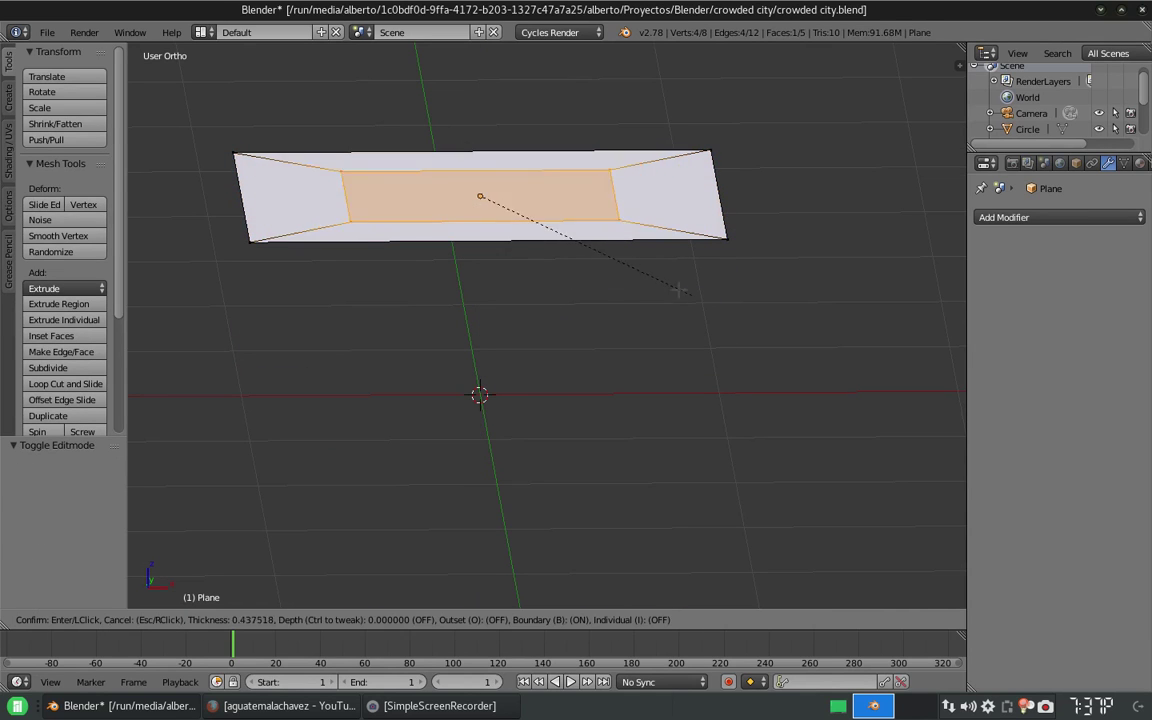
pyautogui.click(576, 245)
pyautogui.scroll(-5, 594, 119)
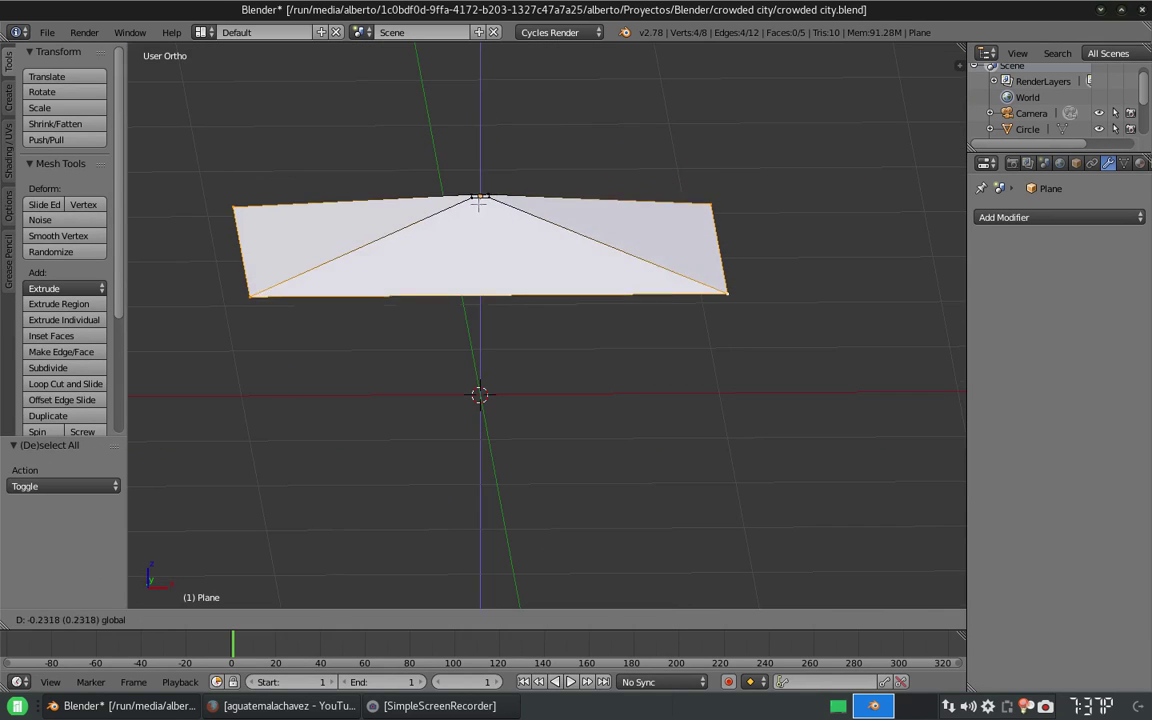
pyautogui.hotkey('ctrl', 'r')
pyautogui.click(434, 228)
pyautogui.hotkey('ctrl', 'e')
pyautogui.click(530, 548)
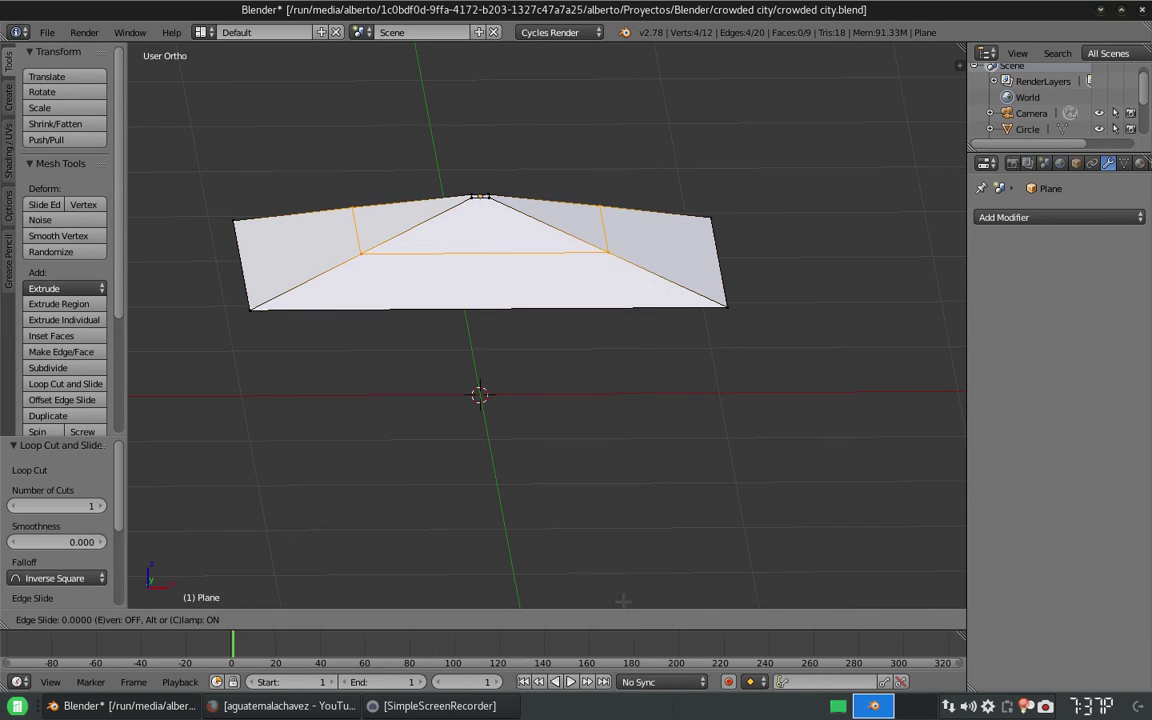
pyautogui.click(501, 257)
# - Extrude the outer edge loop downward and add level 2 subdivision smoothing
pyautogui.press('a')
pyautogui.scroll(8, 678, 230)
pyautogui.keyDown('alt'); pyautogui.rightClick(678, 236); pyautogui.keyUp('alt')
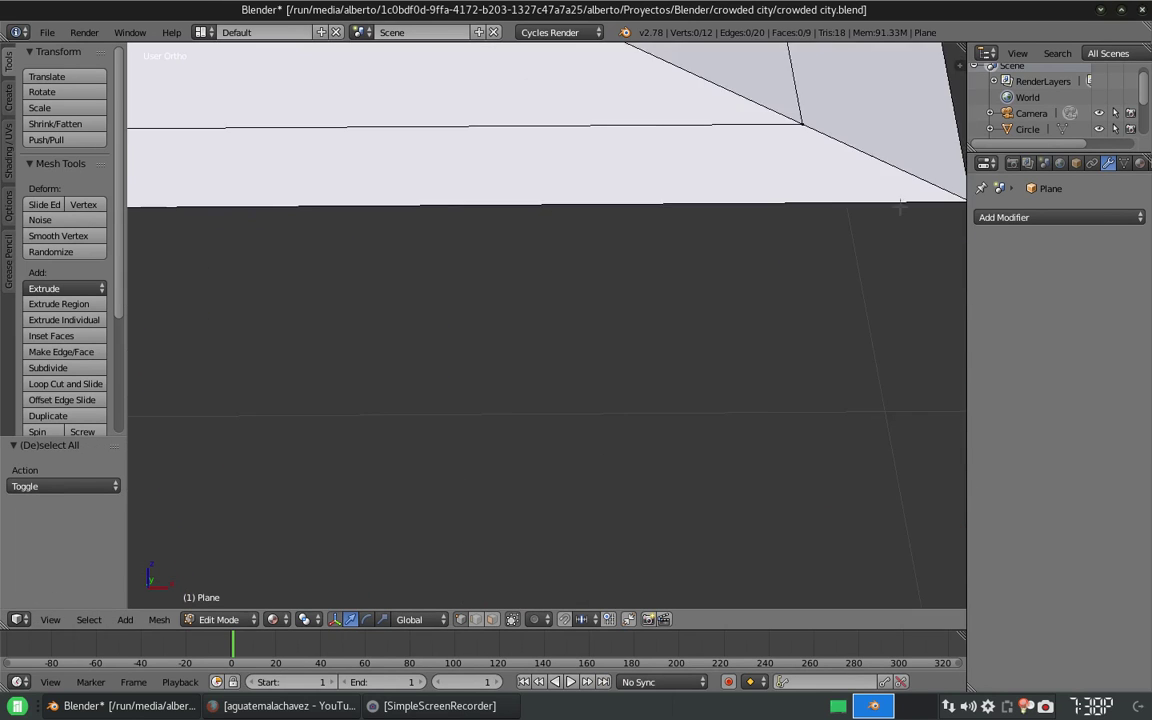
pyautogui.scroll(-8, 548, 255)
pyautogui.scroll(-5, 548, 255)
pyautogui.press('Tab')
pyautogui.moveTo(548, 255)
pyautogui.mouseDown(button='middle')
pyautogui.moveTo(594, 287)
pyautogui.moveTo(586, 368)
pyautogui.mouseUp(button='middle')
pyautogui.press('Tab')
pyautogui.click(587, 297)
pyautogui.press('Tab')
pyautogui.hotkey('ctrl', '2')
# - Place a duplicate of the slab higher up above the first one
pyautogui.press('Tab')
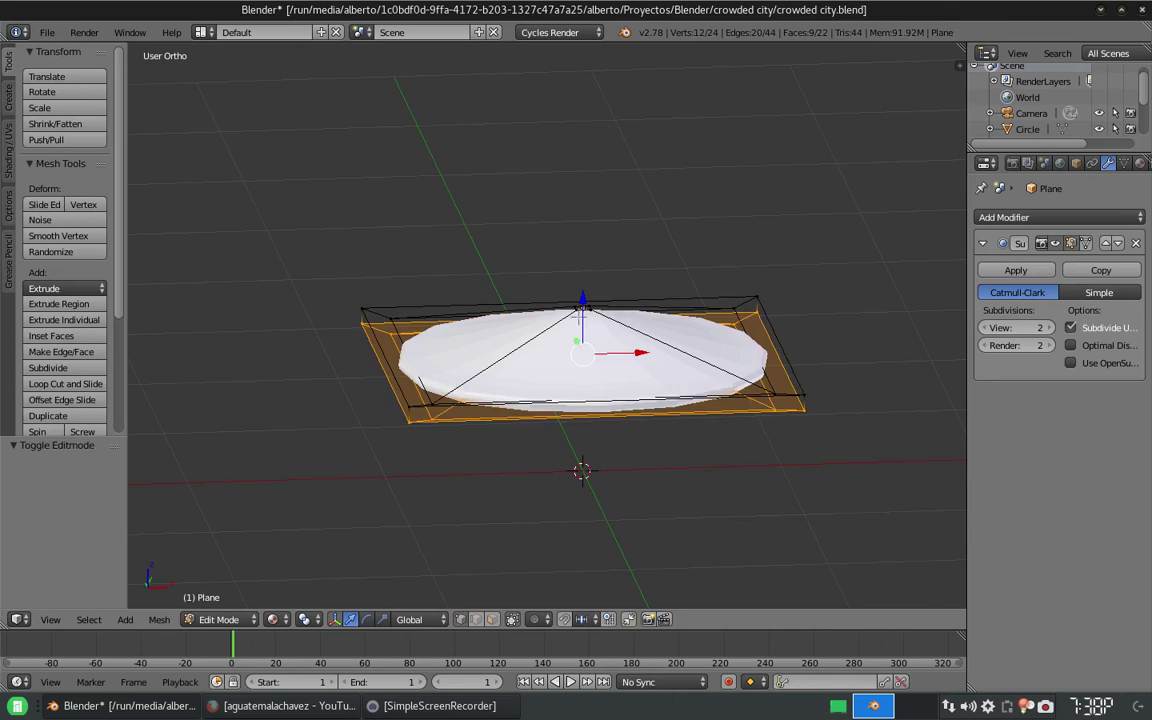
pyautogui.press('n')
pyautogui.press('Tab')
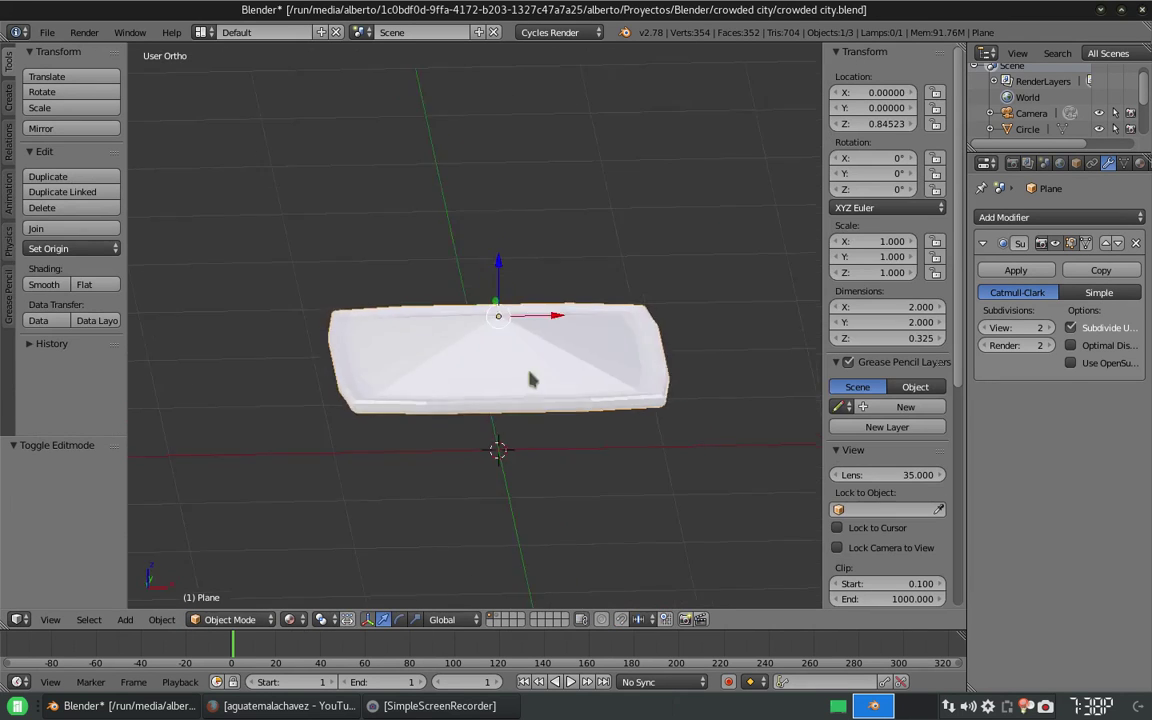
pyautogui.moveTo(532, 376); pyautogui.dragTo(525, 319, button='middle')
pyautogui.click(504, 204)
pyautogui.moveTo(450, 330)
pyautogui.mouseDown(button='middle')
pyautogui.moveTo(442, 360)
pyautogui.moveTo(475, 380)
pyautogui.moveTo(466, 470)
pyautogui.moveTo(488, 622)
pyautogui.mouseUp(button='middle')
# - Extrude the upper slab downward to form the walls
pyautogui.press('Tab')
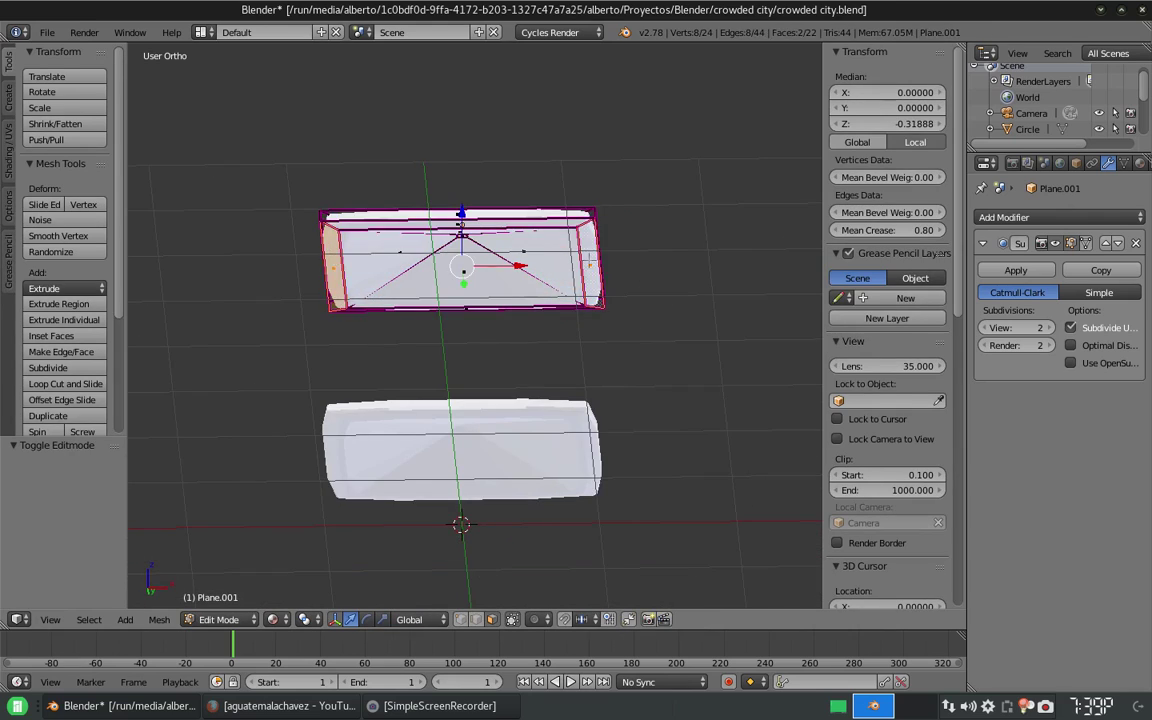
pyautogui.moveTo(463, 267)
pyautogui.mouseDown(button='middle')
pyautogui.moveTo(463, 230)
pyautogui.moveTo(463, 330)
pyautogui.mouseUp(button='middle')
pyautogui.press('e')
pyautogui.click(468, 393)
pyautogui.moveTo(468, 393)
pyautogui.mouseDown(button='middle')
pyautogui.moveTo(440, 392)
pyautogui.moveTo(500, 391)
pyautogui.moveTo(460, 391)
pyautogui.mouseUp(button='middle')
# - Delete two opposite side faces of the walls and scale the selection along X
pyautogui.rightClick(330, 380)
pyautogui.keyDown('shift'); pyautogui.rightClick(560, 380); pyautogui.keyUp('shift')
pyautogui.moveTo(560, 380); pyautogui.dragTo(566, 384, button='middle')
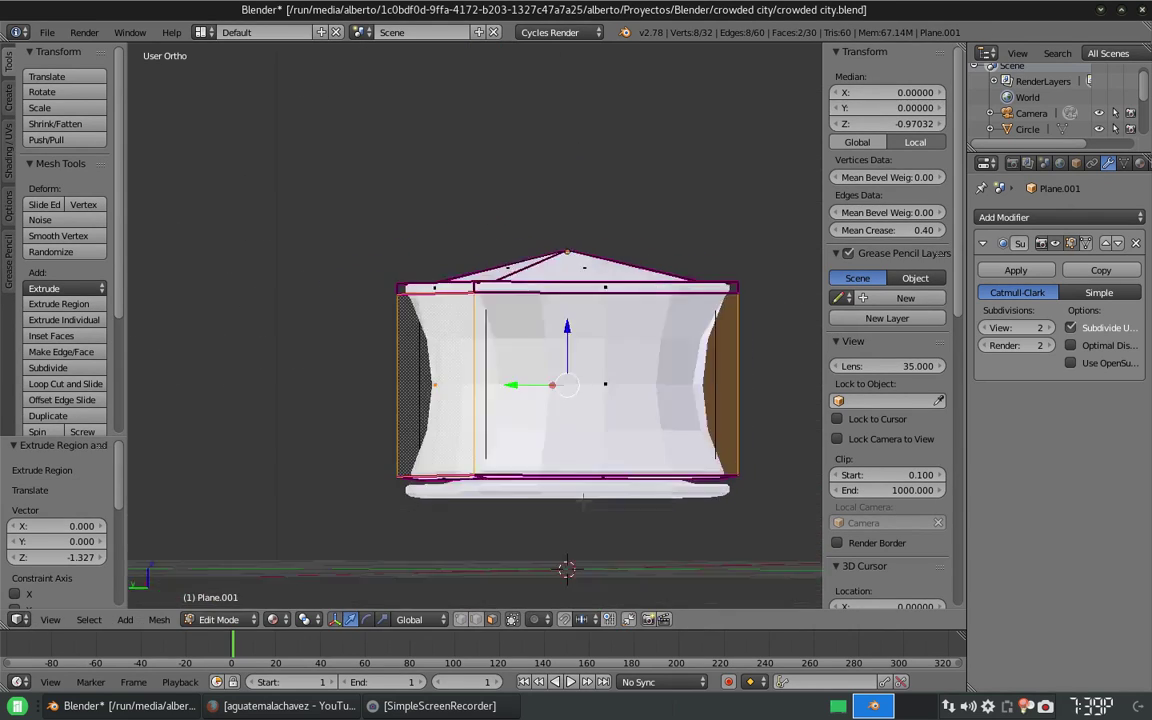
pyautogui.moveTo(583, 500)
pyautogui.mouseDown(button='middle')
pyautogui.moveTo(632, 506)
pyautogui.moveTo(600, 530)
pyautogui.moveTo(622, 533)
pyautogui.moveTo(500, 470)
pyautogui.moveTo(420, 470)
pyautogui.mouseUp(button='middle')
pyautogui.press('Escape')
pyautogui.press('x')
pyautogui.click(640, 545)
pyautogui.press('s')
pyautogui.press('x')
pyautogui.click(622, 533)
# - Extrude the building's middle ring outward along its normals to form a ledge
pyautogui.press('Tab')
pyautogui.rightClick(401, 468)
pyautogui.press('Tab')
pyautogui.scroll(3, 401, 468)
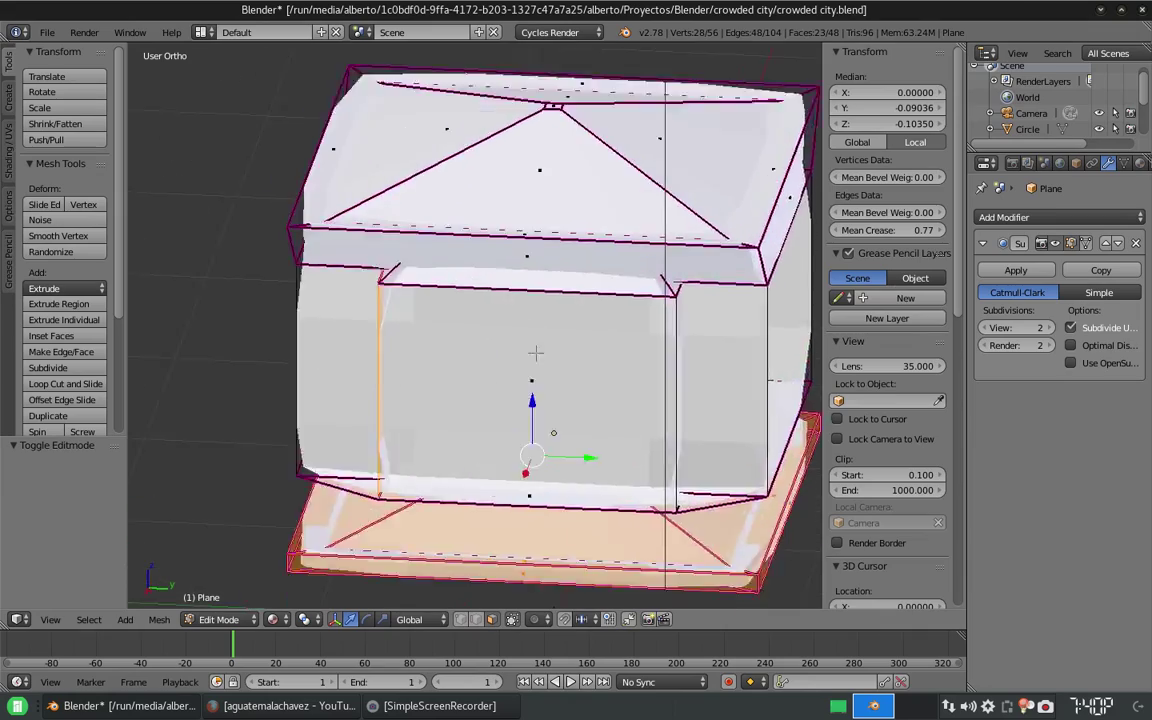
pyautogui.scroll(2, 401, 468)
pyautogui.moveTo(401, 468)
pyautogui.mouseDown(button='middle')
pyautogui.moveTo(520, 380)
pyautogui.moveTo(590, 300)
pyautogui.mouseUp(button='middle')
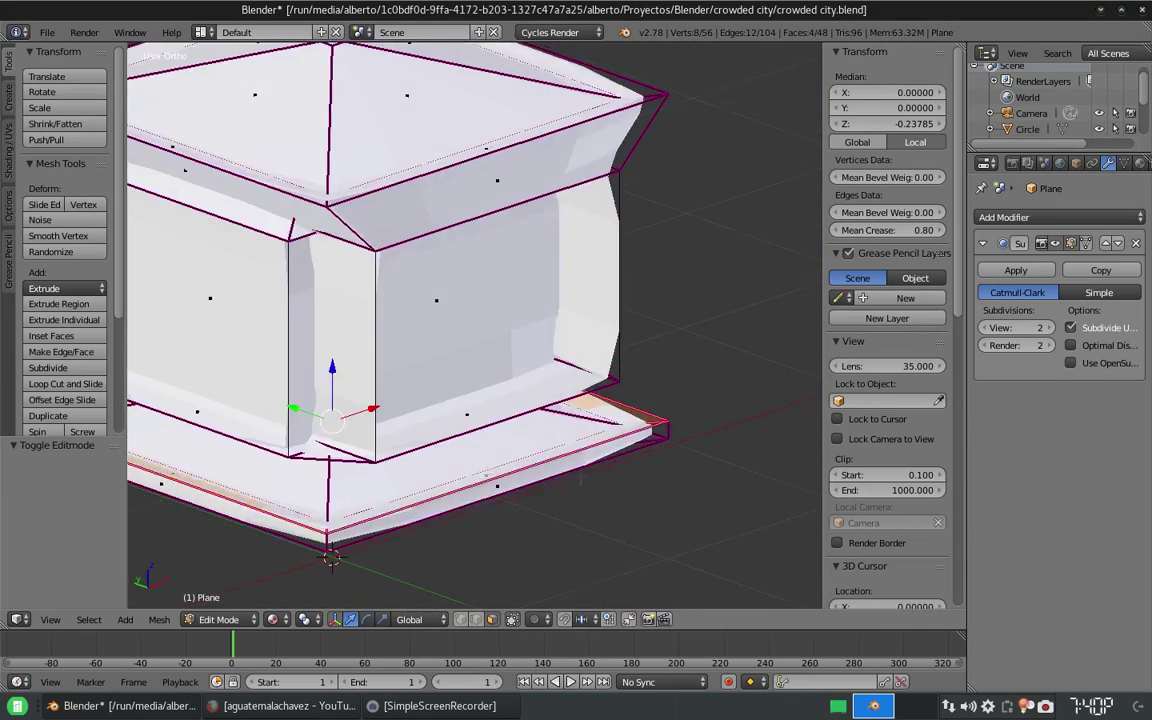
pyautogui.keyDown('alt'); pyautogui.rightClick(590, 300); pyautogui.keyUp('alt')
pyautogui.press('e')
pyautogui.click(578, 308)
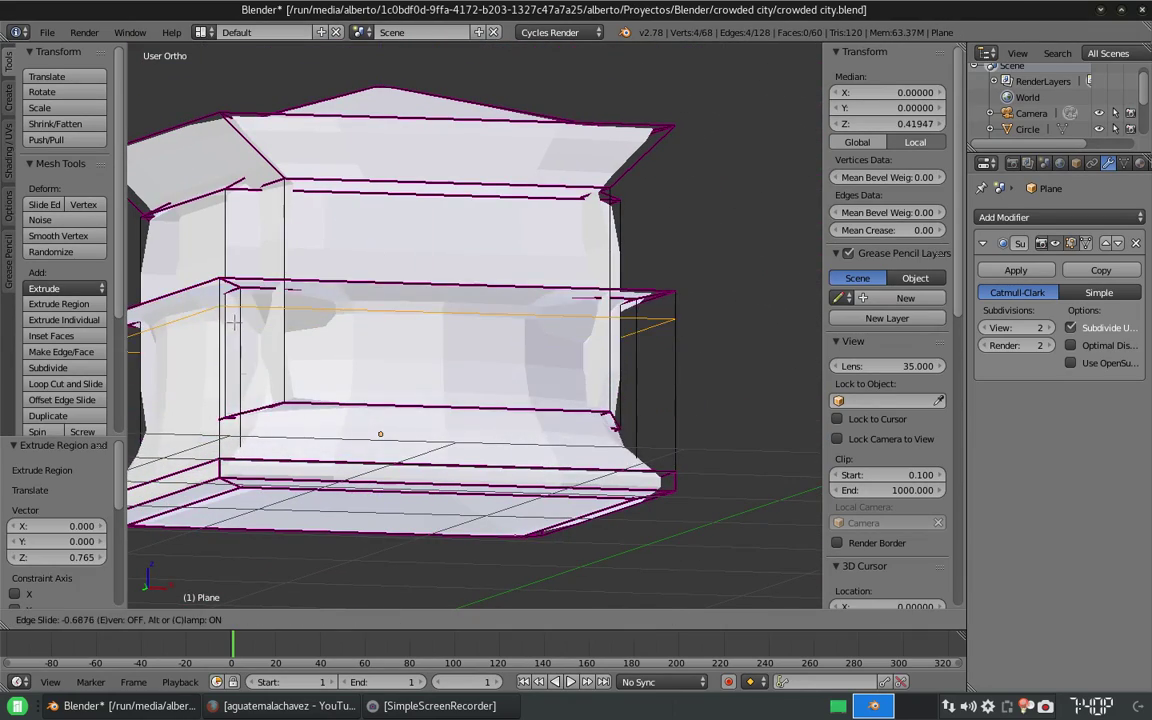
pyautogui.press('Tab')
pyautogui.scroll(-4, 655, 358)
# - Create a new blue material for the building
pyautogui.scroll(3, 676, 360)
pyautogui.click(1139, 163)
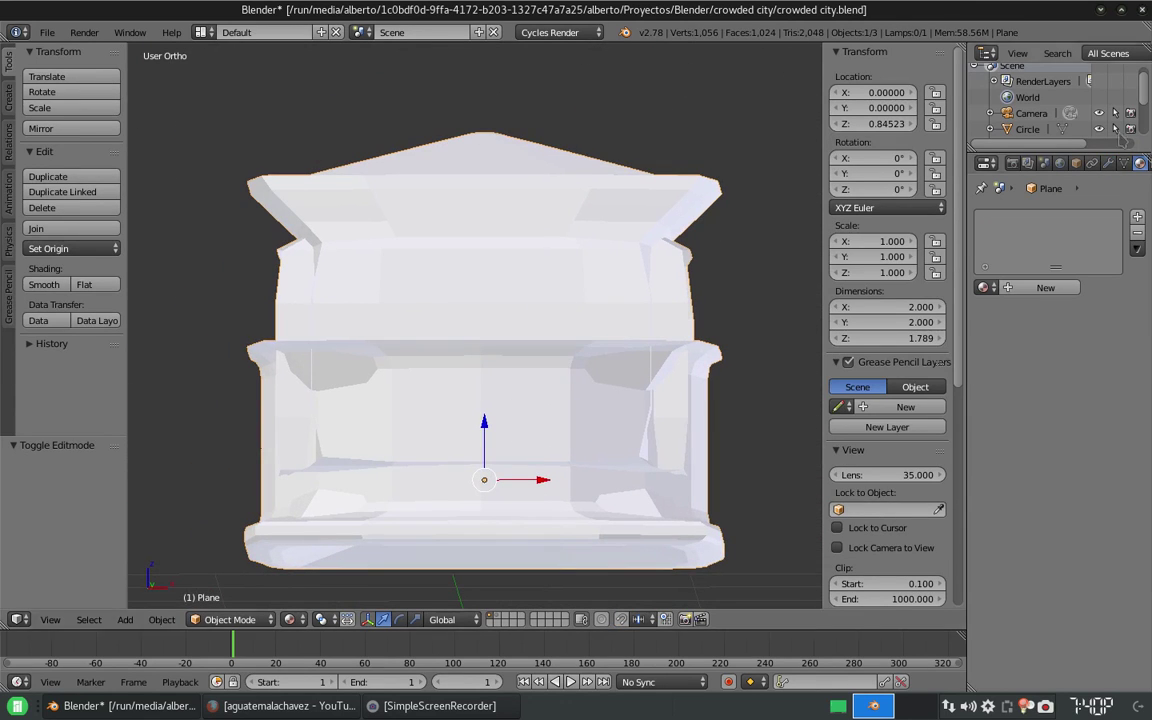
pyautogui.click(986, 287)
pyautogui.click(1035, 288)
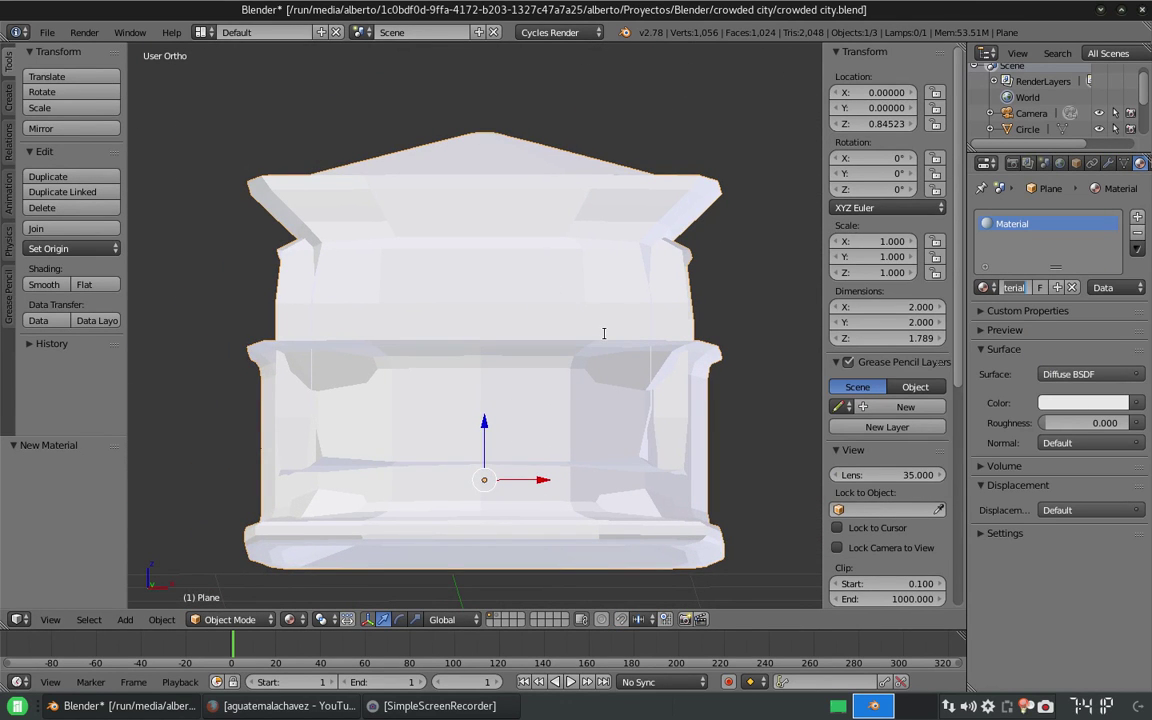
pyautogui.click(1083, 402)
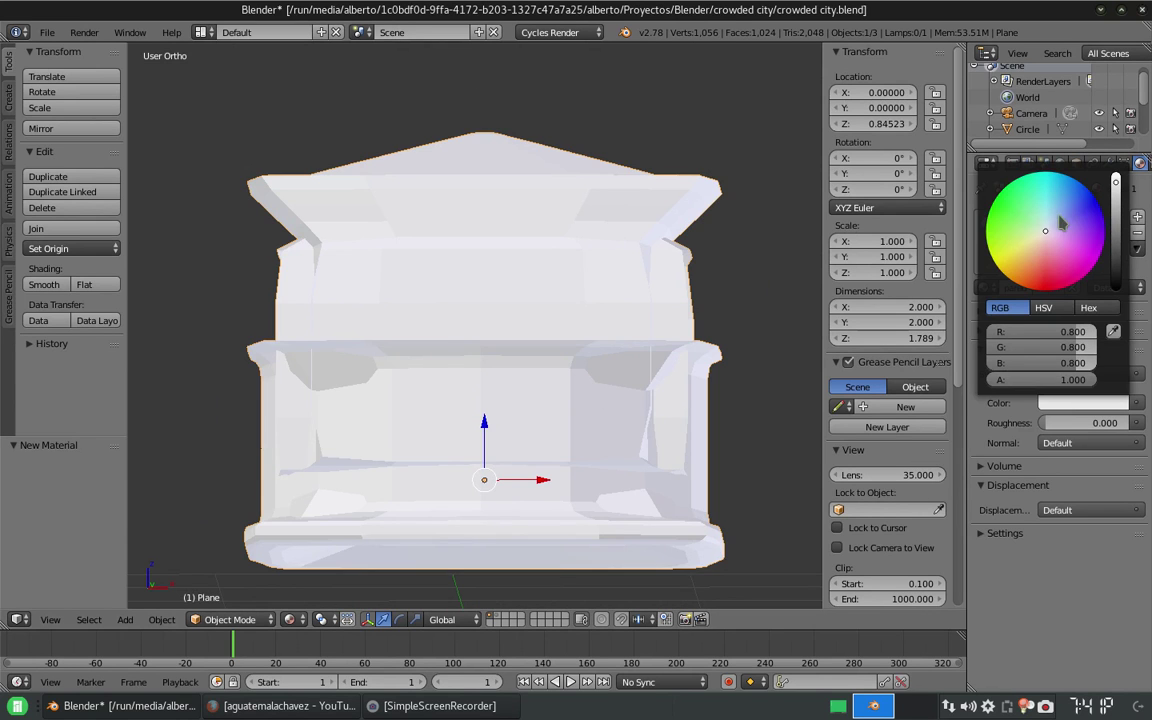
pyautogui.click(1055, 245)
# - Select the building's middle-storey geometry in edit mode
pyautogui.press('Tab')
pyautogui.scroll(2, 562, 303)
pyautogui.press('Tab')
pyautogui.scroll(-3, 562, 303)
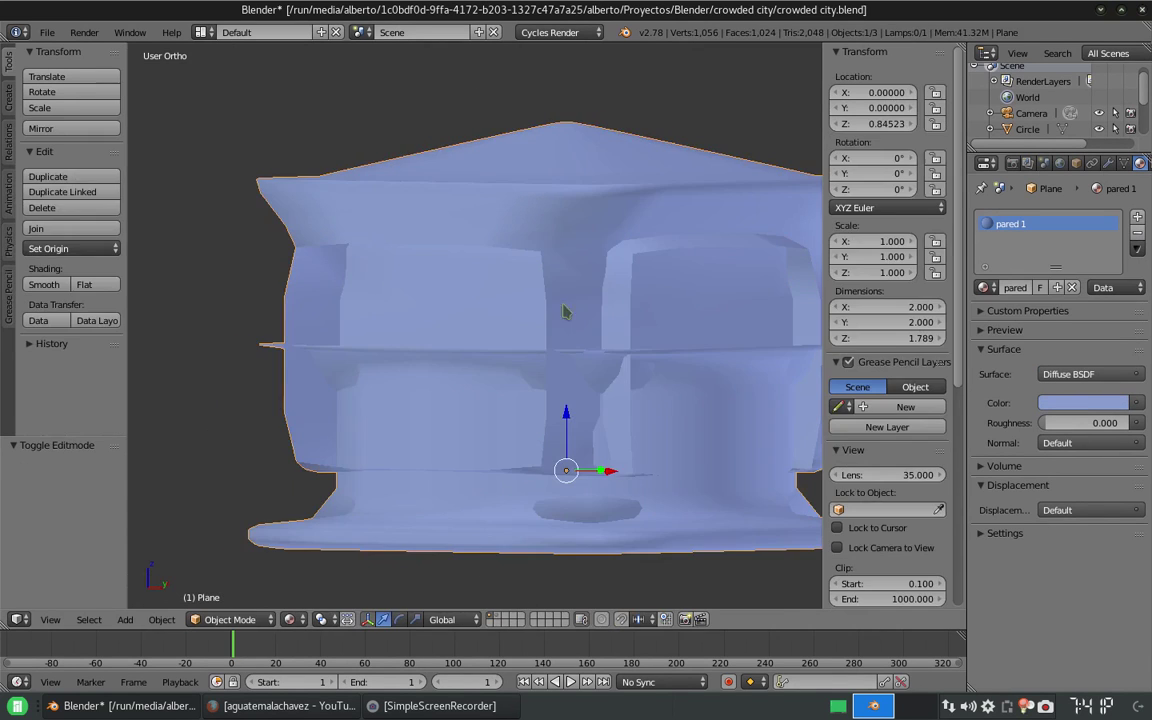
pyautogui.moveTo(565, 313)
pyautogui.mouseDown(button='middle')
pyautogui.moveTo(455, 442)
pyautogui.moveTo(554, 489)
pyautogui.mouseUp(button='middle')
pyautogui.press('Tab')
pyautogui.press('a')
pyautogui.press('a')
pyautogui.press('l')
pyautogui.scroll(2, 554, 489)
pyautogui.moveTo(554, 420); pyautogui.dragTo(600, 380, button='middle')
pyautogui.scroll(-2, 600, 380)
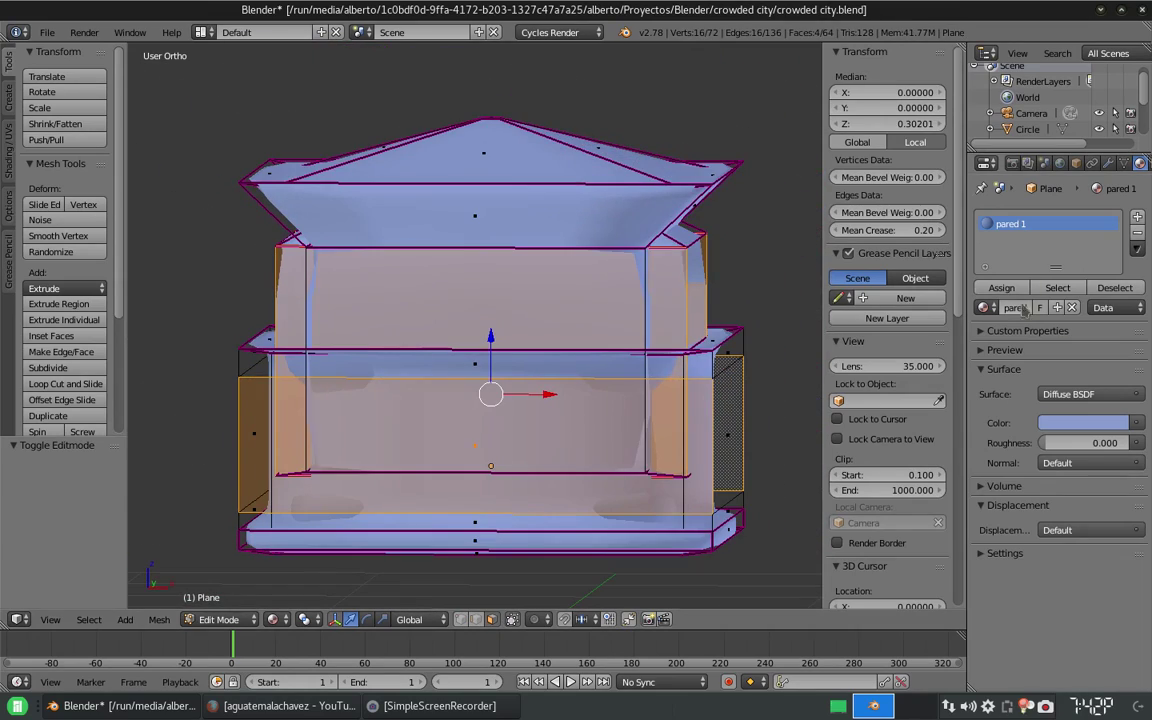
# - Add a second glossy material with roughness 0.050 and view it in rendered preview
pyautogui.click(1137, 216)
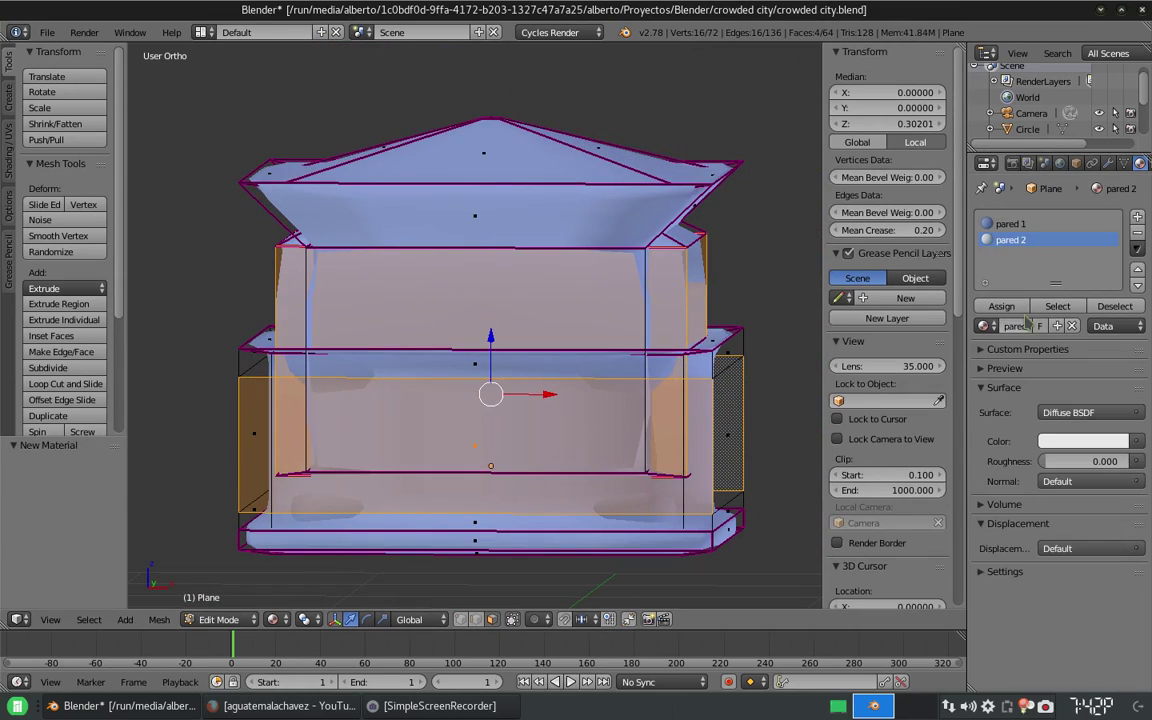
pyautogui.click(1063, 413)
pyautogui.click(947, 200)
pyautogui.press('Tab')
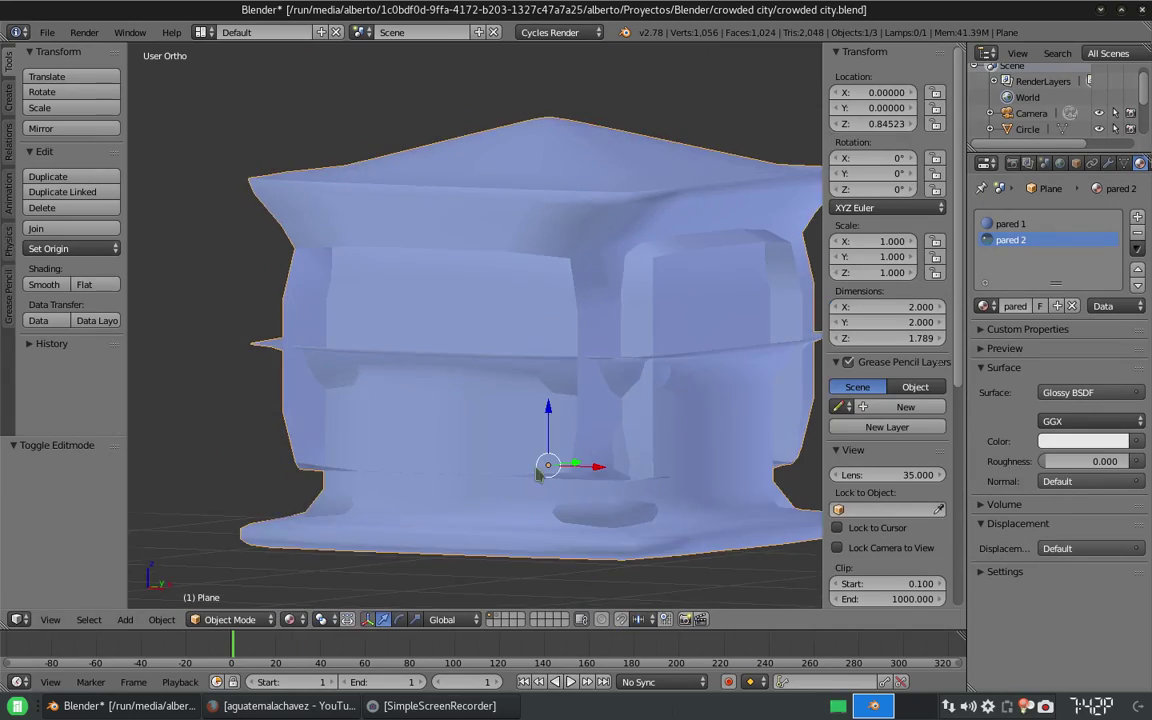
pyautogui.hotkey('shift', 'z')
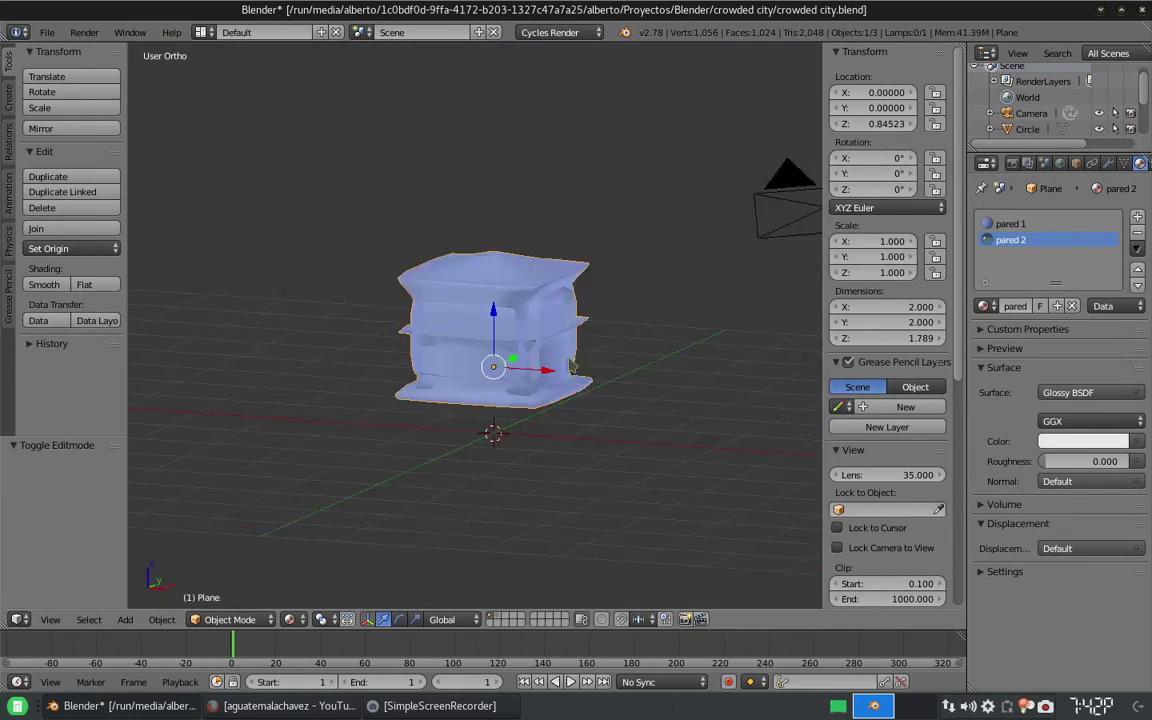
pyautogui.click(290, 619)
pyautogui.click(322, 512)
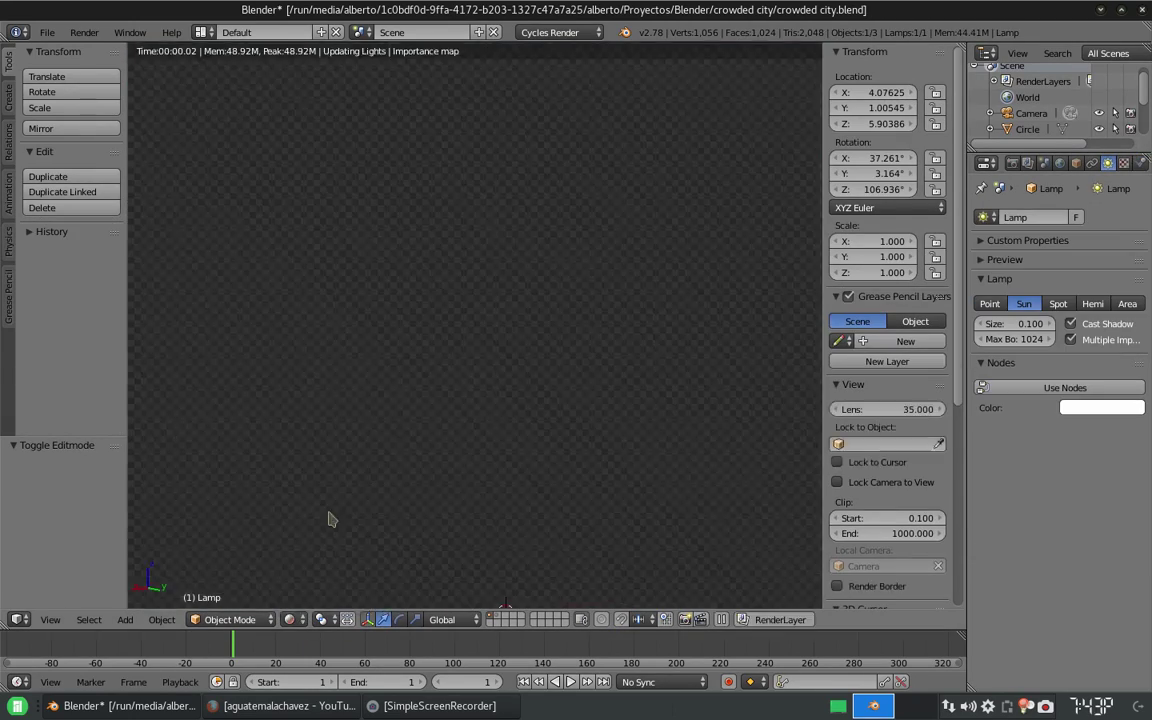
pyautogui.click(290, 619)
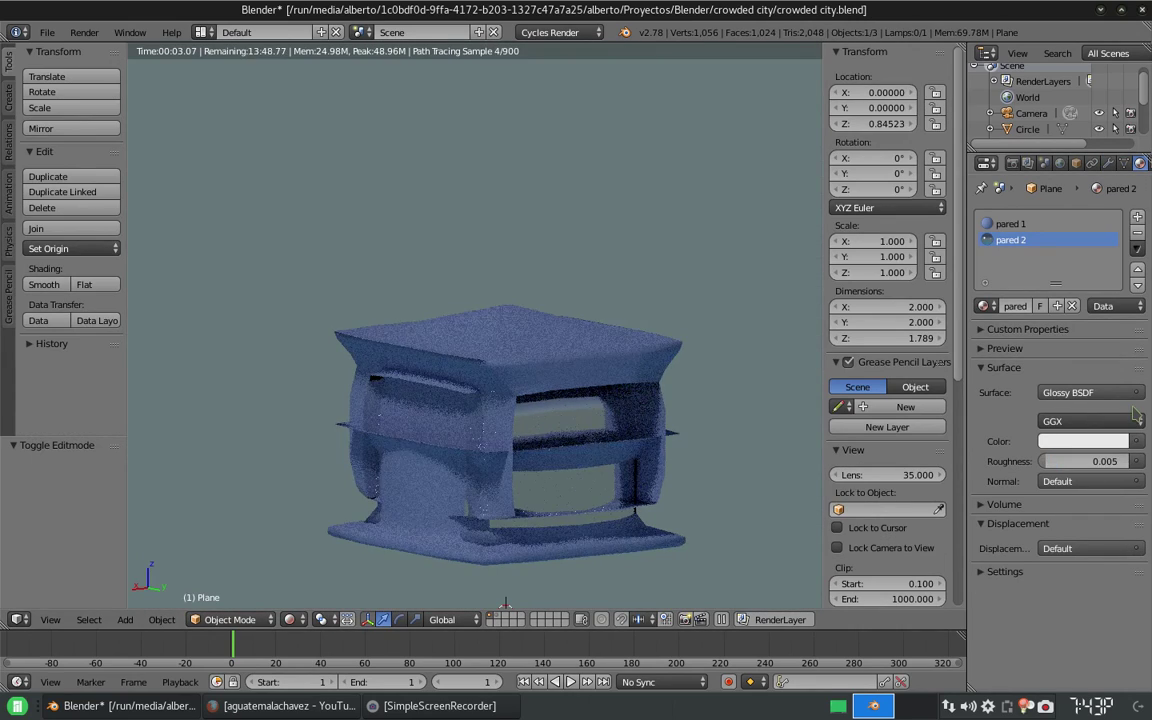
pyautogui.press('Return')
# - Tint the glossy material yellow and return to solid shading
pyautogui.click(1083, 441)
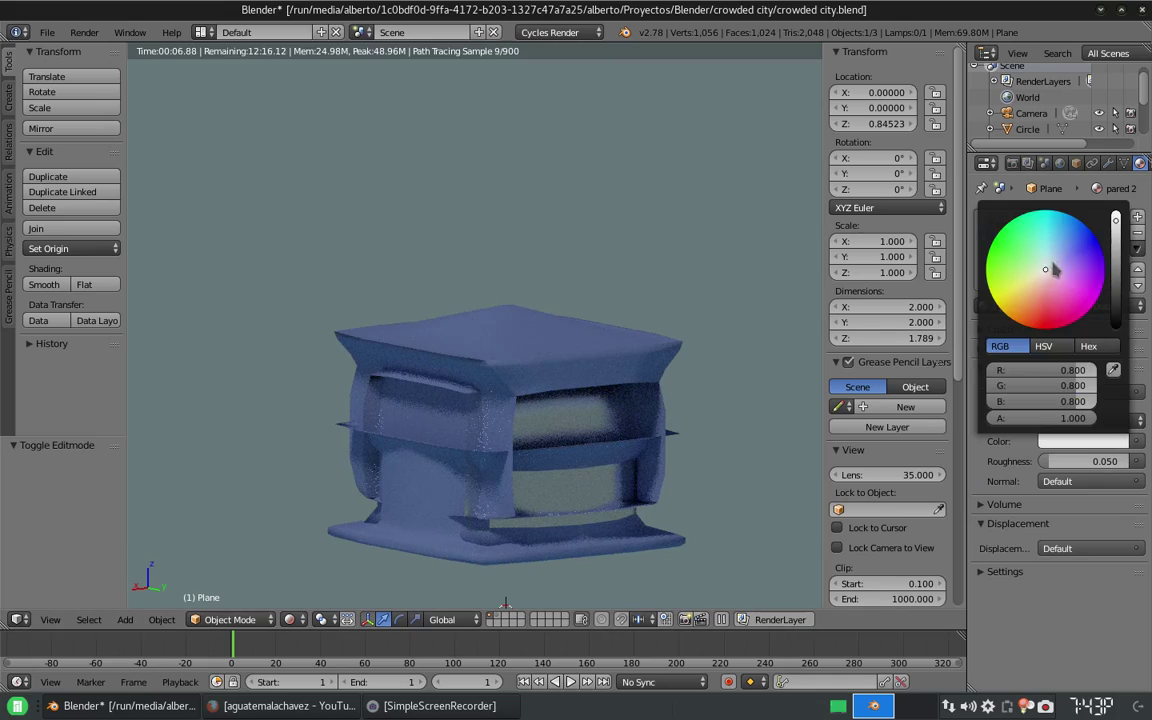
pyautogui.click(290, 619)
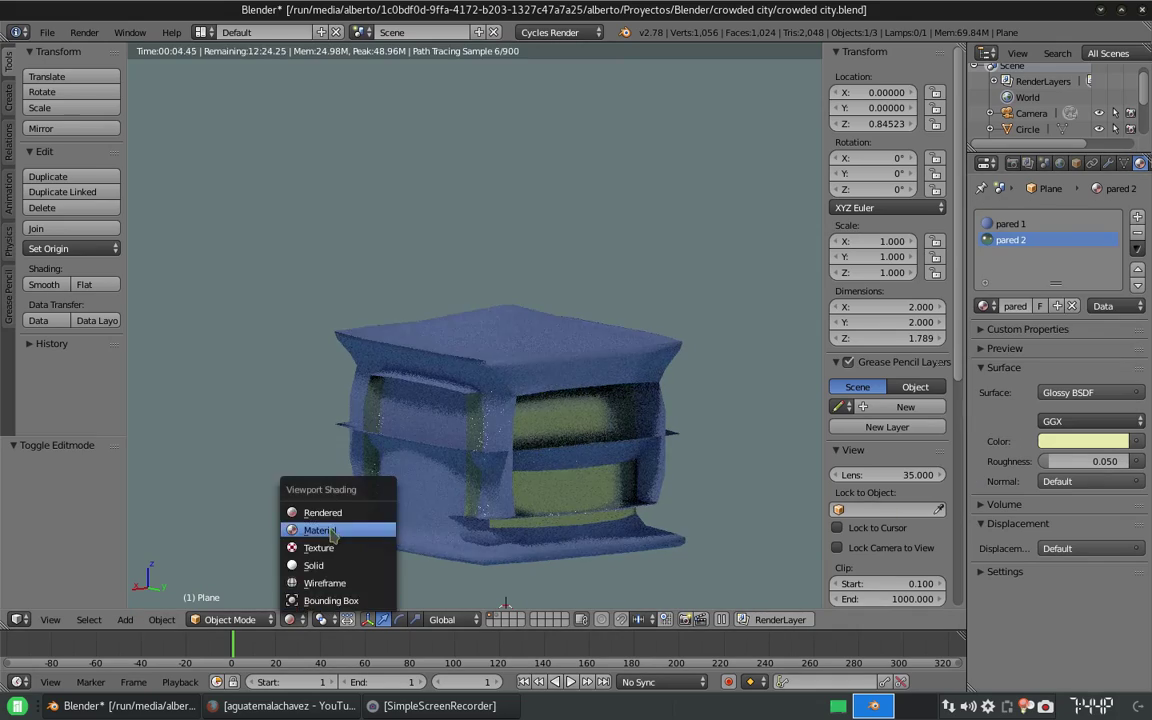
pyautogui.click(334, 527)
# - From the front view, select two wall faces and a central face
pyautogui.press('Tab')
pyautogui.scroll(5, 427, 276)
pyautogui.press('KP_1')
pyautogui.keyDown('shift'); pyautogui.click(545, 300); pyautogui.keyUp('shift')
pyautogui.moveTo(545, 300)
pyautogui.mouseDown(button='middle')
pyautogui.moveTo(560, 420)
pyautogui.moveTo(610, 440)
pyautogui.mouseUp(button='middle')
pyautogui.keyDown('shift'); pyautogui.click(215, 400); pyautogui.keyUp('shift')
pyautogui.keyDown('shift'); pyautogui.click(549, 460); pyautogui.keyUp('shift')
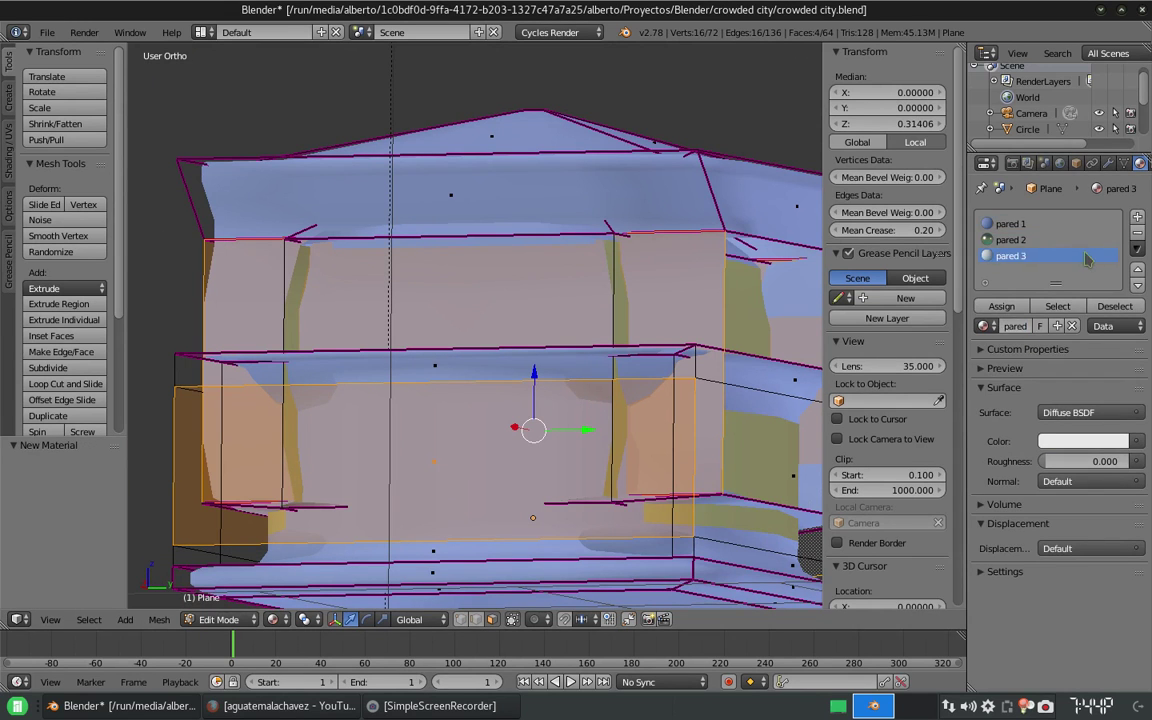
# - Make the third material a peach Glossy BSDF and preview it rendered
pyautogui.click(1090, 412)
pyautogui.click(900, 218)
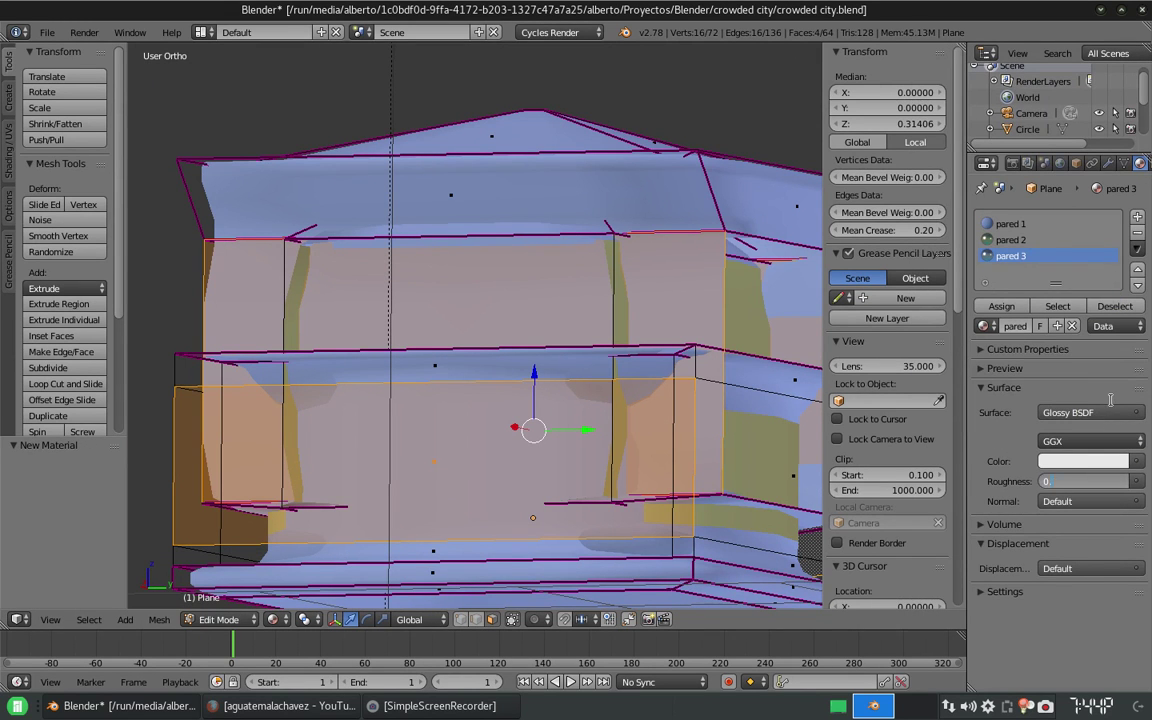
pyautogui.click(1083, 461)
pyautogui.click(1041, 301)
pyautogui.press('Tab')
pyautogui.scroll(-3, 455, 385)
pyautogui.hotkey('shift', 'z')
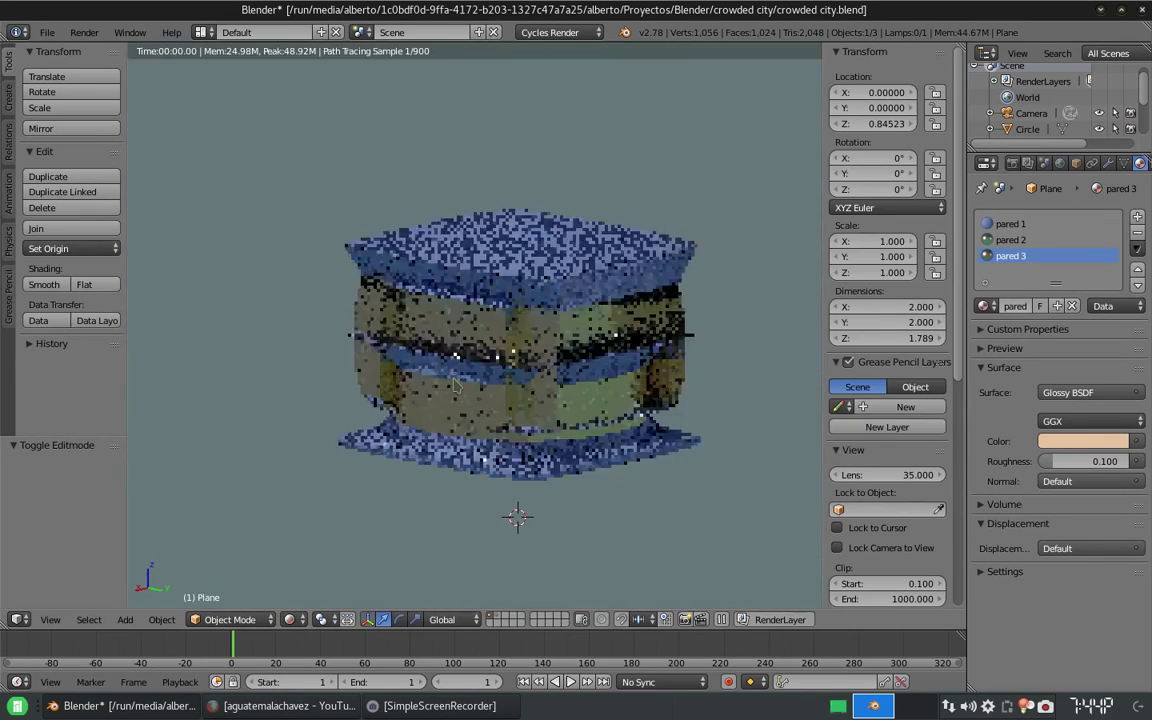
# - Apply the Subsurf and add an Array of 5 copies stepped 0.6 sideways and stacked upward
pyautogui.hotkey('shift', 'z')
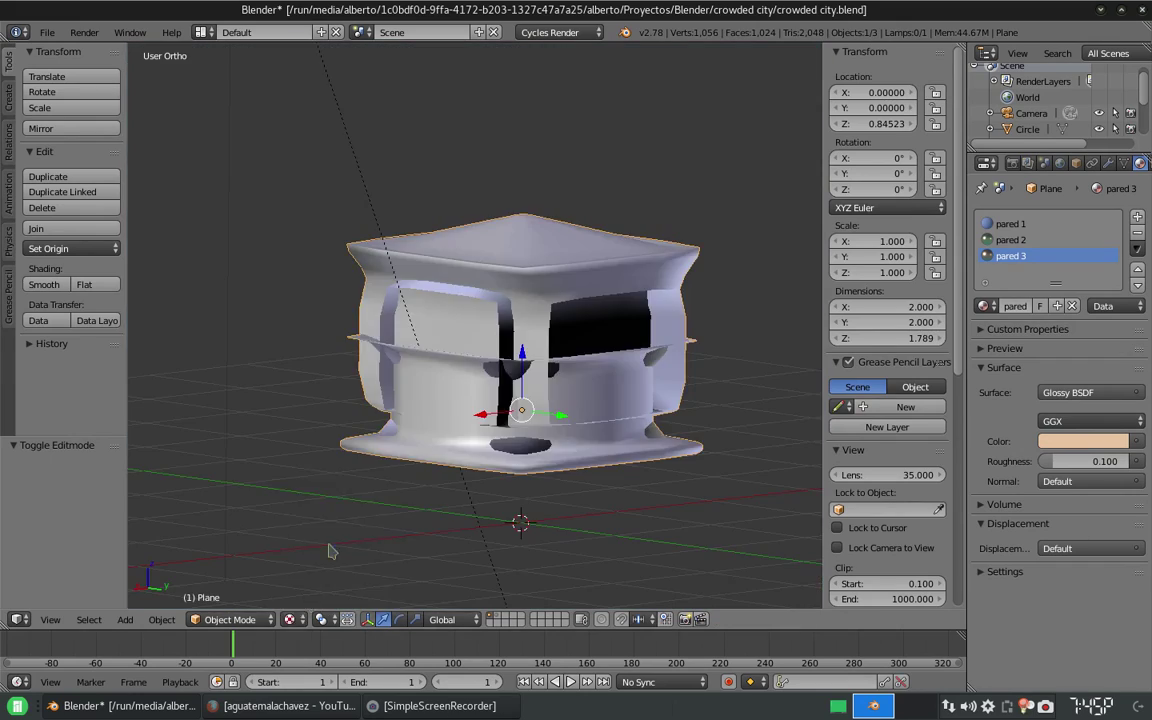
pyautogui.press('Tab')
pyautogui.press('Tab')
pyautogui.click(1108, 163)
pyautogui.click(1000, 262)
pyautogui.click(1058, 217)
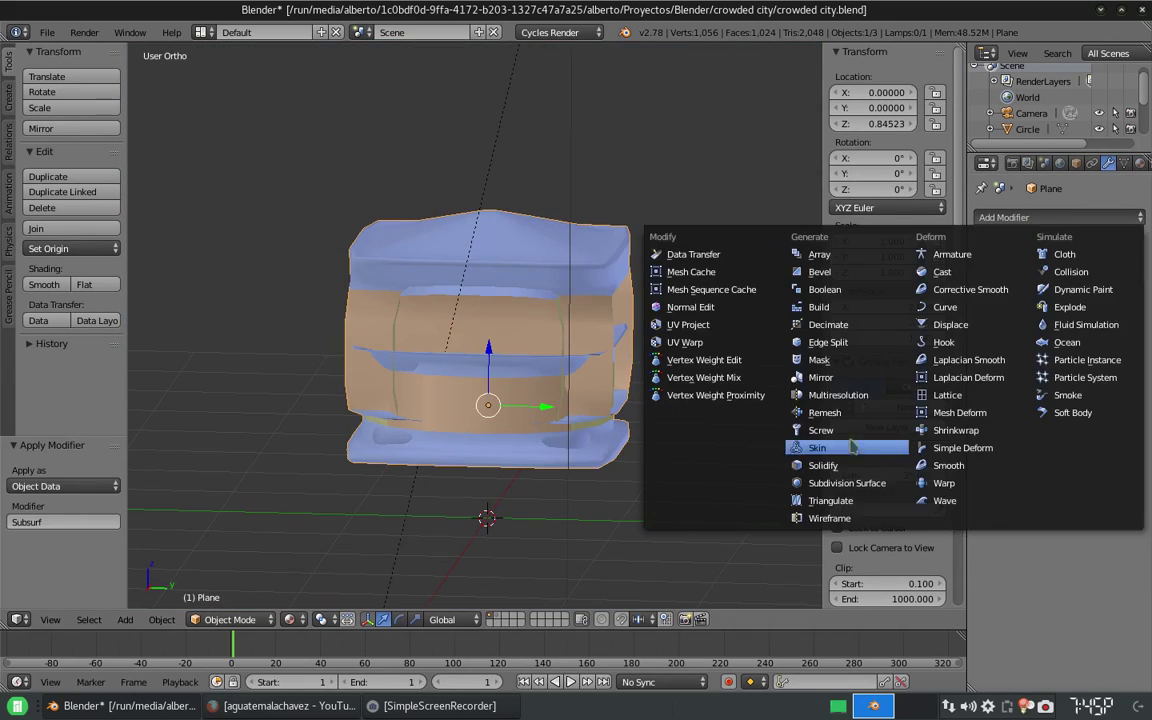
pyautogui.click(819, 254)
pyautogui.moveTo(1100, 383); pyautogui.dragTo(961, 385)
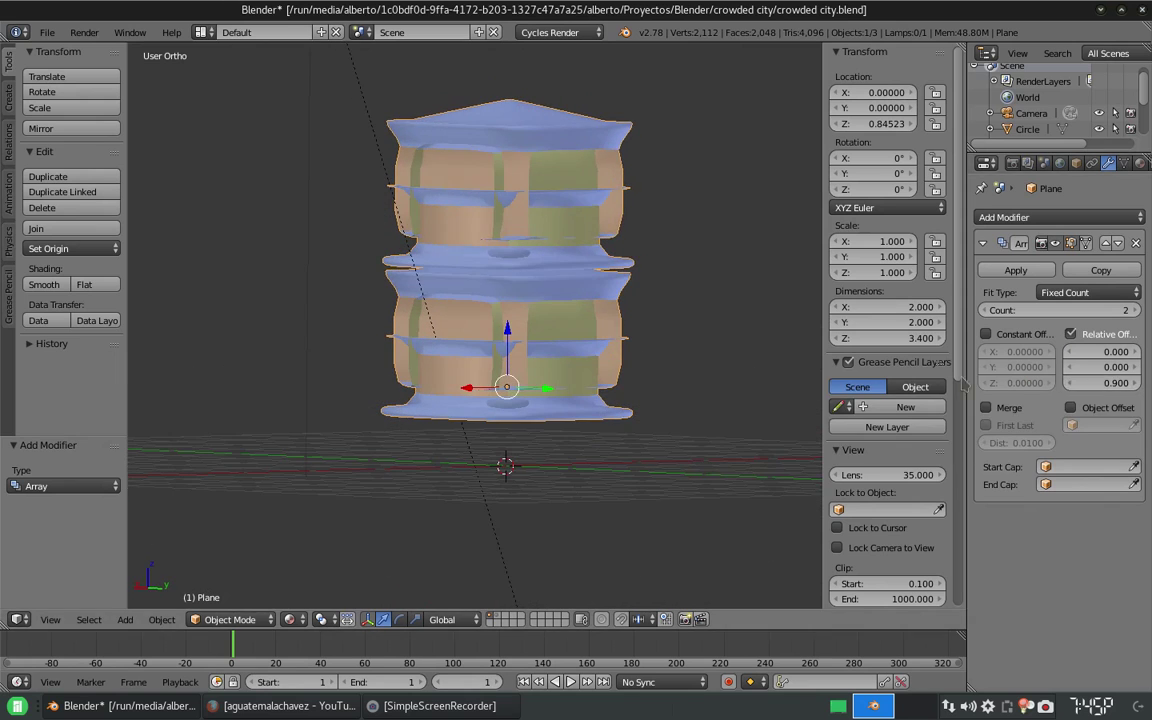
pyautogui.click(1137, 310)
pyautogui.moveTo(581, 362); pyautogui.dragTo(400, 450, button='middle')
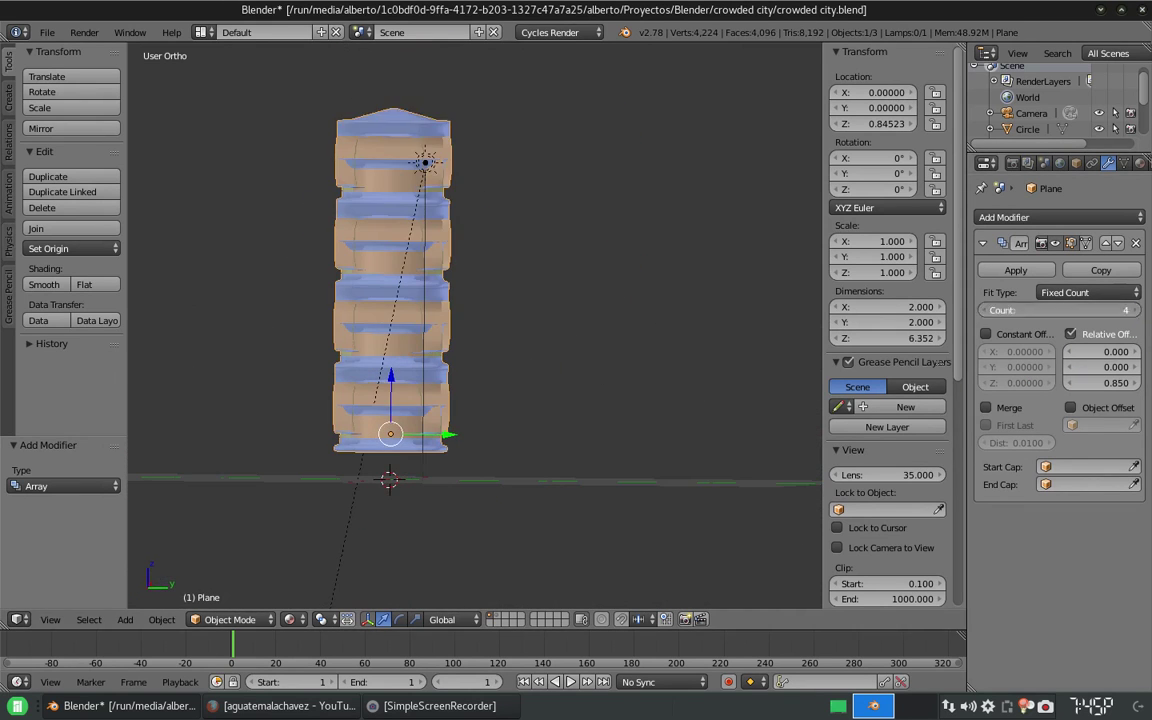
pyautogui.moveTo(1100, 367); pyautogui.dragTo(1070, 370)
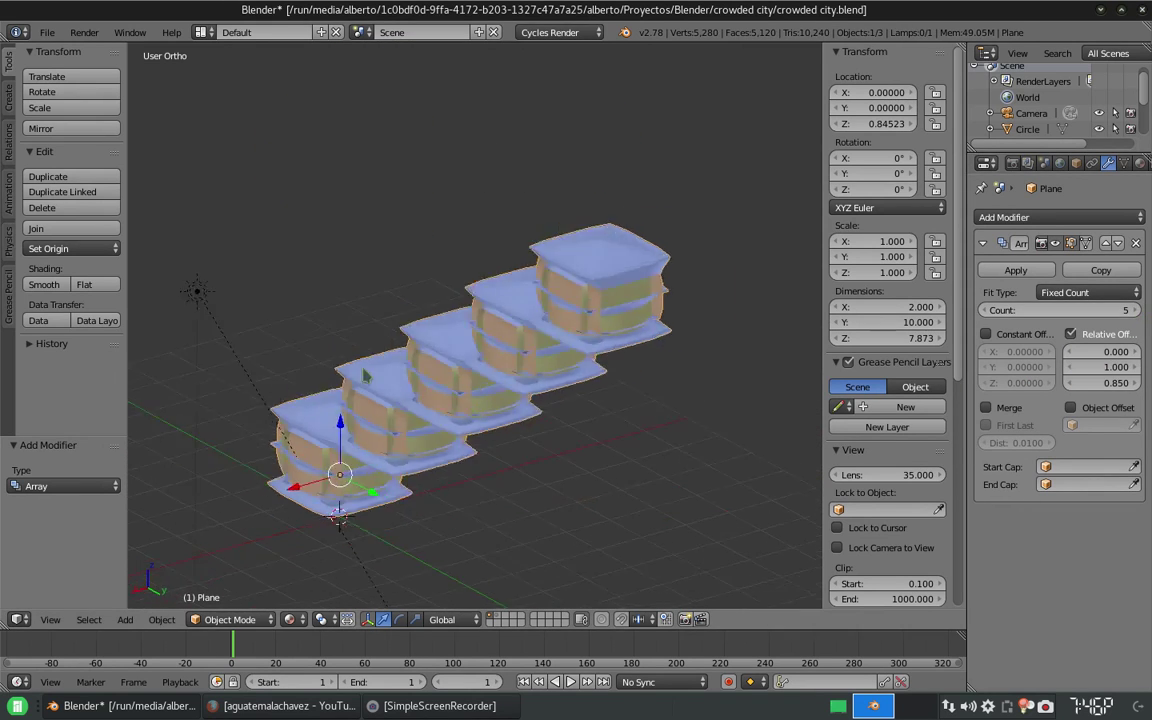
pyautogui.click(1070, 367)
pyautogui.scroll(-2, 462, 355)
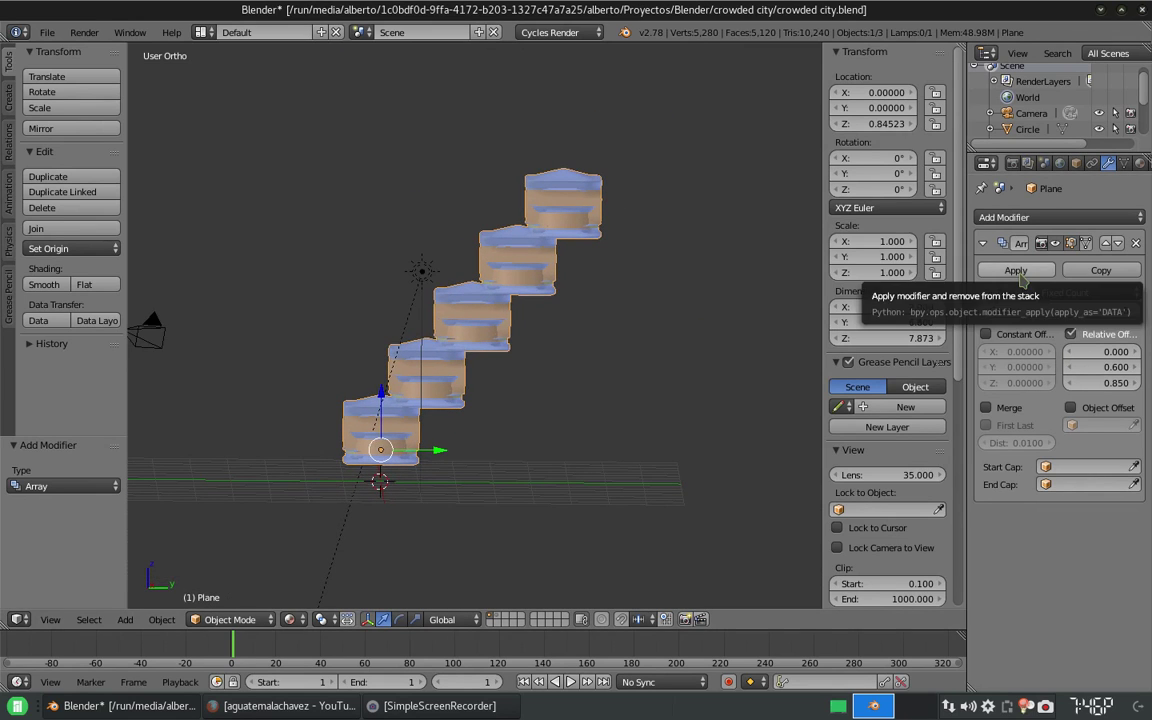
# - Add a second Array modifier with Y offset -0.3 for a second overlapping row
pyautogui.click(1013, 217)
pyautogui.click(740, 224)
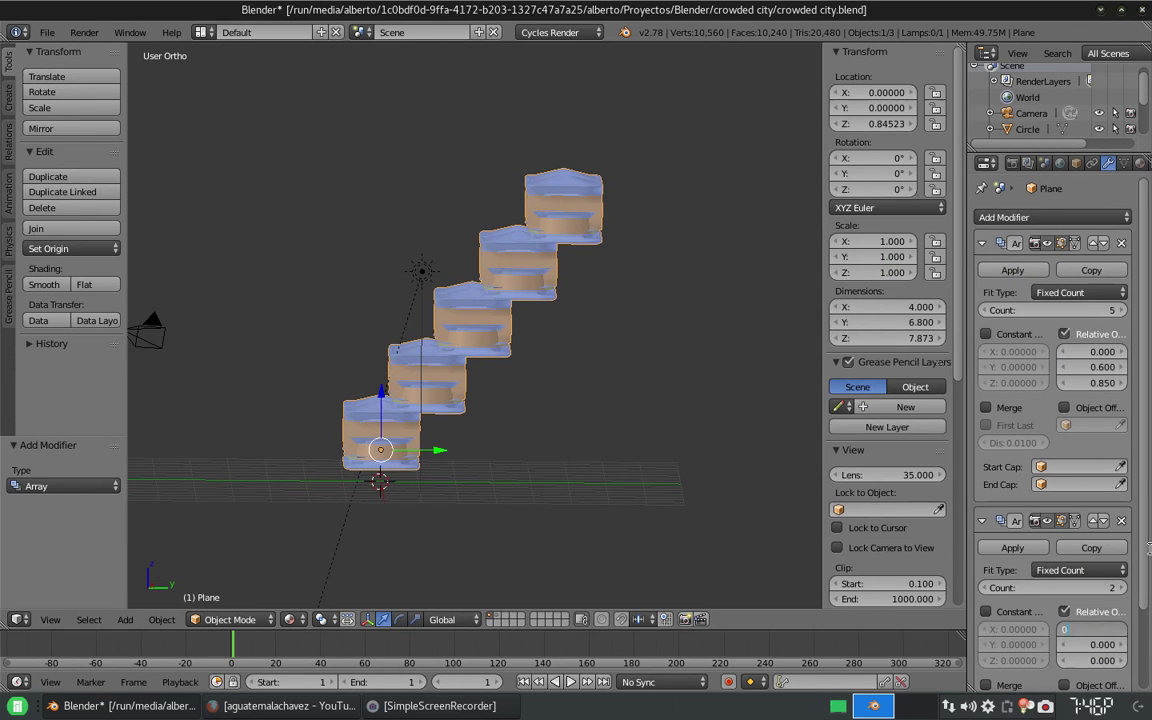
pyautogui.press('Tab')
pyautogui.write('-0.6')
pyautogui.press('Return')
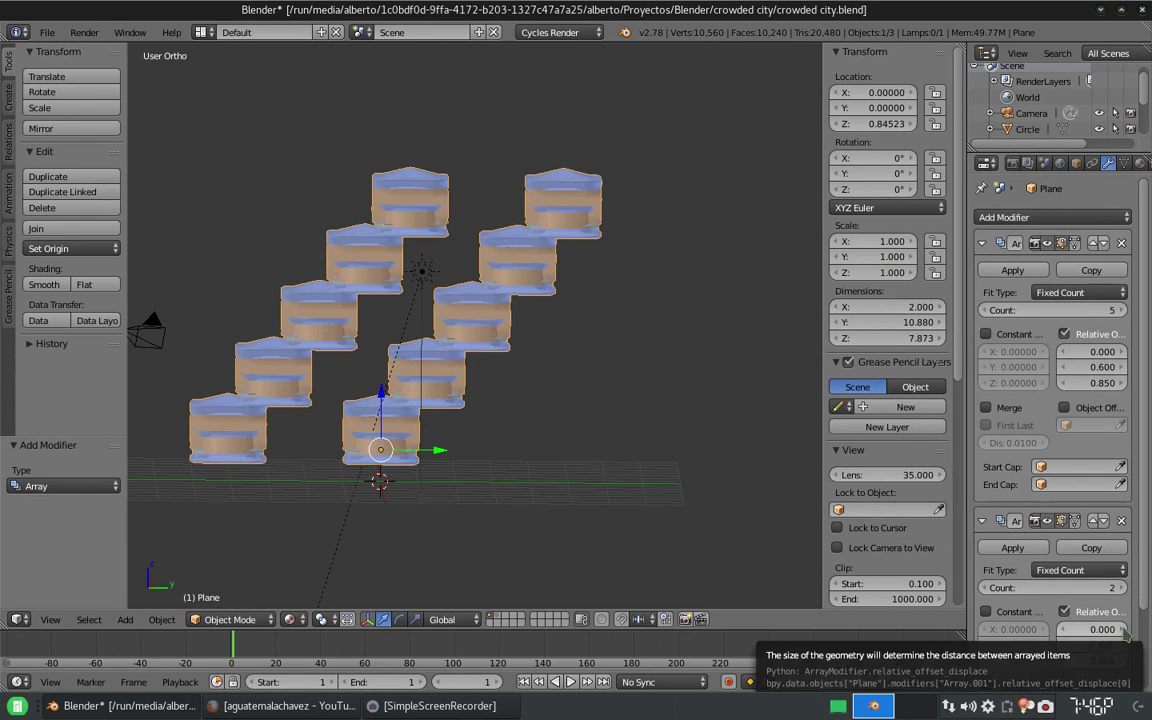
pyautogui.moveTo(1100, 645); pyautogui.dragTo(1130, 645)
# - Lower the block along Z, show the other buildings' layer, and scale the block to 0.75
pyautogui.press('g')
pyautogui.press('z')
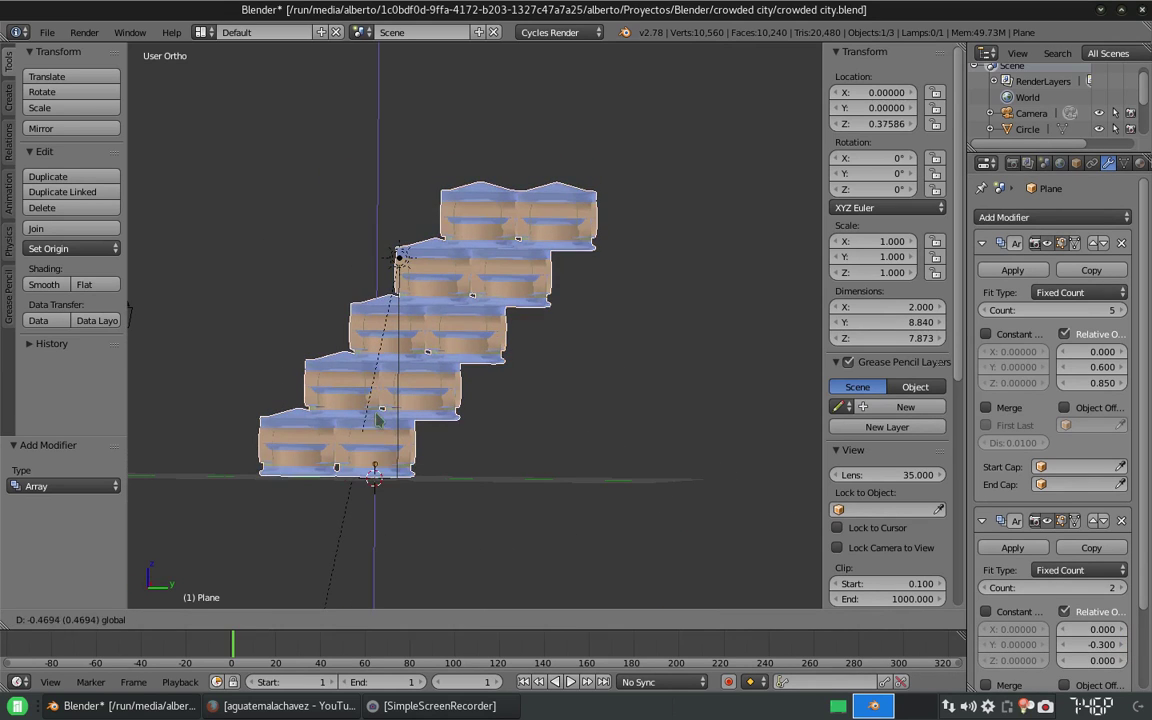
pyautogui.click(575, 330)
pyautogui.press('m')
pyautogui.click(650, 415)
pyautogui.press('s')
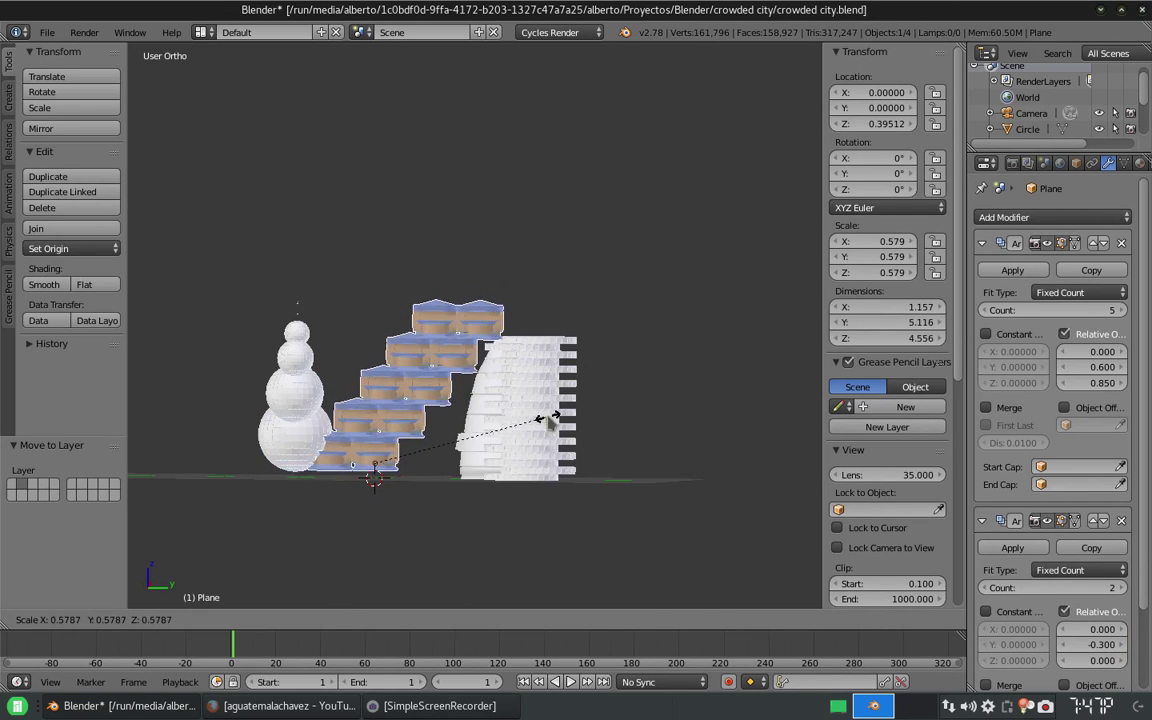
pyautogui.click(607, 399)
# - Apply both Array modifiers to the building block
pyautogui.click(1012, 270)
pyautogui.click(1012, 270)
pyautogui.press('Tab')
pyautogui.press('Tab')
pyautogui.moveTo(580, 400); pyautogui.dragTo(612, 421, button='middle')
# - Move the stepped building block onto the camera and lamp layer
pyautogui.press('g')
pyautogui.press('x')
pyautogui.click(470, 421)
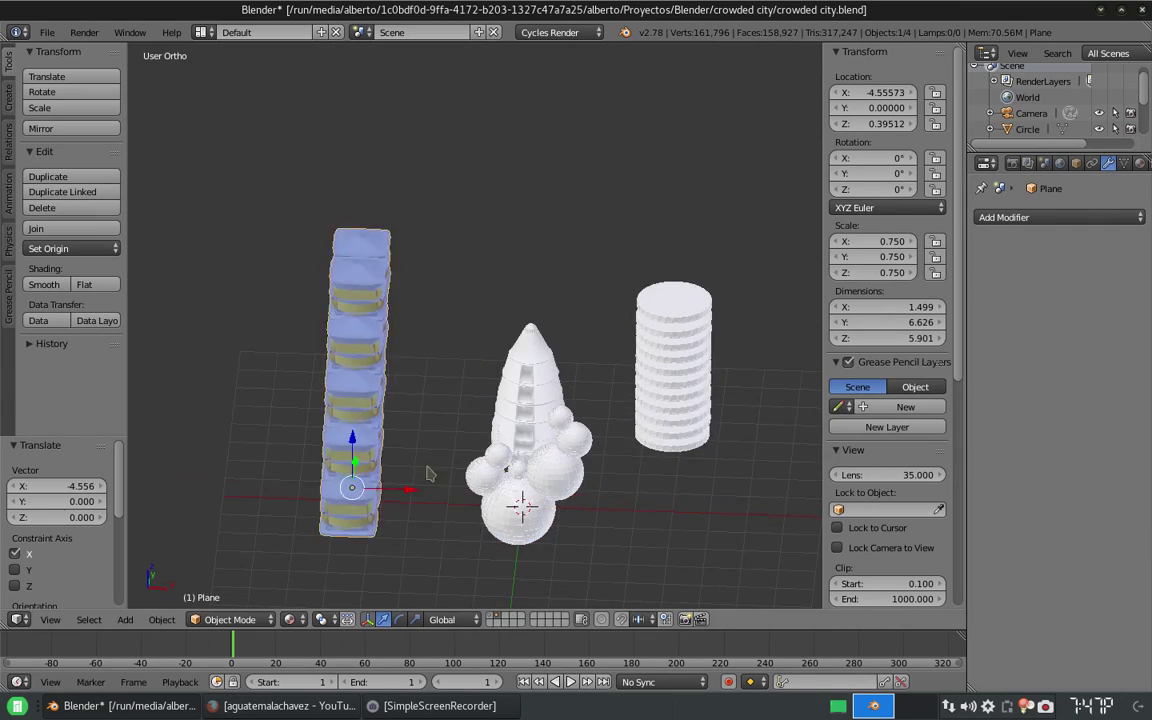
pyautogui.moveTo(470, 421); pyautogui.dragTo(490, 430, button='middle')
pyautogui.press('2')
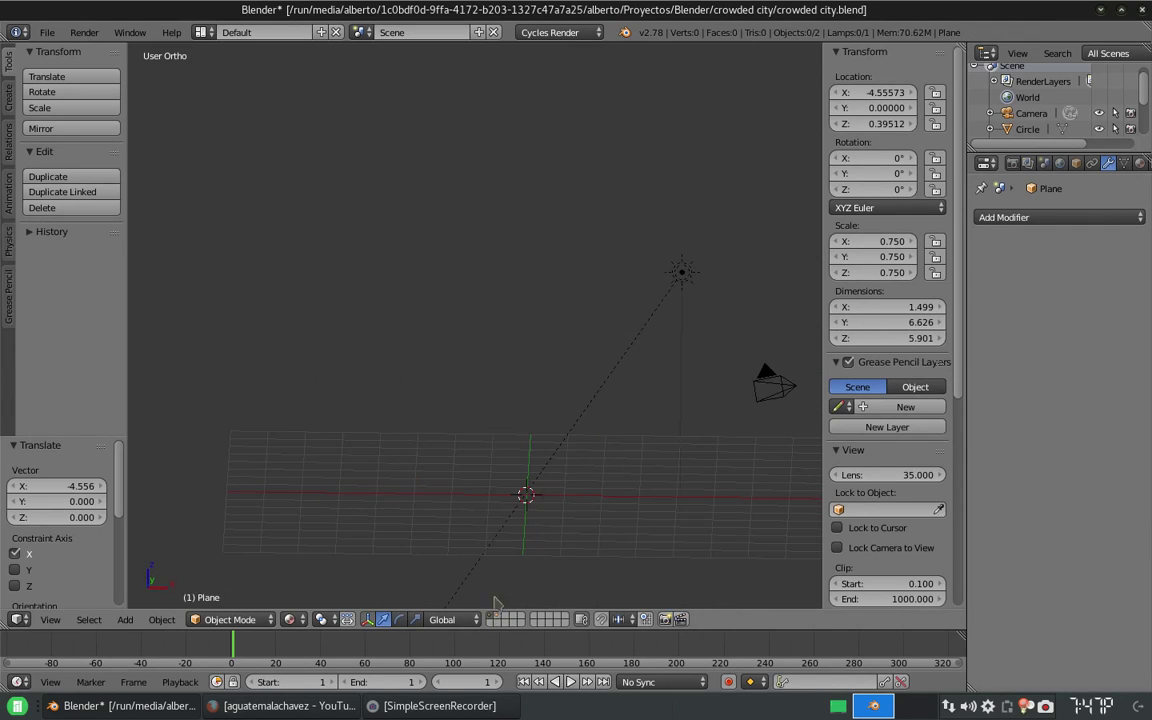
pyautogui.press('m')
pyautogui.click(440, 462)
pyautogui.press('2')
pyautogui.moveTo(440, 462); pyautogui.dragTo(185, 295, button='middle')
# - Rotate the lamp around Z and preview the scene in rendered shading
pyautogui.rightClick(185, 283)
pyautogui.press('r')
pyautogui.press('z')
pyautogui.click(437, 480)
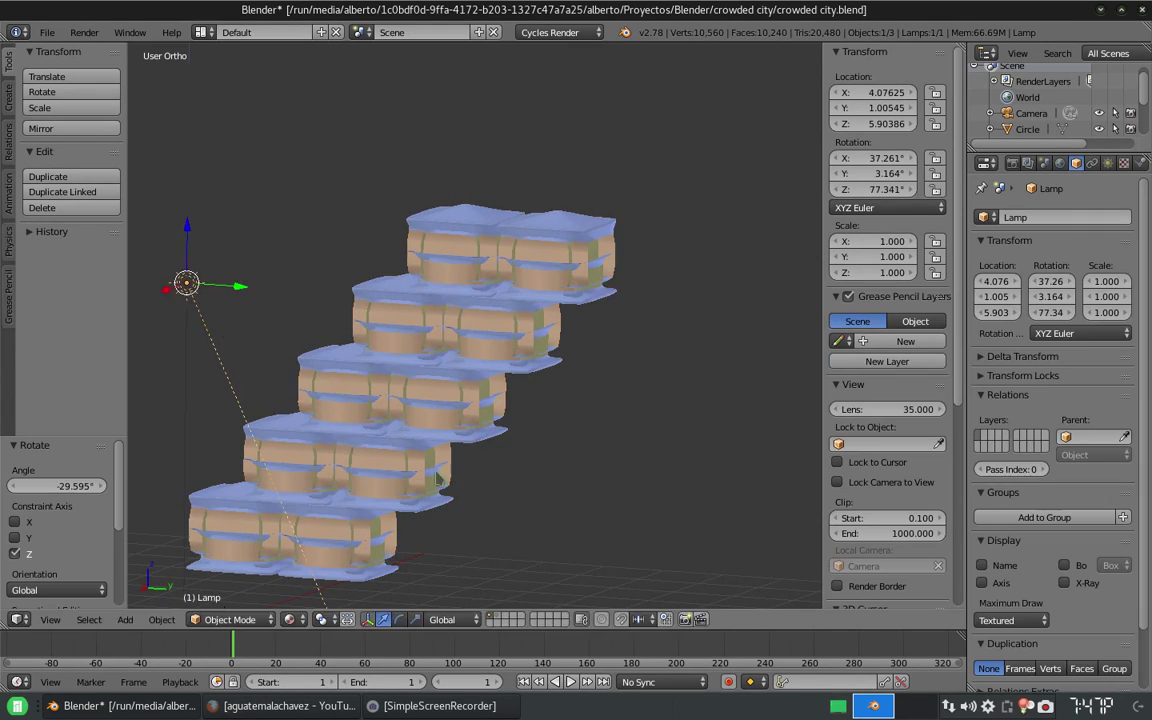
pyautogui.moveTo(555, 402); pyautogui.dragTo(520, 398, button='middle')
pyautogui.press('n')
pyautogui.hotkey('shift', 'z')
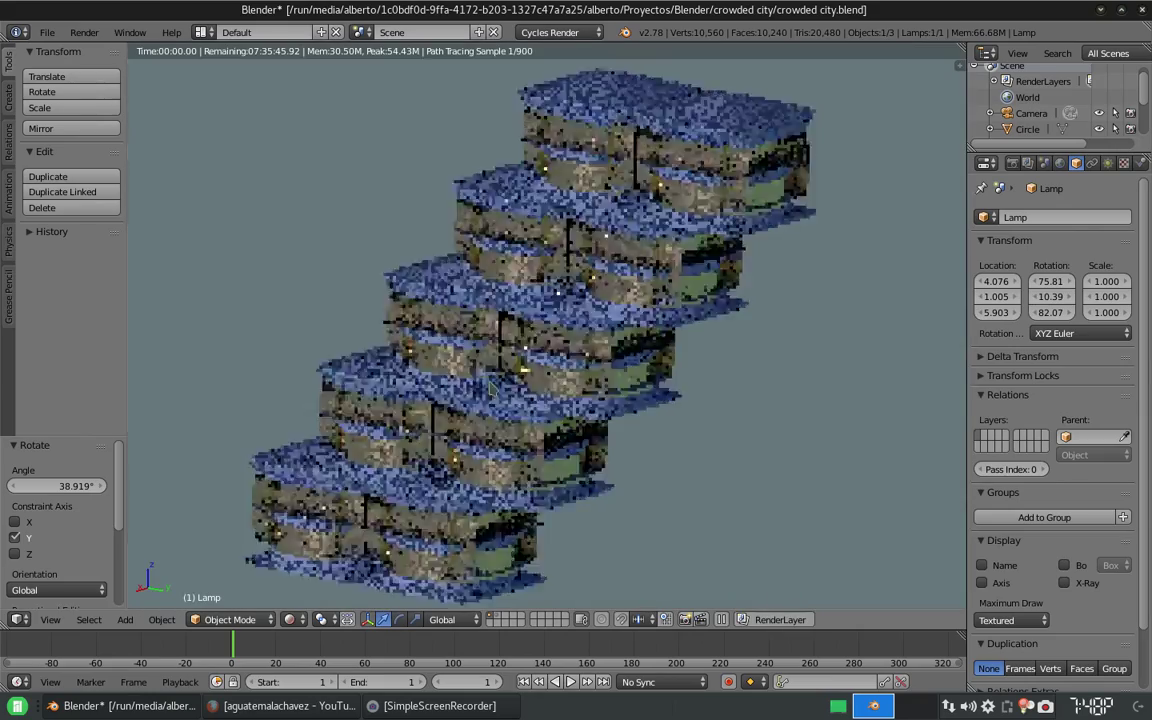
# - Reposition the camera so its view frames the stepped building stack
pyautogui.press('KP_0')
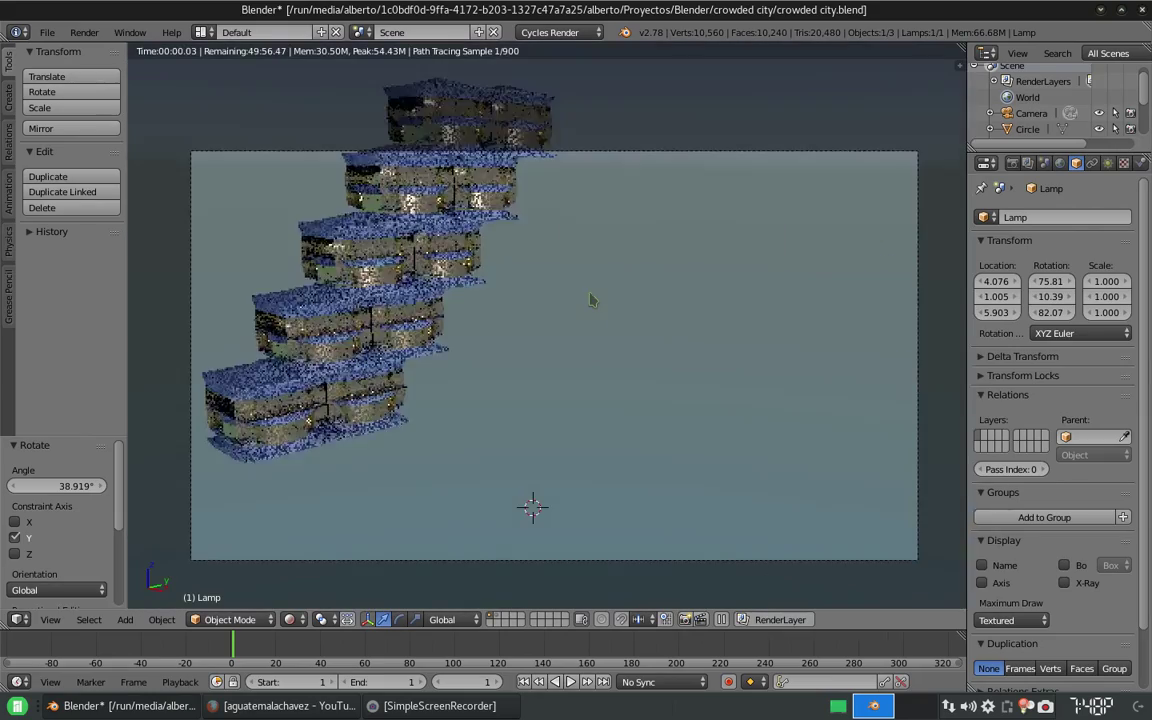
pyautogui.hotkey('shift', 'z')
pyautogui.press('g')
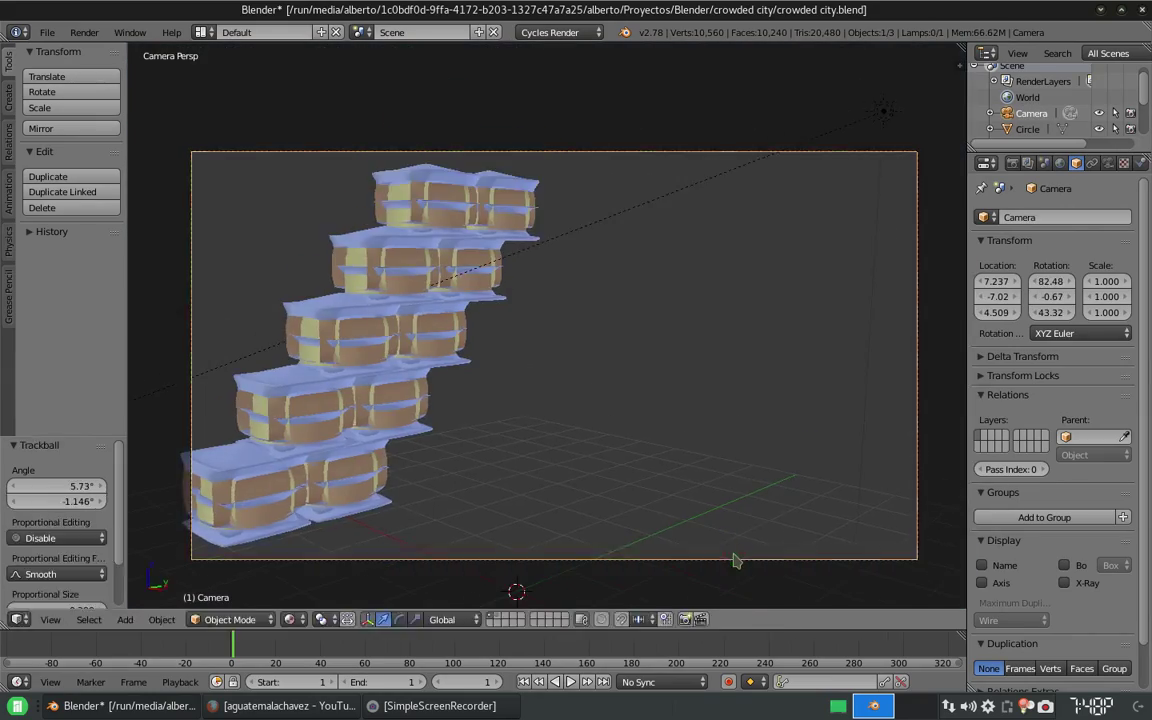
pyautogui.click(710, 479)
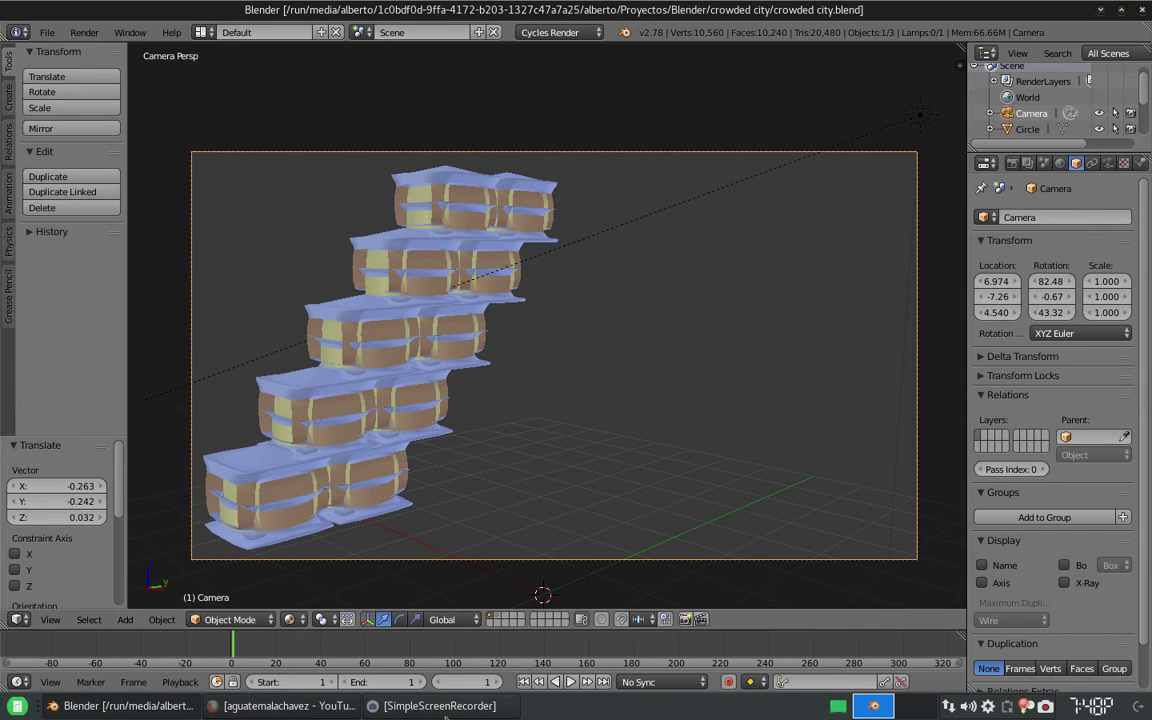
# - Send the stepped building block to another layer
pyautogui.click(1012, 163)
pyautogui.rightClick(480, 370)
pyautogui.press('m')
pyautogui.click(550, 368)
# - Add a plane on the empty layer and scale it up as ground
pyautogui.press('KP_5')
pyautogui.hotkey('shift', 'a')
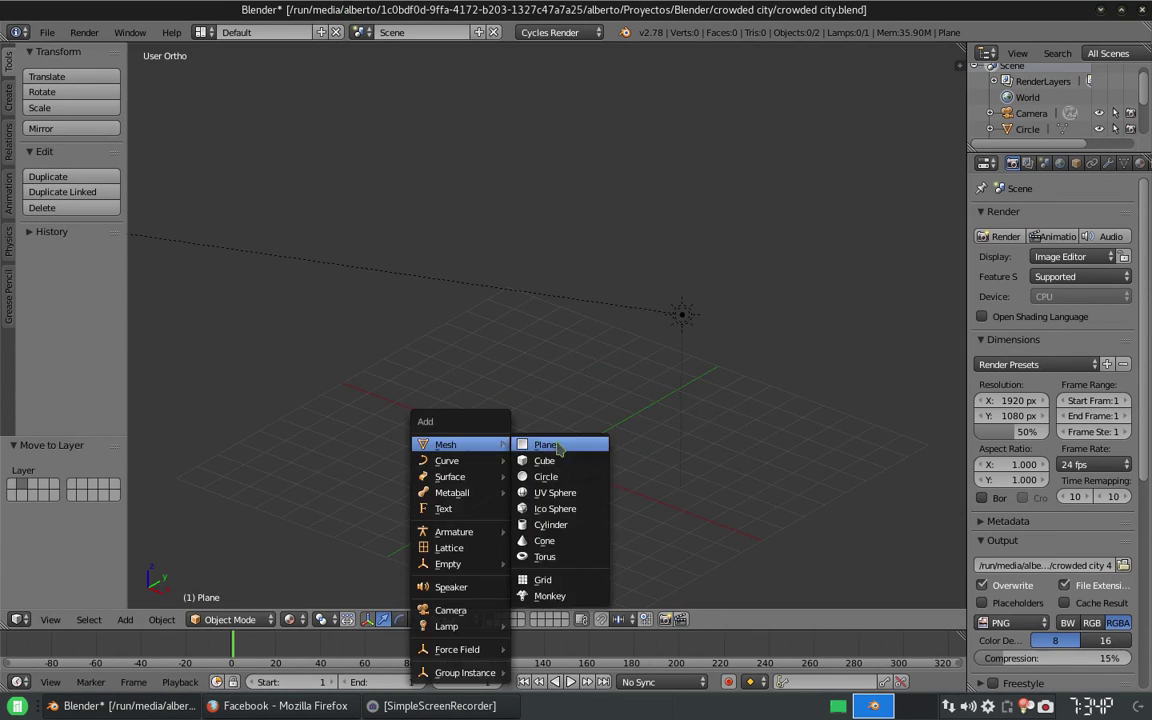
pyautogui.click(546, 444)
pyautogui.press('s')
# - Slide the round building Circle.001 along X next to the egg shape
pyautogui.press('2')
pyautogui.press('g')
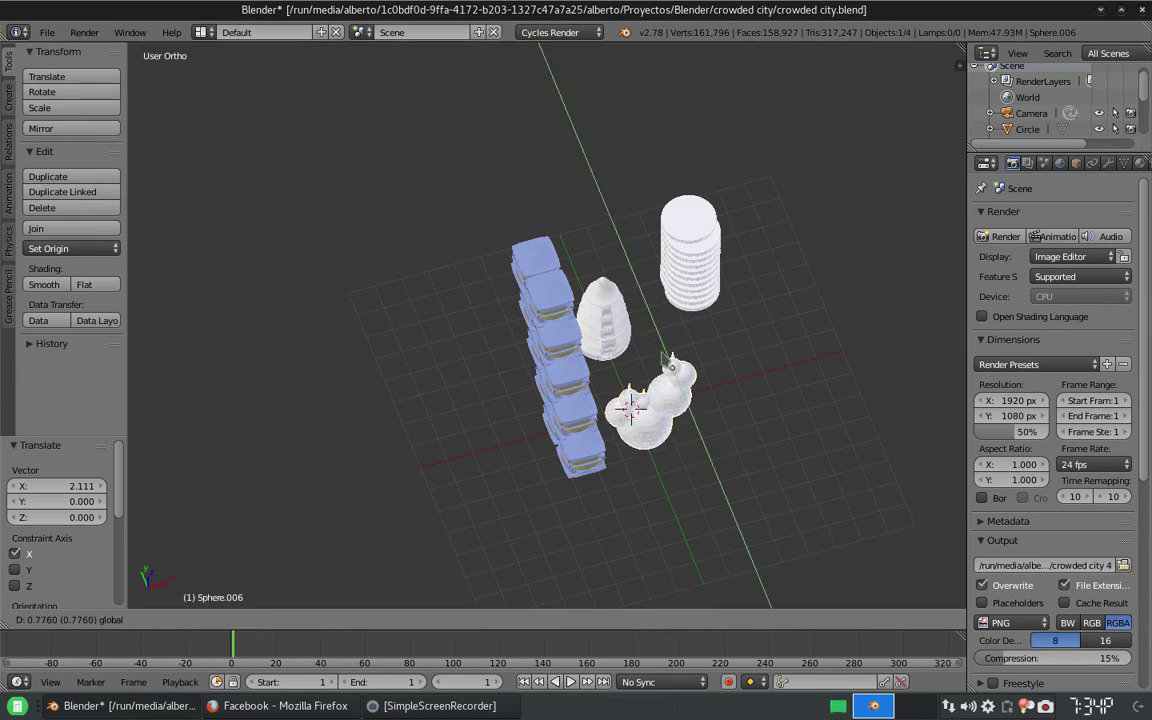
pyautogui.moveTo(752, 287); pyautogui.dragTo(726, 364, button='middle')
pyautogui.moveTo(726, 364); pyautogui.dragTo(700, 365)
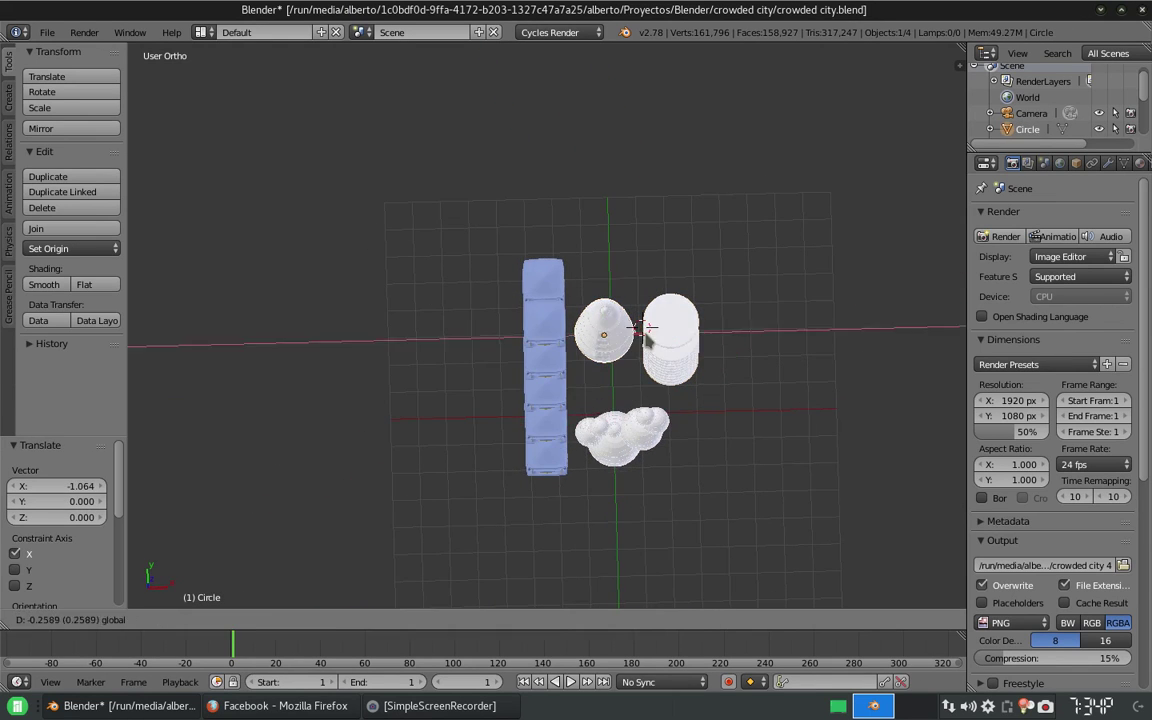
pyautogui.moveTo(686, 335); pyautogui.dragTo(605, 340, button='middle')
# - Add a particle system to the ground plane that renders the group Group
pyautogui.press('1')
pyautogui.click(1076, 164)
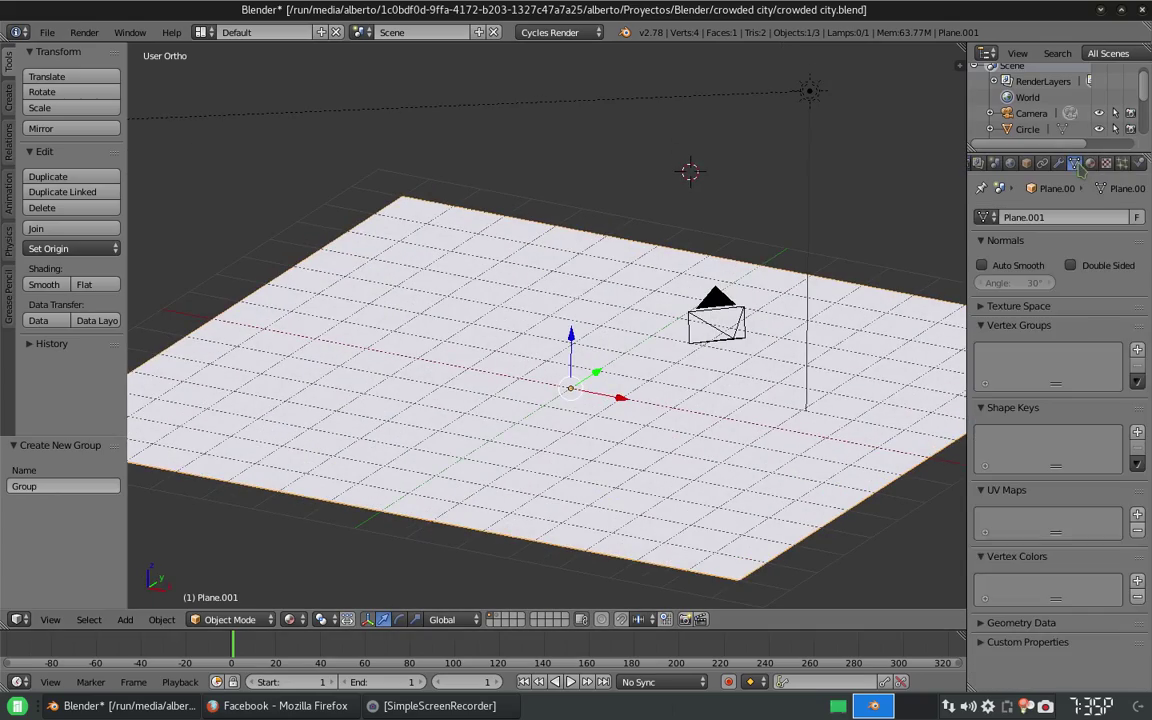
pyautogui.click(1122, 163)
pyautogui.click(1137, 200)
pyautogui.click(1096, 527)
pyautogui.click(1080, 547)
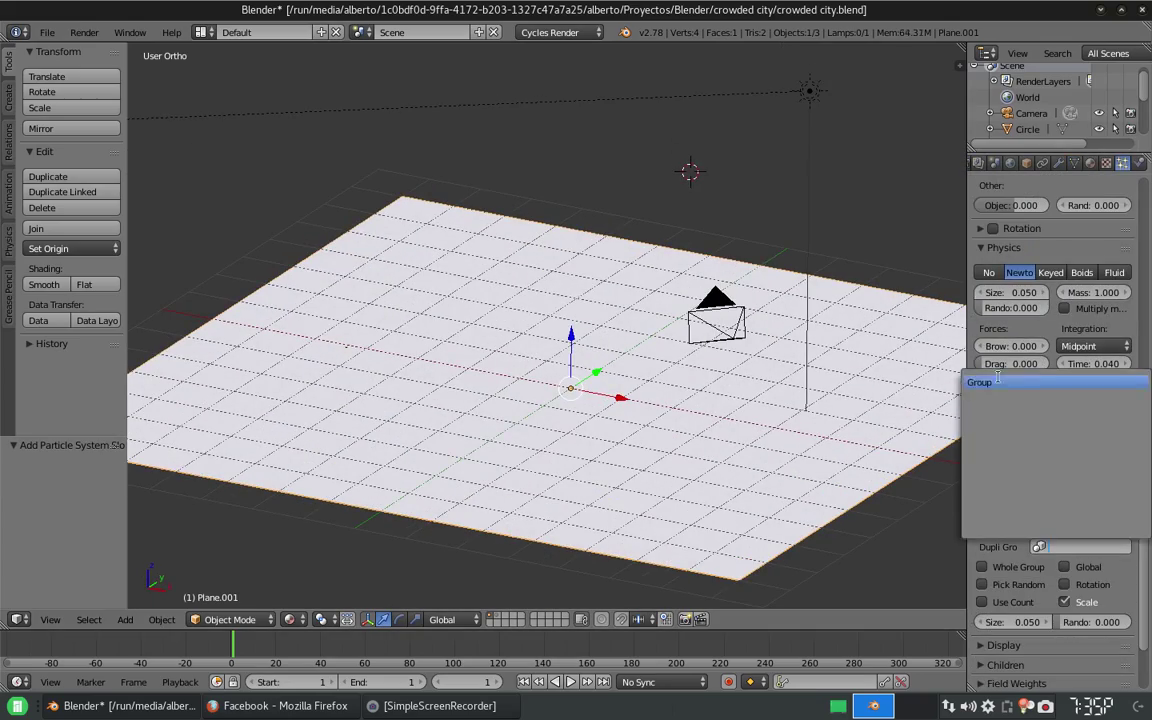
pyautogui.click(1010, 380)
# - Change the particle type to Hair and enable hair dynamics
pyautogui.moveTo(600, 330)
pyautogui.mouseDown(button='middle')
pyautogui.moveTo(497, 288)
pyautogui.moveTo(445, 250)
pyautogui.moveTo(581, 311)
pyautogui.mouseUp(button='middle')
pyautogui.scroll(10, 1005, 388)
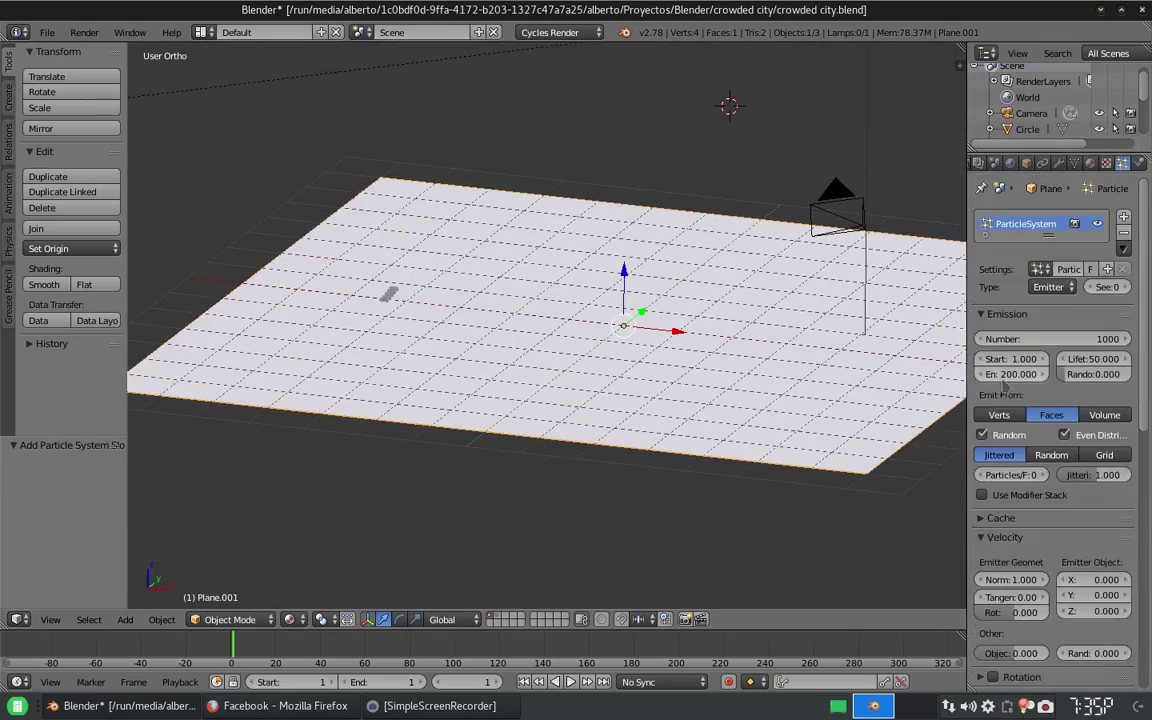
pyautogui.click(1013, 251)
pyautogui.scroll(-4, 983, 400)
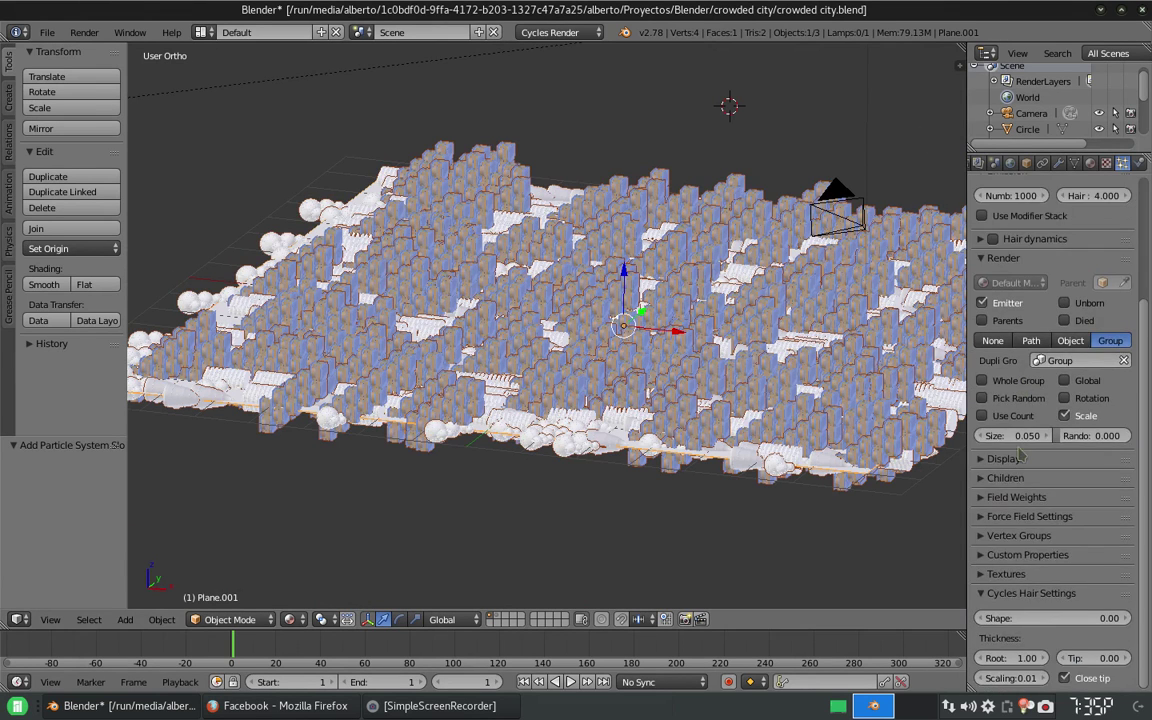
pyautogui.scroll(4, 983, 400)
pyautogui.click(1025, 400)
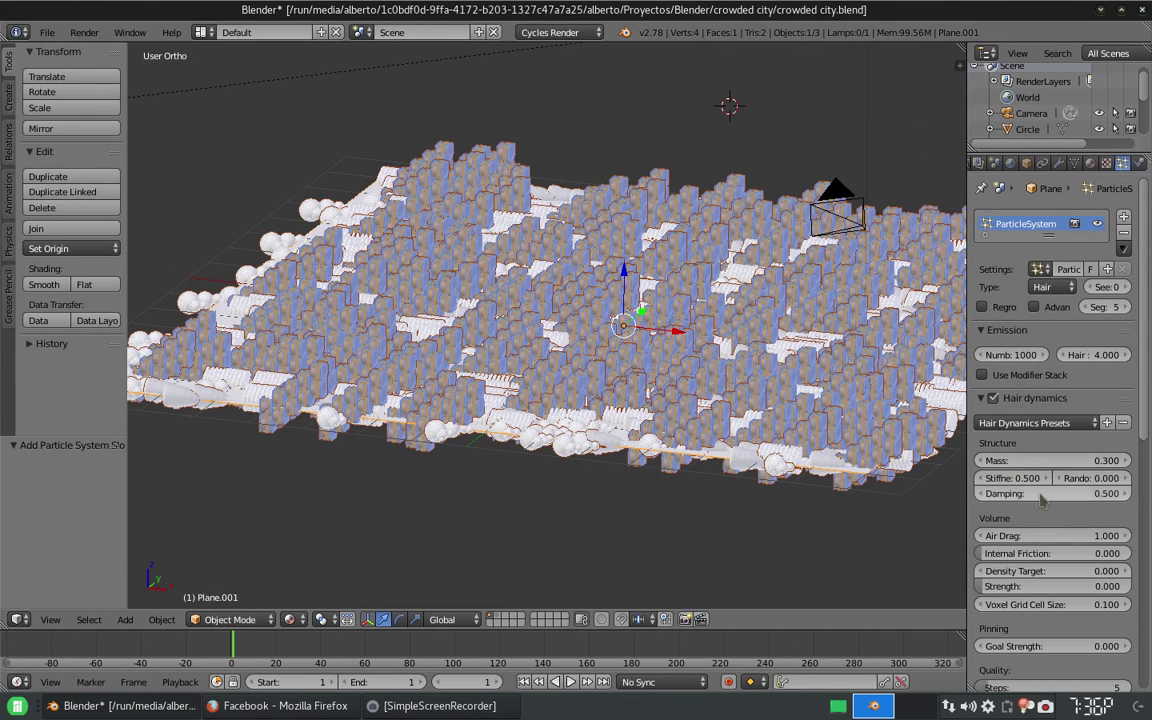
pyautogui.scroll(-3, 1049, 515)
pyautogui.scroll(-4, 1000, 417)
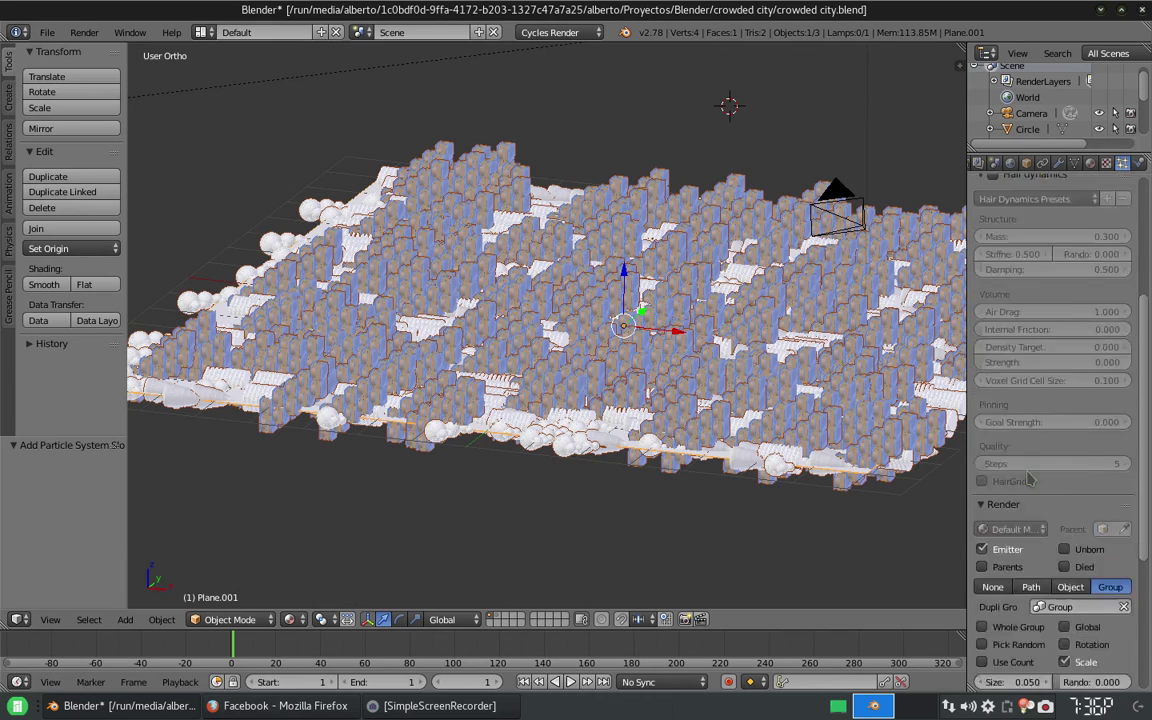
pyautogui.scroll(-6, 995, 410)
pyautogui.scroll(-2, 990, 400)
pyautogui.scroll(-2, 985, 393)
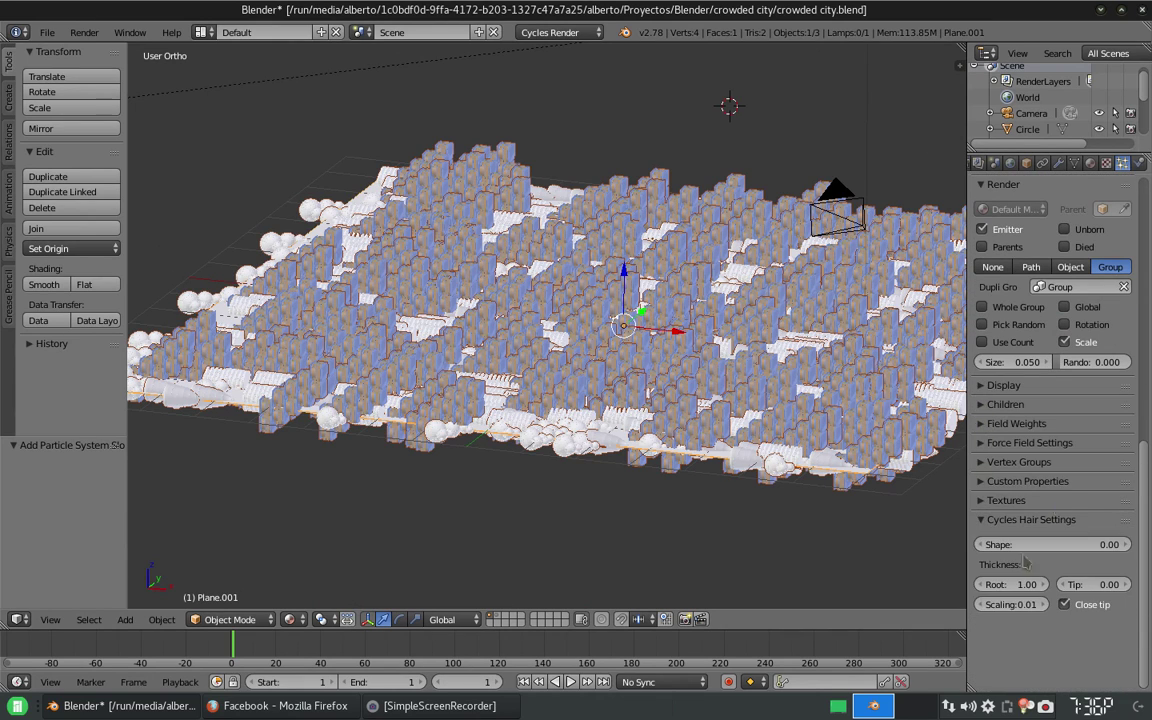
pyautogui.scroll(7, 985, 500)
pyautogui.scroll(7, 988, 430)
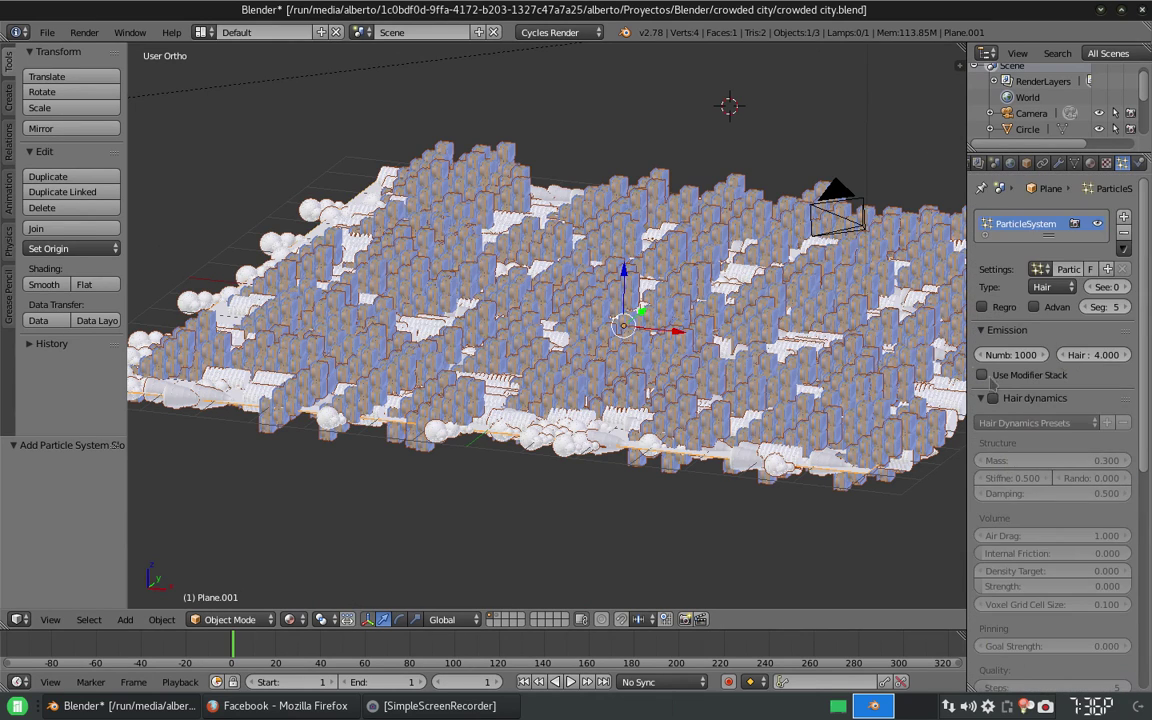
# - Collapse hair dynamics, enable Advanced settings, and set distribution to Random
pyautogui.click(1030, 397)
pyautogui.click(1050, 307)
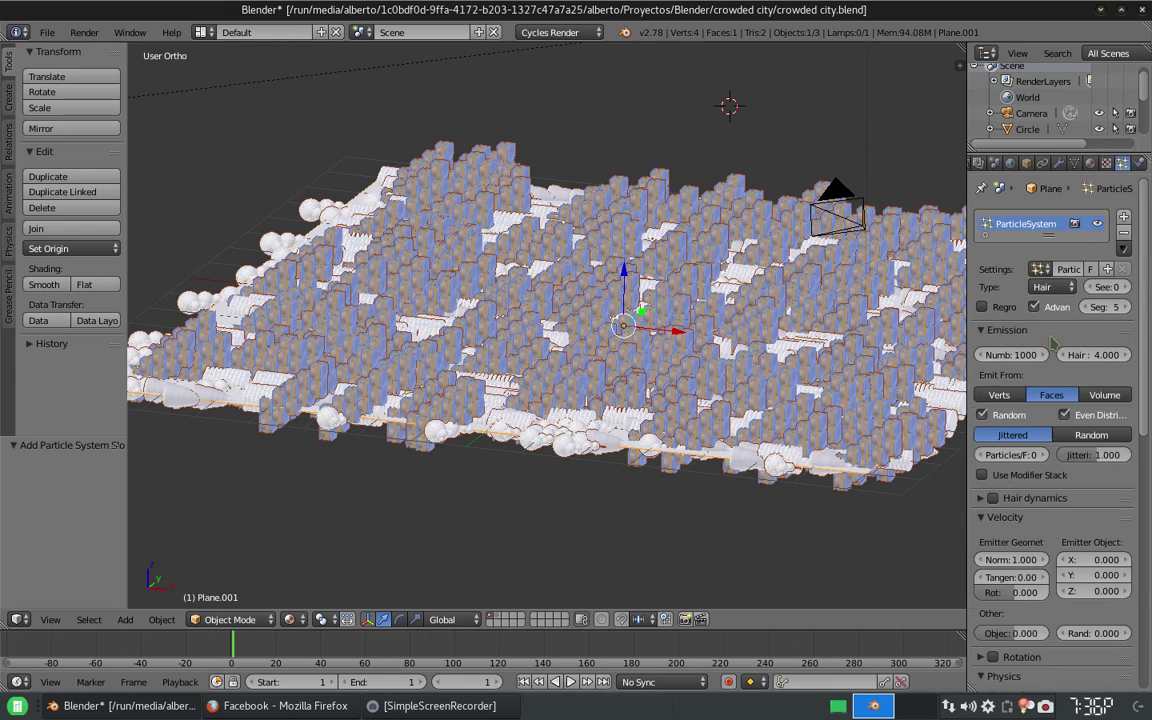
pyautogui.click(1092, 435)
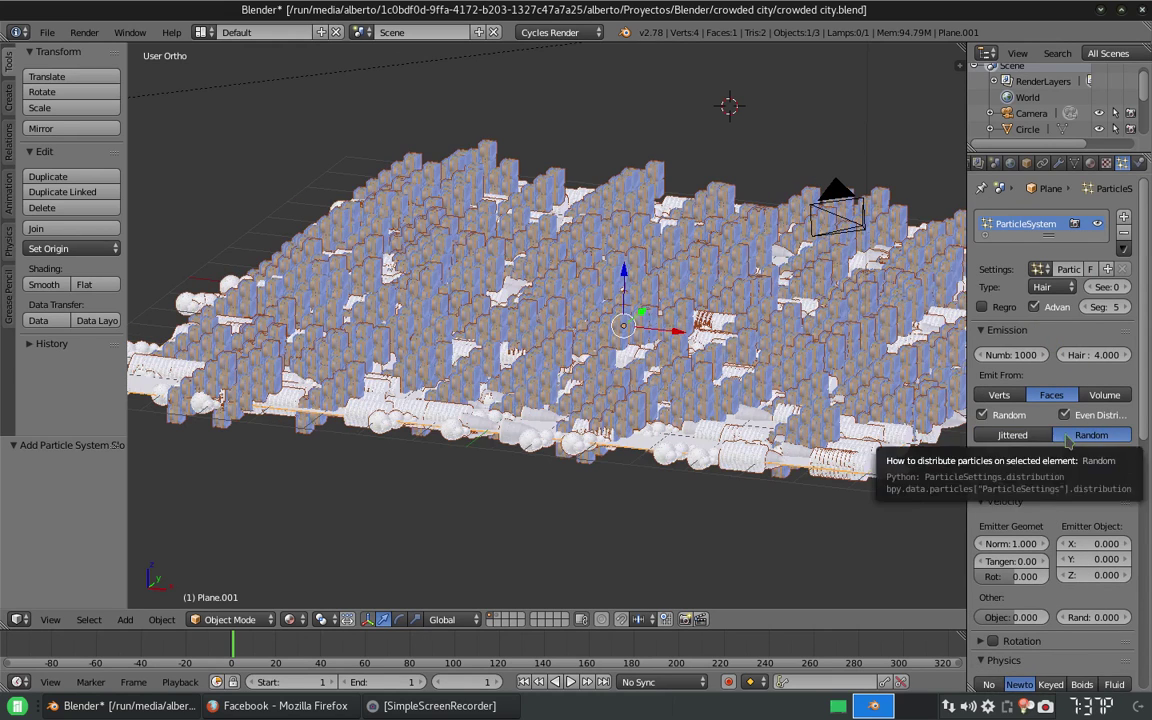
pyautogui.scroll(-4, 1060, 450)
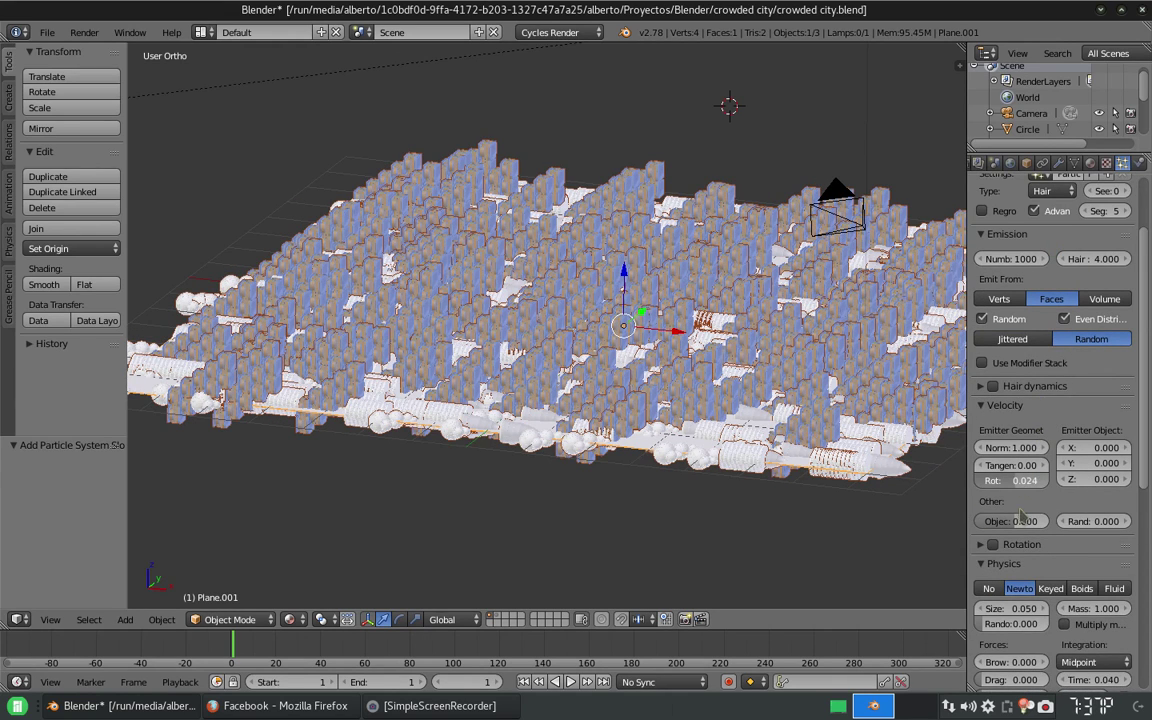
pyautogui.scroll(-1, 1030, 469)
pyautogui.scroll(-1, 1030, 469)
# - Enable particle rotation with initial orientation set to Object Y
pyautogui.click(995, 484)
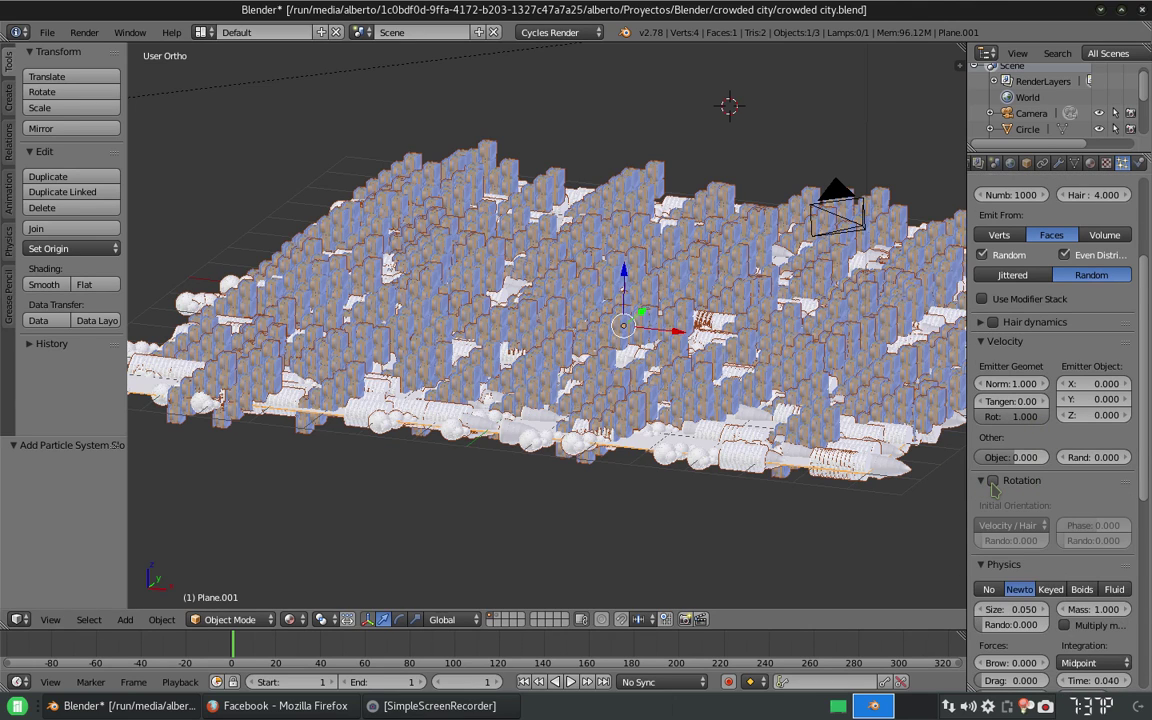
pyautogui.click(1014, 530)
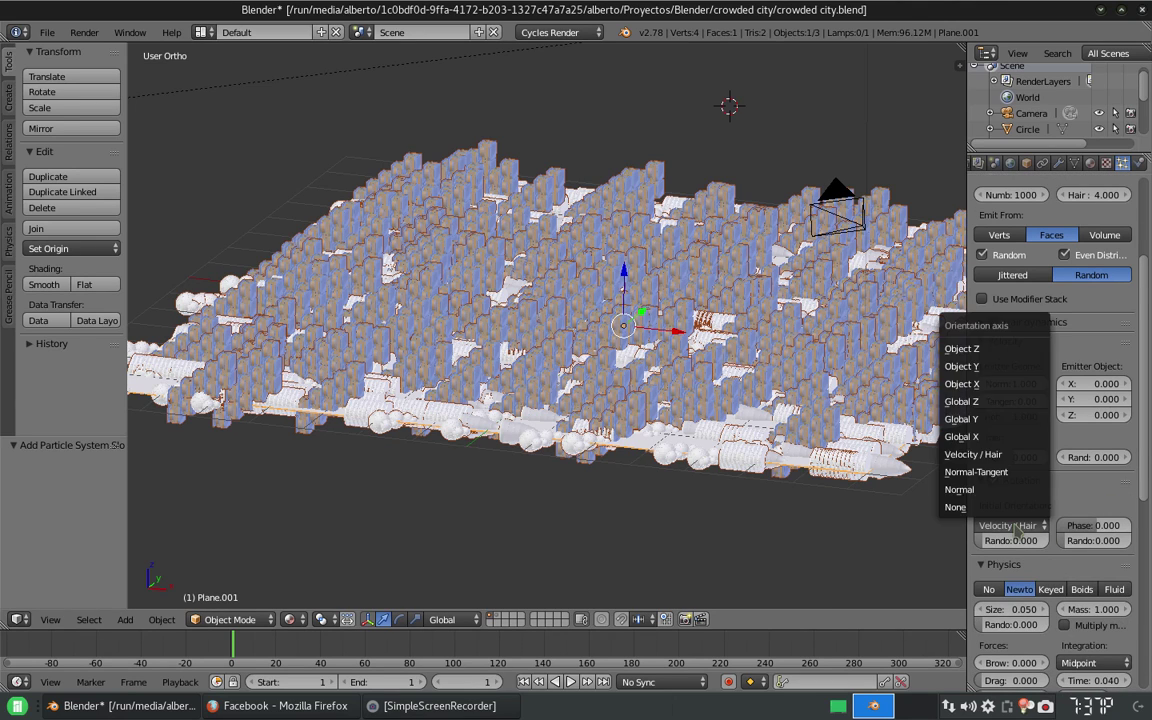
pyautogui.click(997, 350)
pyautogui.scroll(2, 918, 478)
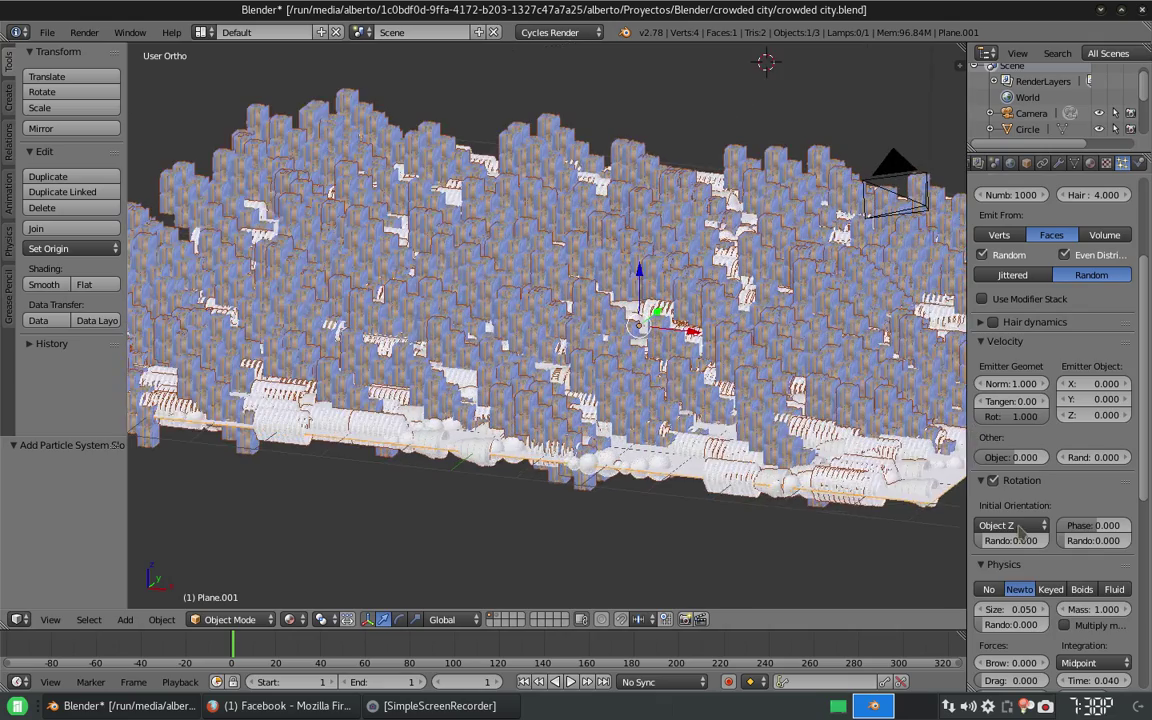
pyautogui.scroll(1, 918, 478)
pyautogui.click(1014, 525)
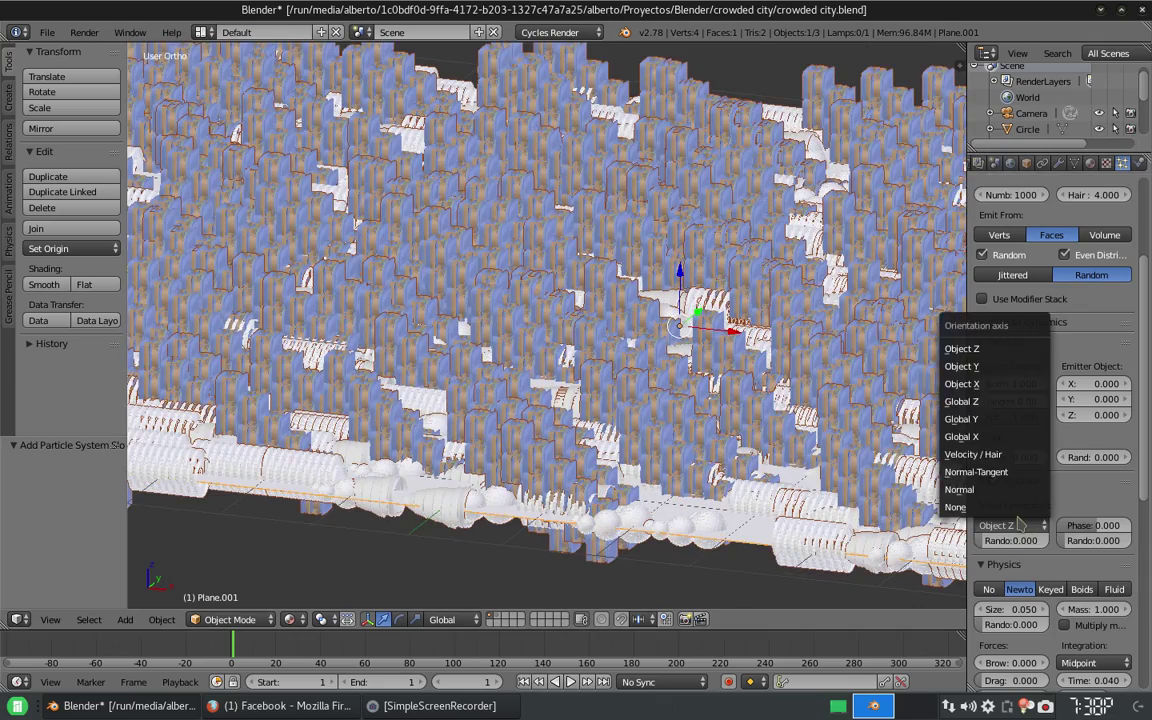
pyautogui.click(1002, 368)
pyautogui.scroll(-1, 725, 381)
pyautogui.scroll(-1, 725, 381)
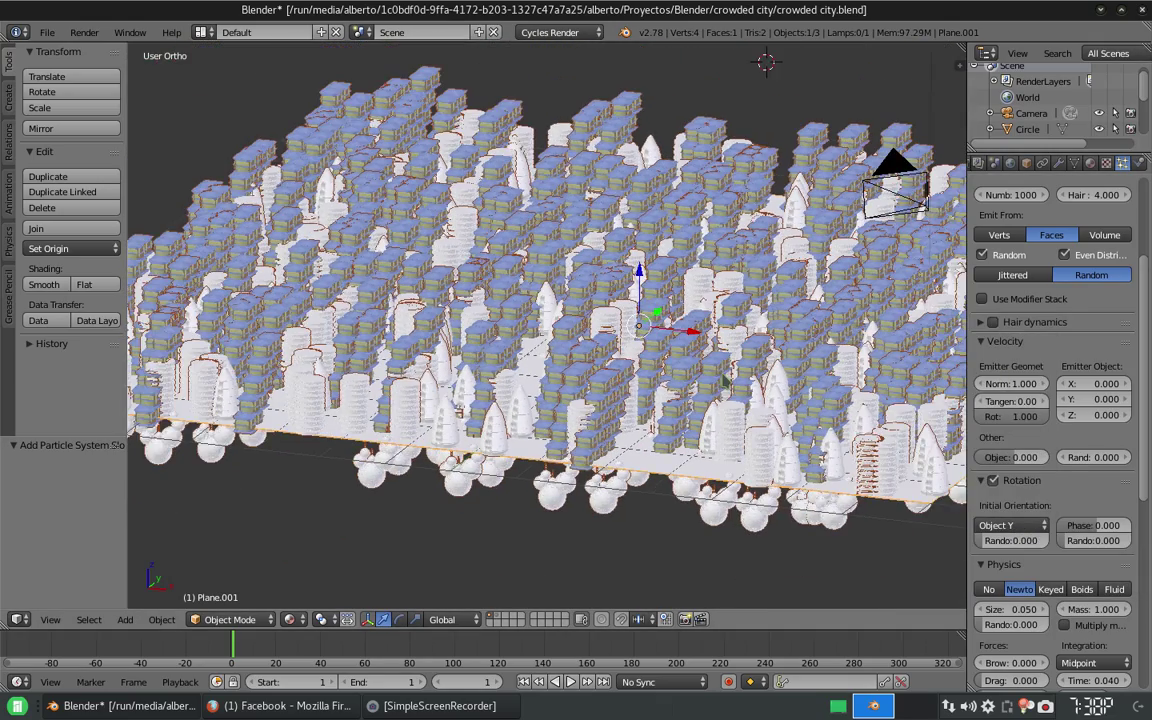
pyautogui.scroll(5, 733, 283)
# - Lower Sphere.006 slightly along the Z axis
pyautogui.scroll(2, 690, 150)
pyautogui.rightClick(644, 154)
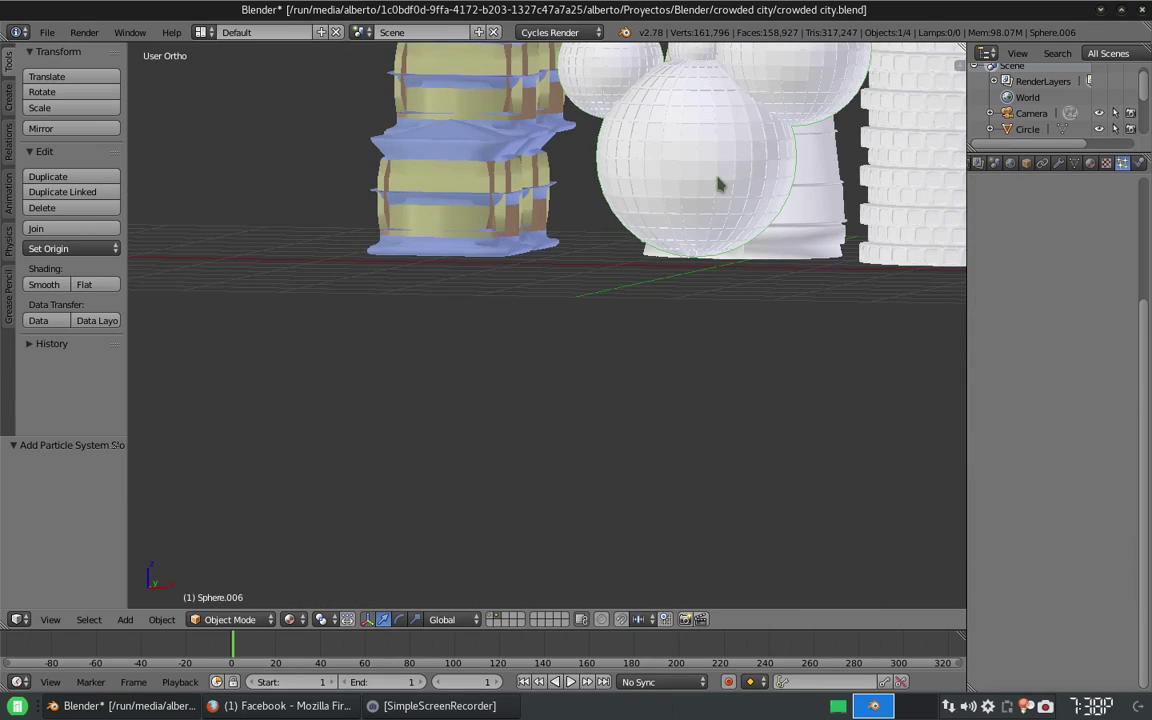
pyautogui.press('g')
pyautogui.press('z')
pyautogui.click(710, 304)
# - Make Plane.001's particles jittered, emitted from faces at size 0.010, then view through the camera
pyautogui.scroll(-5, 697, 316)
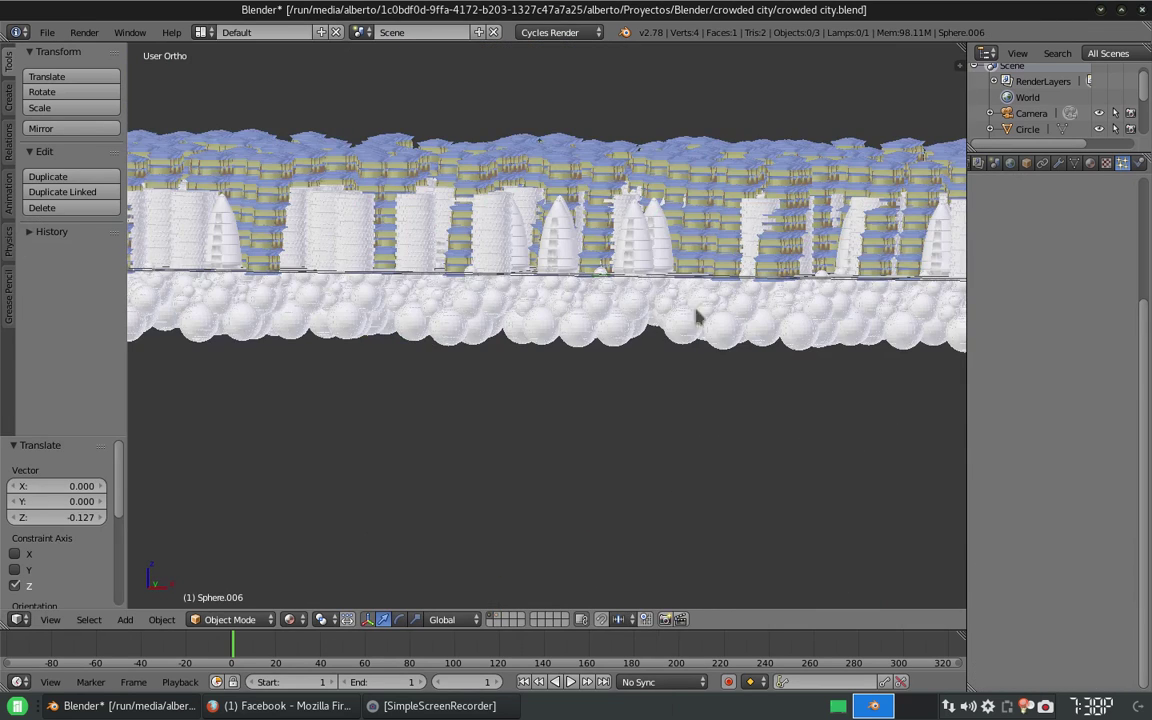
pyautogui.rightClick(716, 270)
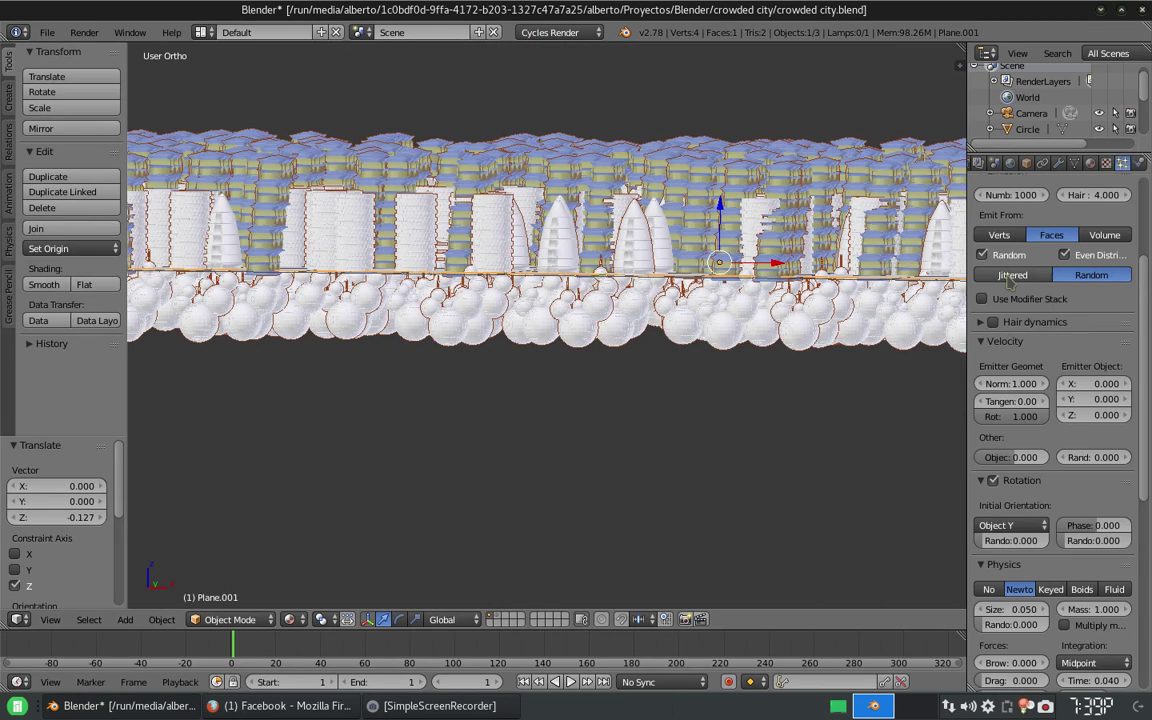
pyautogui.click(1010, 275)
pyautogui.scroll(4, 1060, 380)
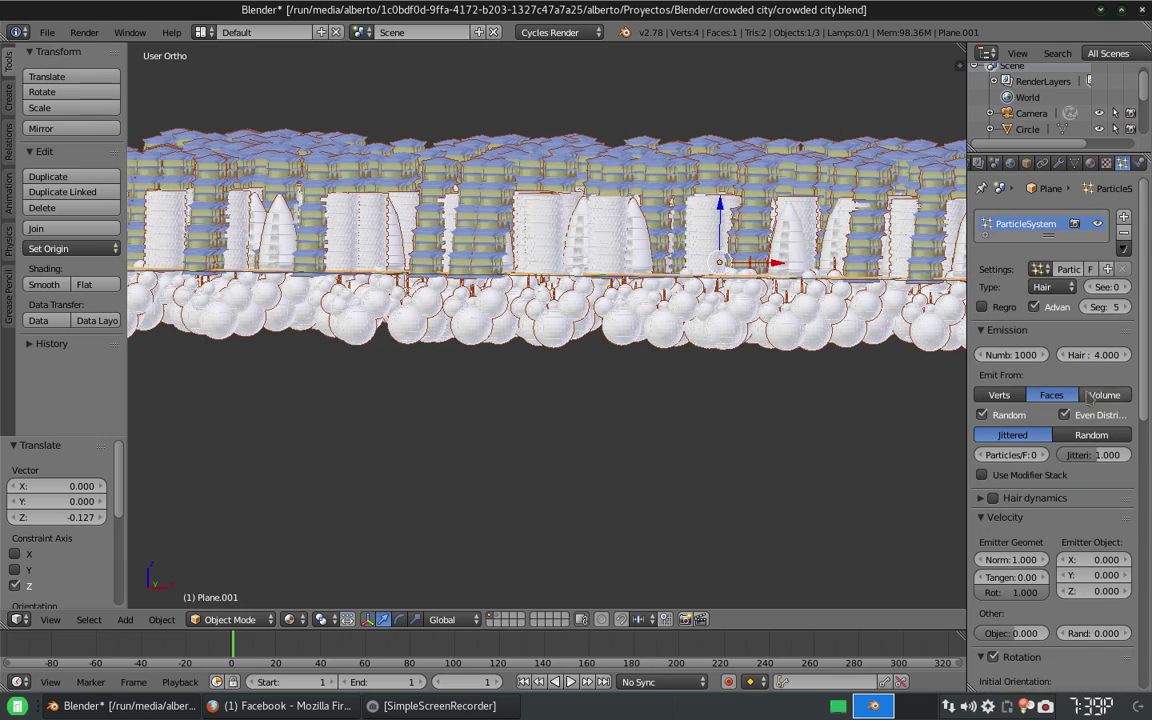
pyautogui.click(999, 398)
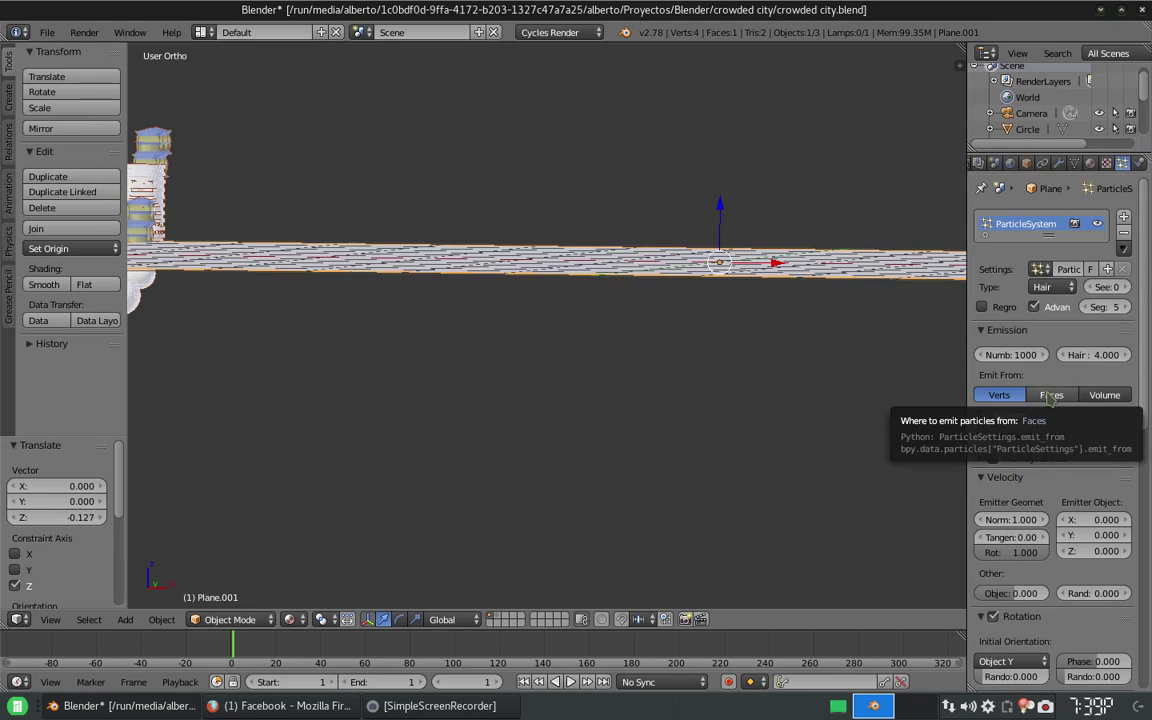
pyautogui.click(1051, 396)
pyautogui.scroll(-5, 1020, 500)
pyautogui.click(1010, 594)
pyautogui.write('0.04')
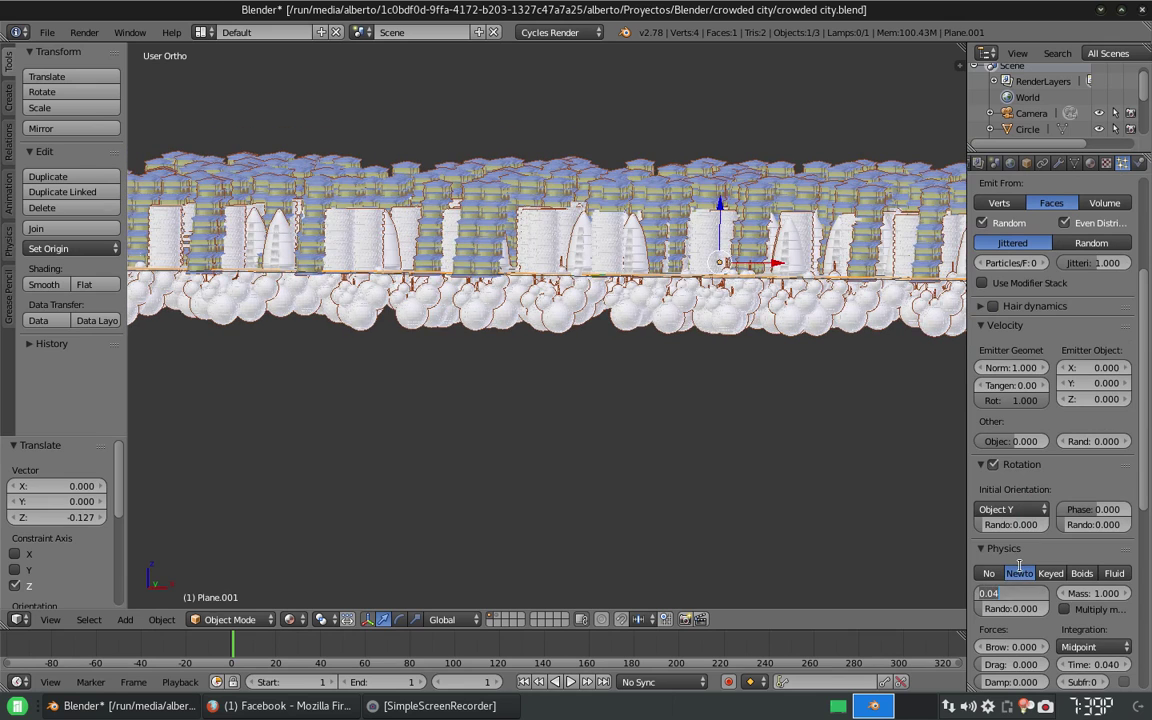
pyautogui.press('Return')
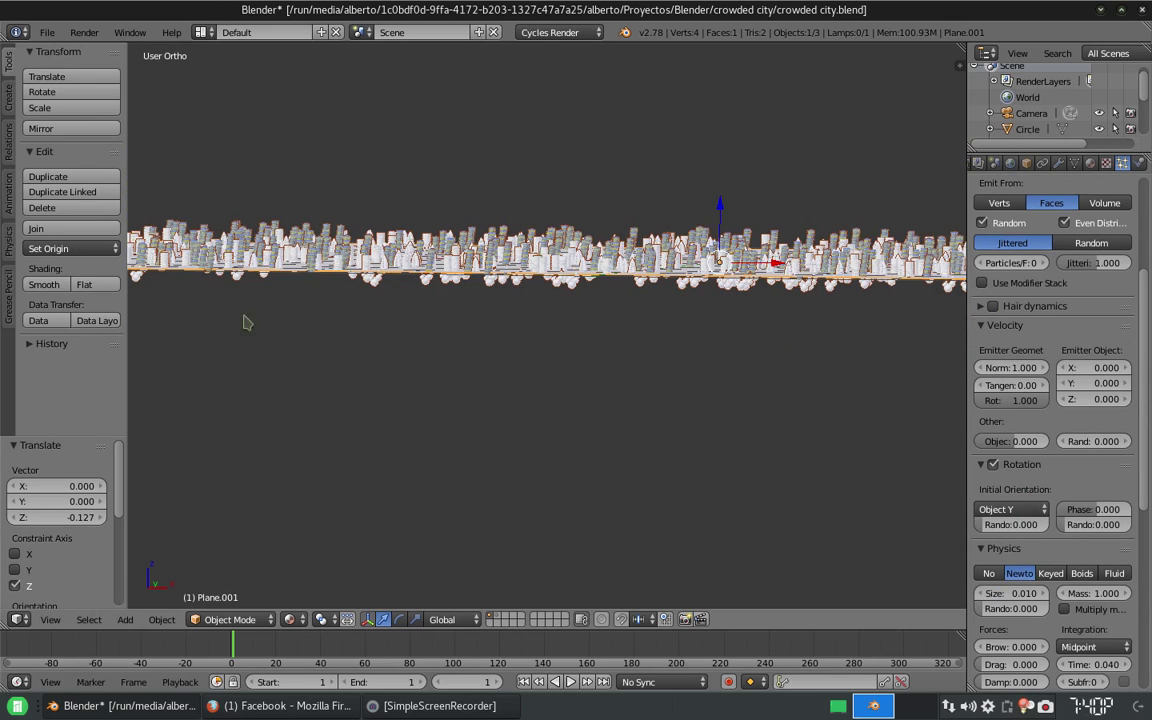
pyautogui.moveTo(243, 322)
pyautogui.mouseDown(button='middle')
pyautogui.moveTo(283, 290)
pyautogui.moveTo(610, 357)
pyautogui.mouseUp(button='middle')
pyautogui.press('KP_0')
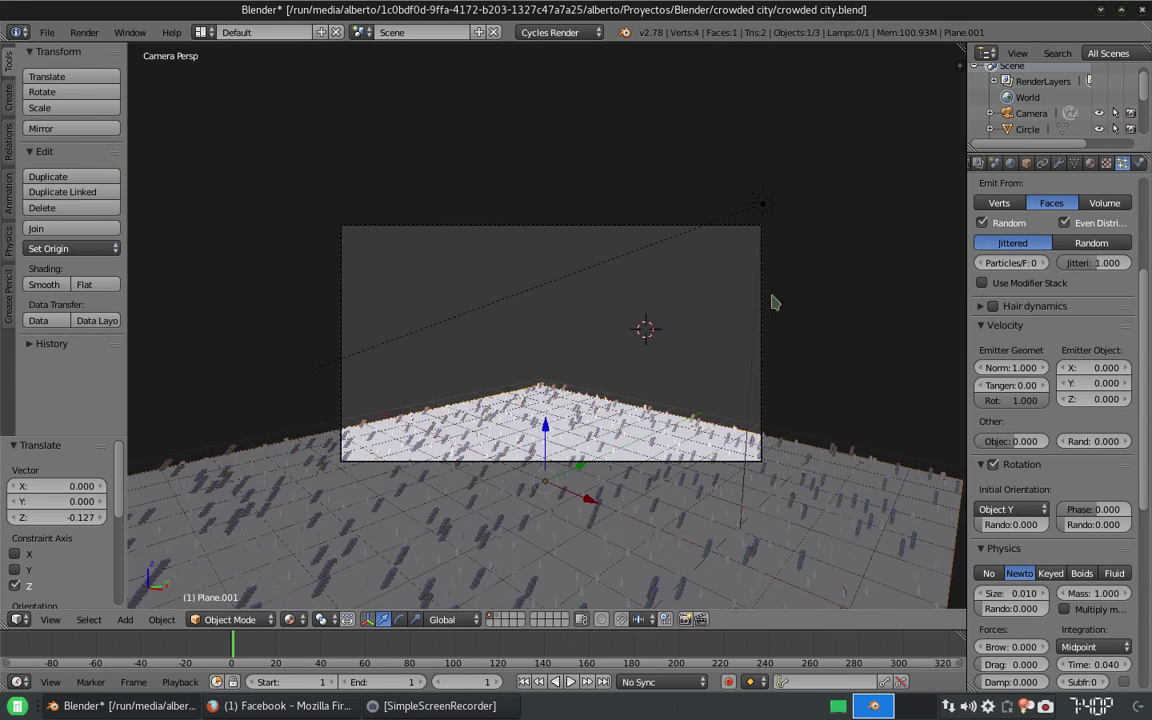
# - Lower the camera along Z to frame the horizon
pyautogui.scroll(5, 1063, 234)
pyautogui.rightClick(604, 230)
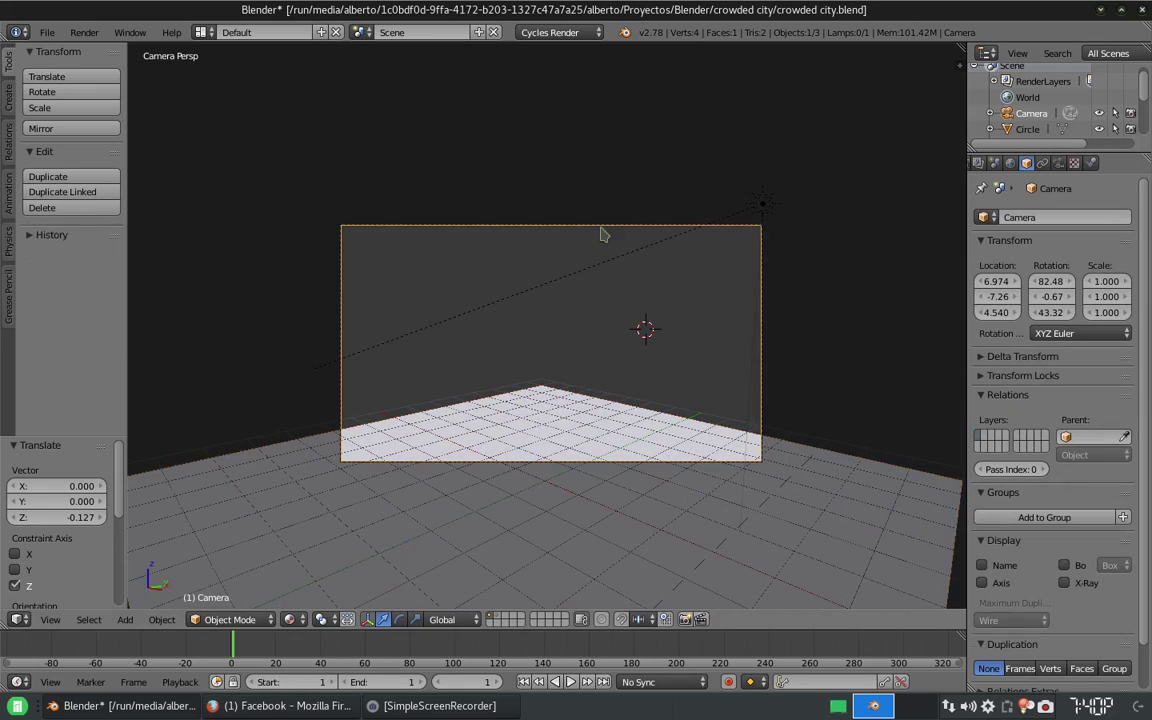
pyautogui.press('g')
pyautogui.click(550, 352)
pyautogui.press('g')
pyautogui.press('z')
pyautogui.click(632, 308)
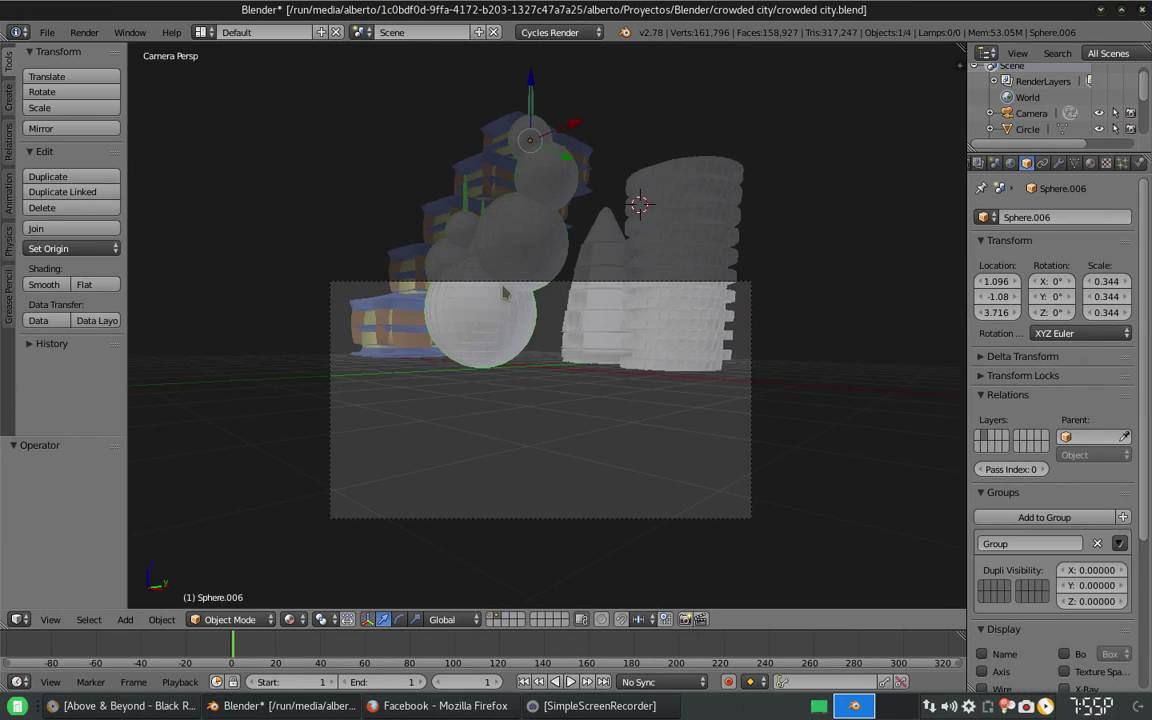
# - Set Sphere.006's geometry to origin and move it down along Z
pyautogui.click(510, 432)
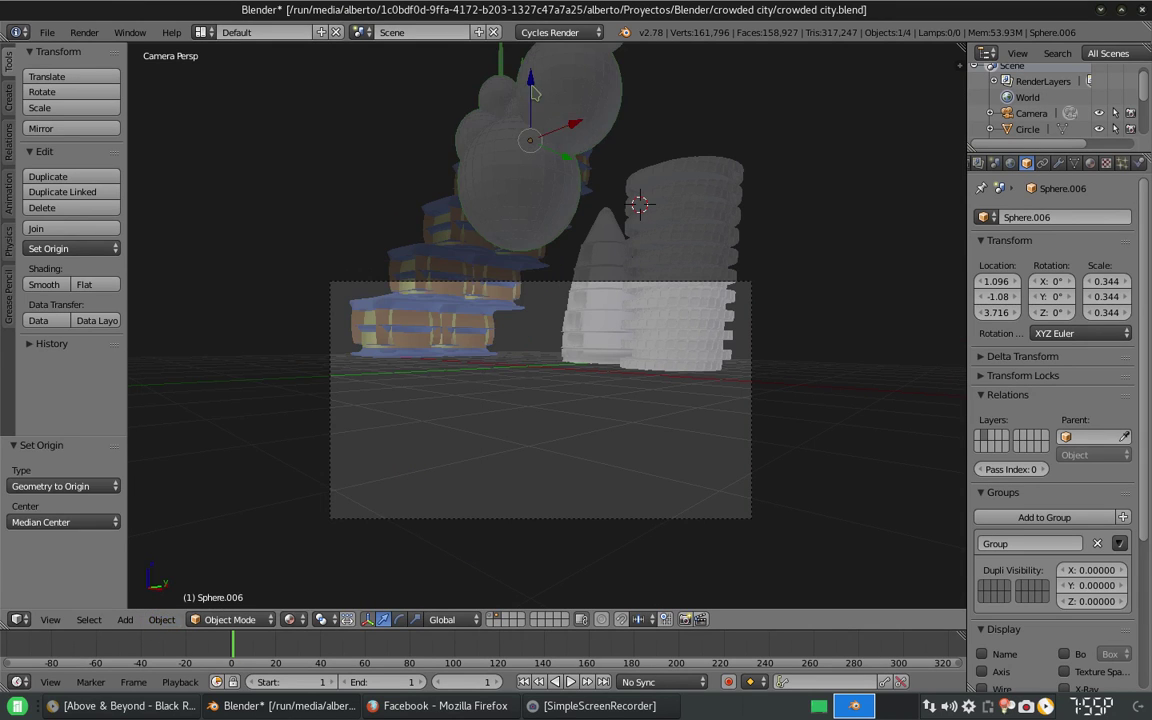
pyautogui.press('g')
pyautogui.press('z')
pyautogui.click(258, 600)
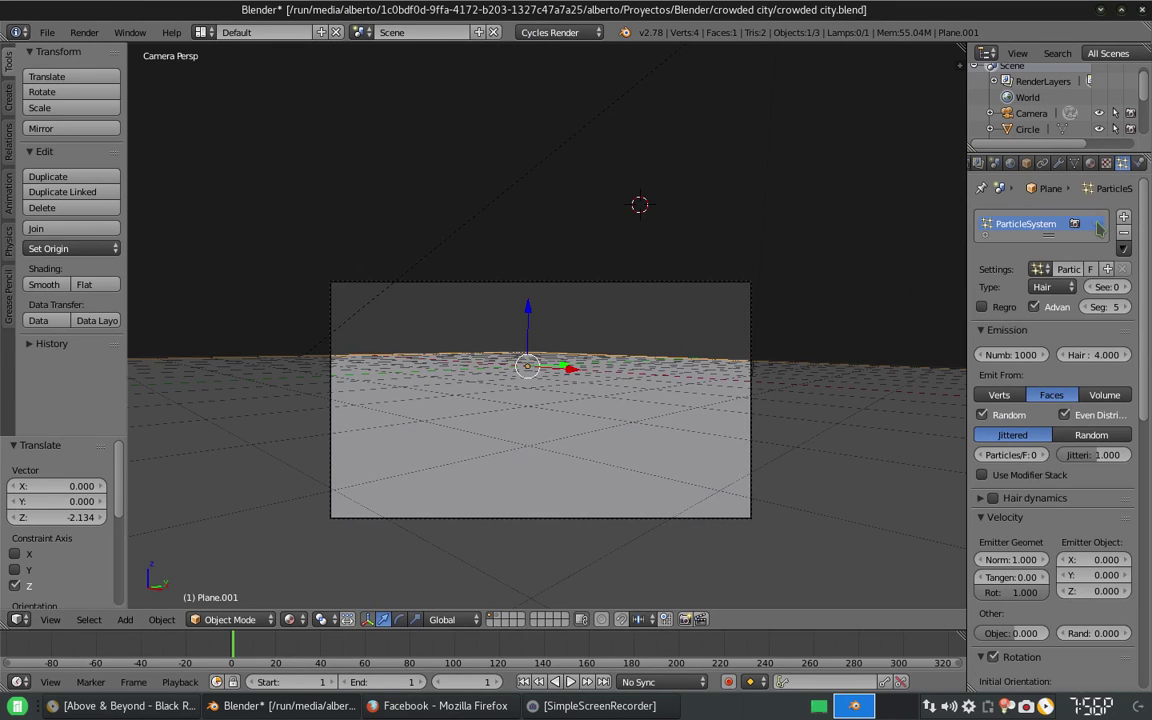
# - Hide the plane's particle system in the viewport
pyautogui.click(1098, 226)
pyautogui.press('KP_0')
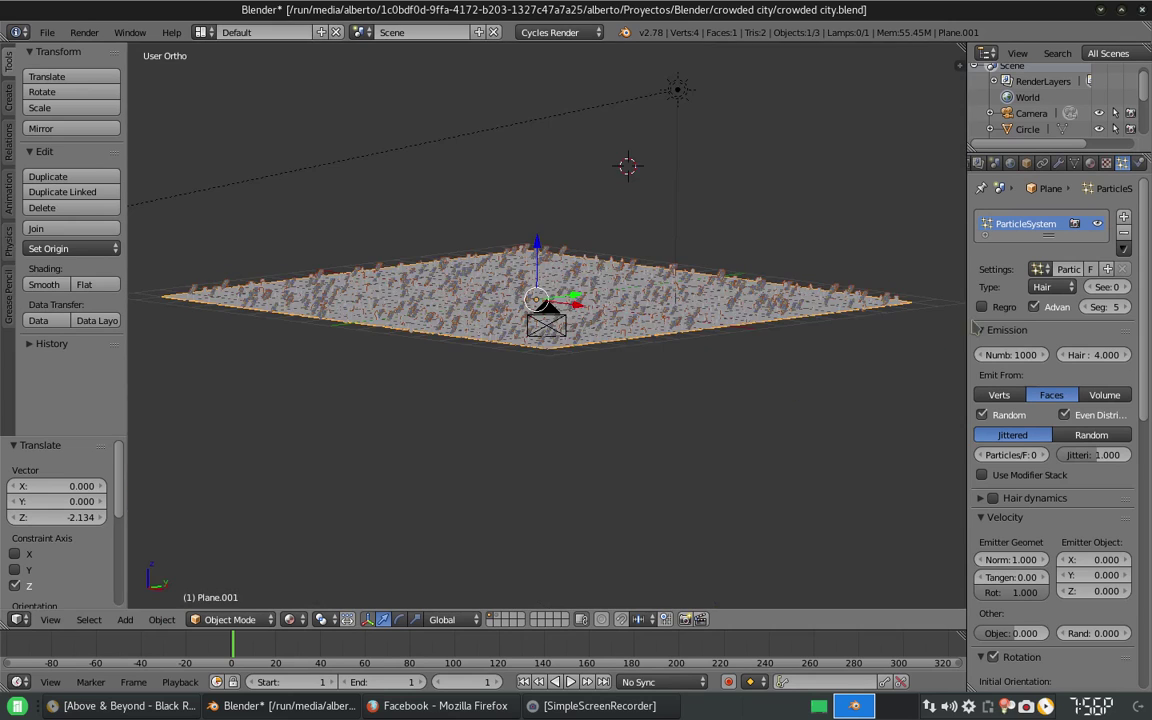
pyautogui.click(1098, 226)
pyautogui.moveTo(603, 289); pyautogui.dragTo(603, 340, button='middle')
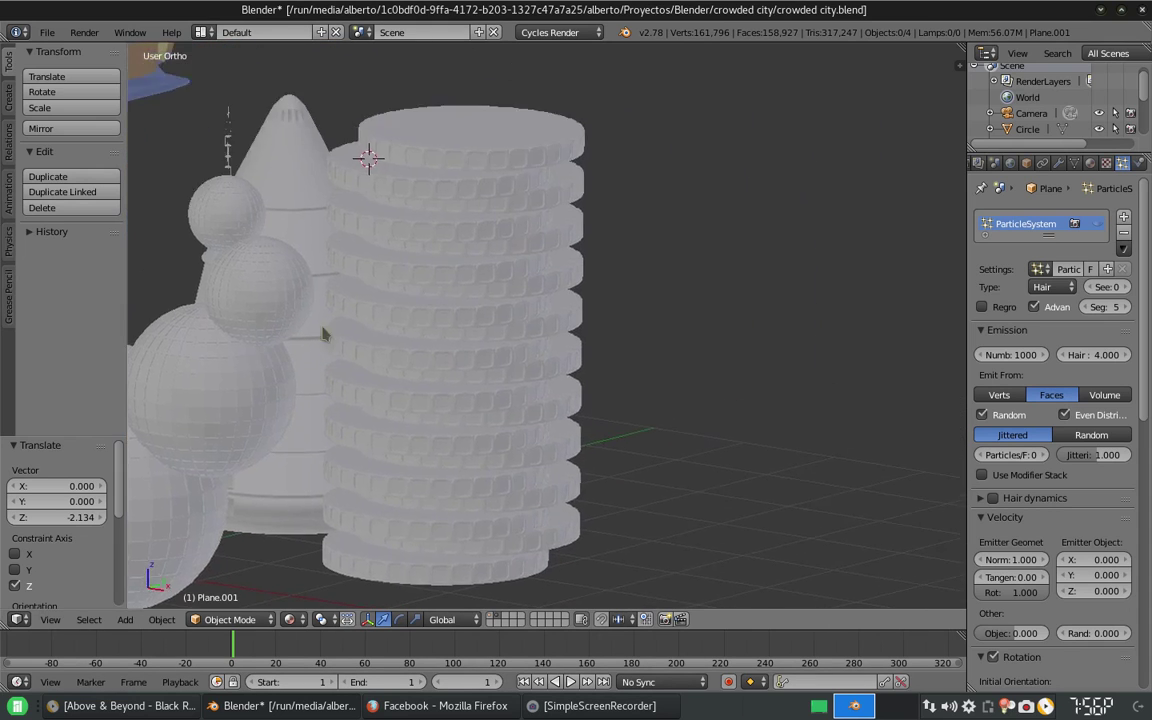
# - Add a cube, flatten it along Z, and raise it along the Z axis
pyautogui.hotkey('shift', 'a')
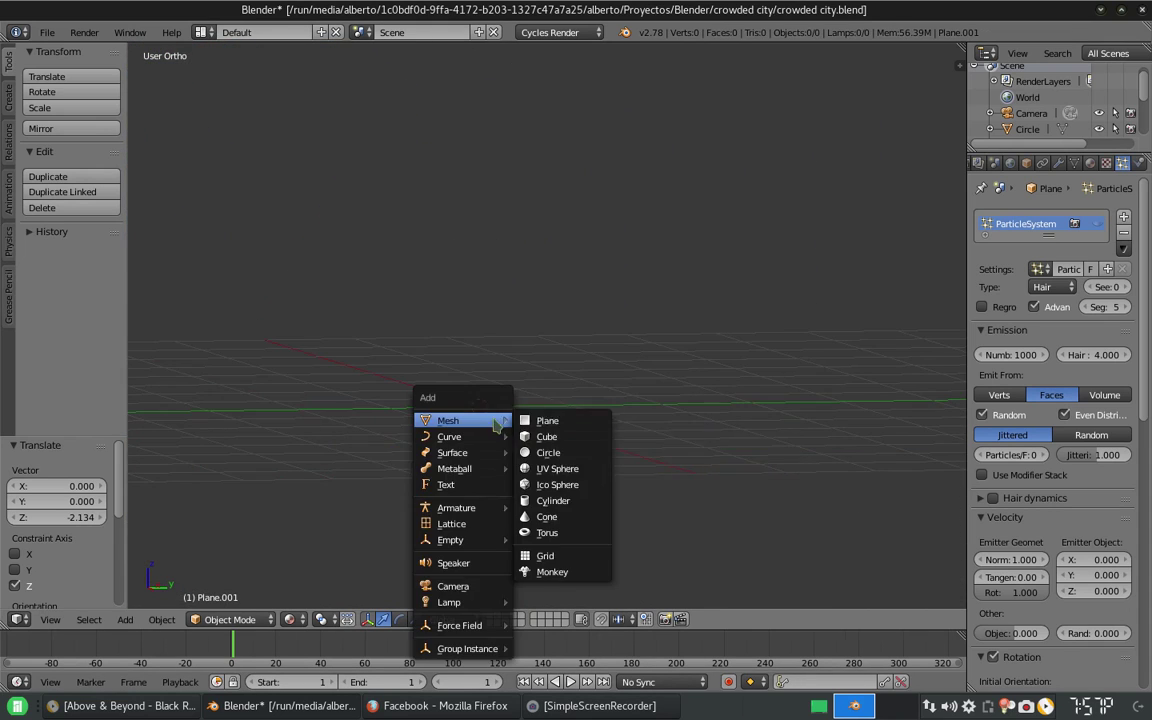
pyautogui.click(557, 440)
pyautogui.press('s')
pyautogui.press('z')
pyautogui.click(579, 445)
pyautogui.press('g')
pyautogui.press('z')
pyautogui.click(586, 402)
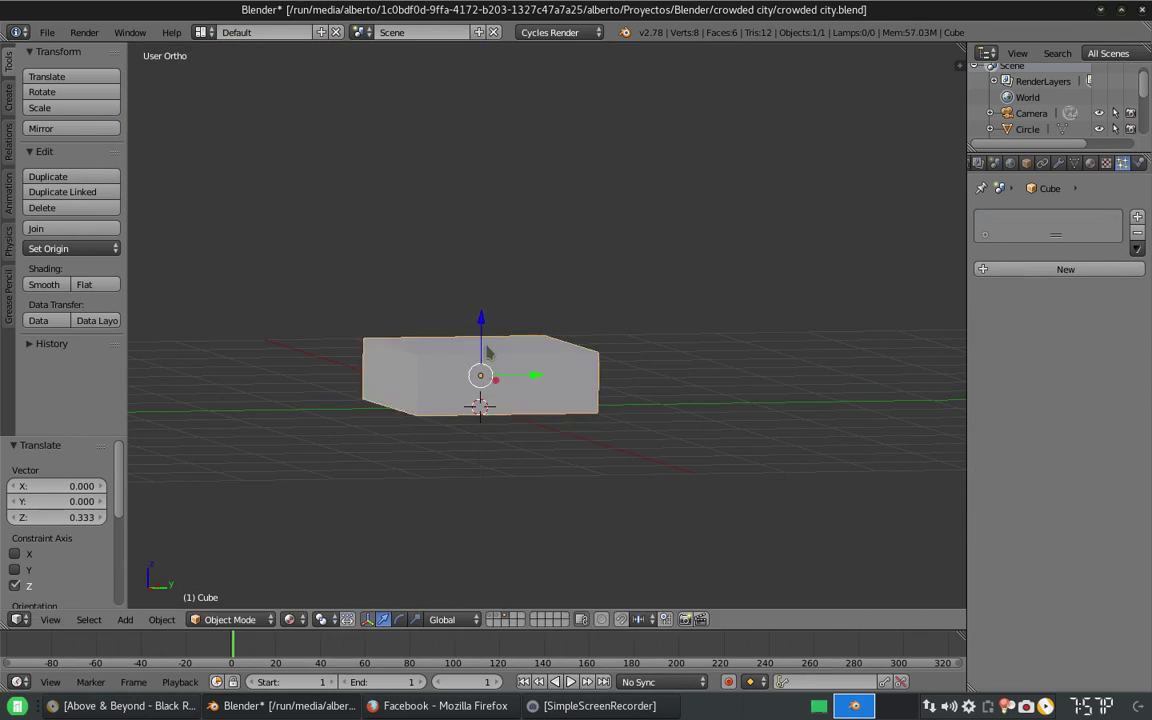
pyautogui.scroll(4, 586, 402)
# - In Edit Mode, cut, scale and slide an edge loop to define the building's band
pyautogui.press('Tab')
pyautogui.moveTo(586, 402); pyautogui.dragTo(445, 402, button='middle')
pyautogui.click(336, 403)
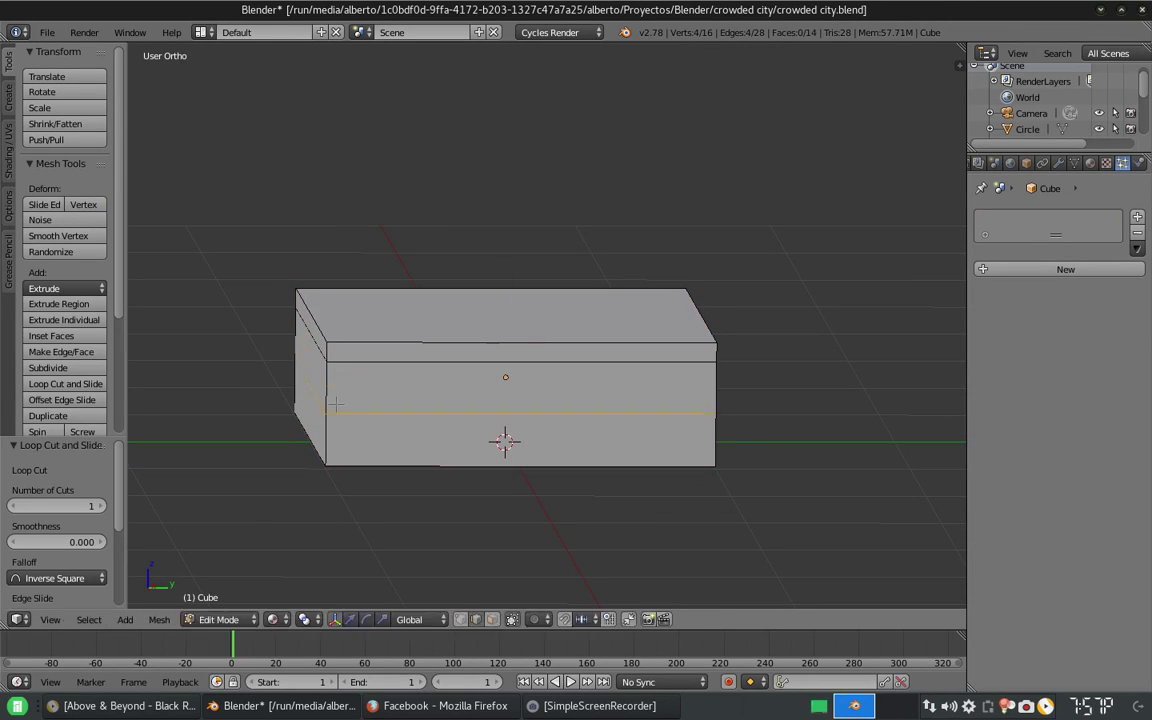
pyautogui.click(505, 440)
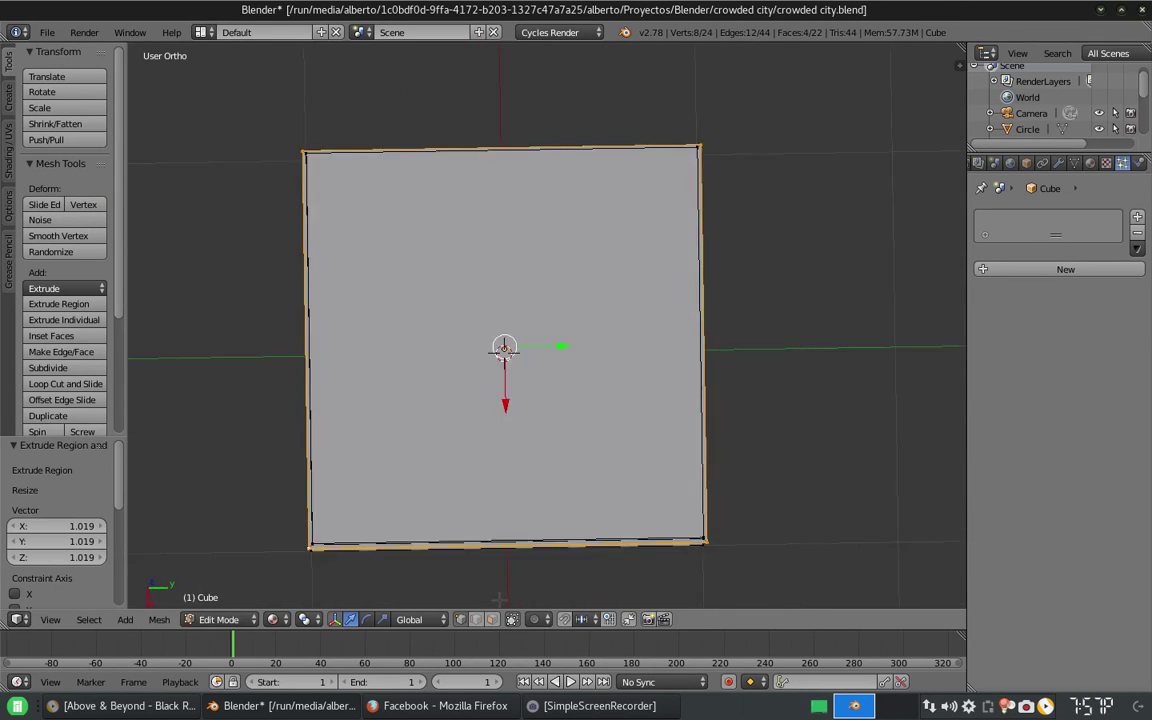
pyautogui.moveTo(505, 440); pyautogui.dragTo(608, 348, button='middle')
pyautogui.hotkey('ctrl', 'e')
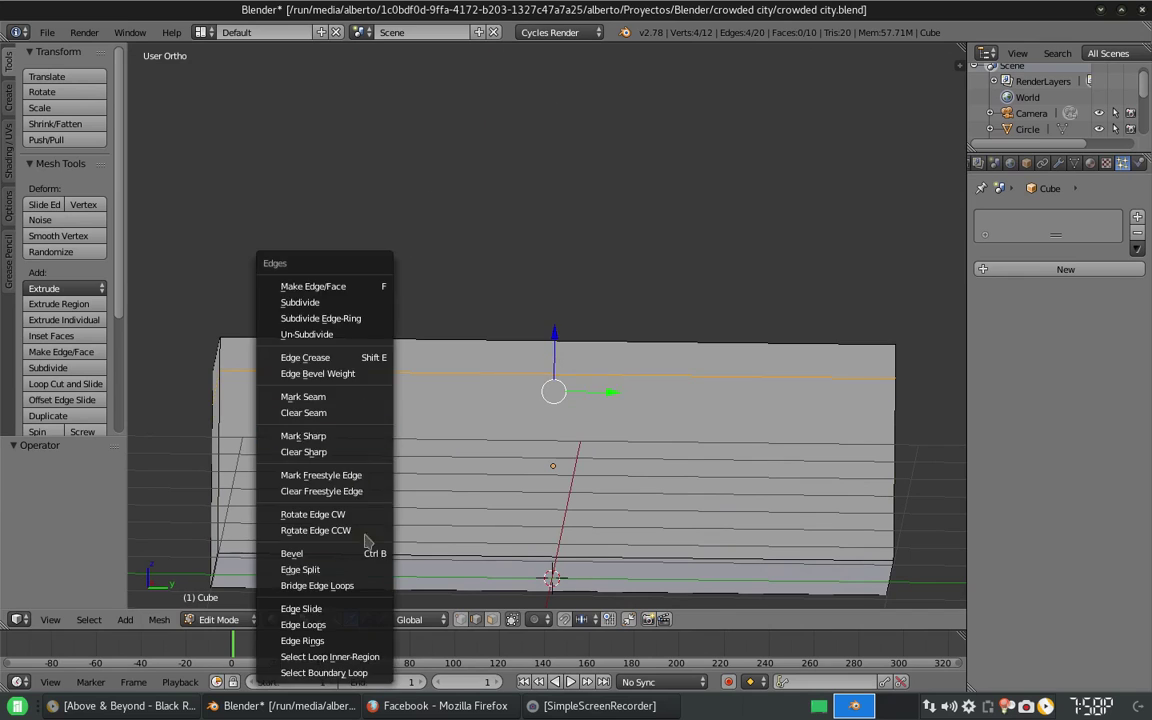
pyautogui.click(288, 679)
pyautogui.press('Escape')
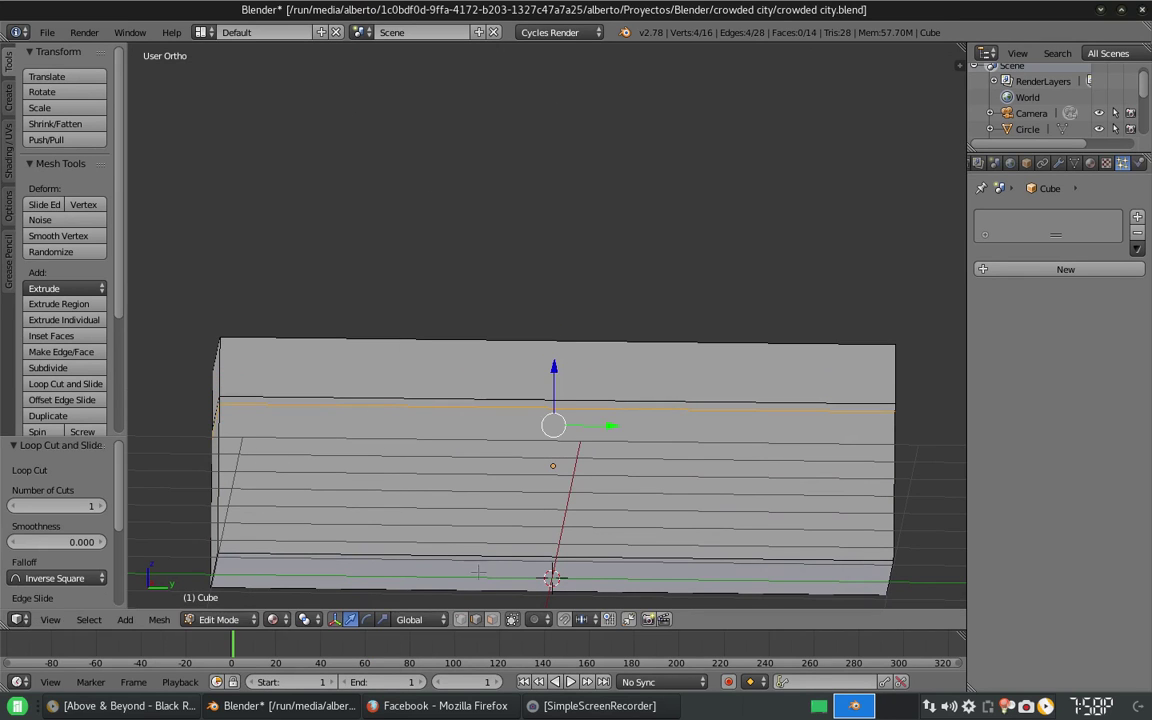
pyautogui.press('Escape')
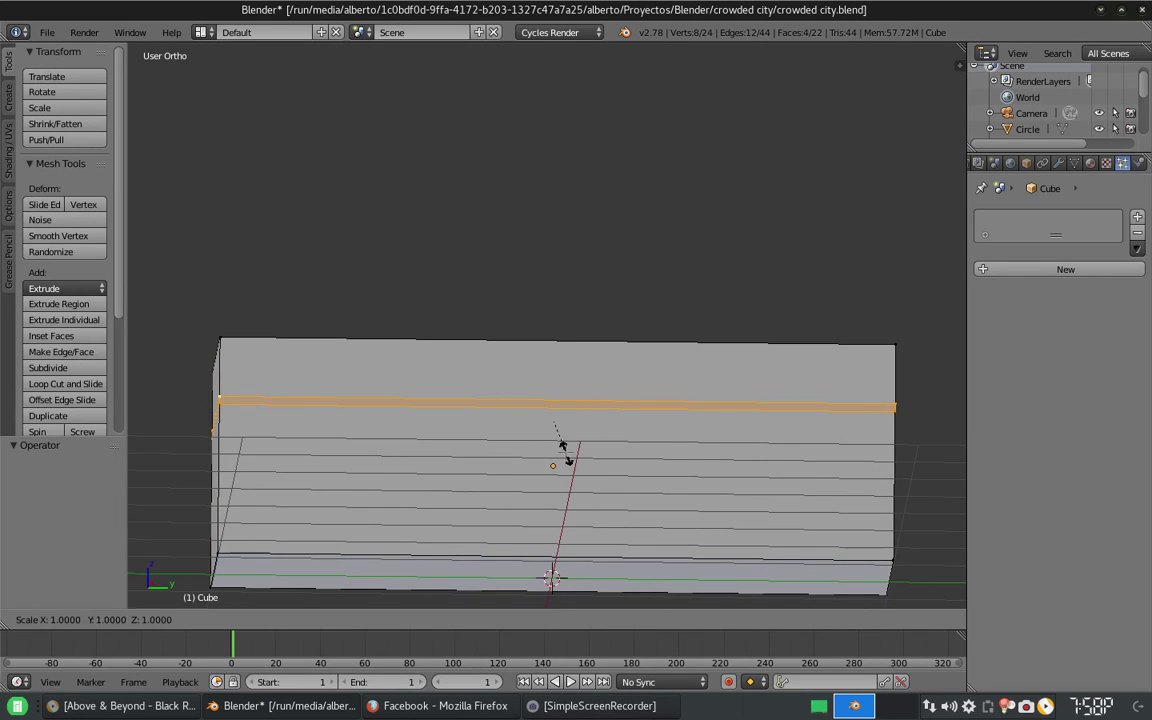
# - Add a centred edge loop in the top band and eight vertical edge loops across the wall
pyautogui.click(233, 368)
pyautogui.click(254, 334)
pyautogui.press('Escape')
pyautogui.scroll(4, 562, 383)
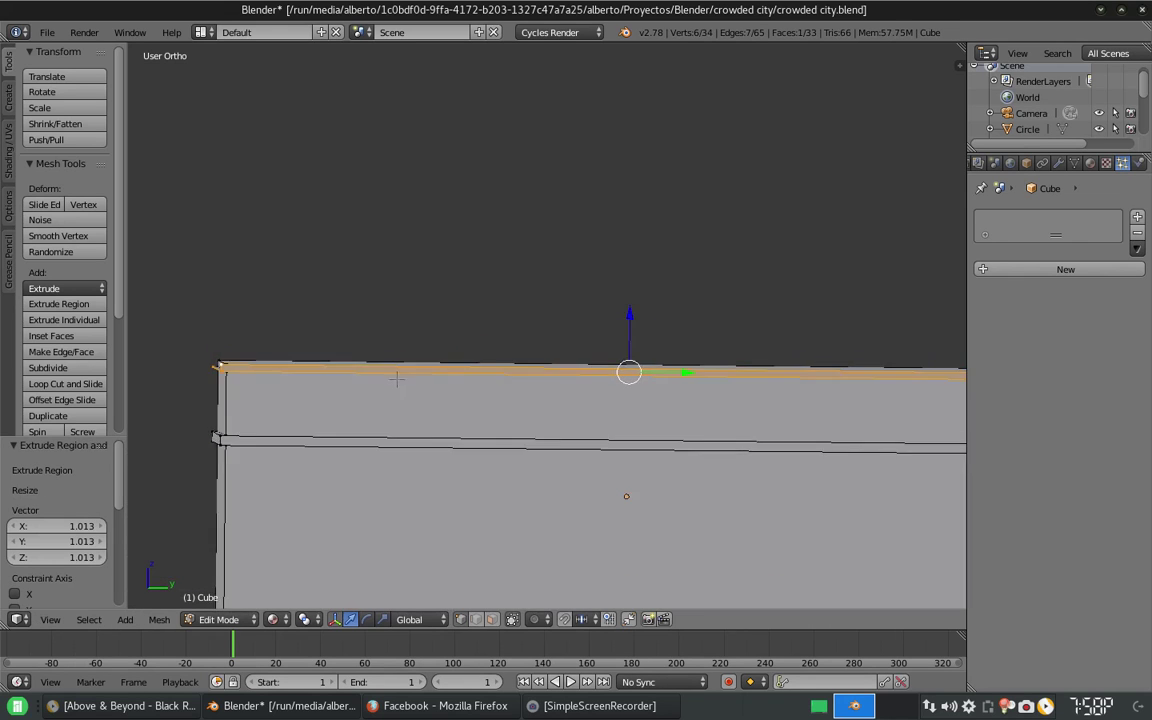
pyautogui.hotkey('ctrl', 'r')
pyautogui.click(511, 436)
pyautogui.rightClick(511, 436)
pyautogui.scroll(-1, 511, 436)
pyautogui.hotkey('ctrl', 'r')
pyautogui.scroll(7, 489, 554)
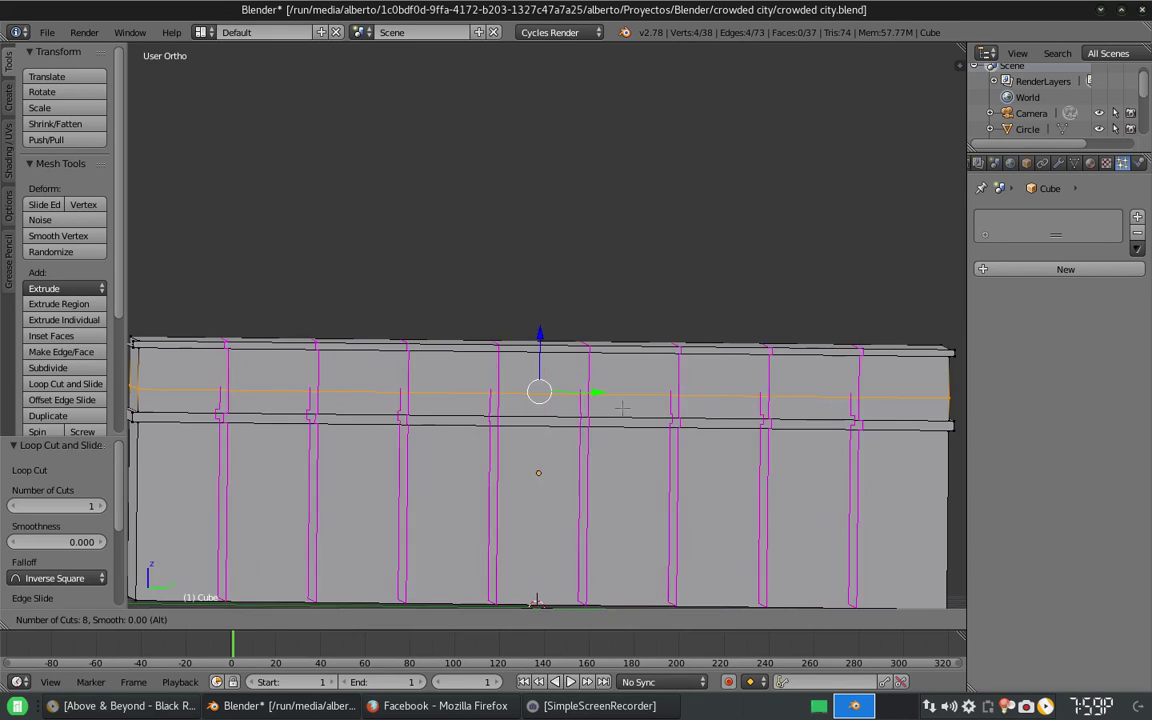
pyautogui.click(489, 554)
pyautogui.rightClick(489, 554)
# - Select the upper band faces, inset them, and recess the window bays 0.076 into the wall
pyautogui.keyDown('alt'); pyautogui.rightClick(372, 416); pyautogui.keyUp('alt')
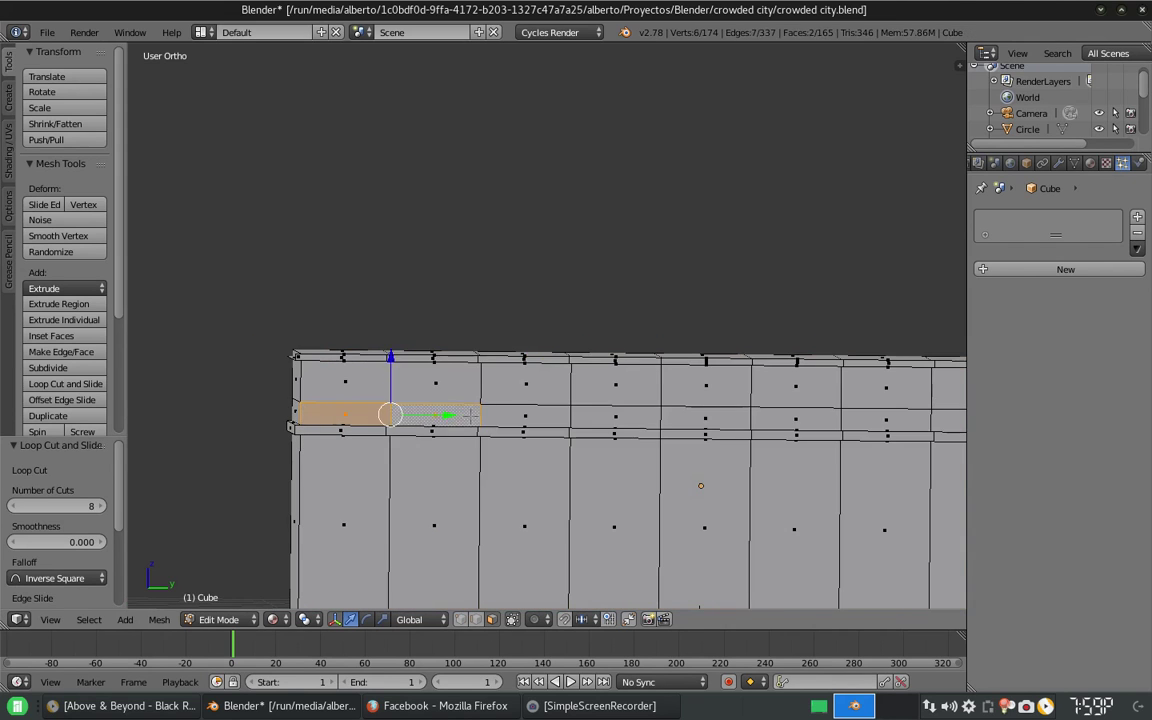
pyautogui.keyDown('ctrl'); pyautogui.scroll(-3, 500, 430); pyautogui.keyUp('ctrl')
pyautogui.keyDown('shift'); pyautogui.scroll(2, 600, 435); pyautogui.keyUp('shift')
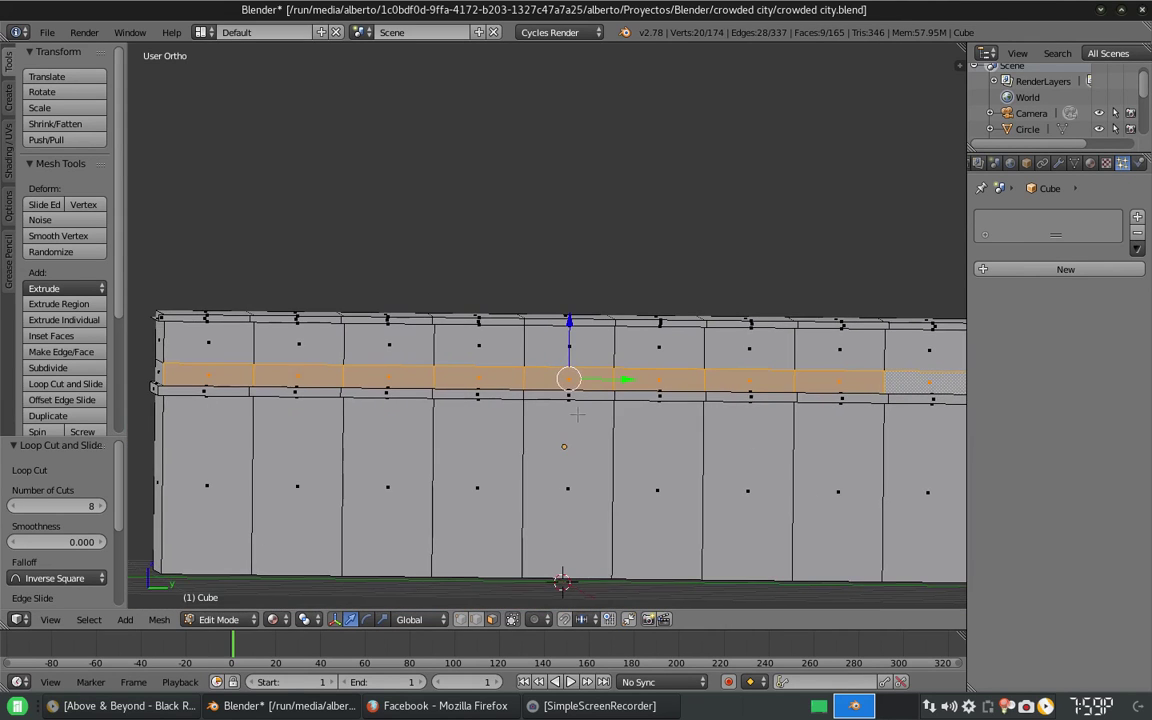
pyautogui.click(654, 453)
pyautogui.moveTo(654, 453); pyautogui.dragTo(650, 330, button='middle')
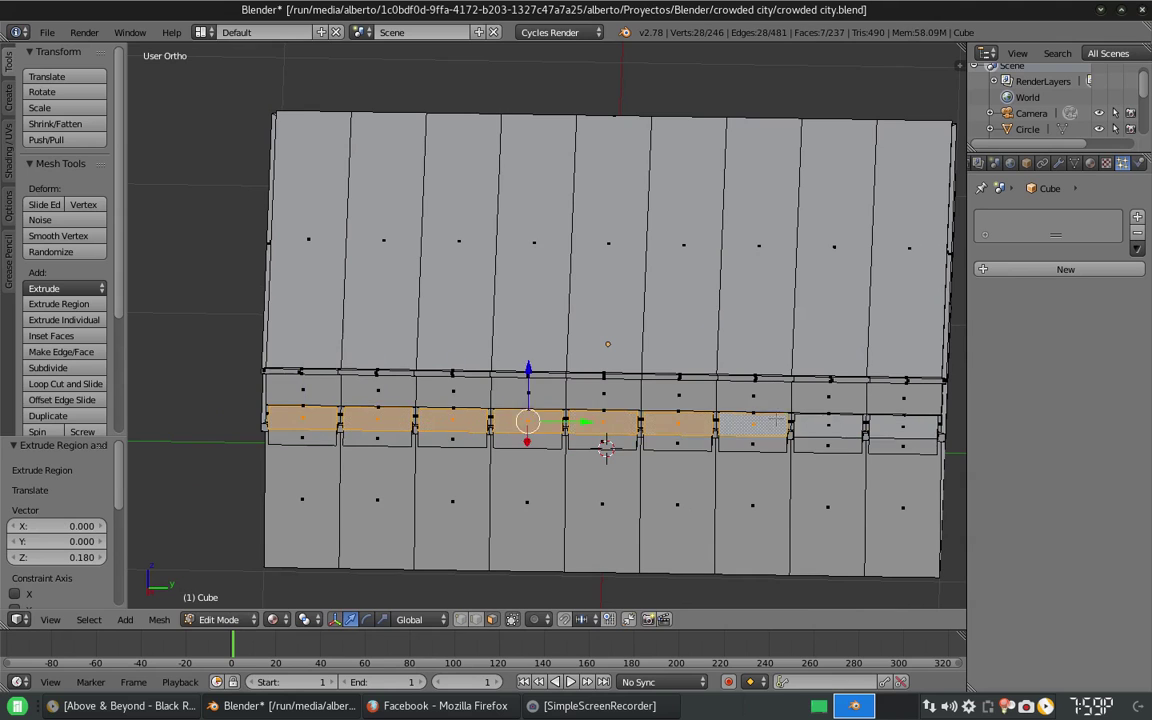
pyautogui.press('Return')
pyautogui.moveTo(606, 450); pyautogui.dragTo(700, 400, button='middle')
pyautogui.scroll(3, 600, 400)
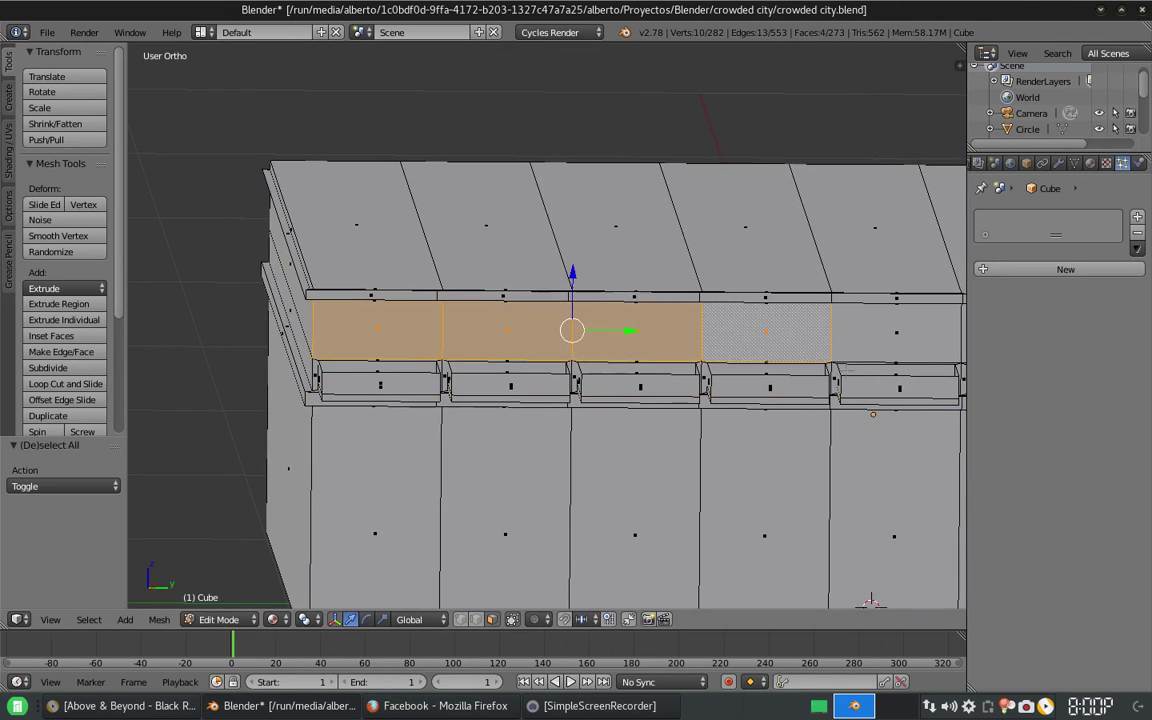
pyautogui.keyDown('ctrl'); pyautogui.scroll(-5, 733, 315); pyautogui.keyUp('ctrl')
pyautogui.keyDown('ctrl'); pyautogui.rightClick(733, 315); pyautogui.keyUp('ctrl')
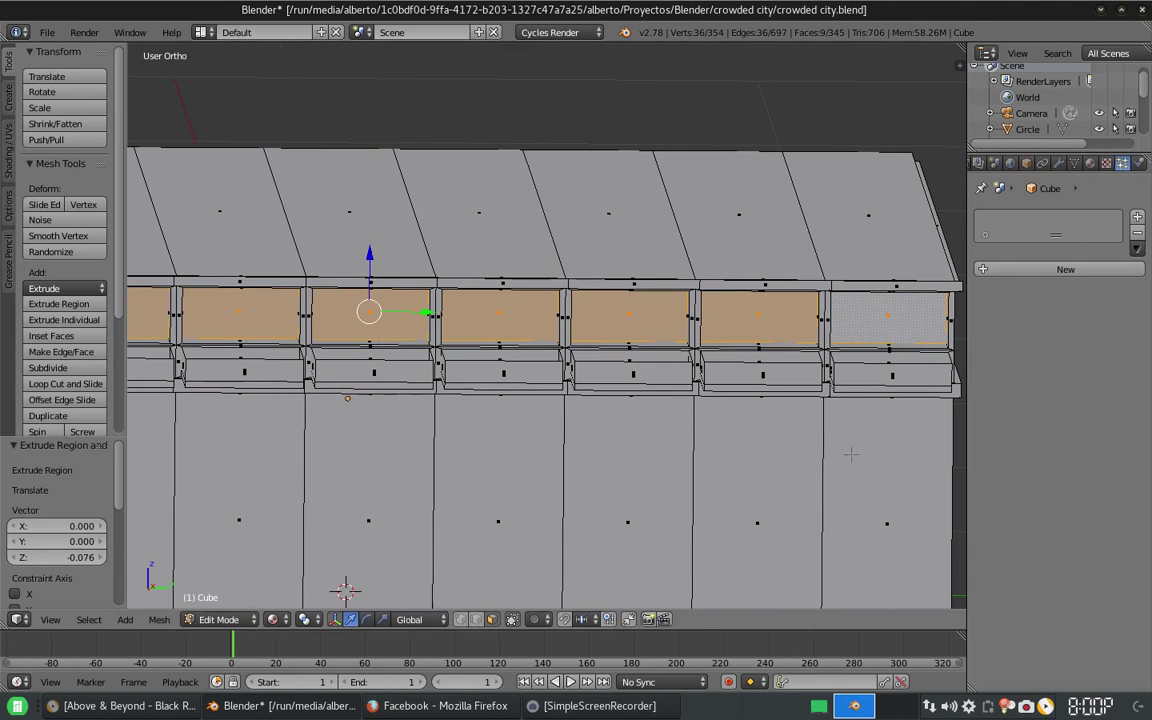
# - Create a new material for the window faces, removing an accidentally added particle system
pyautogui.click(1052, 269)
pyautogui.click(1137, 232)
pyautogui.click(1090, 162)
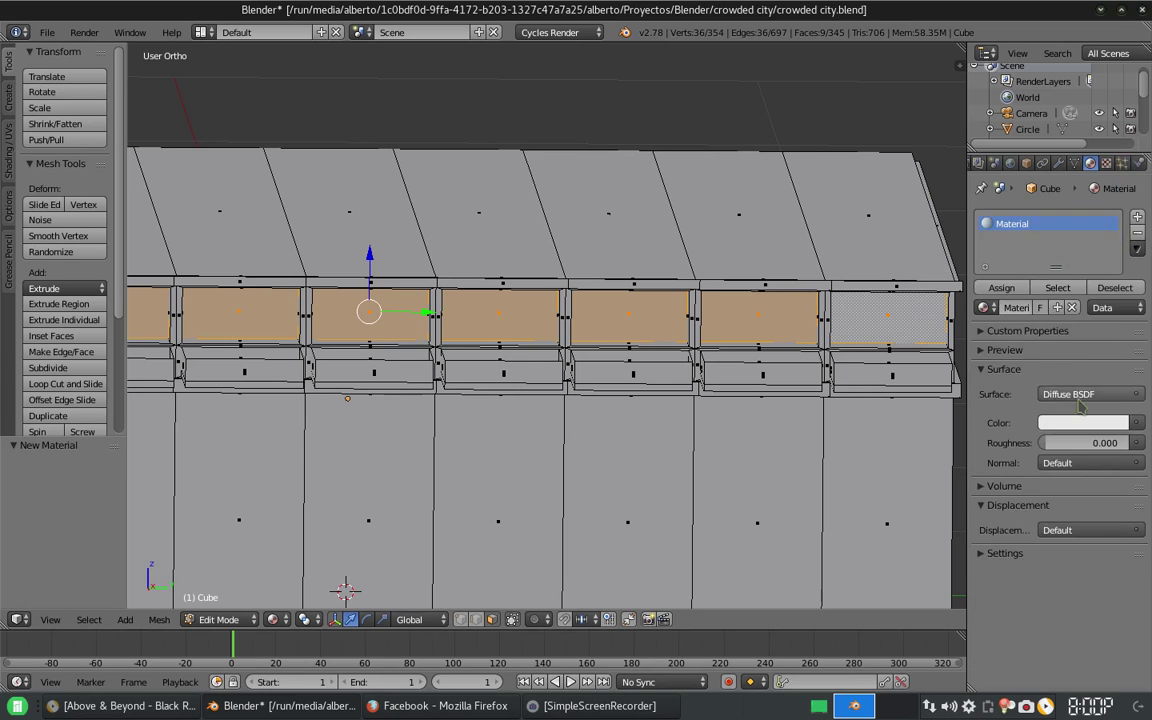
# - Set the window material to Glass BSDF and assign a new walls material to the inverted selection
pyautogui.click(1079, 396)
pyautogui.click(965, 147)
pyautogui.hotkey('ctrl', 'i')
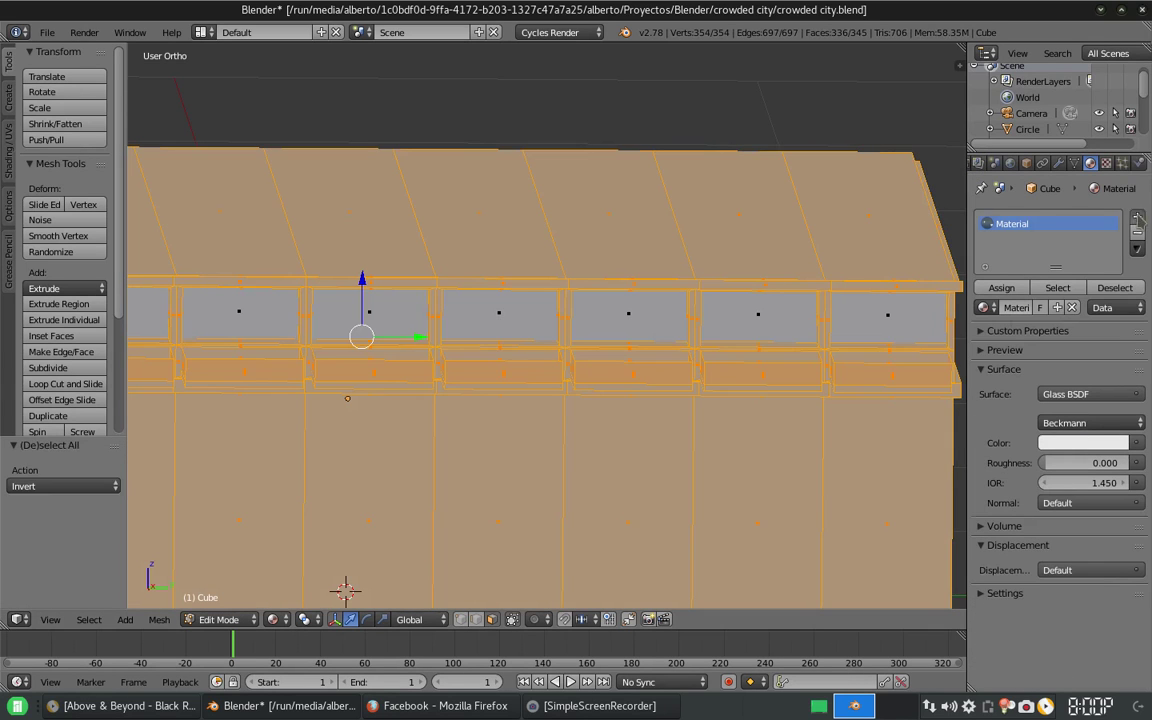
pyautogui.click(1137, 216)
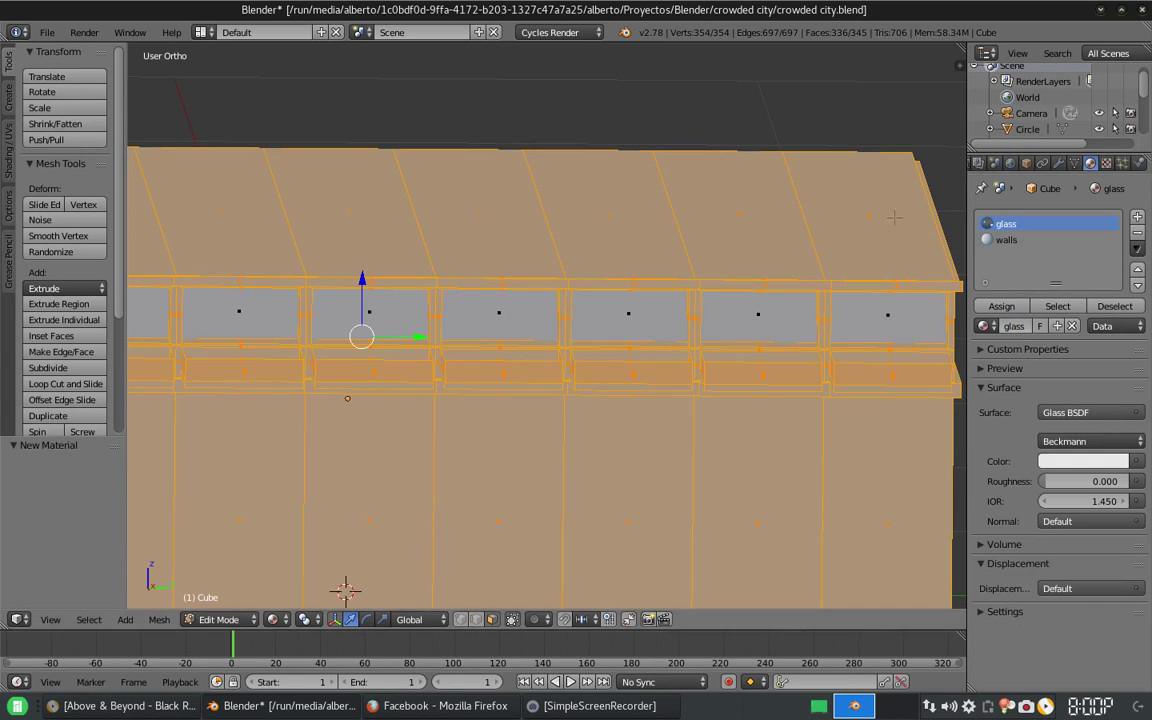
pyautogui.click(1006, 240)
# - Build the walls node setup: a Mix Shader blending a tan Diffuse with a Glossy BSDF
pyautogui.hotkey('ctrl', 'Left')
pyautogui.click(187, 412)
pyautogui.hotkey('shift', 'a')
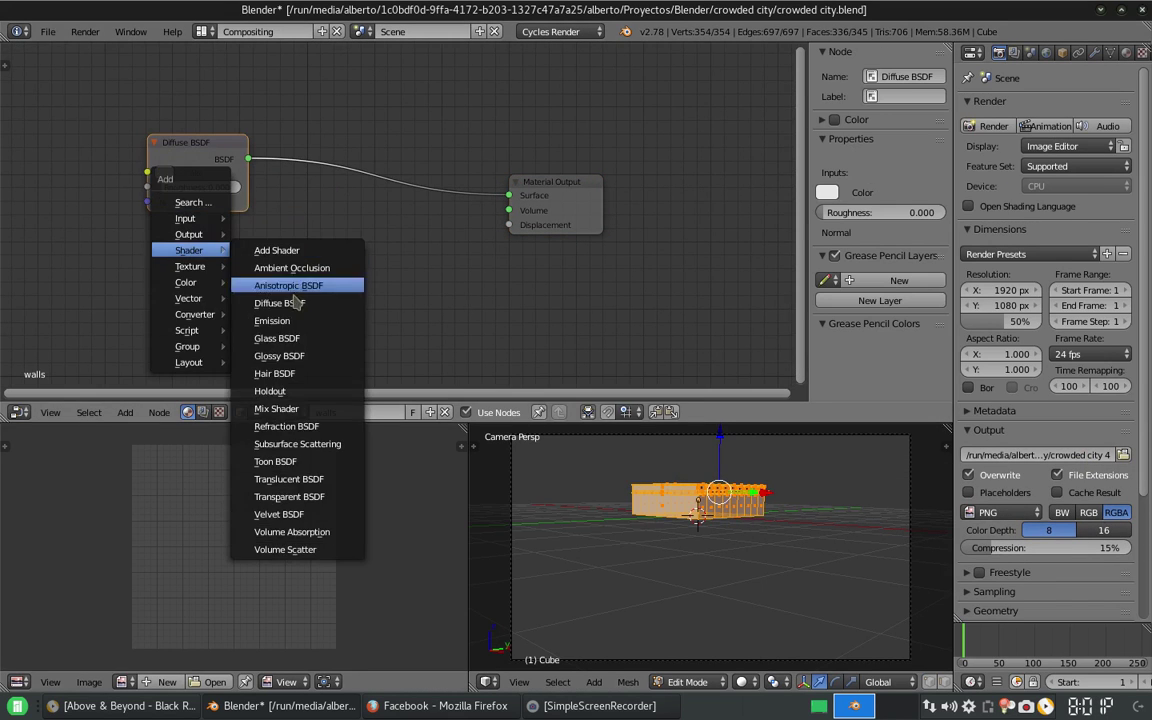
pyautogui.click(276, 408)
pyautogui.click(398, 185)
pyautogui.hotkey('shift', 'a')
pyautogui.click(279, 356)
pyautogui.moveTo(282, 250); pyautogui.dragTo(352, 215)
pyautogui.click(180, 268)
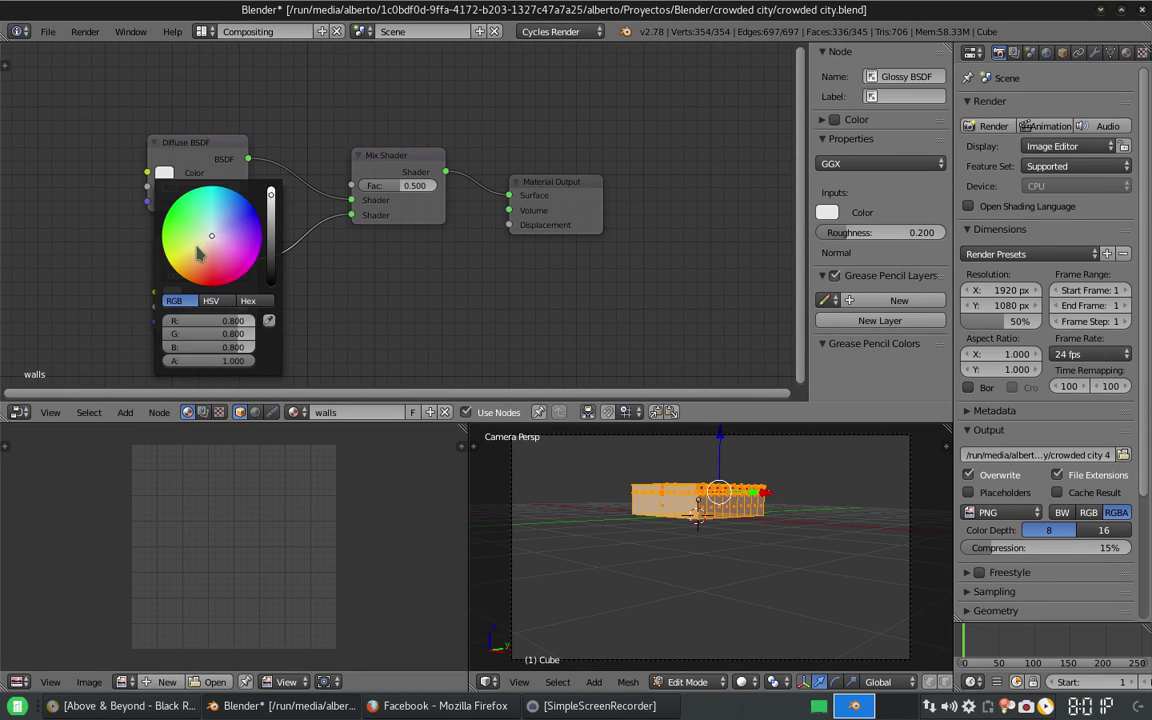
pyautogui.click(197, 253)
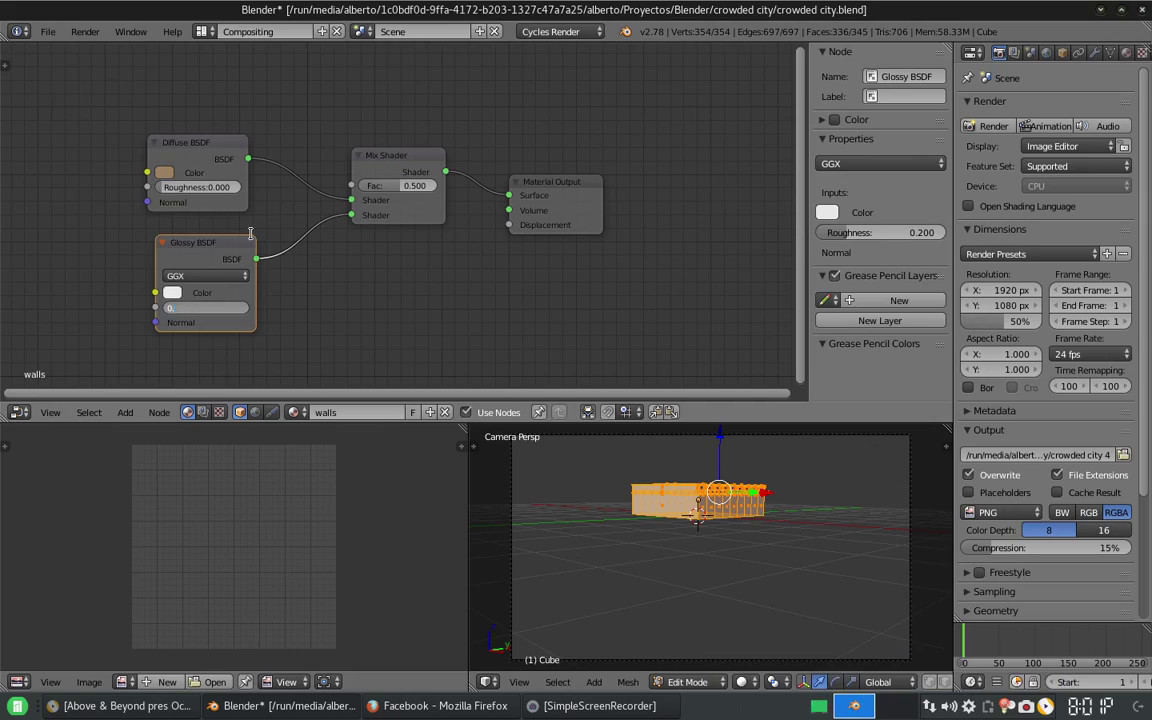
# - Preview the building in Rendered shading, then return to Solid shading and Edit Mode
pyautogui.hotkey('ctrl', 'Right')
pyautogui.press('Tab')
pyautogui.click(290, 619)
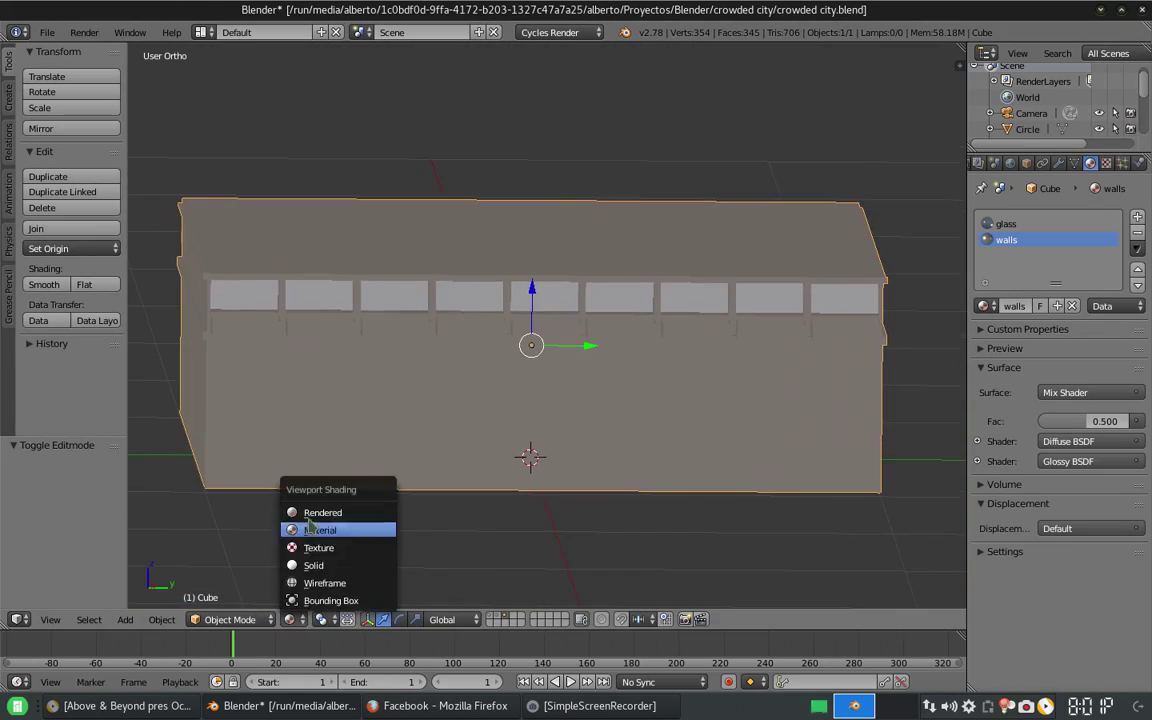
pyautogui.click(320, 507)
pyautogui.moveTo(565, 395); pyautogui.dragTo(347, 538, button='middle')
pyautogui.hotkey('shift', 'z')
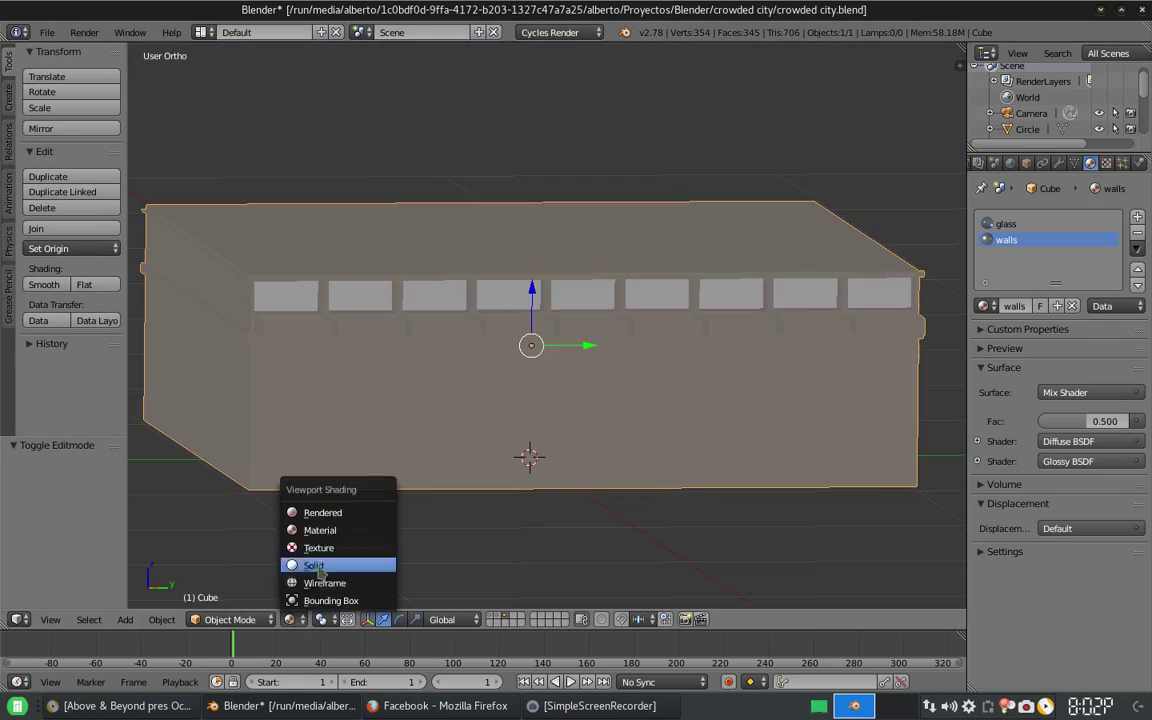
pyautogui.click(320, 565)
pyautogui.press('Tab')
# - Delete the lower-row window faces, restoring the glass faces after a mistaken deletion
pyautogui.press('x')
pyautogui.click(272, 357)
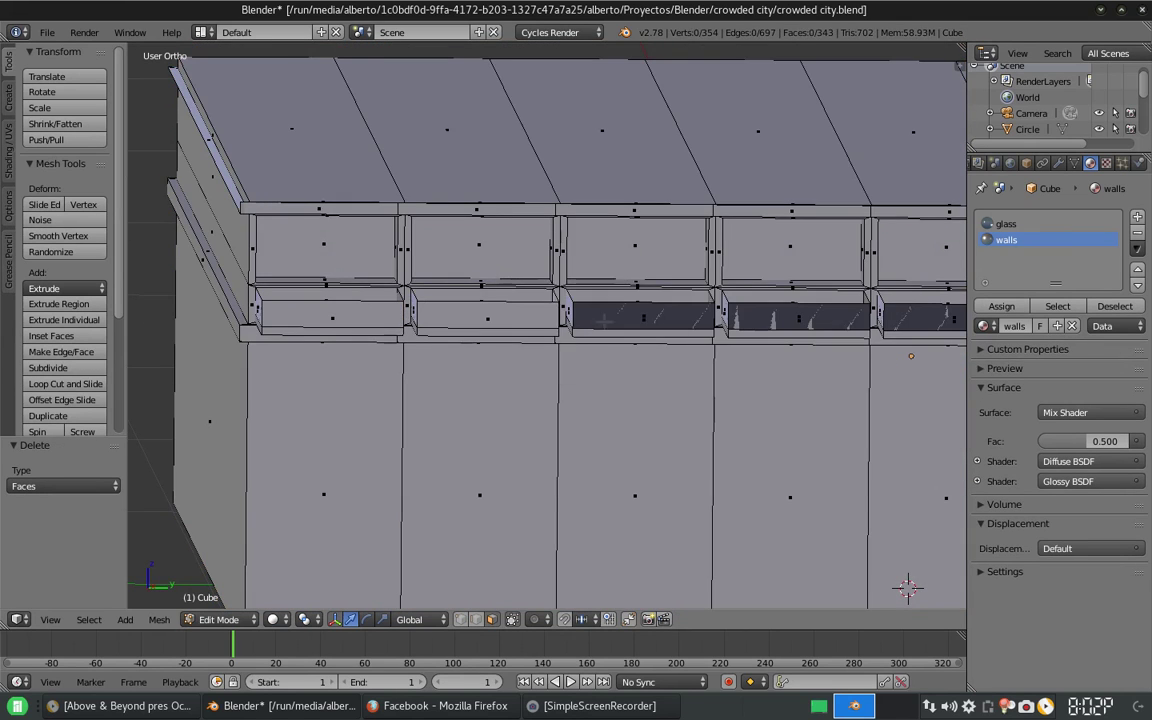
pyautogui.moveTo(604, 321); pyautogui.dragTo(862, 322, button='middle')
pyautogui.hotkey('ctrl', 'z')
pyautogui.hotkey('ctrl', 'z')
pyautogui.keyDown('shift'); pyautogui.moveTo(768, 375); pyautogui.dragTo(684, 375, button='middle'); pyautogui.keyUp('shift')
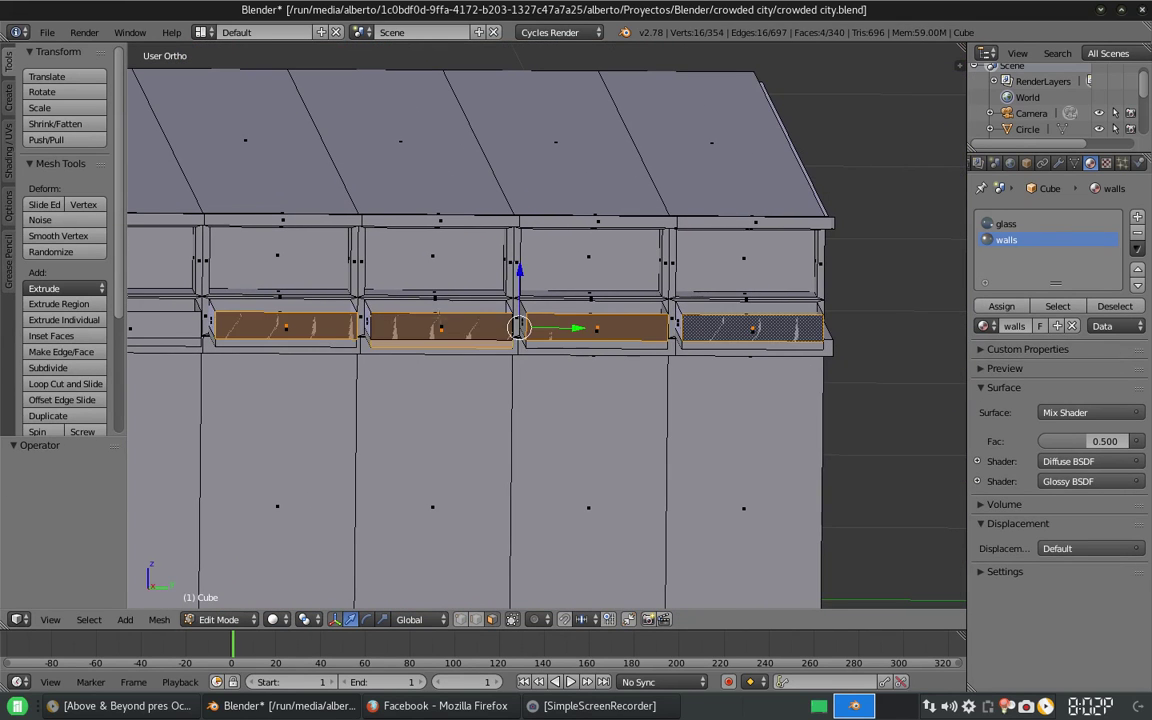
pyautogui.press('x')
pyautogui.click(547, 322)
pyautogui.scroll(-3, 547, 322)
pyautogui.moveTo(547, 322)
pyautogui.mouseDown(button='middle')
pyautogui.moveTo(674, 442)
pyautogui.moveTo(560, 343)
pyautogui.mouseUp(button='middle')
# - Select alternating ground-floor wall panels and extrude and inset them into doorways
pyautogui.keyDown('shift'); pyautogui.rightClick(582, 350); pyautogui.keyUp('shift')
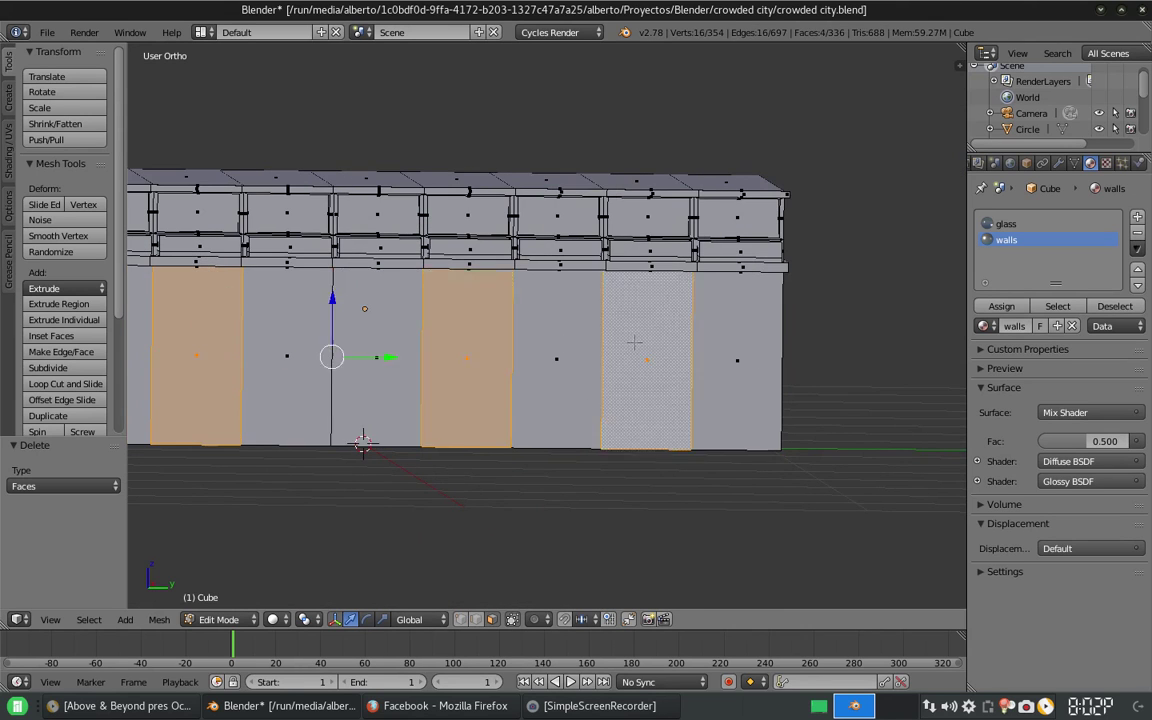
pyautogui.moveTo(634, 342); pyautogui.dragTo(500, 340, button='middle')
pyautogui.rightClick(242, 380)
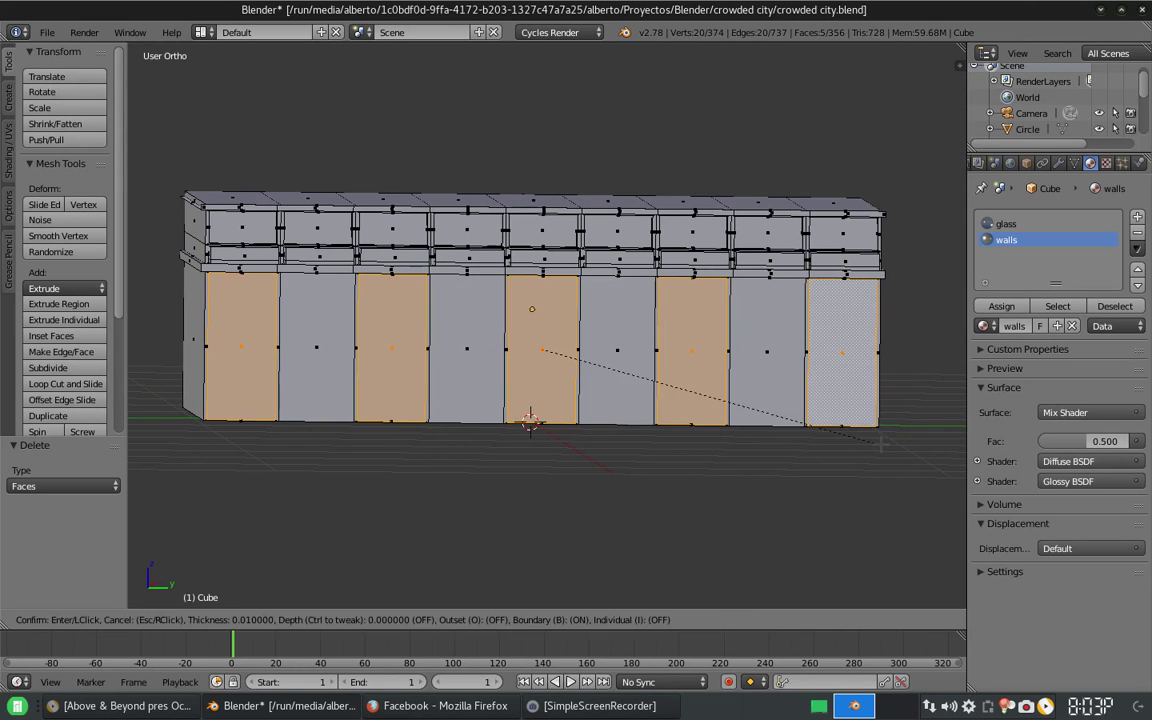
pyautogui.click(897, 491)
pyautogui.moveTo(897, 491); pyautogui.dragTo(486, 316, button='middle')
pyautogui.scroll(2, 486, 316)
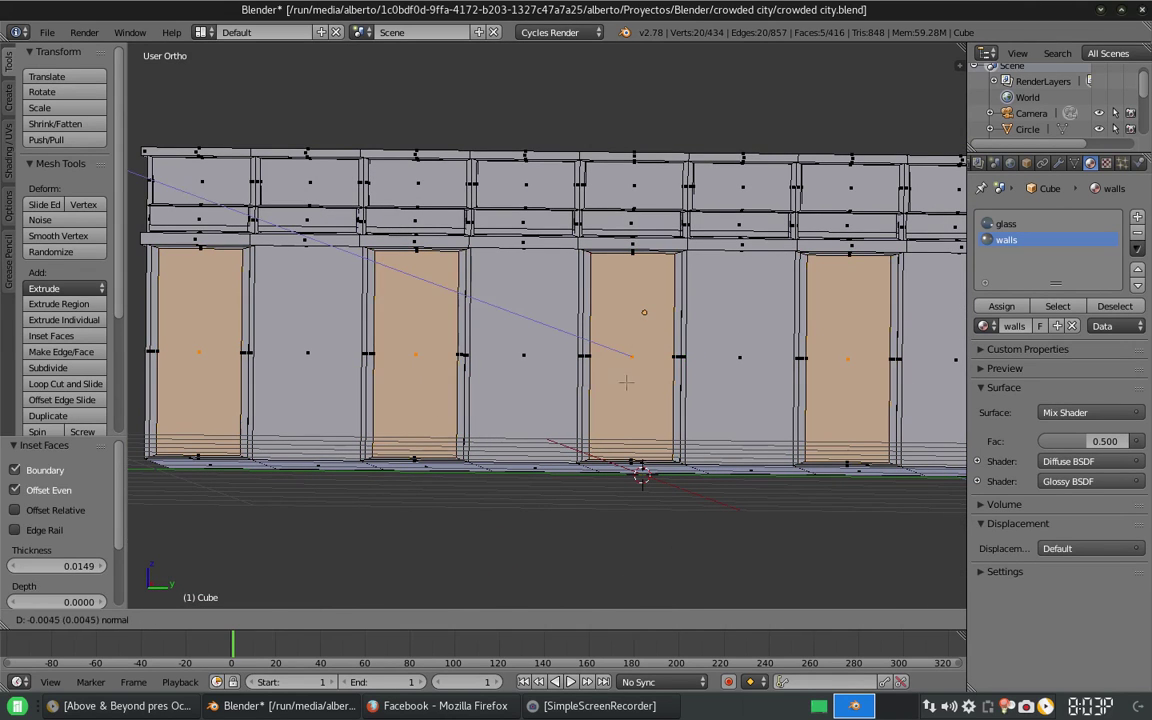
pyautogui.moveTo(630, 355); pyautogui.dragTo(303, 405, button='middle')
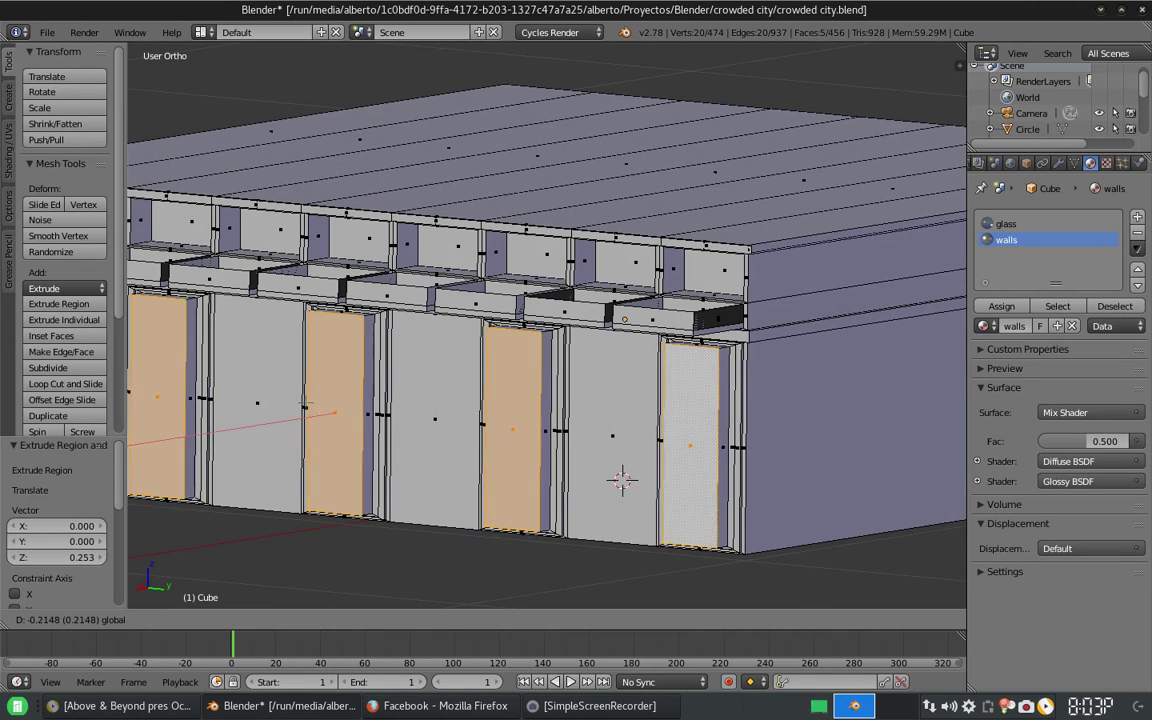
pyautogui.click(311, 405)
pyautogui.press('i')
pyautogui.click(464, 519)
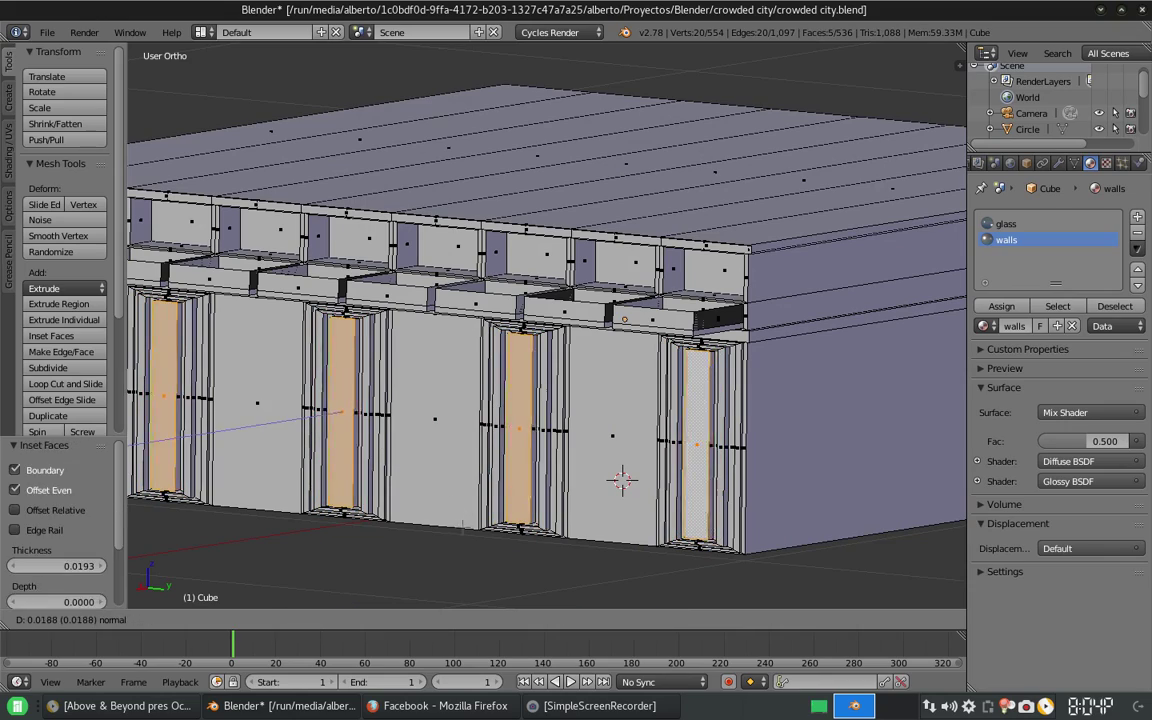
pyautogui.click(467, 515)
pyautogui.scroll(-4, 469, 436)
pyautogui.scroll(4, 470, 436)
# - Extrude and inset the side wall face twice to frame it
pyautogui.press('e')
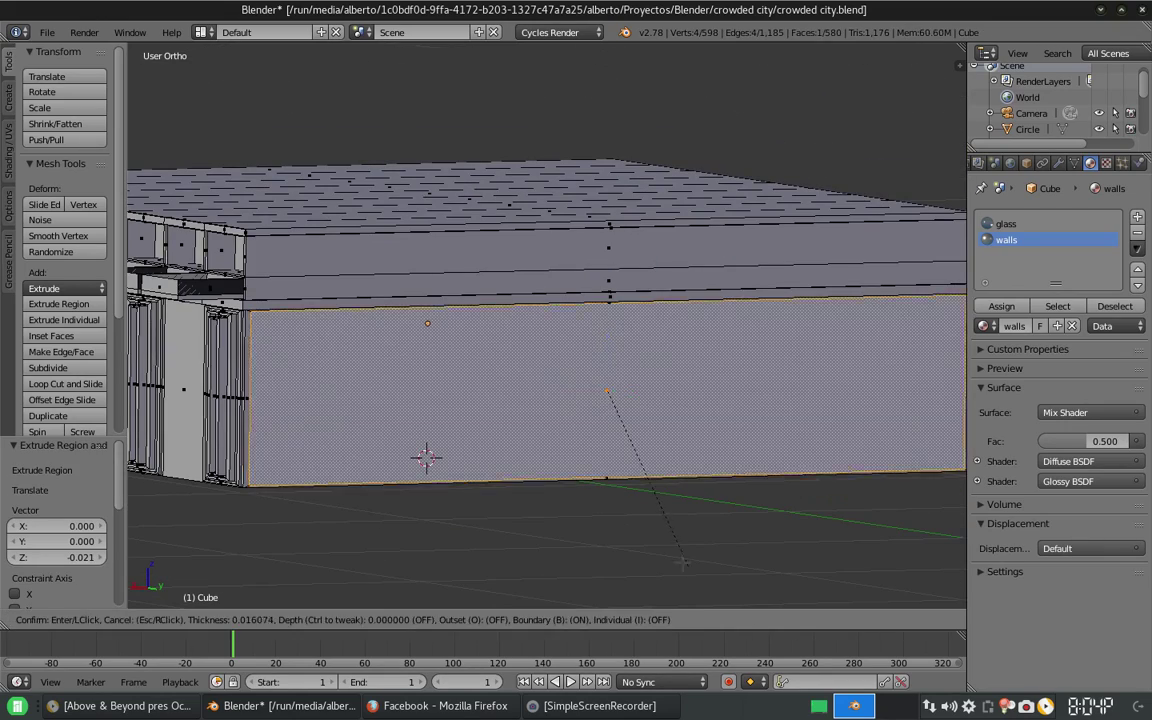
pyautogui.click(424, 455)
pyautogui.press('i')
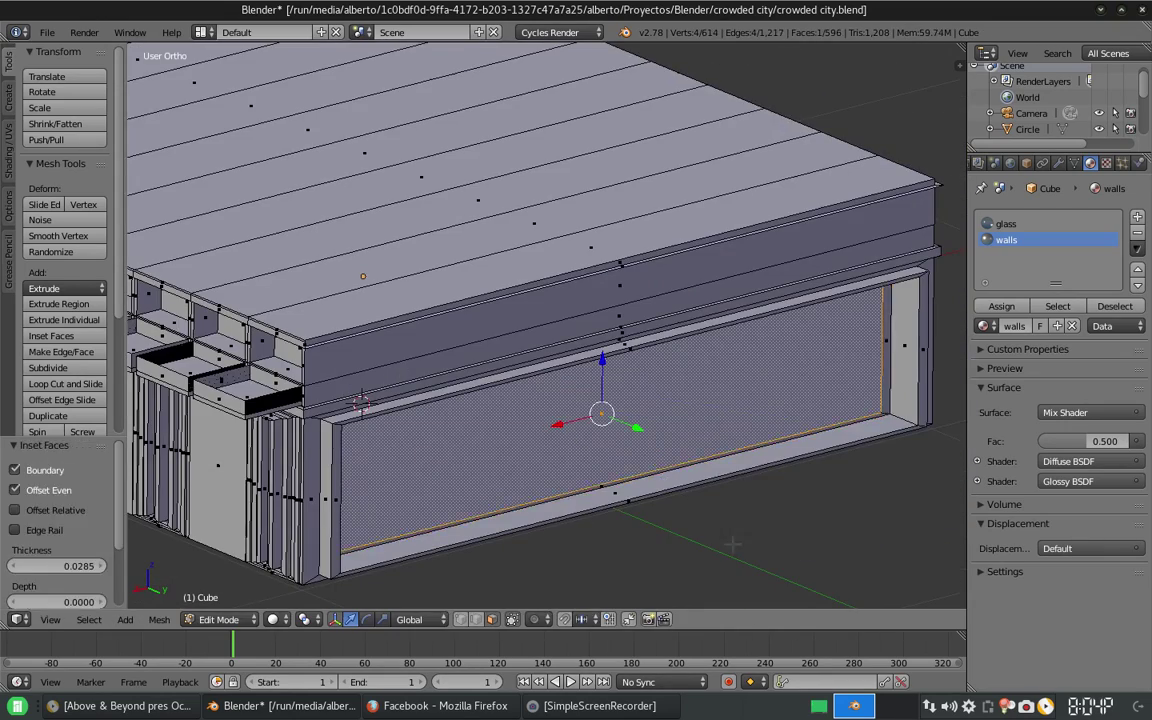
pyautogui.press('e')
pyautogui.click(736, 548)
pyautogui.press('i')
pyautogui.click(736, 548)
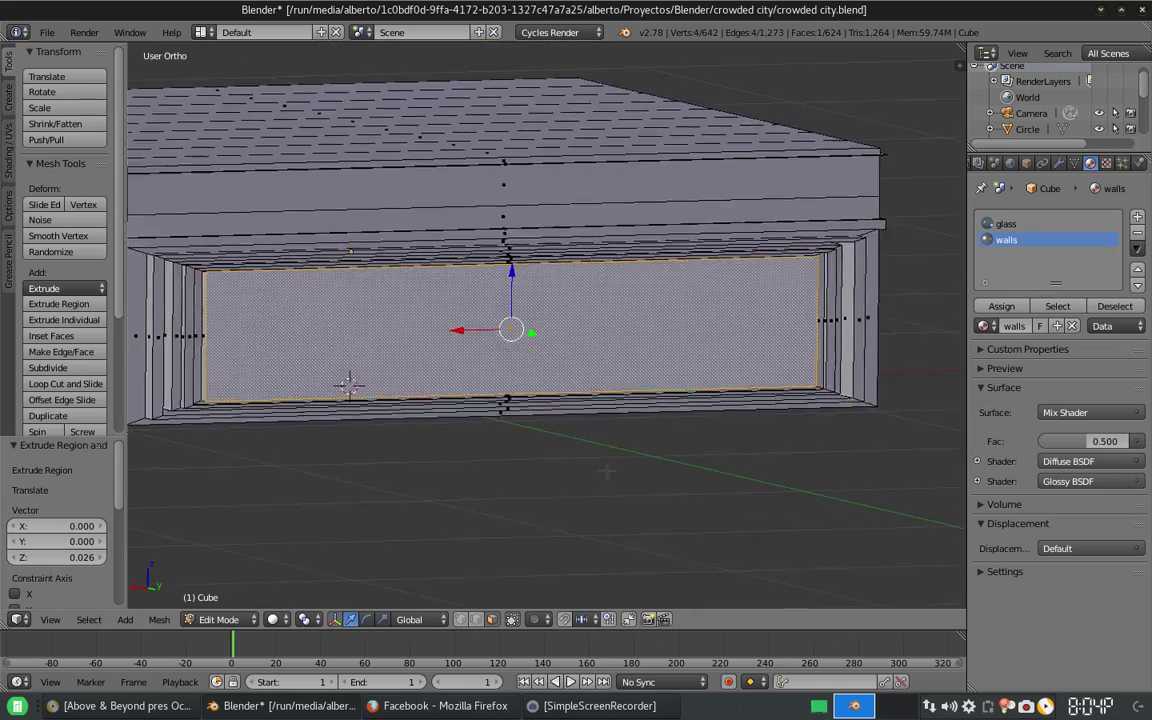
pyautogui.moveTo(736, 548); pyautogui.dragTo(404, 265, button='middle')
# - Subdivide the side wall into a grid, Checker Deselect it, and extrude the alternating blocks
pyautogui.press('w')
pyautogui.click(404, 265)
pyautogui.click(89, 619)
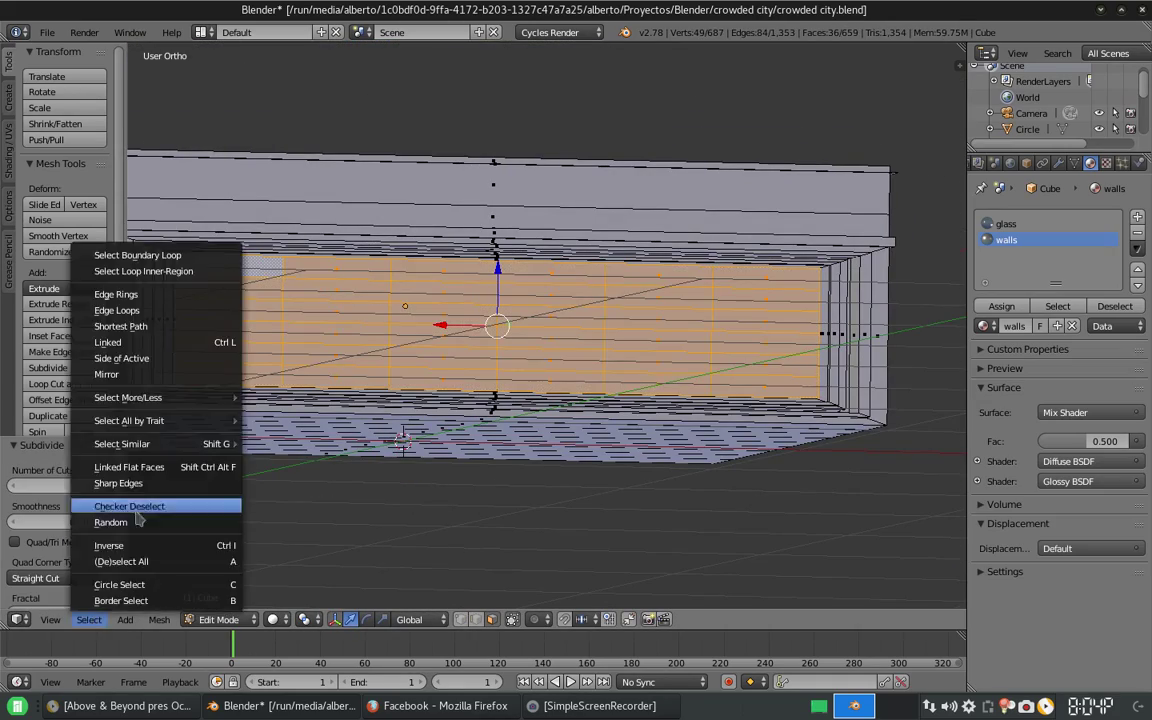
pyautogui.click(140, 505)
pyautogui.hotkey('ctrl', 'z')
pyautogui.hotkey('ctrl', 'shift', 'z')
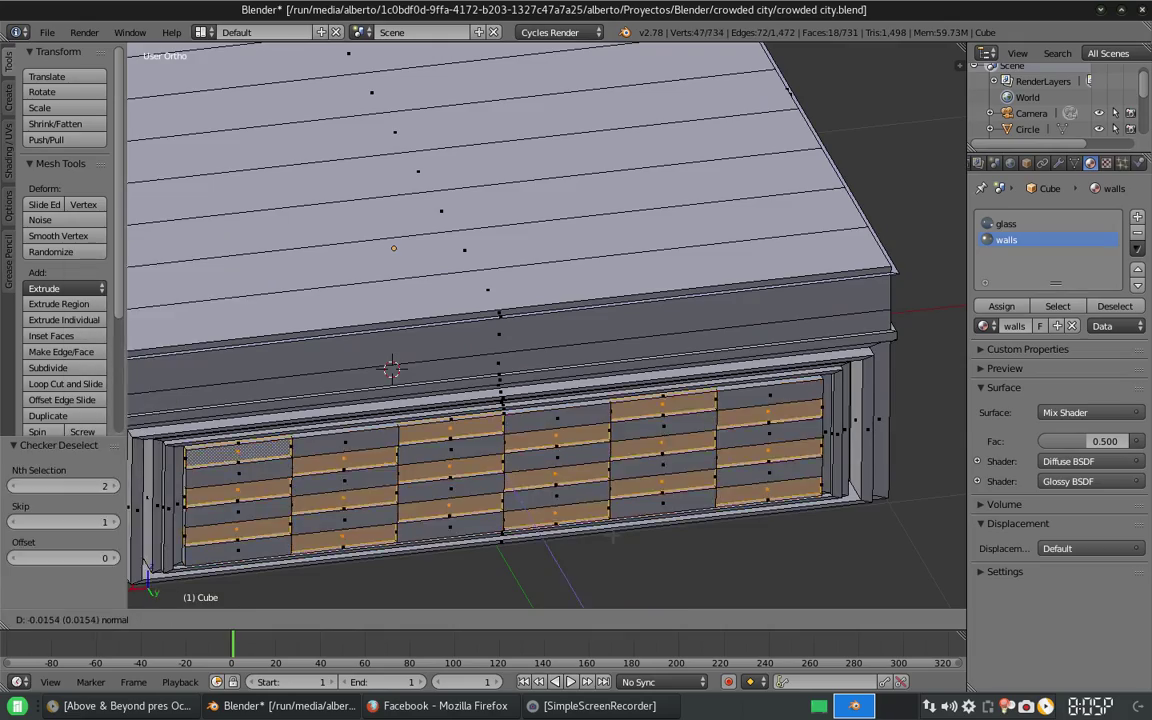
pyautogui.press('e')
pyautogui.press('Return')
pyautogui.scroll(-4, 500, 330)
pyautogui.moveTo(500, 330); pyautogui.dragTo(600, 330, button='middle')
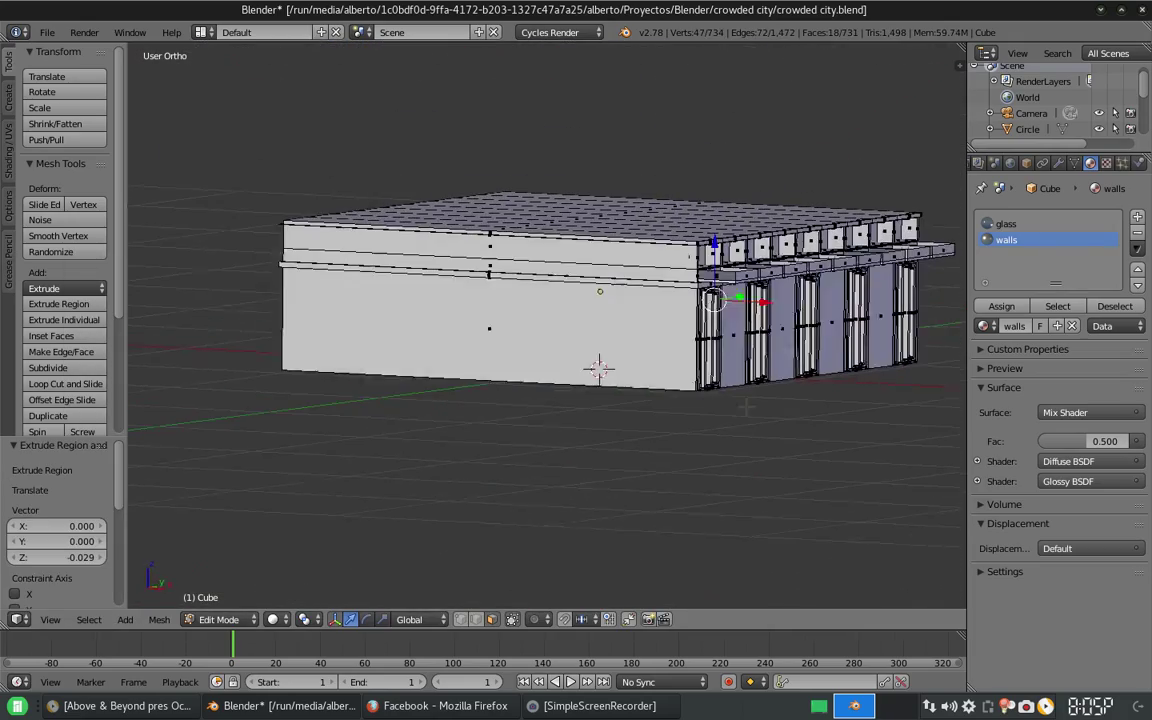
# - Subdivide another wall face into a grid and push its faces outward, then exit Edit Mode
pyautogui.rightClick(500, 320)
pyautogui.press('w')
pyautogui.click(514, 300)
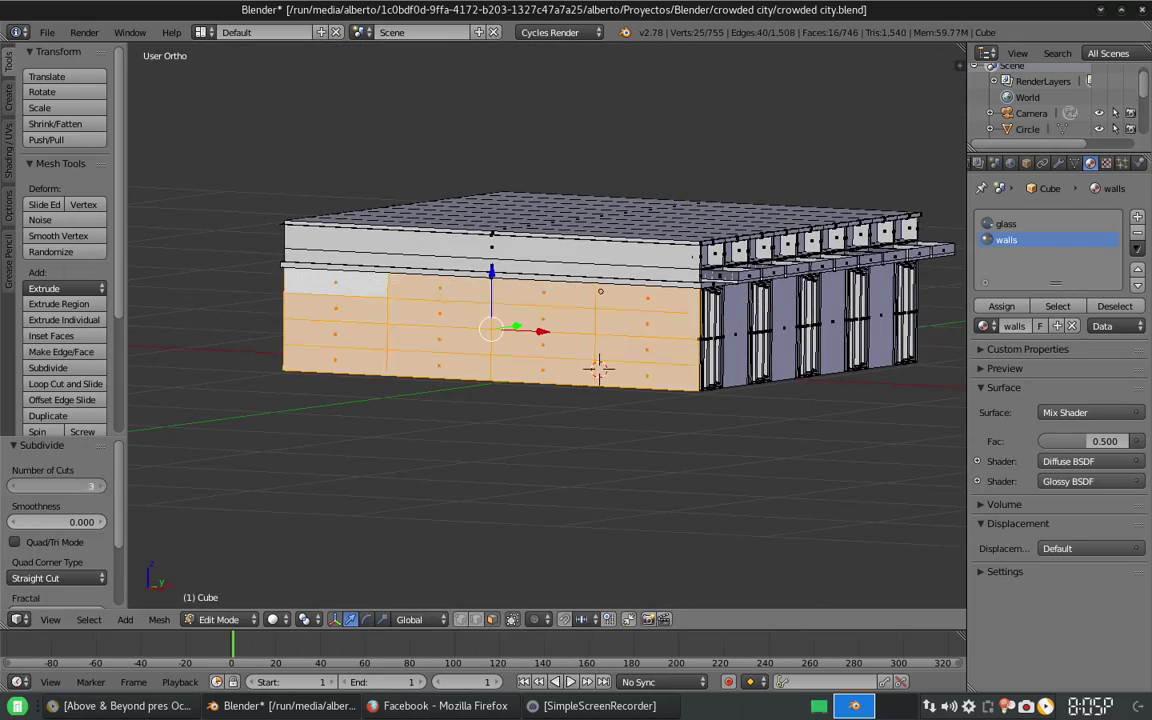
pyautogui.press('e')
pyautogui.click(636, 449)
pyautogui.moveTo(636, 449)
pyautogui.mouseDown(button='middle')
pyautogui.moveTo(730, 466)
pyautogui.moveTo(560, 226)
pyautogui.moveTo(640, 250)
pyautogui.mouseUp(button='middle')
pyautogui.press('Tab')
# - Add an Array modifier stacking 9 copies vertically and apply it as real geometry
pyautogui.click(1058, 162)
pyautogui.click(1060, 217)
pyautogui.click(720, 213)
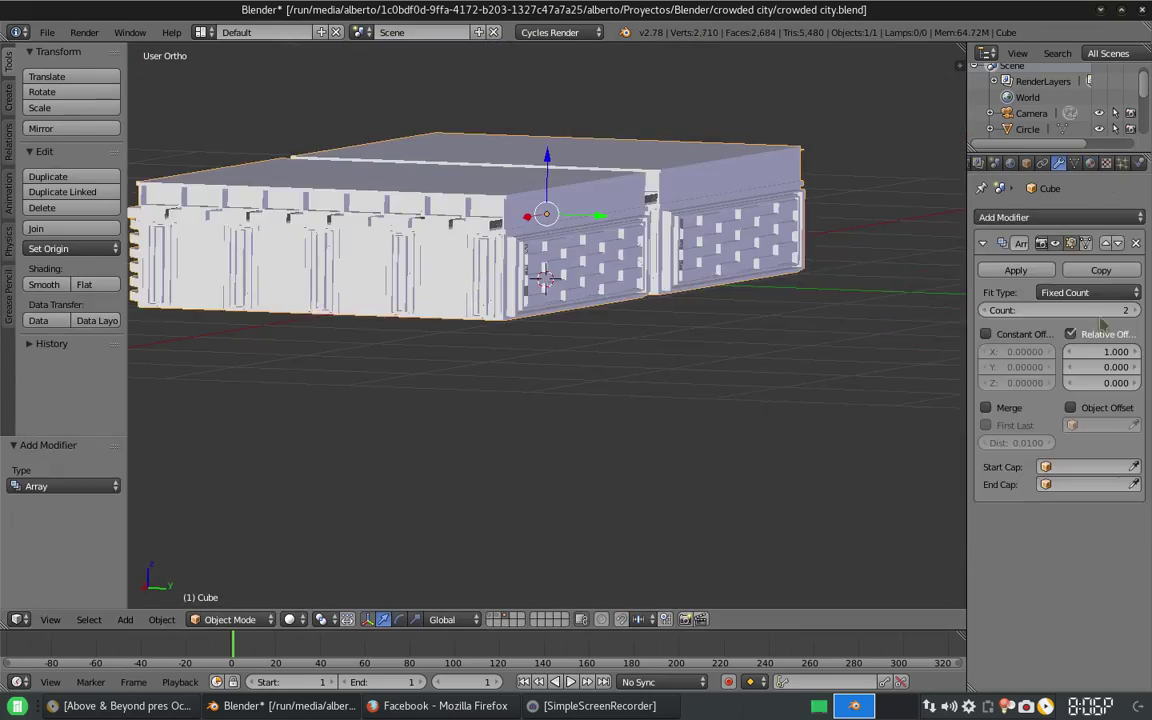
pyautogui.press('Return')
pyautogui.moveTo(1060, 310); pyautogui.dragTo(1120, 310)
pyautogui.moveTo(680, 300); pyautogui.dragTo(604, 293, button='middle')
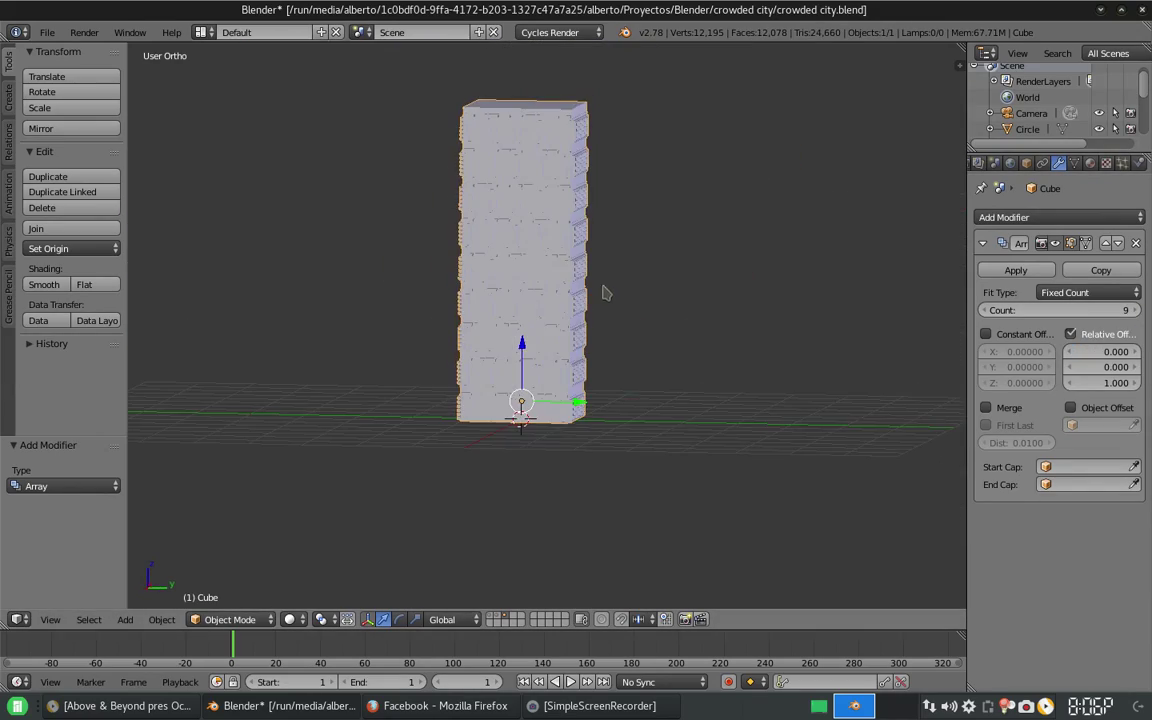
pyautogui.click(1015, 270)
# - In Edit Mode, delete the existing ground-floor door faces
pyautogui.press('Tab')
pyautogui.scroll(8, 549, 336)
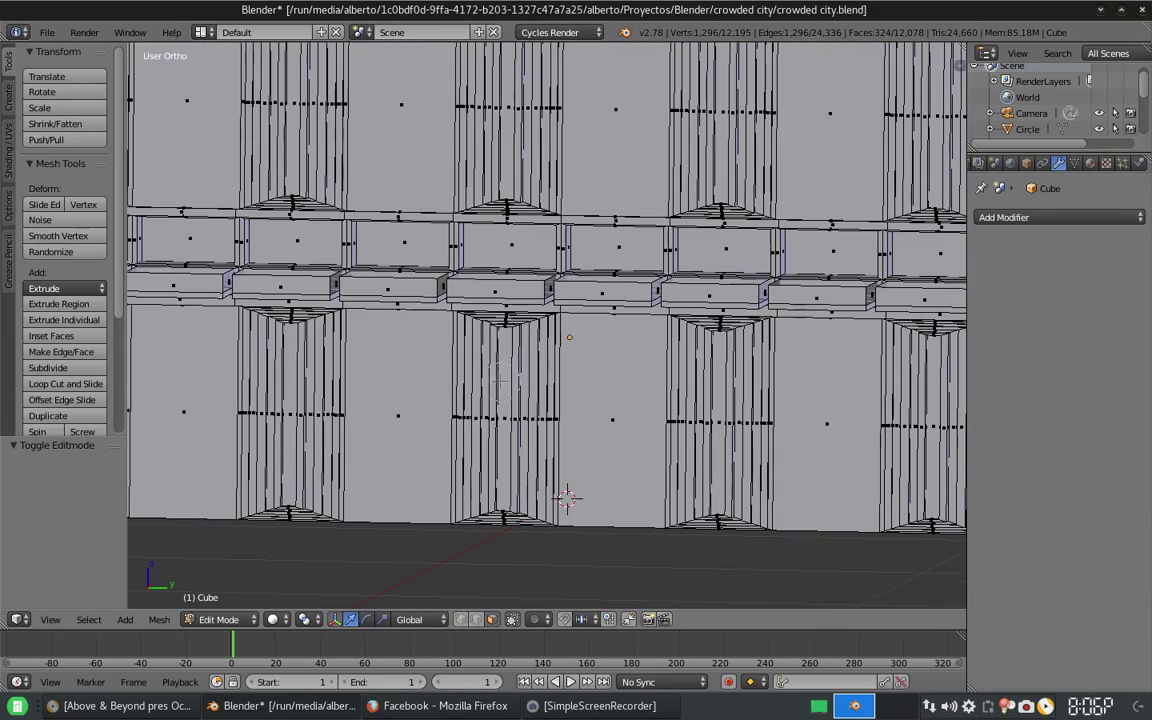
pyautogui.press('x')
pyautogui.click(511, 424)
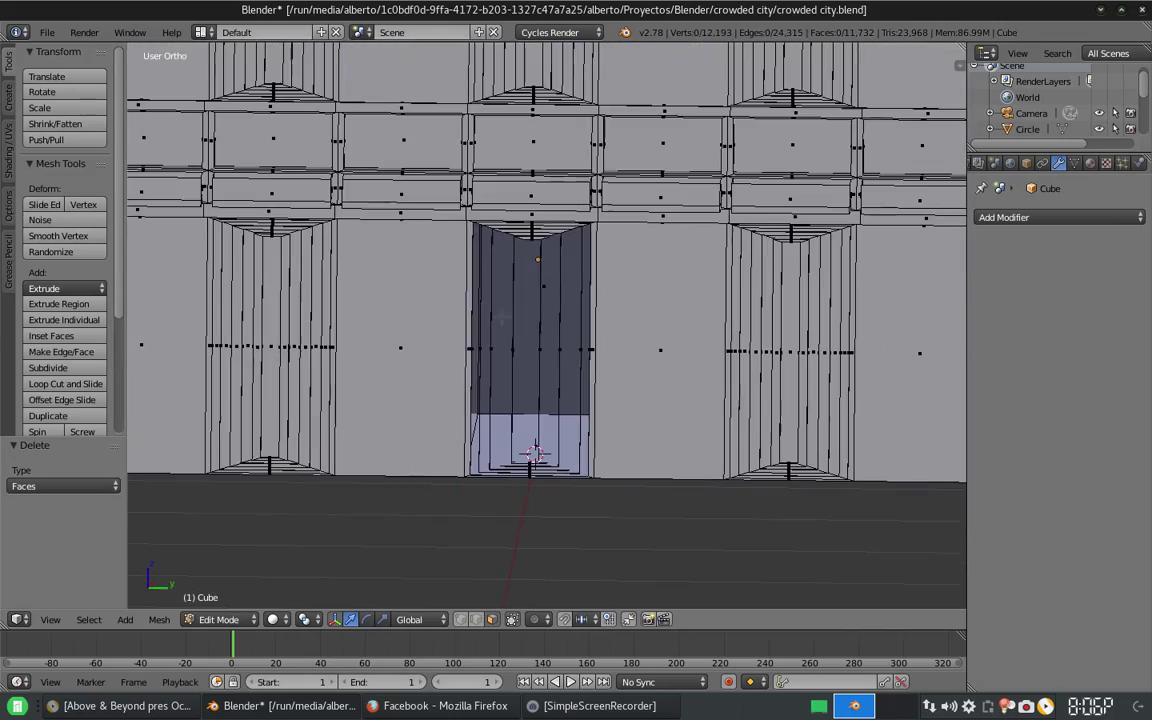
pyautogui.press('a')
pyautogui.scroll(5, 516, 352)
# - Clear the leftover doorway faces and preview the building in Rendered shading
pyautogui.click(400, 427)
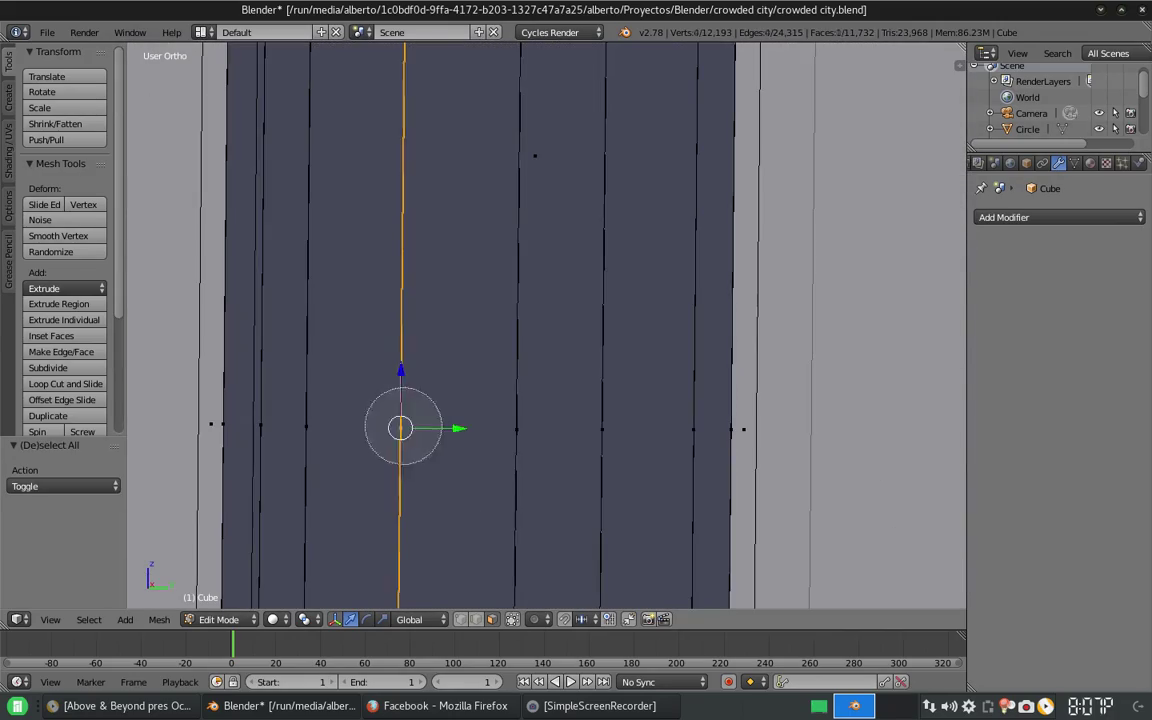
pyautogui.scroll(-5, 273, 427)
pyautogui.moveTo(273, 427); pyautogui.dragTo(430, 498, button='middle')
pyautogui.press('x')
pyautogui.click(430, 498)
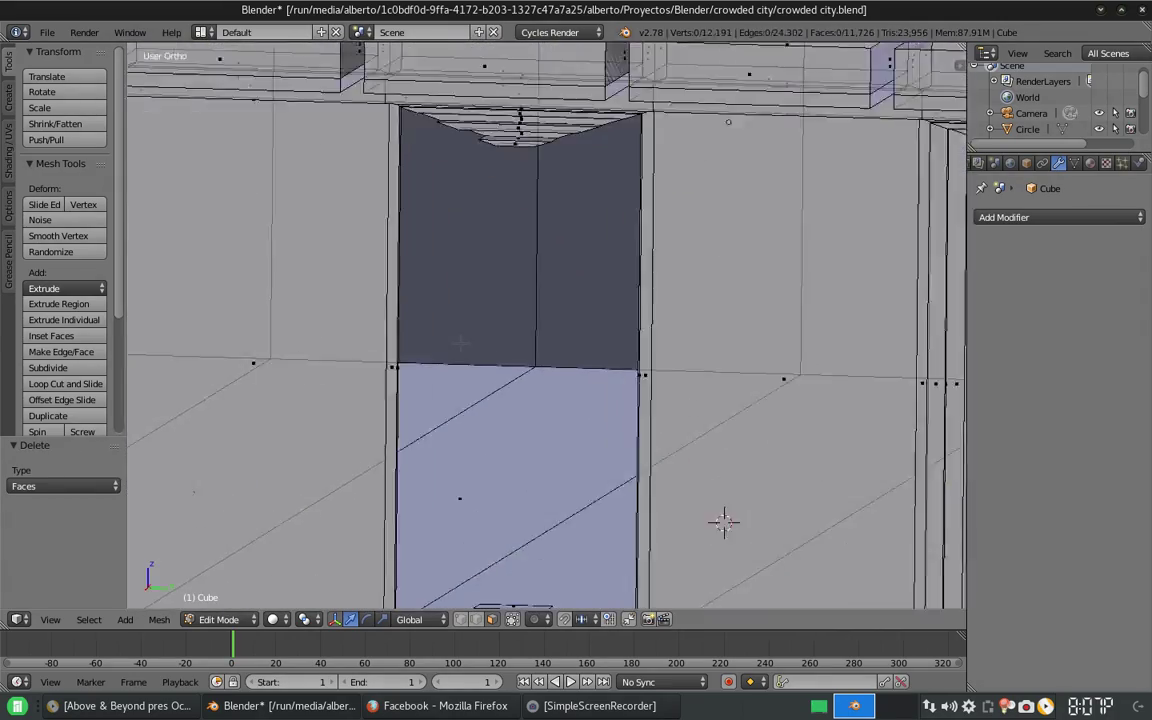
pyautogui.scroll(1, 430, 498)
pyautogui.scroll(-3, 656, 385)
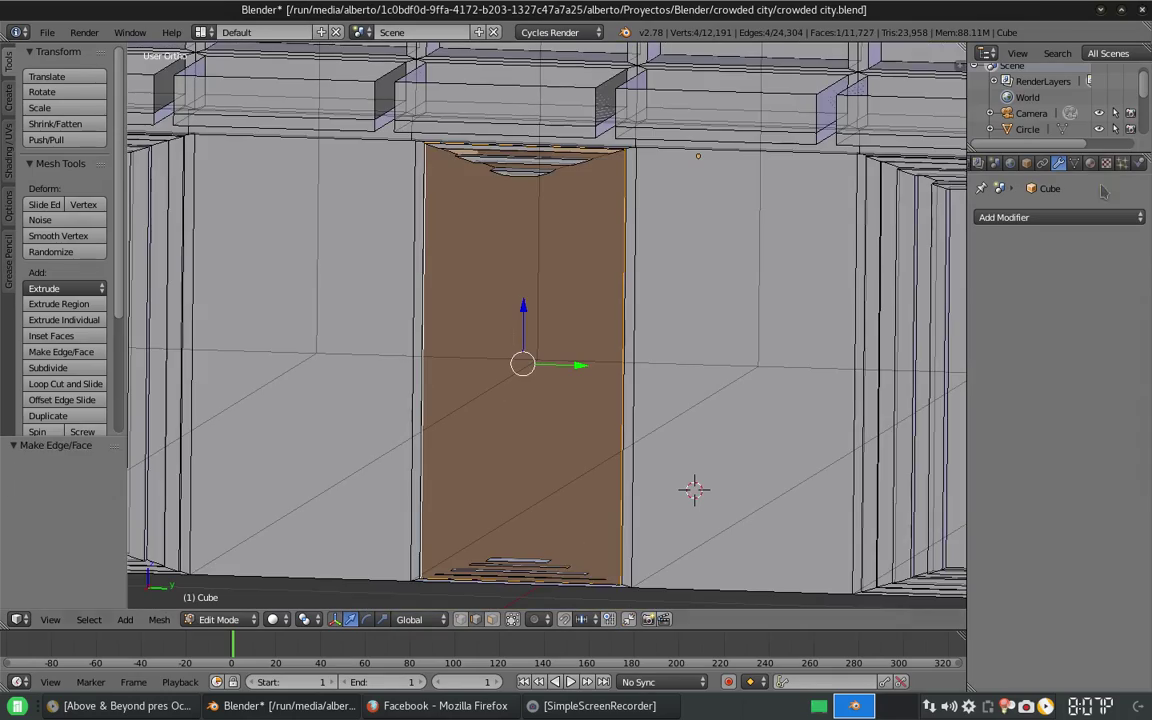
pyautogui.press('Tab')
pyautogui.hotkey('shift', 'z')
# - Return to solid shading and send the finished windowed building to another layer
pyautogui.scroll(-3, 651, 273)
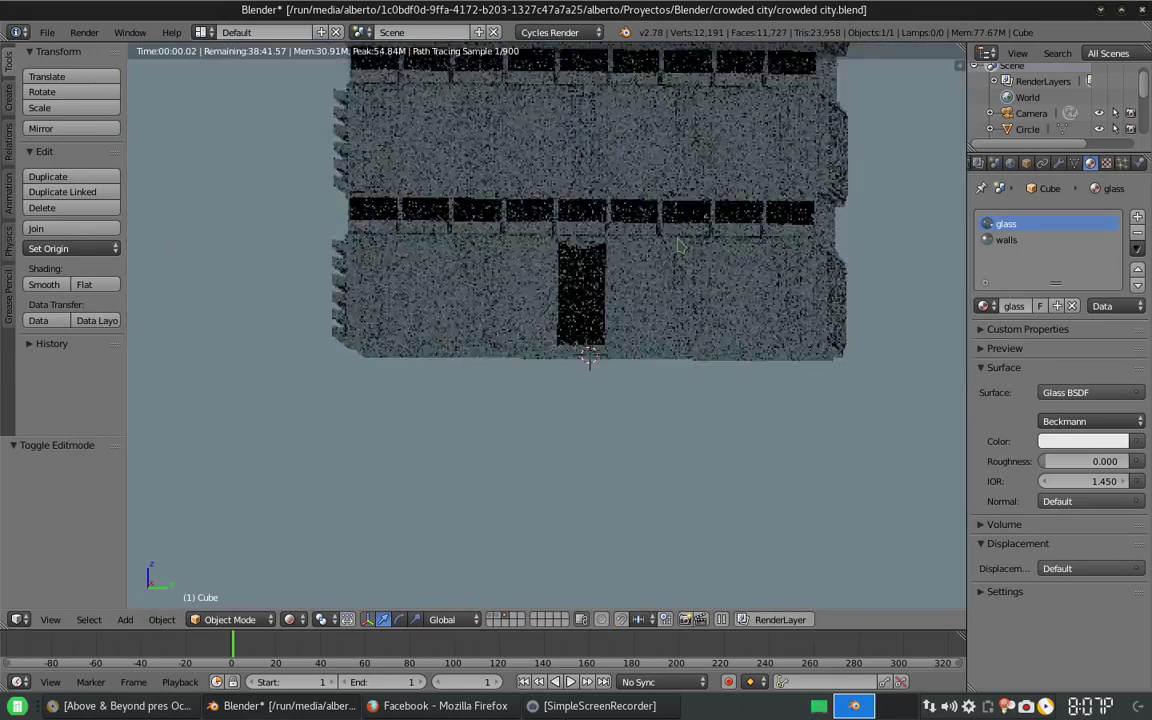
pyautogui.scroll(-2, 638, 260)
pyautogui.moveTo(638, 260); pyautogui.dragTo(438, 340, button='middle')
pyautogui.scroll(-2, 445, 336)
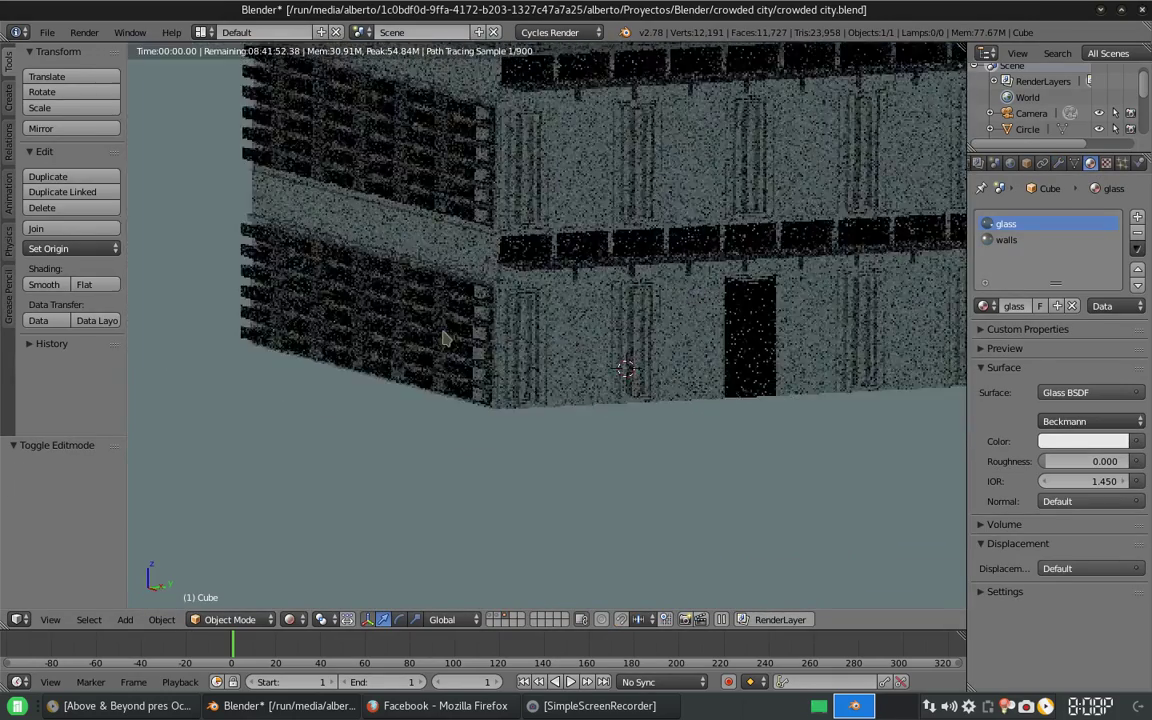
pyautogui.click(289, 619)
pyautogui.click(334, 548)
pyautogui.press('m')
pyautogui.click(740, 527)
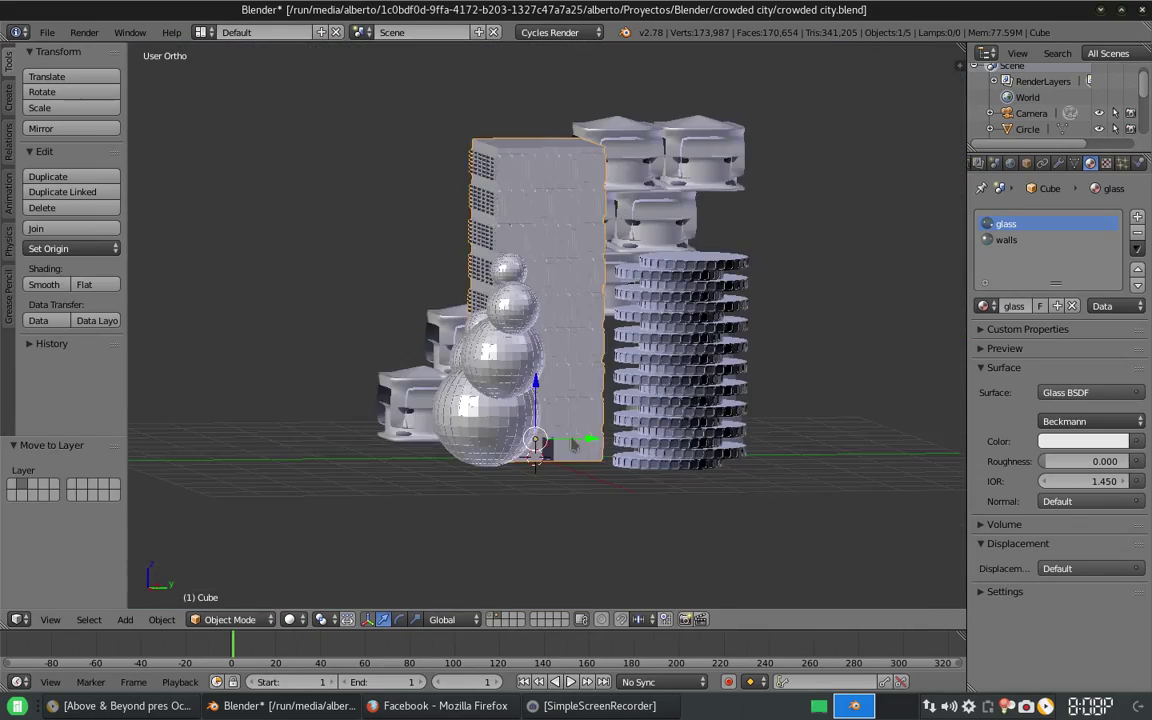
# - Rotate the stacked stair building 90° around the Z axis
pyautogui.rightClick(550, 527)
pyautogui.press('r')
pyautogui.press('z')
pyautogui.press('4')
pyautogui.press('5')
pyautogui.press('BackSpace')
pyautogui.press('BackSpace')
pyautogui.write('90')
pyautogui.press('Return')
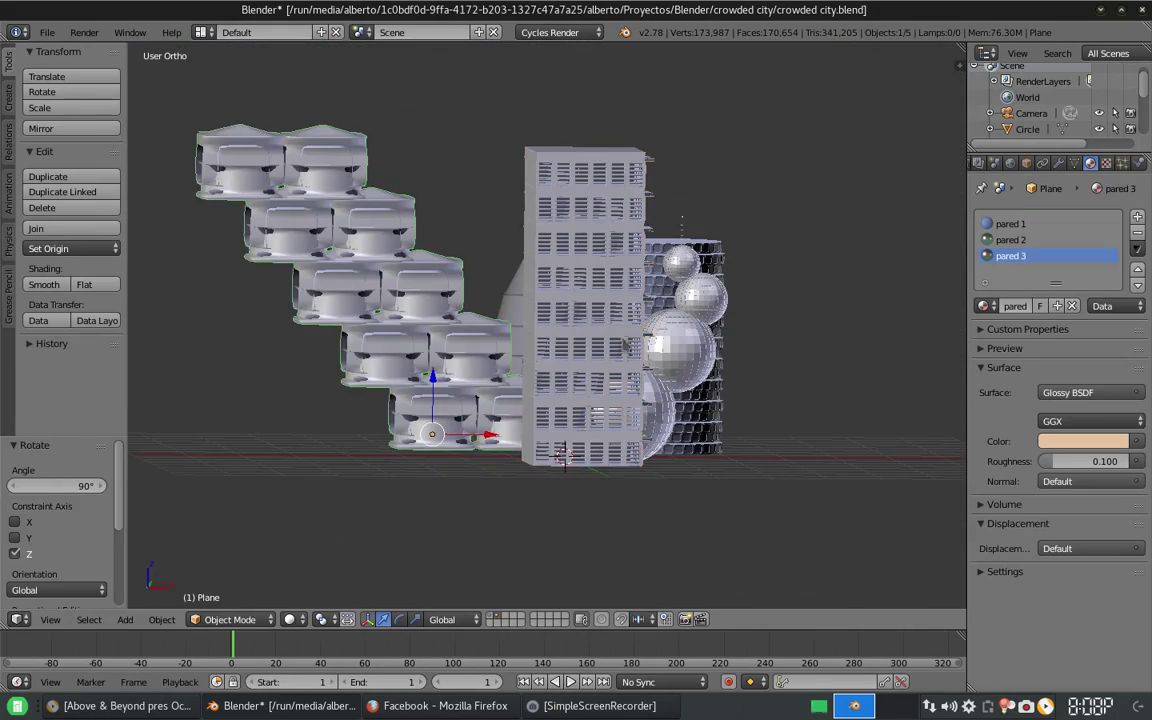
# - Switch to the city plane's layer in camera view and show its scattered particles
pyautogui.keyDown('shift'); pyautogui.moveTo(555, 530); pyautogui.dragTo(450, 477, button='middle'); pyautogui.keyUp('shift')
pyautogui.press('2')
pyautogui.press('KP_0')
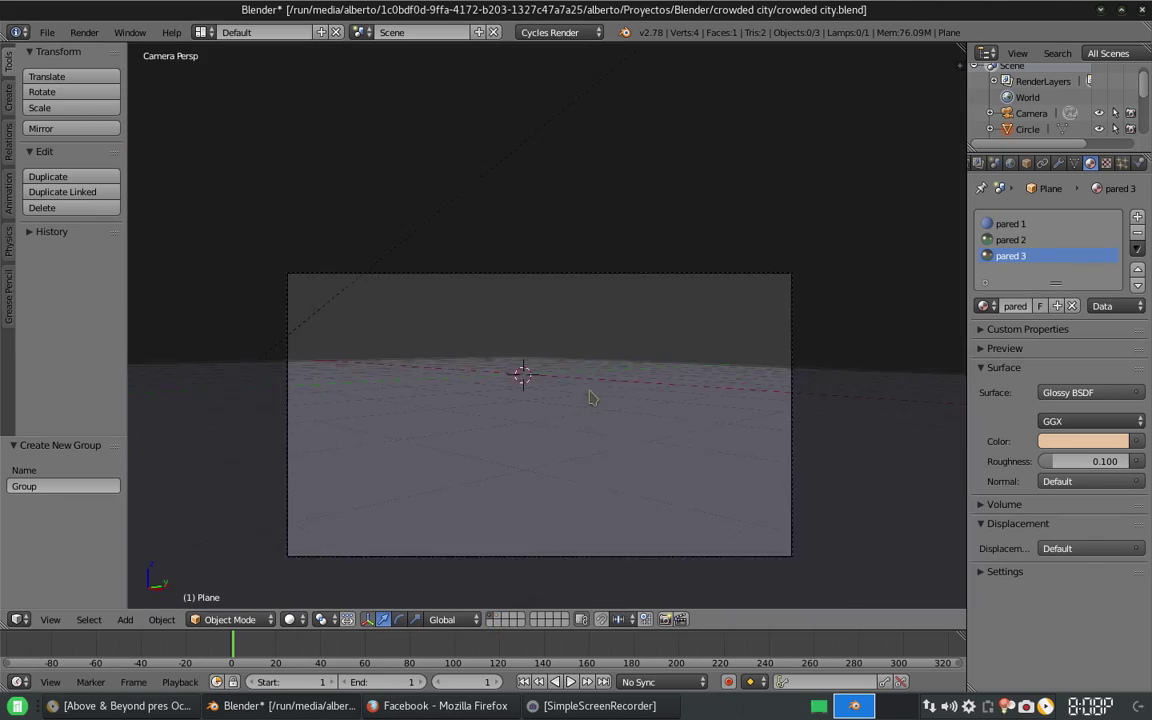
pyautogui.click(1122, 163)
pyautogui.click(1097, 224)
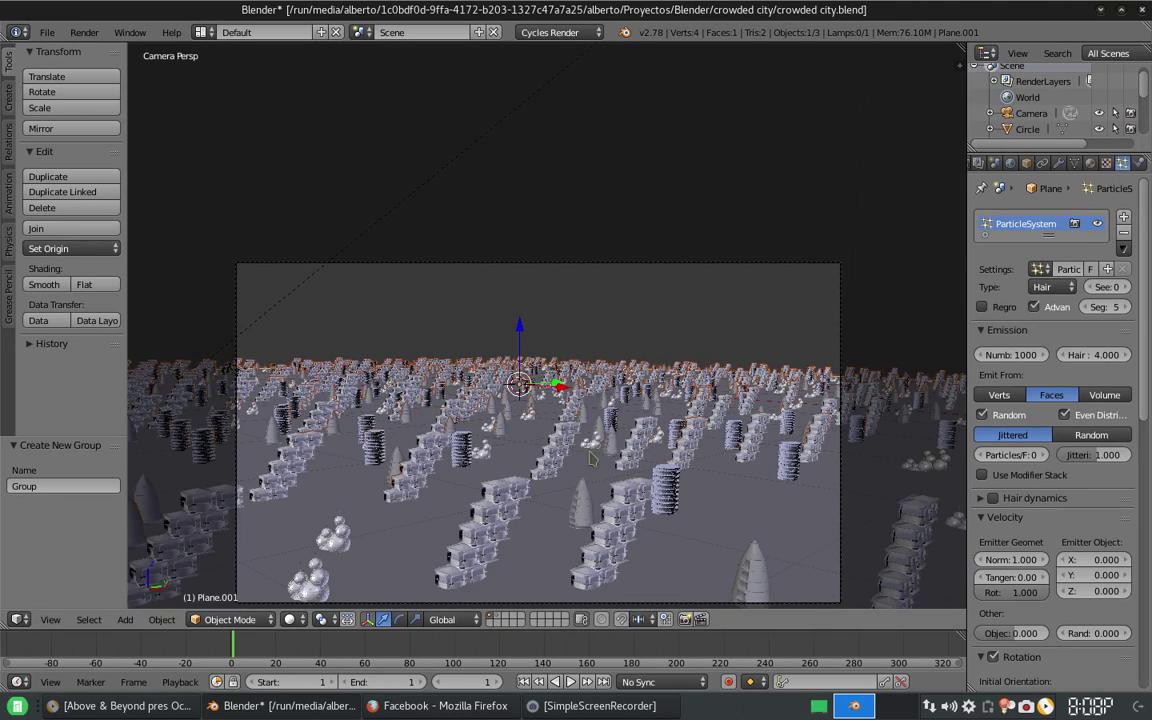
pyautogui.scroll(2, 663, 500)
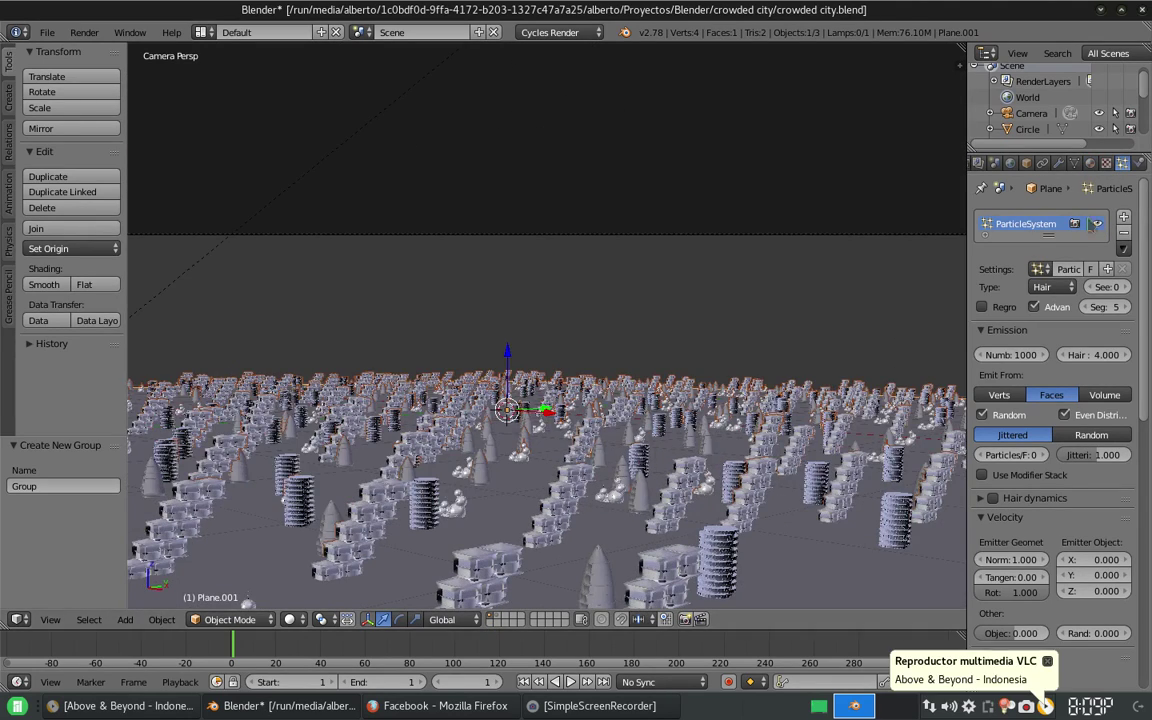
# - Select the city plane and set its particle Dupli Group to Group.001
pyautogui.hotkey('ctrl', 'z')
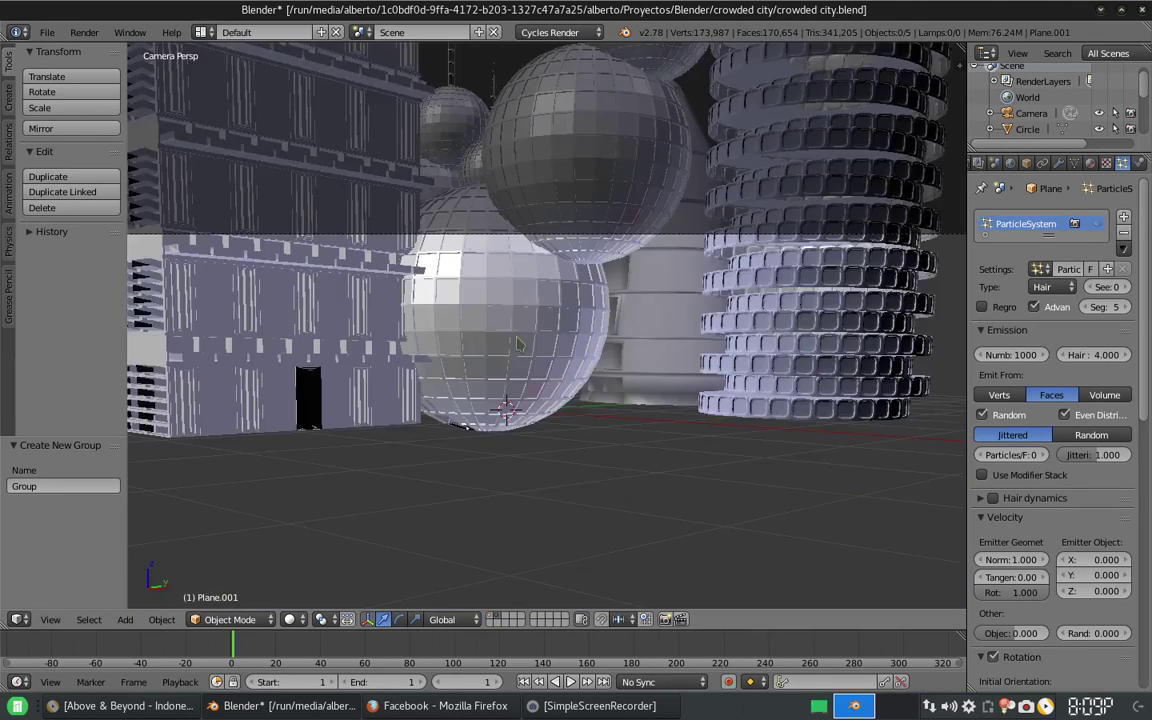
pyautogui.hotkey('ctrl', 'z')
pyautogui.hotkey('ctrl', 'z')
pyautogui.hotkey('ctrl', 'z')
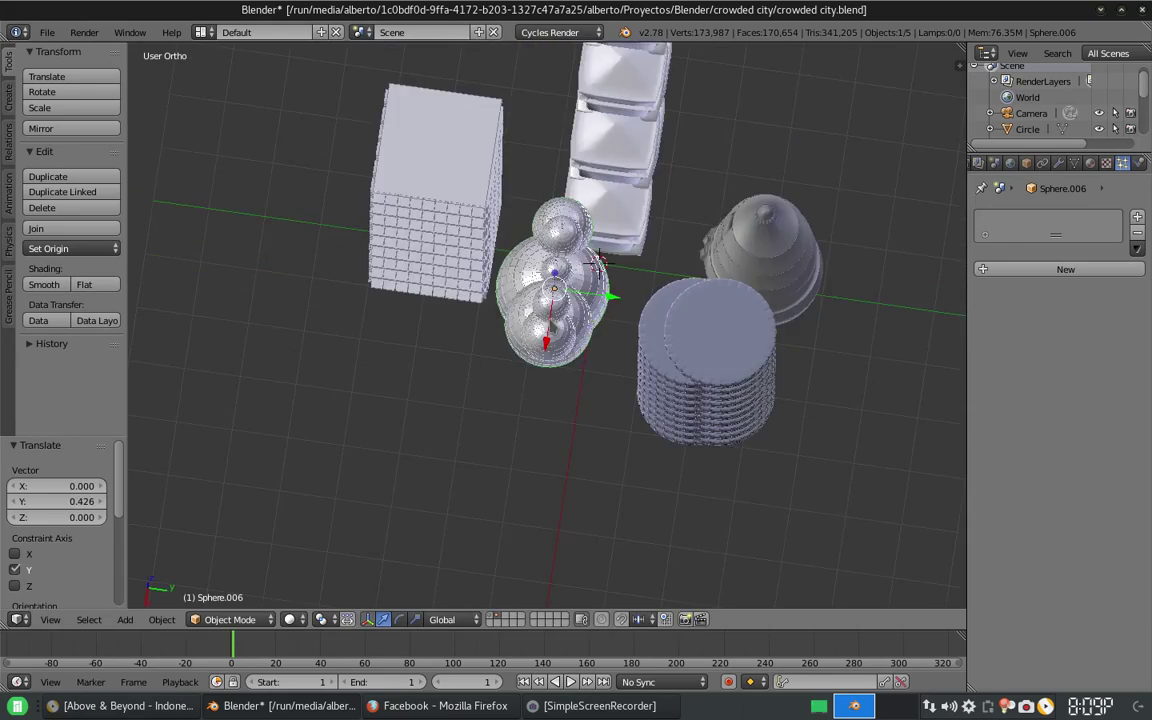
pyautogui.moveTo(450, 400); pyautogui.dragTo(448, 455, button='middle')
pyautogui.rightClick(724, 204)
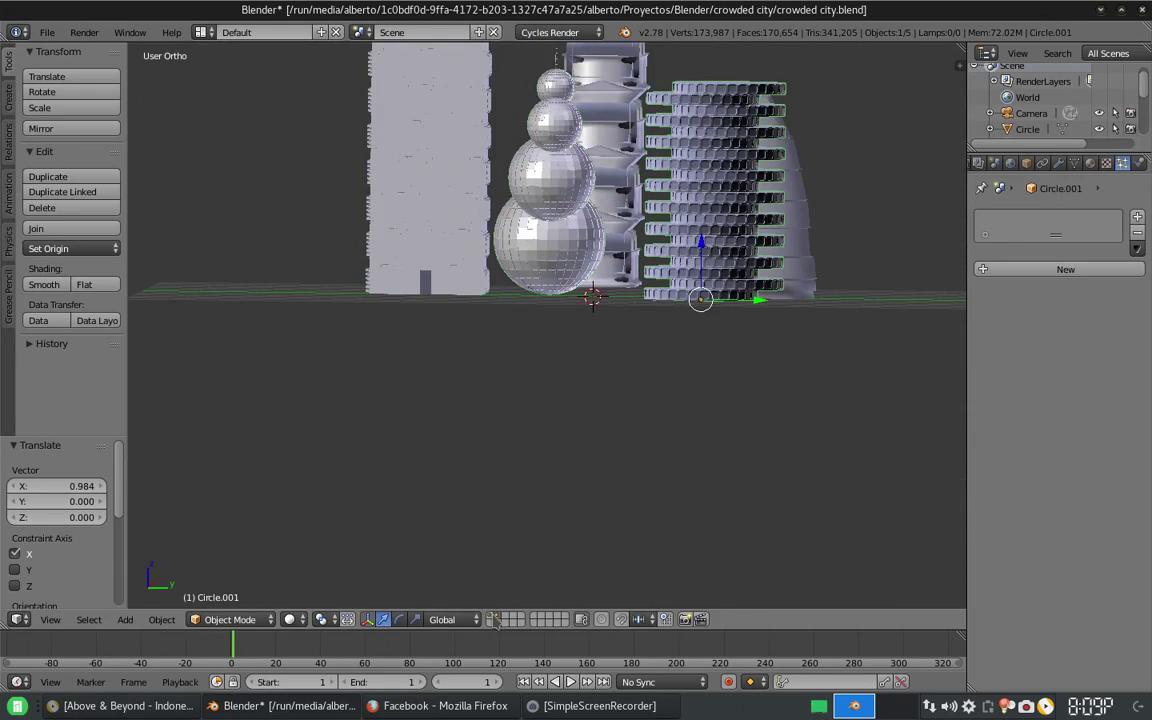
pyautogui.press('KP_0')
pyautogui.rightClick(933, 378)
pyautogui.scroll(-3, 1095, 478)
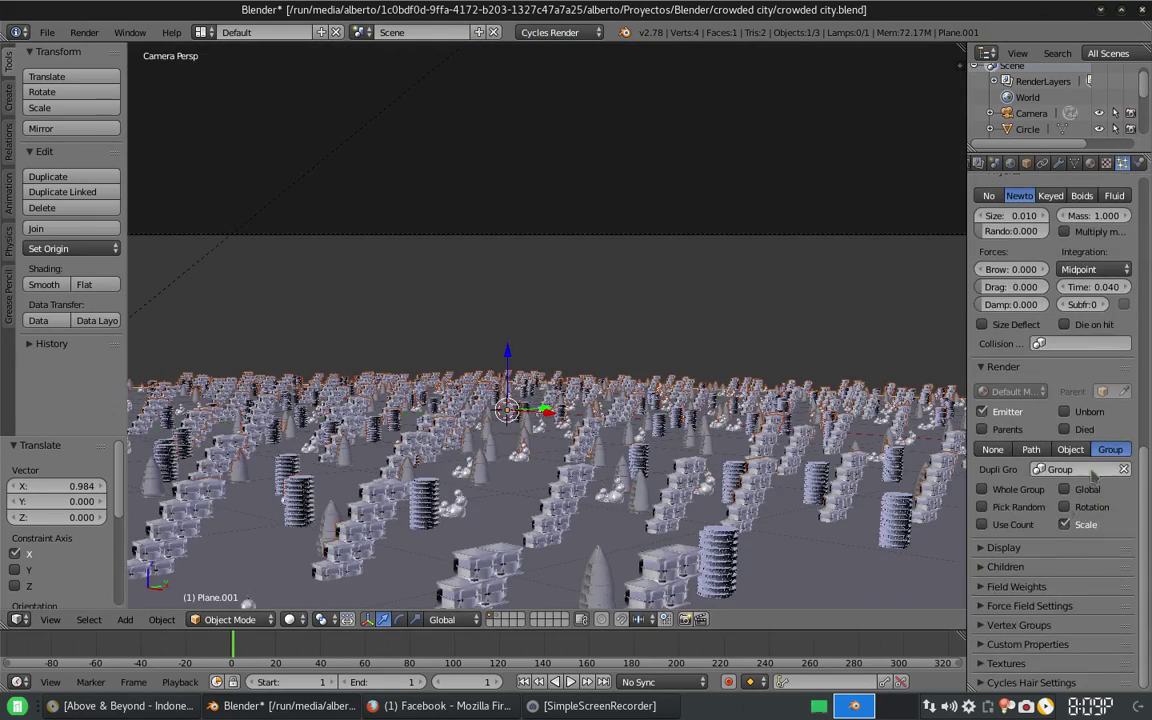
pyautogui.click(1093, 470)
pyautogui.click(915, 460)
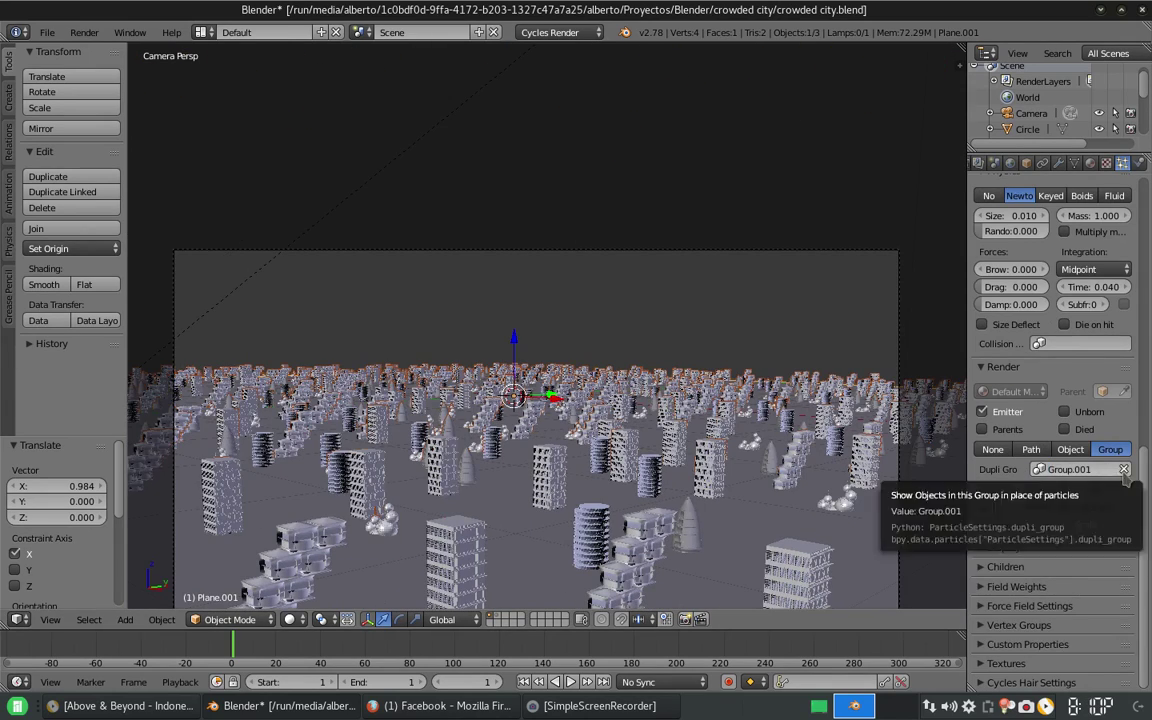
pyautogui.scroll(5, 1050, 400)
pyautogui.moveTo(446, 549)
pyautogui.mouseDown(button='middle')
pyautogui.moveTo(522, 465)
pyautogui.moveTo(540, 330)
pyautogui.mouseUp(button='middle')
# - Put the plane in Weight Paint mode and browse the available brushes
pyautogui.click(229, 619)
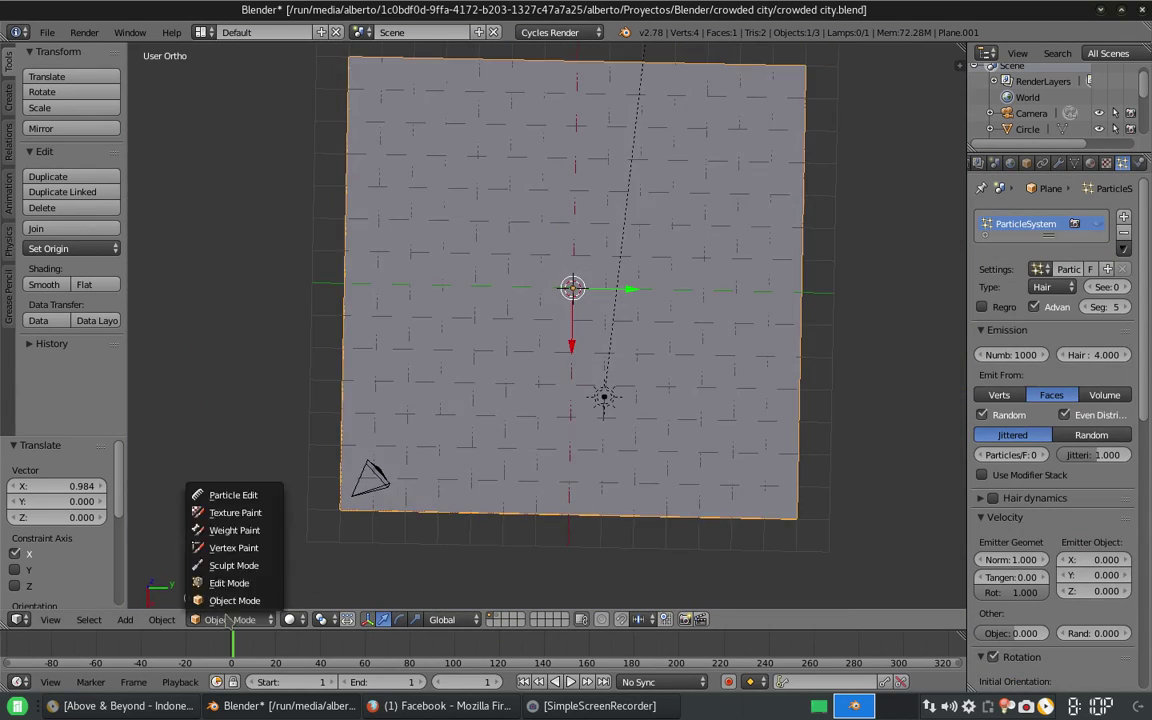
pyautogui.click(235, 532)
pyautogui.click(65, 115)
pyautogui.click(65, 115)
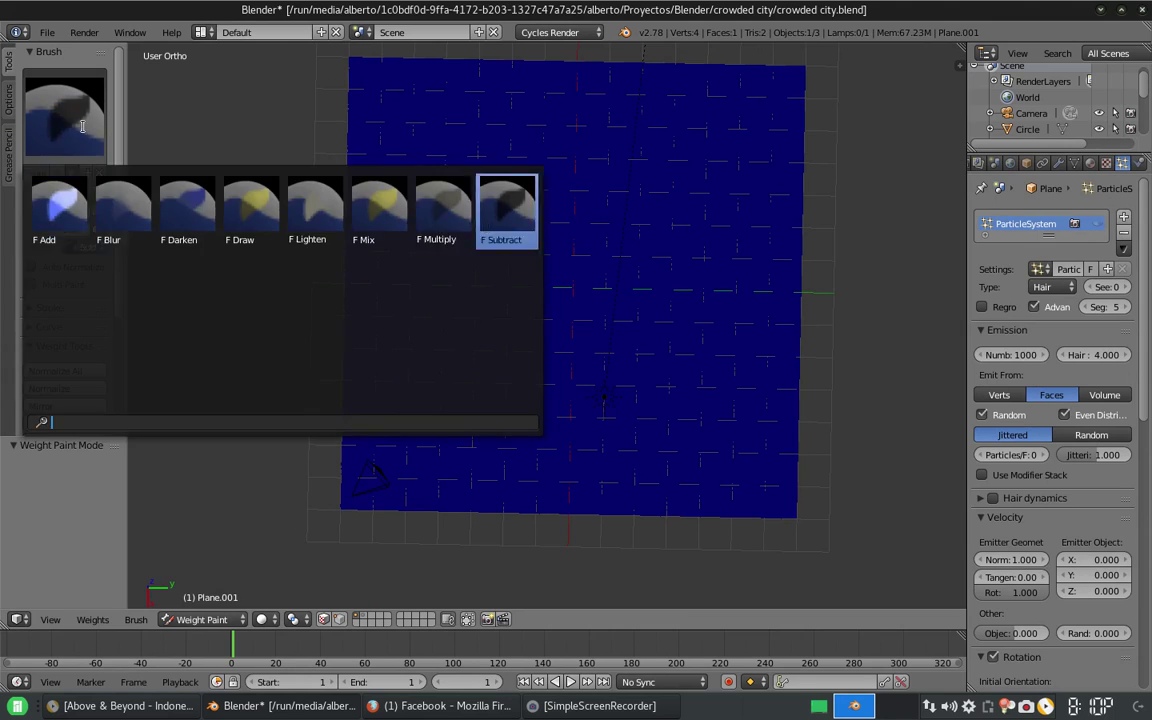
pyautogui.scroll(-2, 380, 301)
pyautogui.scroll(4, 323, 400)
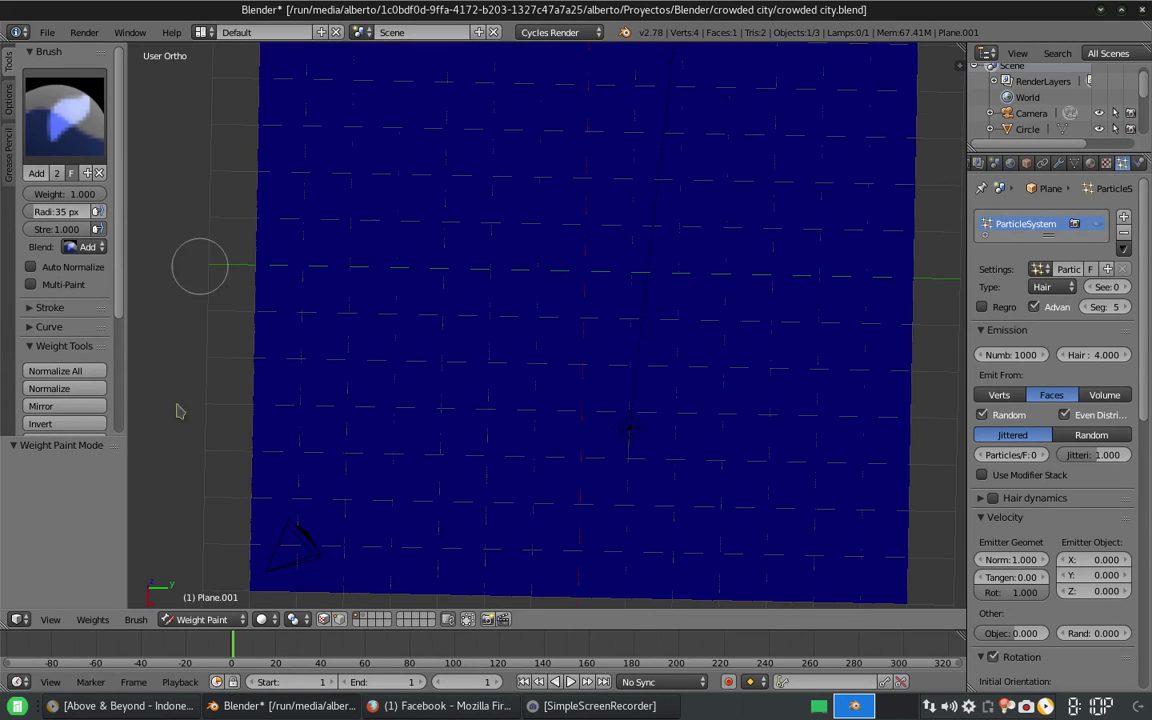
pyautogui.hotkey('ctrl', 'Tab')
pyautogui.click(190, 450)
pyautogui.click(203, 531)
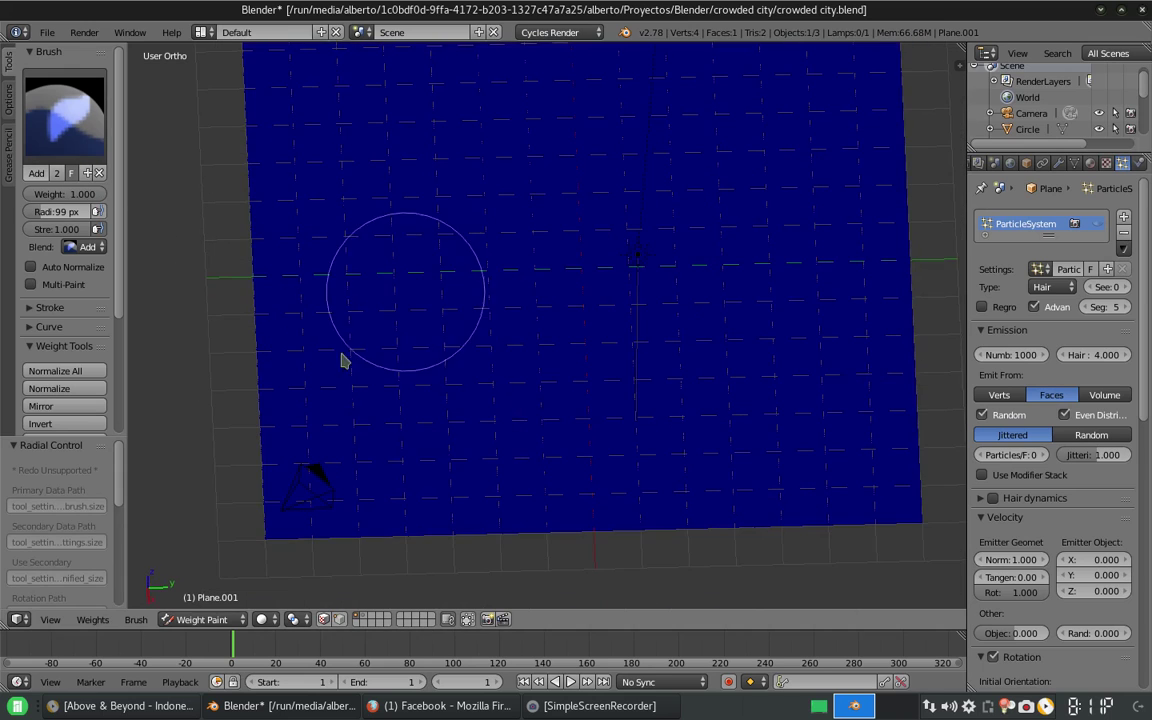
# - Edit the plane's mesh, then paint full weight on the lower-left, right and top-left blocks
pyautogui.press('Tab')
pyautogui.click(218, 619)
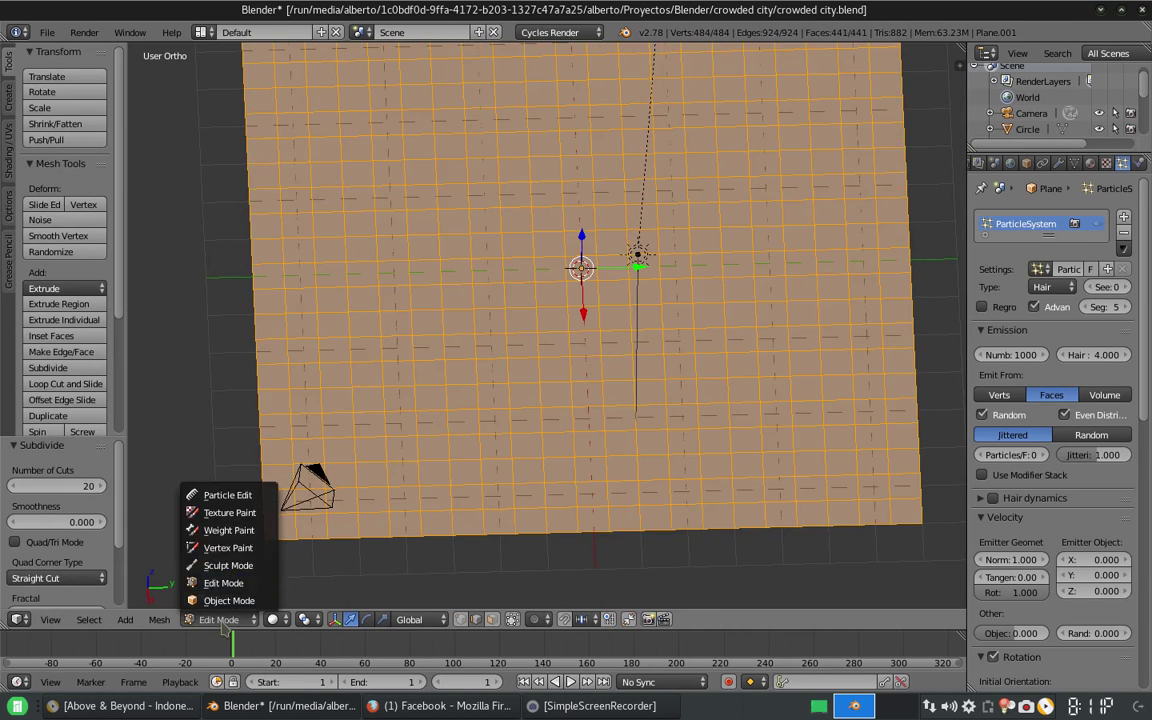
pyautogui.click(210, 530)
pyautogui.moveTo(280, 440)
pyautogui.mouseDown()
pyautogui.moveTo(507, 432)
pyautogui.moveTo(488, 506)
pyautogui.moveTo(333, 444)
pyautogui.moveTo(505, 384)
pyautogui.mouseUp()
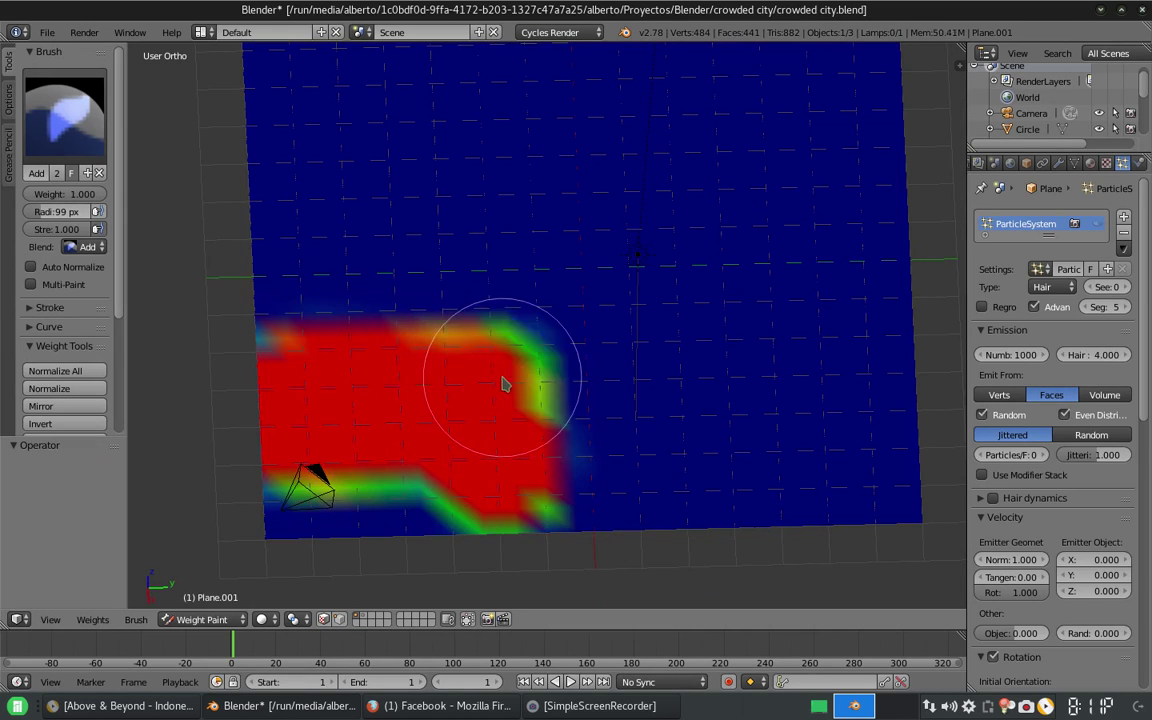
pyautogui.moveTo(713, 387)
pyautogui.mouseDown()
pyautogui.moveTo(728, 380)
pyautogui.moveTo(887, 489)
pyautogui.mouseUp()
pyautogui.keyDown('shift'); pyautogui.scroll(3, 252, 162); pyautogui.keyUp('shift')
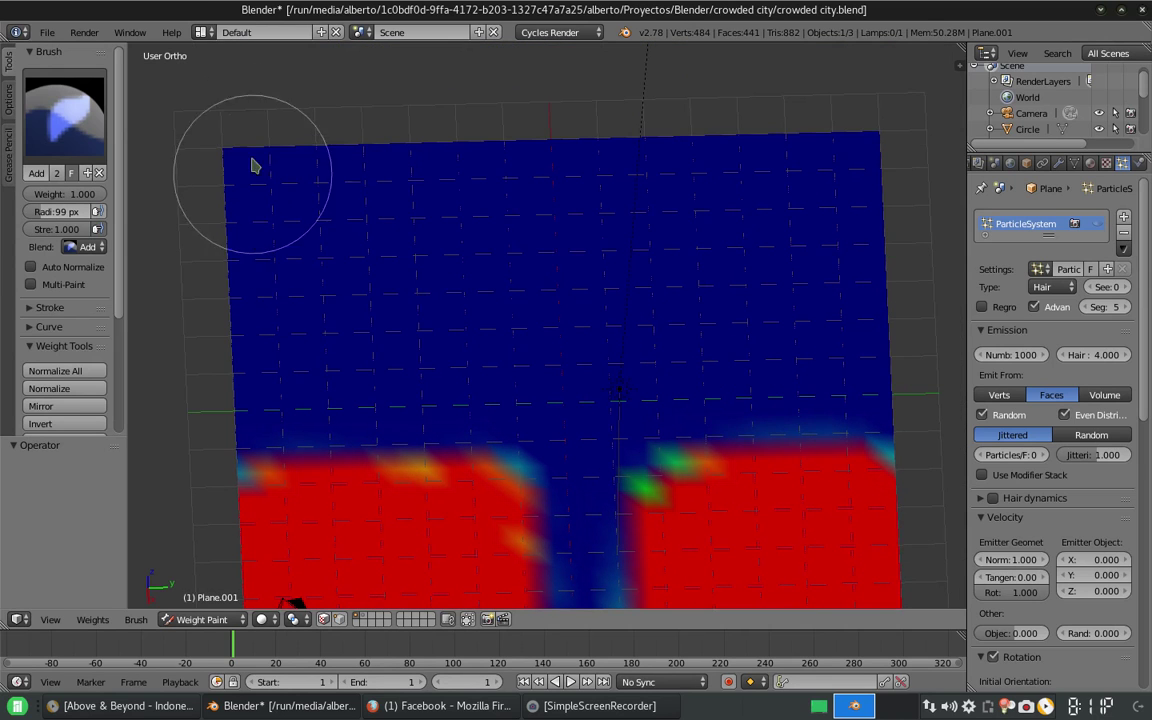
pyautogui.moveTo(252, 162)
pyautogui.mouseDown()
pyautogui.moveTo(340, 225)
pyautogui.moveTo(676, 309)
pyautogui.moveTo(905, 113)
pyautogui.mouseUp()
# - Clear the streets between blocks with a 58 px Subtract brush, then return to Object Mode
pyautogui.click(64, 115)
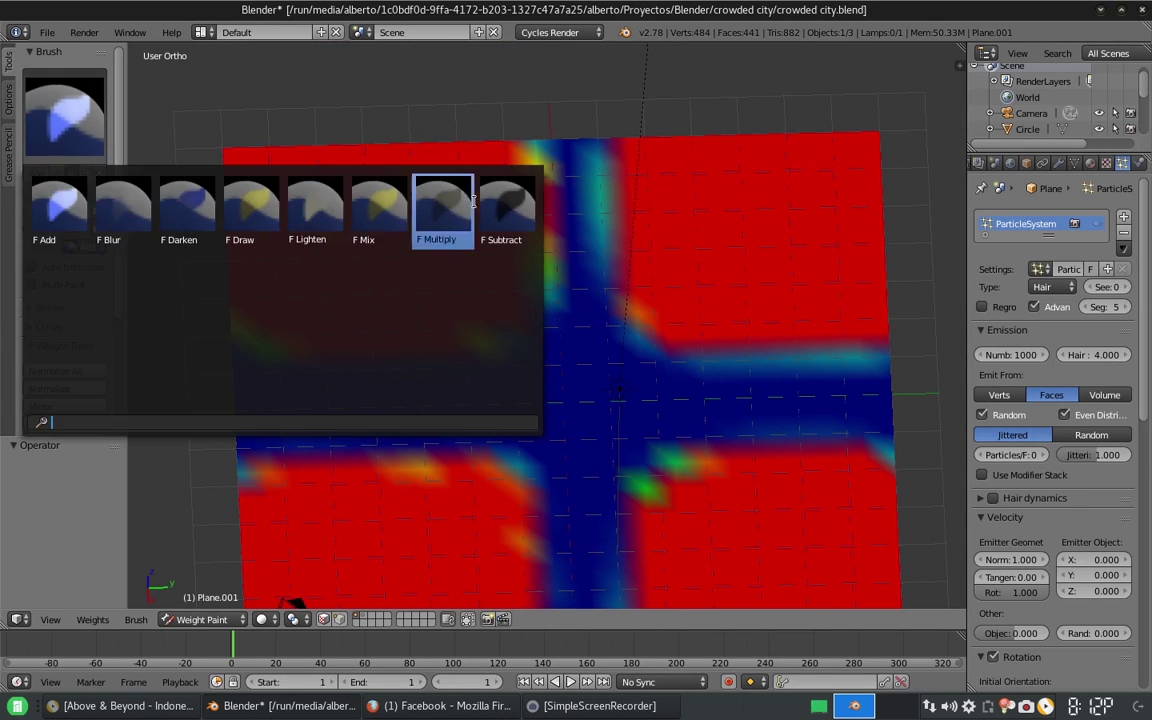
pyautogui.click(506, 195)
pyautogui.press('f')
pyautogui.click(540, 342)
pyautogui.moveTo(535, 180); pyautogui.dragTo(550, 255)
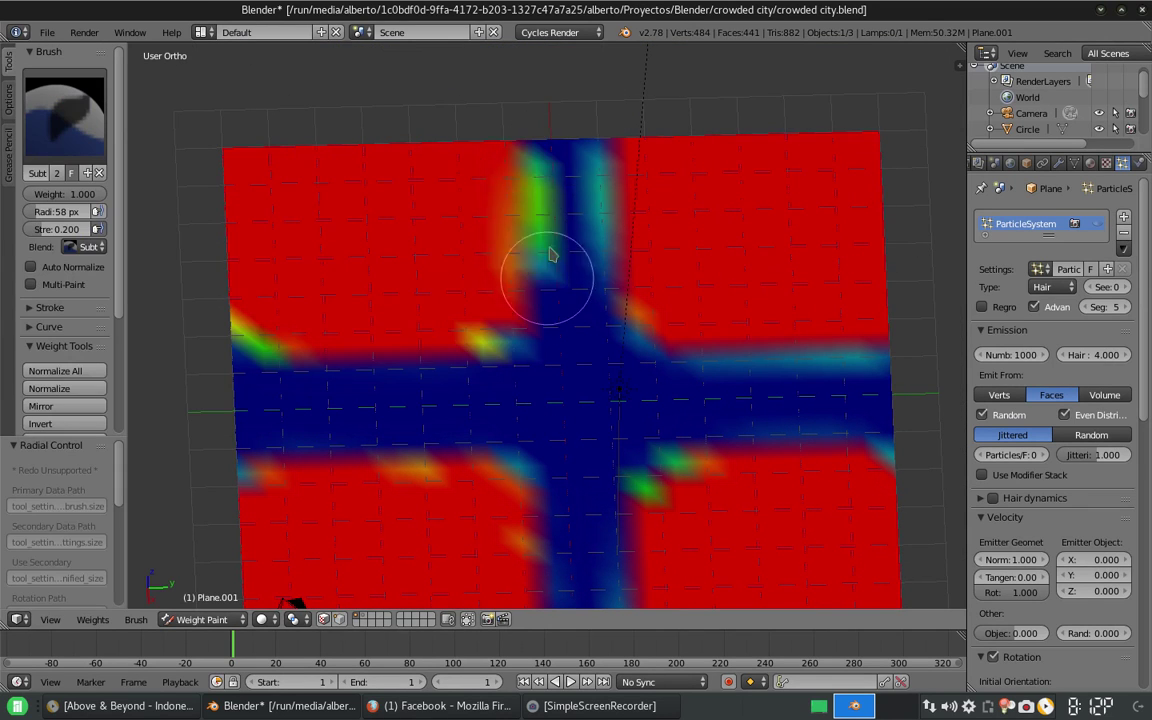
pyautogui.click(200, 619)
pyautogui.click(200, 598)
# - Check the painted weights from camera and top views, then go back to Object Mode
pyautogui.scroll(-10, 983, 632)
pyautogui.press('KP_0')
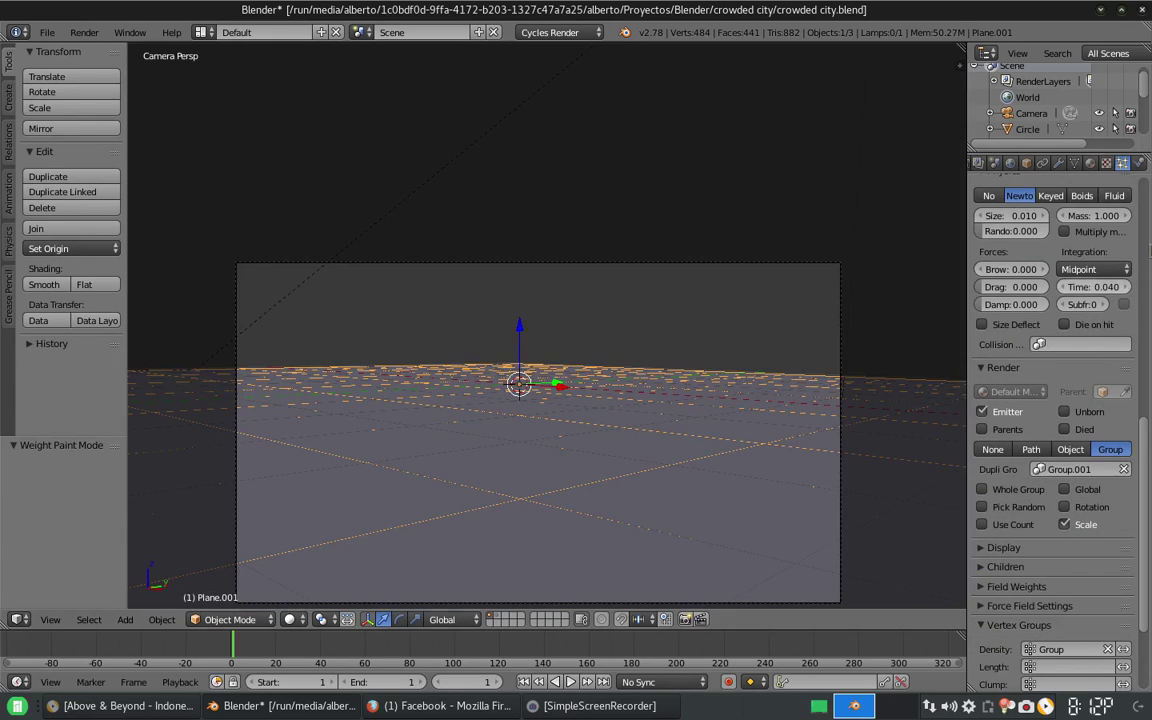
pyautogui.scroll(10, 1043, 450)
pyautogui.moveTo(700, 420); pyautogui.dragTo(783, 371, button='middle')
pyautogui.press('KP_7')
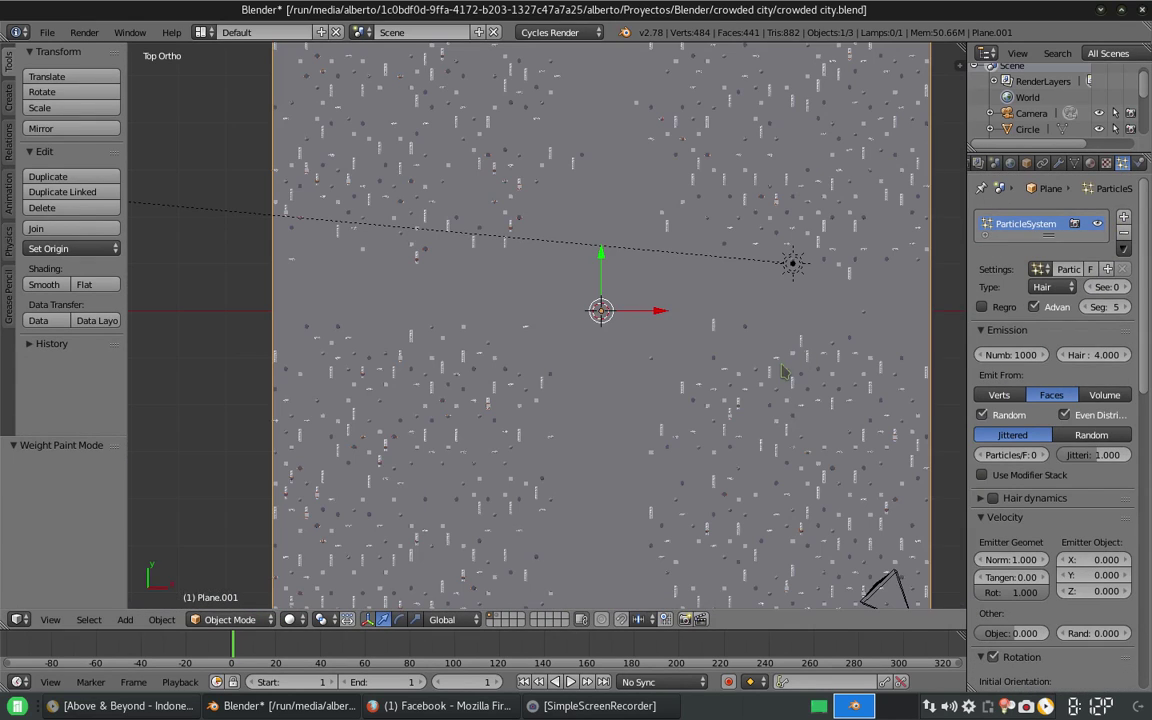
pyautogui.click(241, 531)
pyautogui.click(228, 619)
pyautogui.click(230, 600)
pyautogui.press('KP_0')
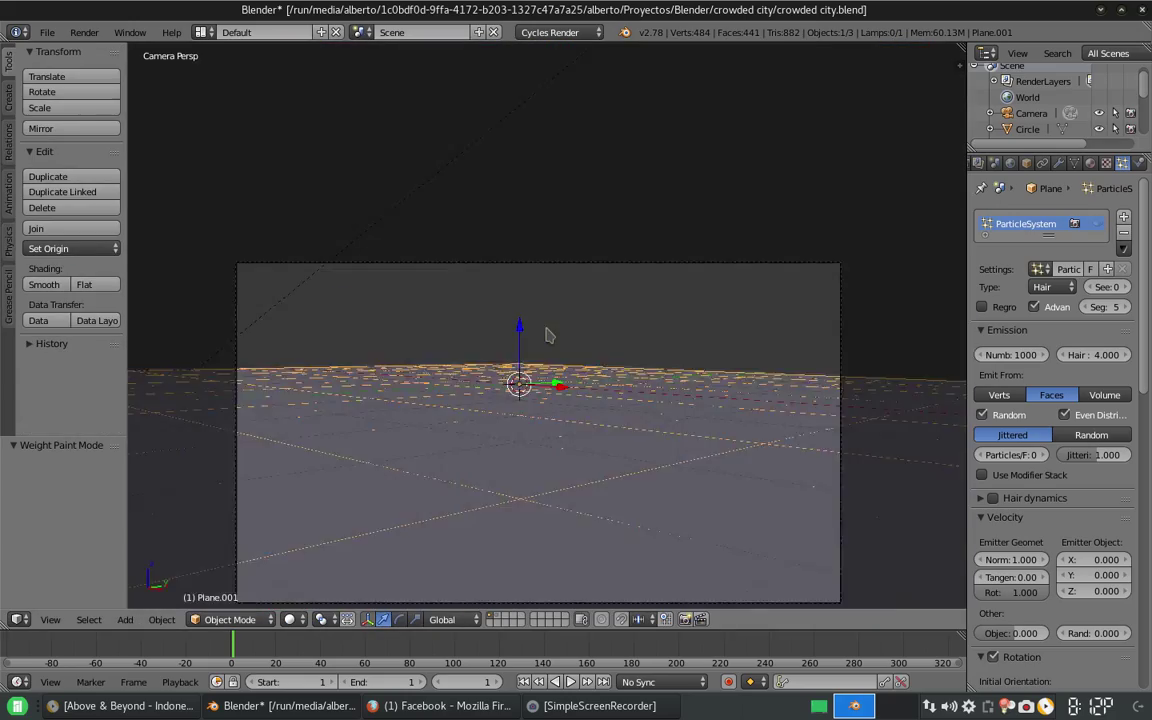
pyautogui.moveTo(445, 559); pyautogui.dragTo(600, 400, button='middle')
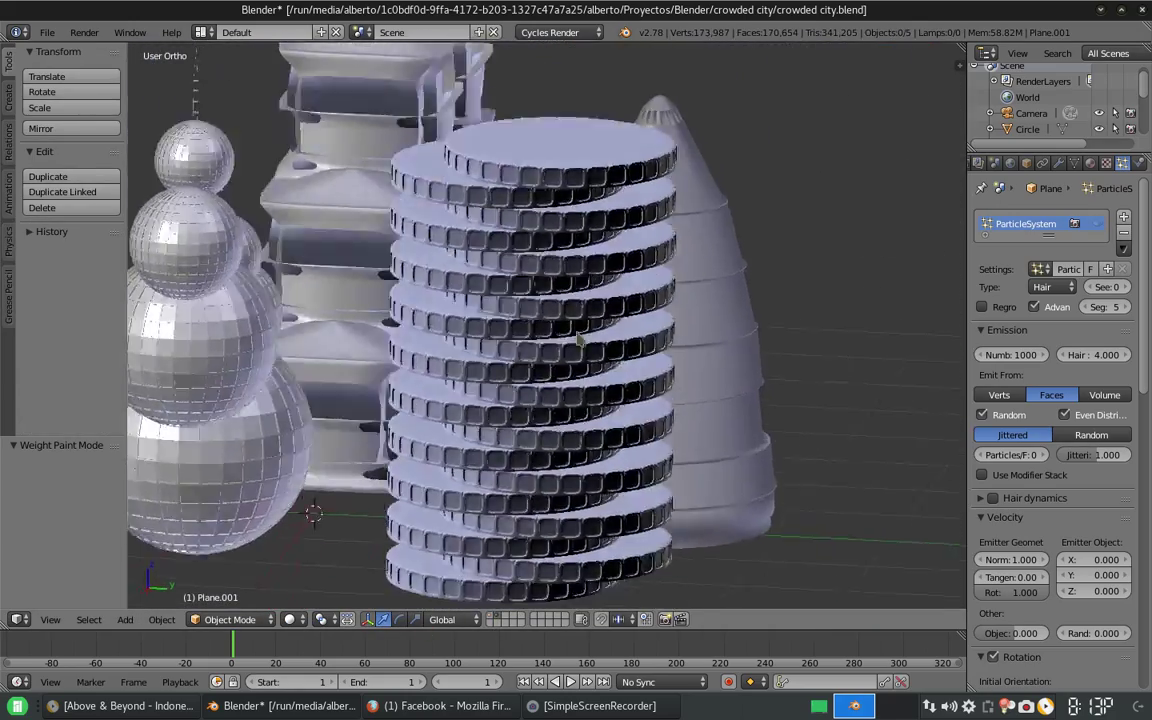
# - Give the whole cone tower a new pale-yellow material in Edit Mode
pyautogui.click(1027, 129)
pyautogui.press('Tab')
pyautogui.scroll(3, 400, 400)
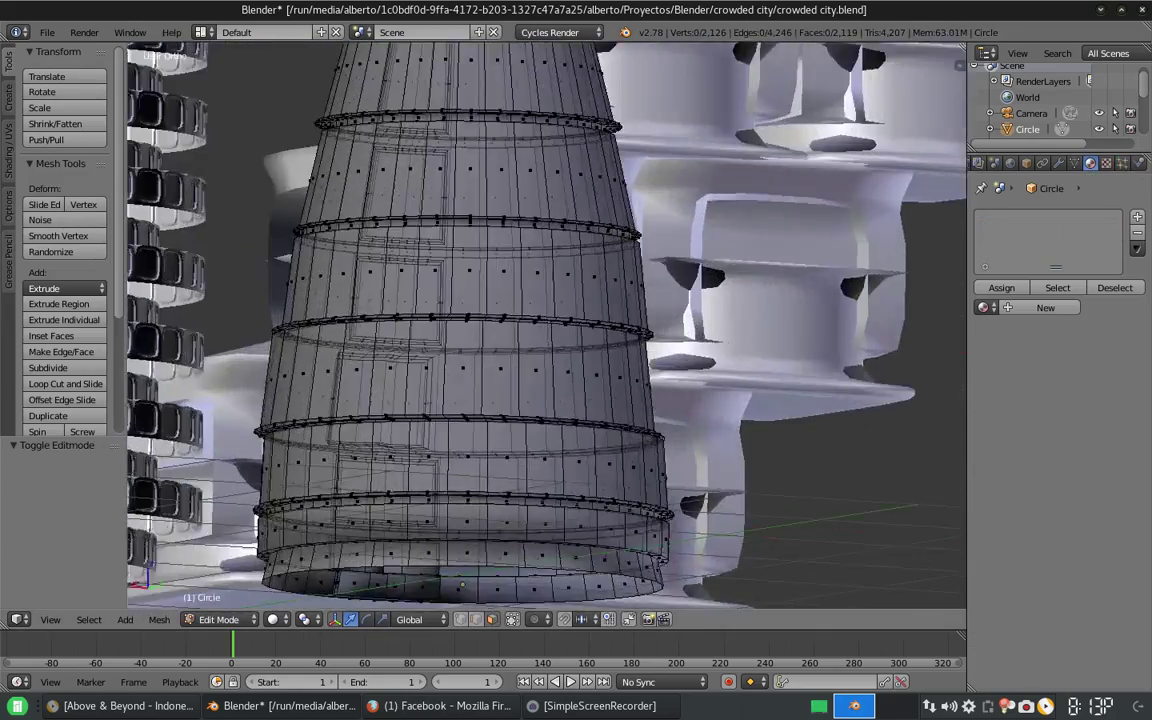
pyautogui.scroll(2, 400, 400)
pyautogui.scroll(2, 400, 400)
pyautogui.press('a')
pyautogui.click(1045, 307)
pyautogui.click(1070, 423)
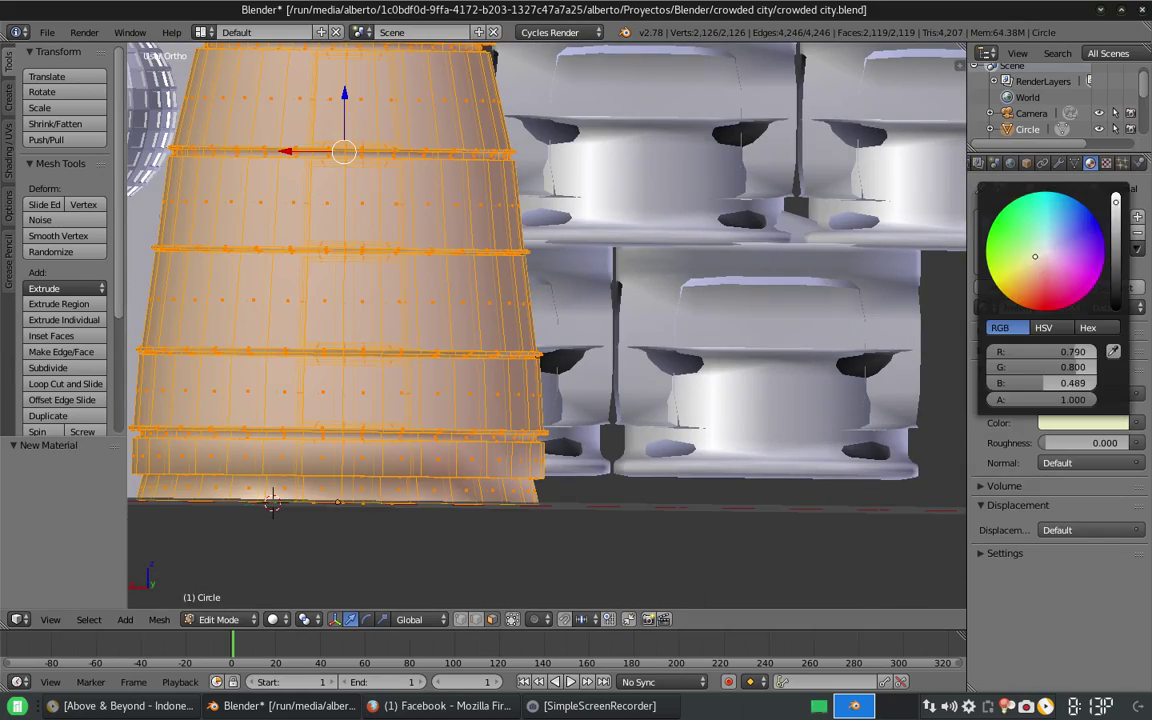
pyautogui.click(1065, 245)
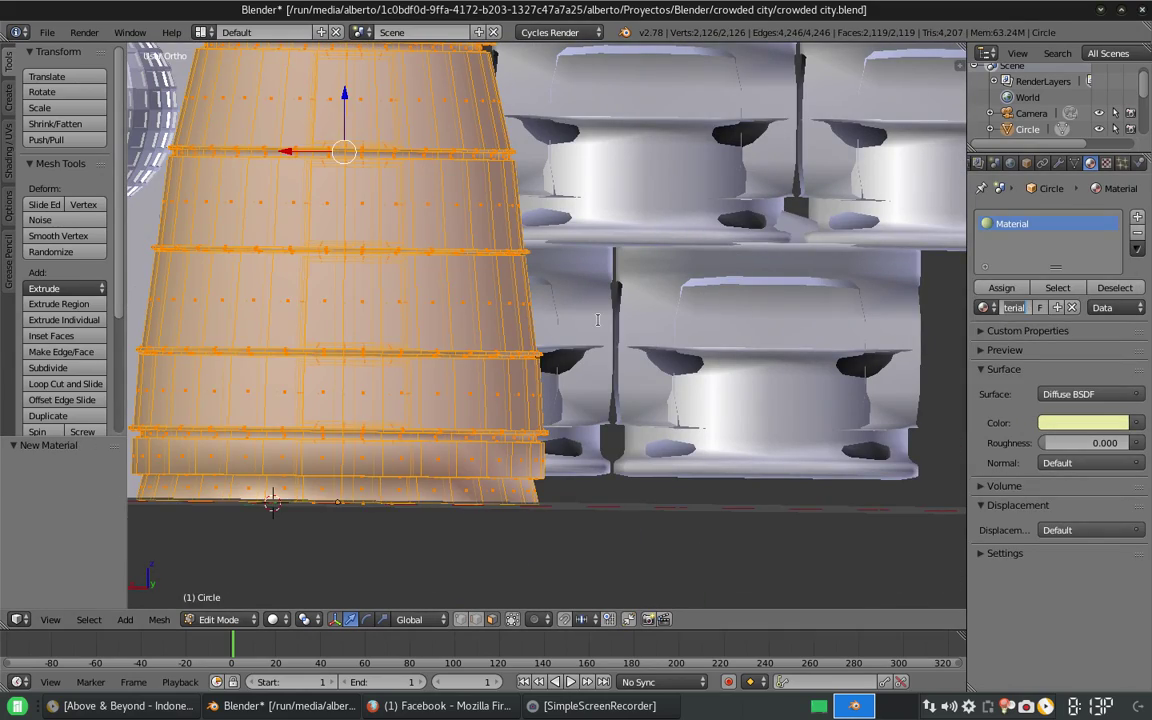
# - Add a second material slot holding a new Glass material
pyautogui.moveTo(318, 226); pyautogui.dragTo(188, 316, button='middle')
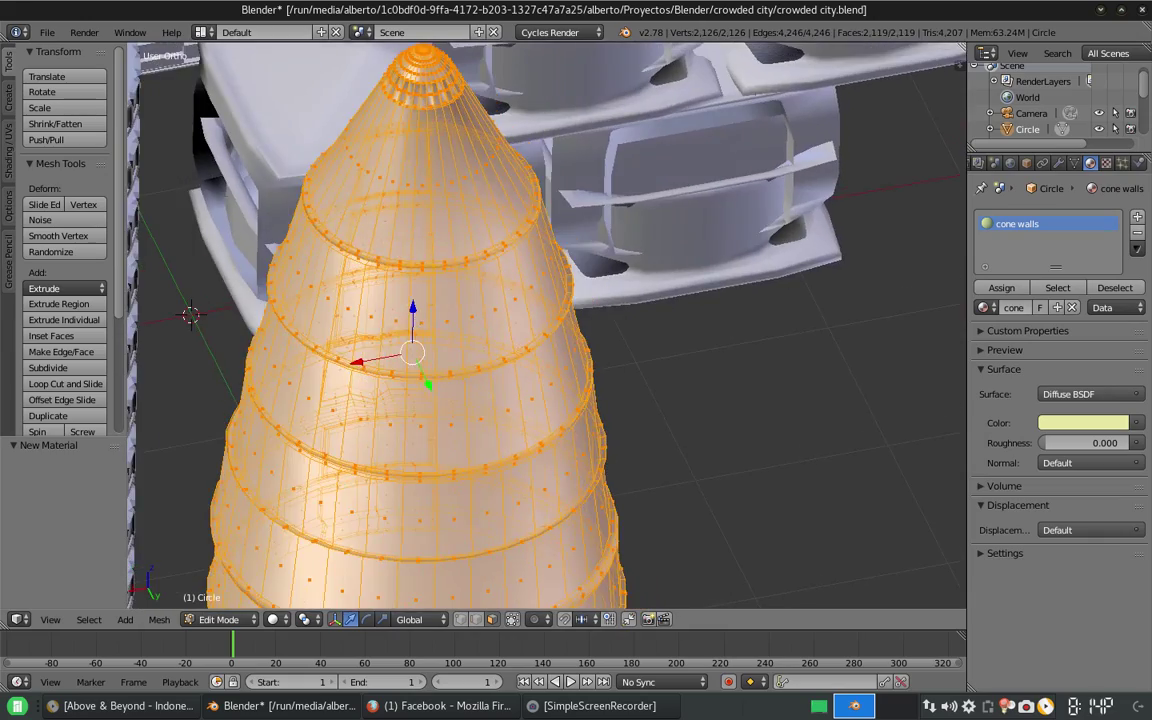
pyautogui.scroll(2, 400, 350)
pyautogui.press('a')
pyautogui.keyDown('alt'); pyautogui.click(474, 318); pyautogui.keyUp('alt')
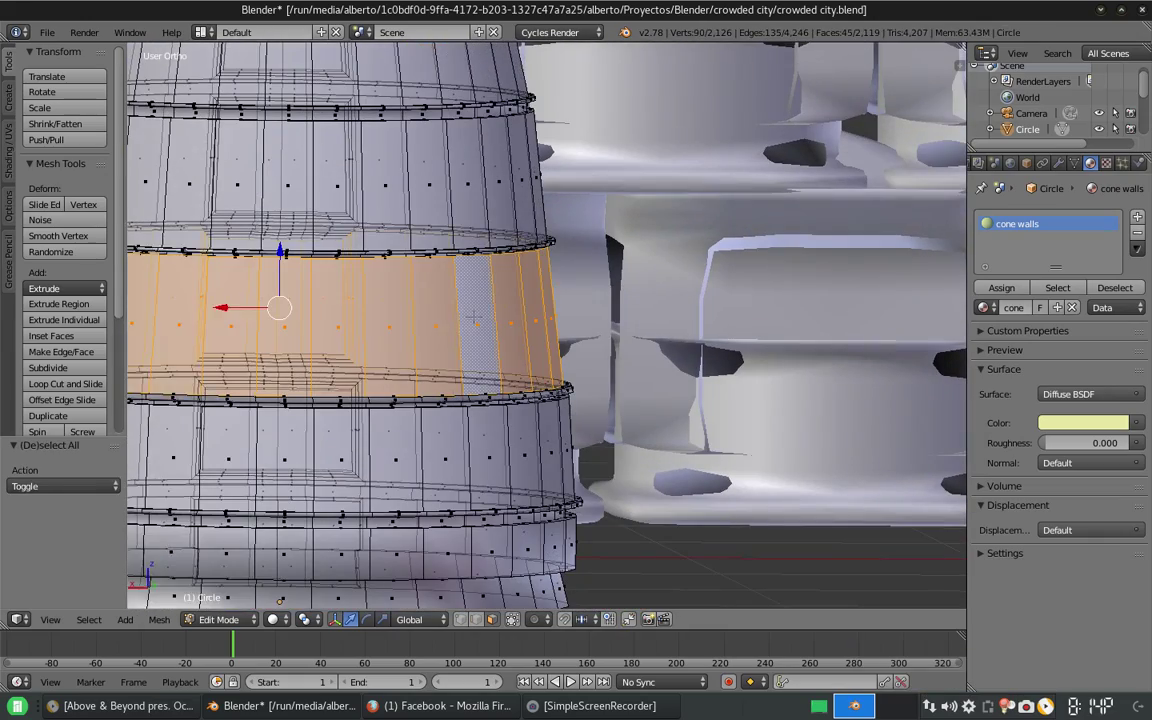
pyautogui.click(1137, 217)
pyautogui.click(985, 326)
pyautogui.click(880, 362)
# - Select a face ring, checker-deselect it, and assign glass to the alternating faces
pyautogui.press('a')
pyautogui.moveTo(367, 412)
pyautogui.mouseDown(button='middle')
pyautogui.moveTo(463, 408)
pyautogui.moveTo(561, 430)
pyautogui.moveTo(543, 250)
pyautogui.moveTo(543, 330)
pyautogui.mouseUp(button='middle')
pyautogui.scroll(2, 460, 408)
pyautogui.keyDown('alt'); pyautogui.click(350, 430); pyautogui.keyUp('alt')
pyautogui.click(89, 619)
pyautogui.click(120, 330)
pyautogui.click(1001, 306)
# - Assign glass to alternating faces of another ring, then leave Edit Mode
pyautogui.press('a')
pyautogui.scroll(2, 561, 430)
pyautogui.keyDown('alt'); pyautogui.click(470, 437); pyautogui.keyUp('alt')
pyautogui.scroll(3, 470, 437)
pyautogui.click(89, 619)
pyautogui.click(110, 498)
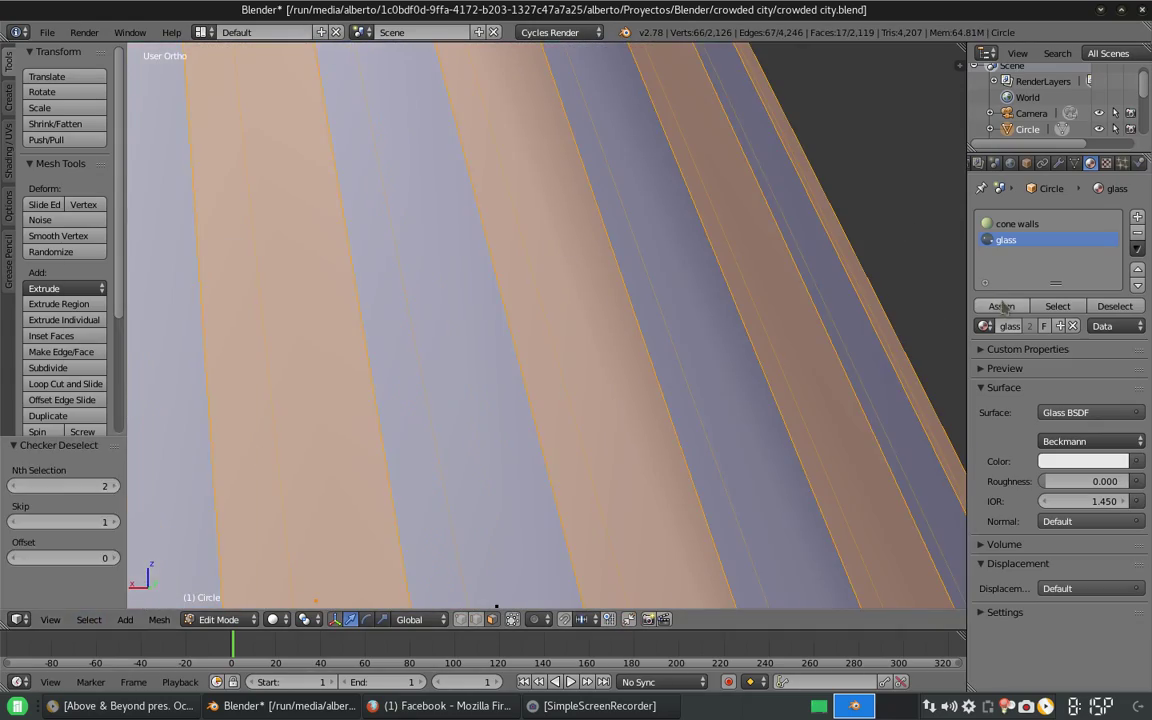
pyautogui.click(1003, 306)
pyautogui.scroll(-5, 500, 330)
pyautogui.press('Tab')
# - Preview the cone in rendered shading and orbit around it
pyautogui.press('z')
pyautogui.click(308, 445)
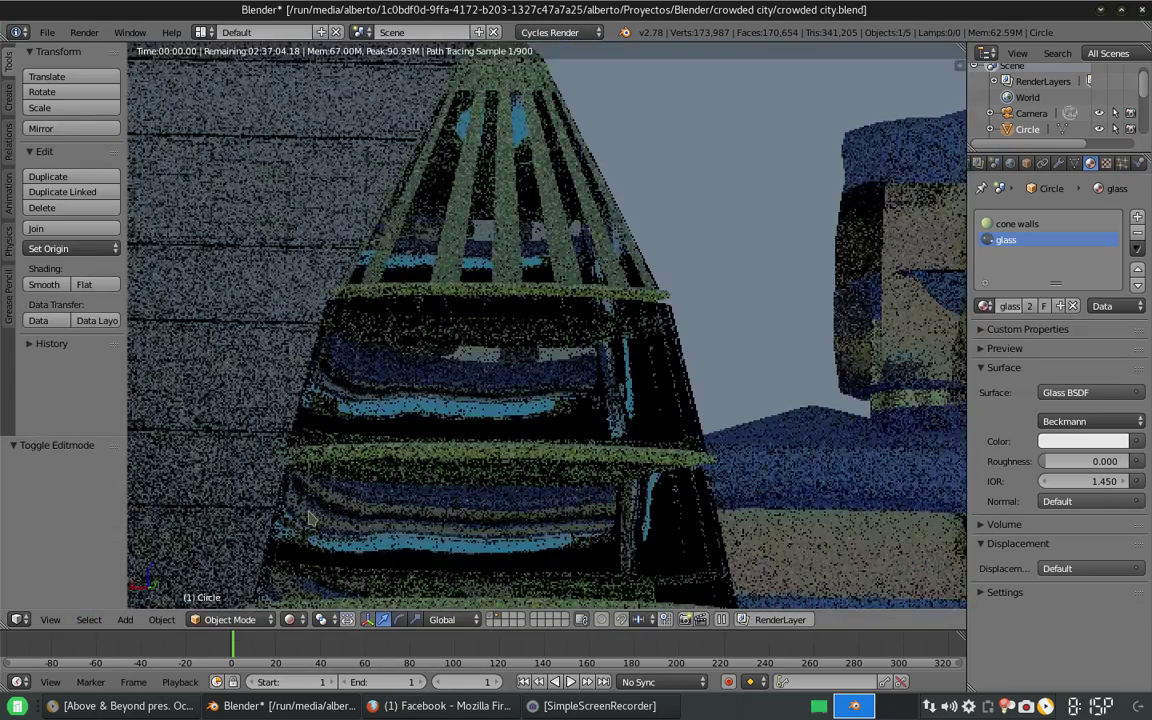
pyautogui.moveTo(310, 518); pyautogui.dragTo(490, 330, button='middle')
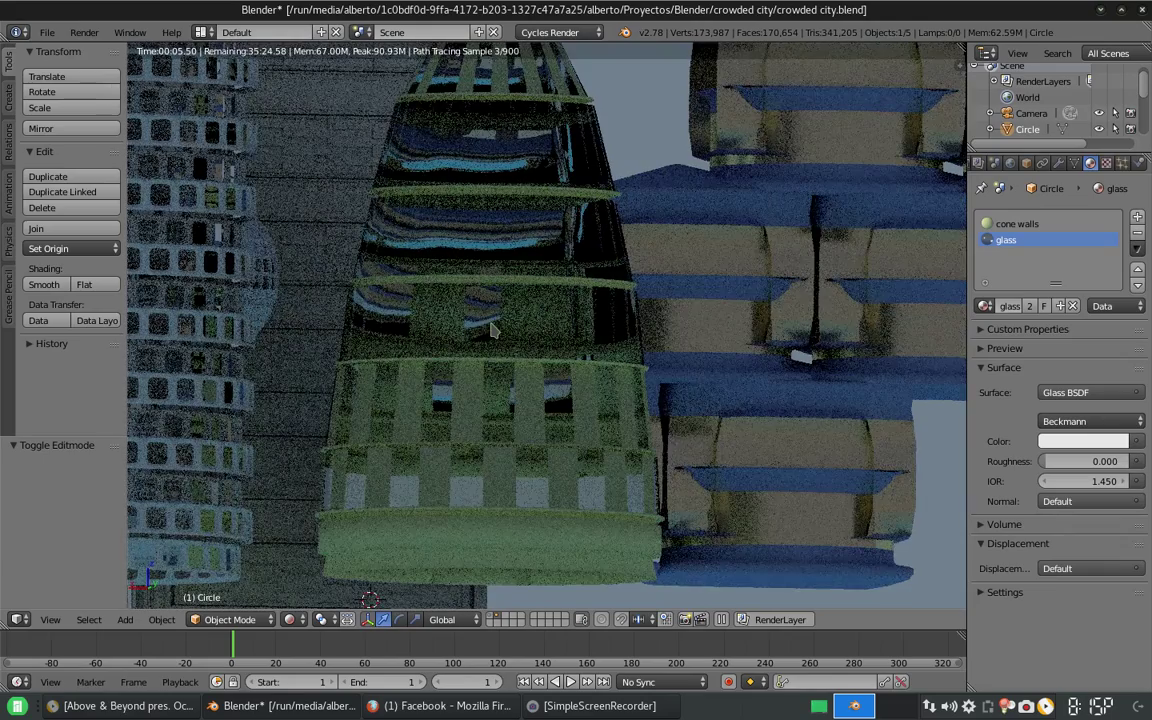
# - Raise the Glass BSDF roughness to 0.100 and switch back to solid shading
pyautogui.hotkey('ctrl', 'Left')
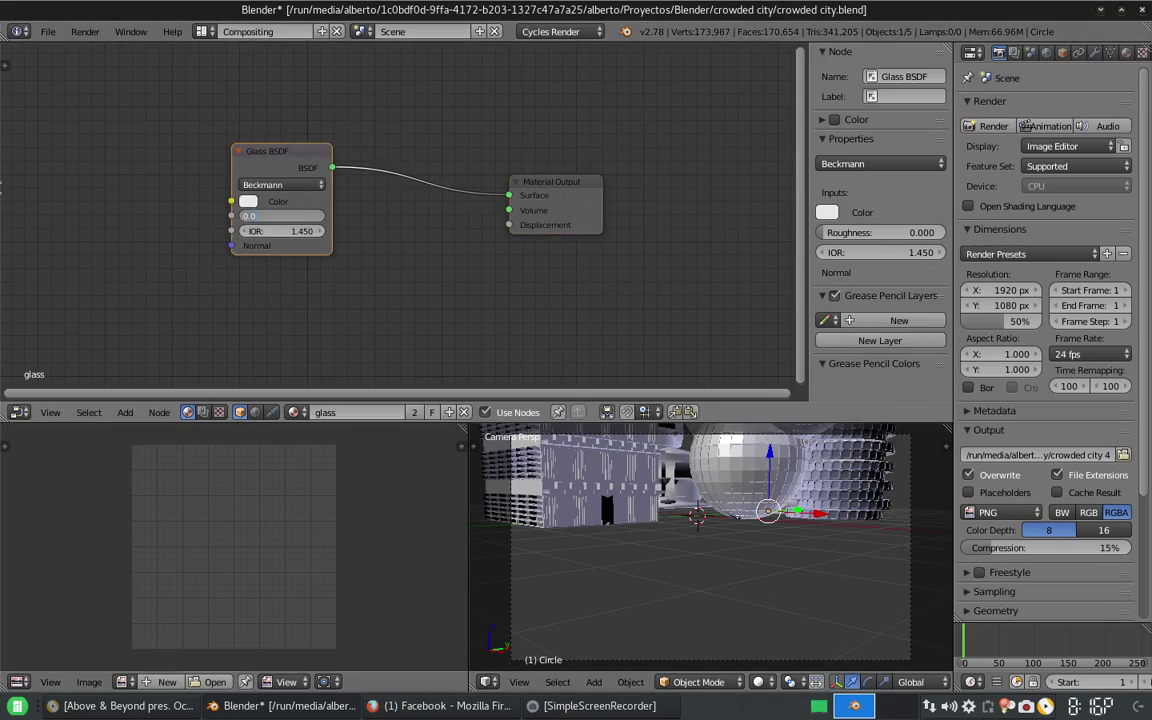
pyautogui.hotkey('ctrl', 'Right')
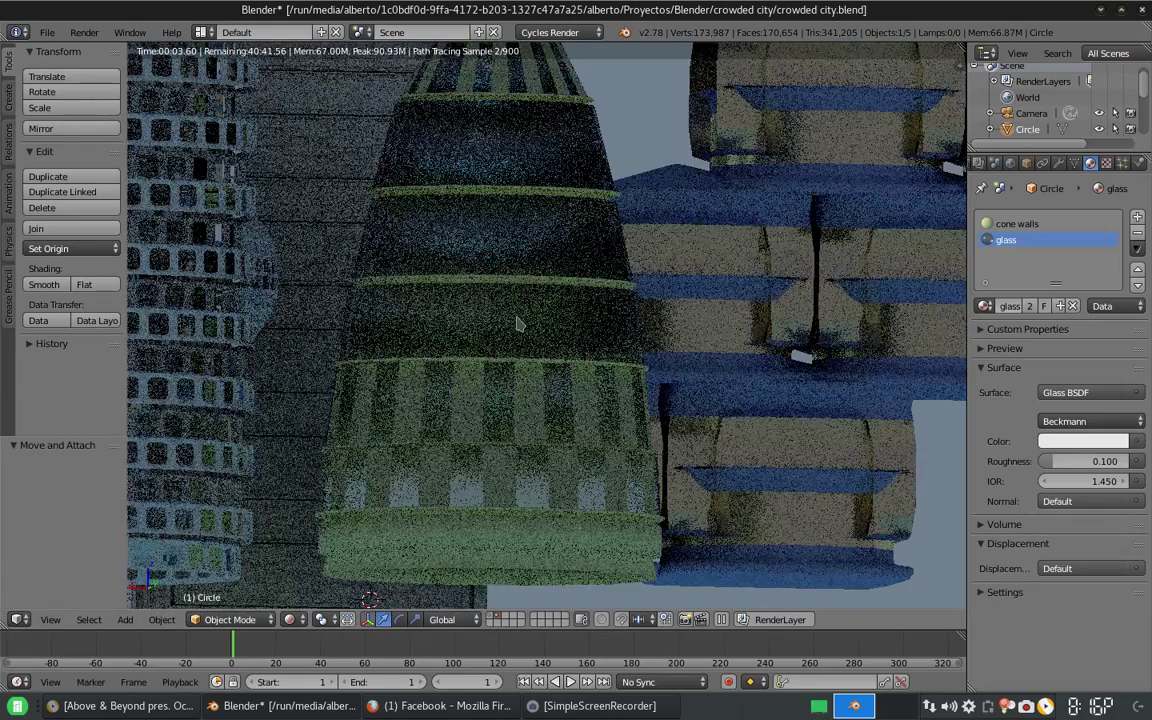
pyautogui.moveTo(550, 310); pyautogui.dragTo(566, 428, button='middle')
pyautogui.hotkey('shift', 'z')
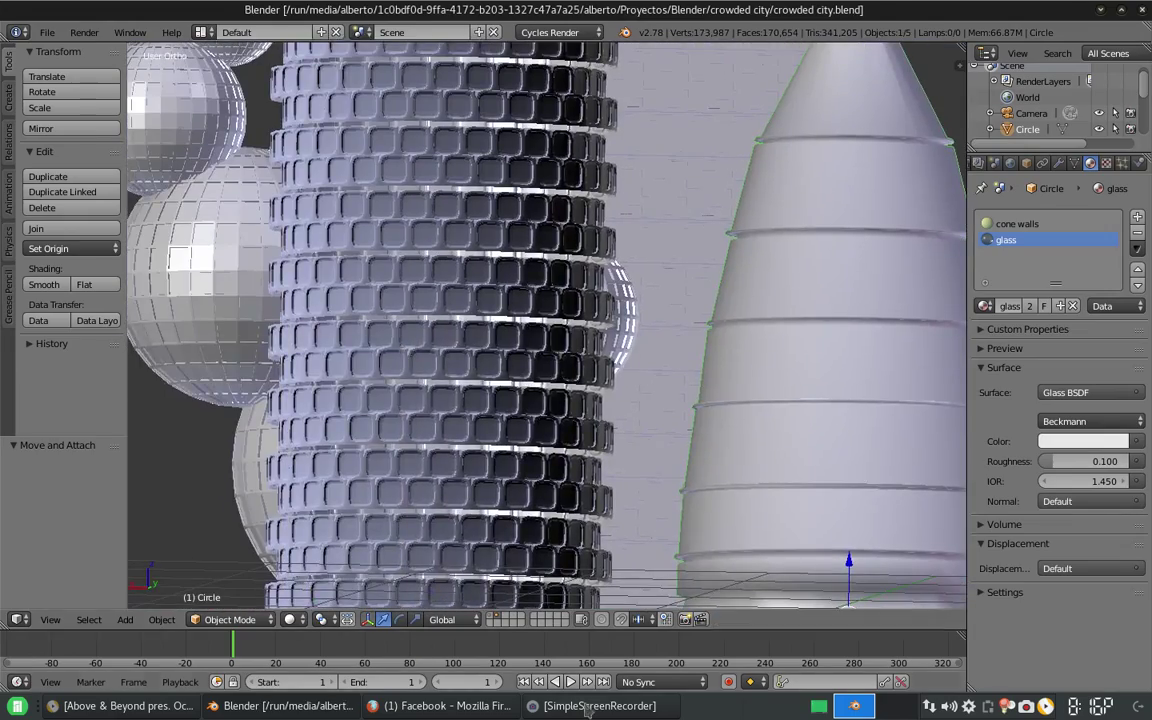
# - Nudge the camera slightly to a new position from the camera view
pyautogui.press('KP_0')
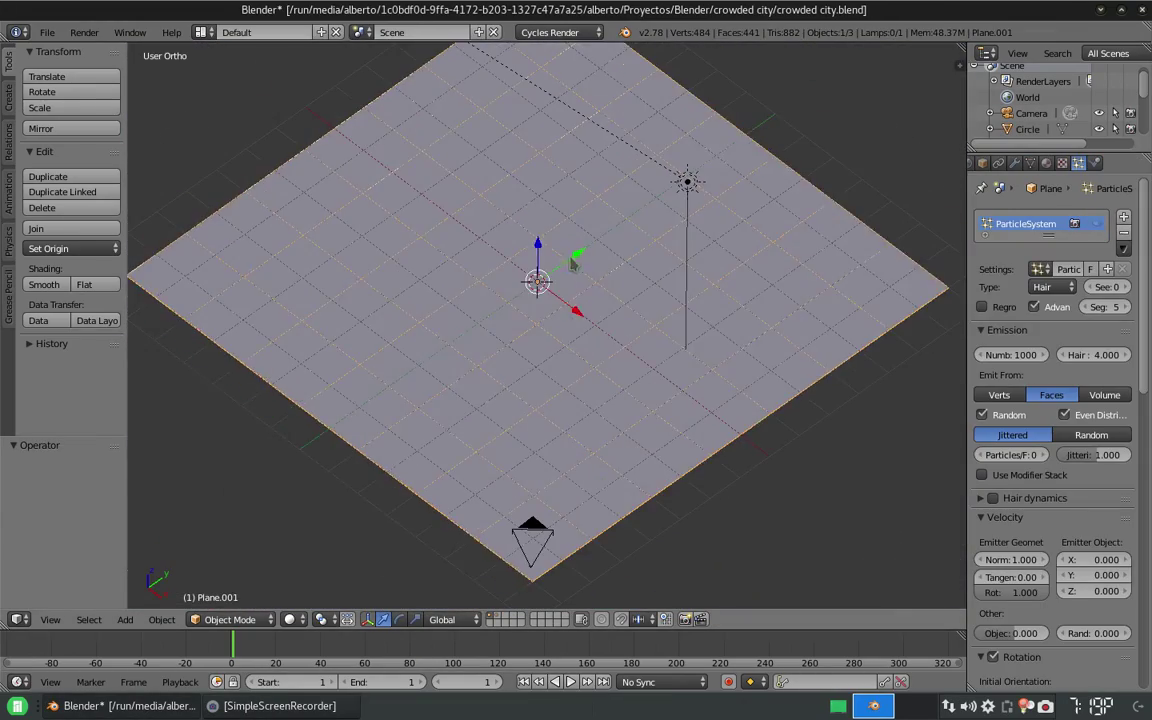
pyautogui.press('g')
pyautogui.press('x')
pyautogui.click(566, 360)
pyautogui.press('KP_0')
pyautogui.press('g')
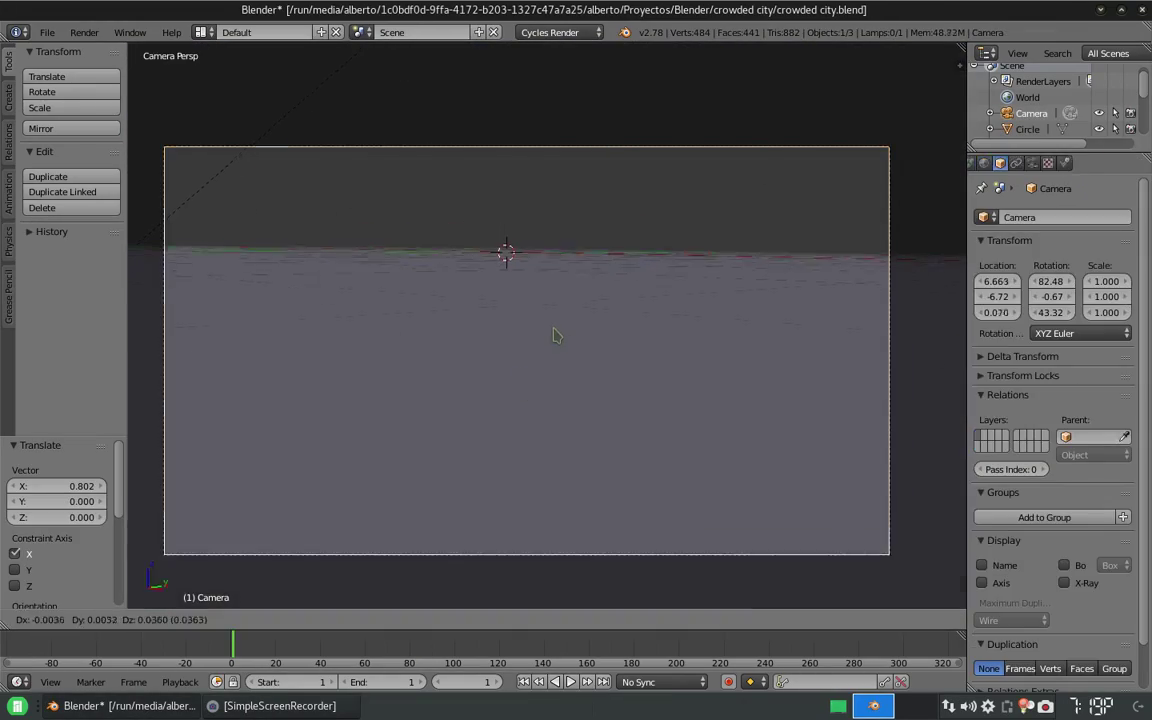
pyautogui.click(547, 413)
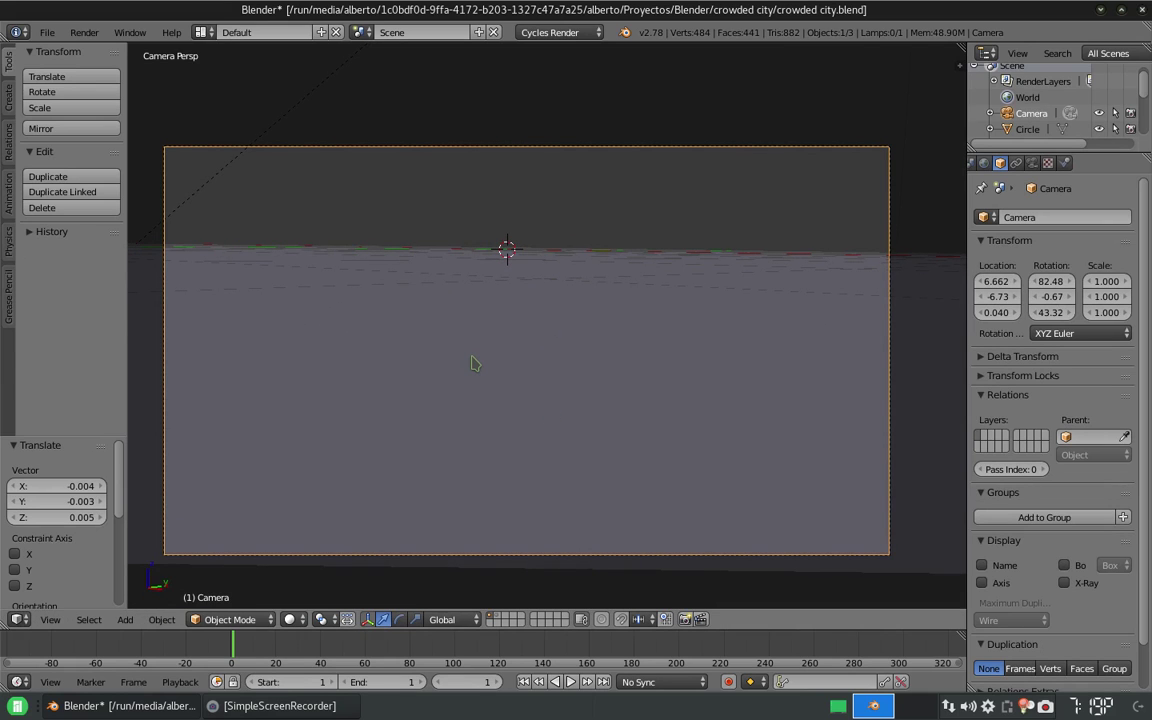
# - Put Plane.001 in Sculpt Mode and sculpt a raised ridge into it
pyautogui.rightClick(245, 595)
pyautogui.click(235, 619)
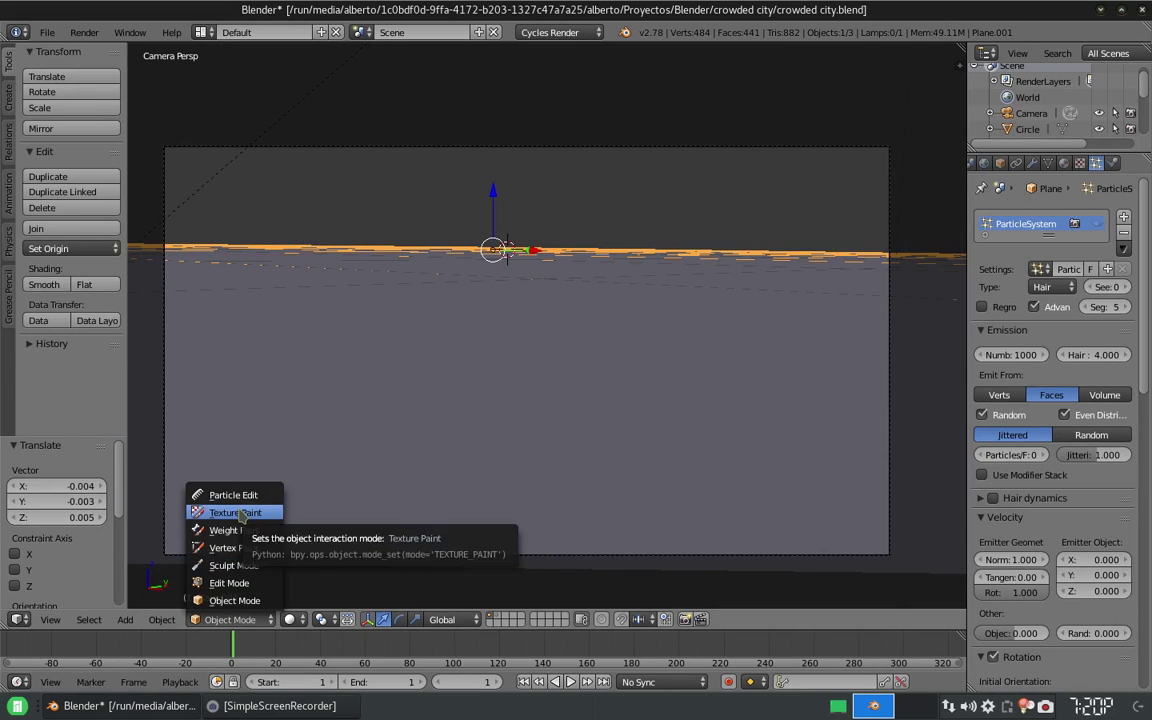
pyautogui.click(233, 565)
pyautogui.moveTo(337, 300); pyautogui.dragTo(502, 347, button='middle')
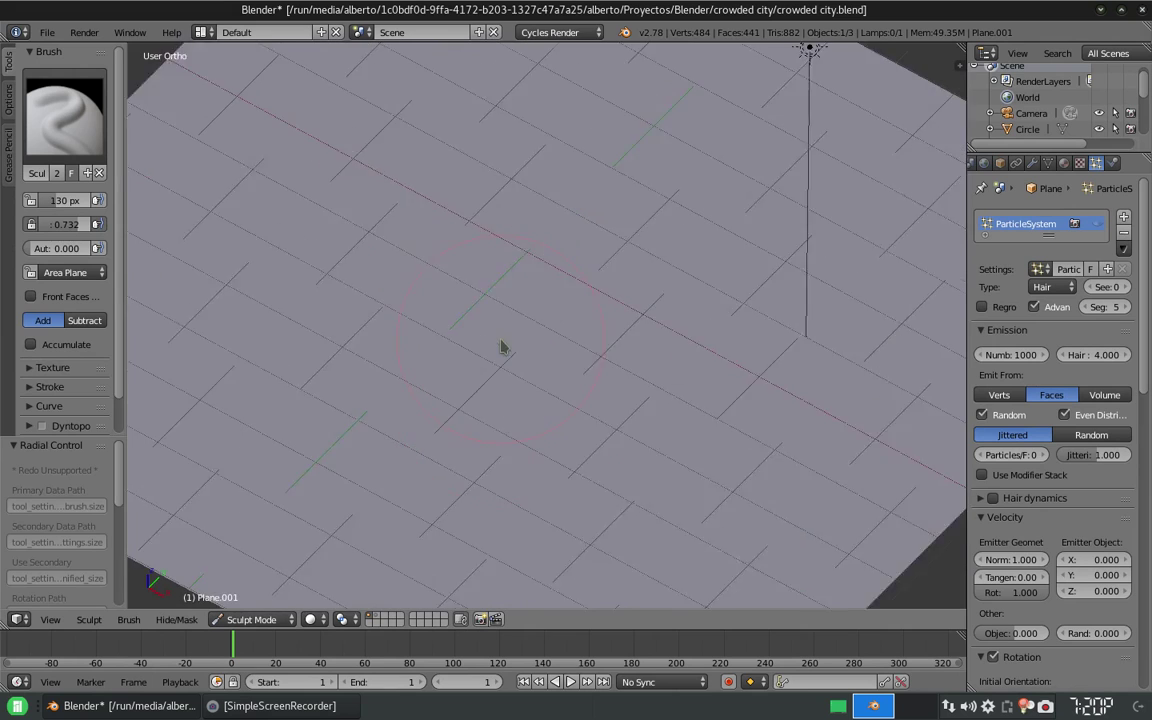
pyautogui.scroll(-2, 60, 355)
pyautogui.scroll(-2, 60, 355)
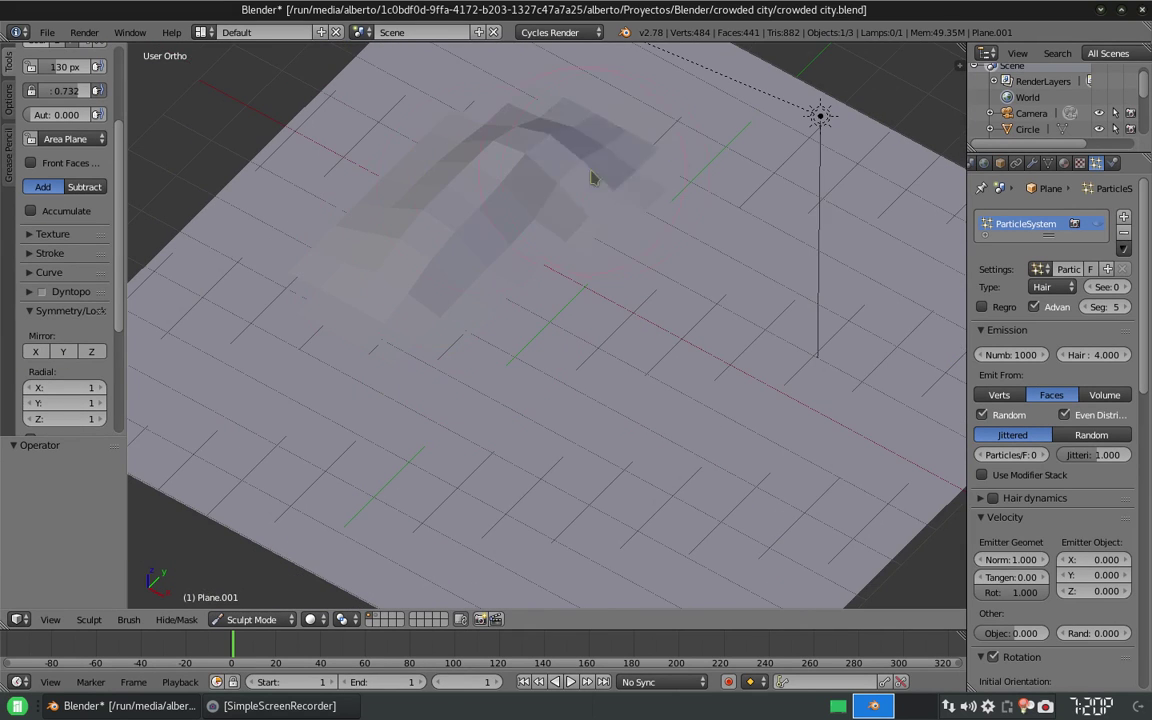
pyautogui.moveTo(596, 175); pyautogui.dragTo(535, 237, button='middle')
# - Shrink the sculpt brush to 72 px, raise more hills along the far edge, and exit sculpting
pyautogui.press('KP_0')
pyautogui.press('f')
pyautogui.click(681, 270)
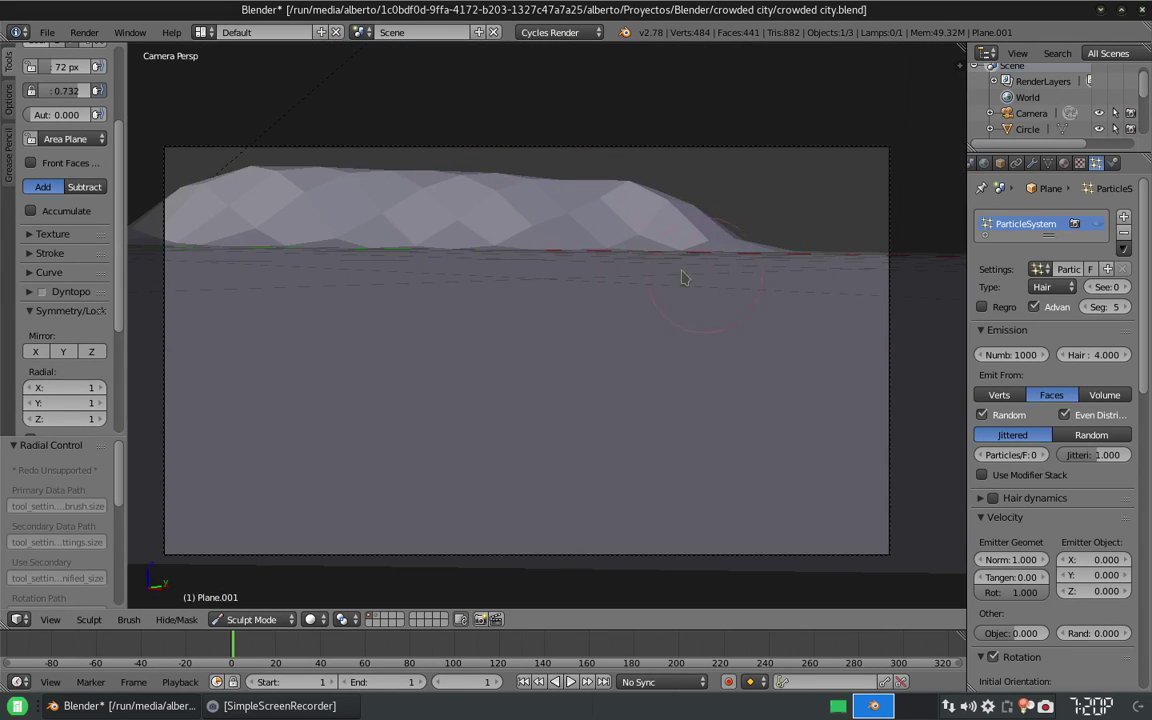
pyautogui.moveTo(681, 270); pyautogui.dragTo(695, 290, button='middle')
pyautogui.press('KP_0')
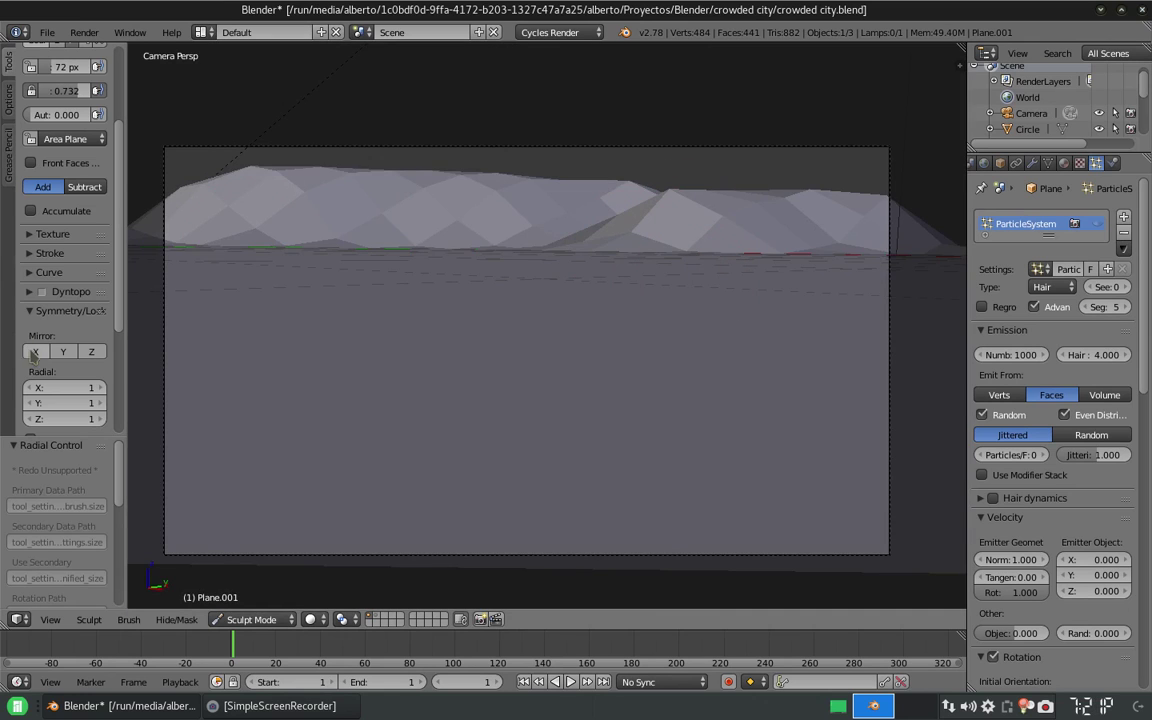
pyautogui.press('Tab')
pyautogui.press('Tab')
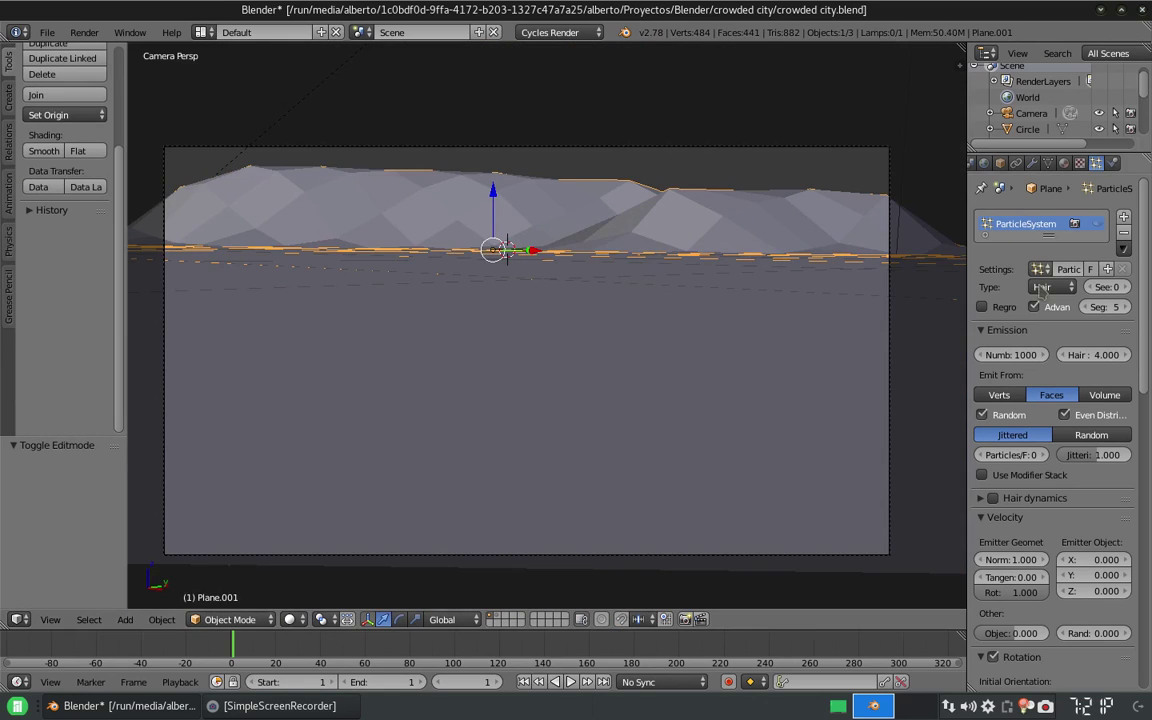
# - Paint a first weight stroke on the ground plane and set the building particles to 2000
pyautogui.moveTo(703, 316)
pyautogui.mouseDown(button='middle')
pyautogui.moveTo(647, 275)
pyautogui.moveTo(643, 315)
pyautogui.mouseUp(button='middle')
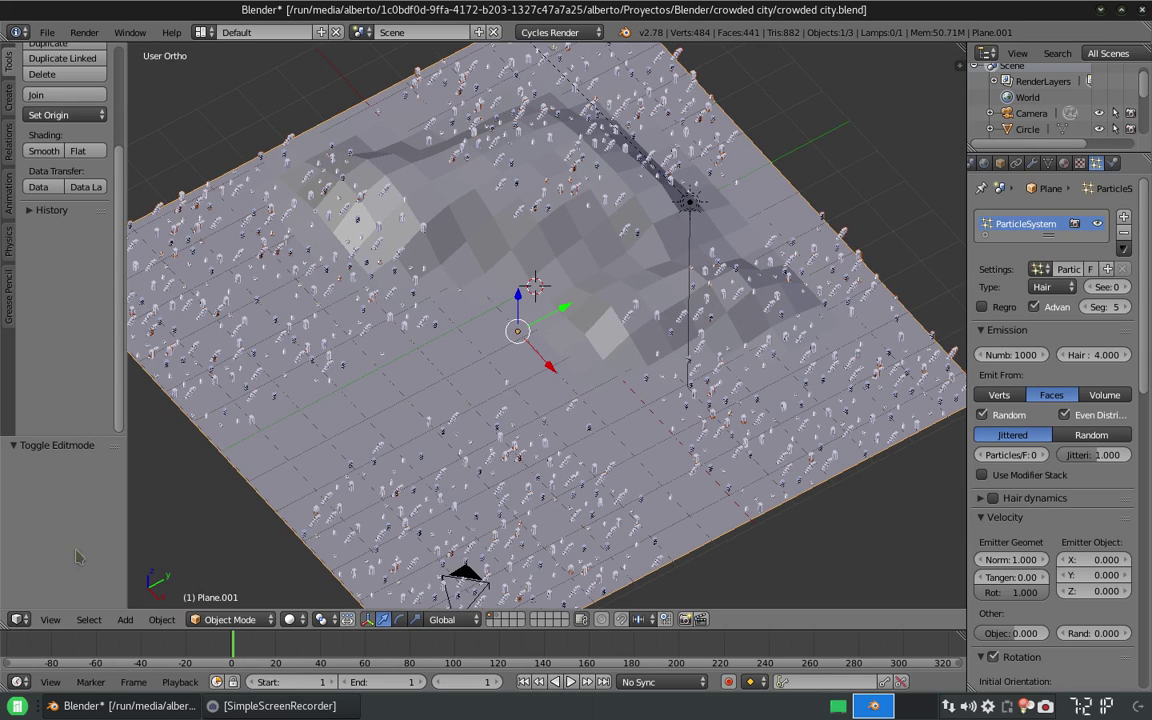
pyautogui.click(245, 535)
pyautogui.moveTo(431, 392); pyautogui.dragTo(563, 435)
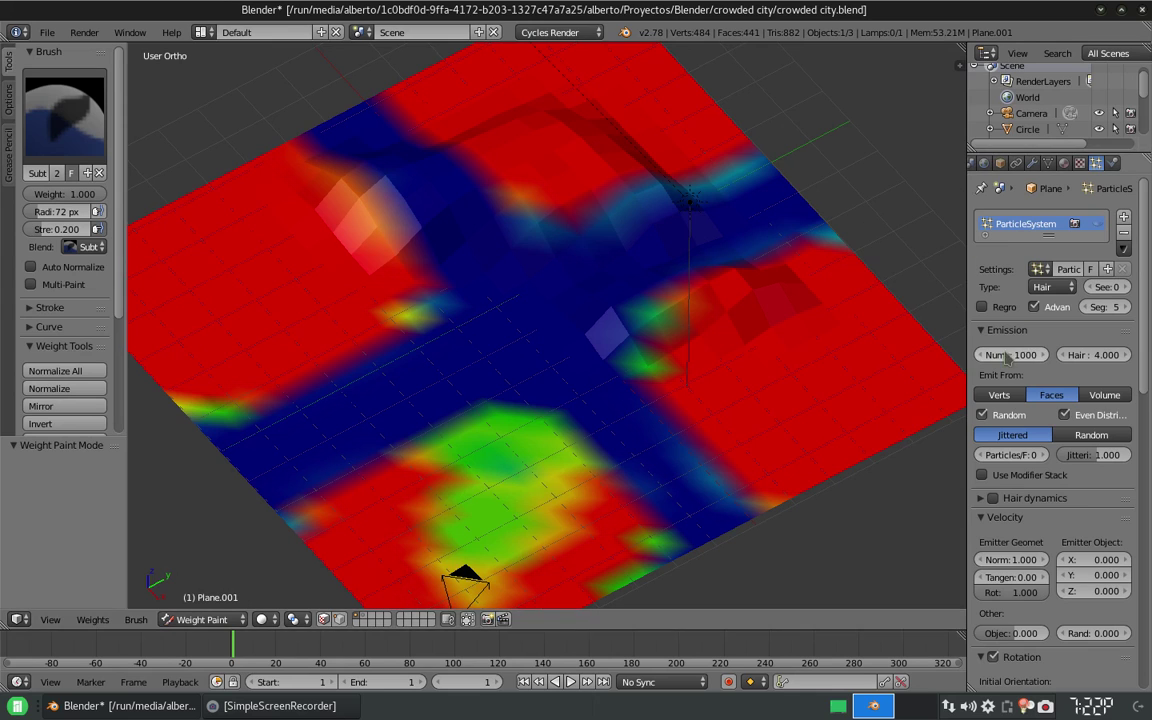
pyautogui.hotkey('ctrl', 'Tab')
pyautogui.press('KP_0')
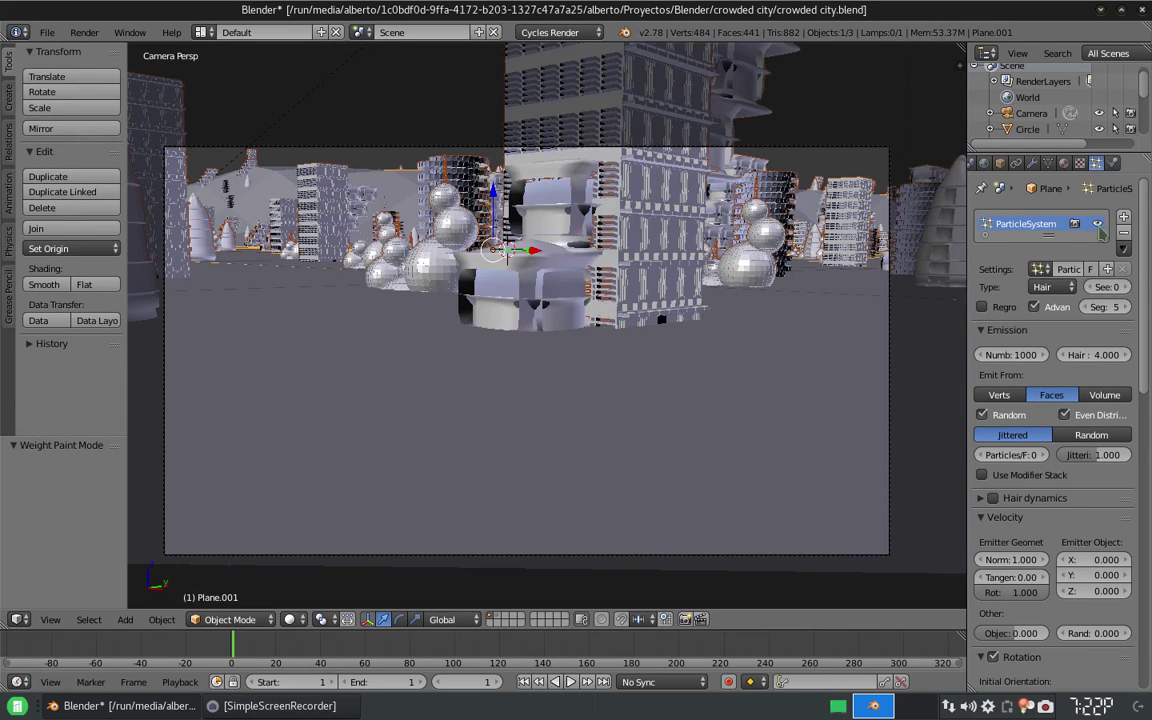
pyautogui.press('Return')
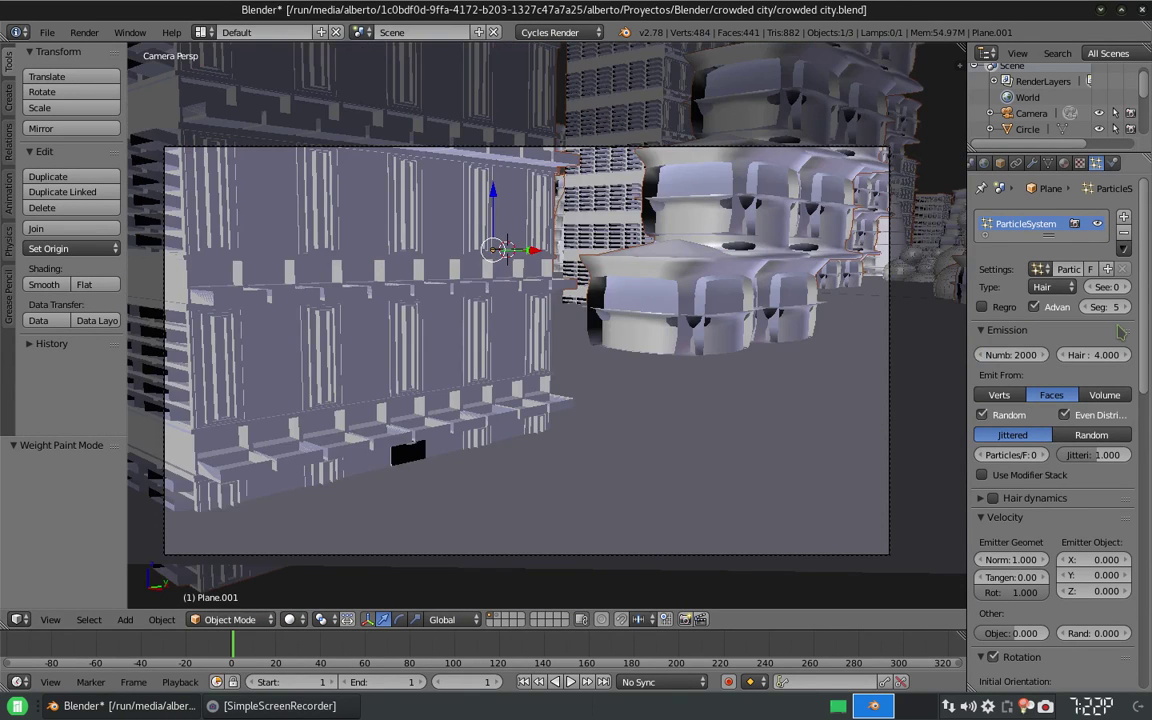
# - Back in Weight Paint, enlarge the brush to 188 px and paint extra weight with Add
pyautogui.click(241, 533)
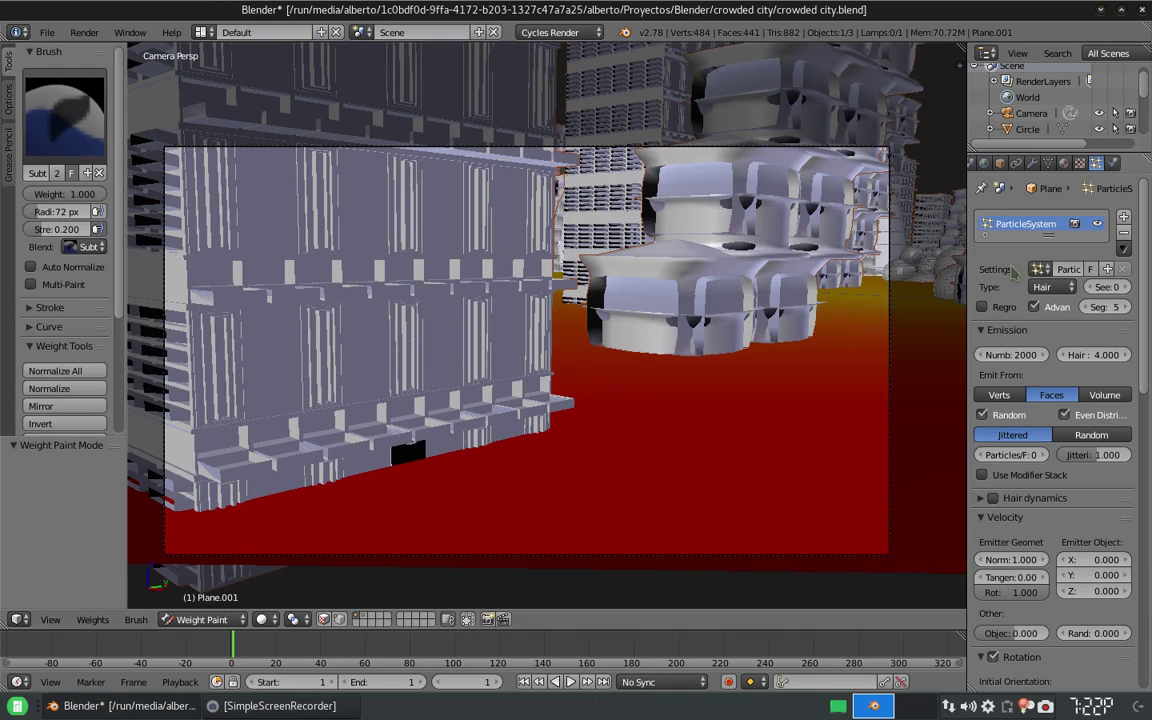
pyautogui.press('f')
pyautogui.click(530, 482)
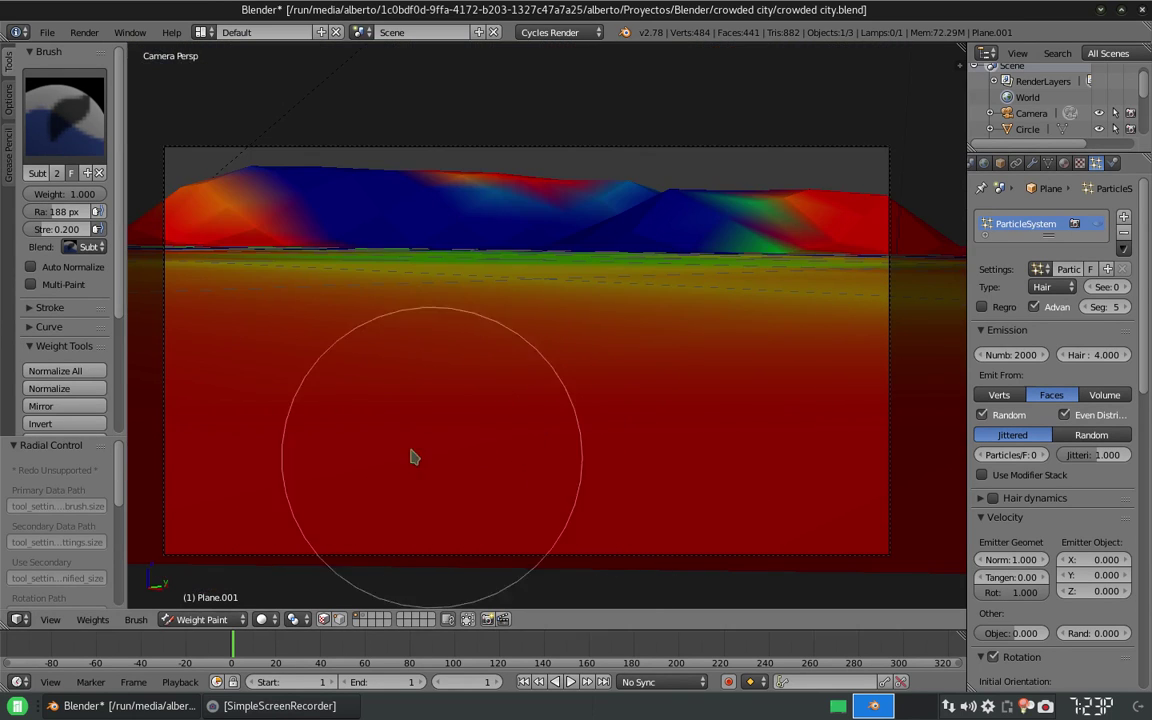
pyautogui.moveTo(411, 455)
pyautogui.mouseDown(button='middle')
pyautogui.moveTo(509, 442)
pyautogui.moveTo(560, 393)
pyautogui.mouseUp(button='middle')
pyautogui.scroll(3, 563, 396)
pyautogui.scroll(-3, 563, 396)
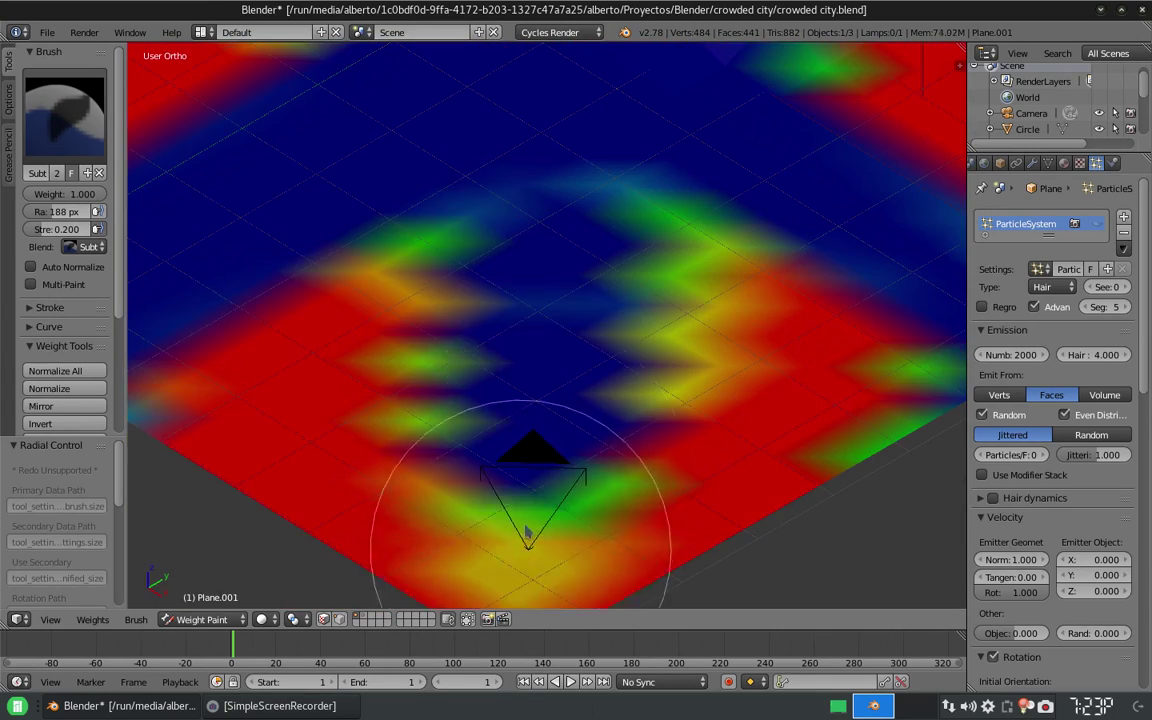
pyautogui.click(47, 103)
pyautogui.click(59, 205)
pyautogui.moveTo(406, 354)
pyautogui.mouseDown()
pyautogui.moveTo(375, 231)
pyautogui.moveTo(527, 159)
pyautogui.mouseUp()
# - Shrink the brush to 74 px and clear the left corner with Subtract at strength 0.753
pyautogui.scroll(3, 543, 367)
pyautogui.scroll(-4, 543, 367)
pyautogui.press('f')
pyautogui.click(617, 220)
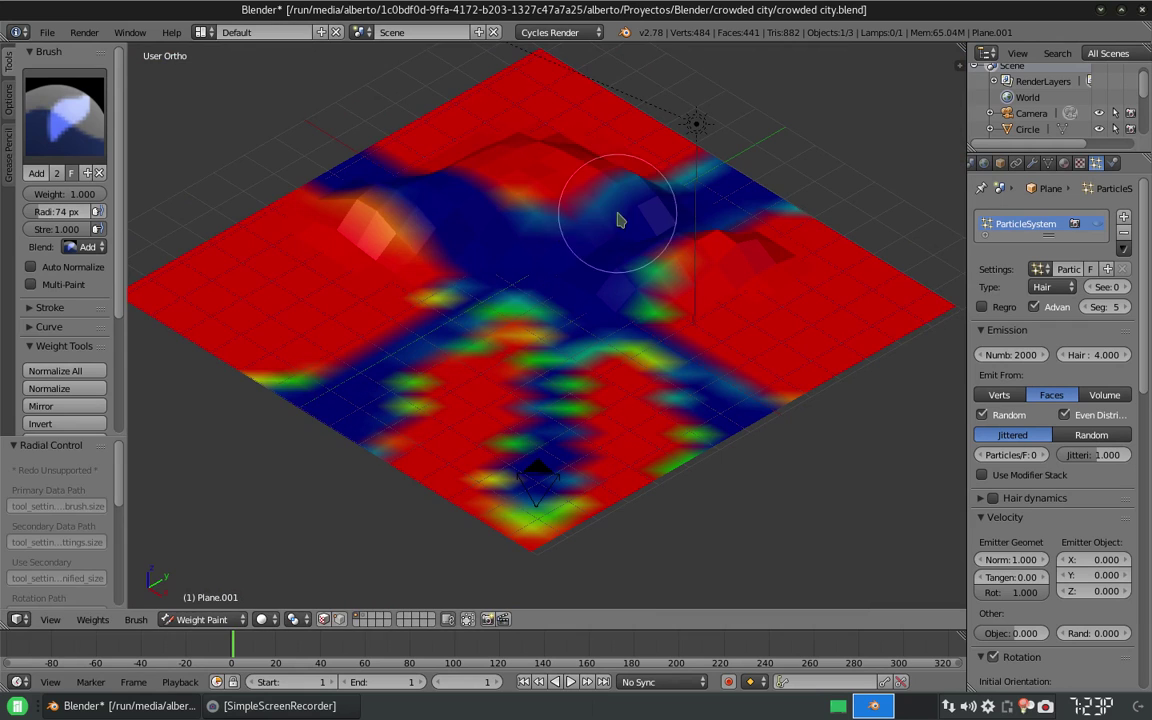
pyautogui.click(65, 115)
pyautogui.click(478, 205)
pyautogui.moveTo(340, 305); pyautogui.dragTo(193, 285)
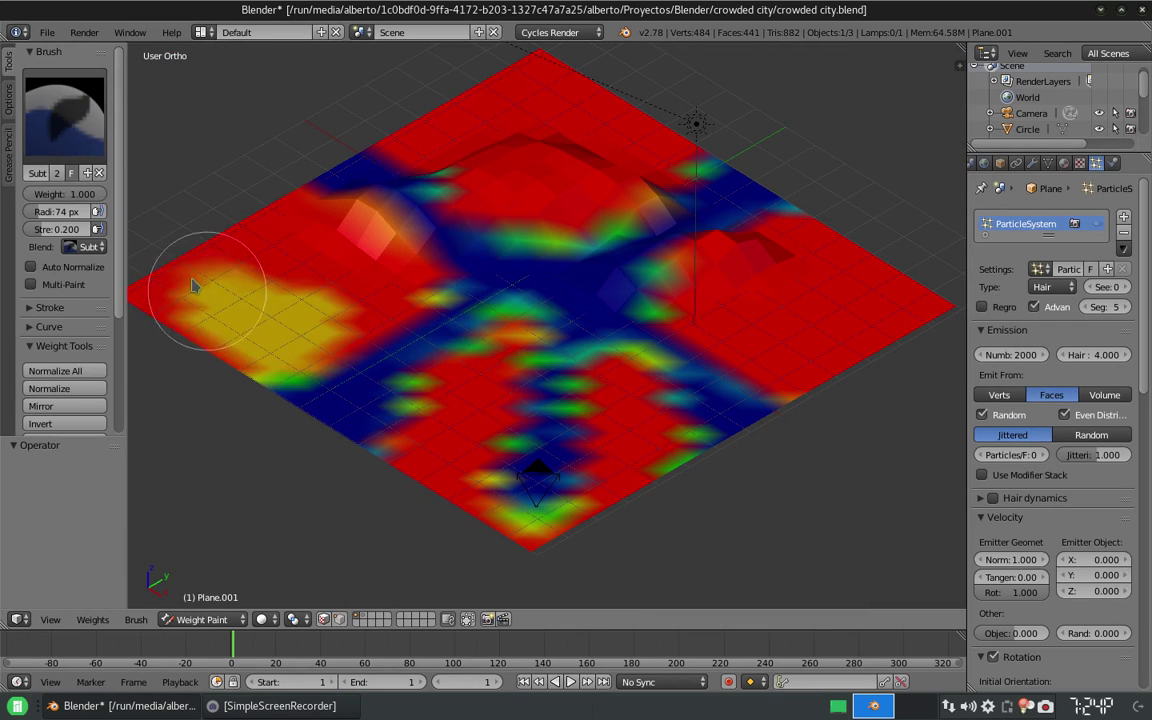
pyautogui.moveTo(52, 229); pyautogui.dragTo(110, 229)
pyautogui.moveTo(280, 320); pyautogui.dragTo(197, 238)
# - Leave weight painting and return to the camera view to see the scattered buildings
pyautogui.press('KP_0')
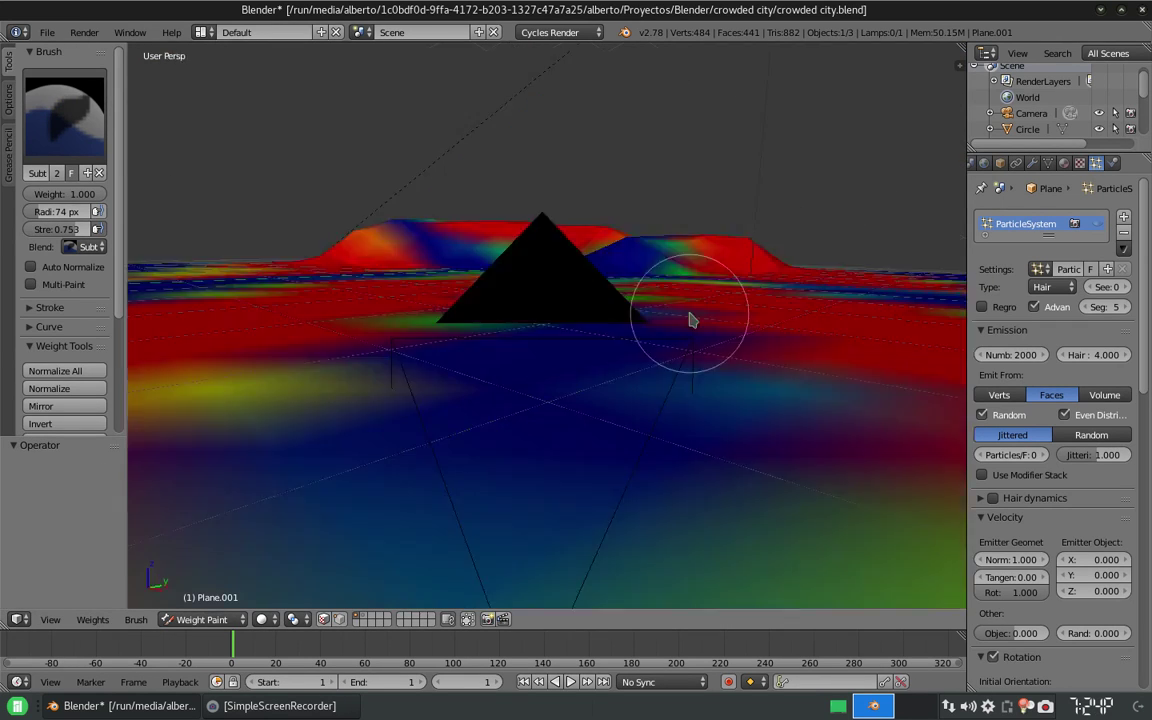
pyautogui.moveTo(376, 275); pyautogui.dragTo(463, 520, button='middle')
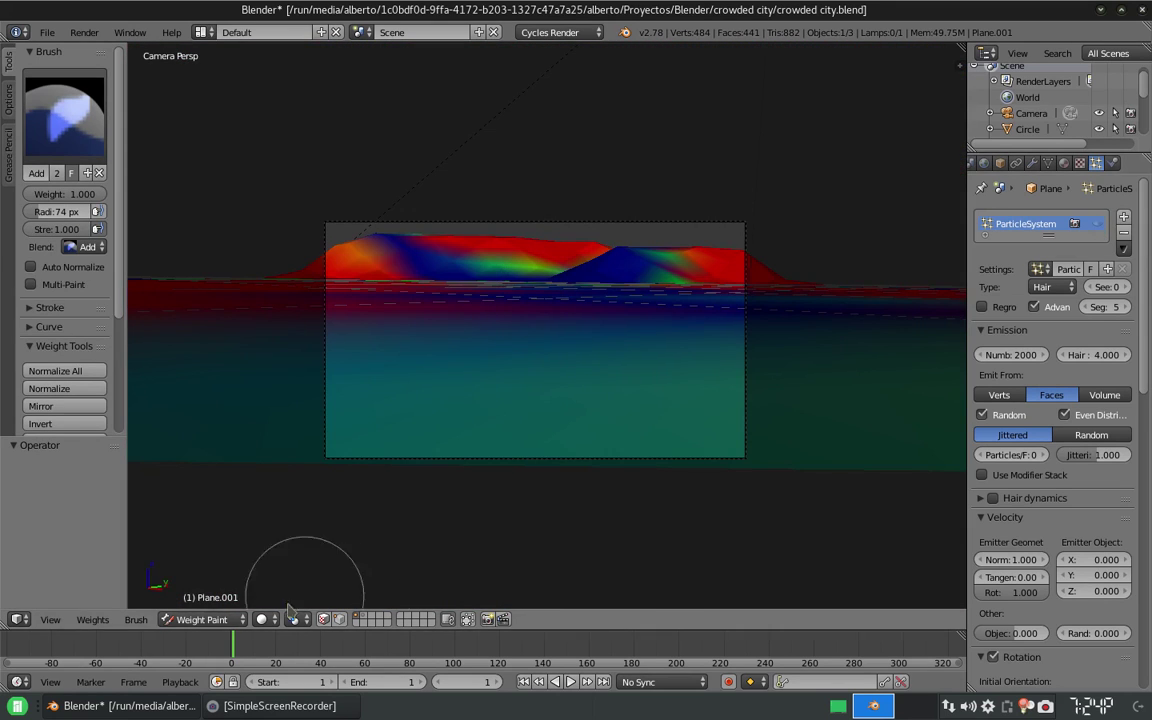
pyautogui.hotkey('ctrl', 'Tab')
pyautogui.click(1098, 224)
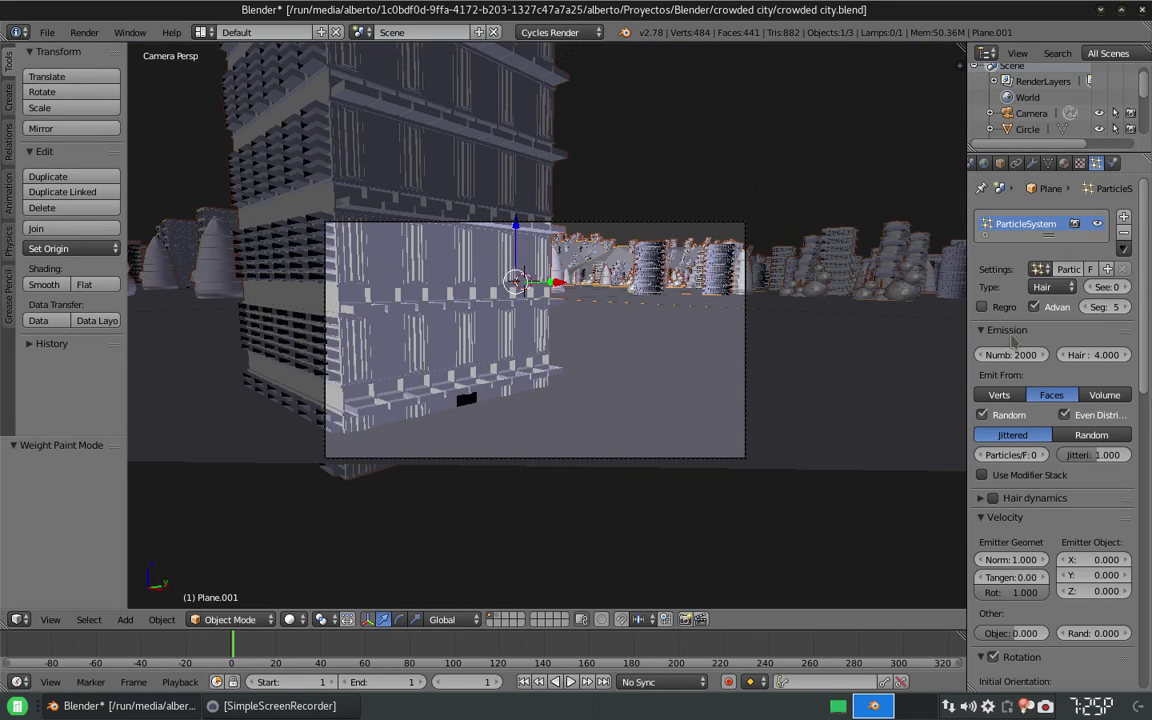
# - Set the building particle count to 3000 and preview the scene in Rendered shading
pyautogui.press('Return')
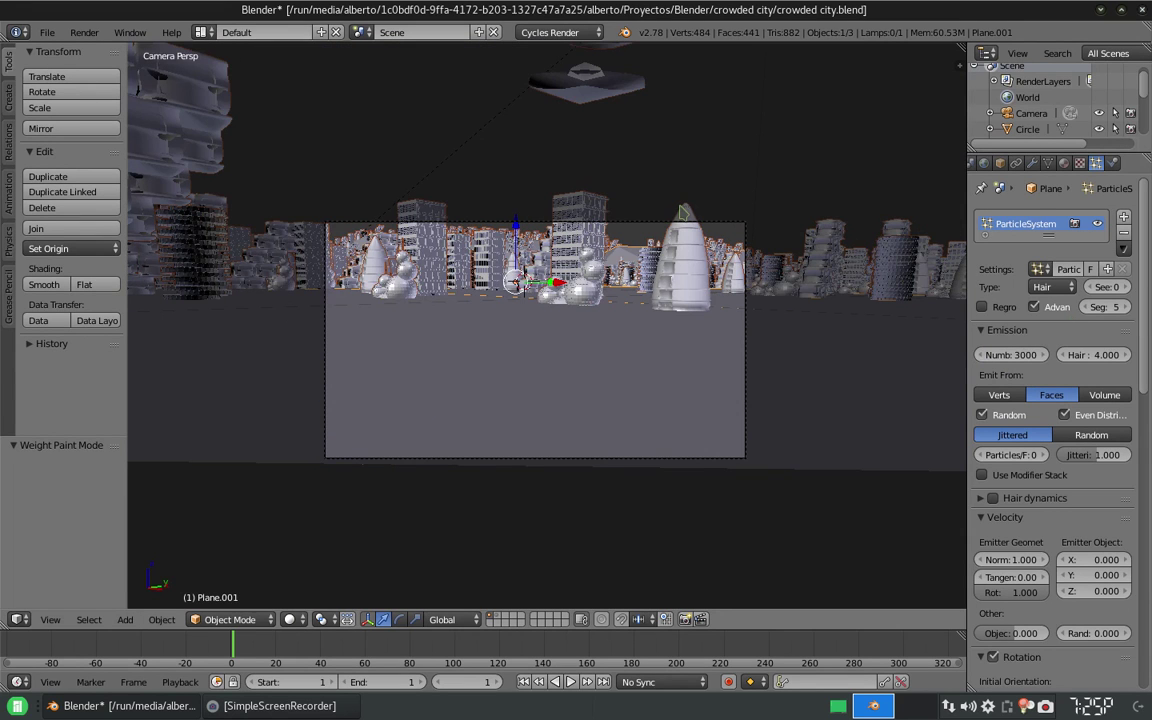
pyautogui.scroll(-1, 907, 278)
pyautogui.scroll(-1, 792, 293)
pyautogui.scroll(1, 792, 293)
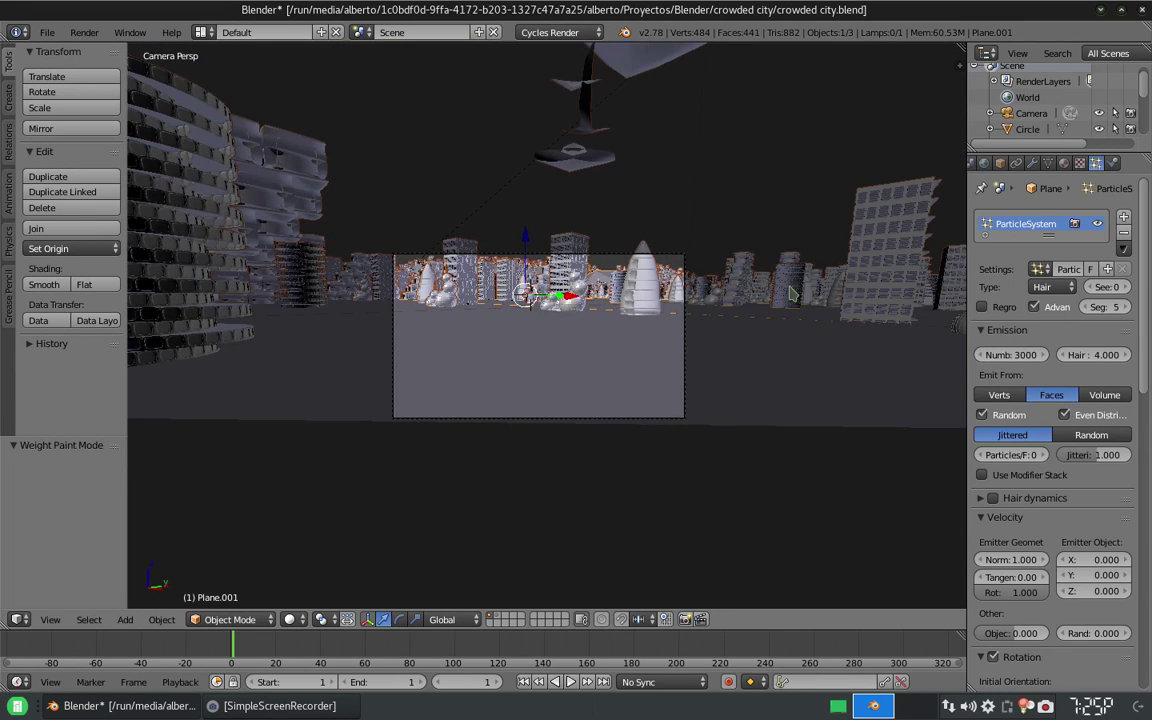
pyautogui.scroll(1, 792, 293)
pyautogui.scroll(2, 792, 293)
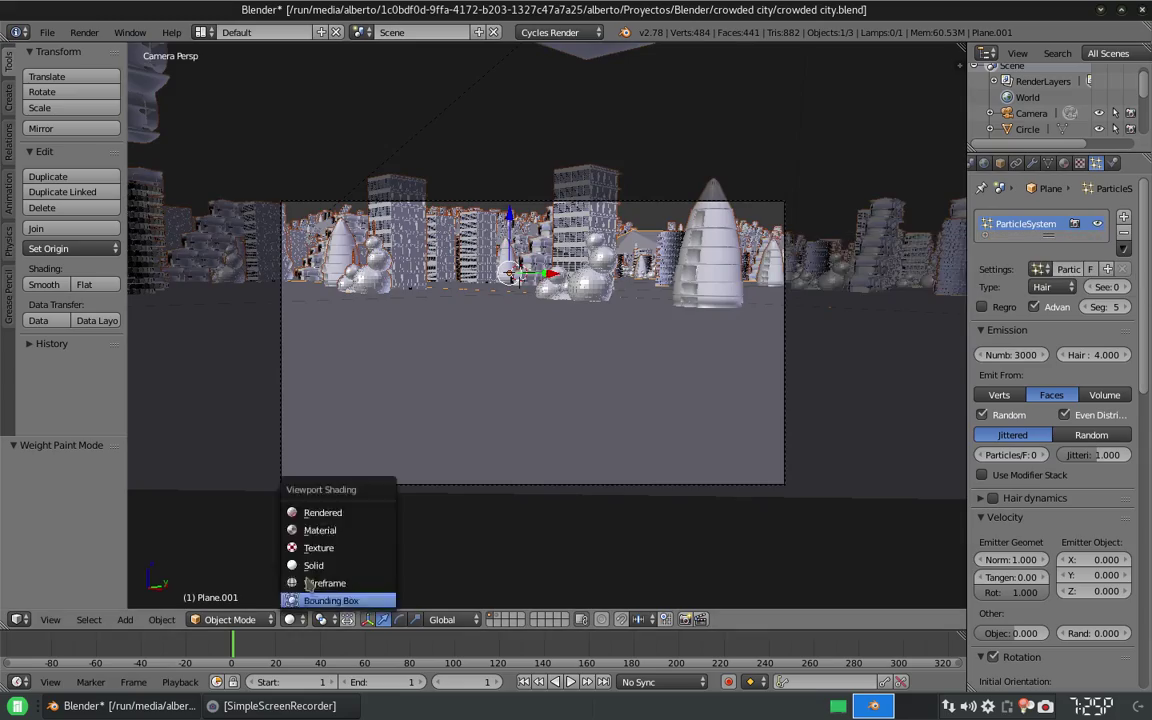
pyautogui.click(322, 512)
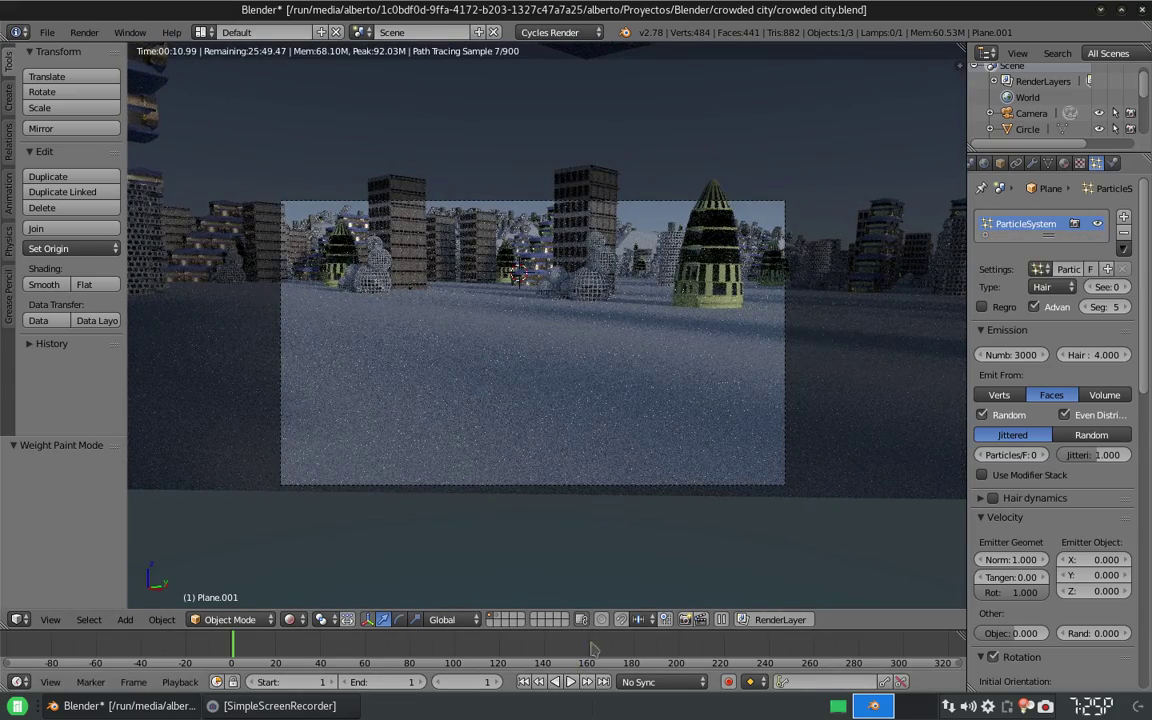
# - Switch the building distribution from Jittered to Random and raise the count to 3600
pyautogui.click(1085, 437)
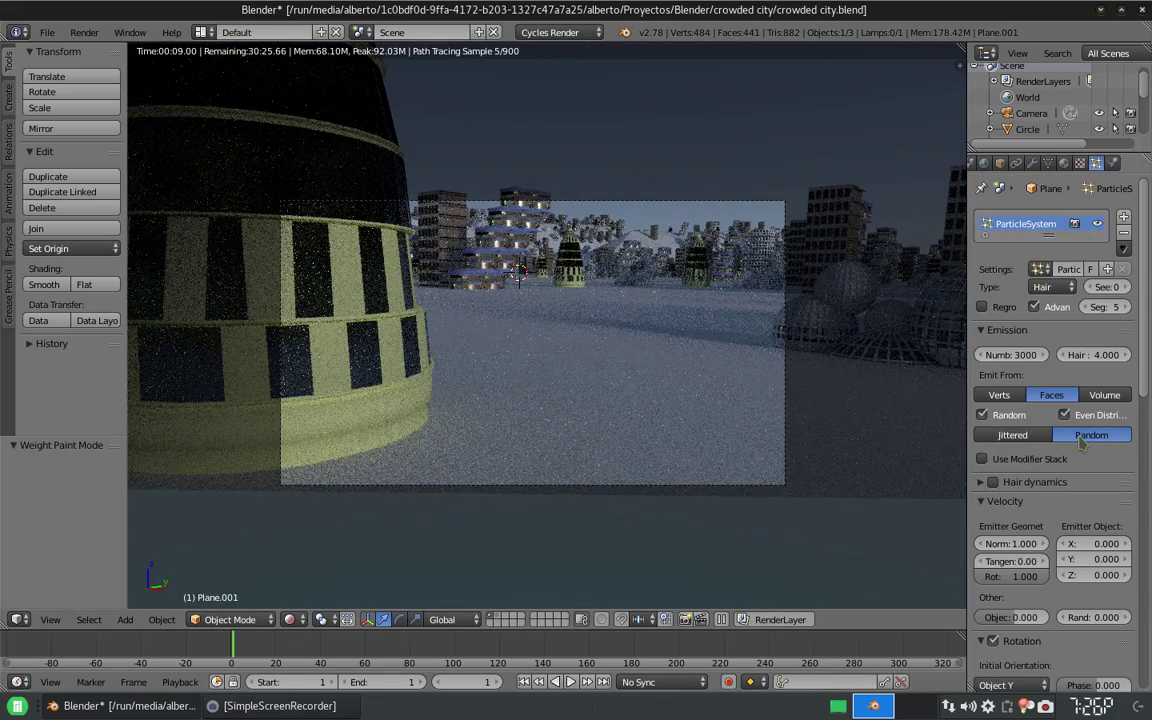
pyautogui.write('4000')
pyautogui.press('Return')
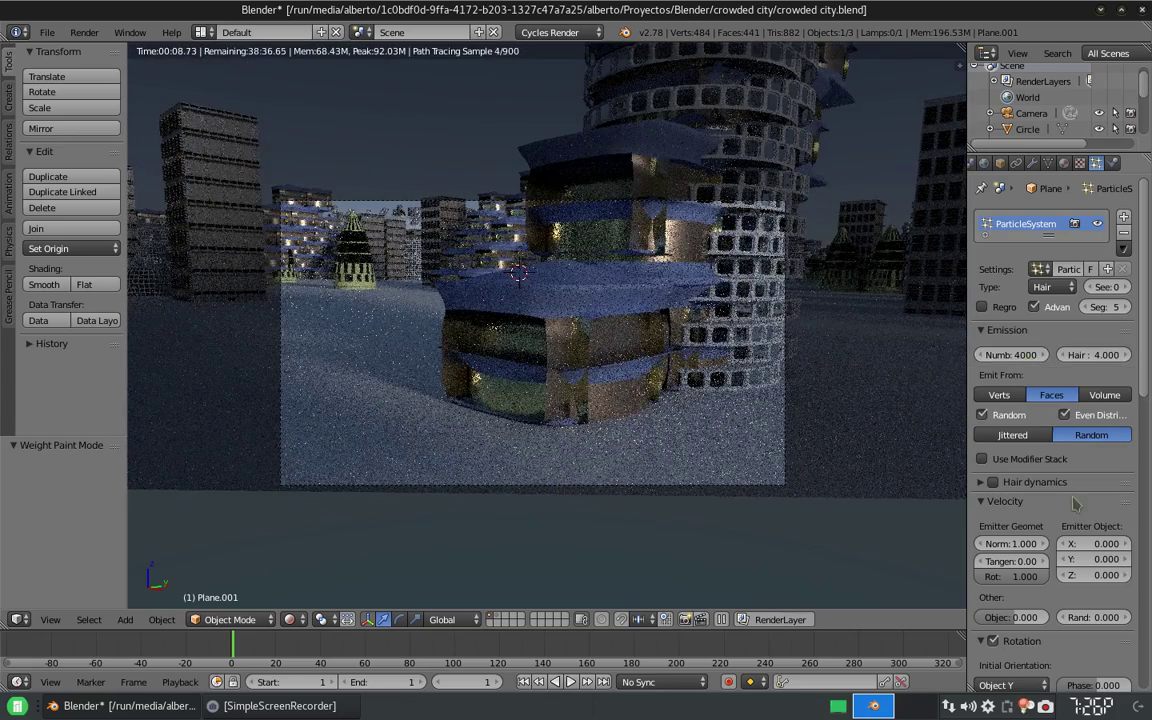
pyautogui.write('3500')
pyautogui.press('Return')
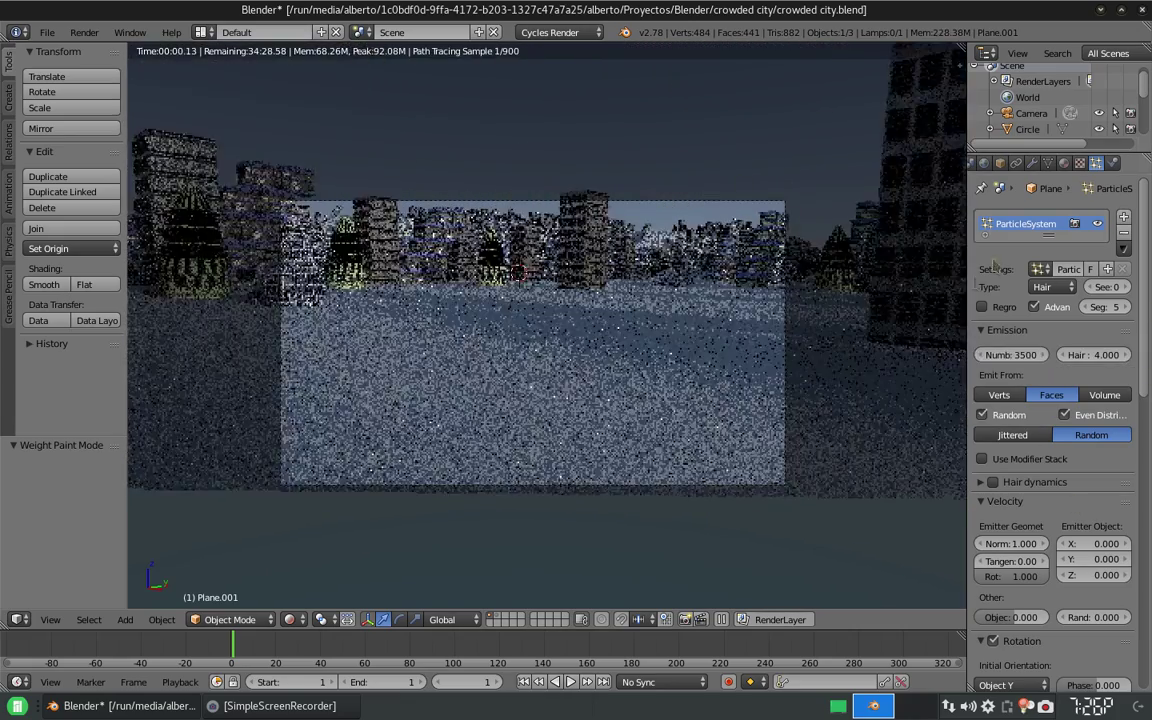
pyautogui.doubleClick(1025, 355)
pyautogui.write('3600')
pyautogui.press('Return')
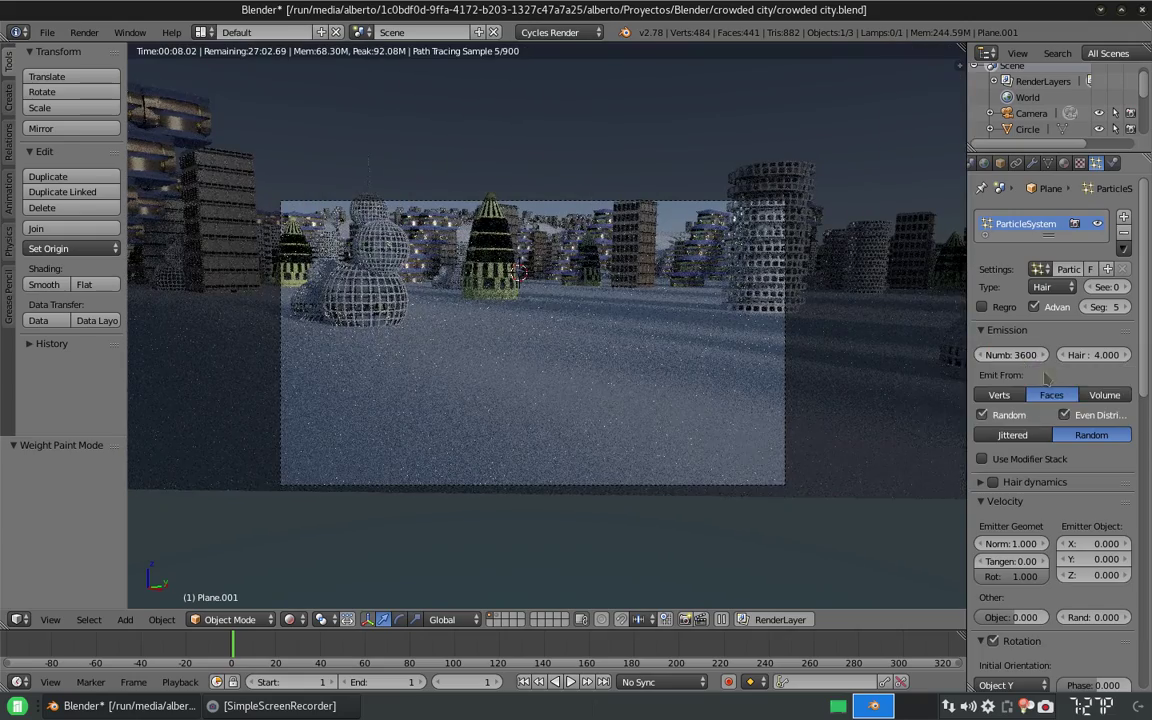
# - Reframe the shot by moving the camera along local Z, tilting and repositioning it, then return to Solid shading
pyautogui.click(1031, 113)
pyautogui.press('g')
pyautogui.press('z')
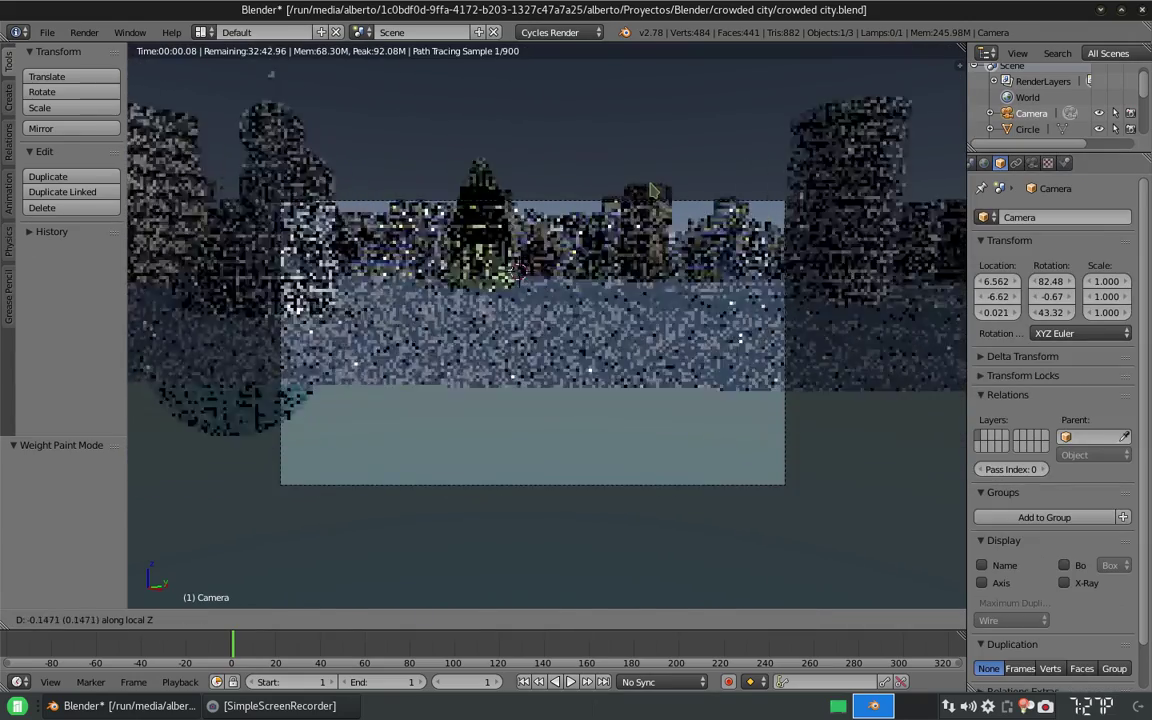
pyautogui.click(632, 248)
pyautogui.press('r')
pyautogui.press('r')
pyautogui.click(630, 262)
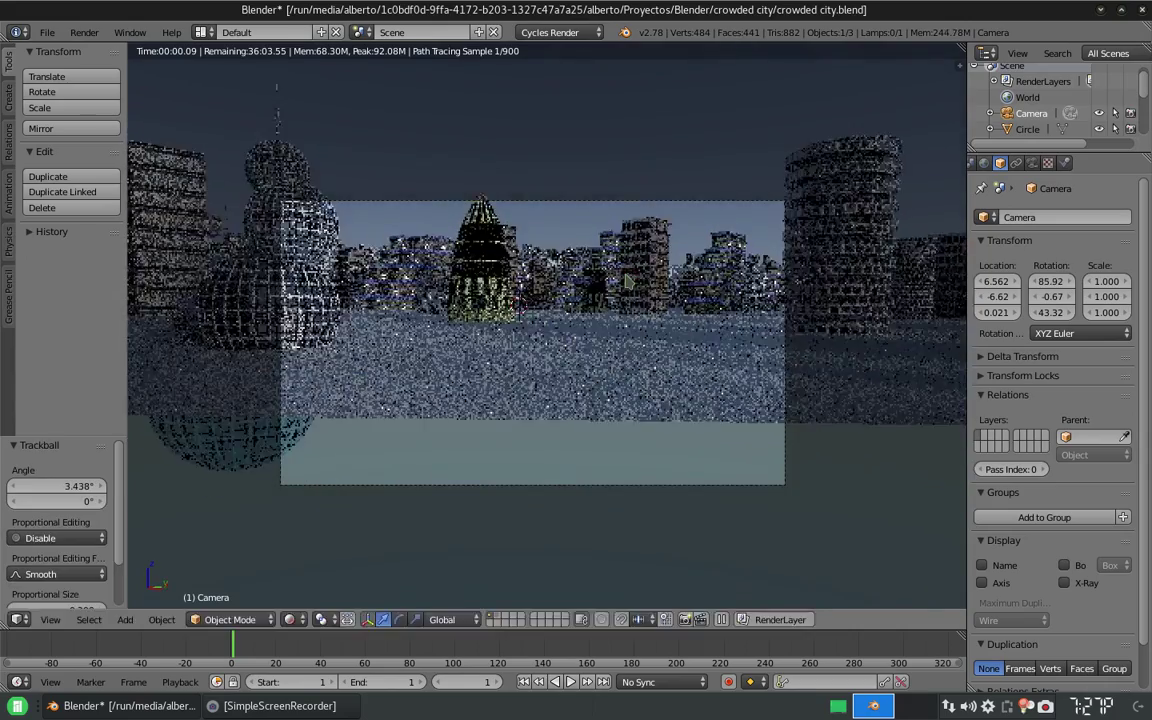
pyautogui.press('g')
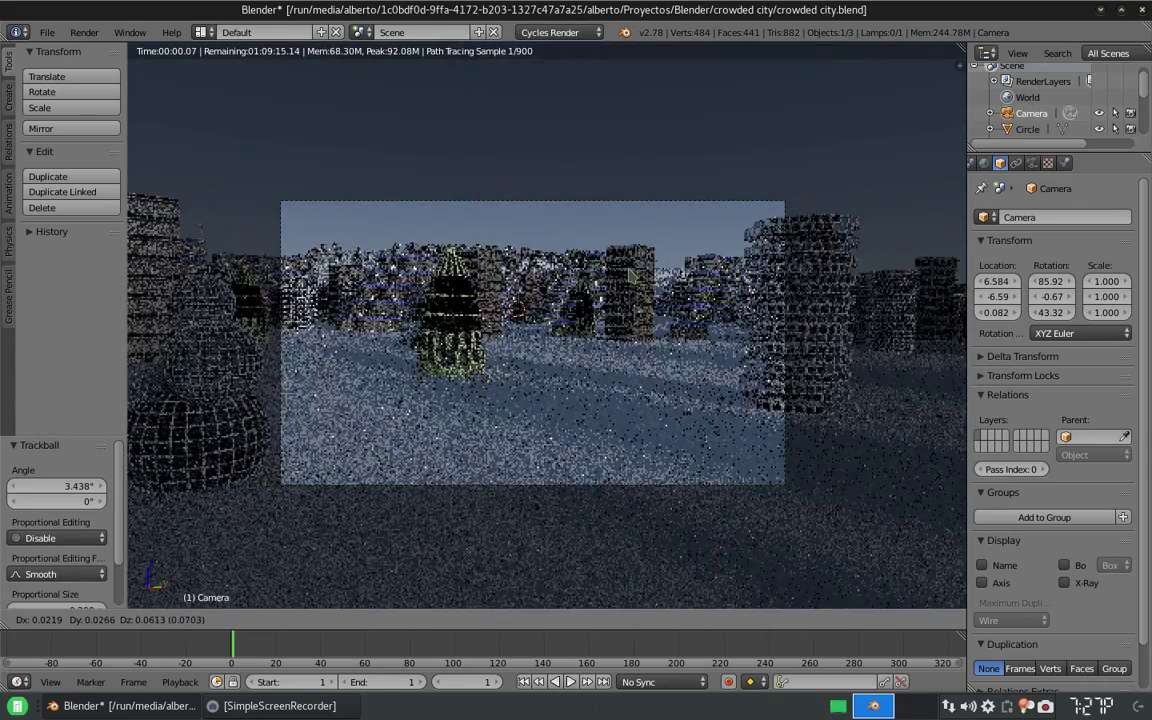
pyautogui.click(522, 347)
pyautogui.click(307, 566)
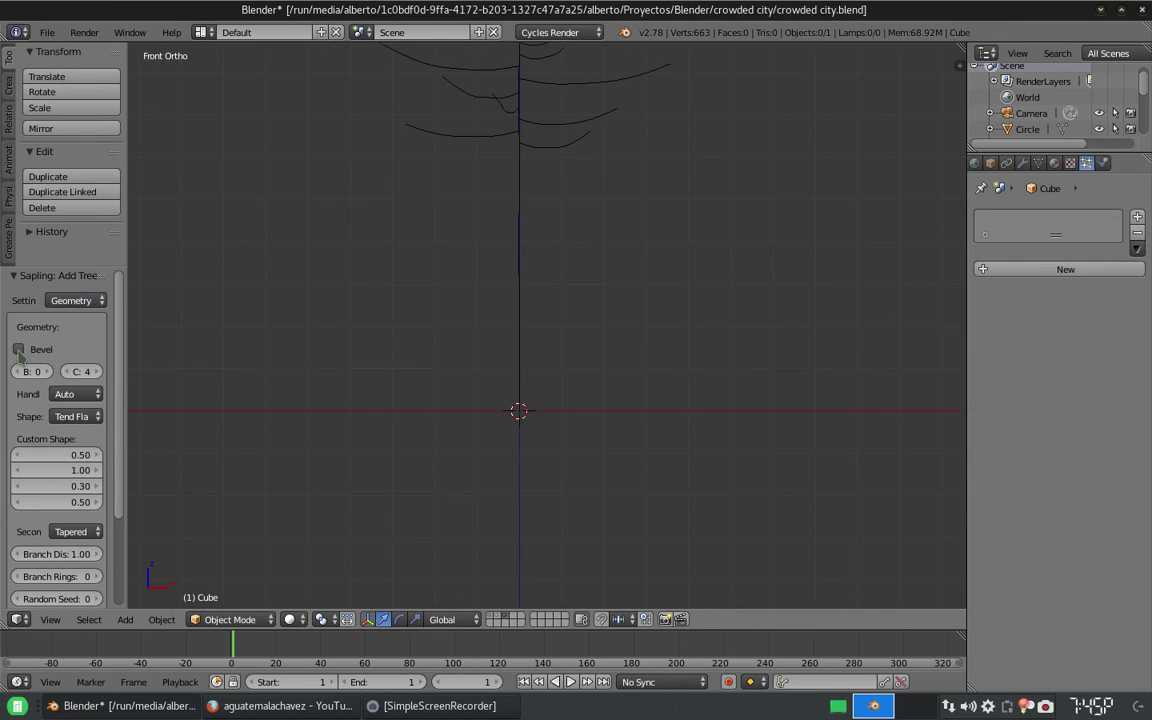
# - Enable Bevel and Show Leaves on the Sapling tree, then rotate it -90° around Y
pyautogui.click(19, 350)
pyautogui.moveTo(125, 420); pyautogui.dragTo(266, 470)
pyautogui.scroll(-3, 205, 533)
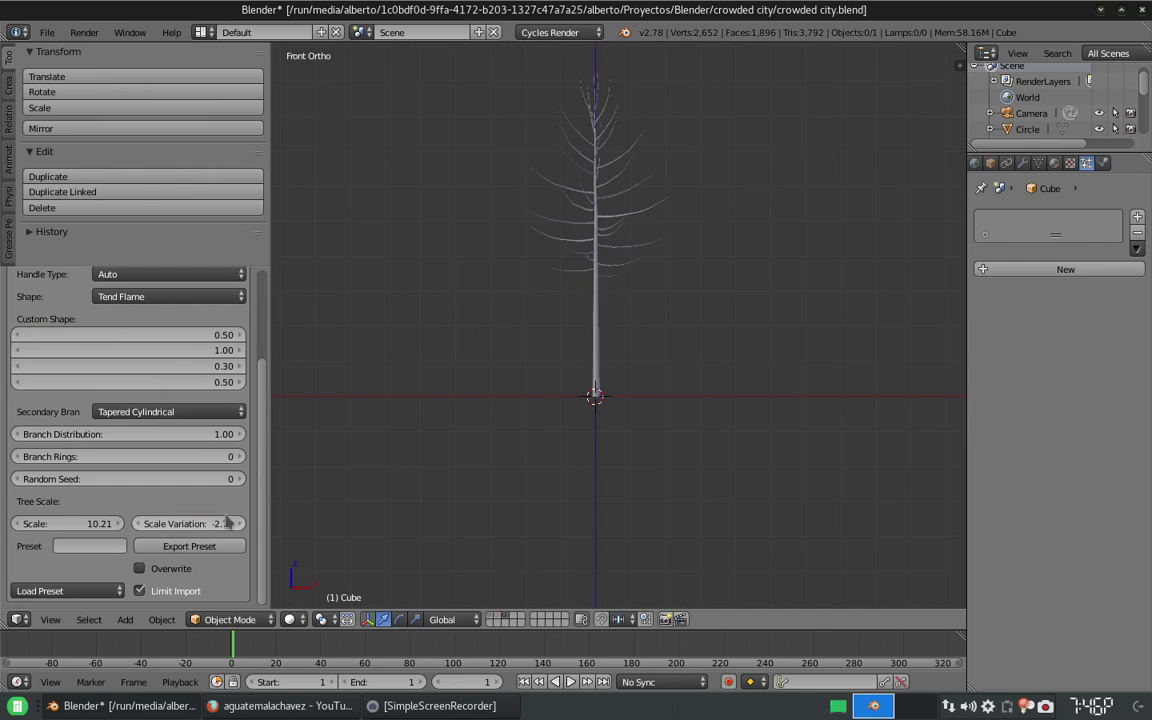
pyautogui.scroll(5, 228, 523)
pyautogui.click(165, 298)
pyautogui.click(160, 242)
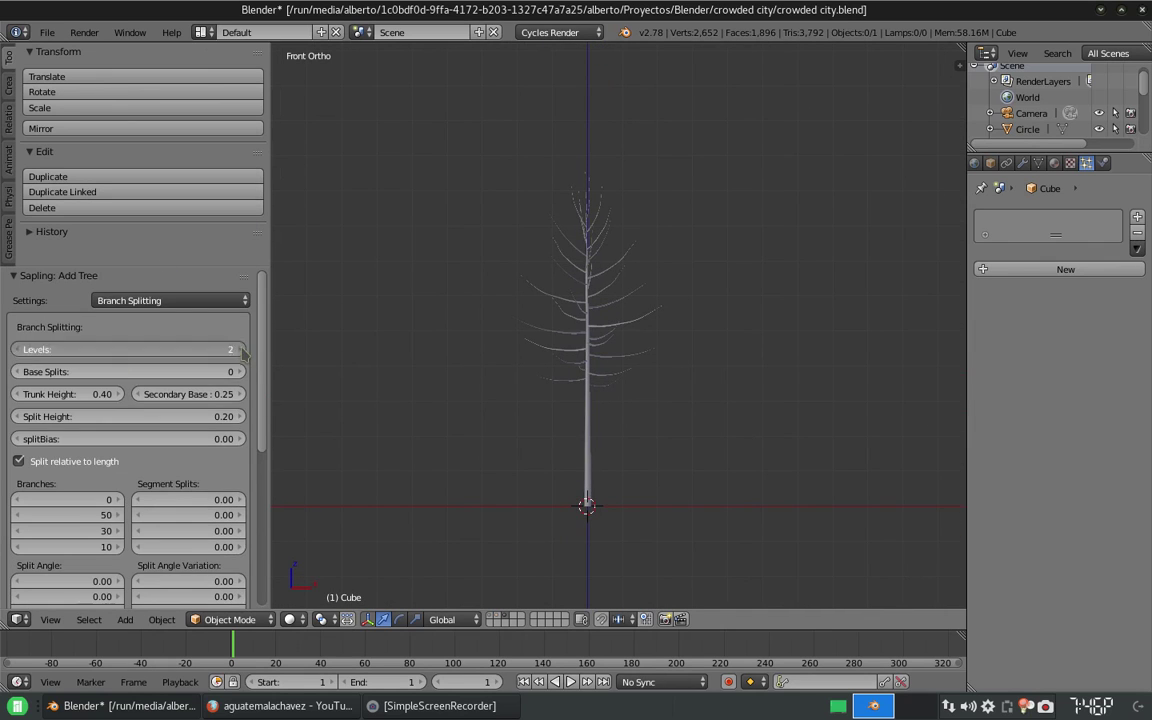
pyautogui.click(170, 300)
pyautogui.click(140, 192)
pyautogui.click(53, 350)
pyautogui.write('a')
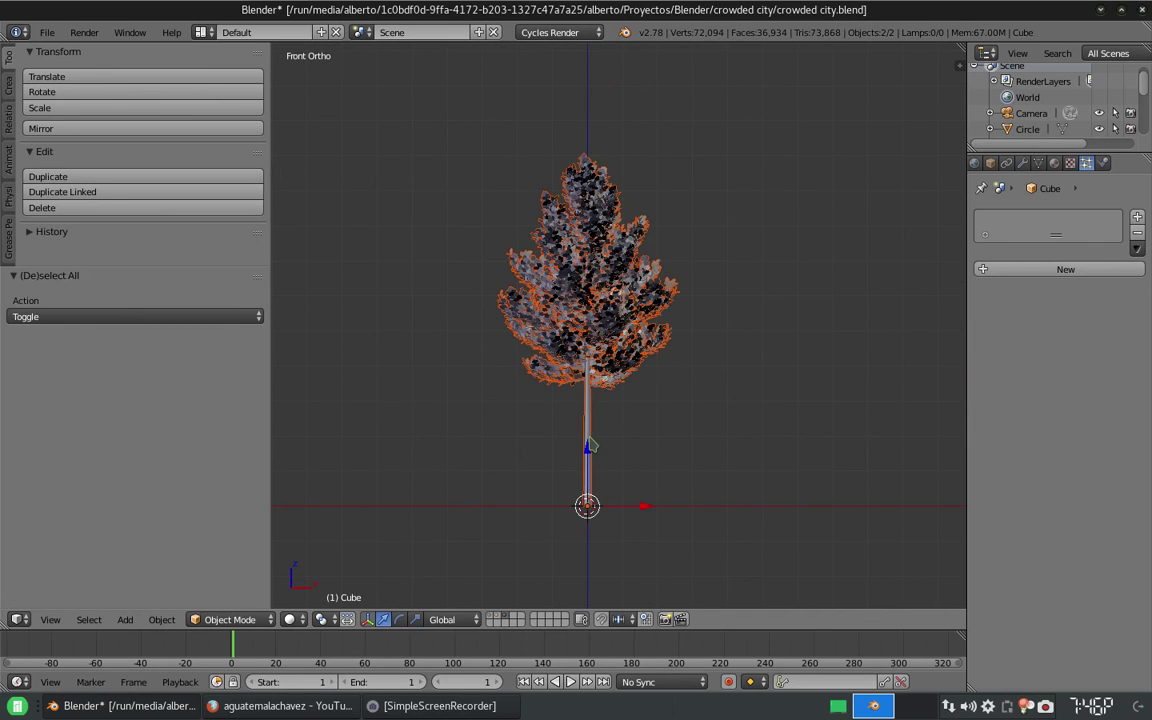
pyautogui.write('ry-90')
pyautogui.press('Return')
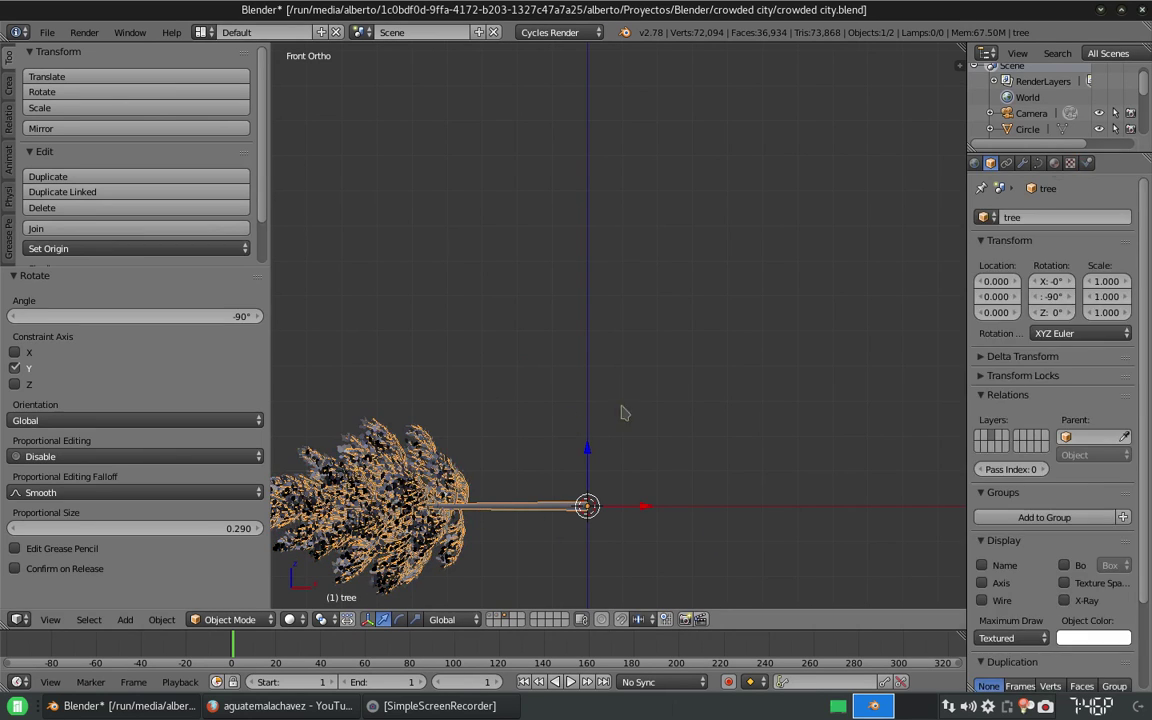
# - Add a new green material for the leaves, then select the tree trunk
pyautogui.click(1065, 269)
pyautogui.click(1053, 402)
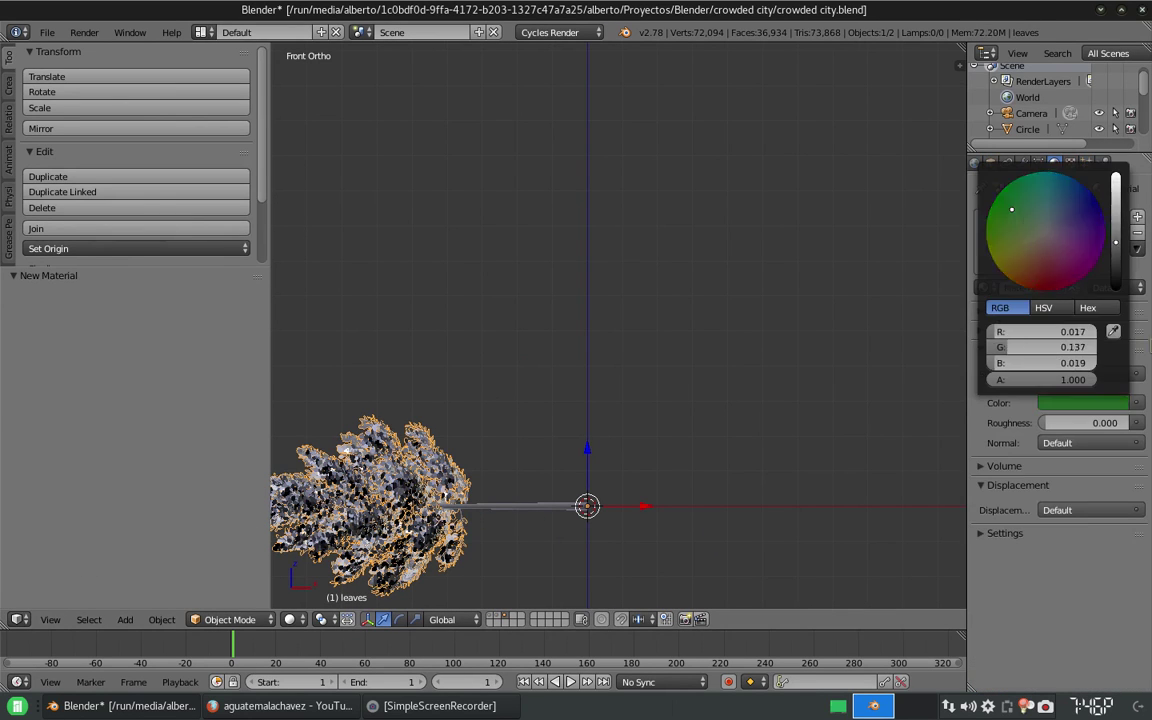
pyautogui.click(1053, 402)
pyautogui.rightClick(450, 505)
pyautogui.press('a')
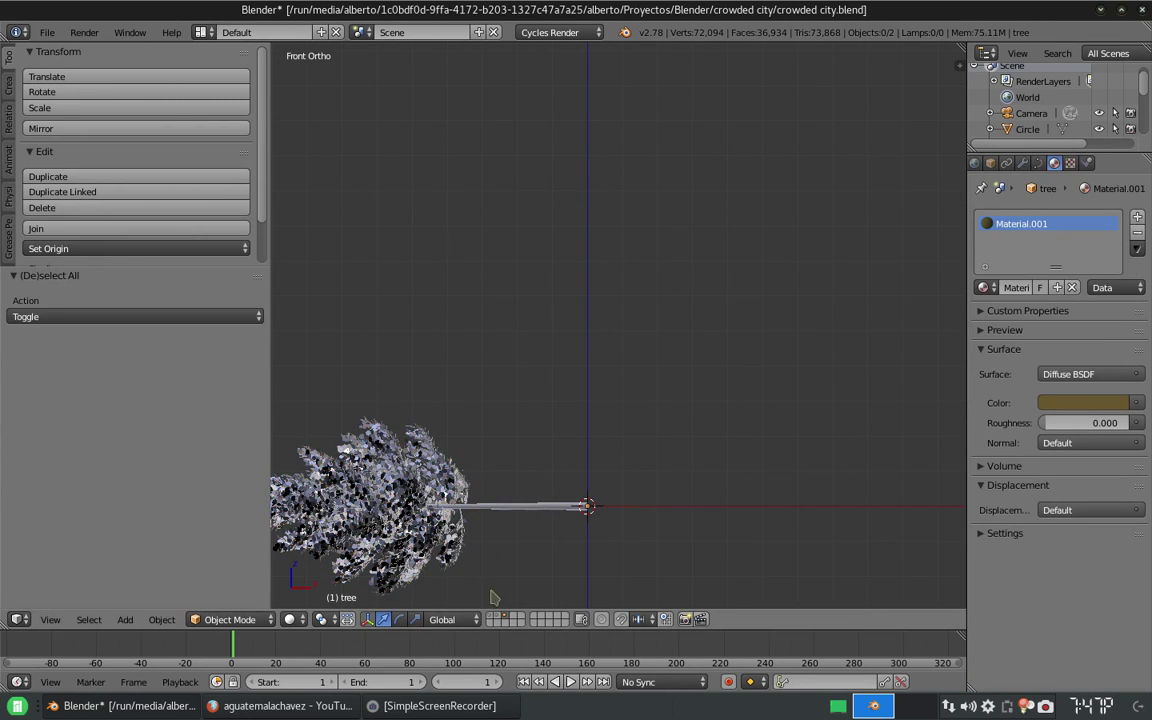
pyautogui.scroll(7, 640, 470)
pyautogui.scroll(4, 660, 340)
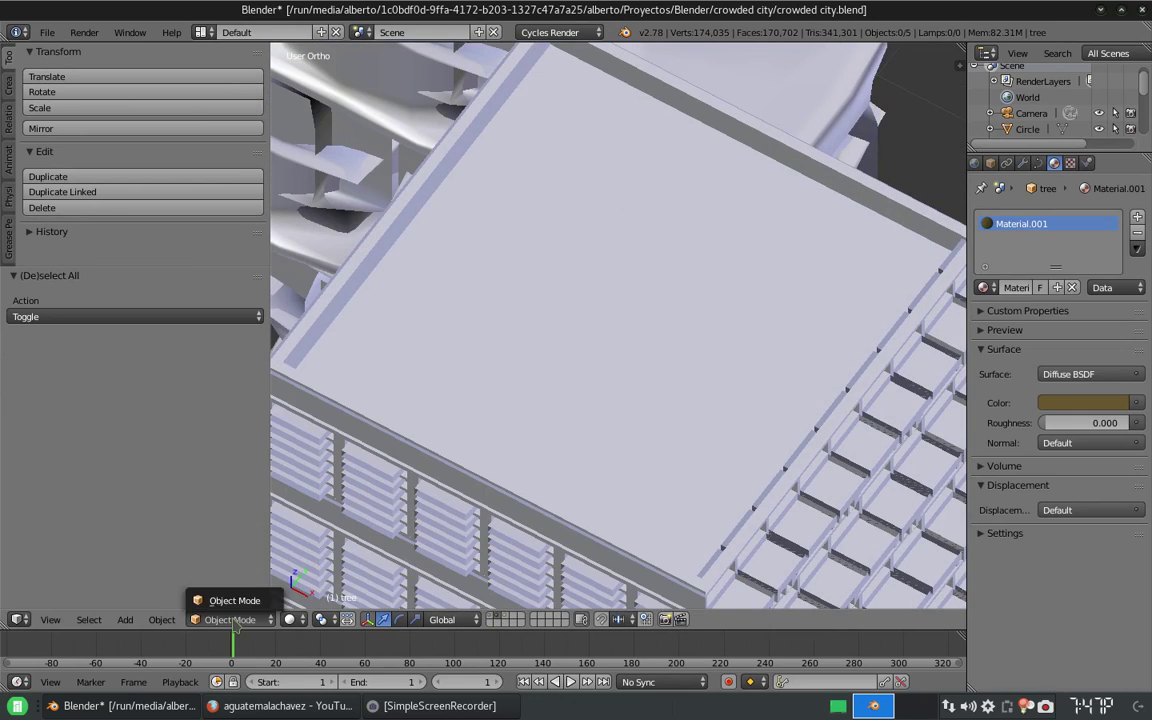
# - Select the tower and weight-paint its rooftop, including the roof's left side
pyautogui.rightClick(494, 301)
pyautogui.hotkey('ctrl', 'Tab')
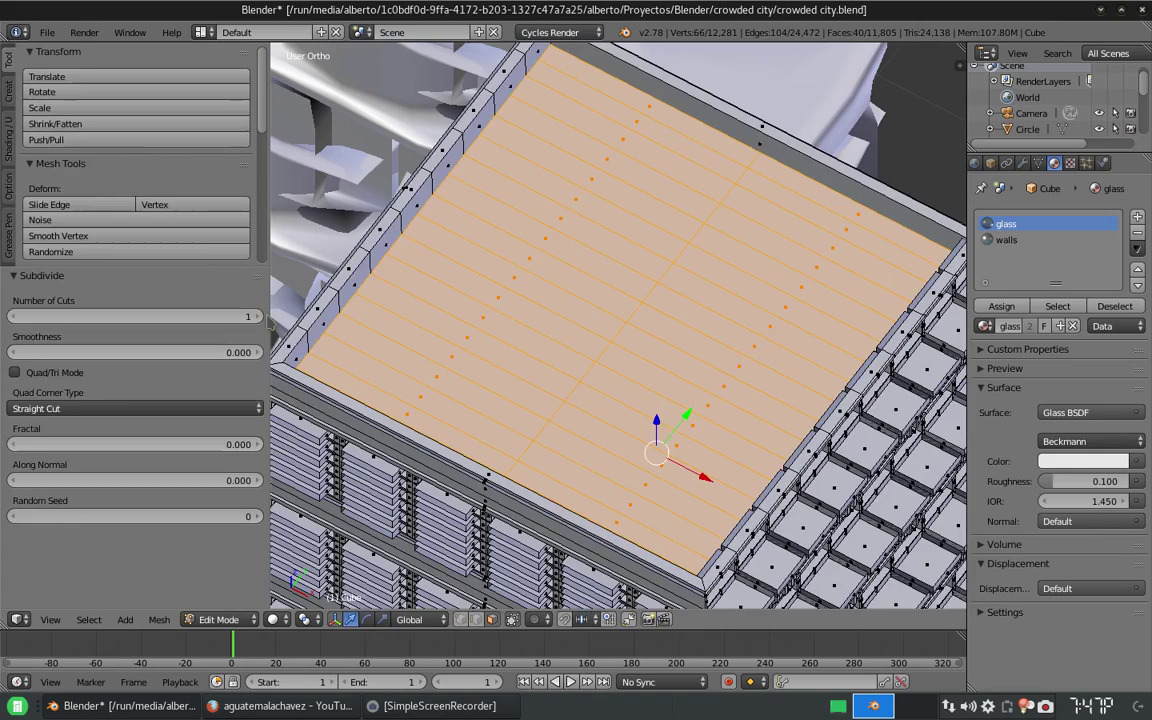
pyautogui.moveTo(427, 317)
pyautogui.mouseDown()
pyautogui.moveTo(590, 232)
pyautogui.moveTo(848, 231)
pyautogui.moveTo(607, 176)
pyautogui.mouseUp()
pyautogui.moveTo(561, 95); pyautogui.dragTo(350, 362)
pyautogui.moveTo(650, 373)
pyautogui.mouseDown(button='middle')
pyautogui.moveTo(573, 447)
pyautogui.moveTo(680, 445)
pyautogui.mouseUp(button='middle')
pyautogui.hotkey('ctrl', 'Tab')
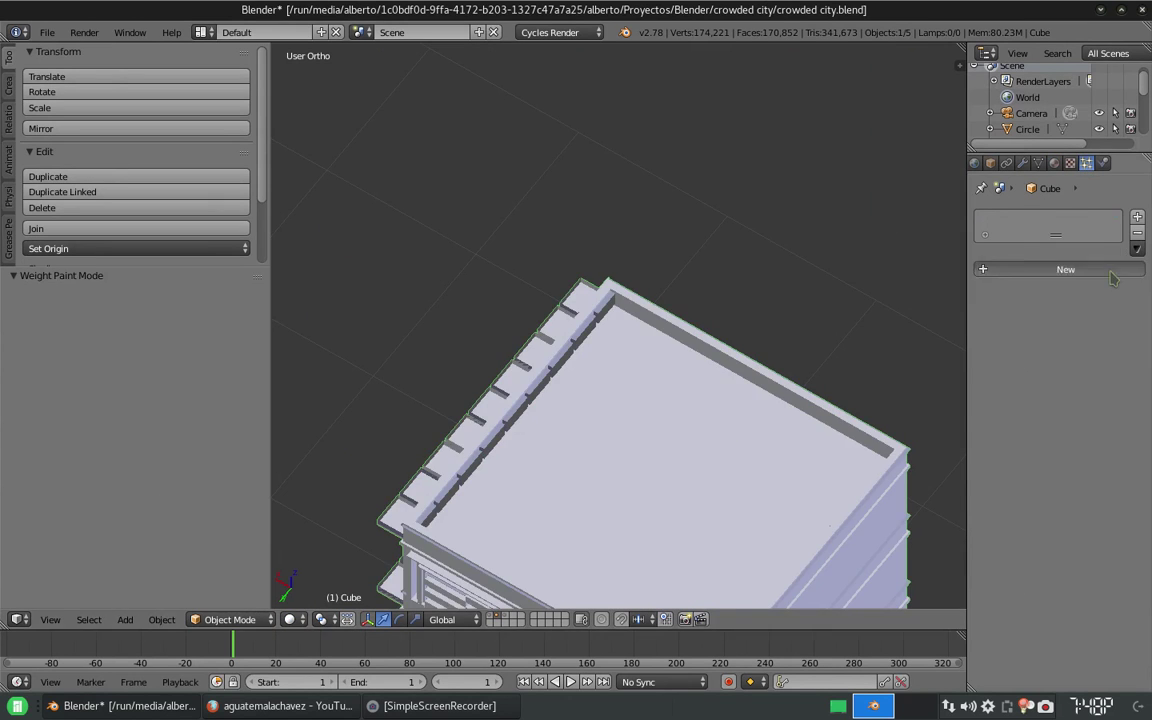
# - Add a hair particle system instancing the tree on the tower and rotate the leaves 180° on Y
pyautogui.click(1066, 269)
pyautogui.moveTo(640, 330)
pyautogui.mouseDown(button='middle')
pyautogui.moveTo(556, 264)
pyautogui.moveTo(610, 230)
pyautogui.mouseUp(button='middle')
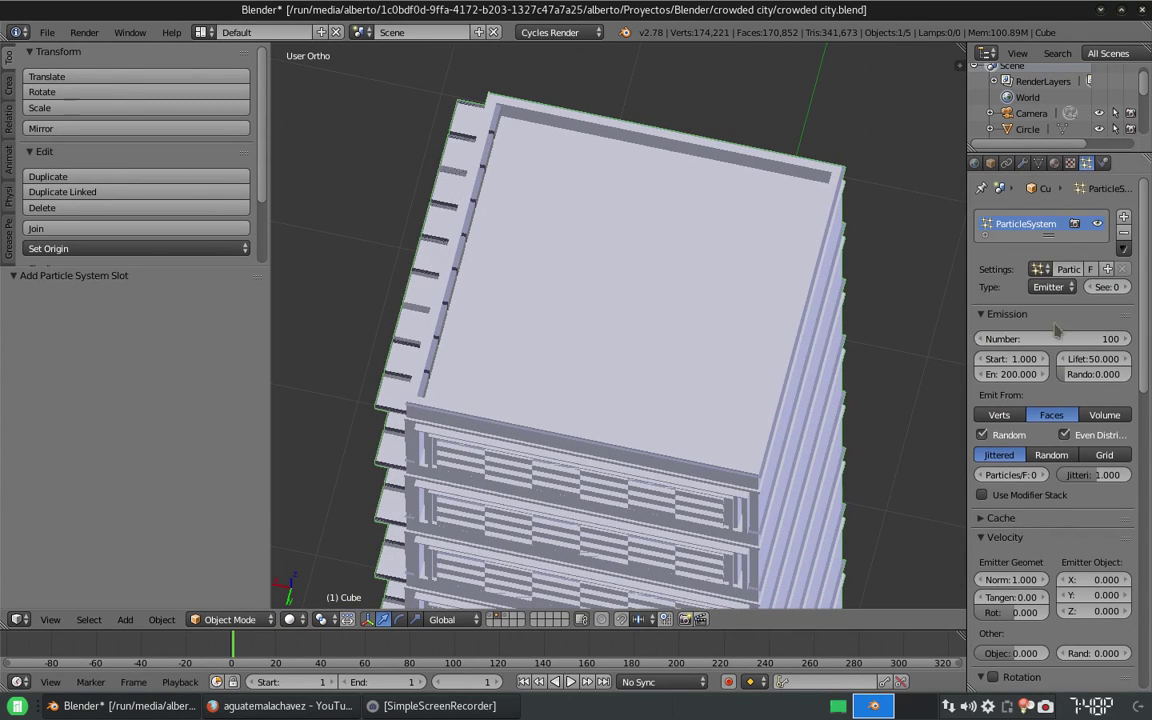
pyautogui.scroll(-8, 1050, 400)
pyautogui.scroll(-6, 1050, 400)
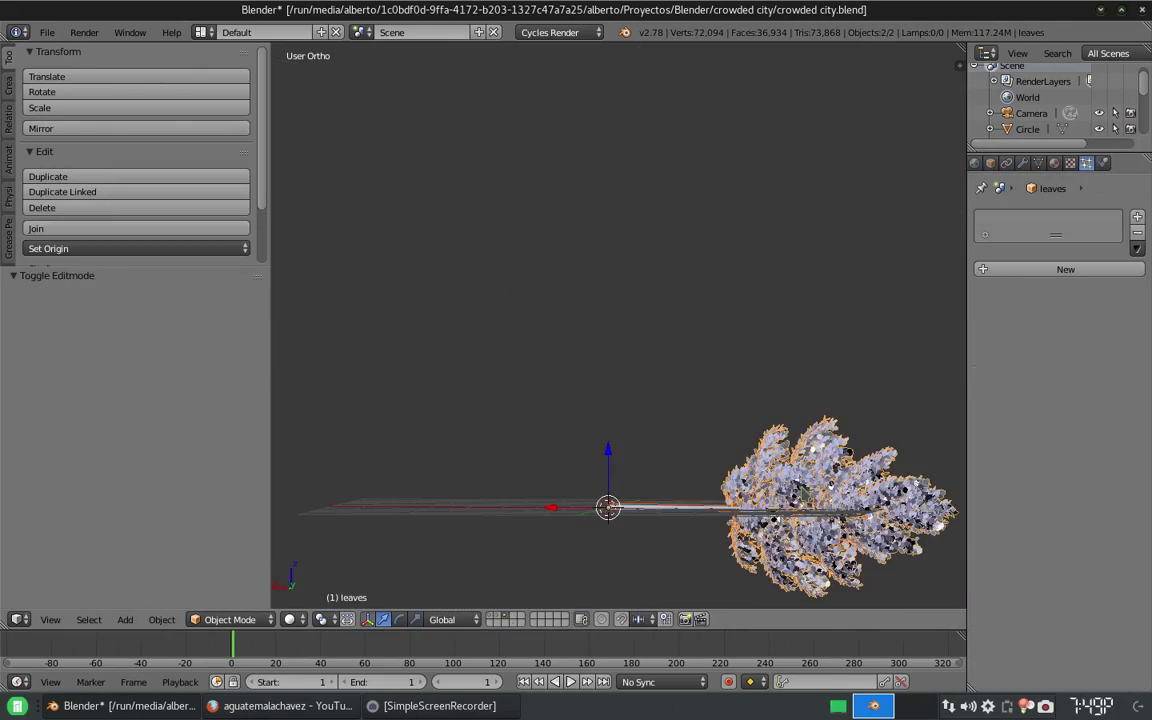
pyautogui.write('ry180')
pyautogui.press('Return')
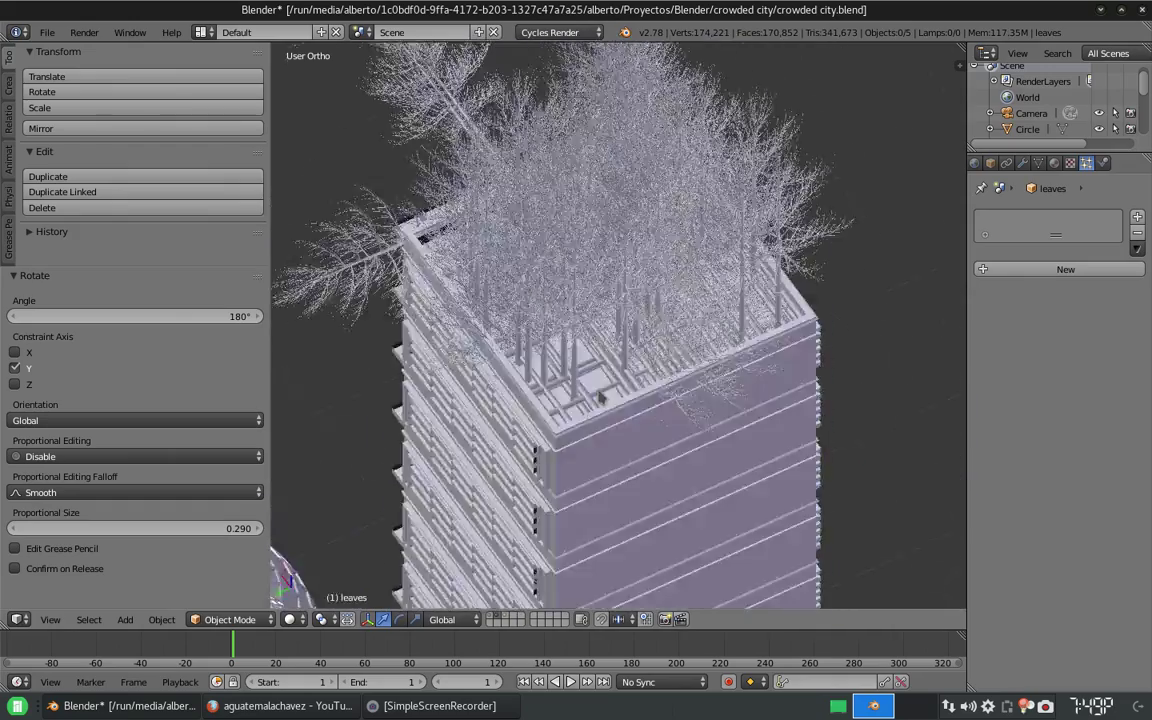
# - Shrink the scattered trees to size 0.020 and enter Weight Paint on the roof
pyautogui.scroll(-3, 985, 462)
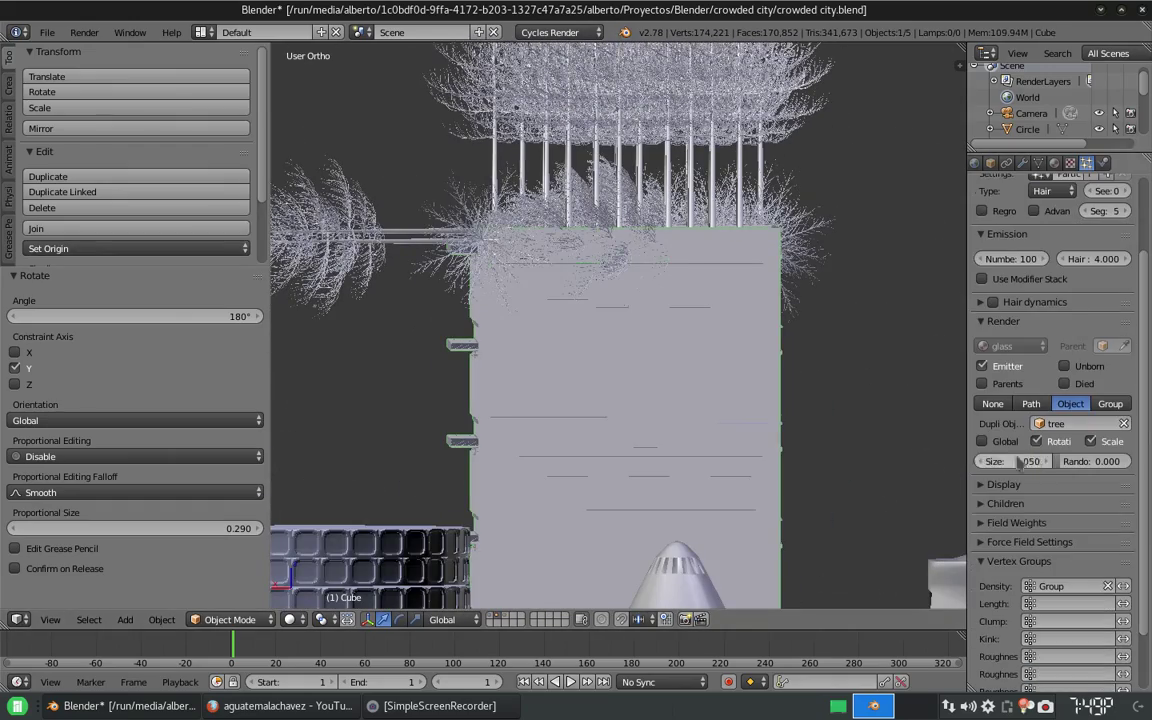
pyautogui.click(985, 462)
pyautogui.moveTo(620, 400)
pyautogui.mouseDown(button='middle')
pyautogui.moveTo(640, 330)
pyautogui.moveTo(561, 293)
pyautogui.mouseUp(button='middle')
pyautogui.scroll(1, 1050, 400)
pyautogui.scroll(3, 600, 307)
pyautogui.scroll(3, 598, 307)
pyautogui.click(230, 619)
pyautogui.click(230, 537)
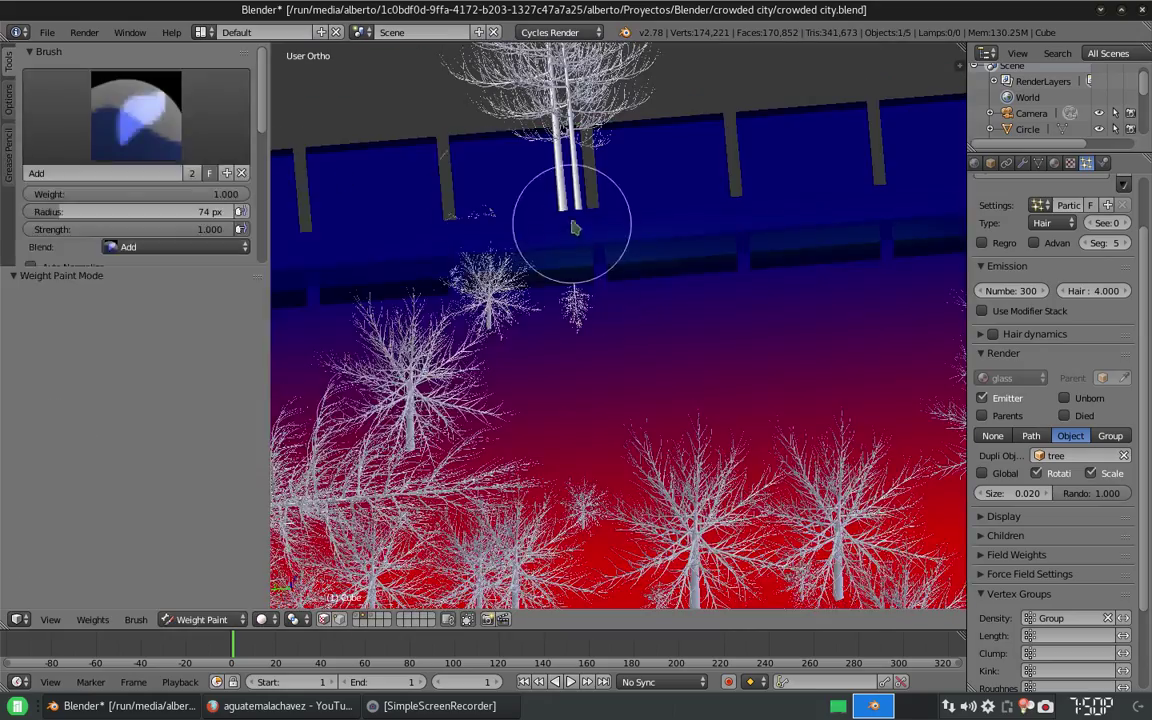
# - Set the weight brush to Subtract while orbiting around the tree-covered roof
pyautogui.press('2')
pyautogui.moveTo(781, 318); pyautogui.dragTo(861, 334, button='middle')
pyautogui.scroll(-5, 527, 373)
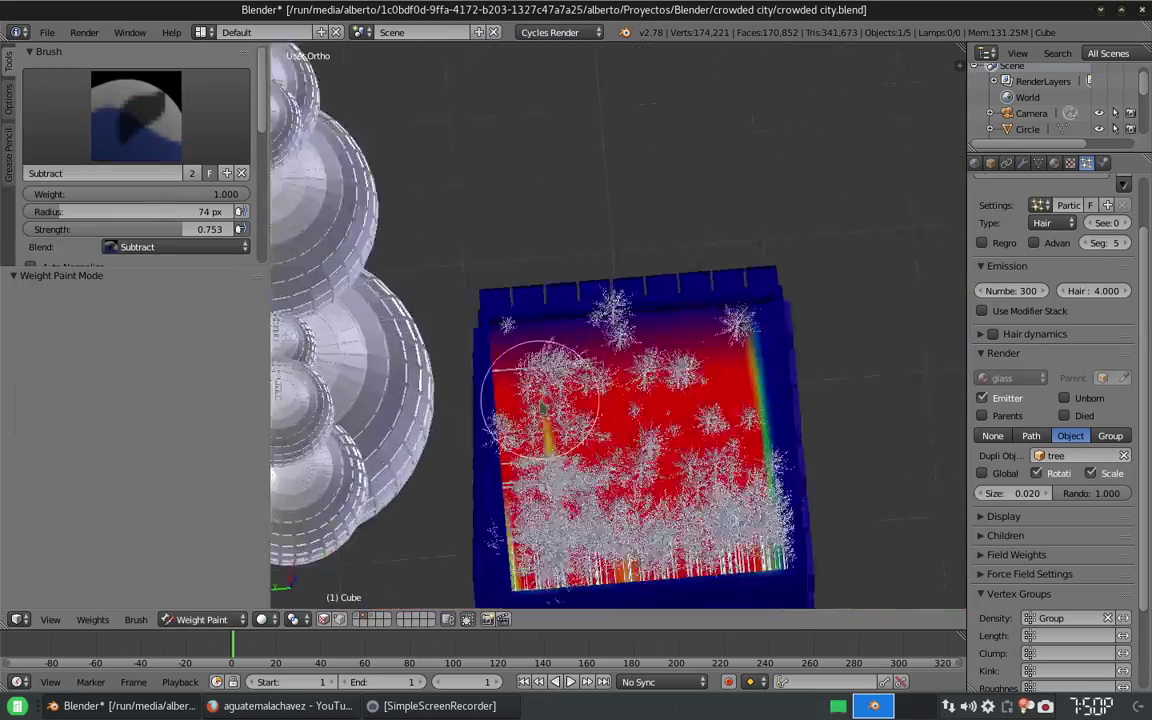
pyautogui.scroll(5, 617, 489)
pyautogui.moveTo(617, 489); pyautogui.dragTo(495, 350, button='middle')
pyautogui.moveTo(650, 345); pyautogui.dragTo(752, 507, button='middle')
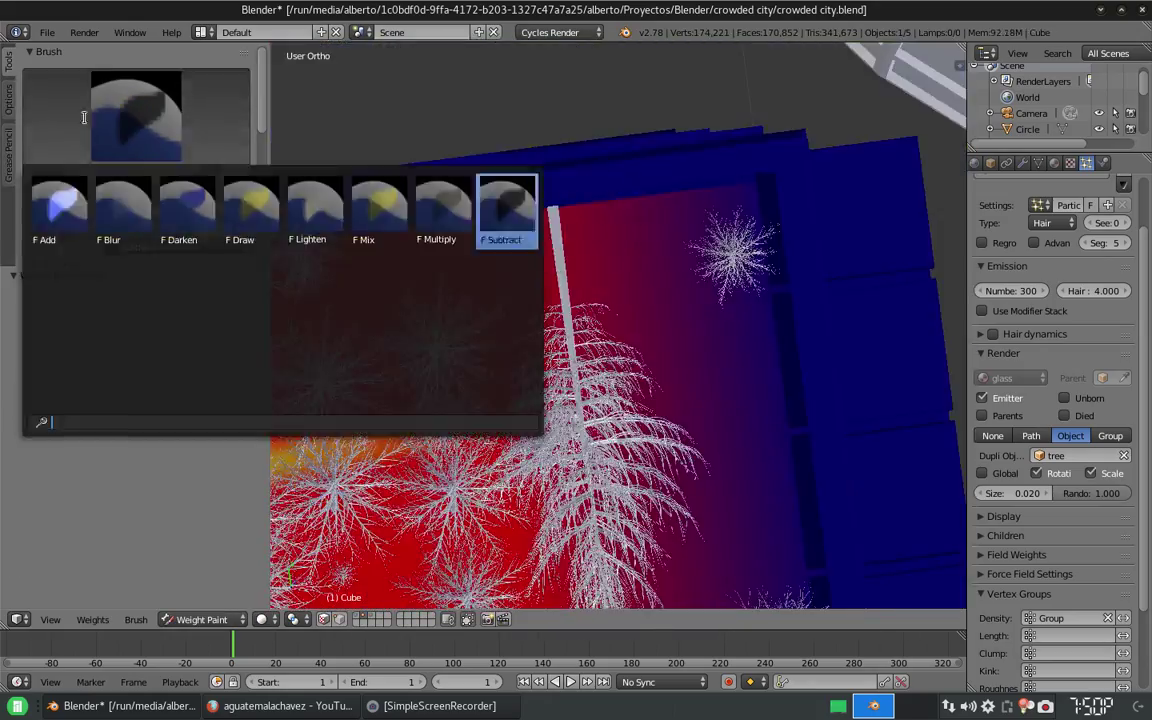
pyautogui.press('1')
pyautogui.press('2')
pyautogui.press('Tab')
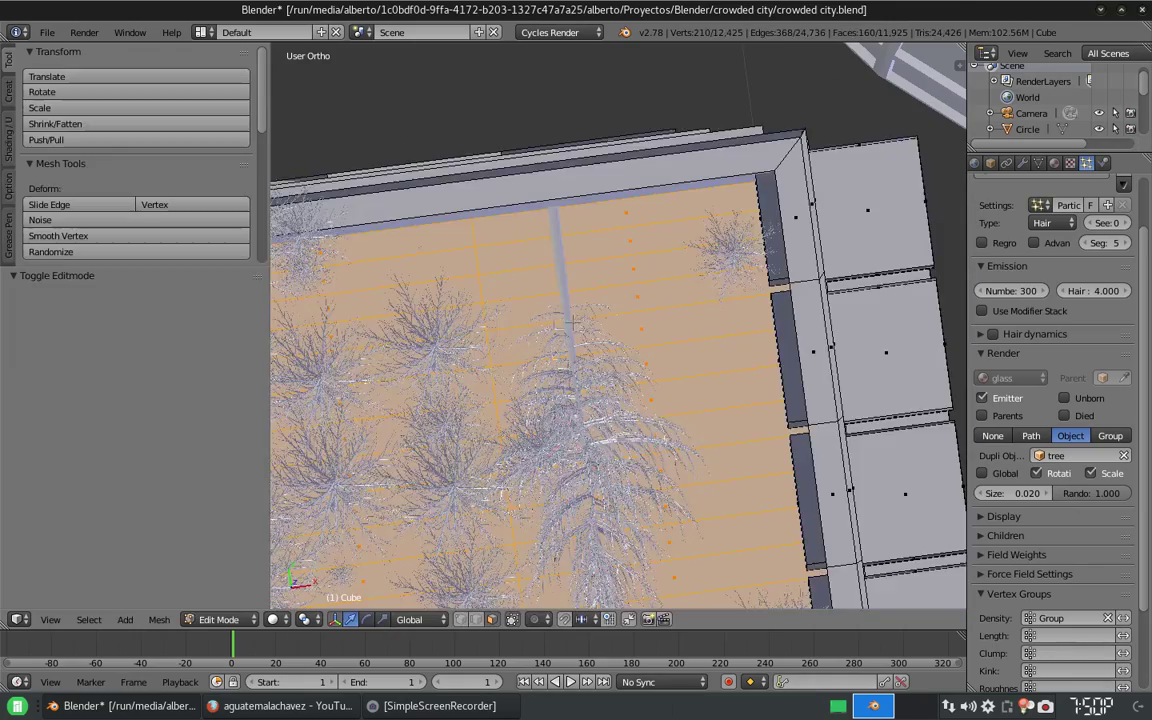
pyautogui.moveTo(514, 206); pyautogui.dragTo(453, 324, button='middle')
pyautogui.hotkey('ctrl', 'Tab')
# - Erase weight along the wall edge near the white post, using a 28 px brush radius
pyautogui.moveTo(507, 520); pyautogui.dragTo(604, 334, button='middle')
pyautogui.scroll(3, 606, 300)
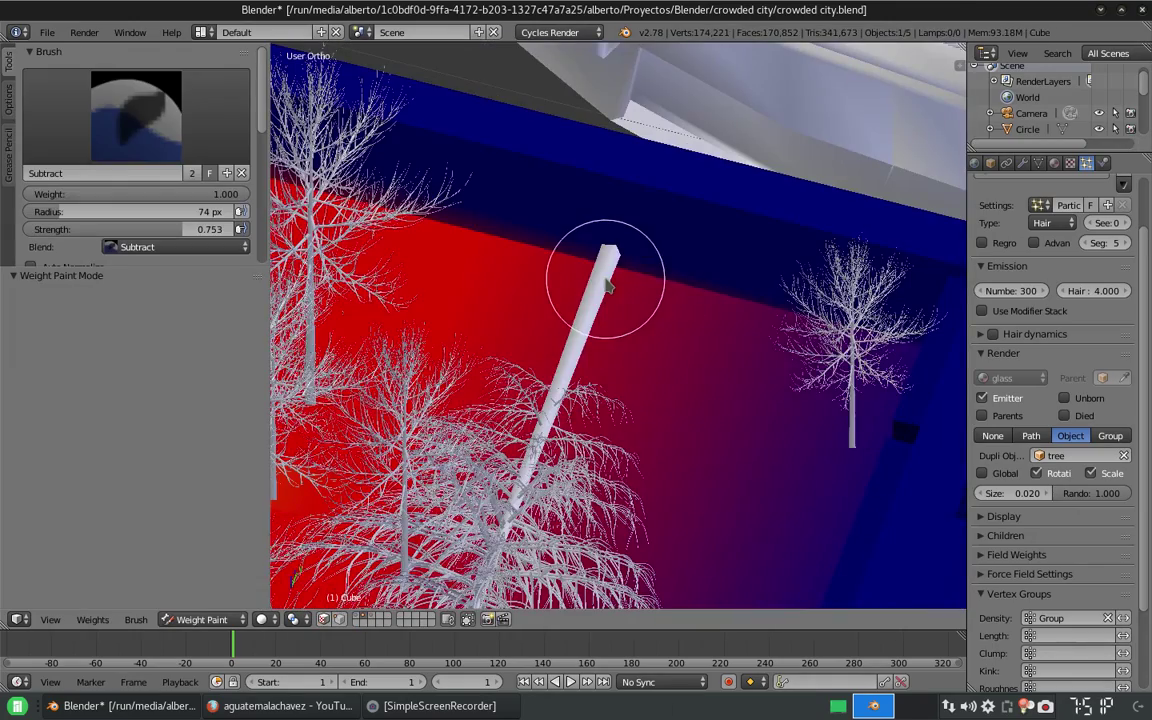
pyautogui.moveTo(624, 268)
pyautogui.mouseDown(button='middle')
pyautogui.moveTo(571, 260)
pyautogui.moveTo(594, 255)
pyautogui.moveTo(764, 314)
pyautogui.moveTo(744, 310)
pyautogui.moveTo(715, 257)
pyautogui.mouseUp(button='middle')
pyautogui.scroll(3, 417, 437)
pyautogui.moveTo(417, 437); pyautogui.dragTo(600, 560, button='middle')
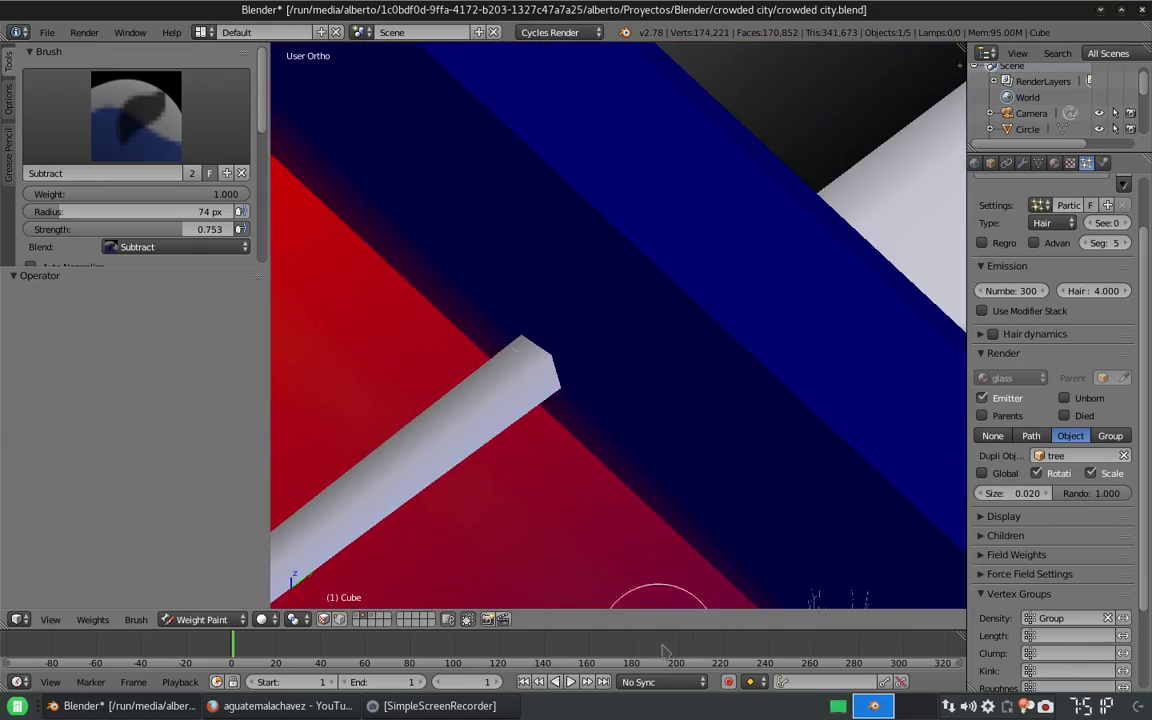
pyautogui.scroll(-2, 552, 352)
pyautogui.moveTo(552, 352)
pyautogui.mouseDown(button='middle')
pyautogui.moveTo(368, 180)
pyautogui.moveTo(496, 262)
pyautogui.moveTo(644, 403)
pyautogui.moveTo(563, 457)
pyautogui.moveTo(1142, 227)
pyautogui.mouseUp(button='middle')
pyautogui.scroll(3, 1140, 228)
pyautogui.moveTo(720, 386); pyautogui.dragTo(651, 357, button='middle')
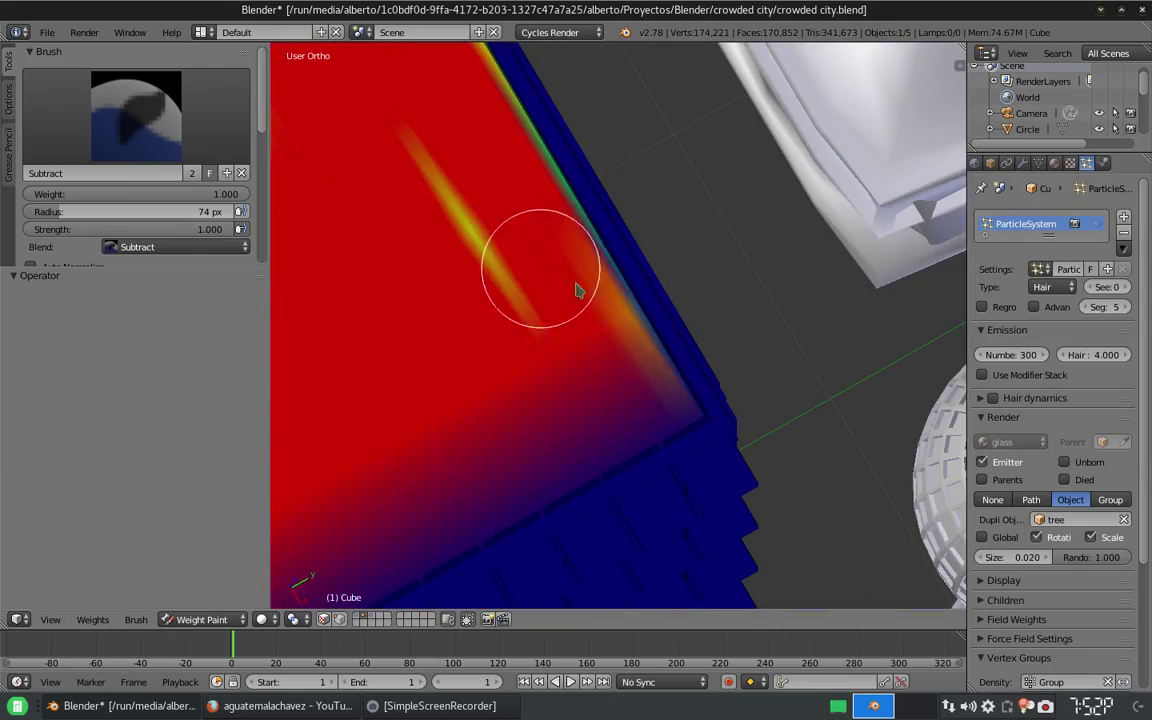
pyautogui.moveTo(577, 290)
pyautogui.mouseDown()
pyautogui.moveTo(647, 328)
pyautogui.moveTo(635, 330)
pyautogui.mouseUp()
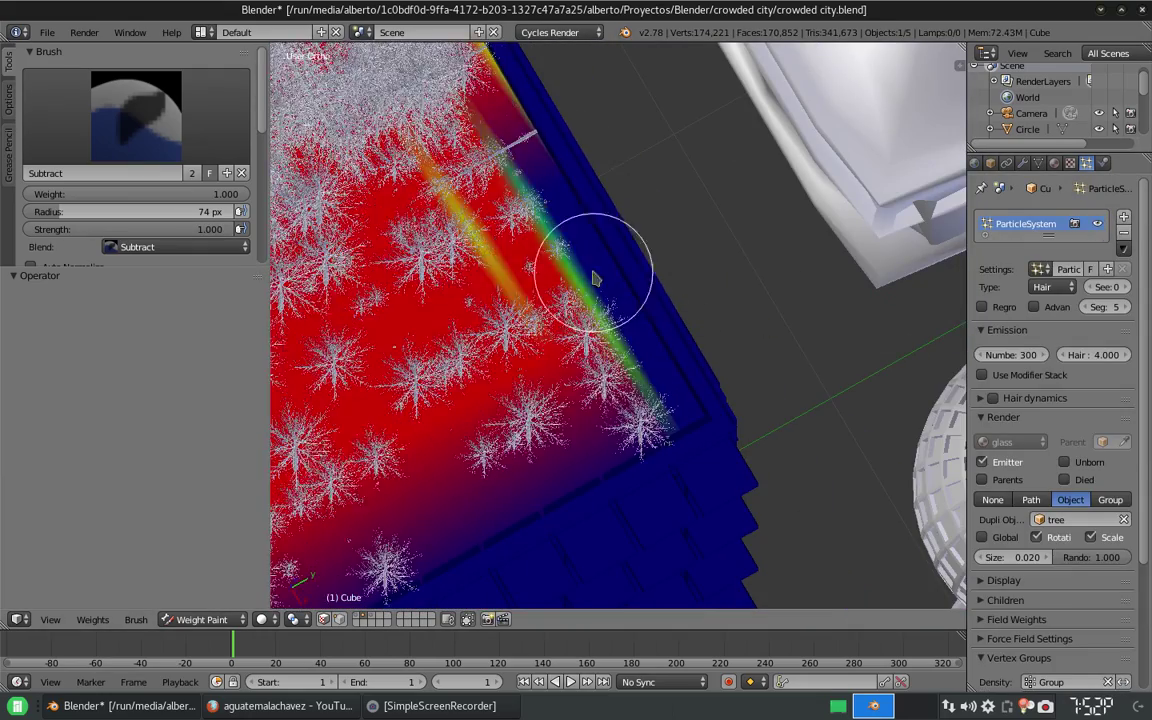
pyautogui.scroll(-6, 541, 230)
pyautogui.click(477, 453)
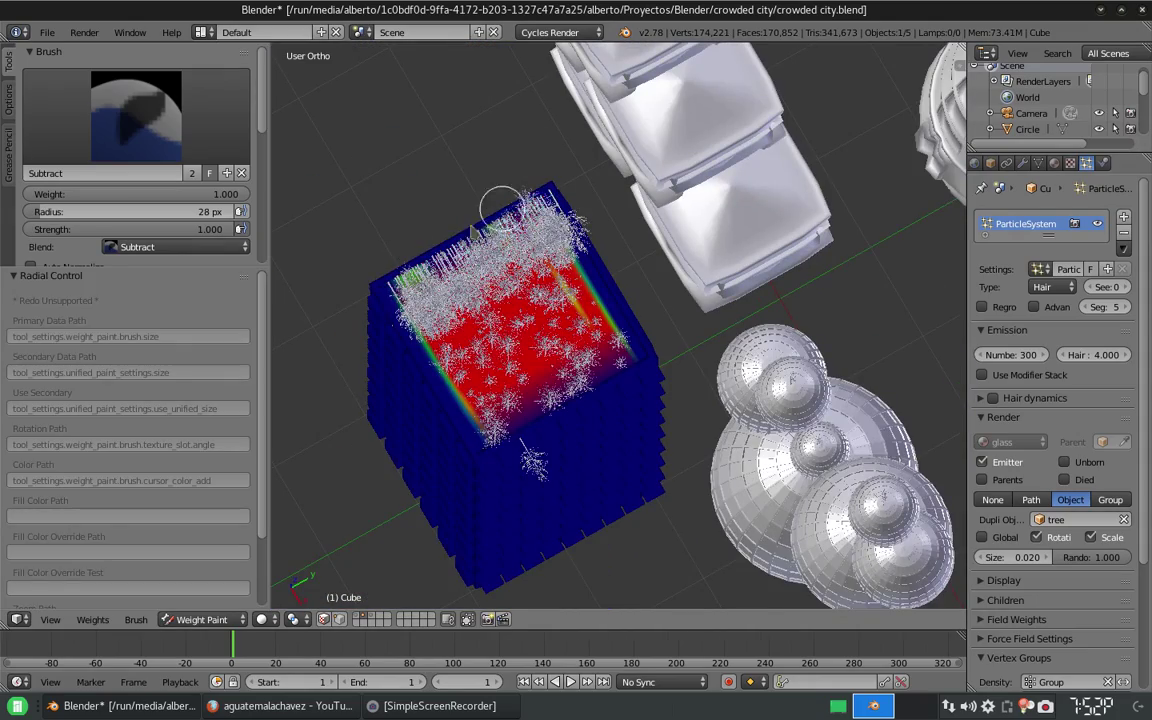
# - Back in Object Mode, set the tree hair length to 3 and the particle count to 500
pyautogui.moveTo(477, 385); pyautogui.dragTo(687, 244, button='middle')
pyautogui.scroll(3, 808, 296)
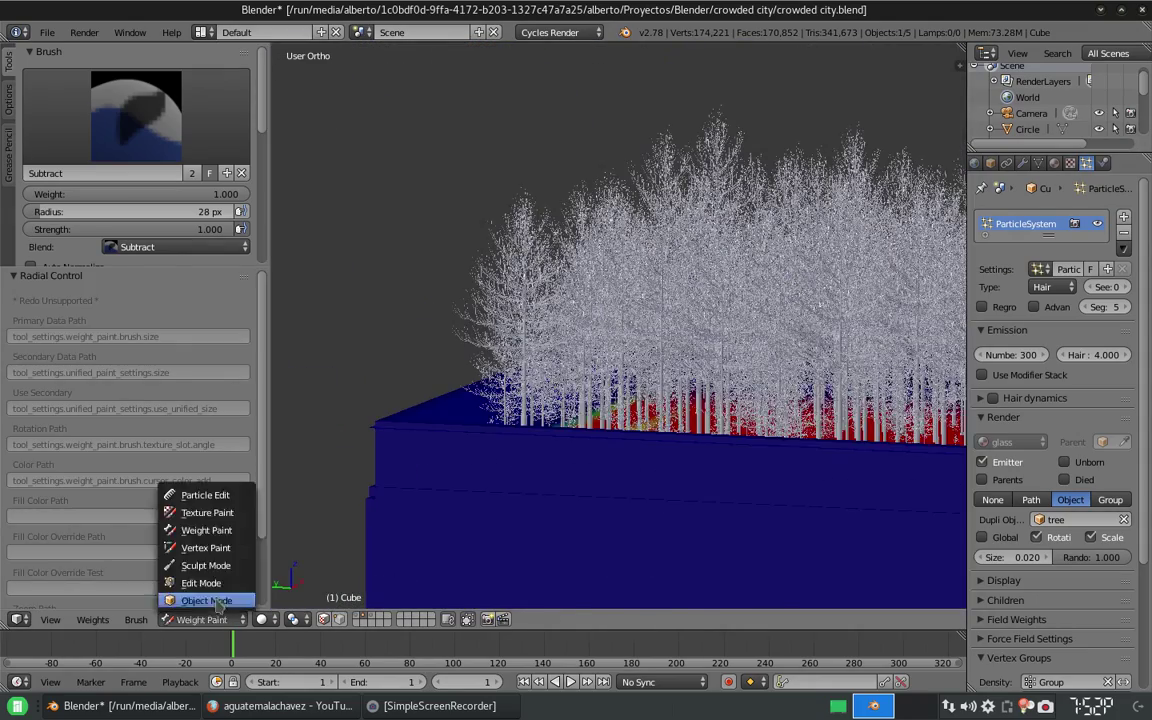
pyautogui.click(218, 601)
pyautogui.write('3')
pyautogui.press('Return')
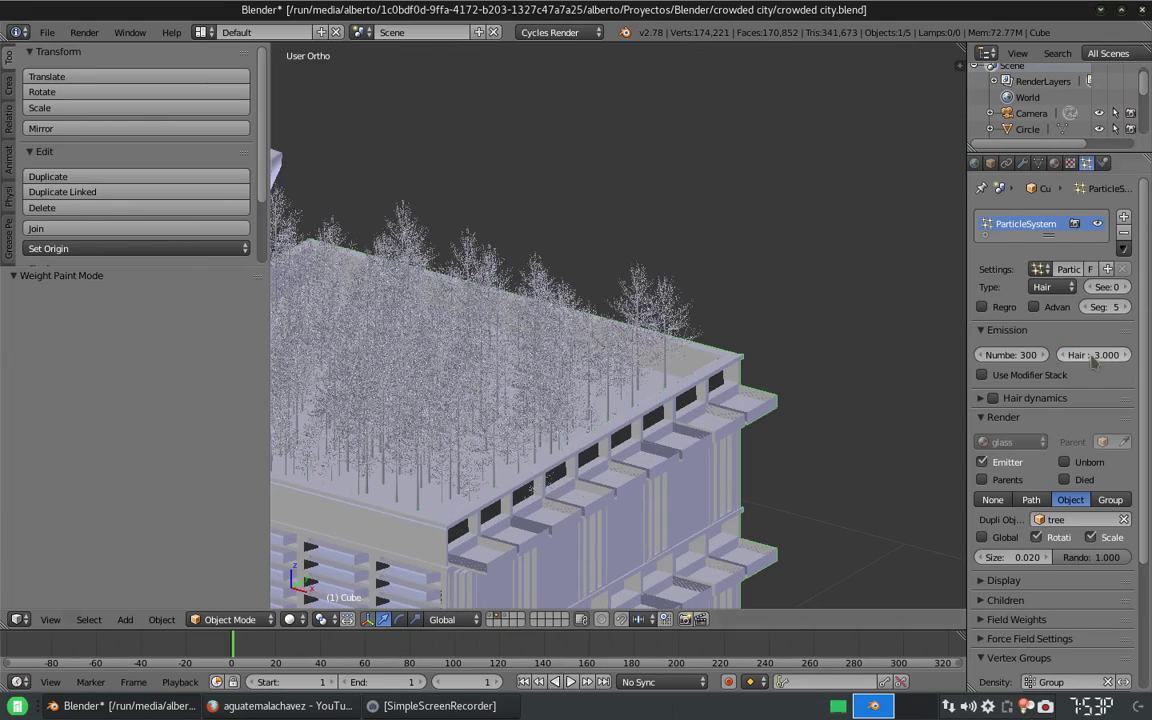
pyautogui.write('500')
pyautogui.press('Return')
pyautogui.moveTo(600, 300)
pyautogui.mouseDown(button='middle')
pyautogui.moveTo(553, 343)
pyautogui.moveTo(617, 347)
pyautogui.mouseUp(button='middle')
pyautogui.scroll(-3, 553, 343)
pyautogui.scroll(3, 573, 355)
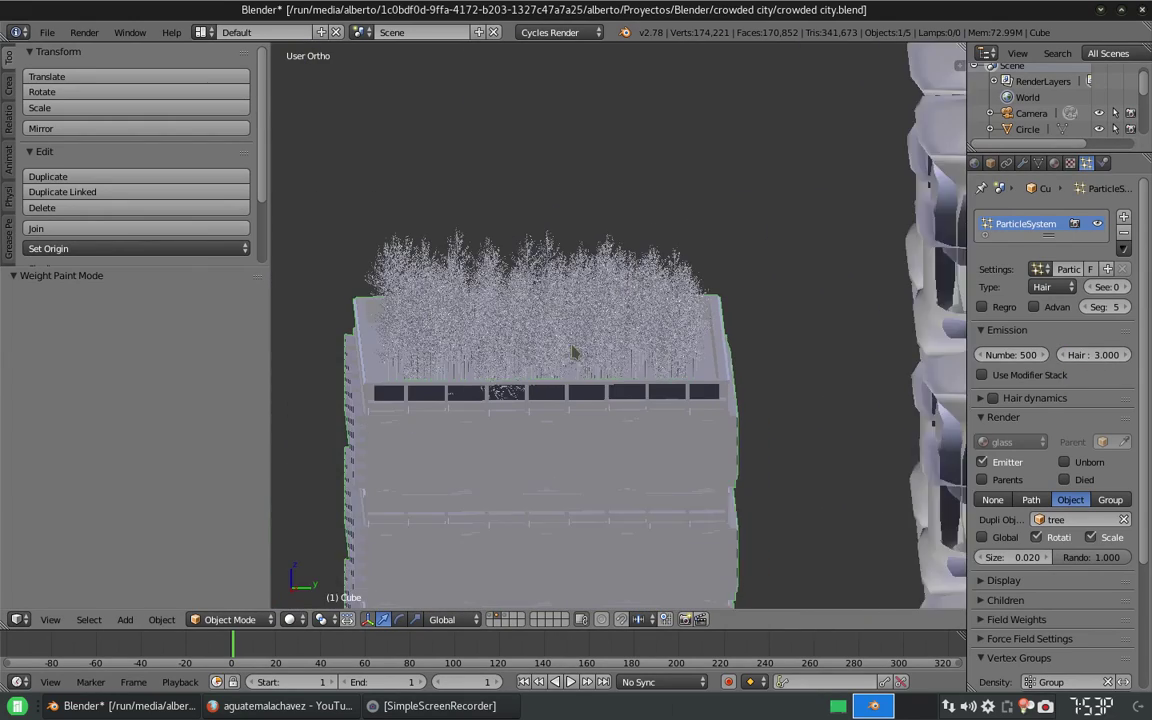
pyautogui.scroll(-3, 725, 314)
# - Select the stacked-disc tower Circle.001 and fill its top circle with a face in Edit Mode
pyautogui.rightClick(488, 560)
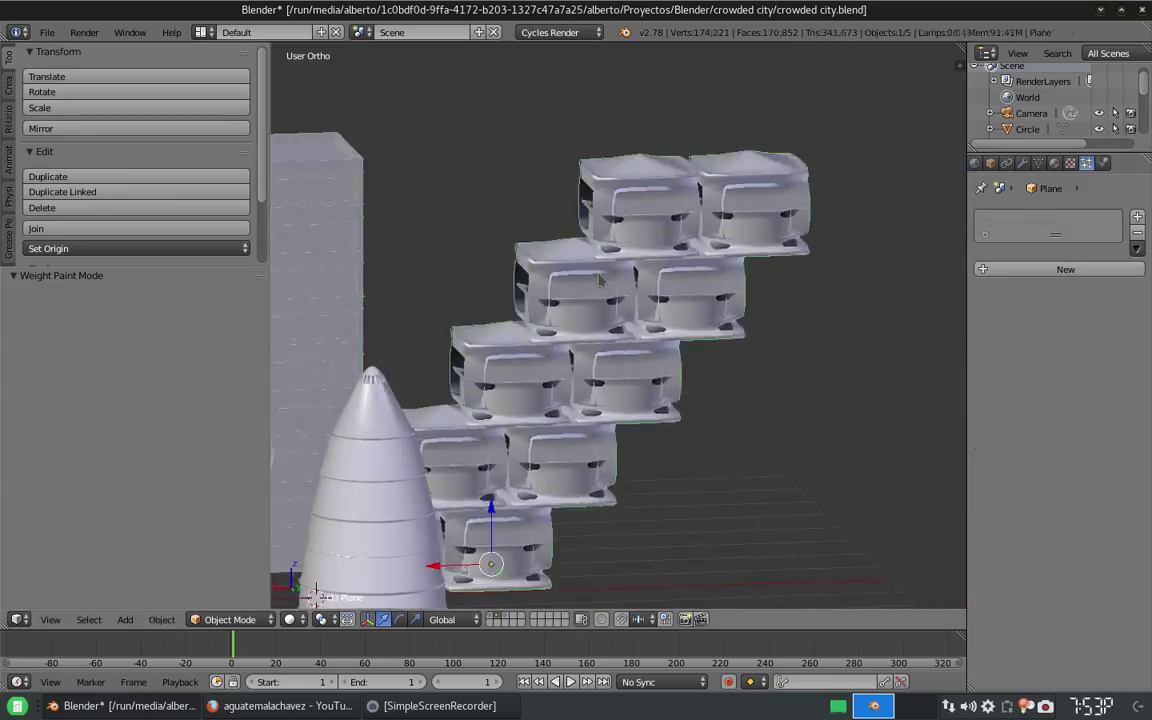
pyautogui.moveTo(488, 560); pyautogui.dragTo(600, 400, button='middle')
pyautogui.scroll(-2, 661, 302)
pyautogui.scroll(4, 655, 300)
pyautogui.rightClick(655, 300)
pyautogui.press('Tab')
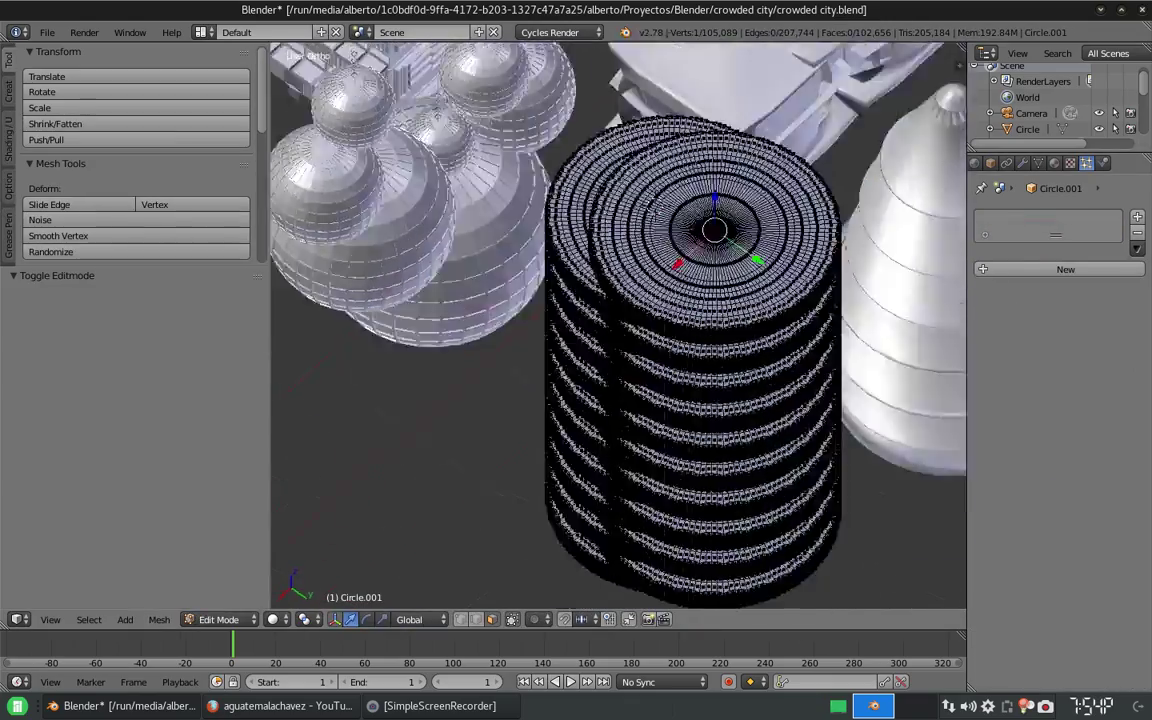
pyautogui.press('KP_7')
pyautogui.scroll(2, 655, 300)
pyautogui.press('f')
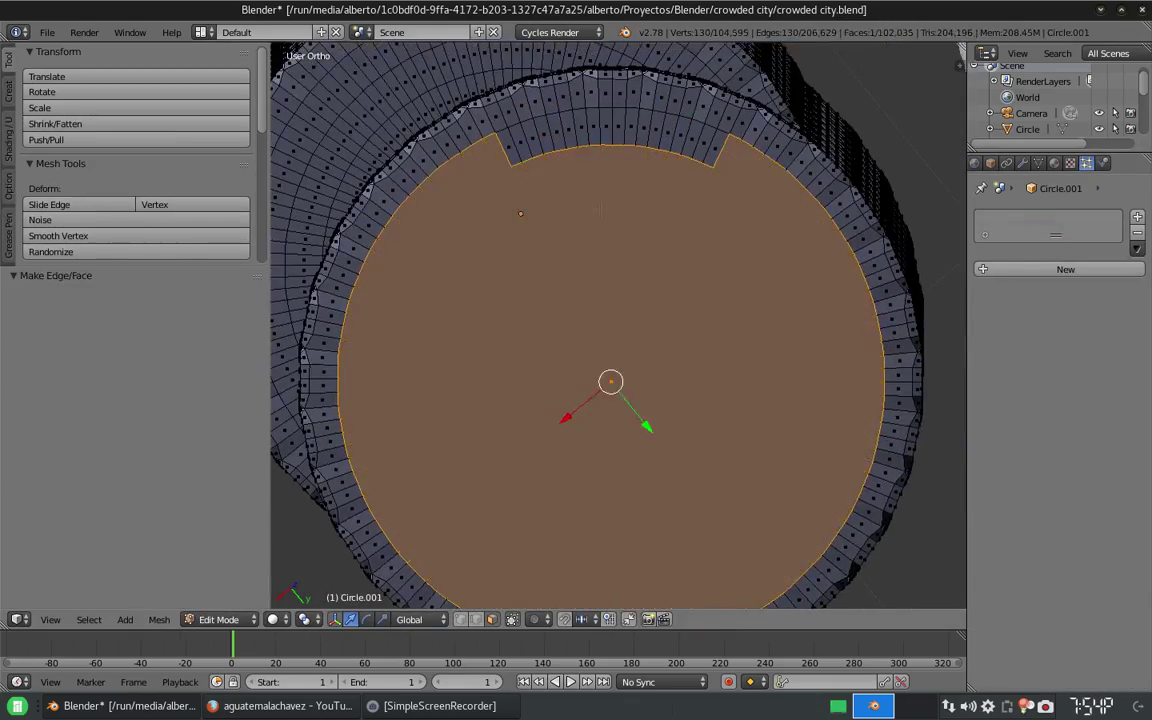
pyautogui.scroll(-3, 557, 186)
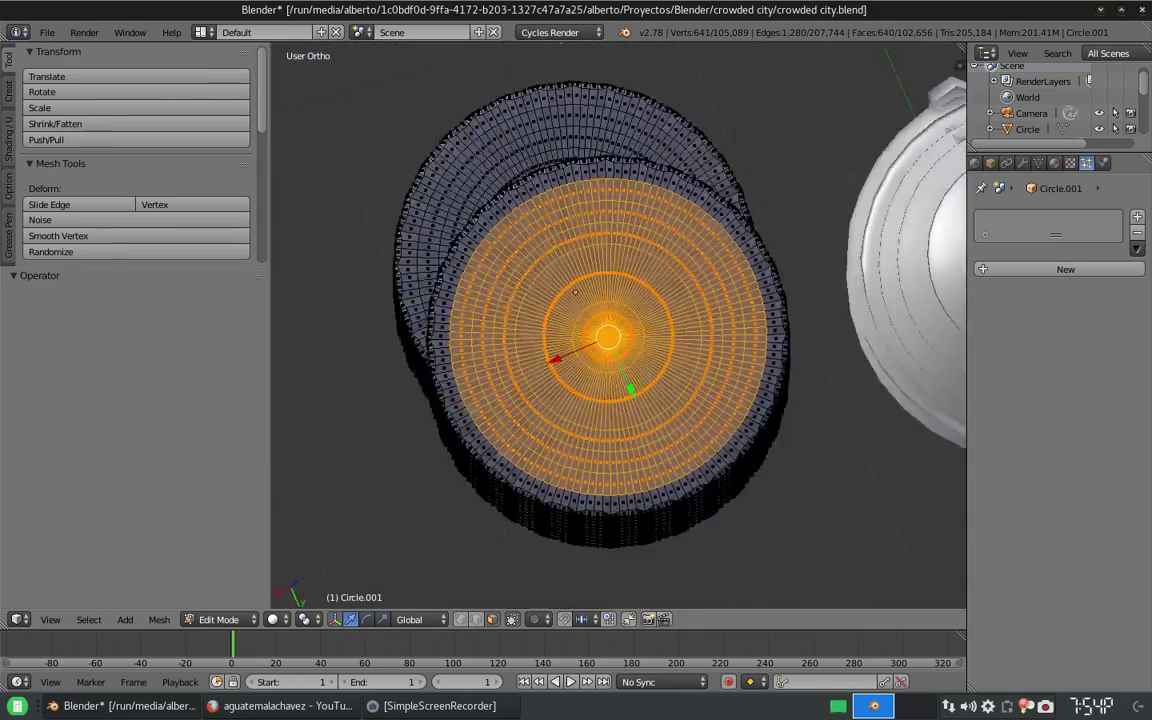
pyautogui.moveTo(557, 186); pyautogui.dragTo(600, 300, button='middle')
pyautogui.scroll(5, 600, 300)
# - Add a particle system to the tower that uses the shared 'trees' hair settings
pyautogui.click(1065, 270)
pyautogui.click(1041, 270)
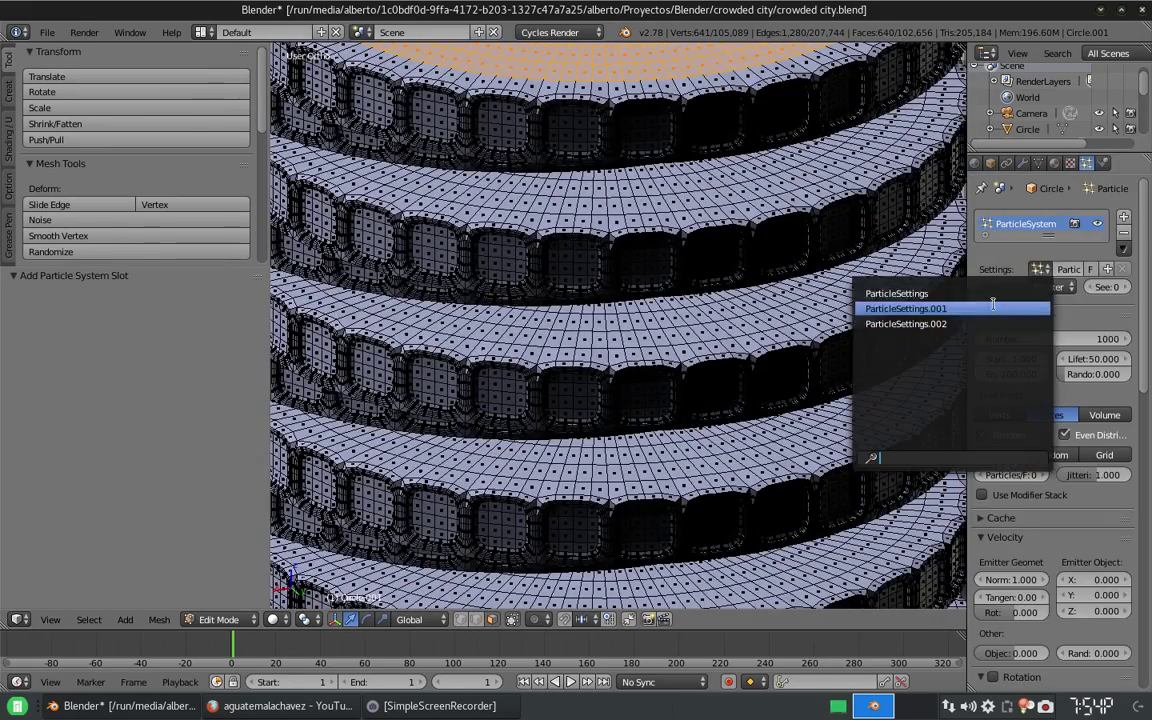
pyautogui.click(1137, 232)
pyautogui.hotkey('ctrl', 'z')
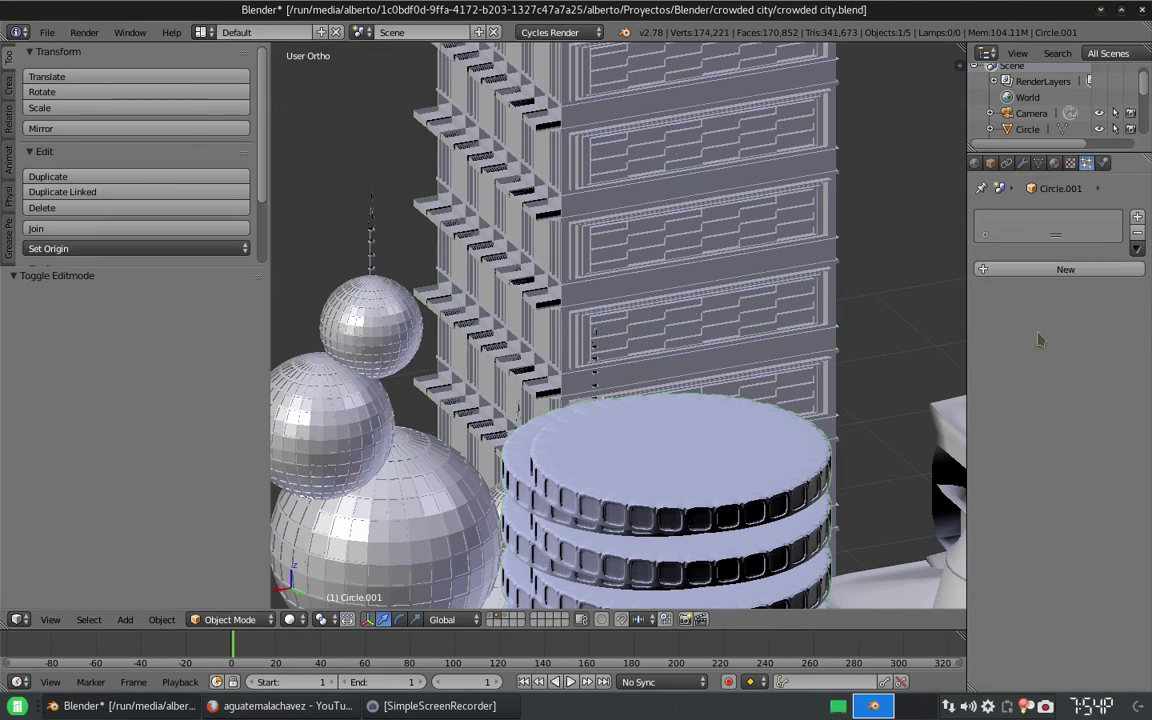
pyautogui.click(1065, 273)
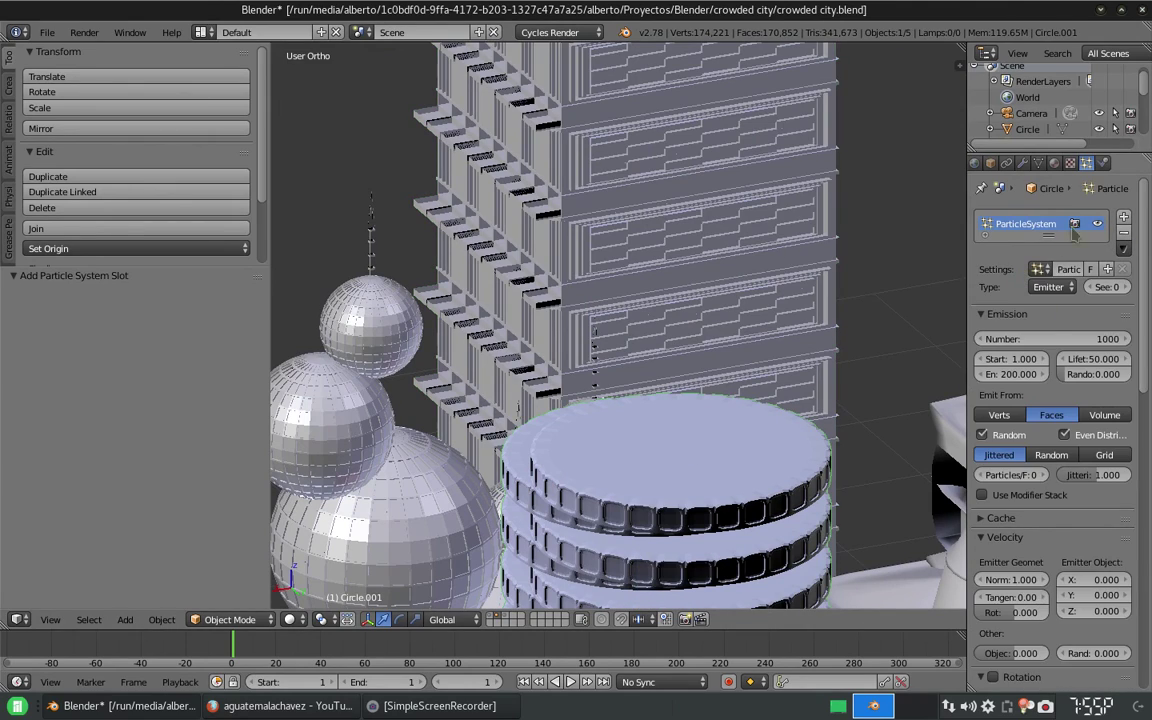
pyautogui.click(1040, 269)
pyautogui.click(850, 300)
pyautogui.press('KP_7')
# - Switch the tower to Weight Paint mode with the Add brush at radius 215 px
pyautogui.scroll(5, 625, 198)
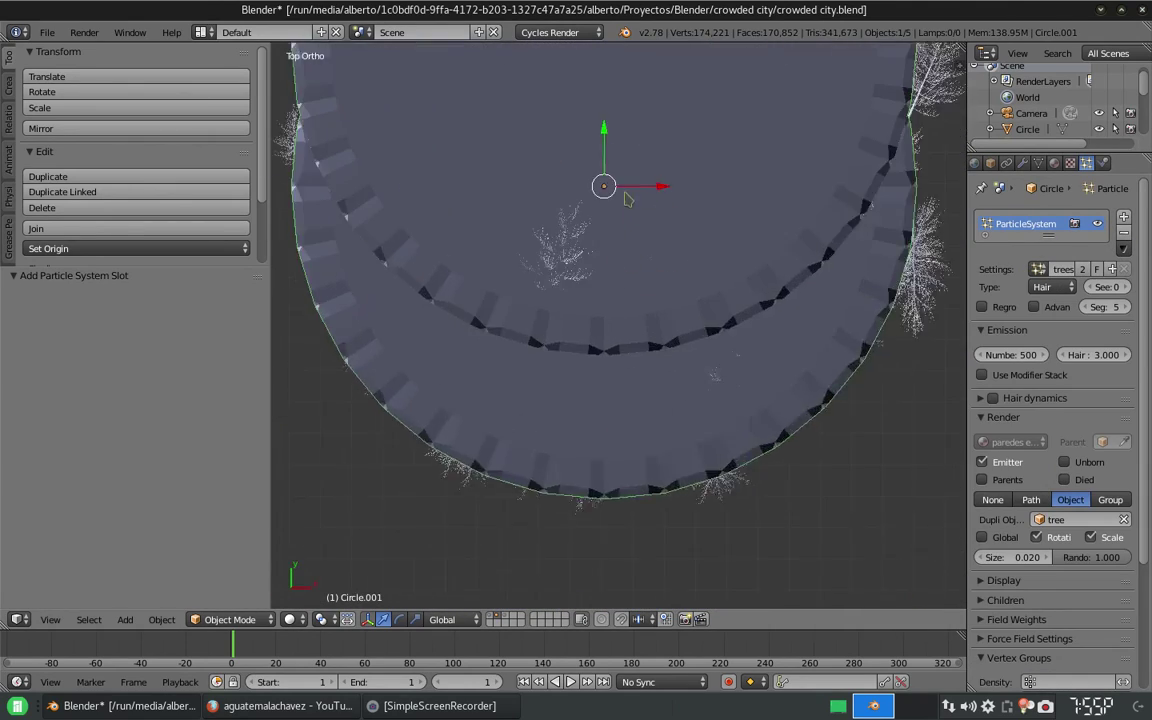
pyautogui.scroll(-3, 627, 198)
pyautogui.click(230, 619)
pyautogui.click(205, 478)
pyautogui.press('f')
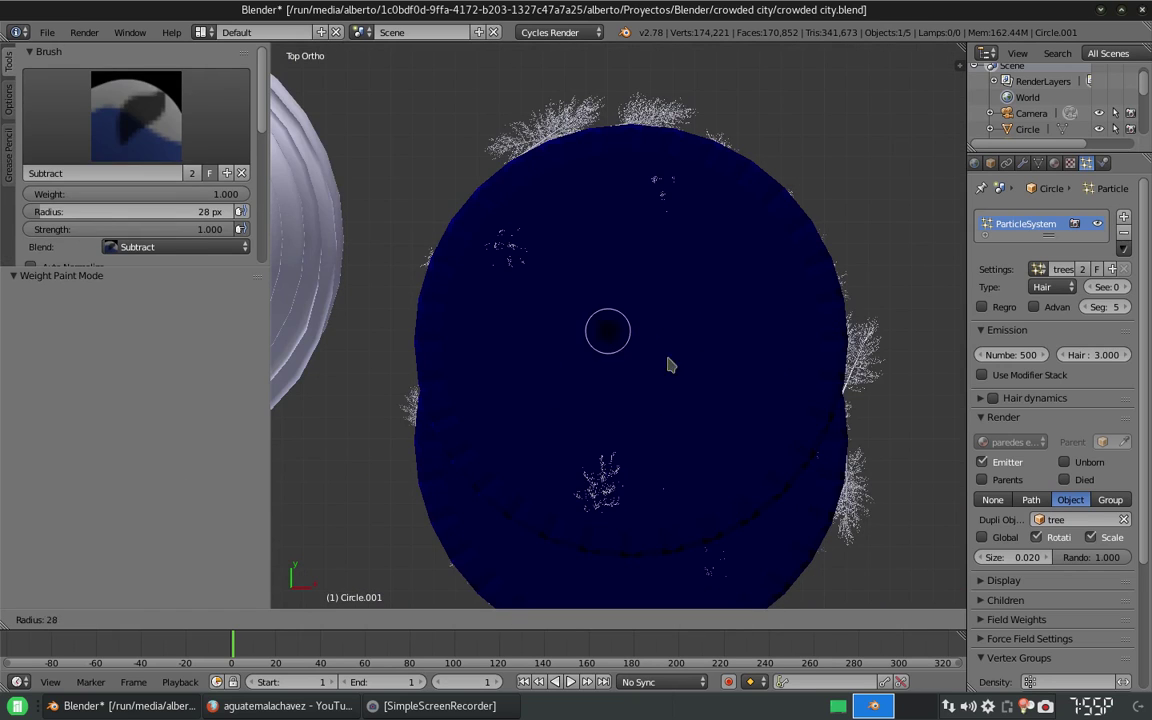
pyautogui.click(744, 444)
pyautogui.click(136, 115)
pyautogui.click(57, 219)
# - Paint full weight over the top face, cover the leftover green spots, then return to Object Mode
pyautogui.click(640, 340)
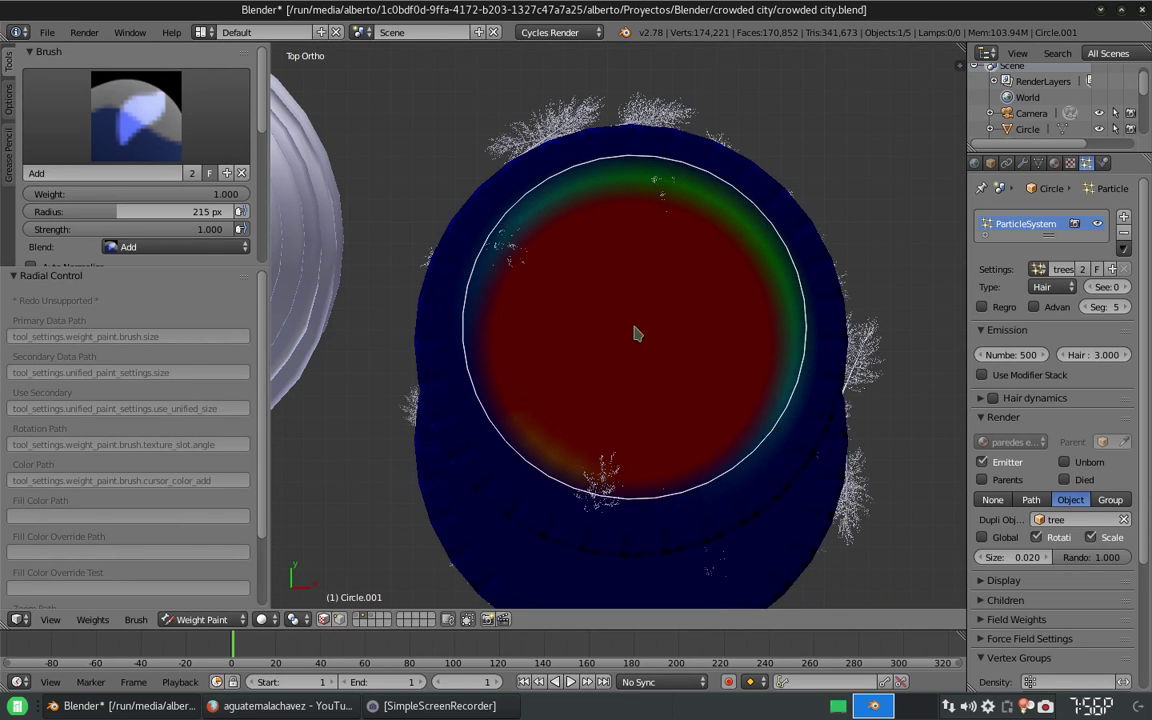
pyautogui.press('f')
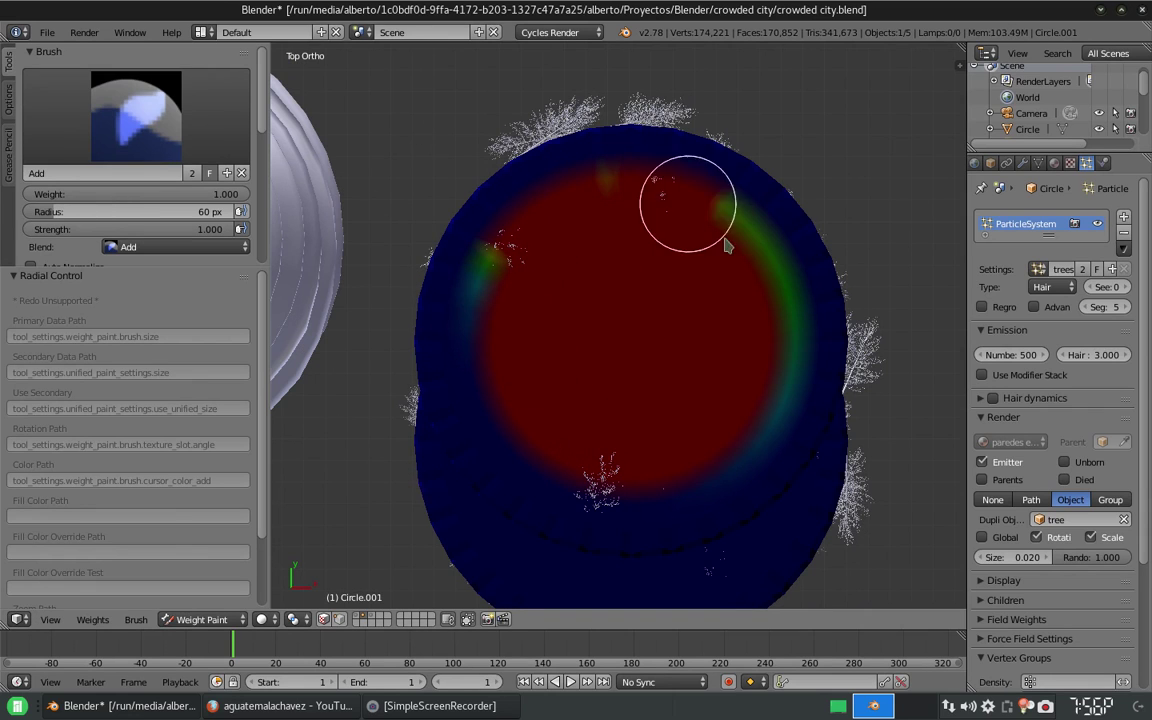
pyautogui.moveTo(688, 204)
pyautogui.mouseDown()
pyautogui.moveTo(488, 270)
pyautogui.moveTo(570, 420)
pyautogui.mouseUp()
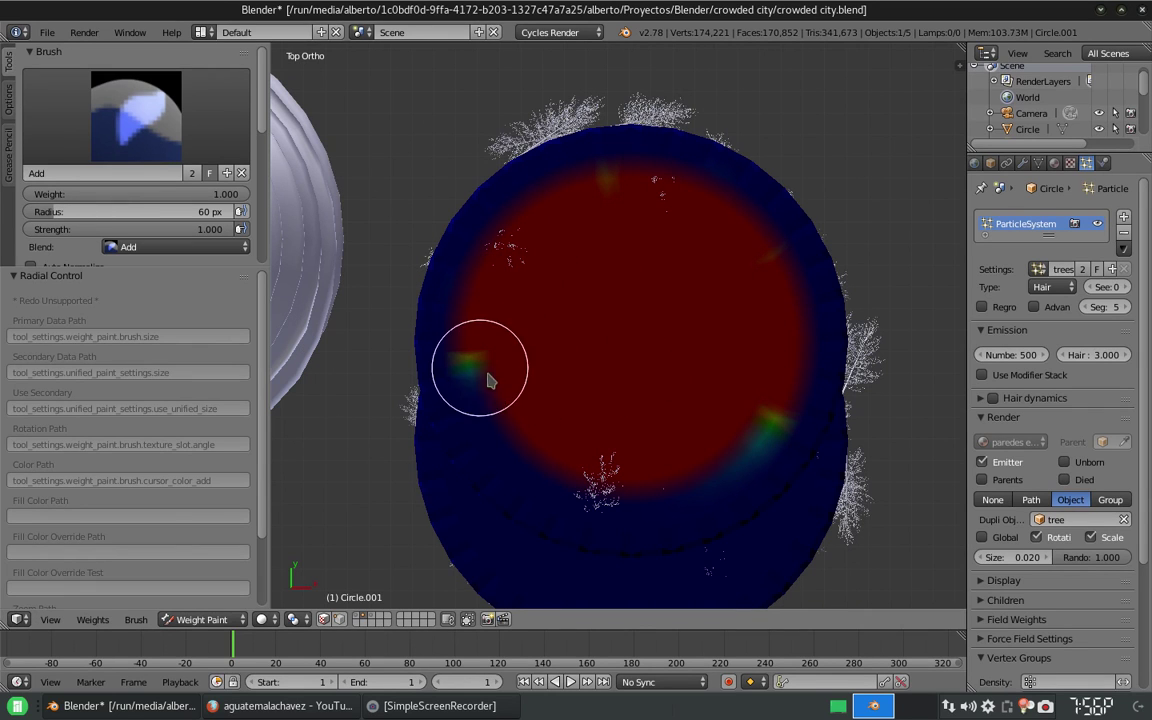
pyautogui.moveTo(488, 380); pyautogui.dragTo(640, 482)
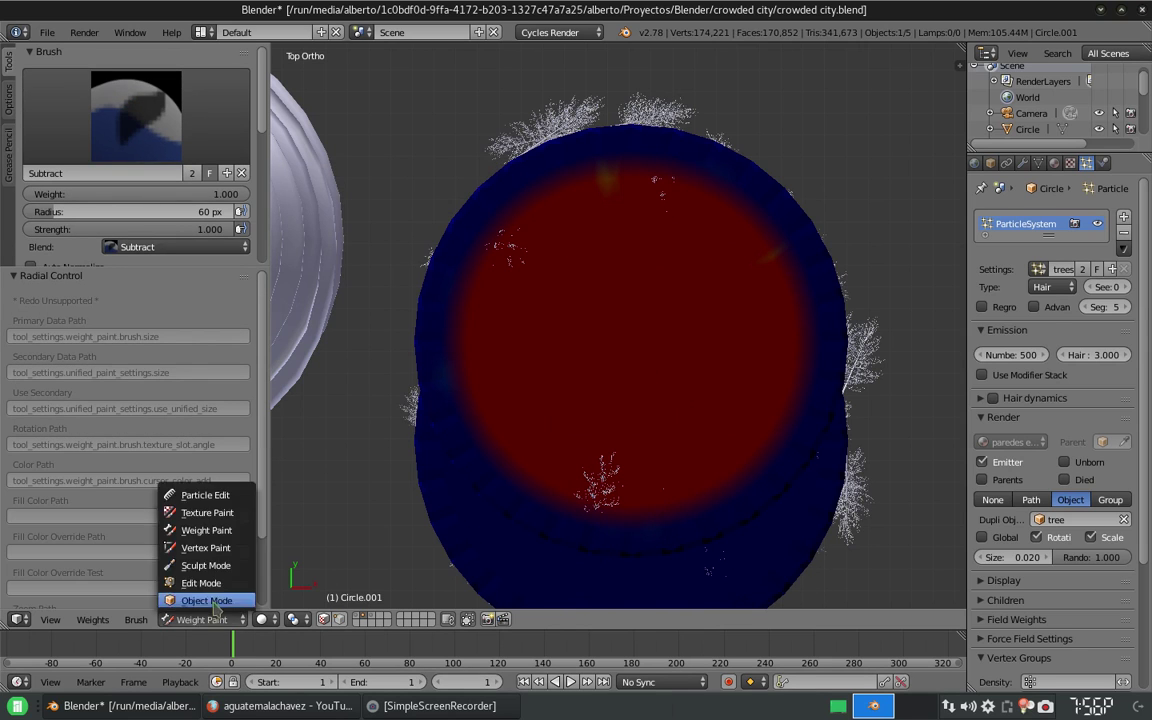
pyautogui.click(214, 600)
pyautogui.moveTo(722, 327); pyautogui.dragTo(740, 260, button='middle')
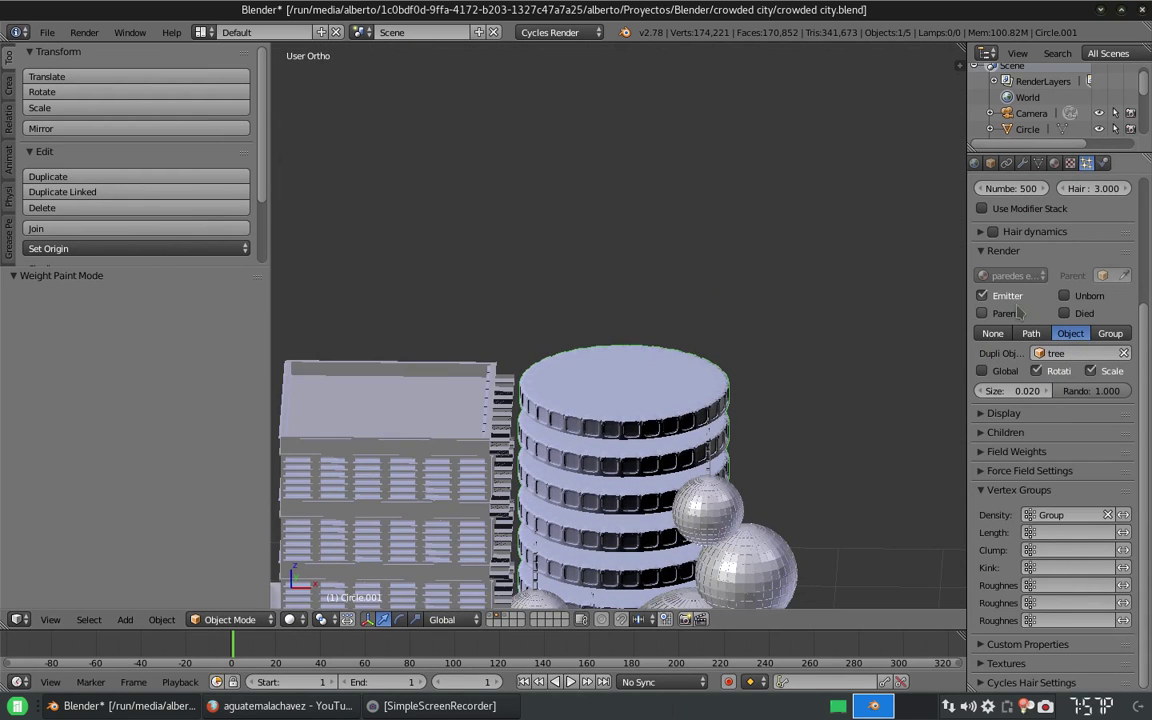
# - Set the tree particles' density vertex group to 'Group' and switch back to weight painting
pyautogui.scroll(3, 1018, 313)
pyautogui.scroll(-3, 1018, 313)
pyautogui.click(1107, 514)
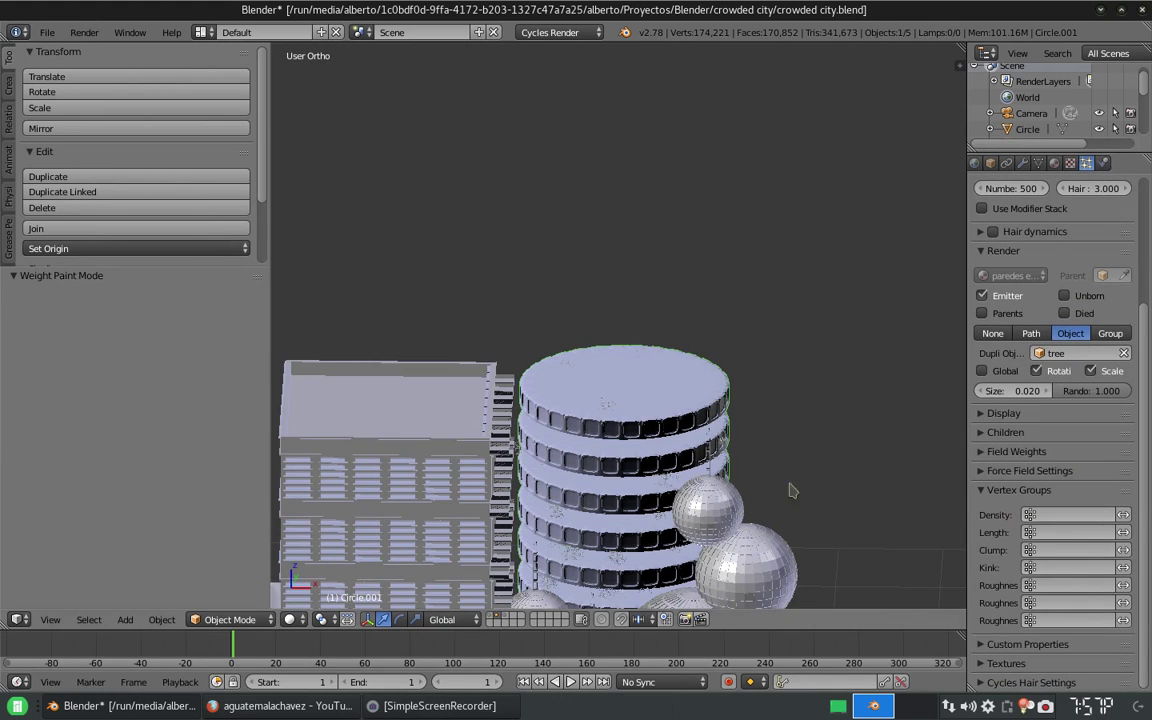
pyautogui.moveTo(790, 490); pyautogui.dragTo(797, 375, button='middle')
pyautogui.hotkey('ctrl', 'Tab')
pyautogui.scroll(-3, 620, 420)
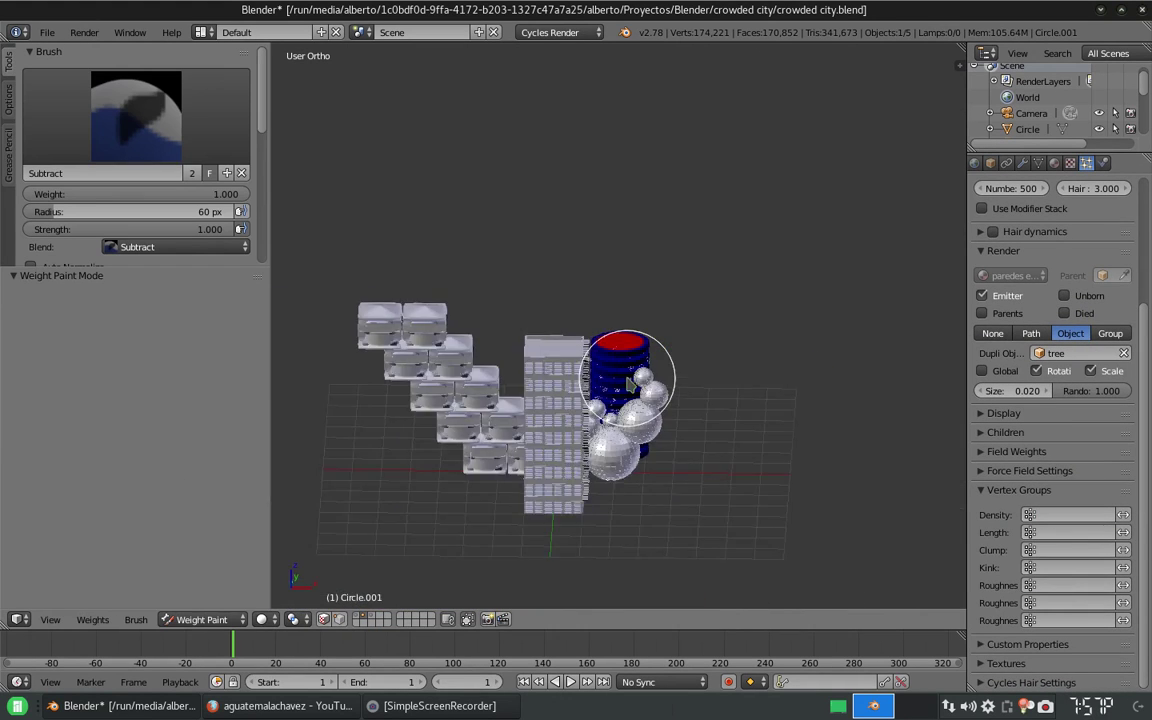
pyautogui.scroll(4, 620, 420)
pyautogui.click(1070, 514)
pyautogui.click(1012, 355)
pyautogui.scroll(-2, 609, 391)
pyautogui.scroll(4, 609, 391)
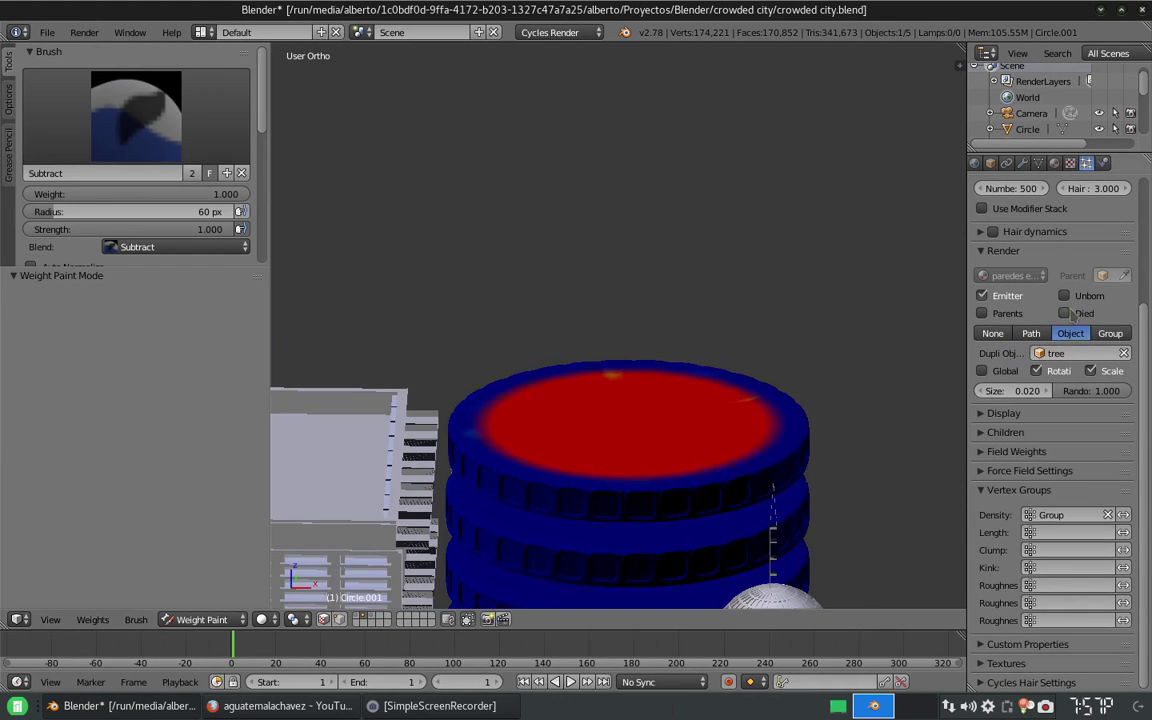
# - Check the Dupli Object choices and expand the particle Display settings
pyautogui.click(1075, 353)
pyautogui.scroll(4, 1016, 588)
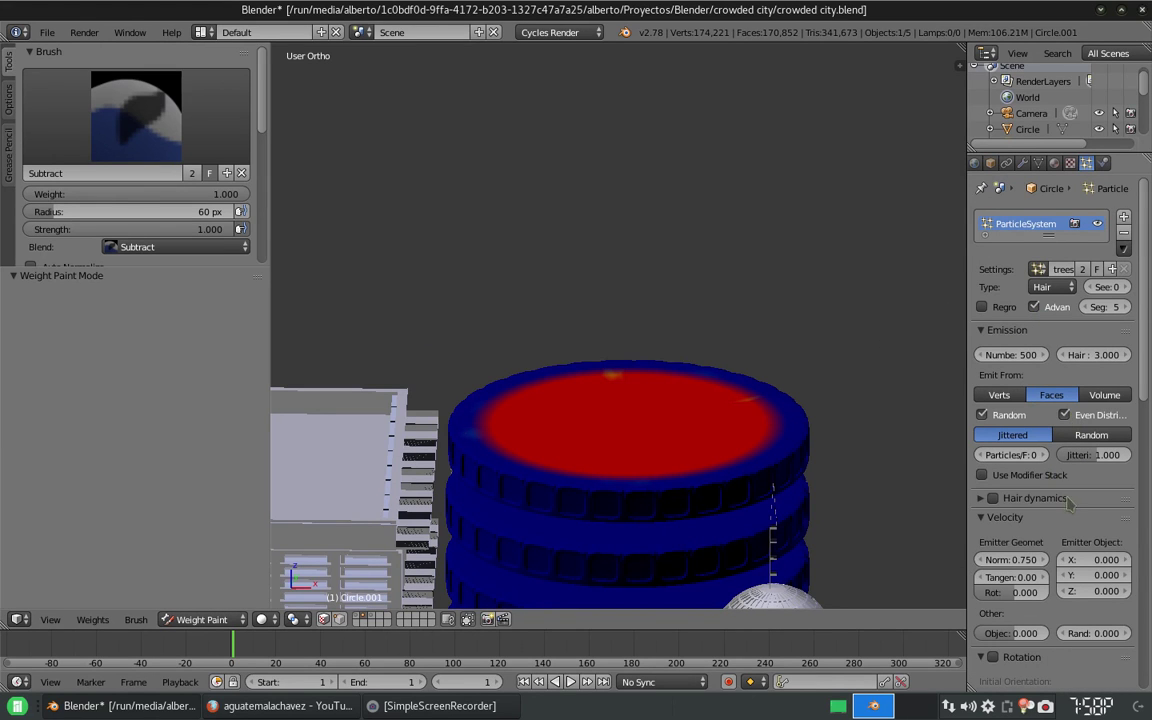
pyautogui.scroll(-7, 1042, 486)
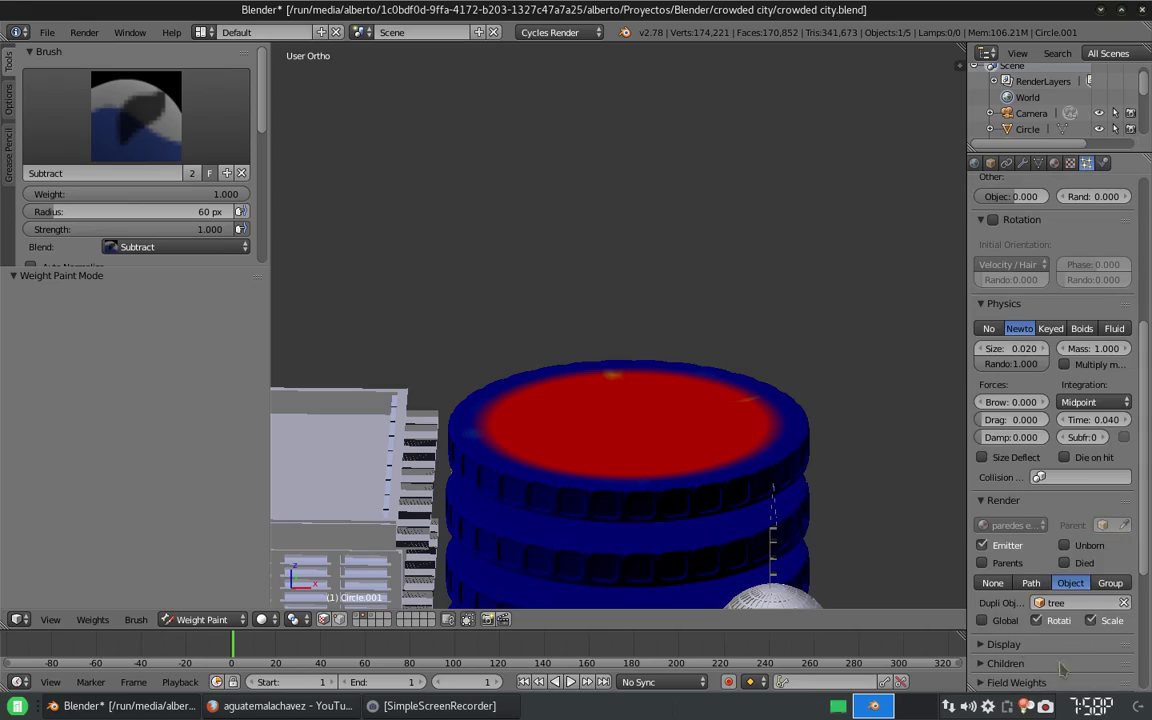
pyautogui.scroll(-4, 1063, 670)
pyautogui.click(982, 485)
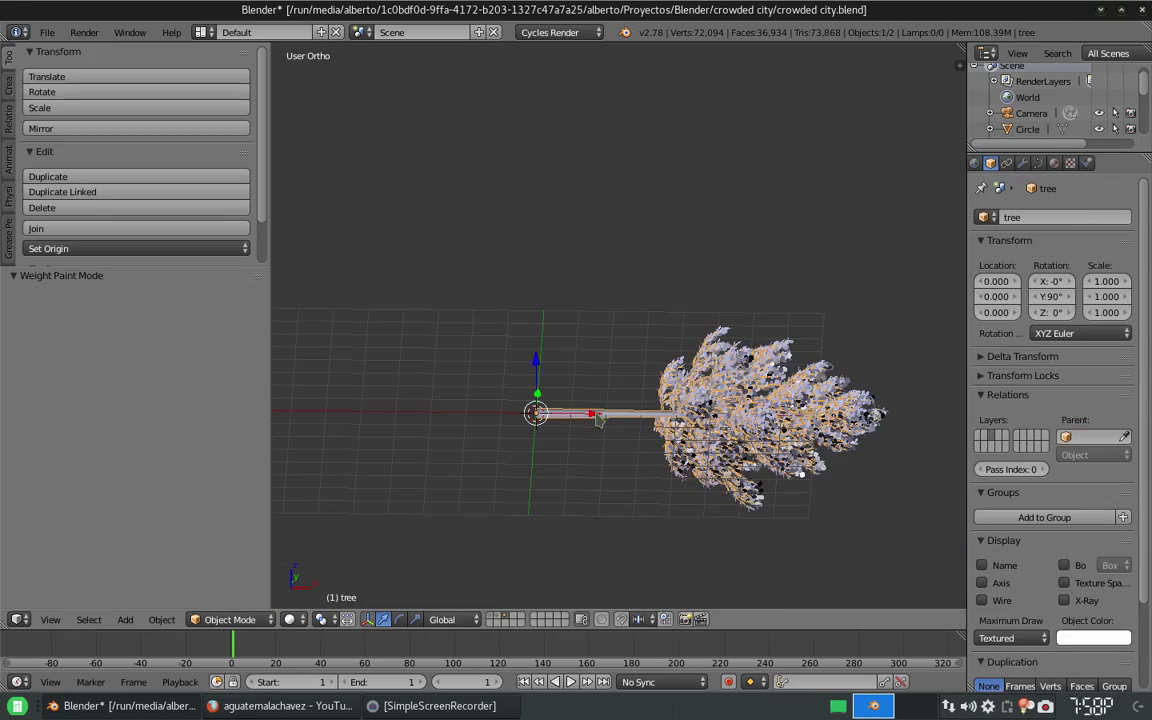
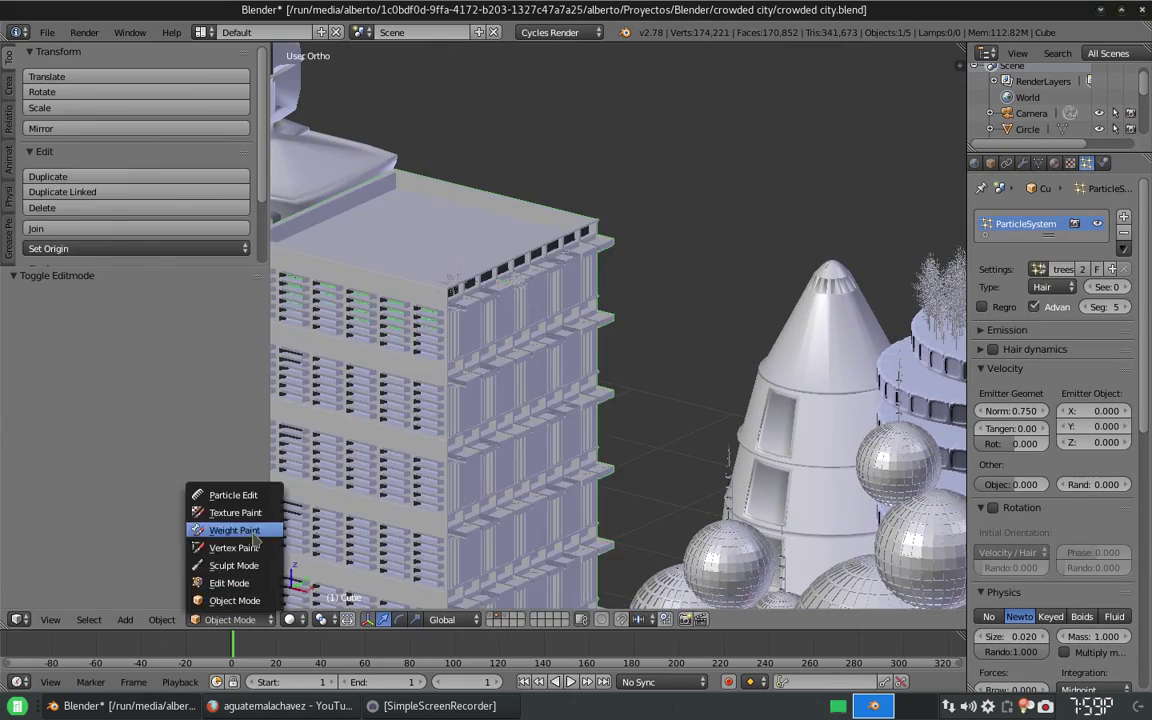
# - Send the duplicated tree to another layer and return the building to Object Mode
pyautogui.click(231, 527)
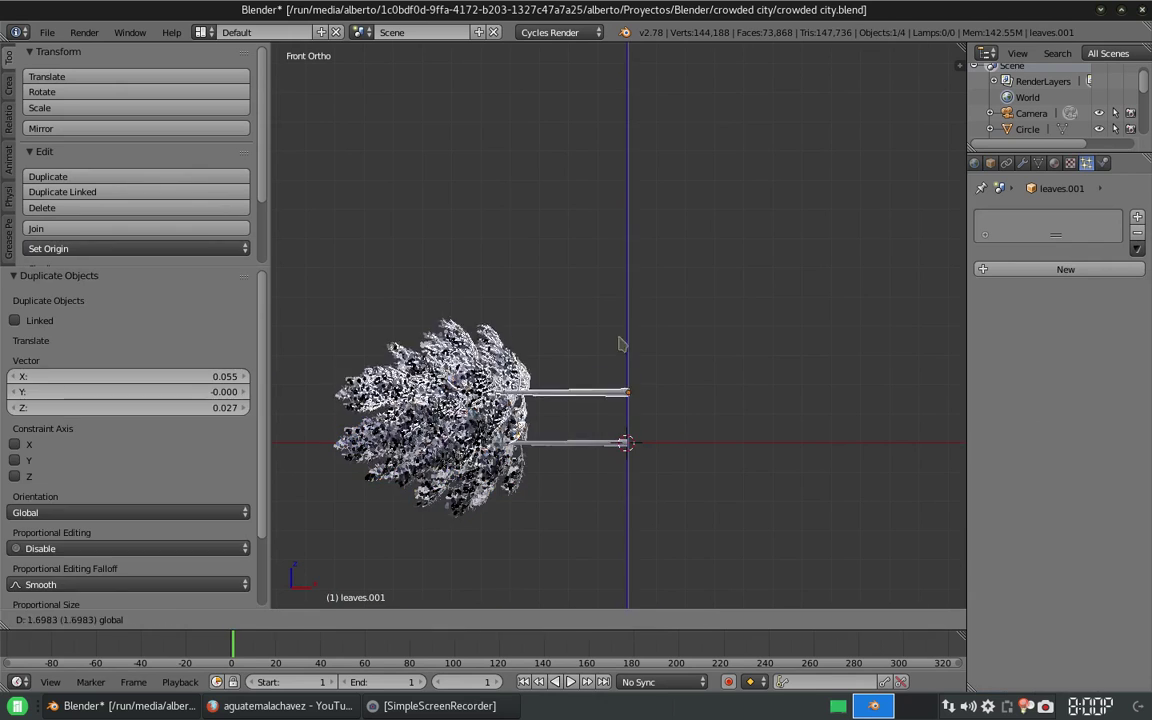
pyautogui.press('Escape')
pyautogui.press('m')
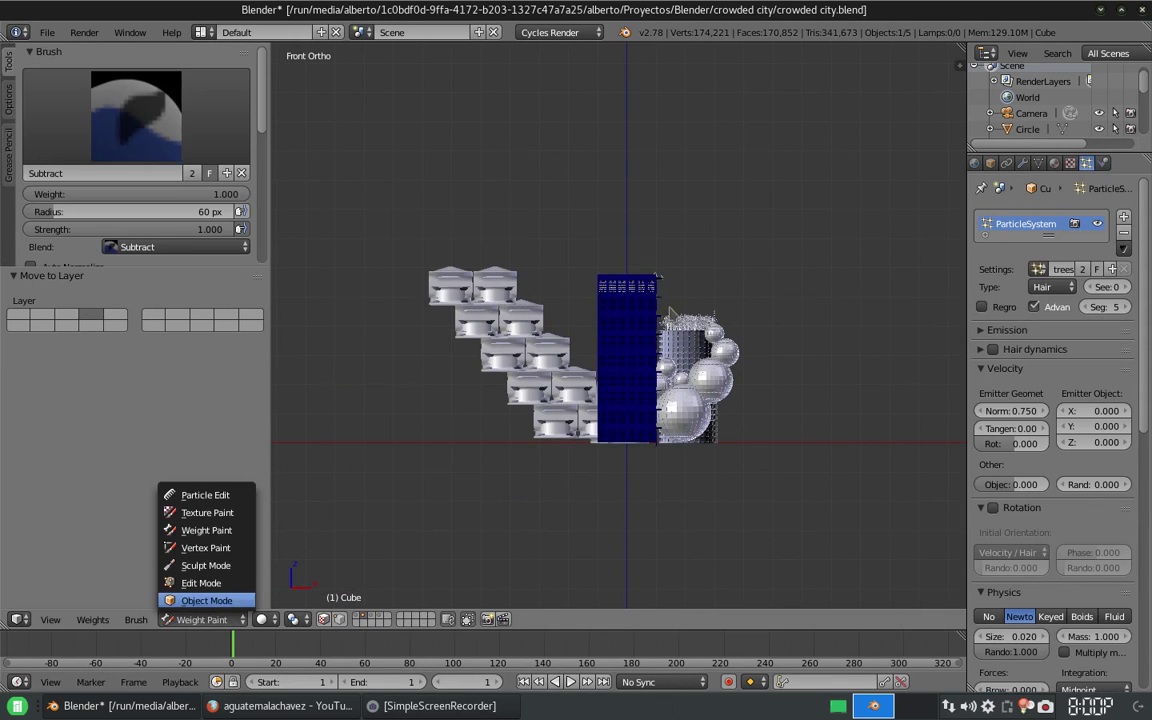
pyautogui.click(206, 600)
pyautogui.scroll(4, 620, 400)
pyautogui.scroll(-6, 1032, 500)
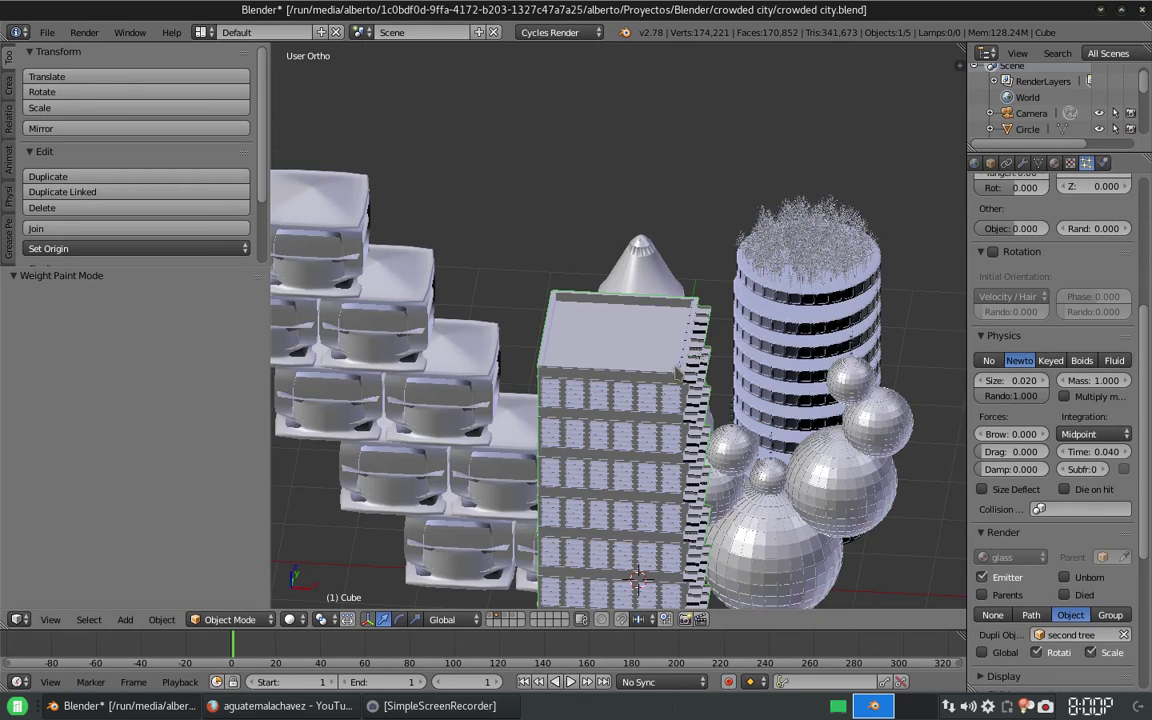
pyautogui.scroll(3, 612, 336)
pyautogui.scroll(4, 612, 336)
pyautogui.scroll(2, 1052, 500)
pyautogui.scroll(2, 1052, 530)
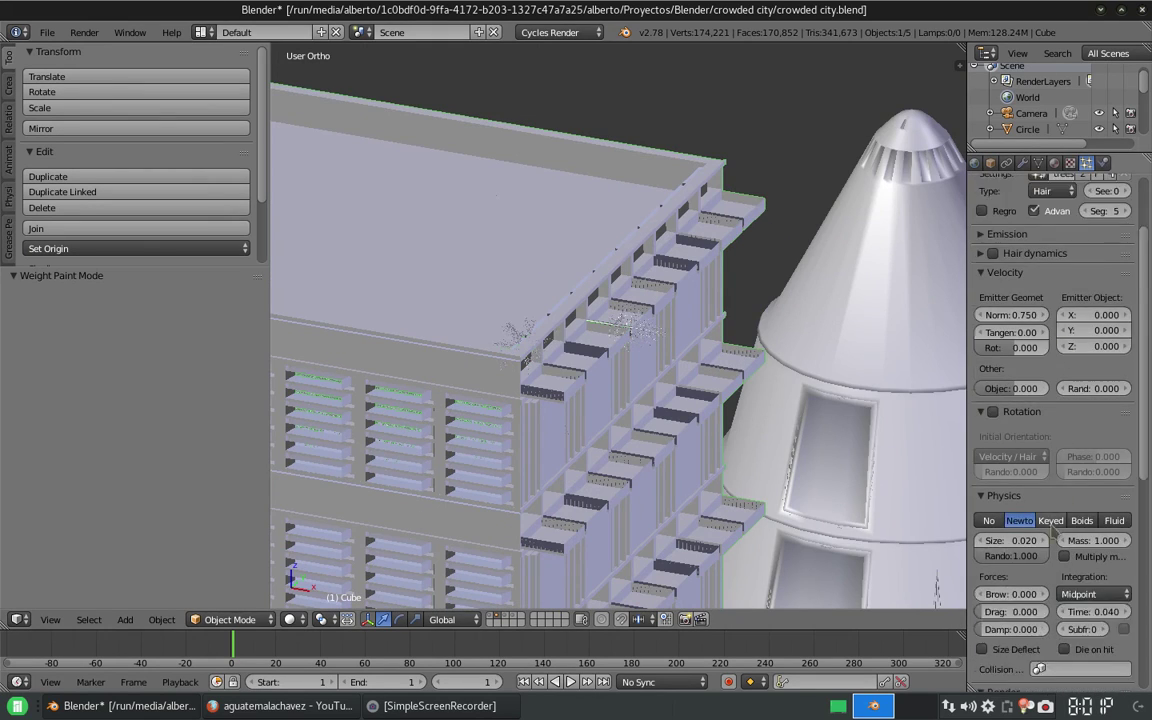
pyautogui.scroll(-8, 1052, 530)
pyautogui.scroll(-3, 644, 190)
# - Keep 'second tree' as the building's Dupli Object, then cycle its edit and weight-paint modes
pyautogui.click(1075, 442)
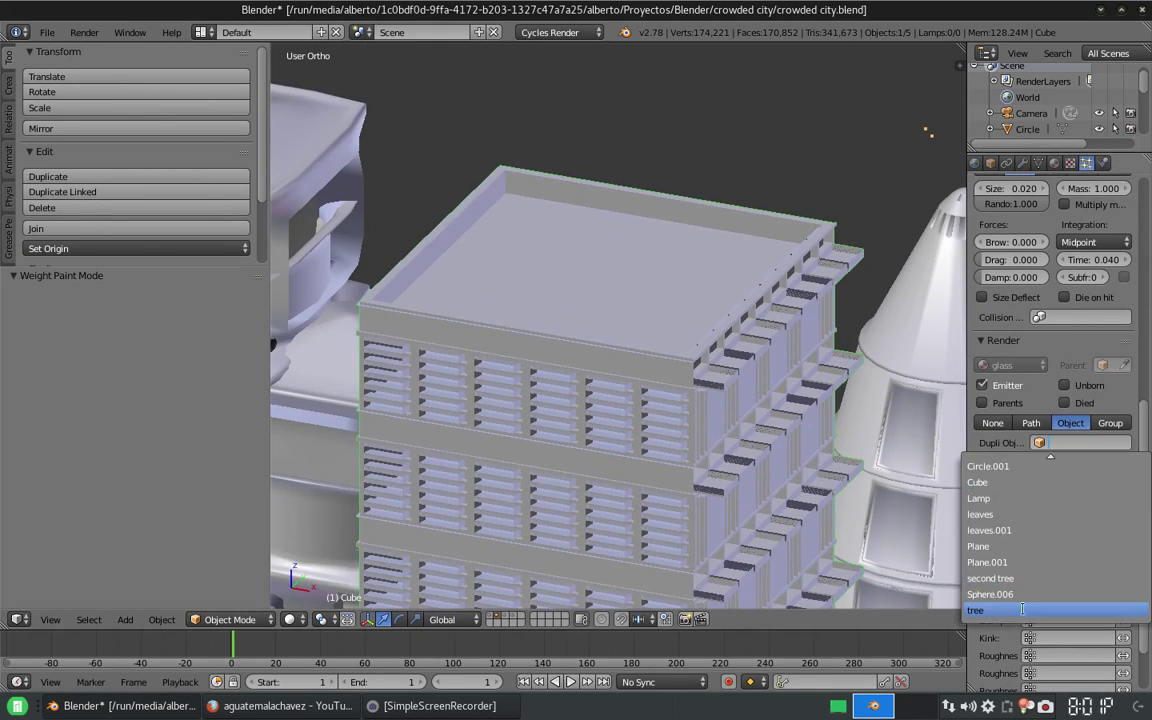
pyautogui.click(1025, 525)
pyautogui.press('Tab')
pyautogui.press('Tab')
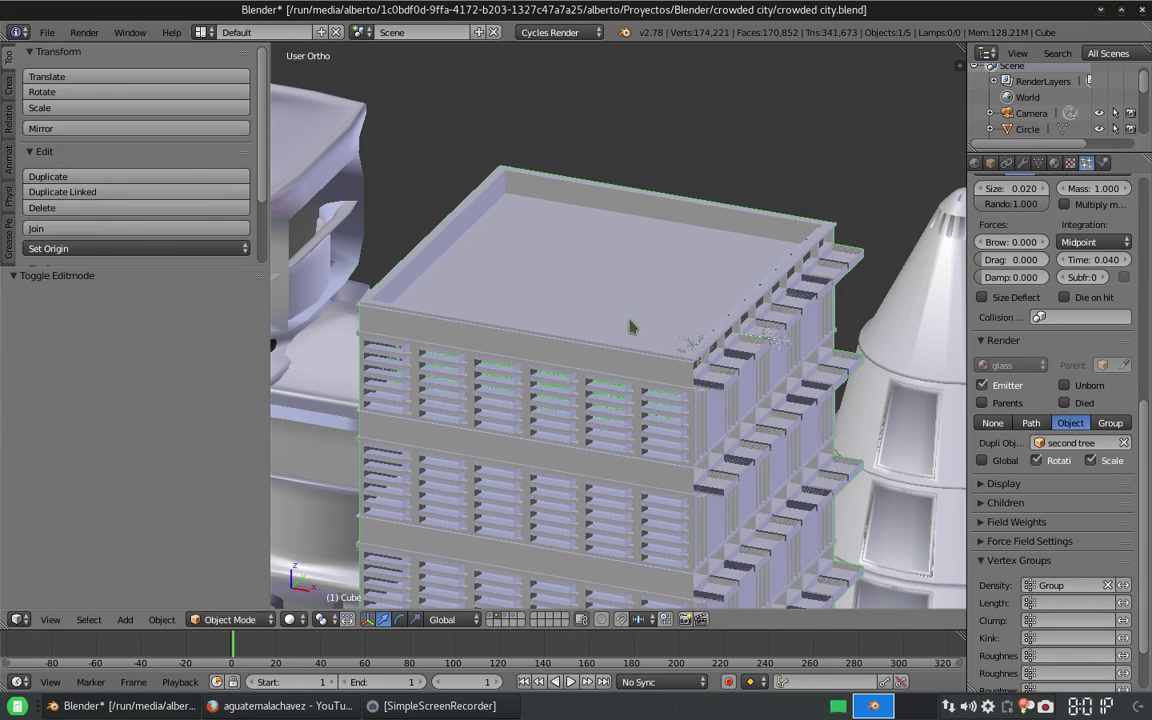
pyautogui.hotkey('ctrl', 'Tab')
pyautogui.scroll(-6, 450, 334)
pyautogui.scroll(5, 669, 381)
pyautogui.scroll(3, 626, 391)
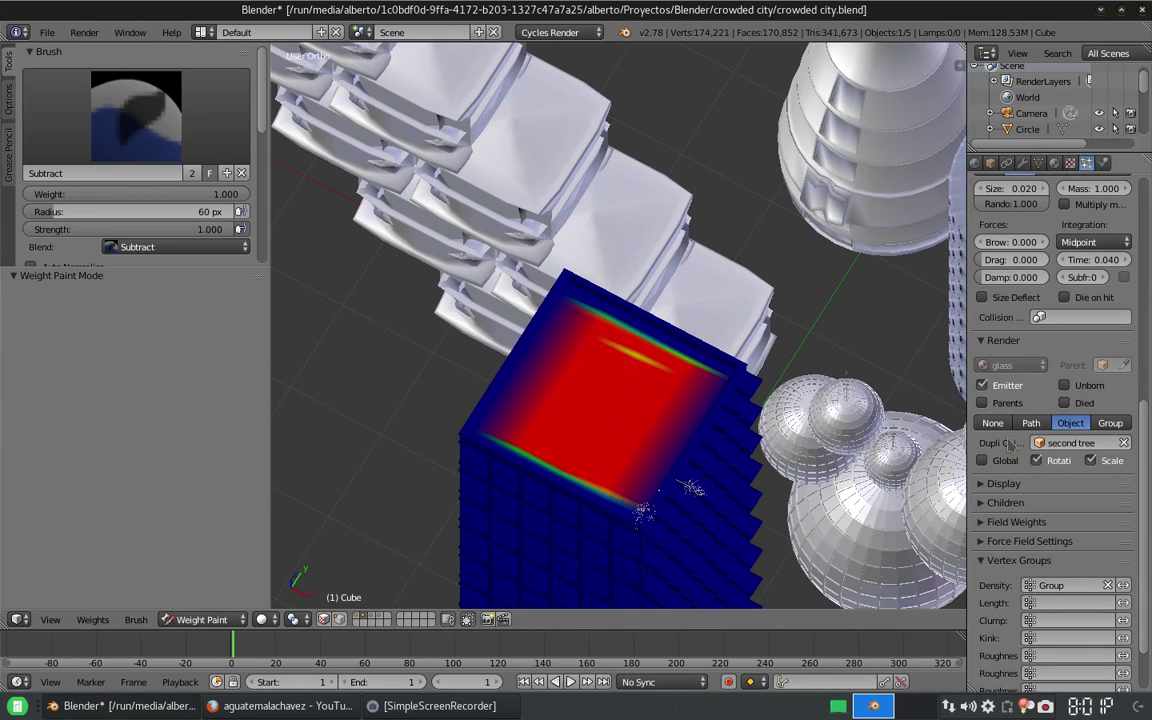
pyautogui.press('2')
# - On the tree's layer, rotate the tree 90° about Y in front view
pyautogui.press('KP_1')
pyautogui.hotkey('ctrl', 'Tab')
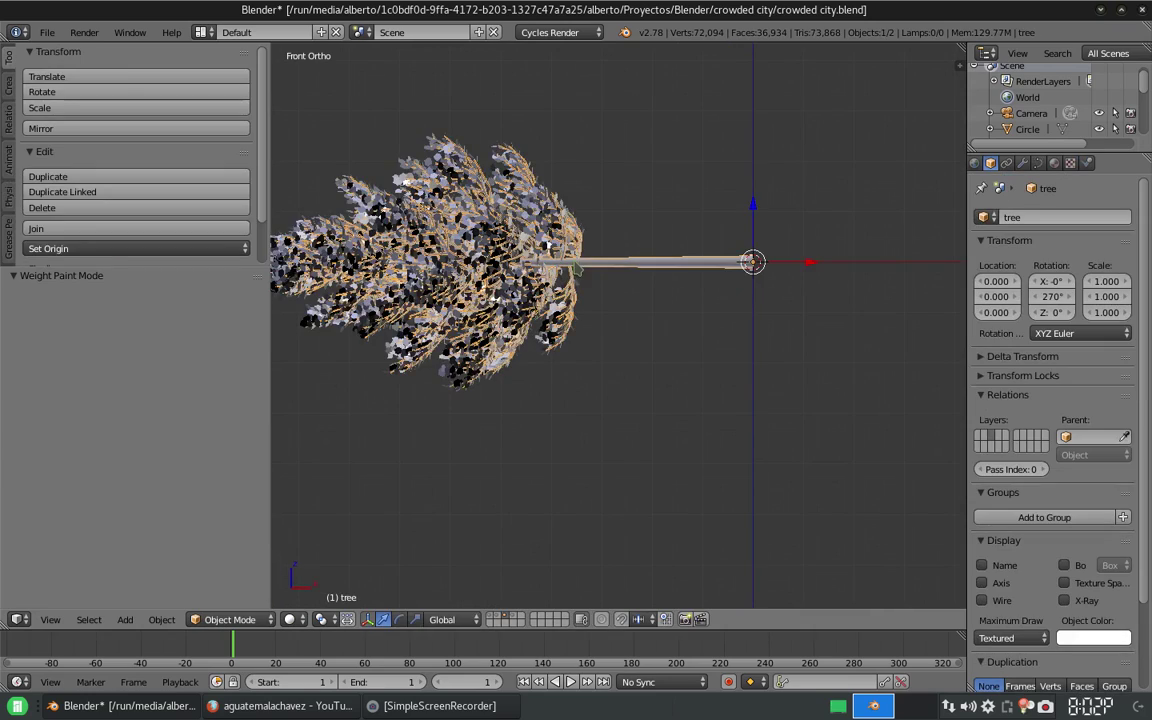
pyautogui.click(500, 620)
pyautogui.write('2')
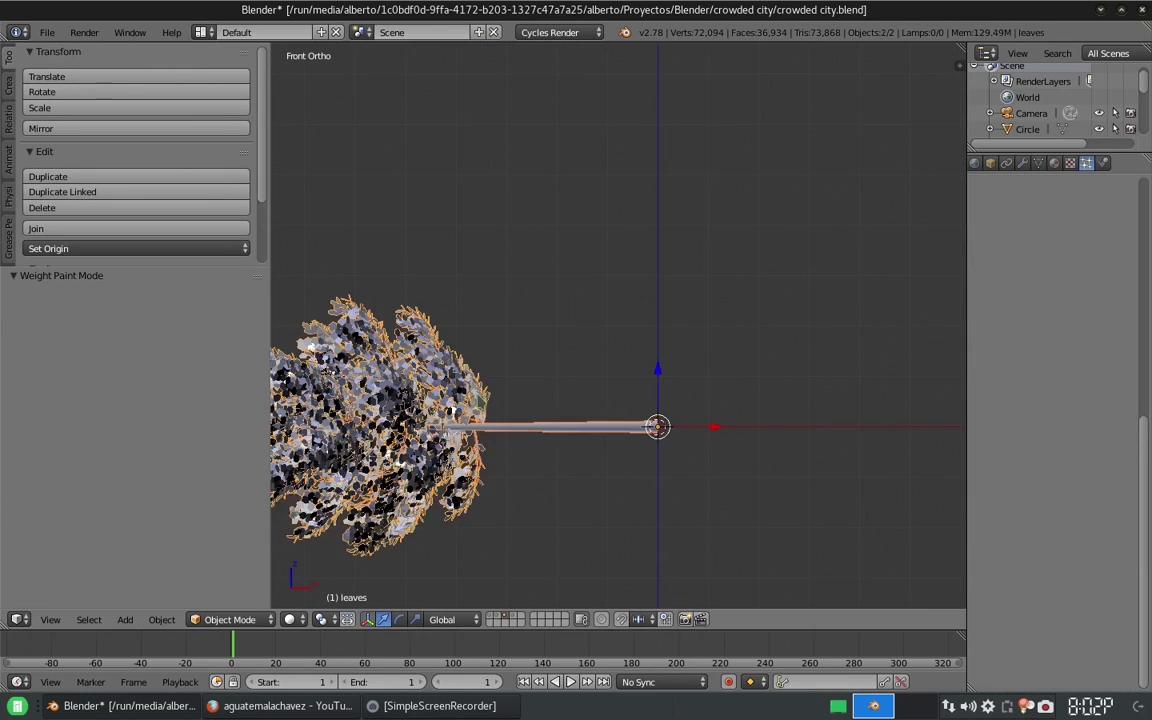
pyautogui.write('ry90')
pyautogui.press('Return')
# - Return to the building's layer, pan onto the building and enter Weight Paint
pyautogui.press('1')
pyautogui.scroll(3, 482, 371)
pyautogui.keyDown('shift'); pyautogui.moveTo(504, 339); pyautogui.dragTo(482, 371, button='middle'); pyautogui.keyUp('shift')
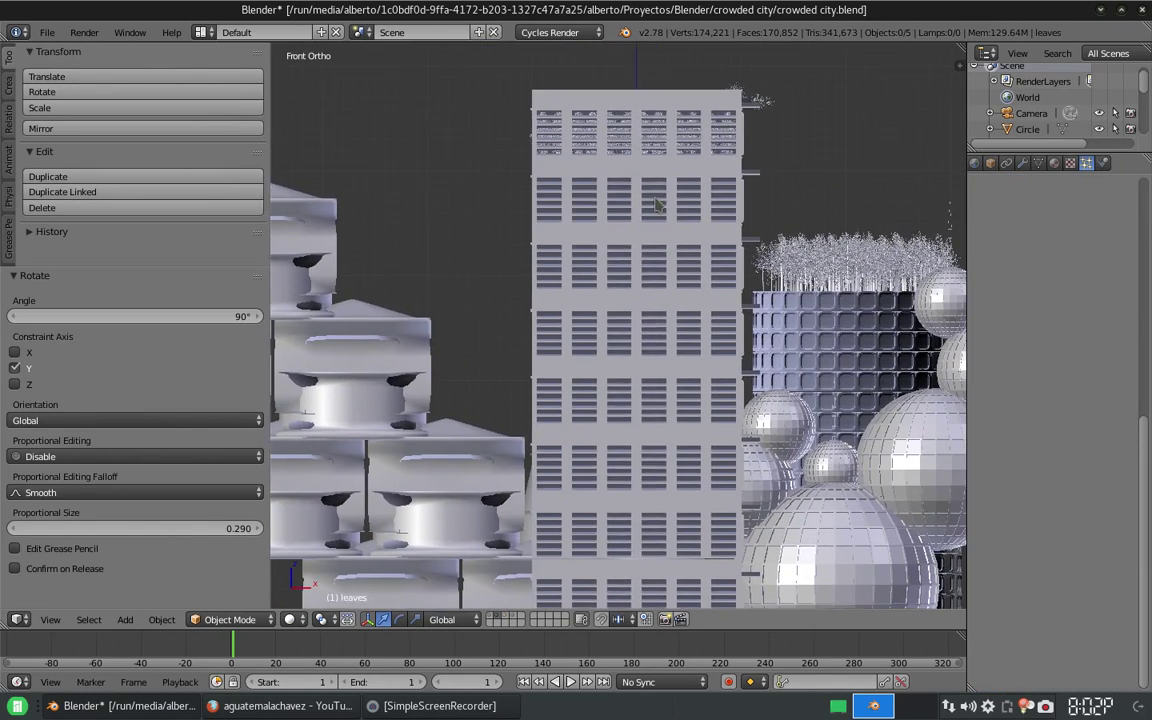
pyautogui.hotkey('ctrl', 'Tab')
pyautogui.hotkey('ctrl', 'Tab')
pyautogui.scroll(8, 1062, 385)
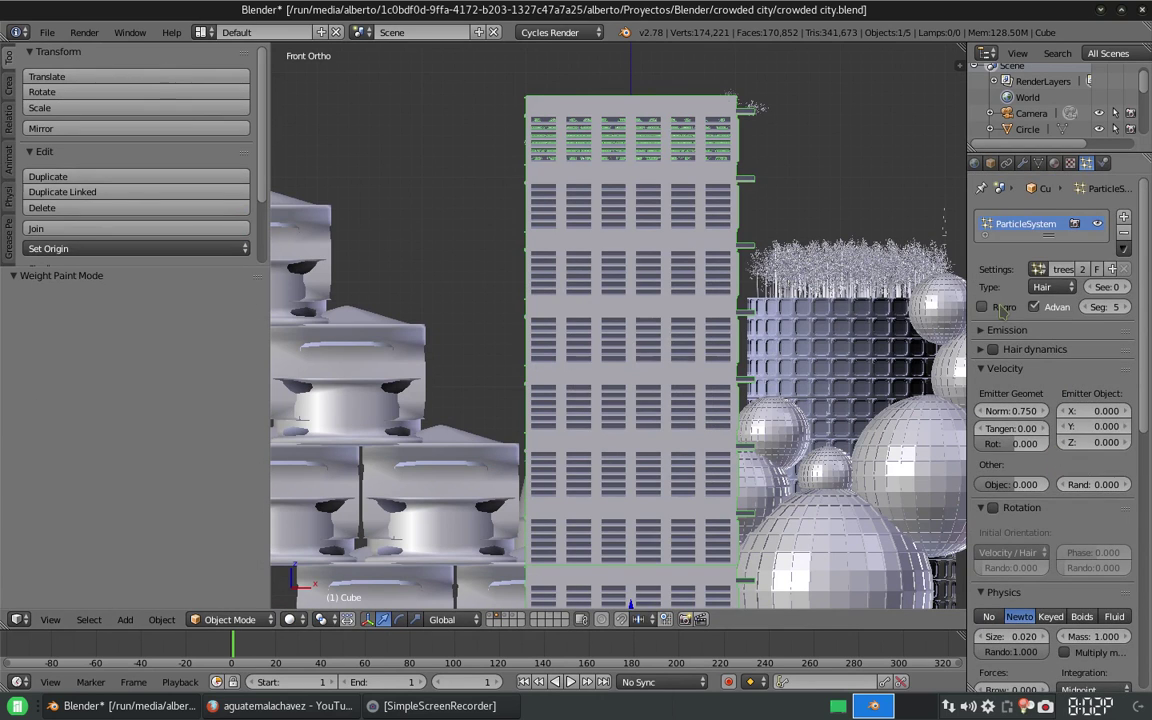
pyautogui.scroll(-6, 1035, 484)
pyautogui.scroll(-4, 1040, 484)
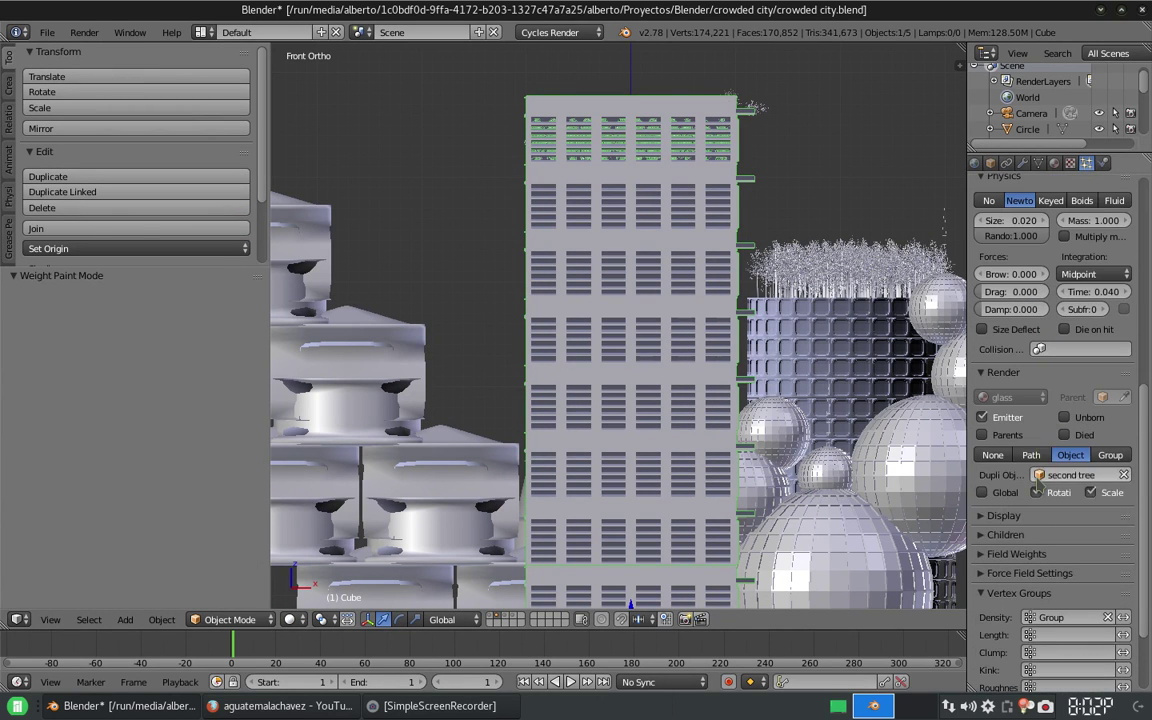
pyautogui.hotkey('ctrl', 'z')
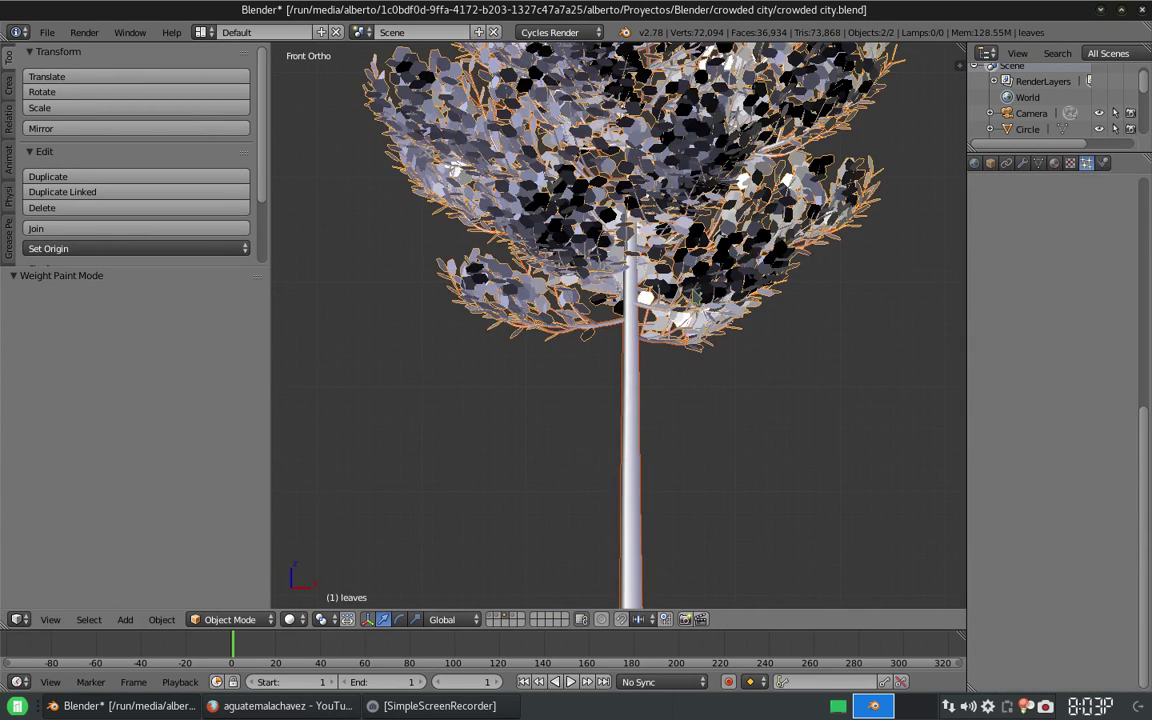
# - Return to the building's layer and select the building
pyautogui.hotkey('ctrl', 'z')
pyautogui.hotkey('ctrl', 'z')
pyautogui.rightClick(575, 213)
pyautogui.moveTo(575, 213); pyautogui.dragTo(745, 275, button='middle')
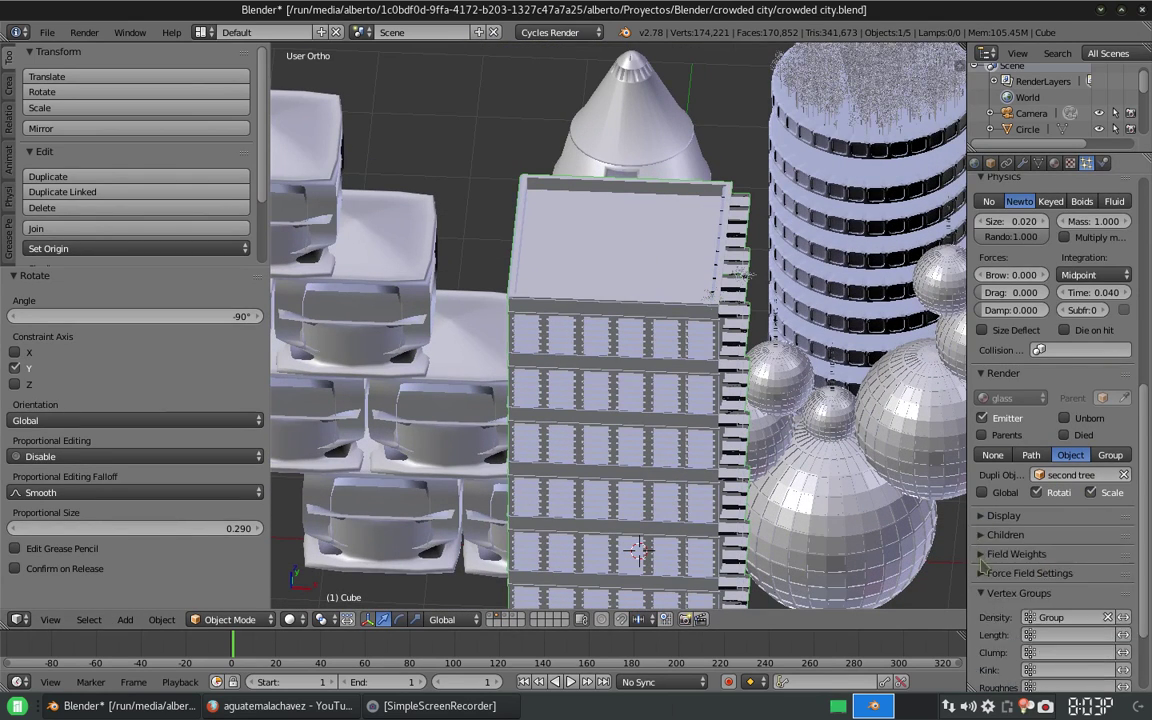
pyautogui.scroll(6, 983, 566)
pyautogui.scroll(2, 996, 413)
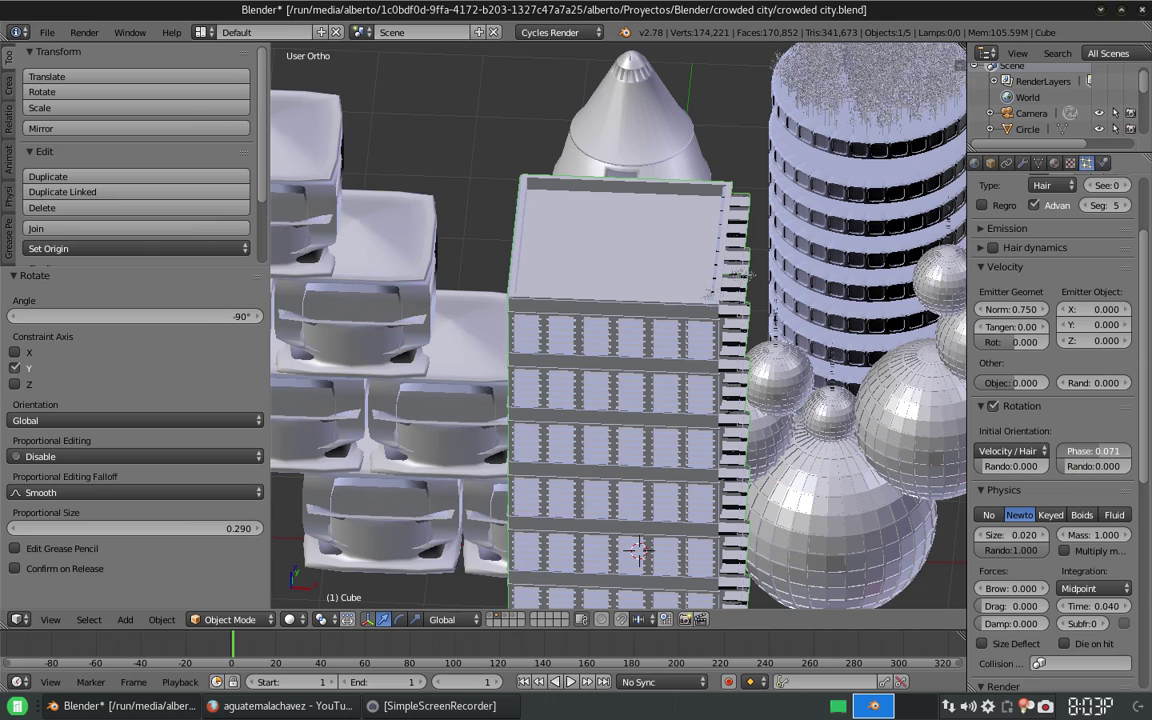
pyautogui.scroll(3, 1081, 268)
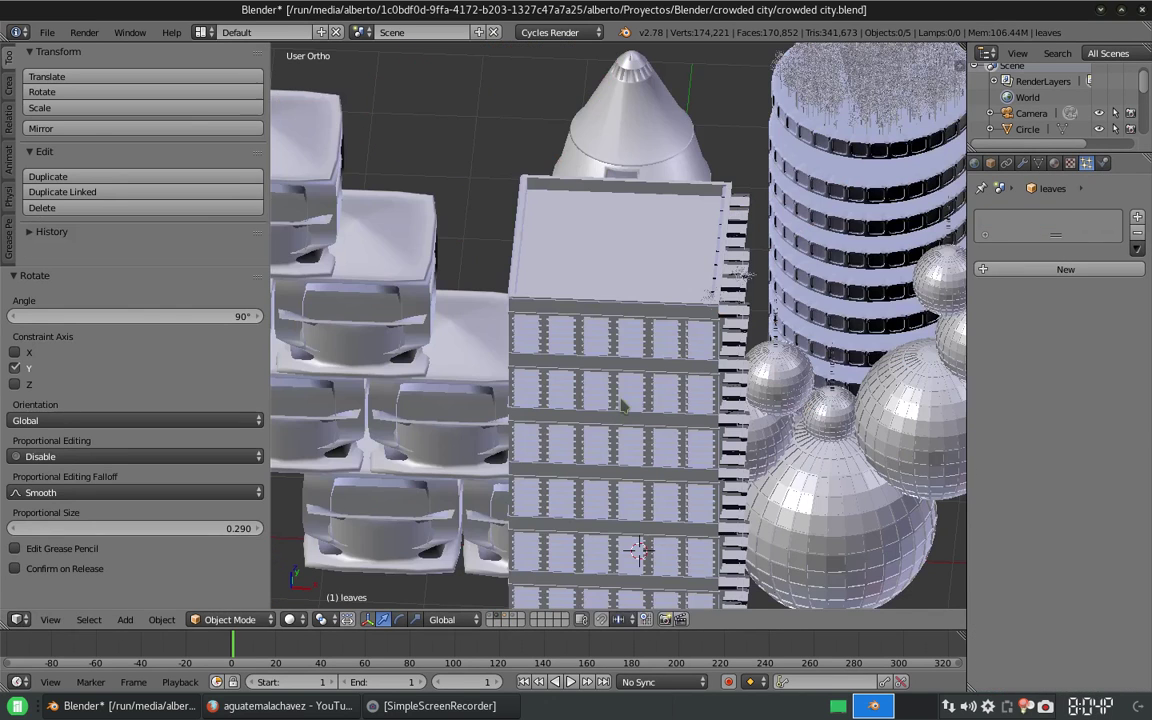
pyautogui.rightClick(622, 403)
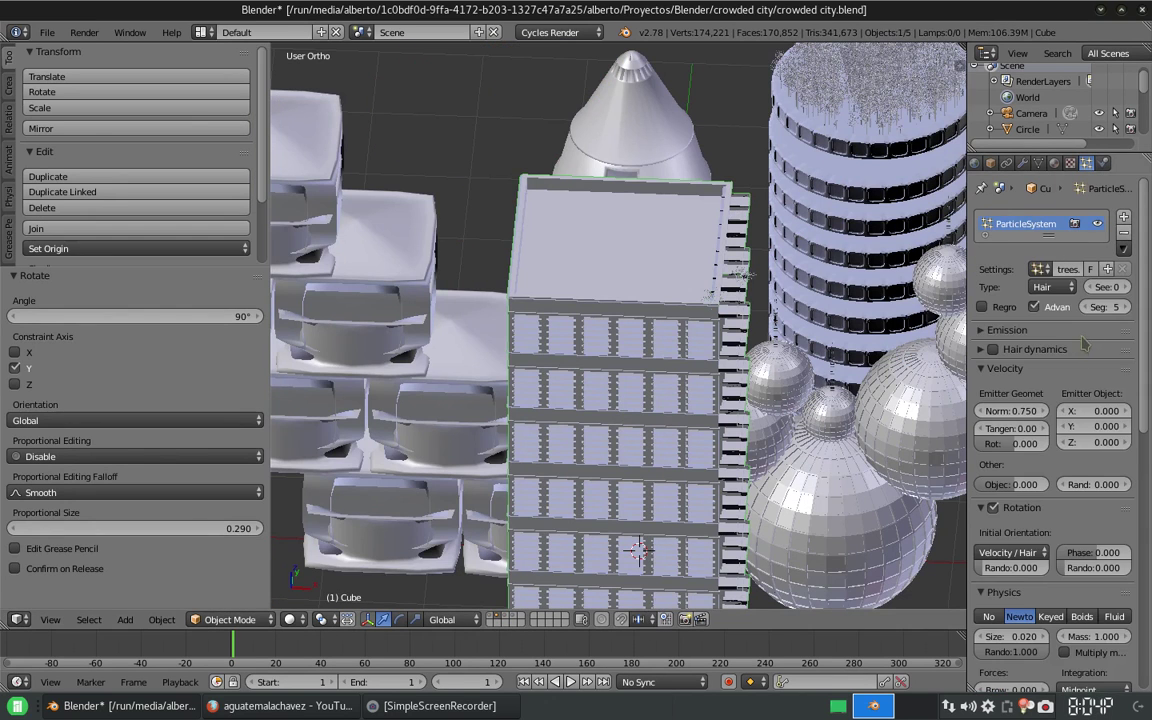
pyautogui.scroll(-3, 1048, 500)
pyautogui.scroll(-3, 1048, 540)
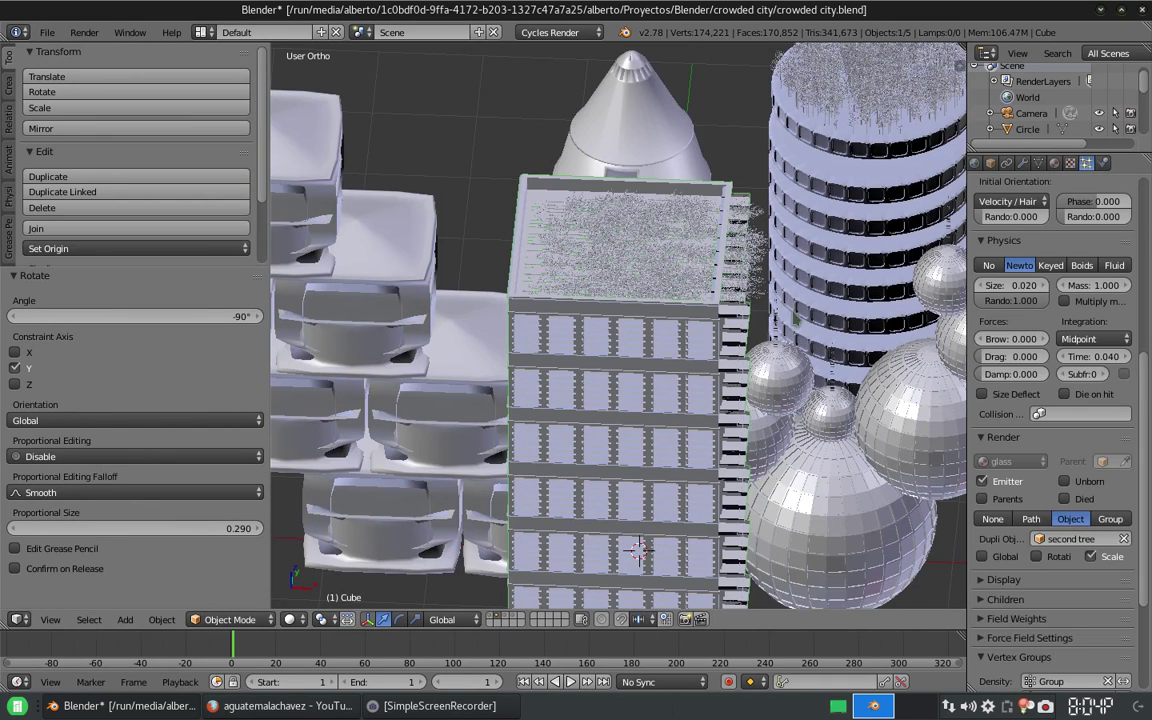
# - Enable particle Rotation and set the Dupli Object to the tree
pyautogui.click(1036, 556)
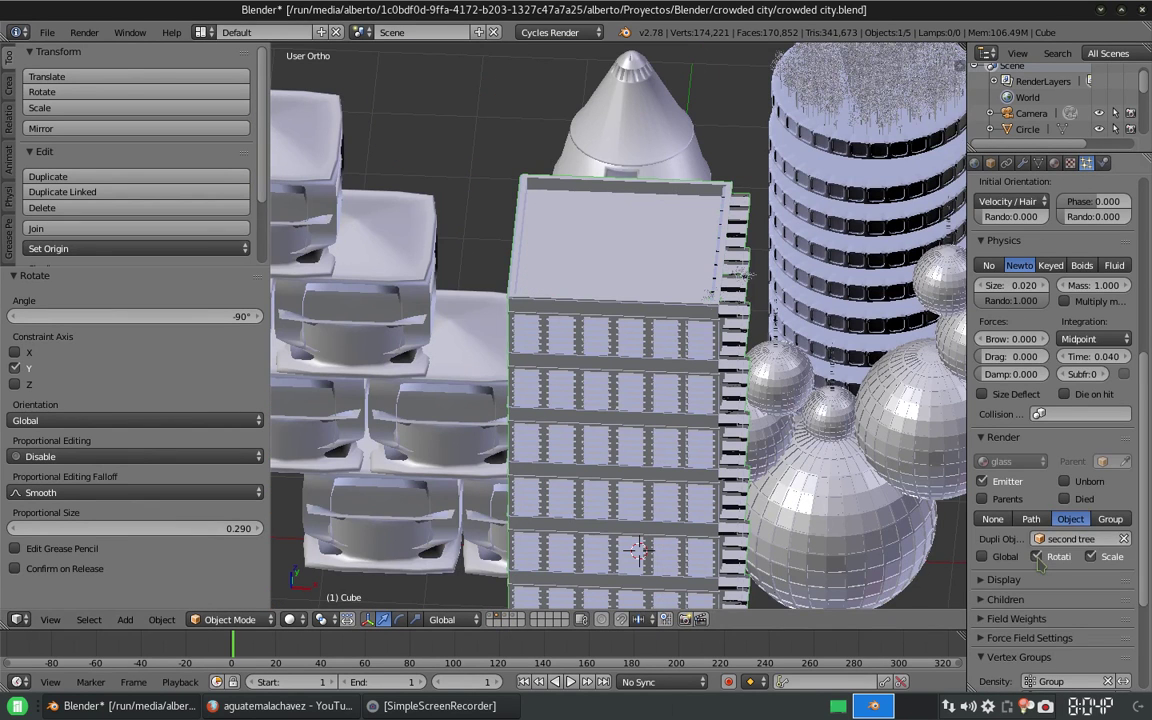
pyautogui.click(1075, 538)
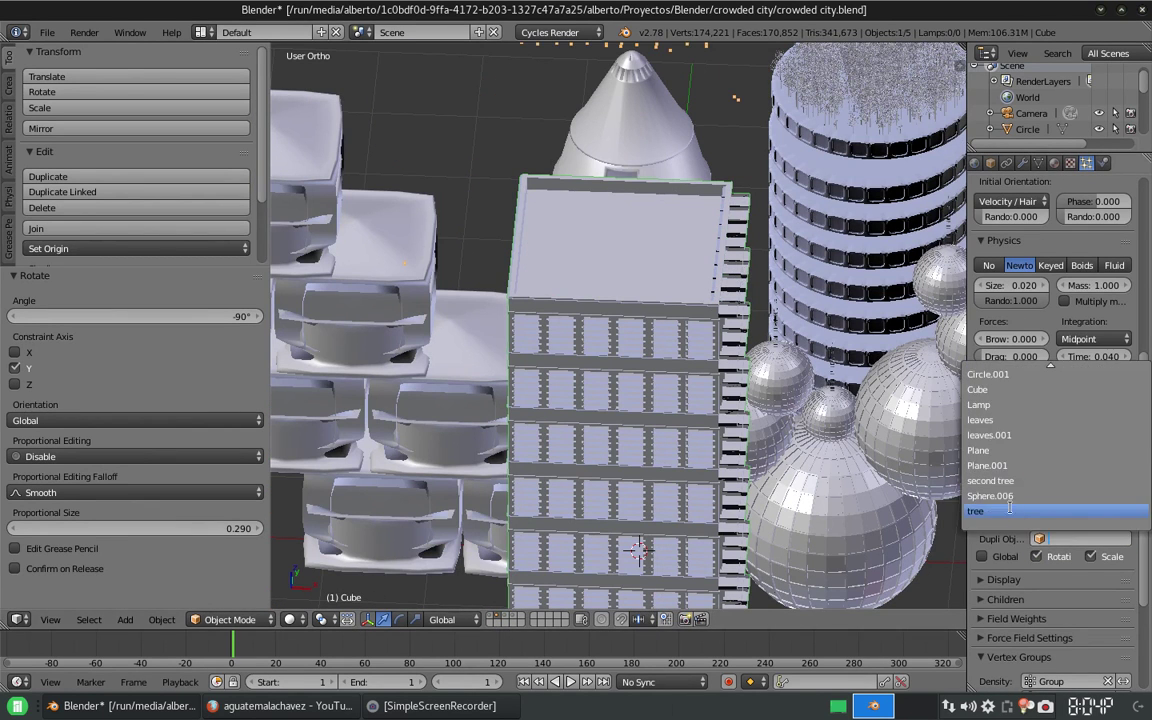
pyautogui.click(1000, 508)
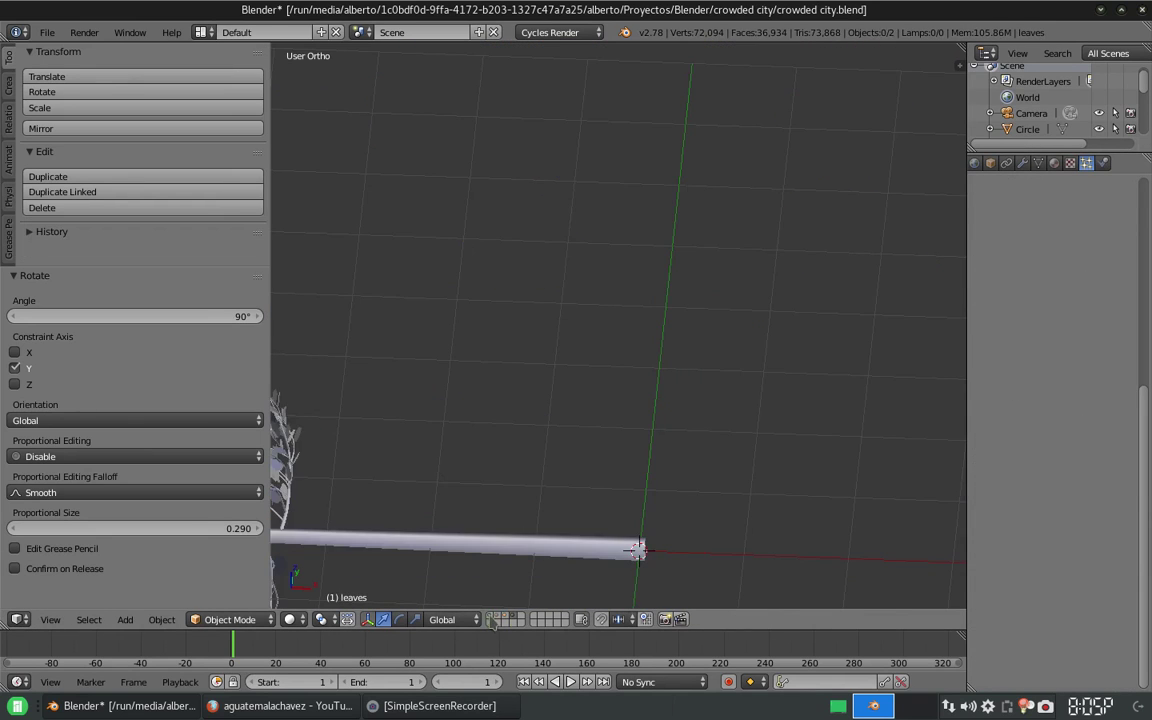
pyautogui.scroll(5, 1066, 290)
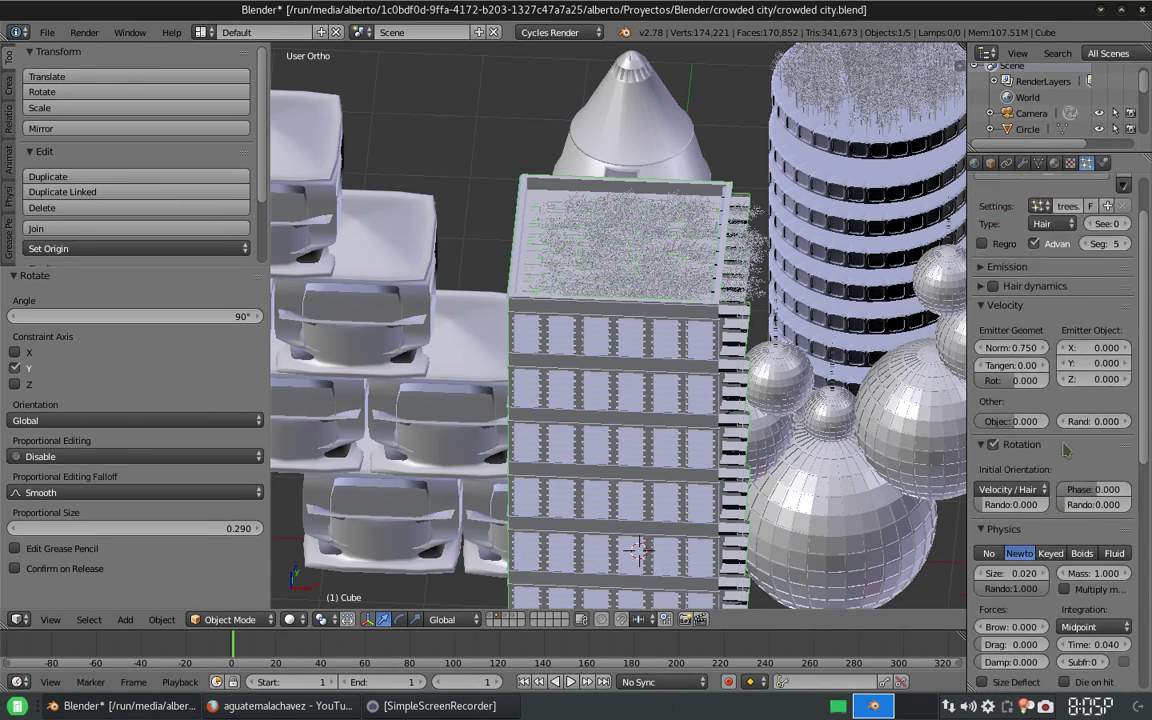
pyautogui.scroll(4, 1066, 290)
# - Browse the particle settings list and leave it unchanged
pyautogui.click(1040, 269)
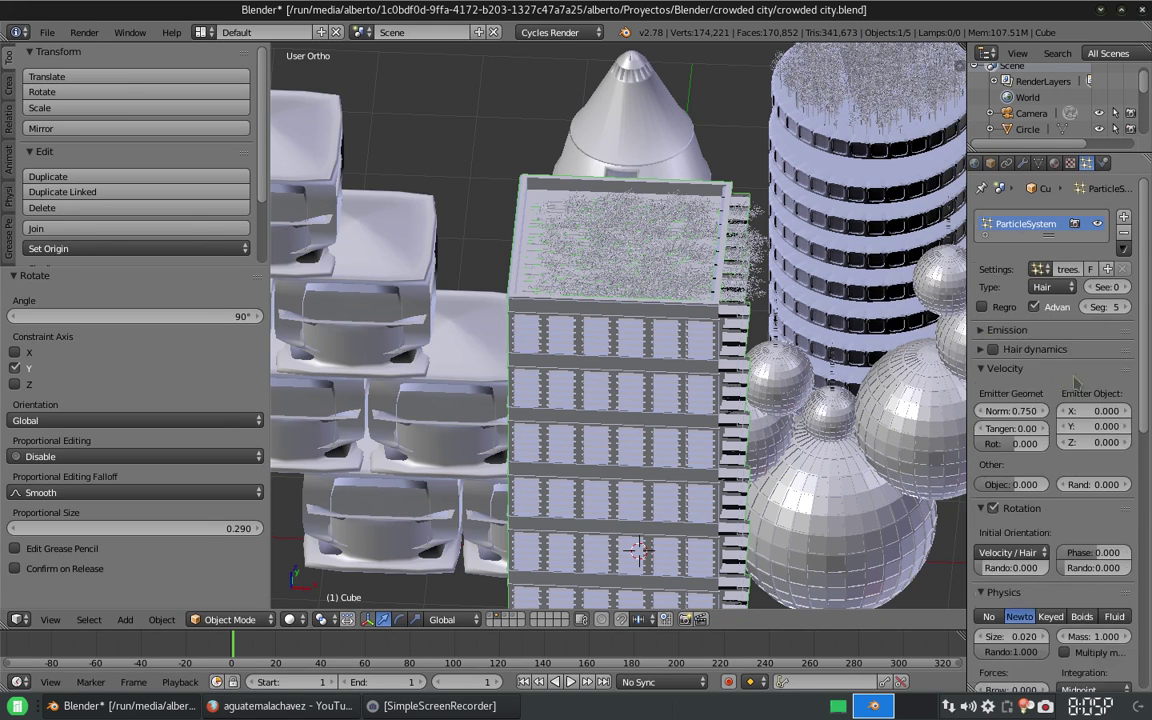
pyautogui.scroll(-5, 1072, 380)
pyautogui.hotkey('ctrl', 'z')
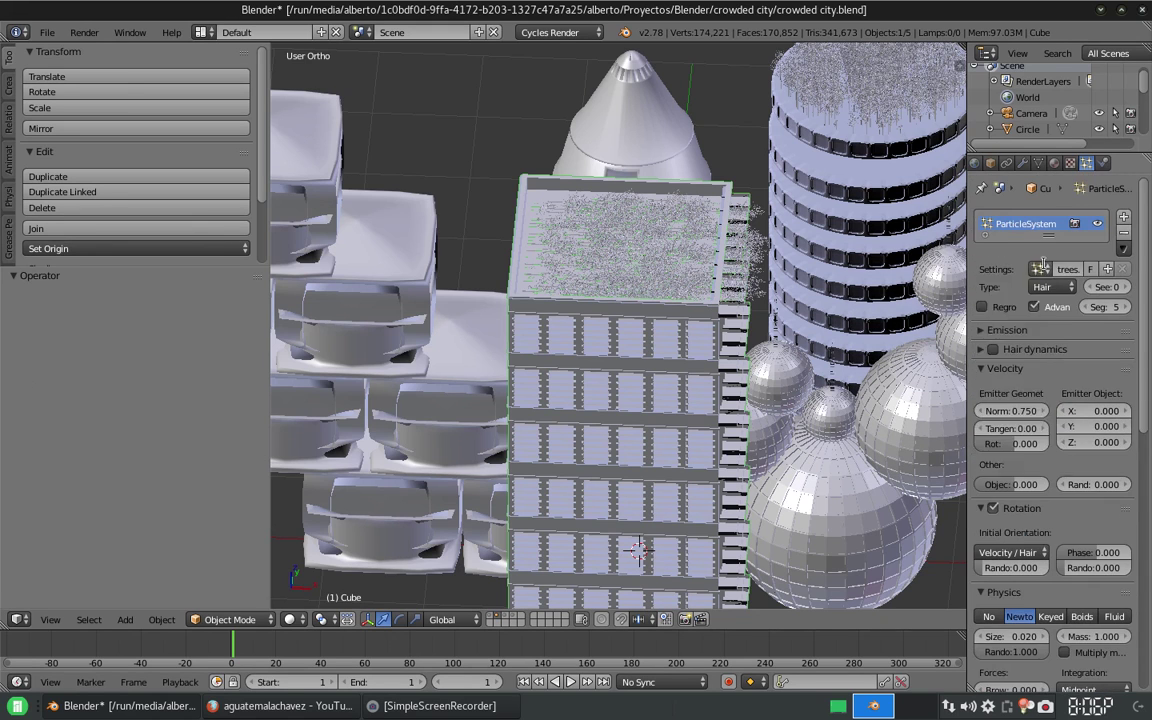
pyautogui.click(1040, 269)
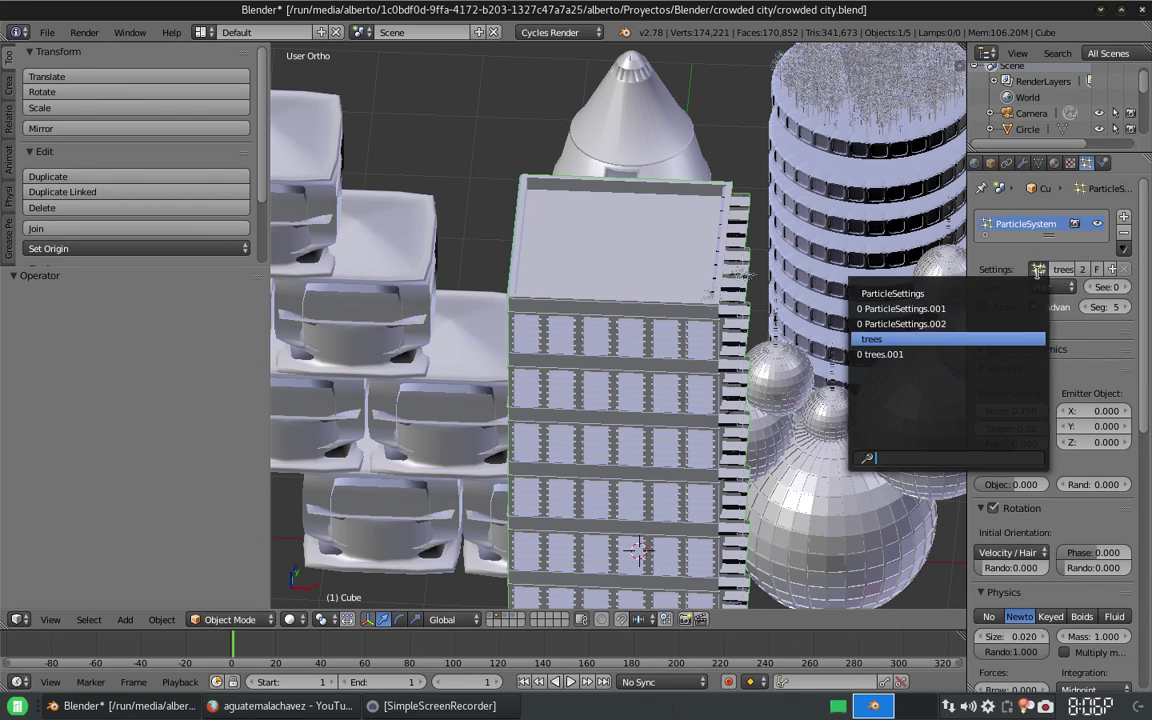
pyautogui.hotkey('ctrl', 'shift', 'z')
pyautogui.scroll(-4, 1045, 408)
pyautogui.scroll(-5, 1045, 408)
pyautogui.scroll(-8, 1045, 408)
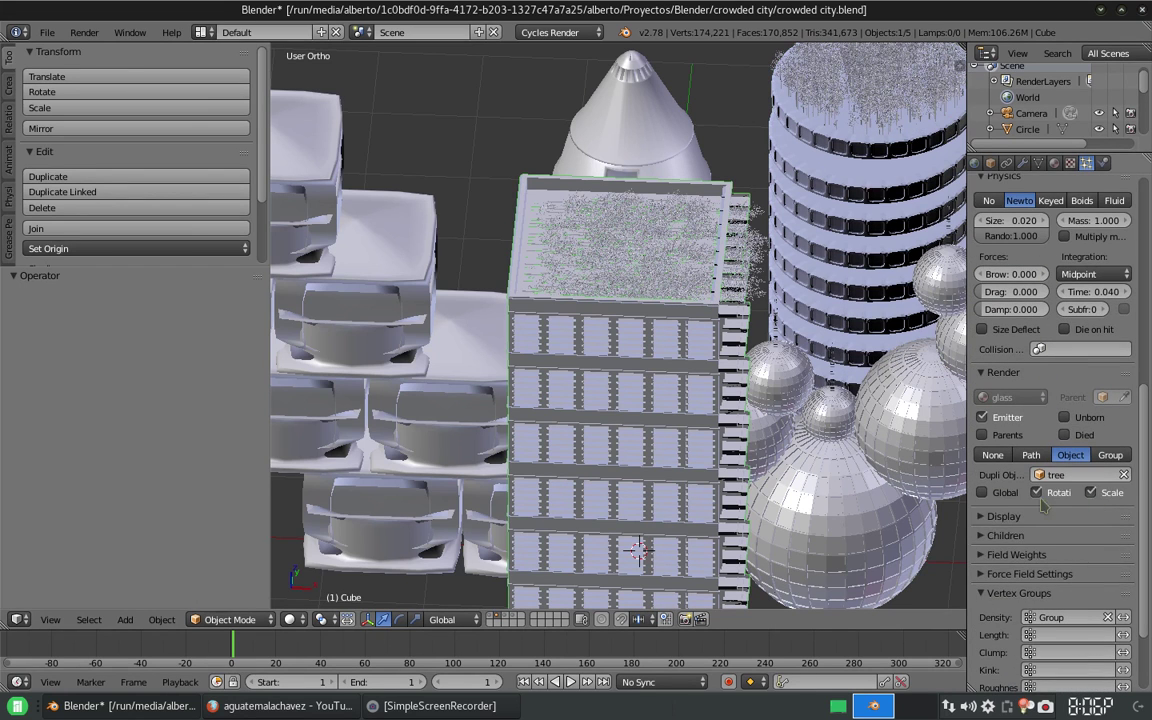
# - Select the cylindrical tower and save the file
pyautogui.rightClick(878, 100)
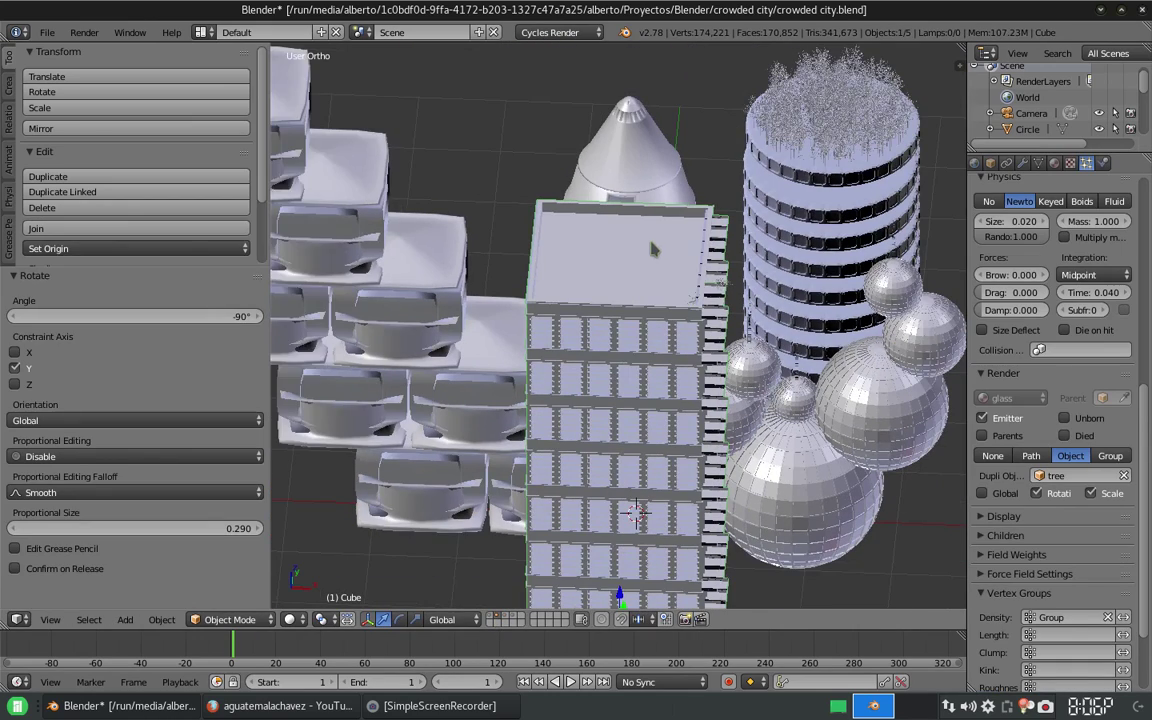
pyautogui.hotkey('ctrl', 's')
pyautogui.scroll(1, 1060, 476)
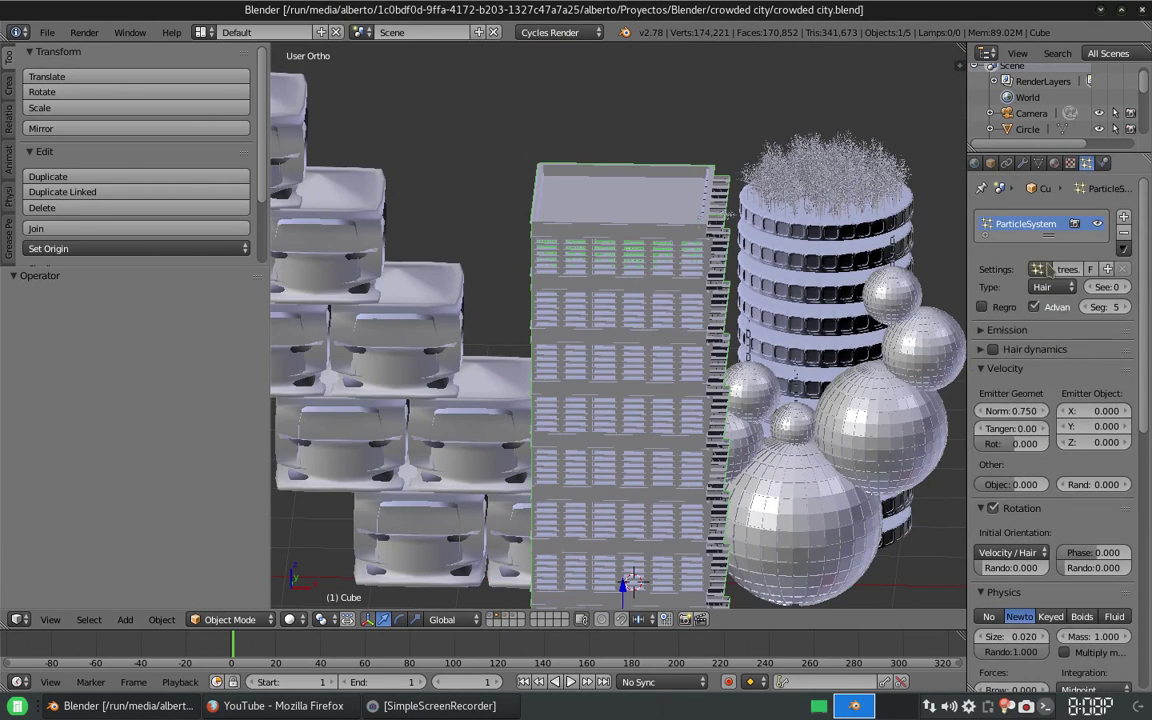
# - Set the Dupli Object to 'second tree' and check the particle settings list
pyautogui.click(1065, 507)
pyautogui.click(964, 312)
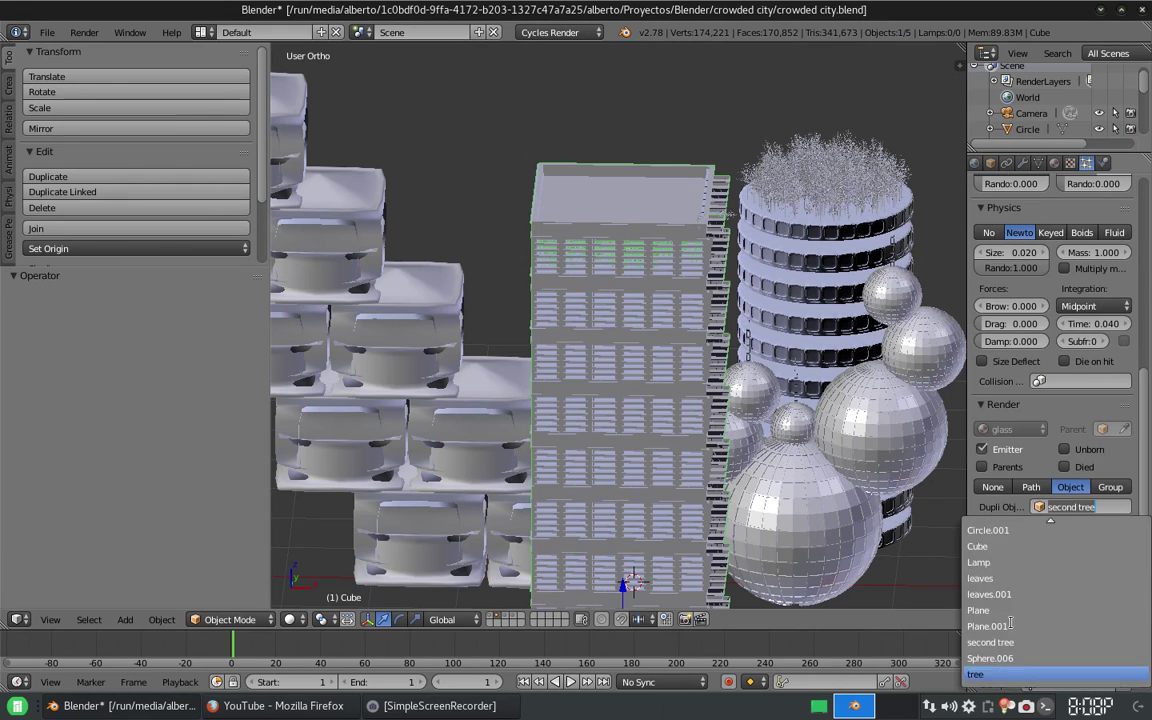
pyautogui.scroll(10, 1042, 400)
pyautogui.click(1040, 269)
# - Flip the normals of the cube's top face in Edit Mode
pyautogui.press('Tab')
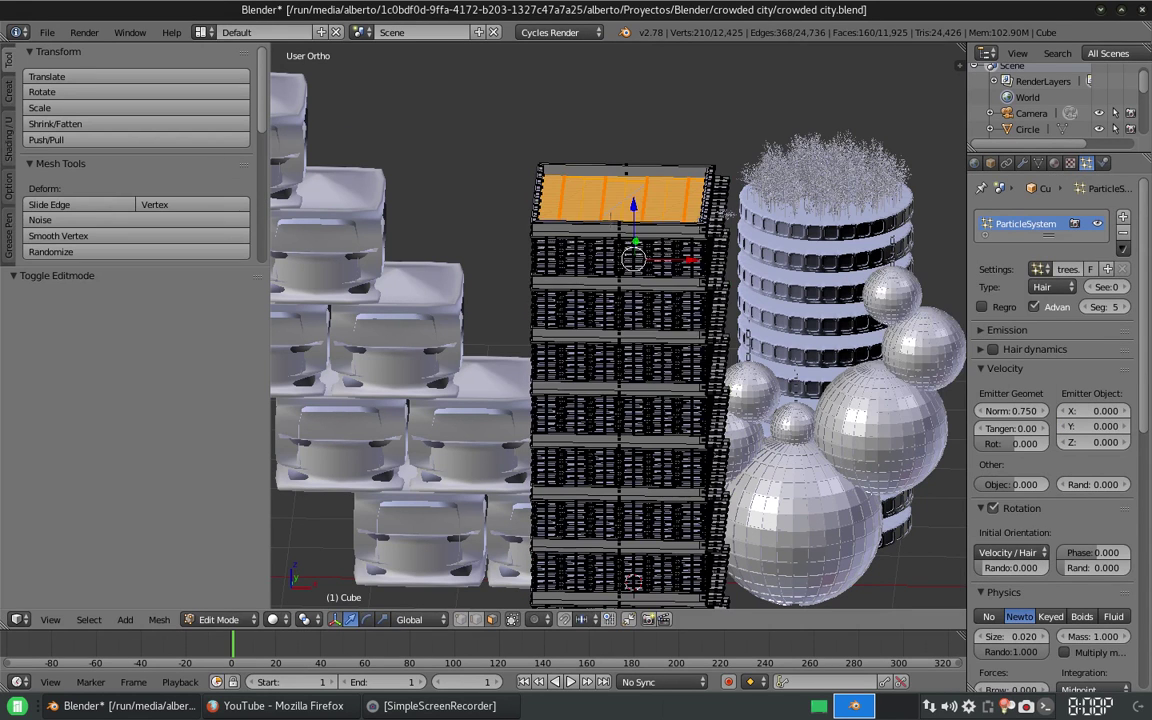
pyautogui.press('space')
pyautogui.write('flip')
pyautogui.press('Return')
# - Assign the shared 'trees' particle settings and collapse the Rotation panel
pyautogui.click(1040, 269)
pyautogui.click(860, 290)
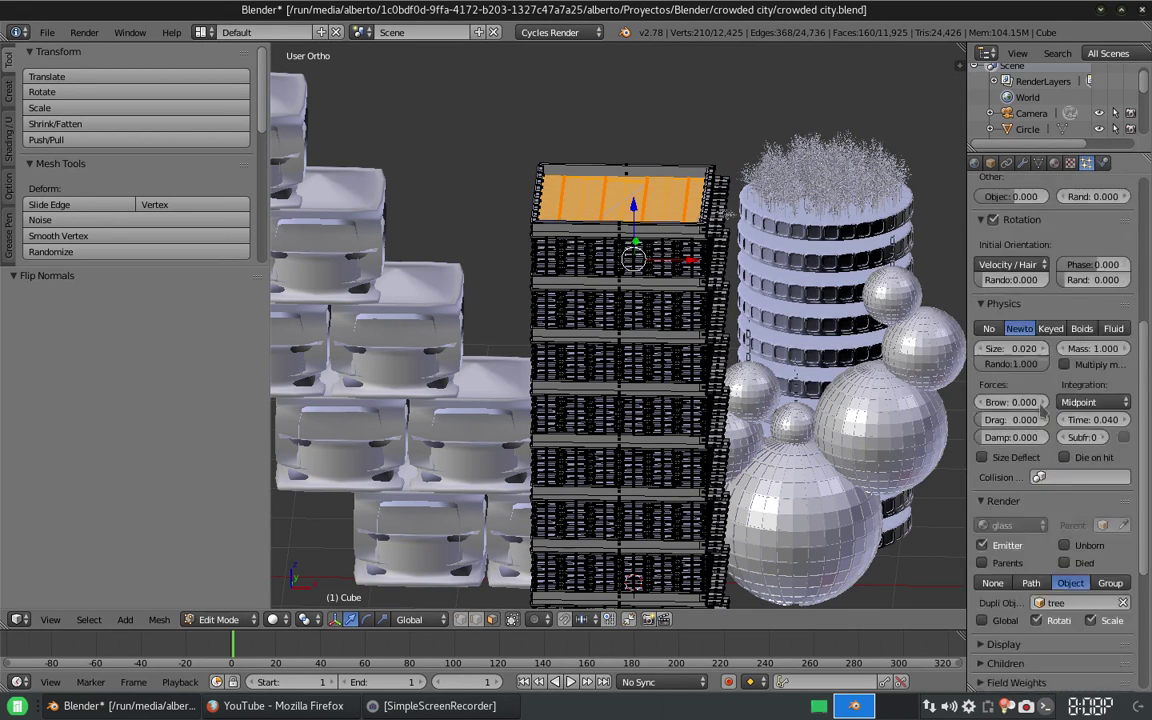
pyautogui.scroll(-5, 1060, 450)
pyautogui.scroll(5, 1068, 467)
pyautogui.click(1040, 269)
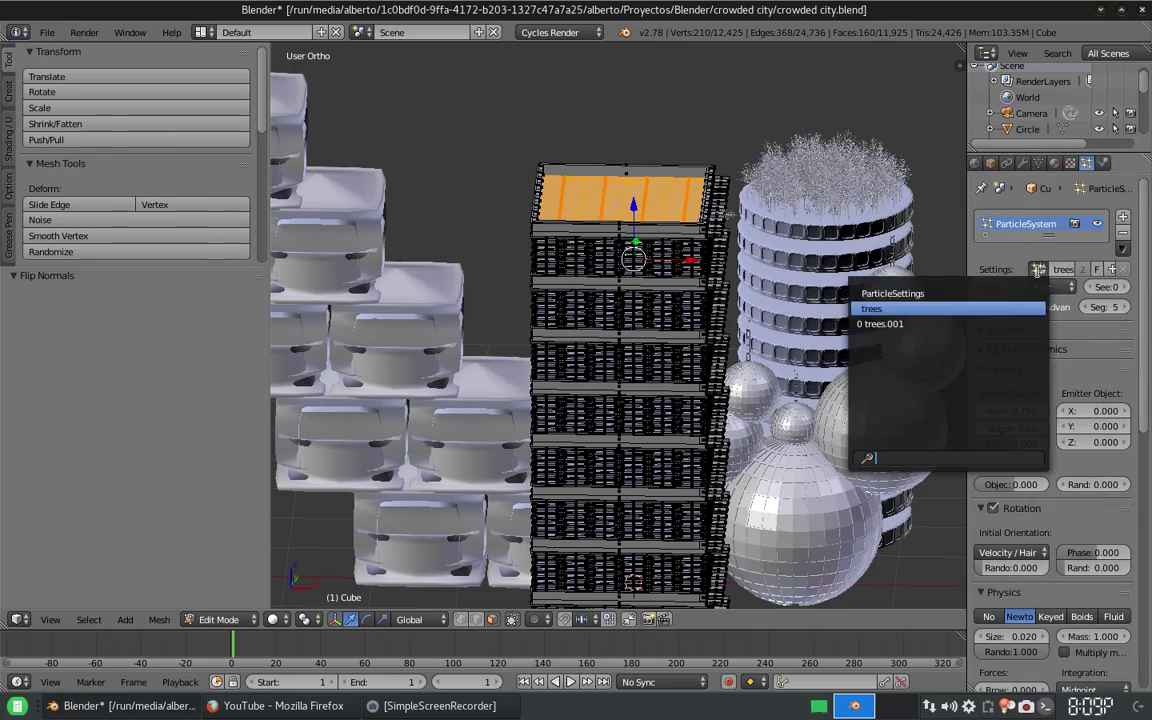
pyautogui.click(860, 308)
pyautogui.scroll(-3, 1000, 420)
pyautogui.click(990, 410)
pyautogui.scroll(-5, 993, 411)
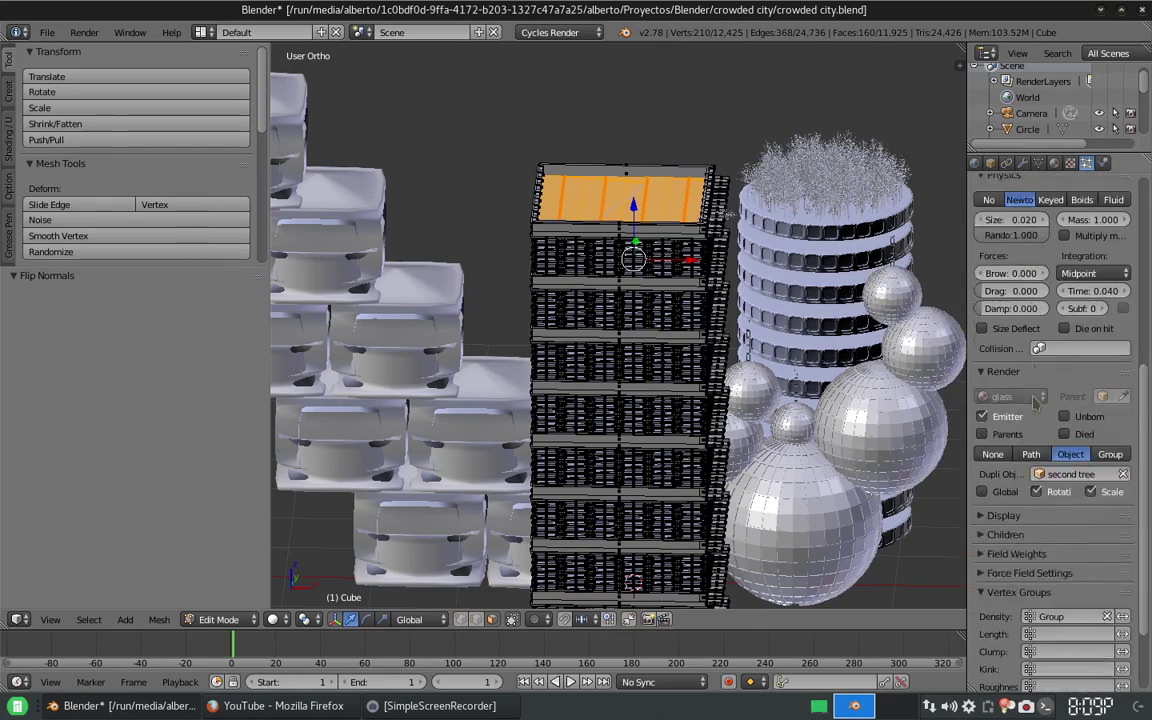
pyautogui.scroll(-4, 993, 411)
# - Weight paint the cube's roof from a top-down view, then return to Object Mode
pyautogui.press('Tab')
pyautogui.moveTo(660, 380)
pyautogui.mouseDown(button='middle')
pyautogui.moveTo(638, 257)
pyautogui.moveTo(643, 312)
pyautogui.mouseUp(button='middle')
pyautogui.scroll(5, 643, 314)
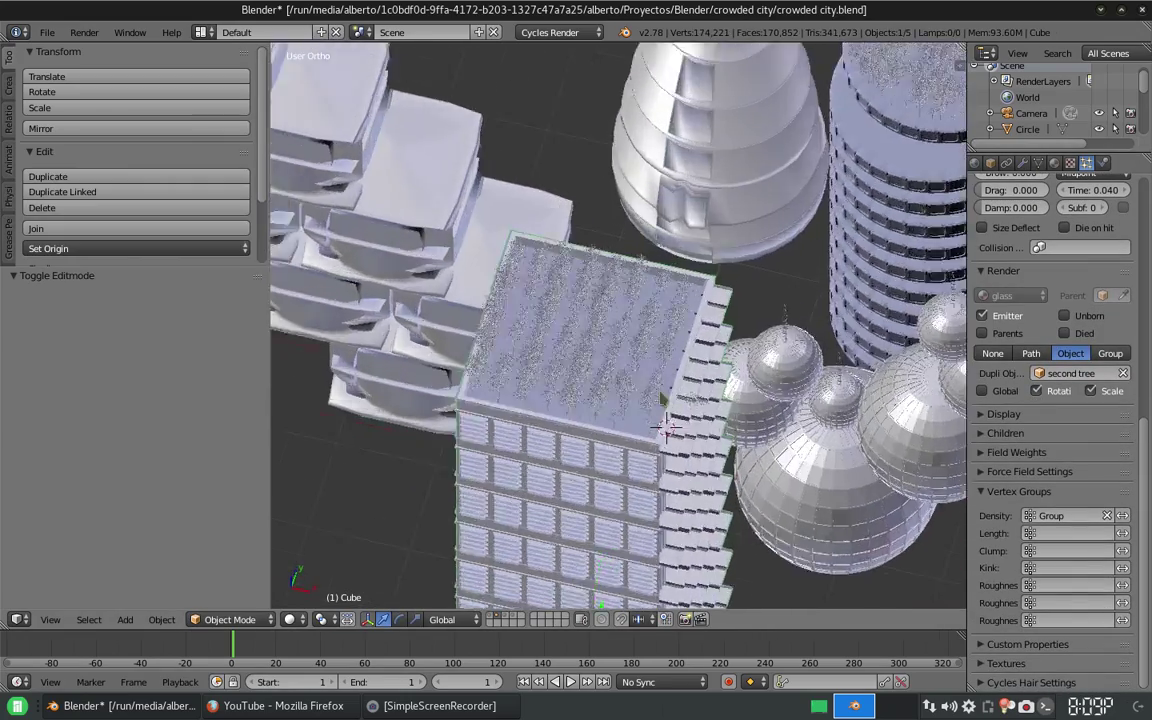
pyautogui.click(289, 619)
pyautogui.click(222, 619)
pyautogui.click(215, 470)
pyautogui.moveTo(645, 483); pyautogui.dragTo(808, 502, button='middle')
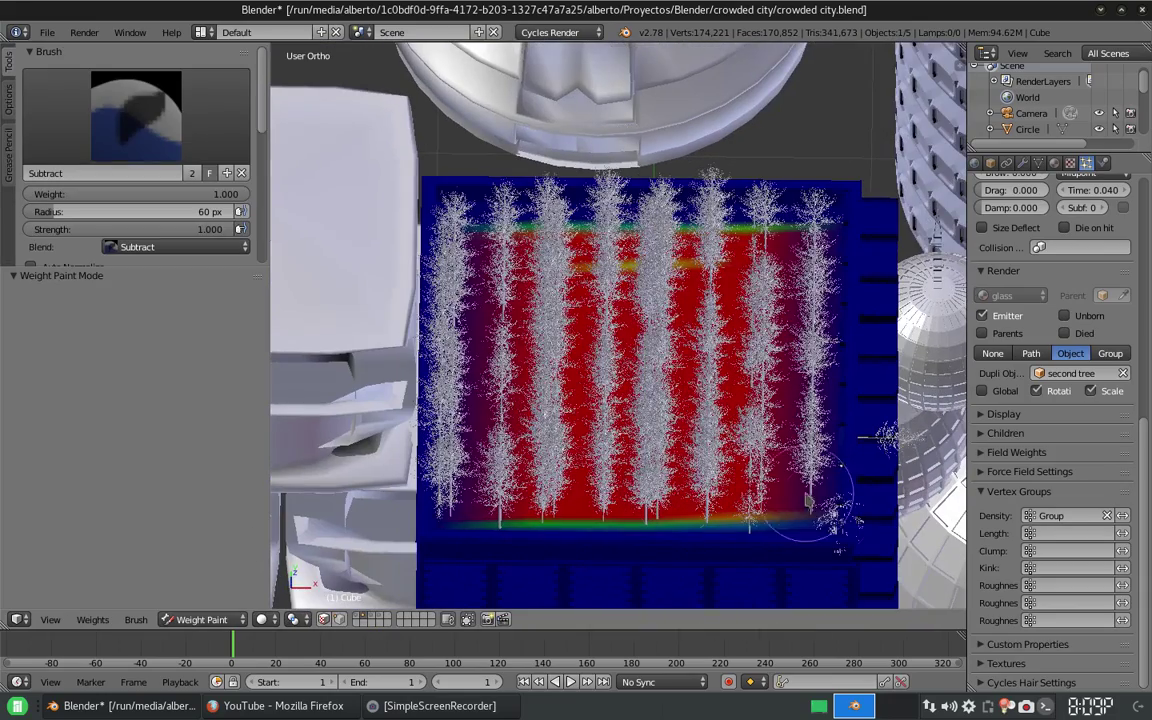
pyautogui.scroll(-3, 880, 370)
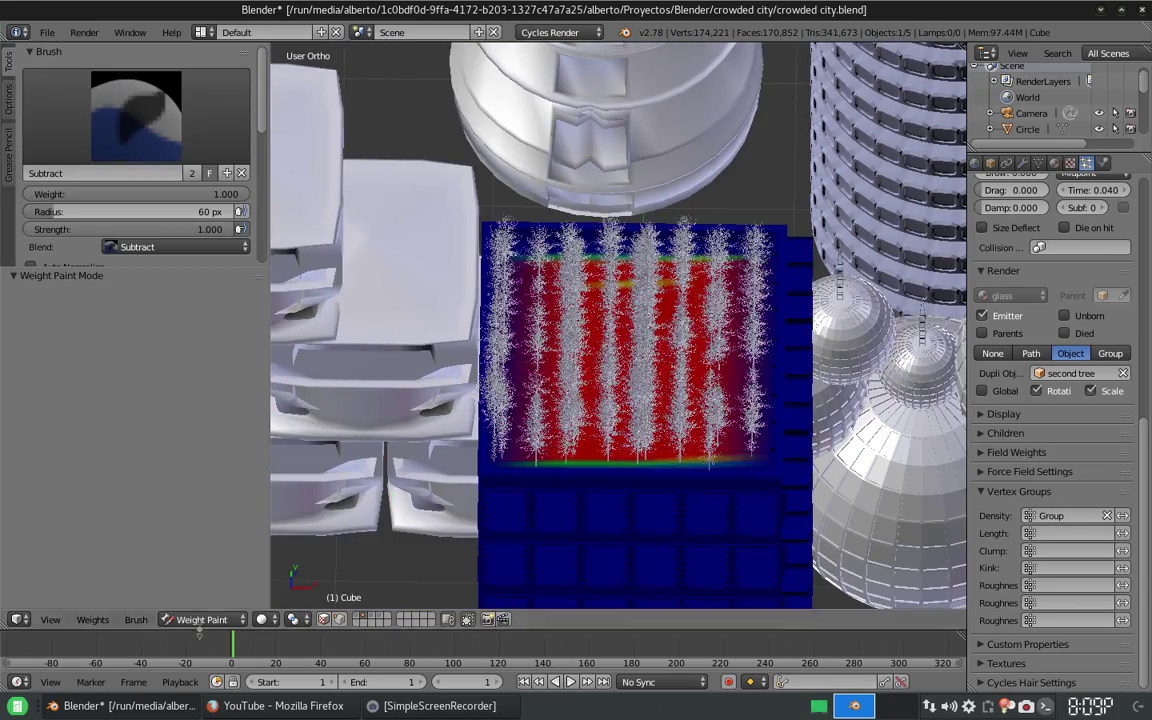
pyautogui.hotkey('ctrl', 'Tab')
pyautogui.scroll(3, 1050, 460)
pyautogui.scroll(4, 1055, 480)
pyautogui.scroll(4, 1057, 484)
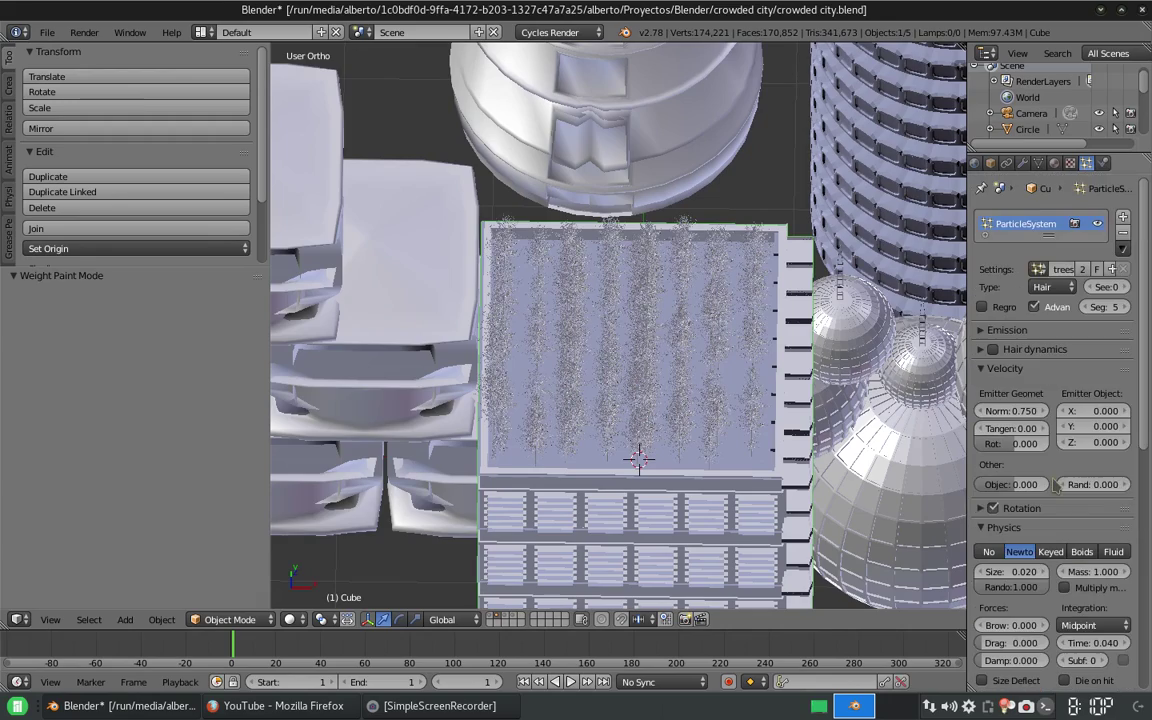
# - Randomise tree velocity, set rotation 1.000 and random 0.200, then save
pyautogui.moveTo(1089, 487); pyautogui.dragTo(1132, 308)
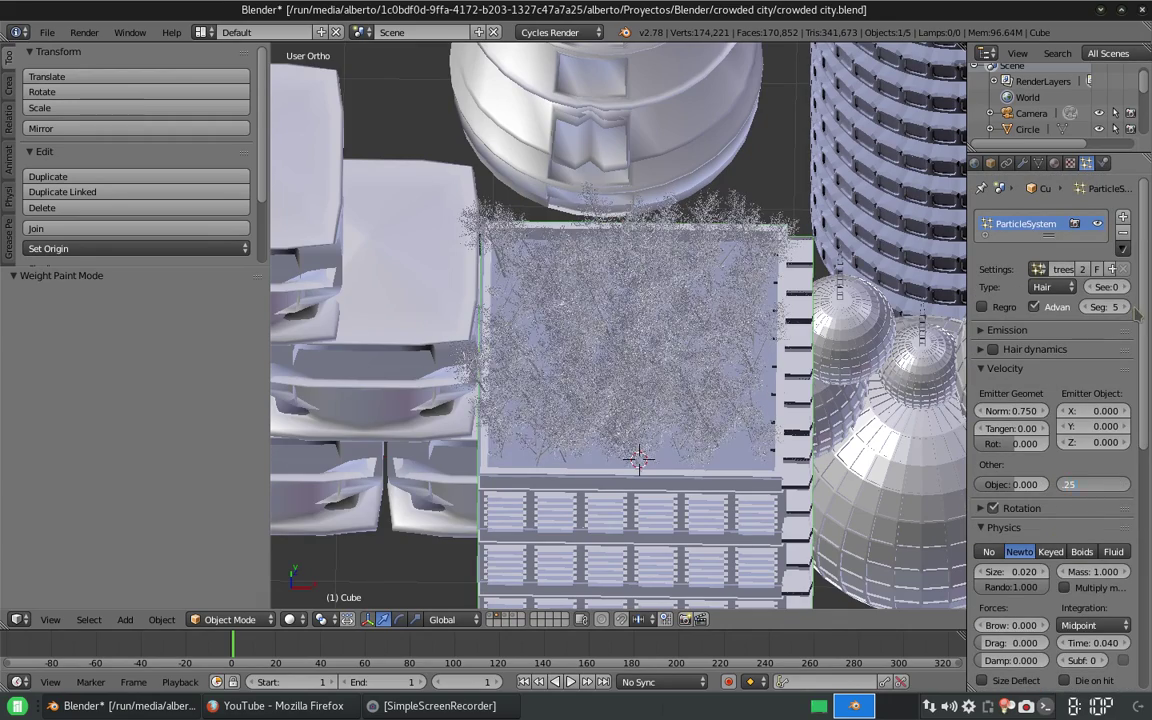
pyautogui.moveTo(950, 330); pyautogui.dragTo(1018, 450, button='middle')
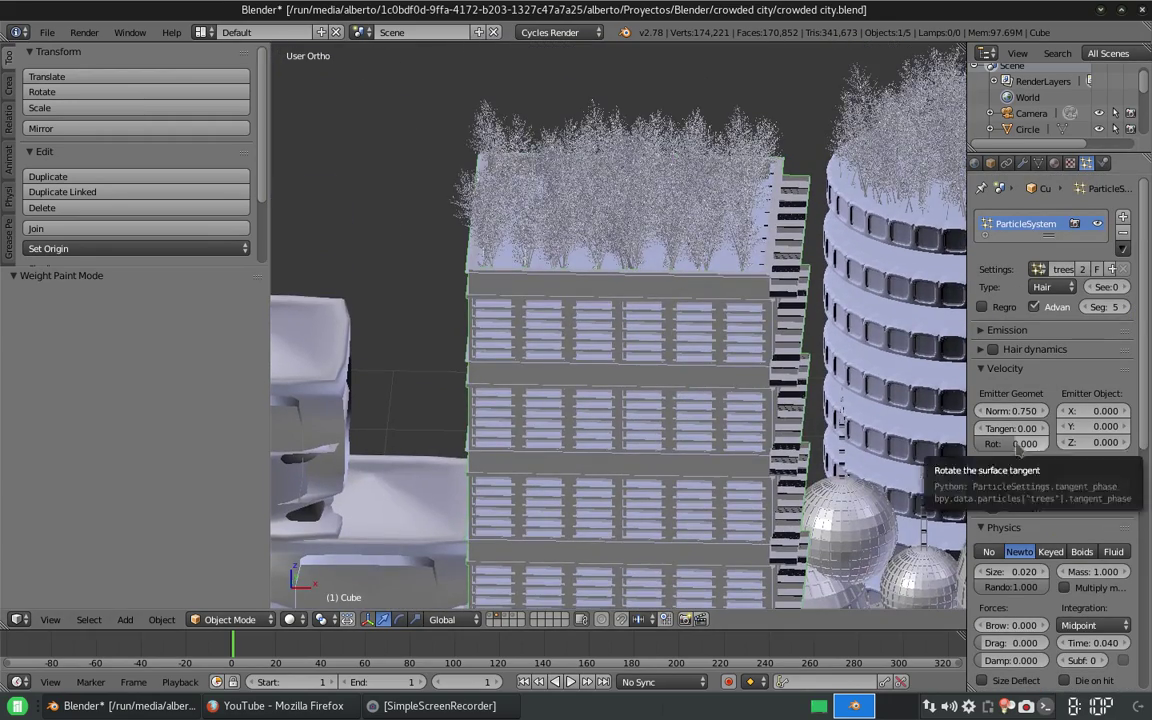
pyautogui.moveTo(1018, 450); pyautogui.dragTo(1133, 354)
pyautogui.write('0.2')
pyautogui.press('Return')
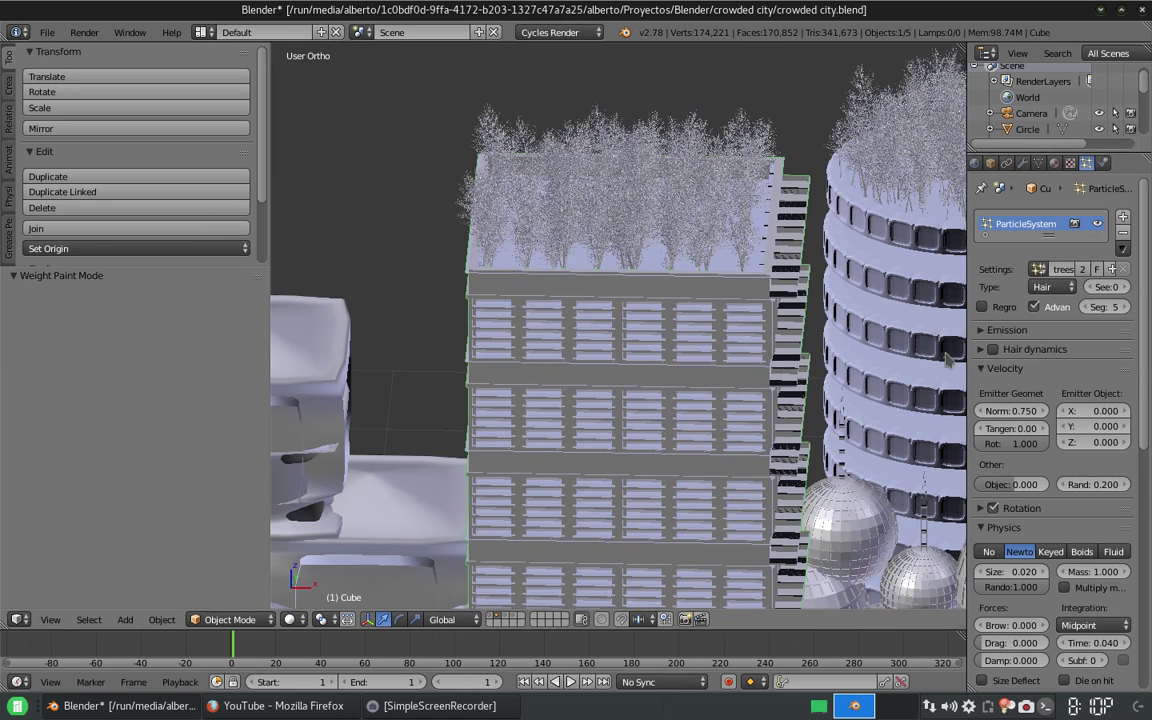
pyautogui.hotkey('ctrl', 's')
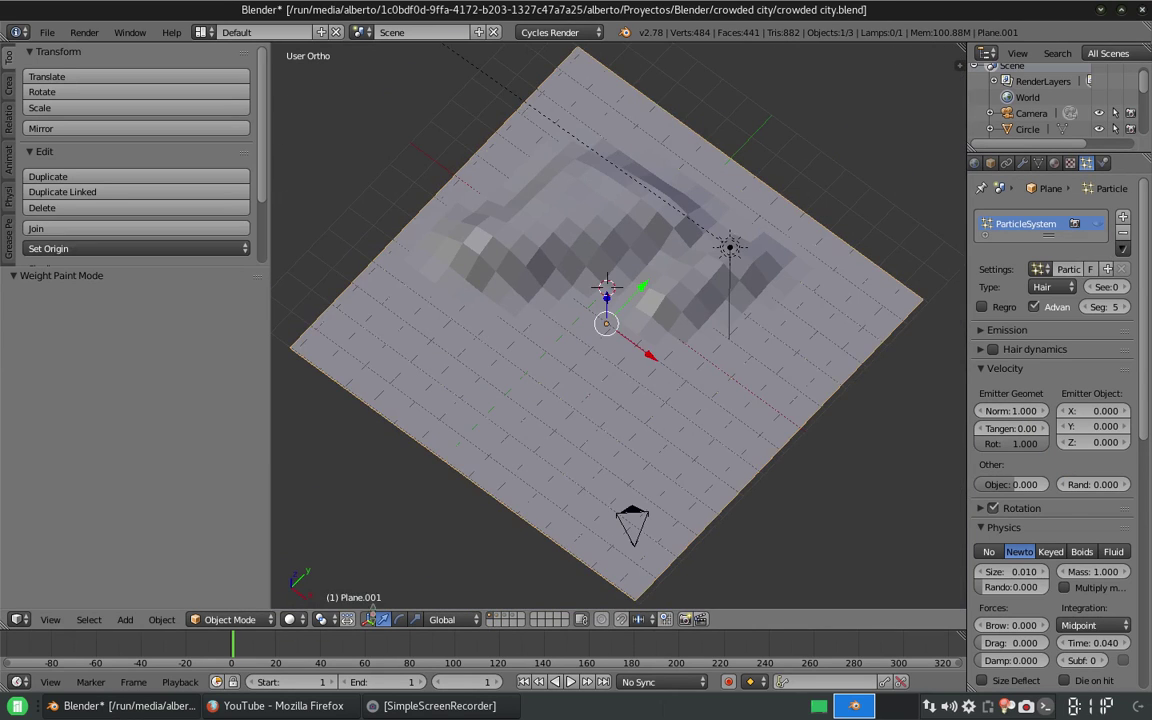
# - View through the camera, put the plane in Object Mode, save, and show the particle buildings
pyautogui.click(230, 619)
pyautogui.click(245, 537)
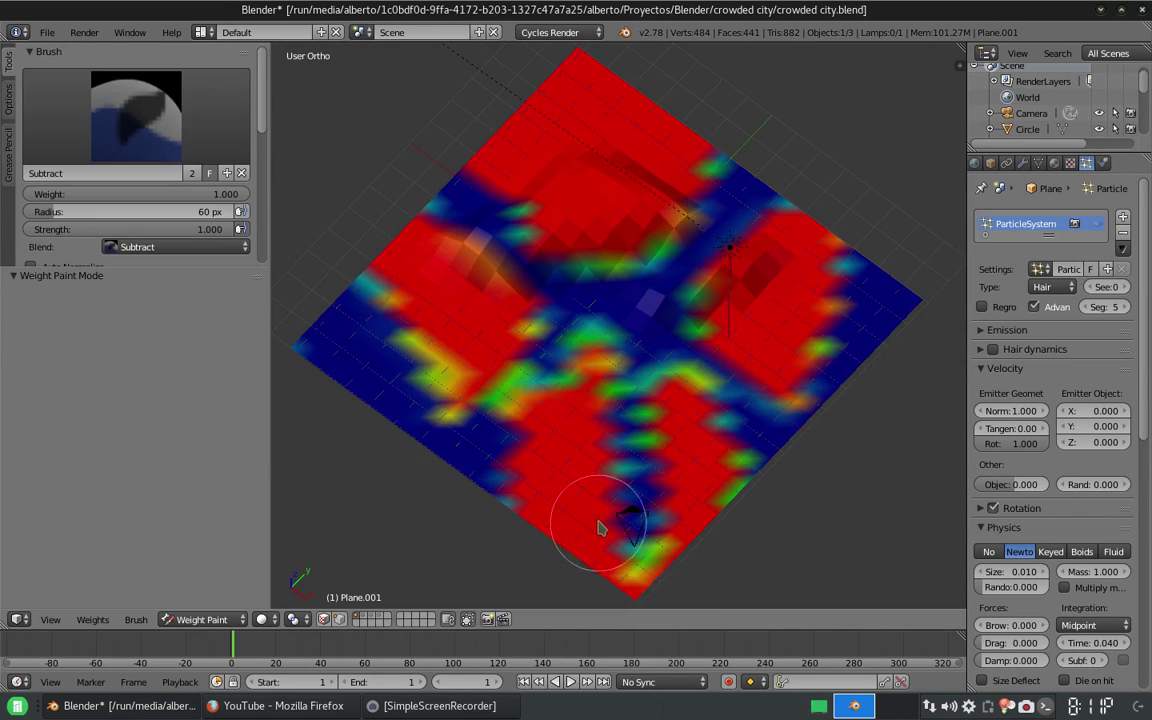
pyautogui.scroll(4, 590, 306)
pyautogui.scroll(3, 560, 310)
pyautogui.scroll(2, 537, 313)
pyautogui.press('KP_0')
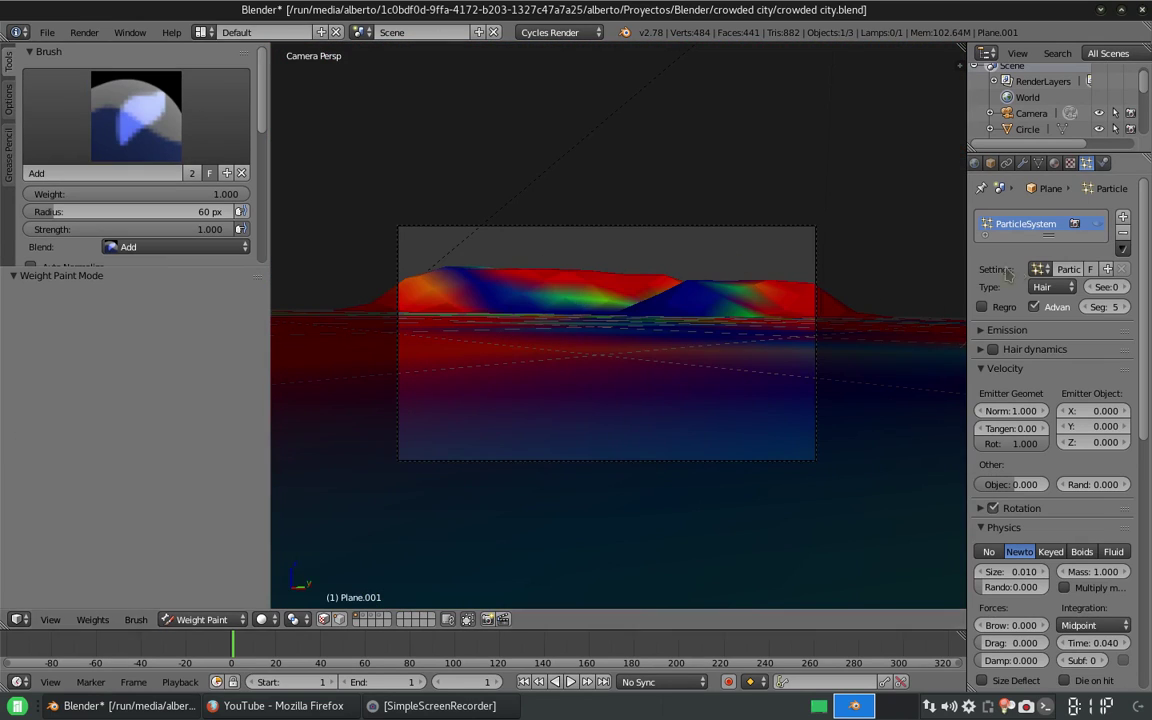
pyautogui.hotkey('ctrl', 'Tab')
pyautogui.hotkey('ctrl', 's')
pyautogui.click(1097, 224)
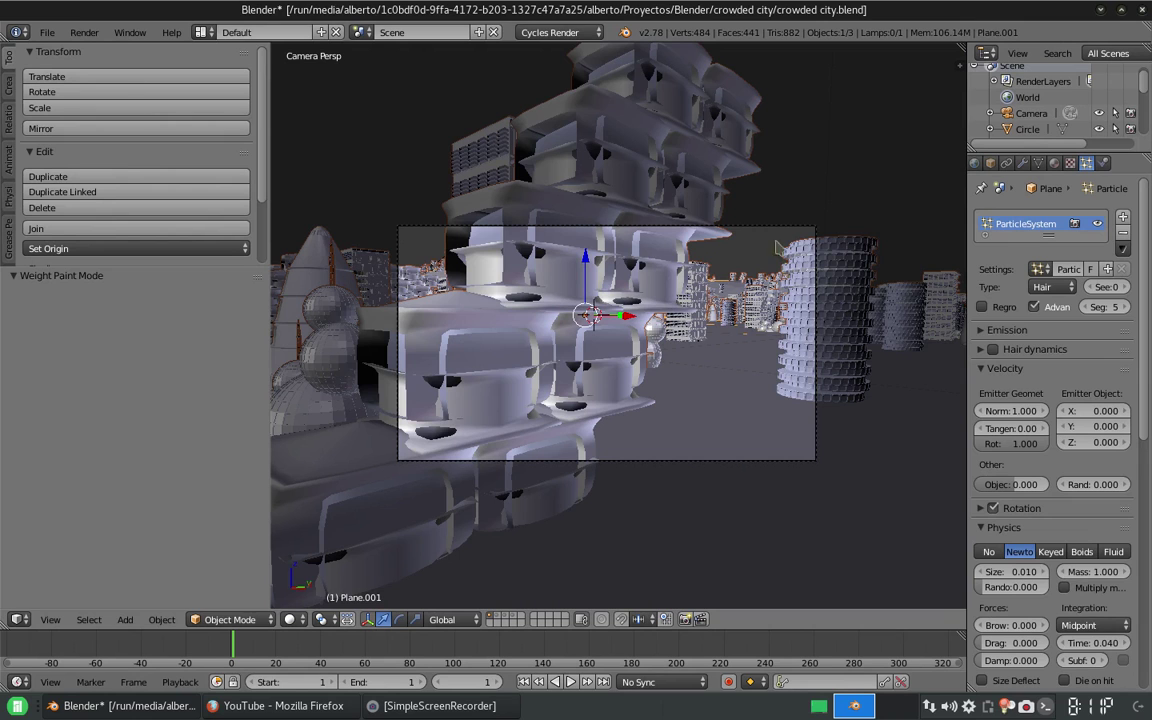
# - Move the camera closer to the city
pyautogui.press('KP_7')
pyautogui.scroll(5, 715, 303)
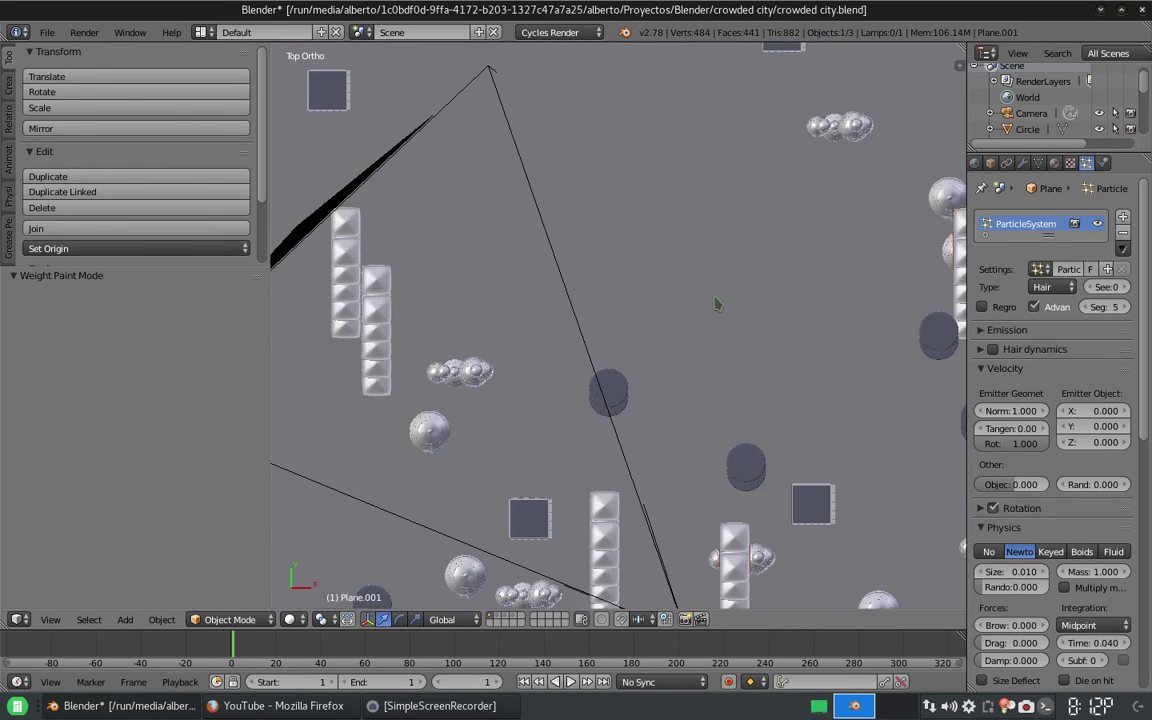
pyautogui.moveTo(630, 259); pyautogui.dragTo(618, 201, button='middle')
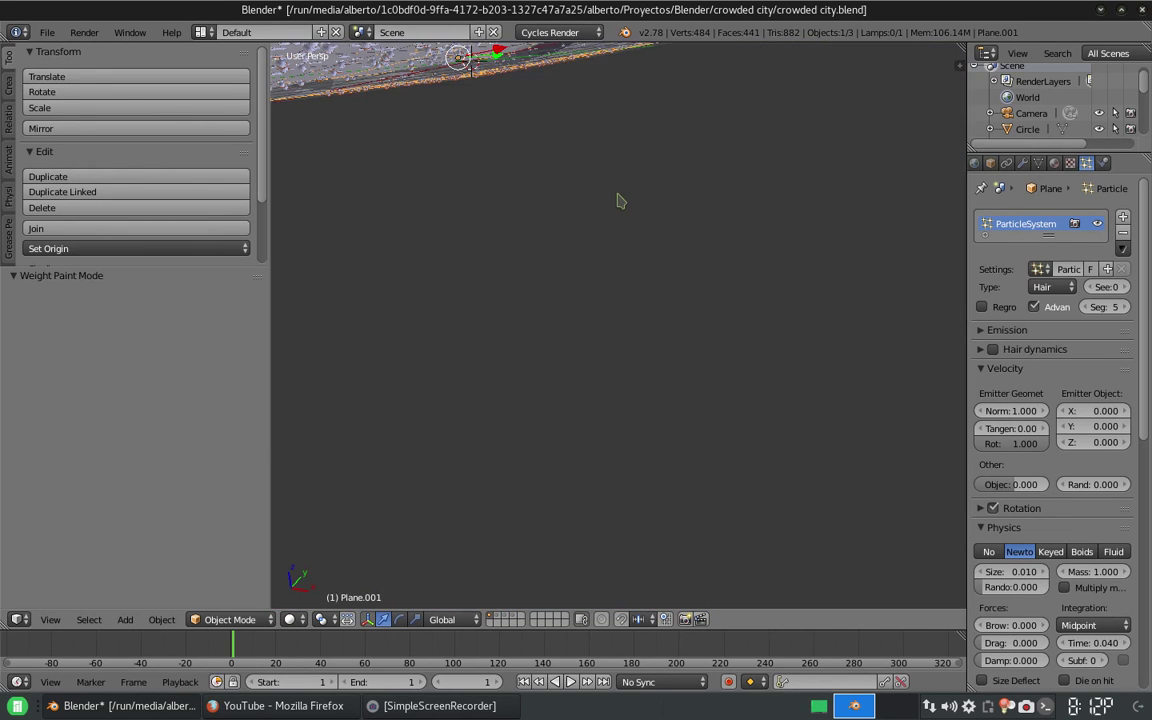
pyautogui.press('KP_0')
pyautogui.rightClick(763, 229)
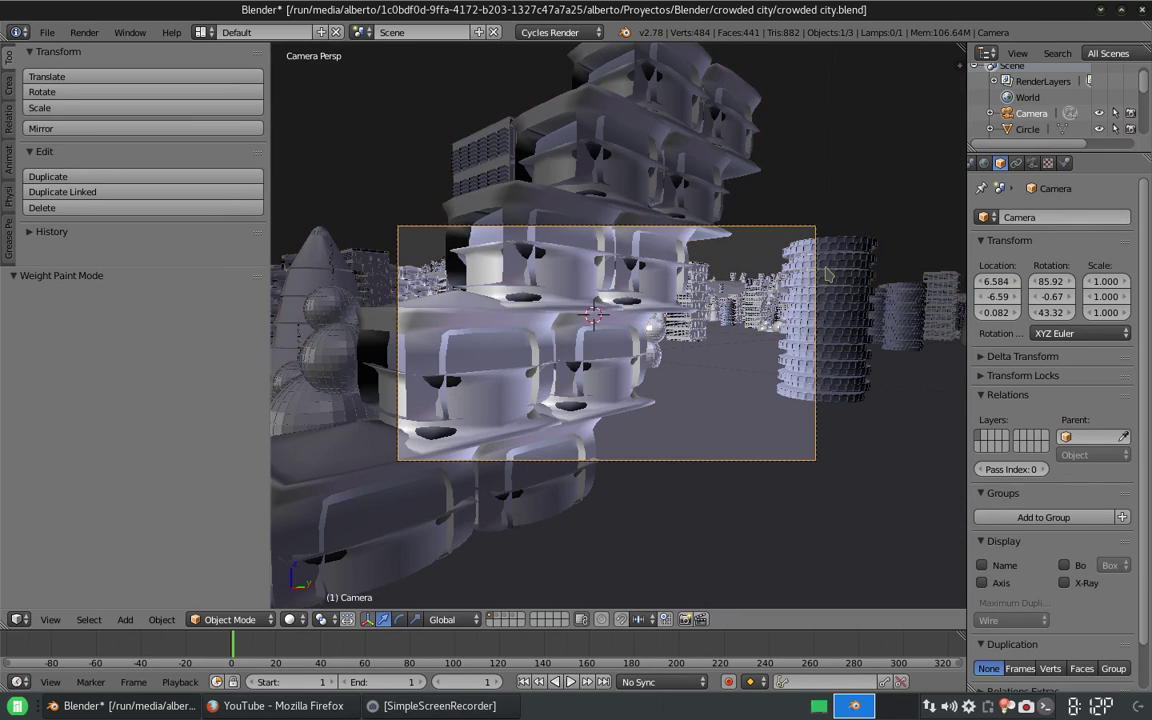
pyautogui.press('g')
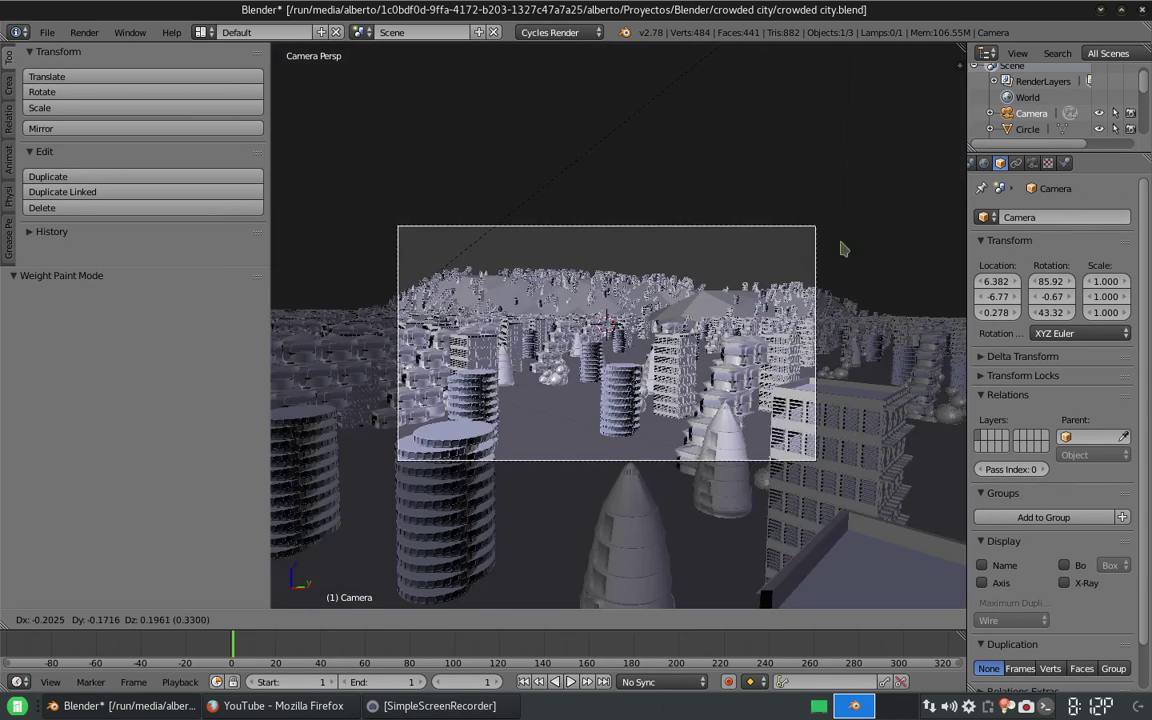
pyautogui.click(925, 189)
# - Reposition the camera over the building and terrain layers, then select terrain plane Plane.001
pyautogui.click(497, 619)
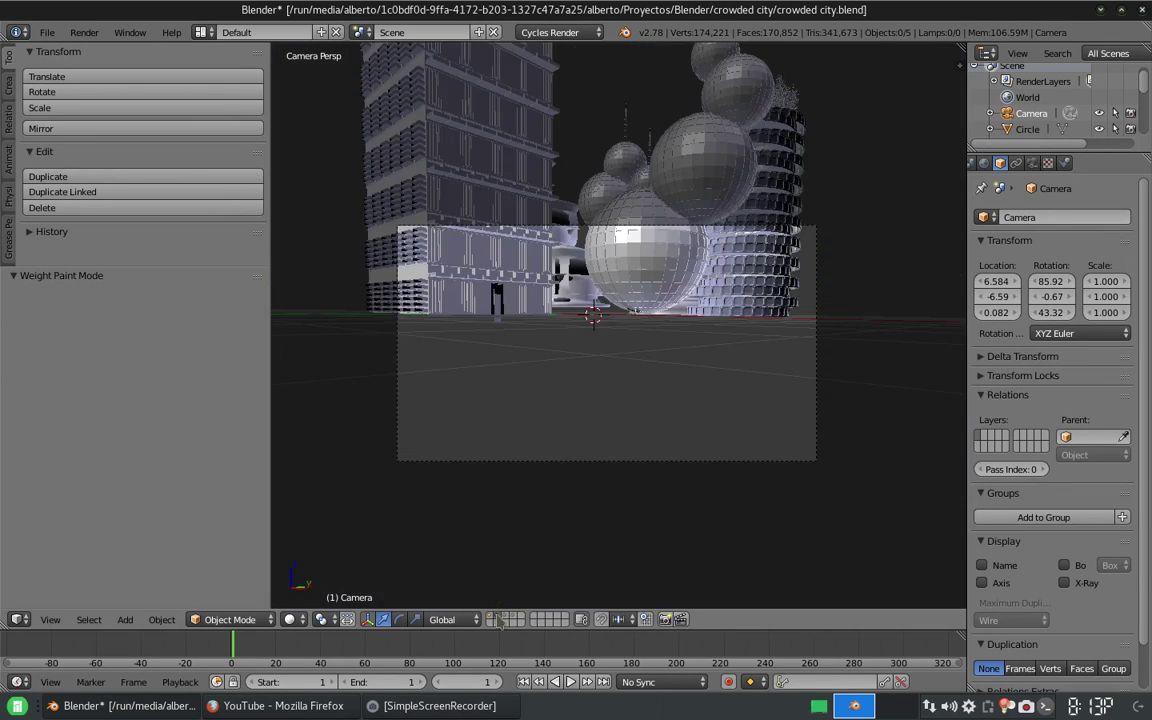
pyautogui.moveTo(617, 318)
pyautogui.mouseDown(button='middle')
pyautogui.moveTo(666, 239)
pyautogui.moveTo(689, 255)
pyautogui.moveTo(568, 228)
pyautogui.mouseUp(button='middle')
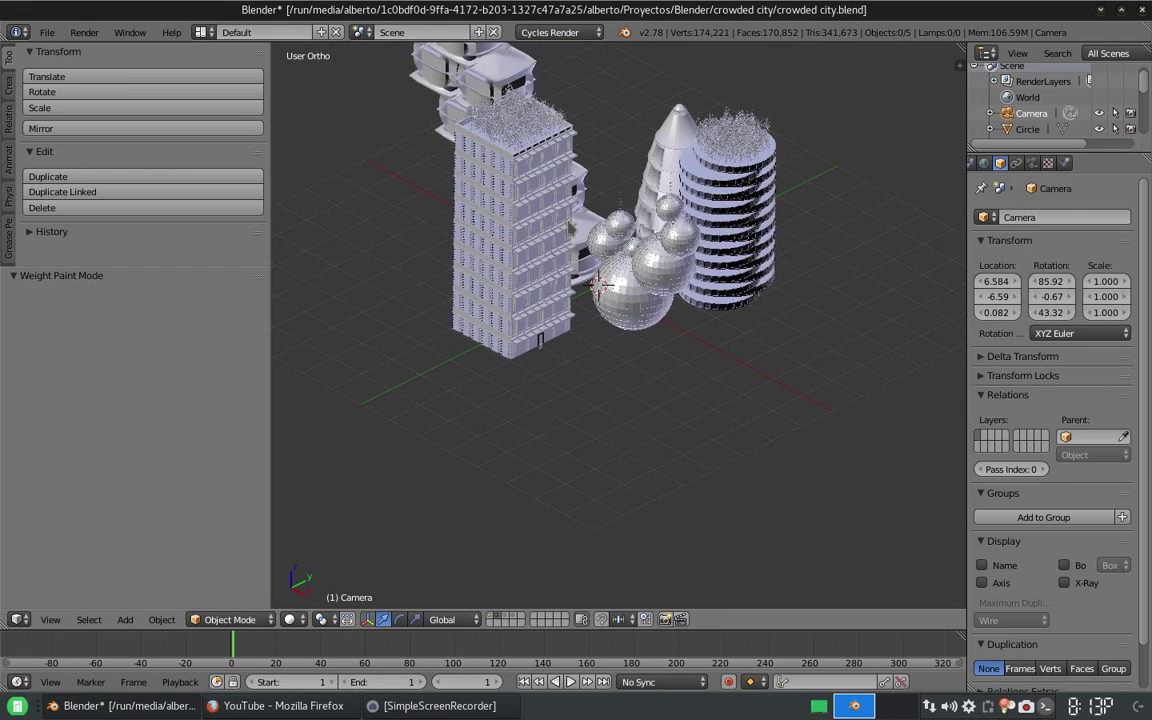
pyautogui.press('a')
pyautogui.press('2')
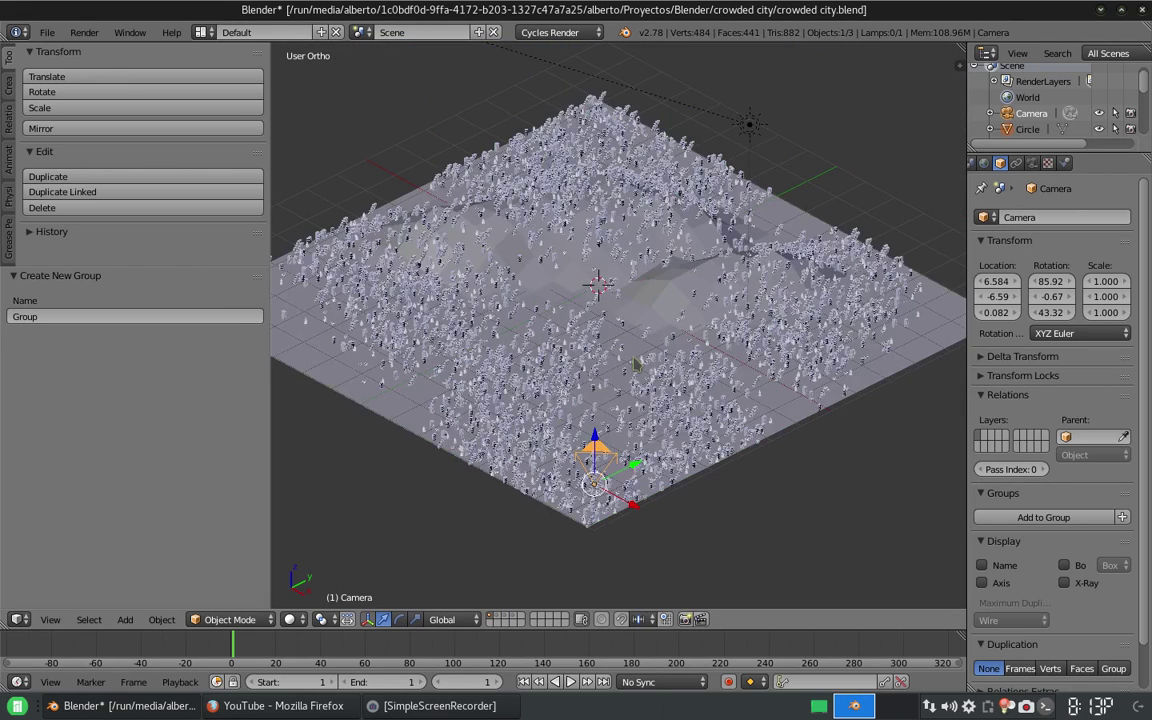
pyautogui.press('KP_0')
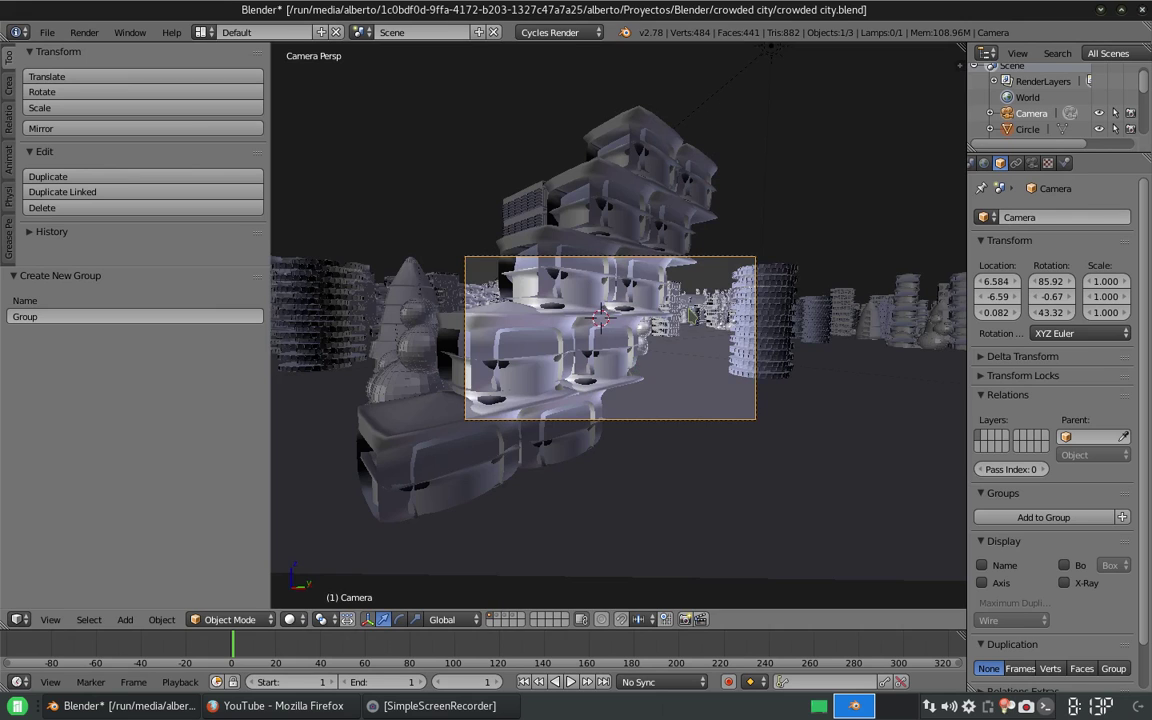
pyautogui.press('3')
pyautogui.press('g')
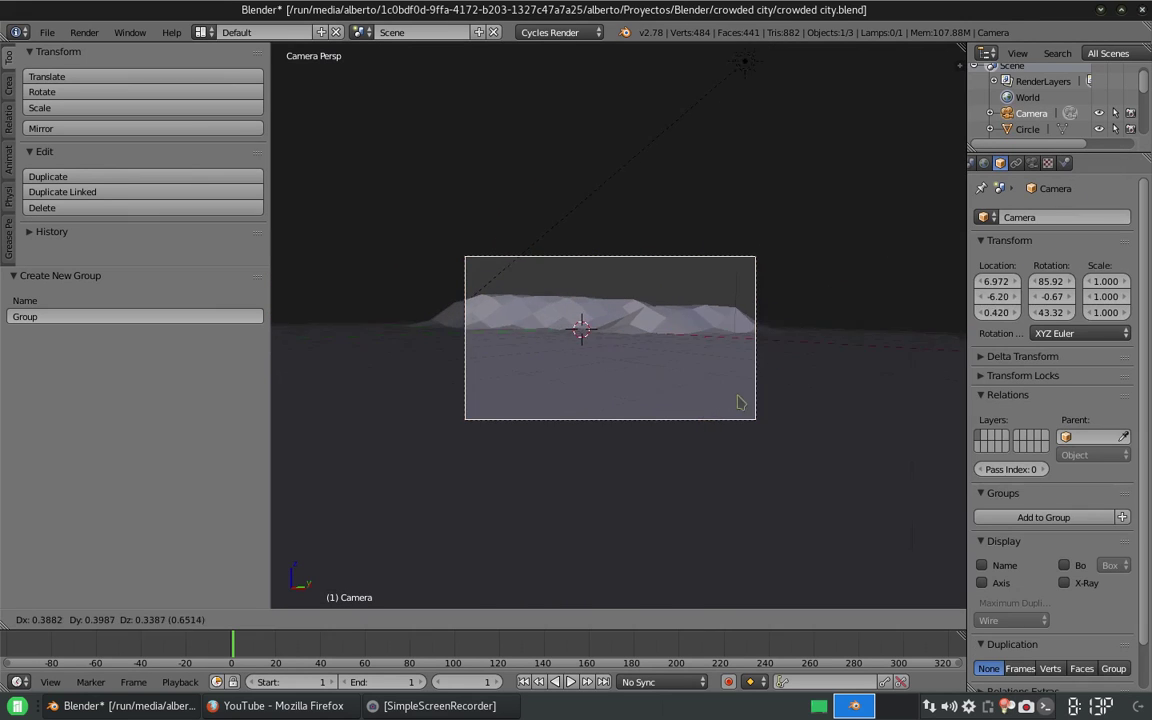
pyautogui.click(690, 368)
pyautogui.rightClick(690, 368)
# - Undo the last two changes and set the terrain's particle emission Number to 5000
pyautogui.click(1097, 224)
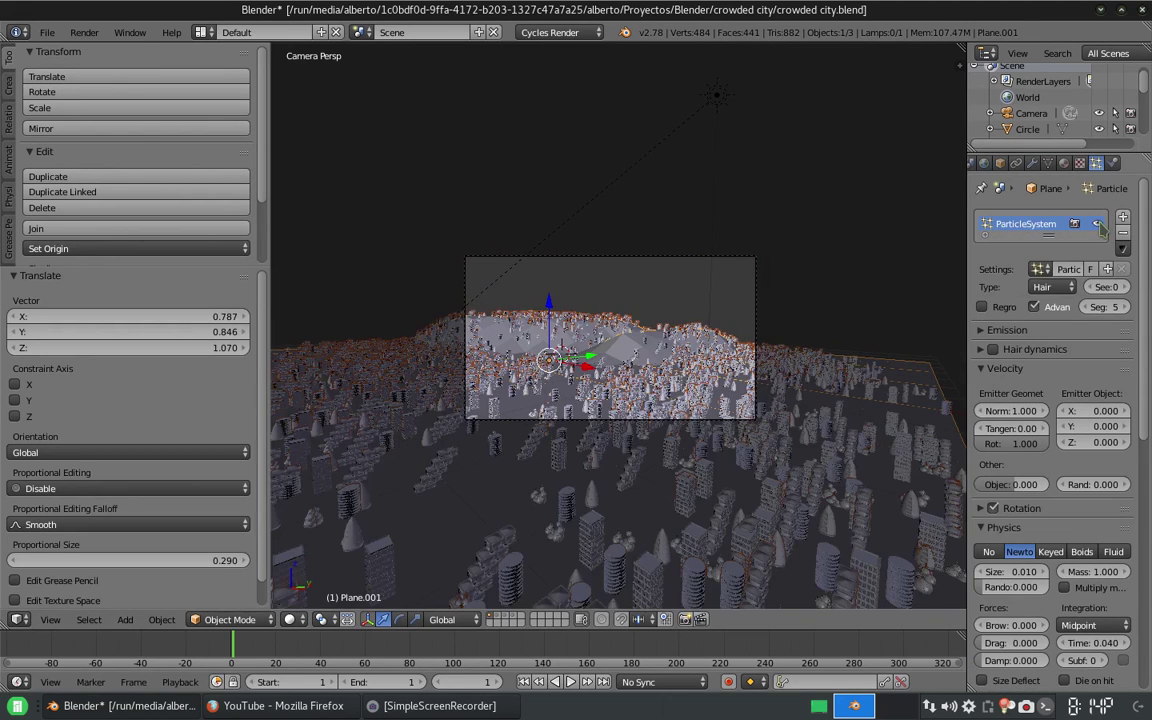
pyautogui.hotkey('ctrl', 'z')
pyautogui.hotkey('ctrl', 'z')
pyautogui.hotkey('ctrl', 'z')
pyautogui.hotkey('ctrl', 'z')
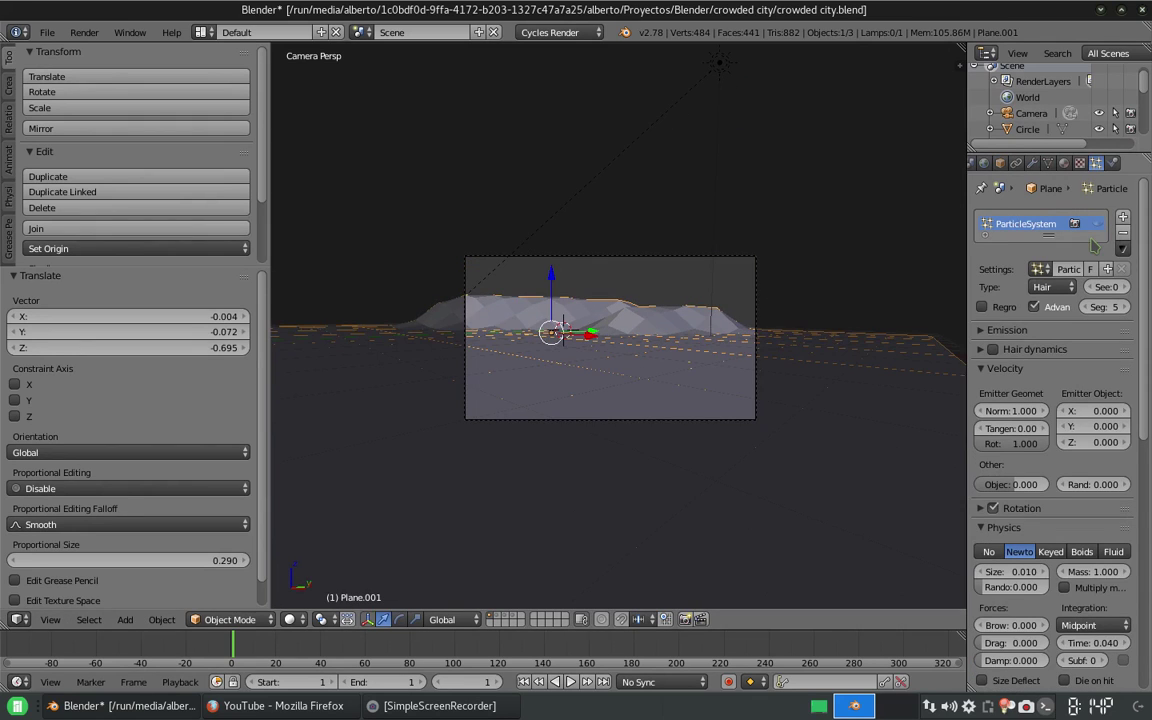
pyautogui.hotkey('ctrl', 'z')
pyautogui.click(980, 331)
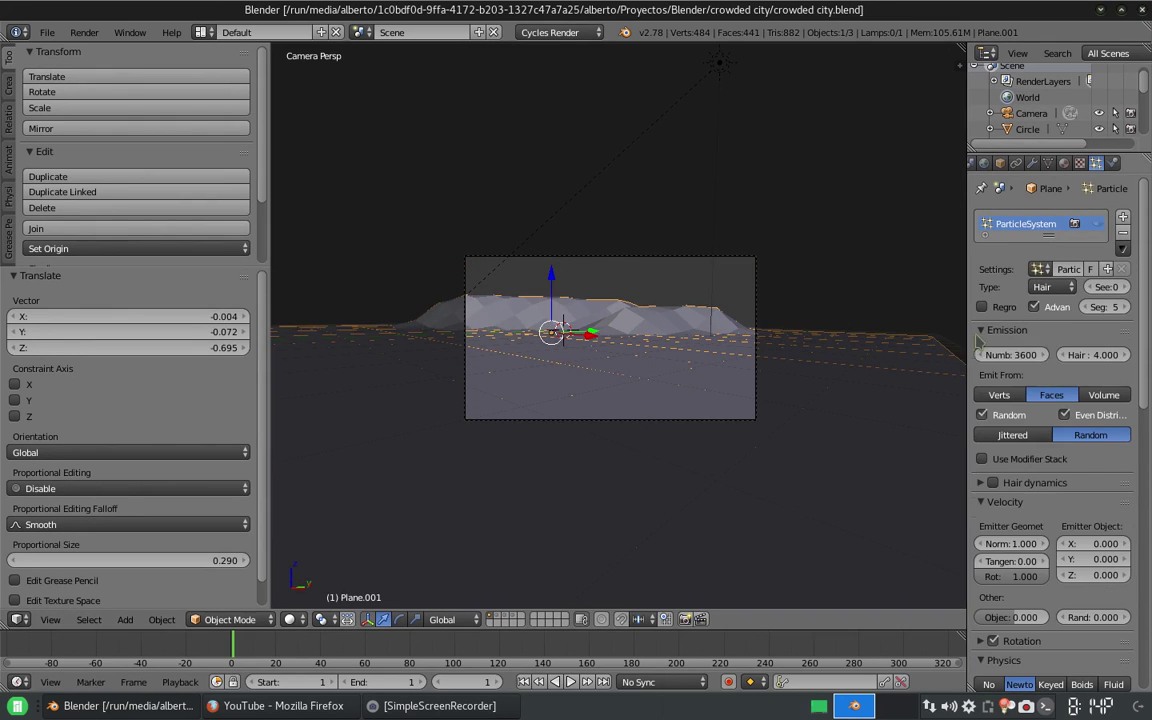
pyautogui.write('5000')
pyautogui.press('Return')
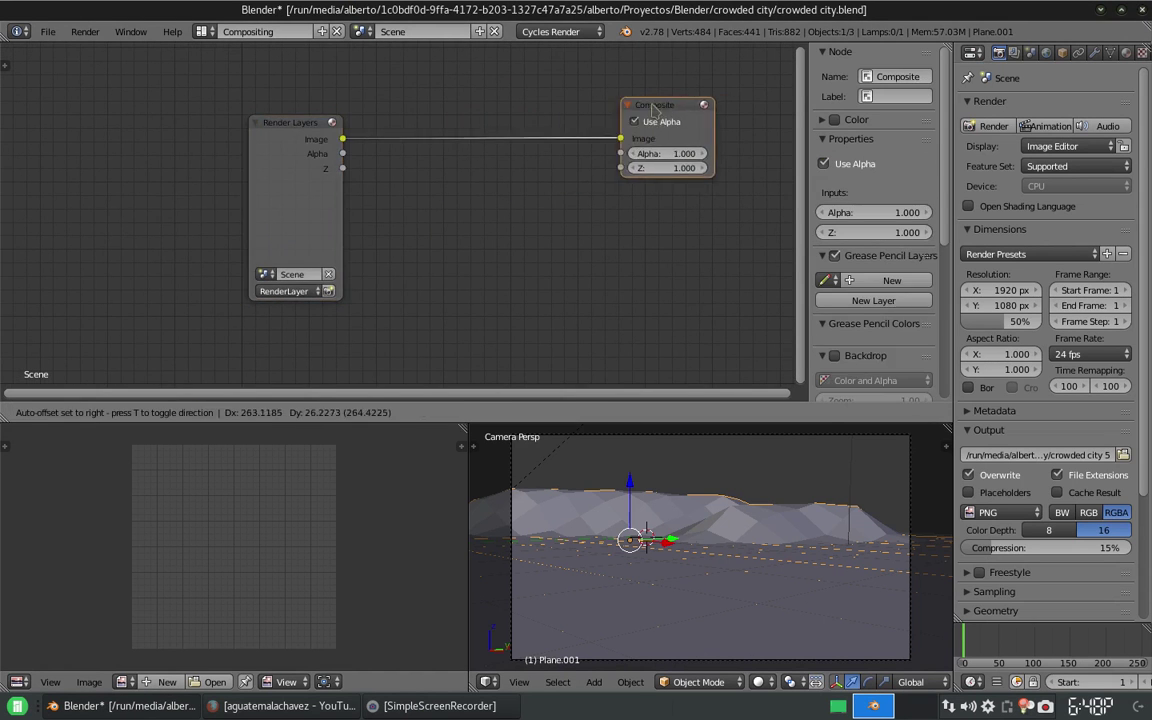
# - Add a Mix node to the compositor and set its blend mode to Darken
pyautogui.click(295, 404)
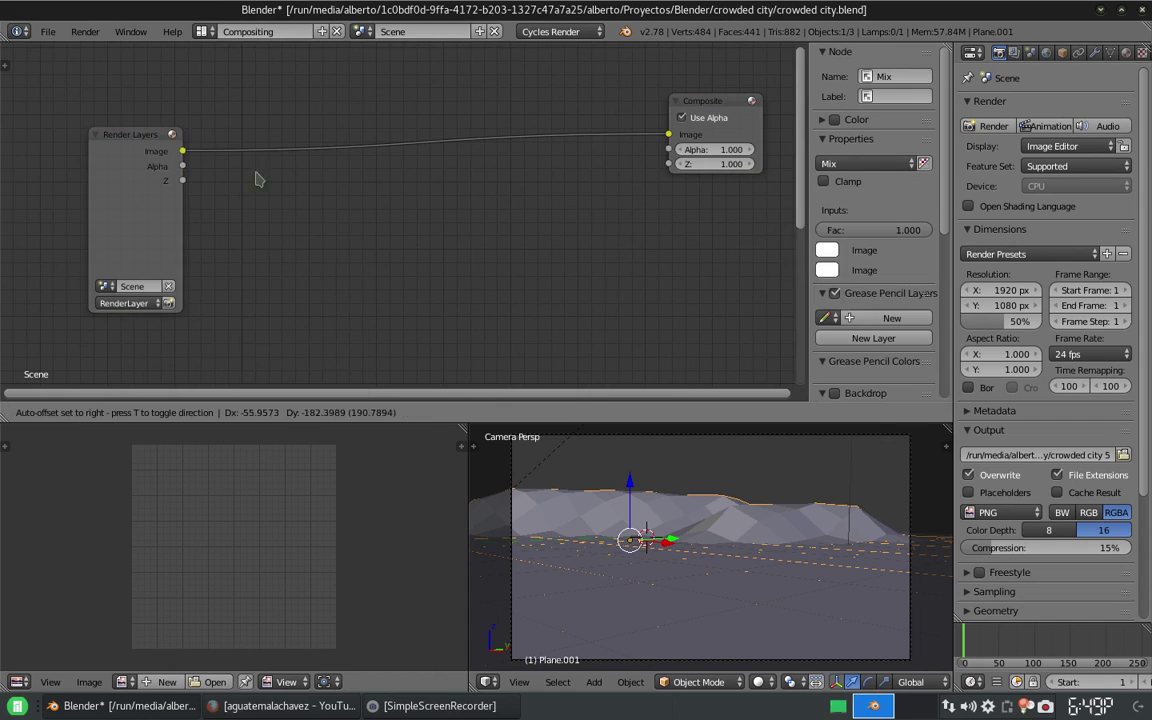
pyautogui.click(280, 220)
pyautogui.click(280, 231)
pyautogui.click(258, 330)
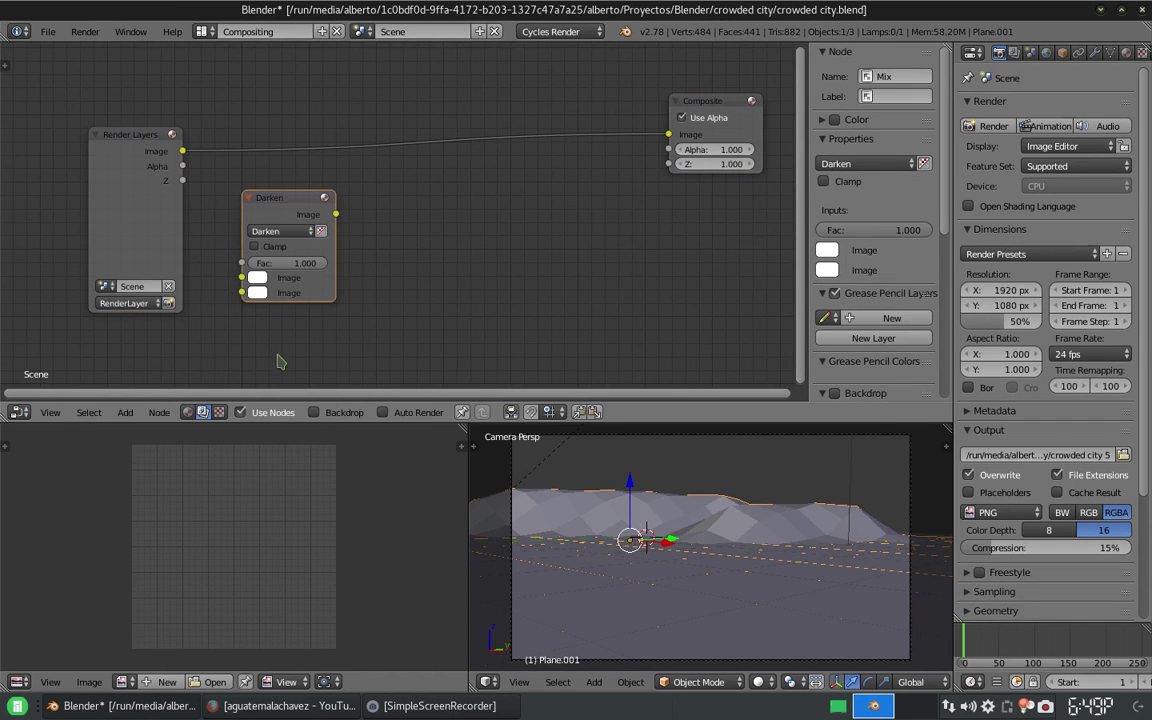
# - Enable the Mist pass in the render layer passes
pyautogui.click(1030, 52)
pyautogui.scroll(-3, 1001, 482)
pyautogui.click(1015, 52)
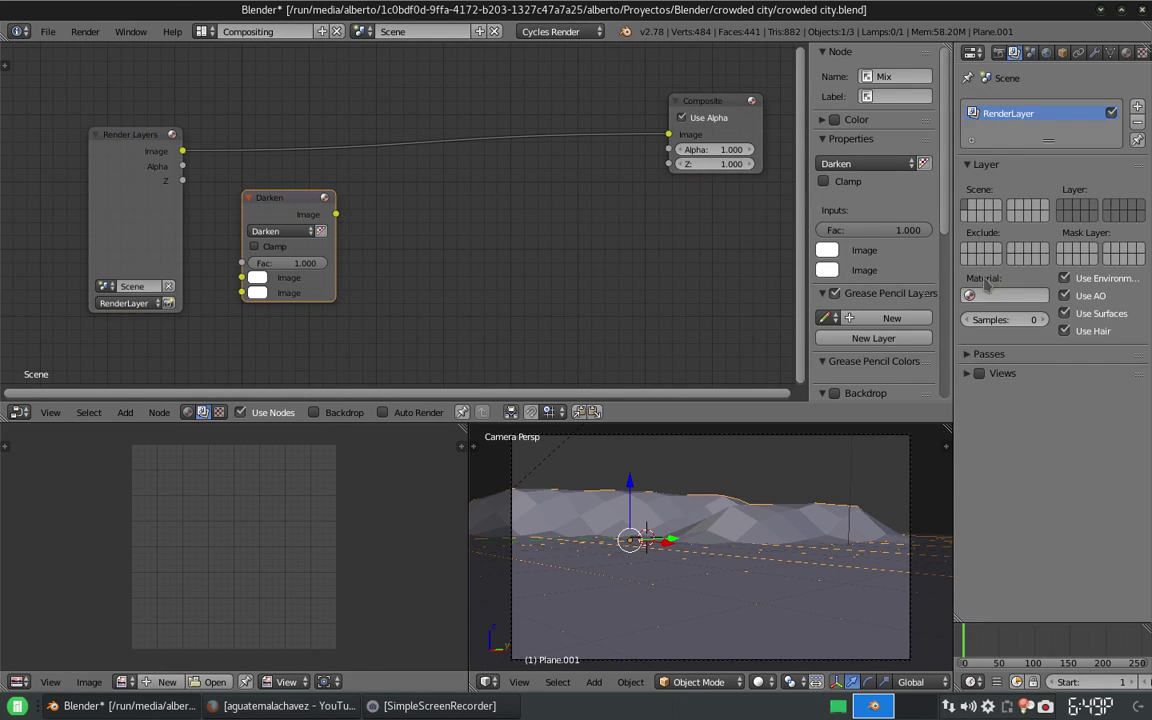
pyautogui.click(989, 354)
pyautogui.click(968, 414)
# - Wire Mist into Darken, insert a Mix node before Composite, and feed Darken into its Fac
pyautogui.moveTo(183, 196); pyautogui.dragTo(273, 285)
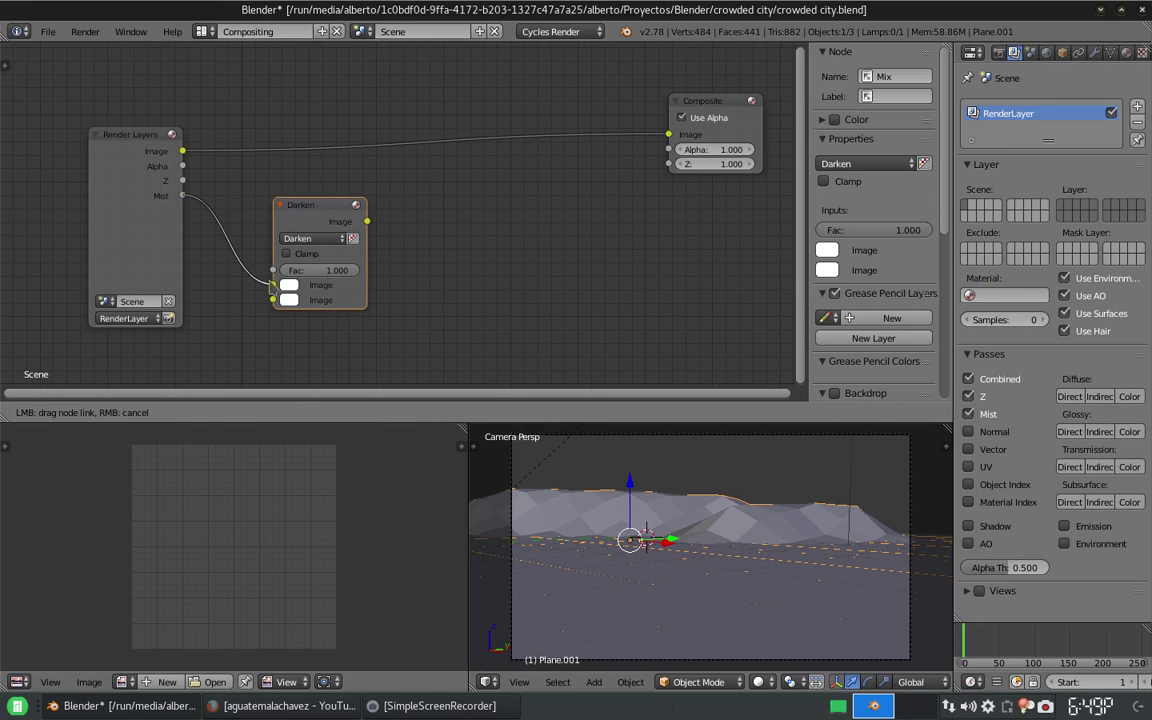
pyautogui.hotkey('shift', 'a')
pyautogui.click(430, 350)
pyautogui.click(418, 99)
pyautogui.moveTo(368, 222); pyautogui.dragTo(408, 163)
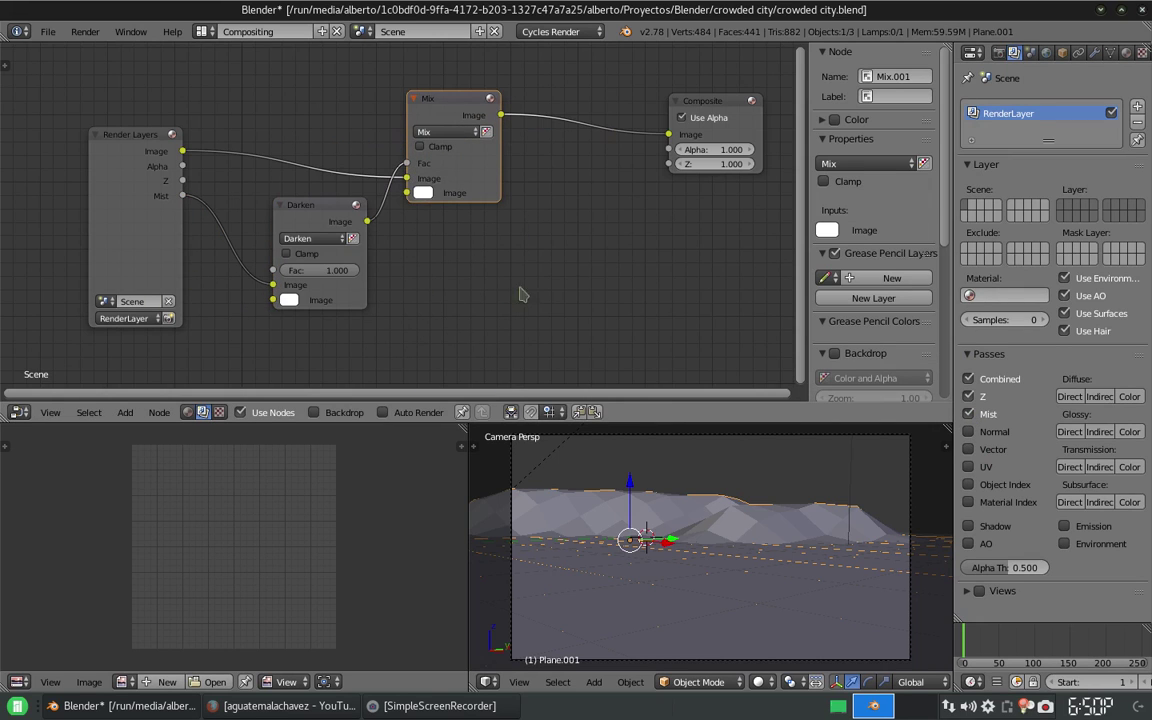
# - Set the World Mist Pass to start 2 and depth 10.4
pyautogui.click(1046, 52)
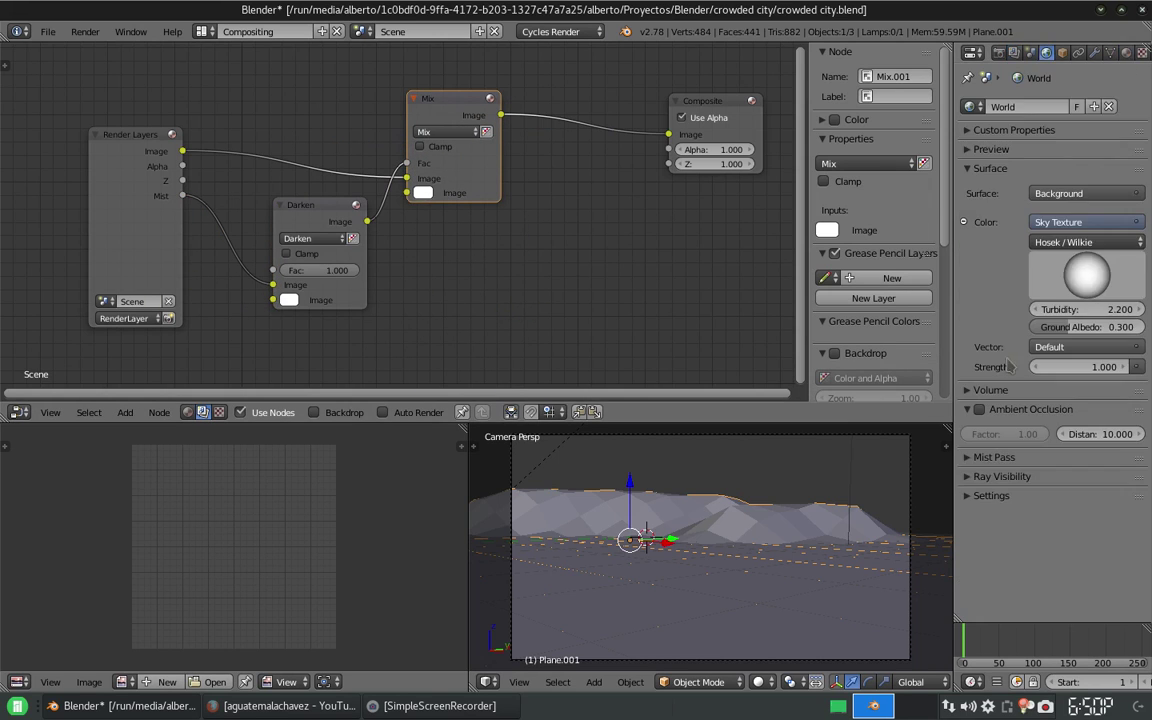
pyautogui.click(968, 457)
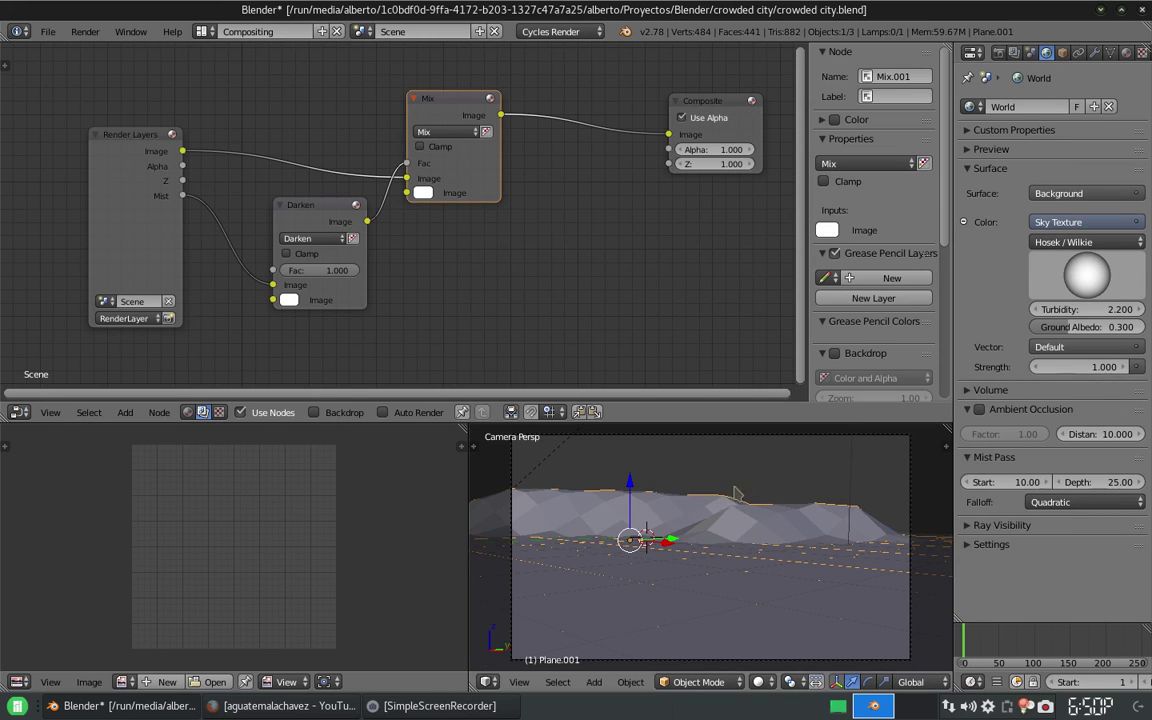
pyautogui.moveTo(735, 493); pyautogui.dragTo(700, 500, button='middle')
pyautogui.rightClick(650, 485)
pyautogui.click(1094, 52)
pyautogui.click(1046, 52)
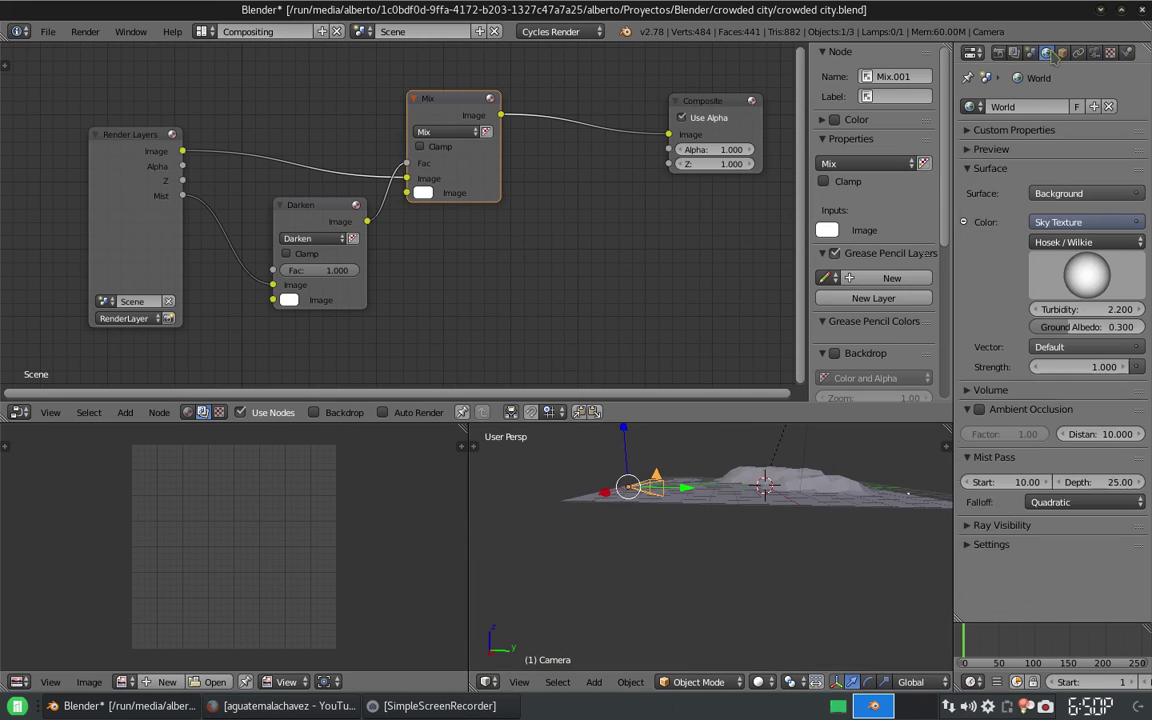
pyautogui.moveTo(909, 493); pyautogui.dragTo(940, 470, button='middle')
pyautogui.click(1000, 482)
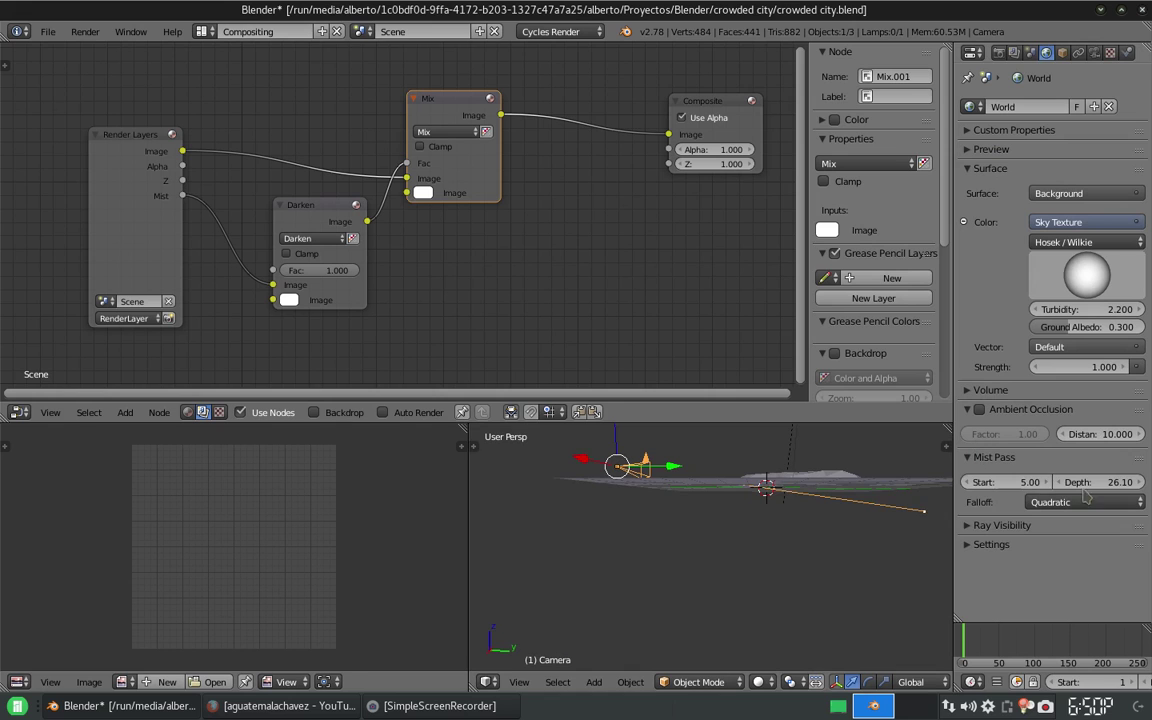
pyautogui.moveTo(760, 520); pyautogui.dragTo(760, 470, button='middle')
pyautogui.moveTo(1086, 482); pyautogui.dragTo(1040, 482)
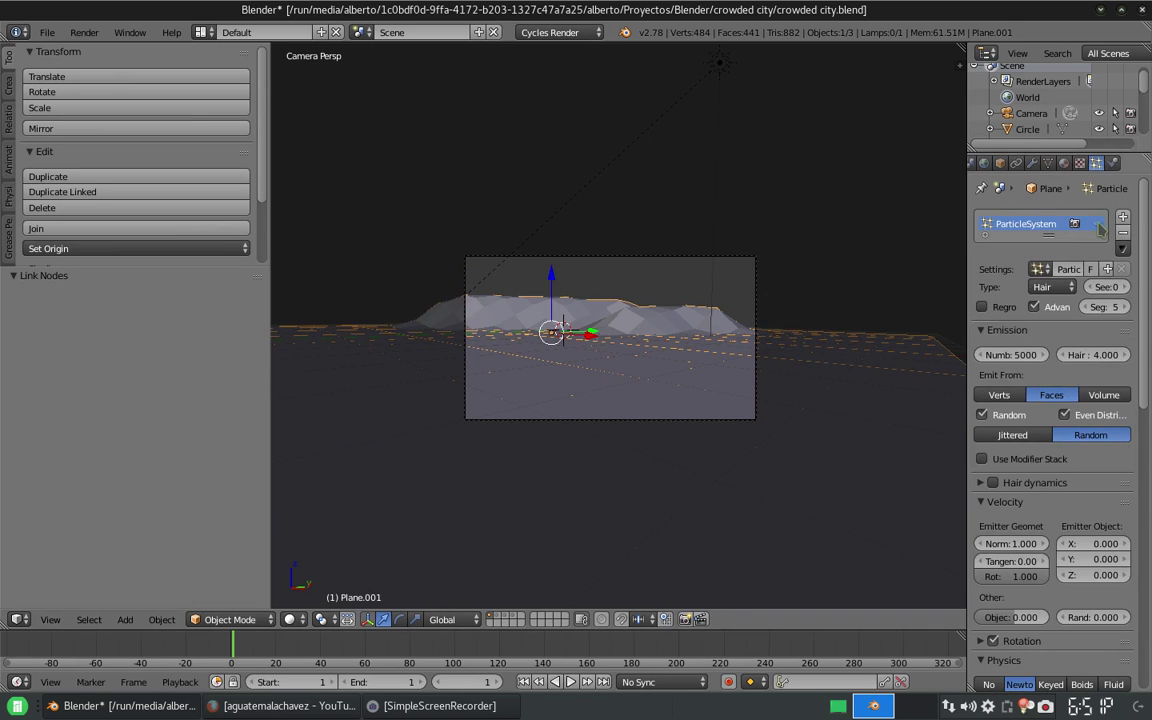
# - Show the particle buildings, set render samples 128 and preview 5, and save the file
pyautogui.click(1098, 224)
pyautogui.click(975, 162)
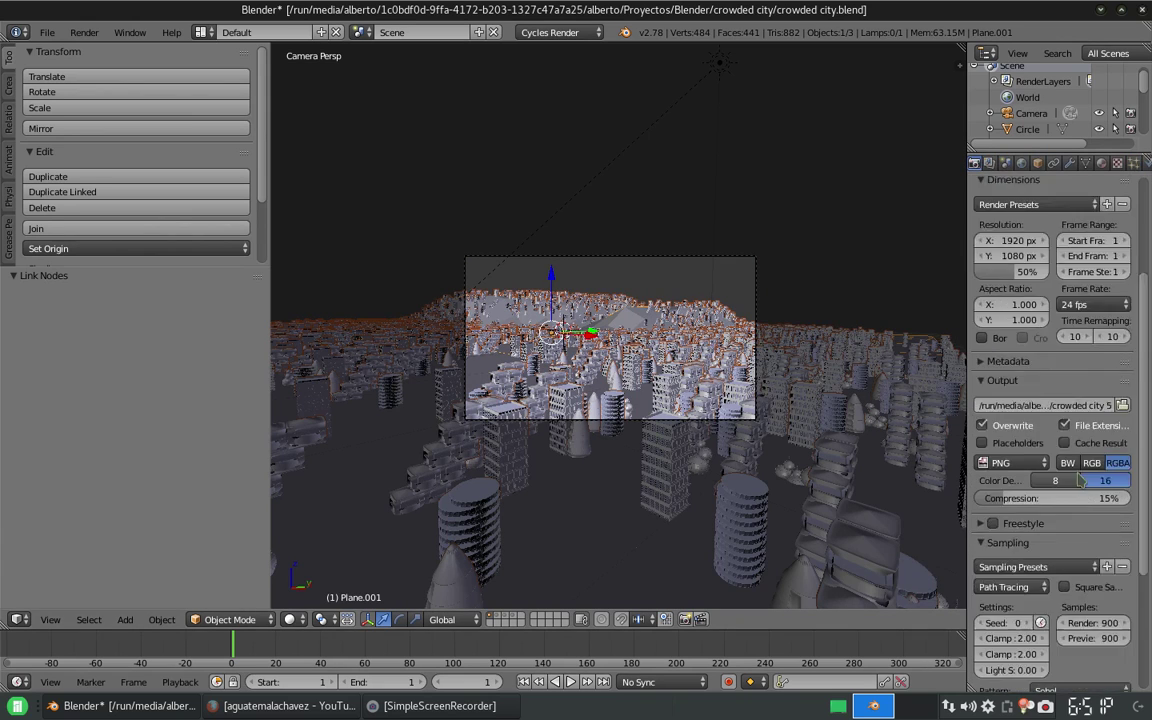
pyautogui.scroll(-10, 1147, 428)
pyautogui.write('128')
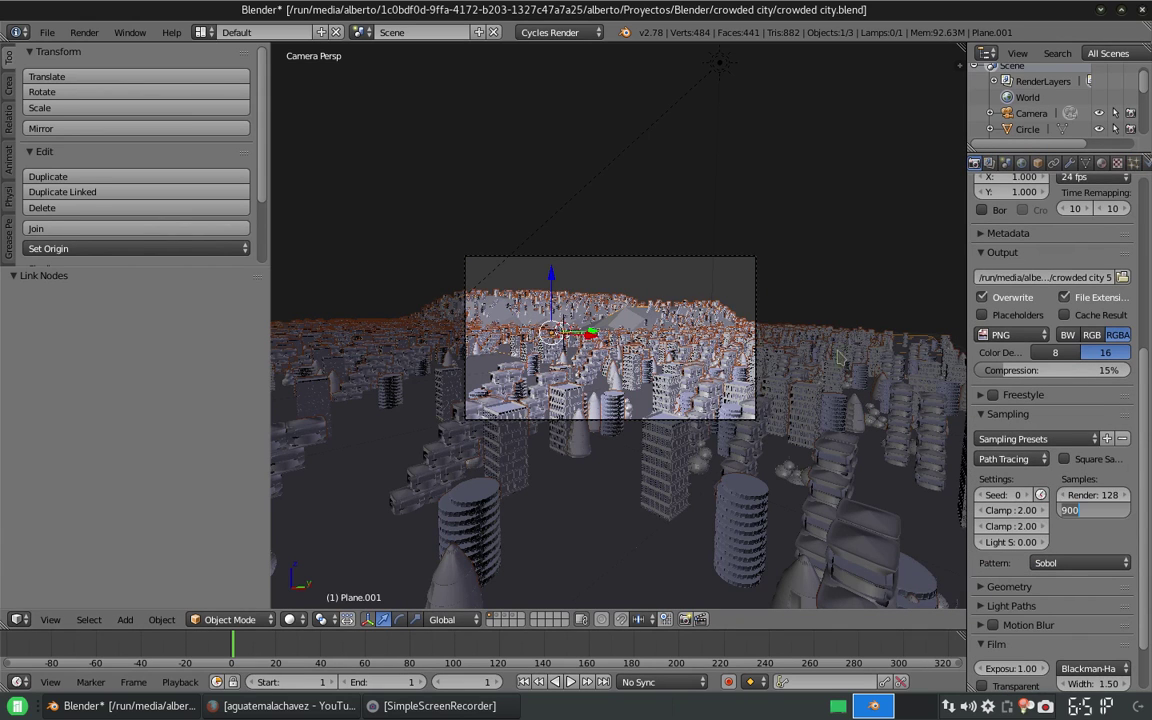
pyautogui.scroll(5, 1050, 400)
pyautogui.scroll(2, 1050, 300)
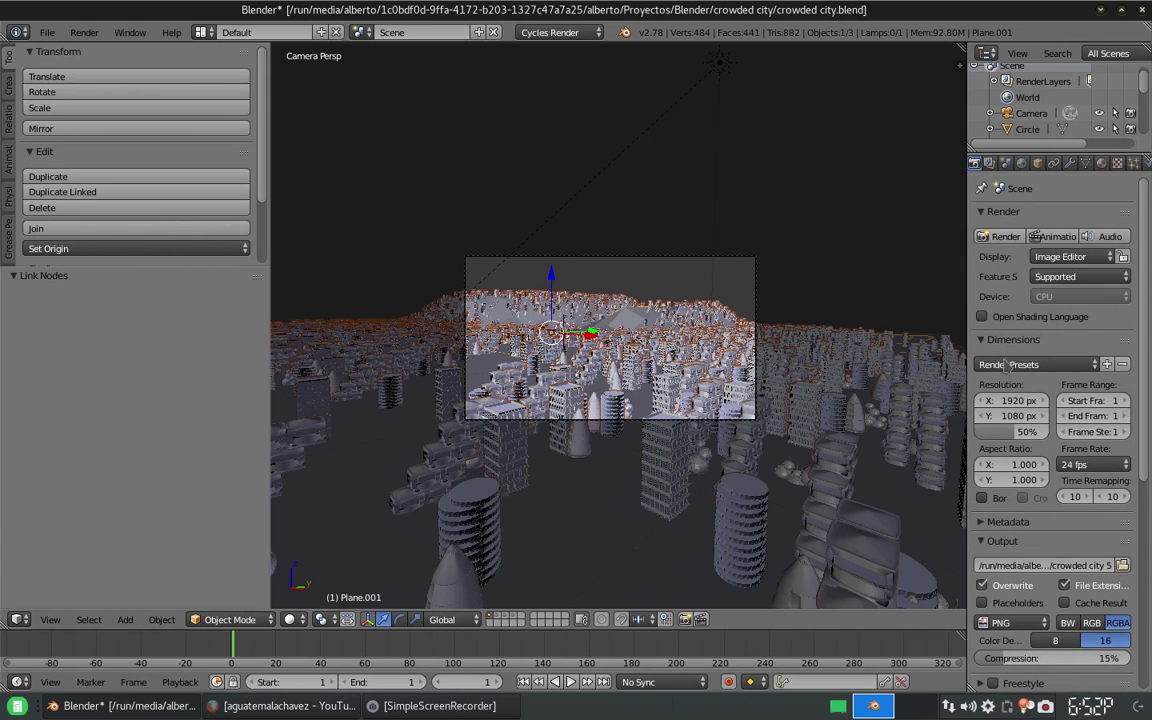
pyautogui.scroll(3, 857, 278)
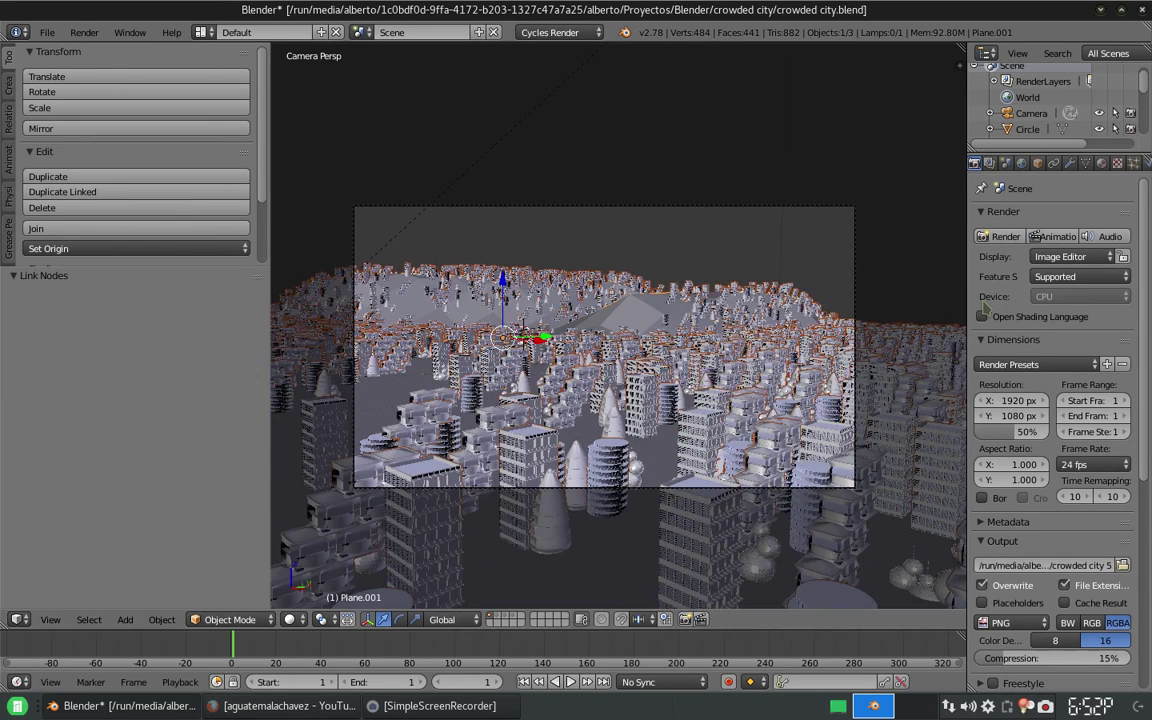
pyautogui.hotkey('ctrl', 's')
pyautogui.press('Return')
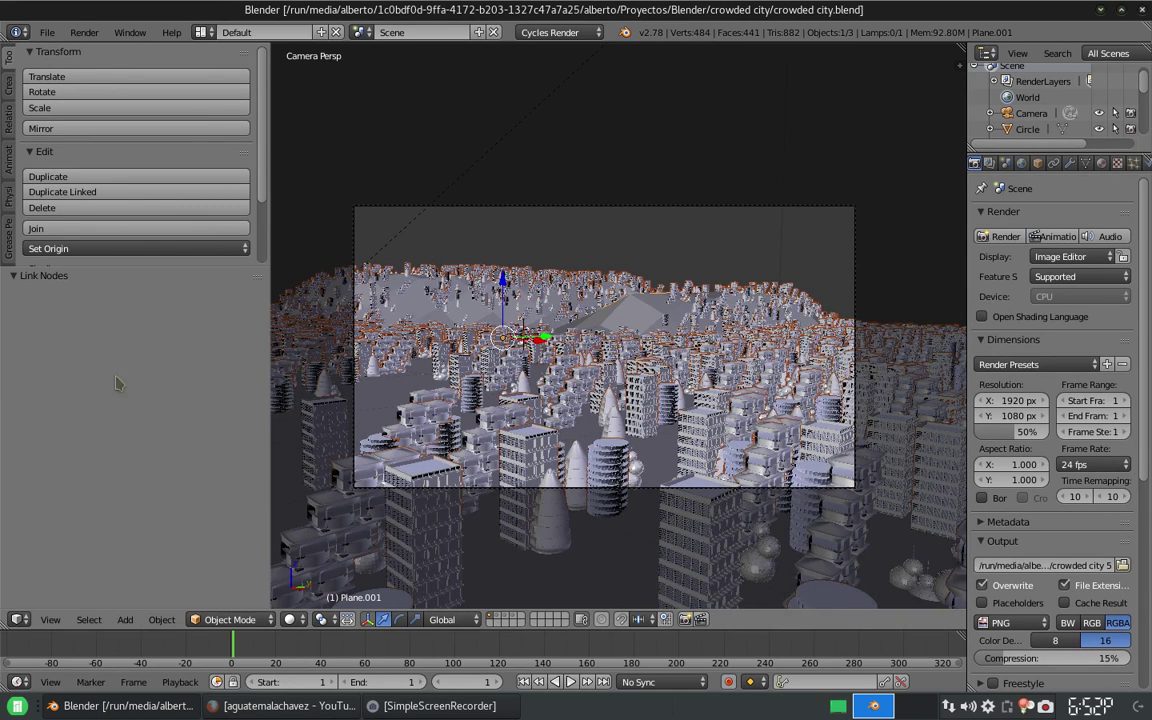
# - Narrow and hide the tool shelf, then briefly expand and collapse Light Paths
pyautogui.scroll(1, 268, 365)
pyautogui.moveTo(268, 363); pyautogui.dragTo(140, 361)
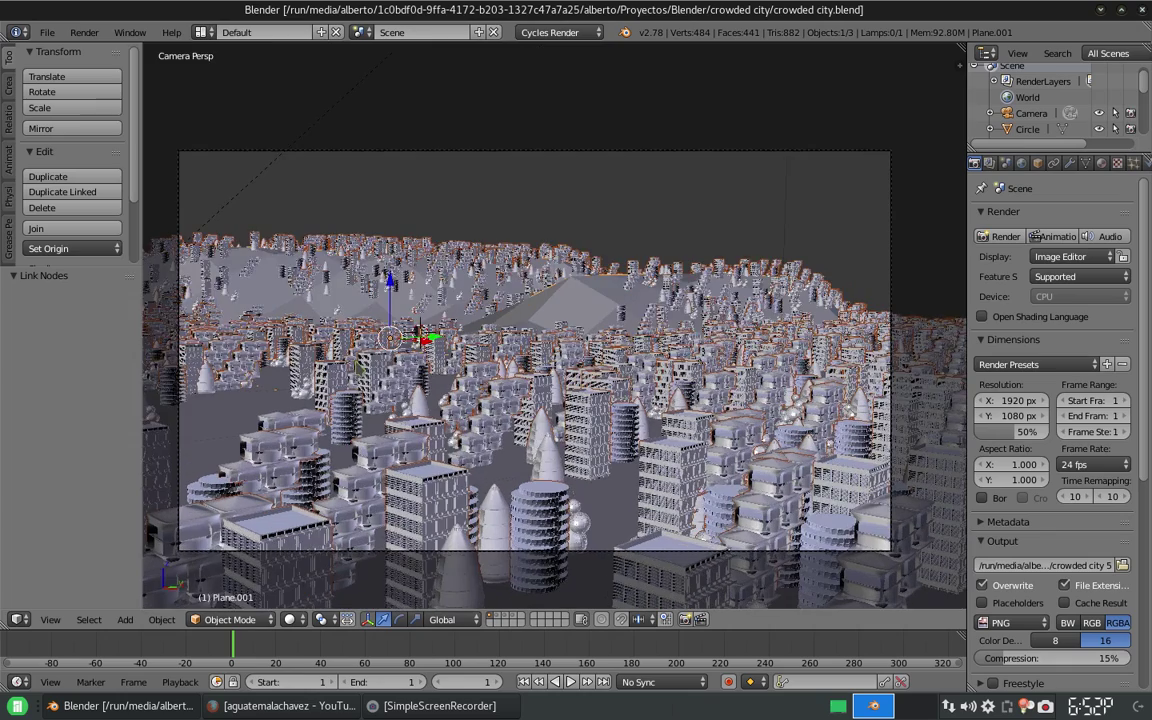
pyautogui.press('t')
pyautogui.scroll(-3, 1100, 500)
pyautogui.scroll(-3, 1100, 510)
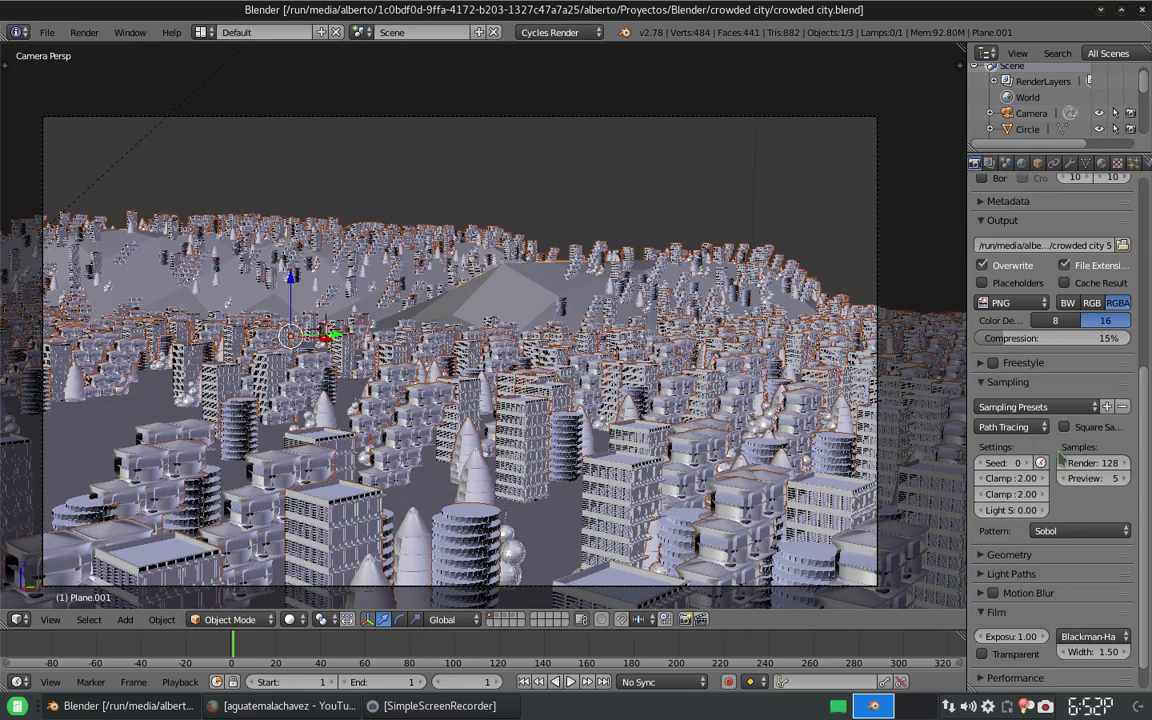
pyautogui.scroll(-3, 1108, 525)
pyautogui.scroll(-2, 1100, 525)
pyautogui.click(1011, 432)
pyautogui.click(1000, 433)
# - Save over the existing file and render the city through the camera with F12
pyautogui.hotkey('ctrl', 's')
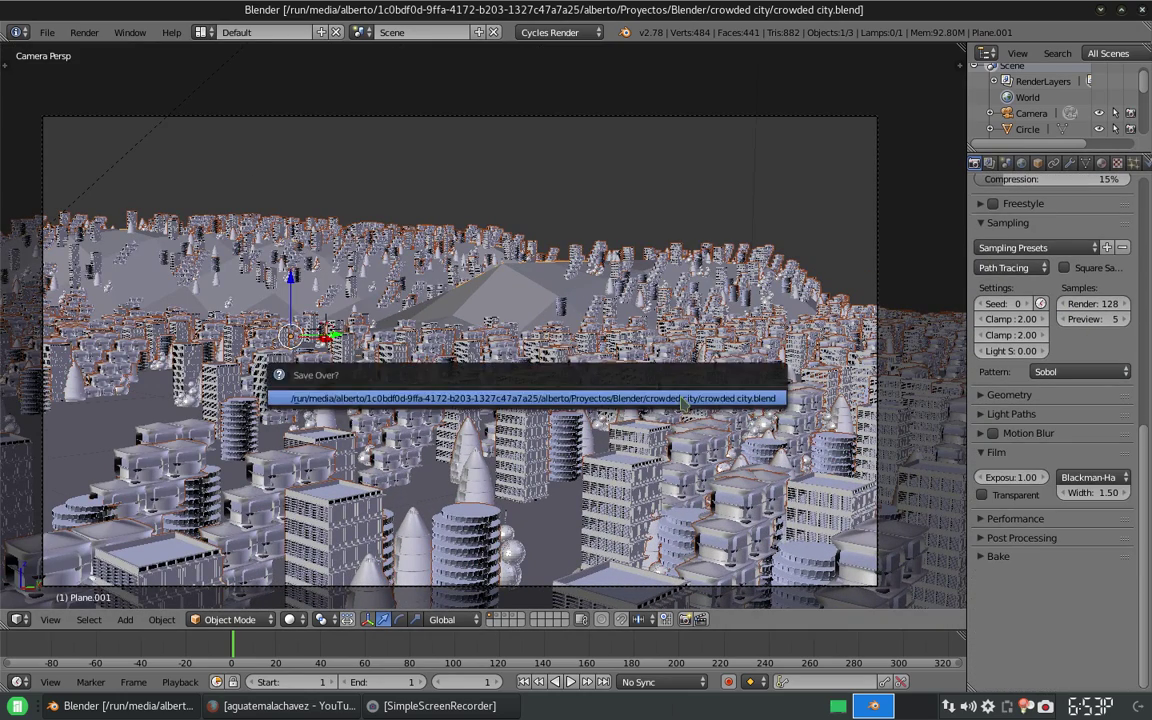
pyautogui.press('Return')
pyautogui.press('F12')
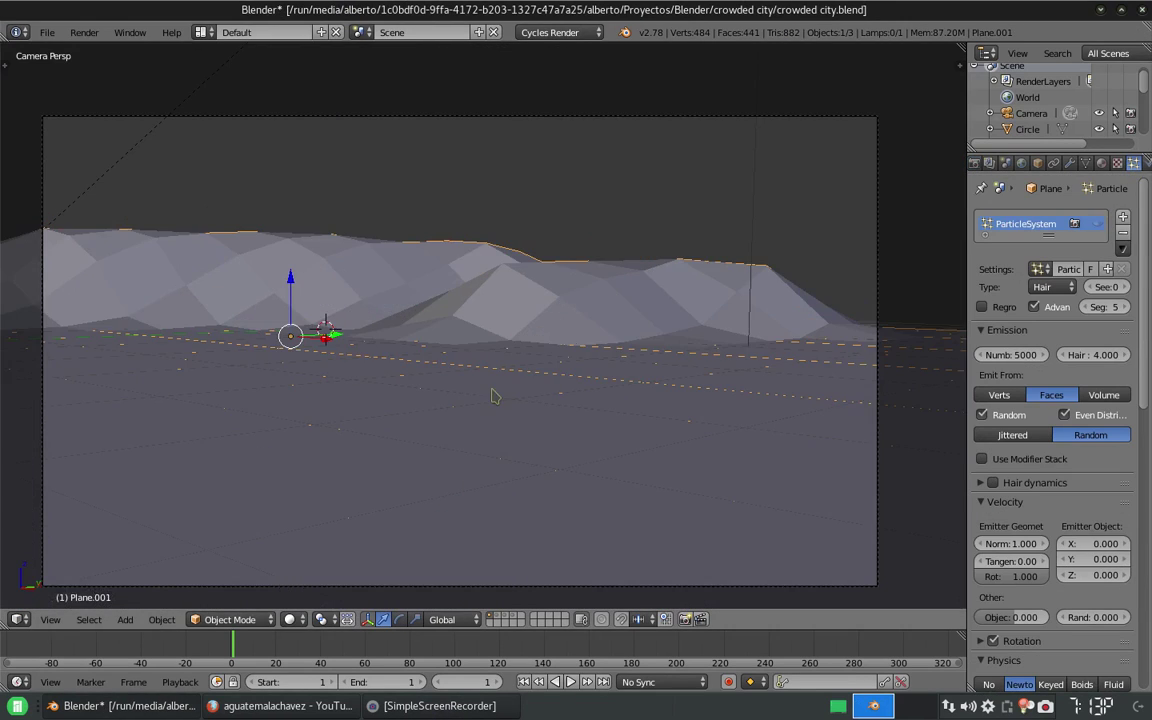
# - Smooth-shade the terrain and UV-unwrap its mesh in edit mode
pyautogui.press('t')
pyautogui.click(44, 197)
pyautogui.click(1101, 162)
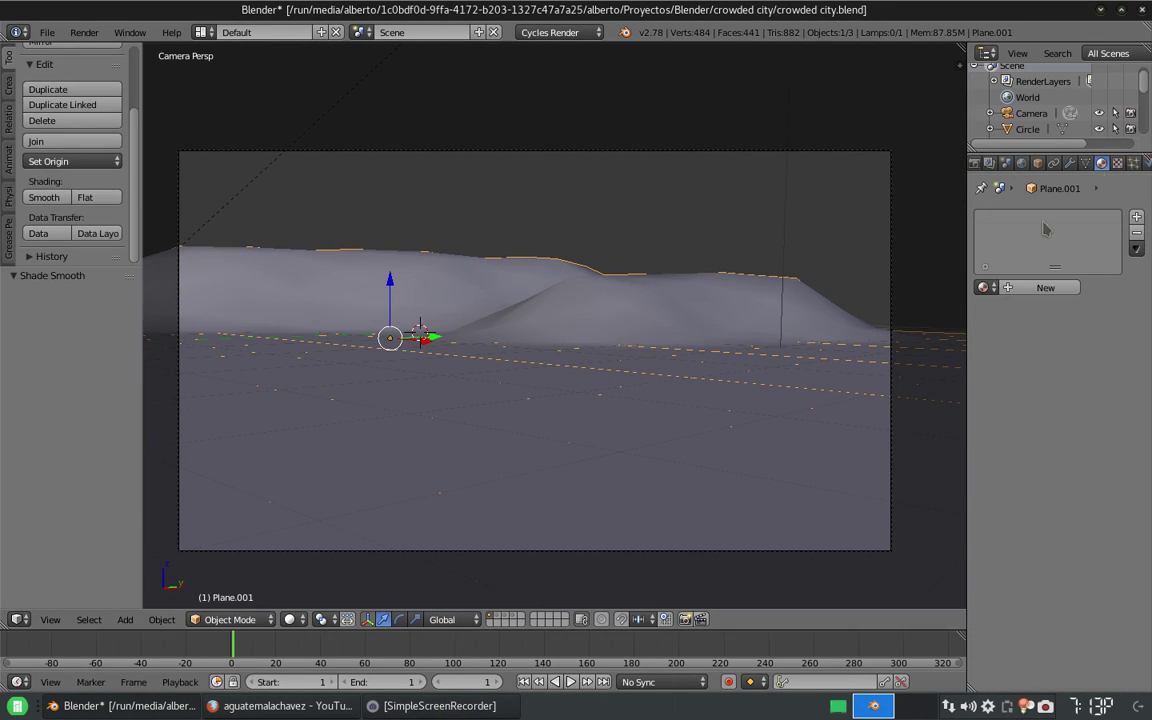
pyautogui.press('u')
pyautogui.press('Tab')
pyautogui.press('u')
pyautogui.click(625, 393)
# - Give the terrain a new material whose Color is the cracked concrete image texture
pyautogui.click(1046, 309)
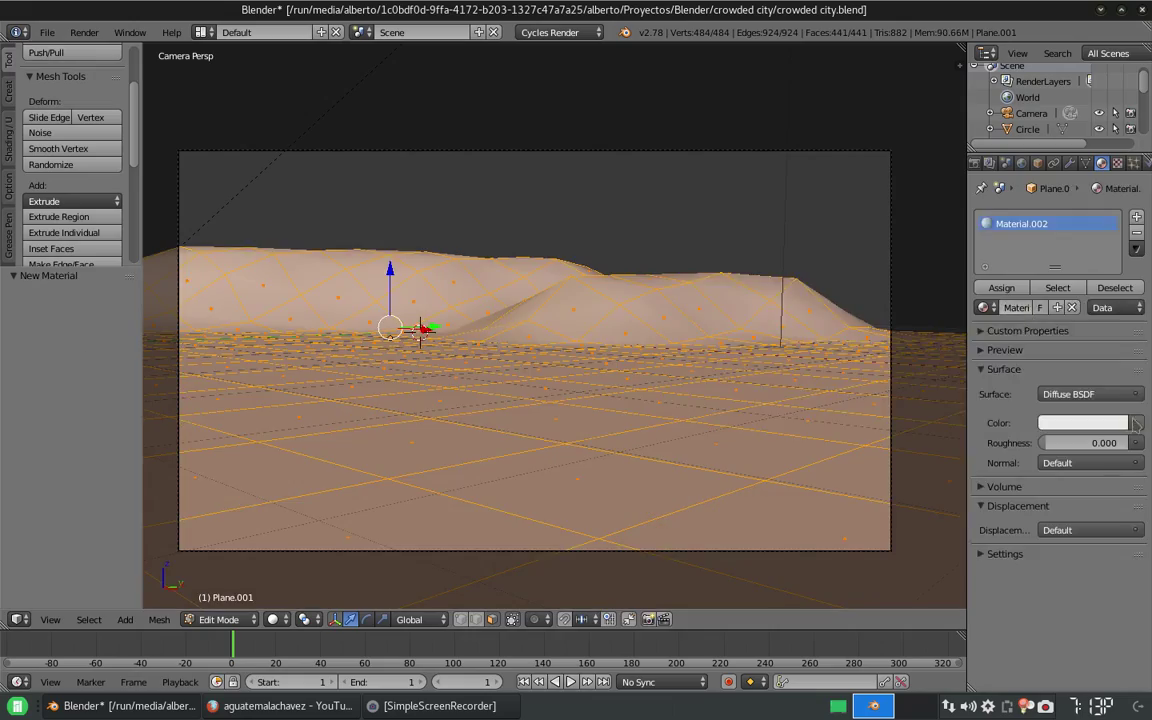
pyautogui.click(1090, 416)
pyautogui.click(800, 200)
pyautogui.click(1079, 449)
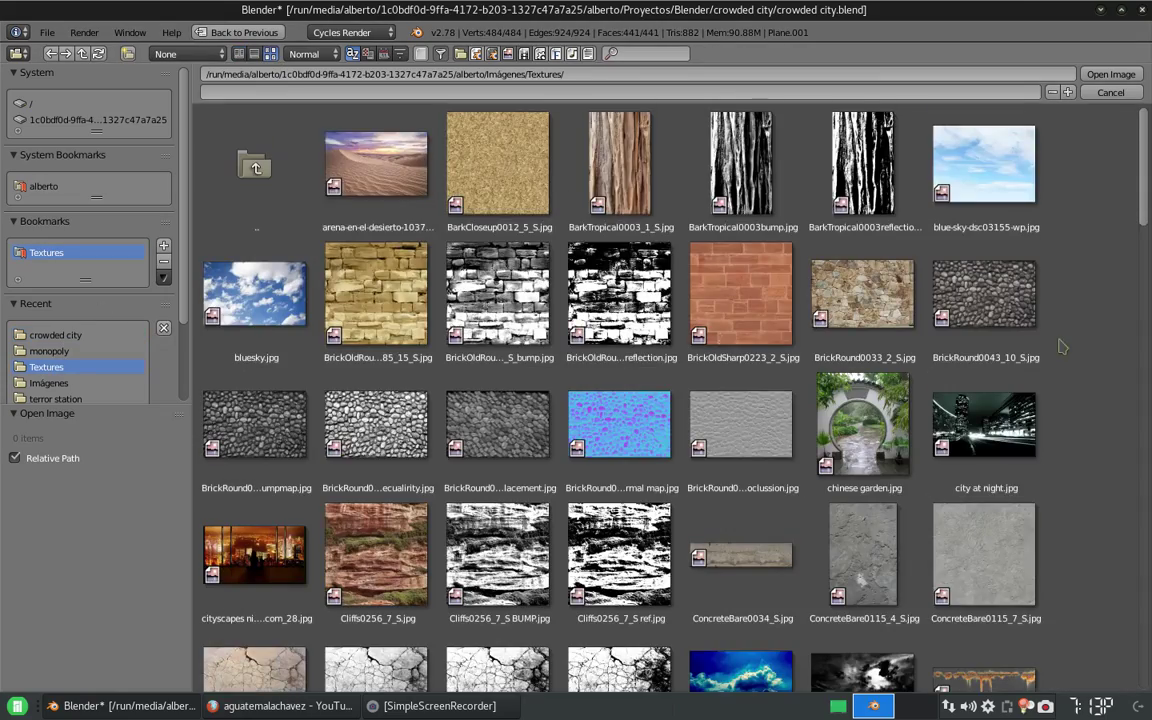
pyautogui.scroll(-5, 1062, 346)
pyautogui.scroll(-5, 1062, 346)
pyautogui.scroll(-5, 1062, 346)
pyautogui.scroll(-5, 1030, 437)
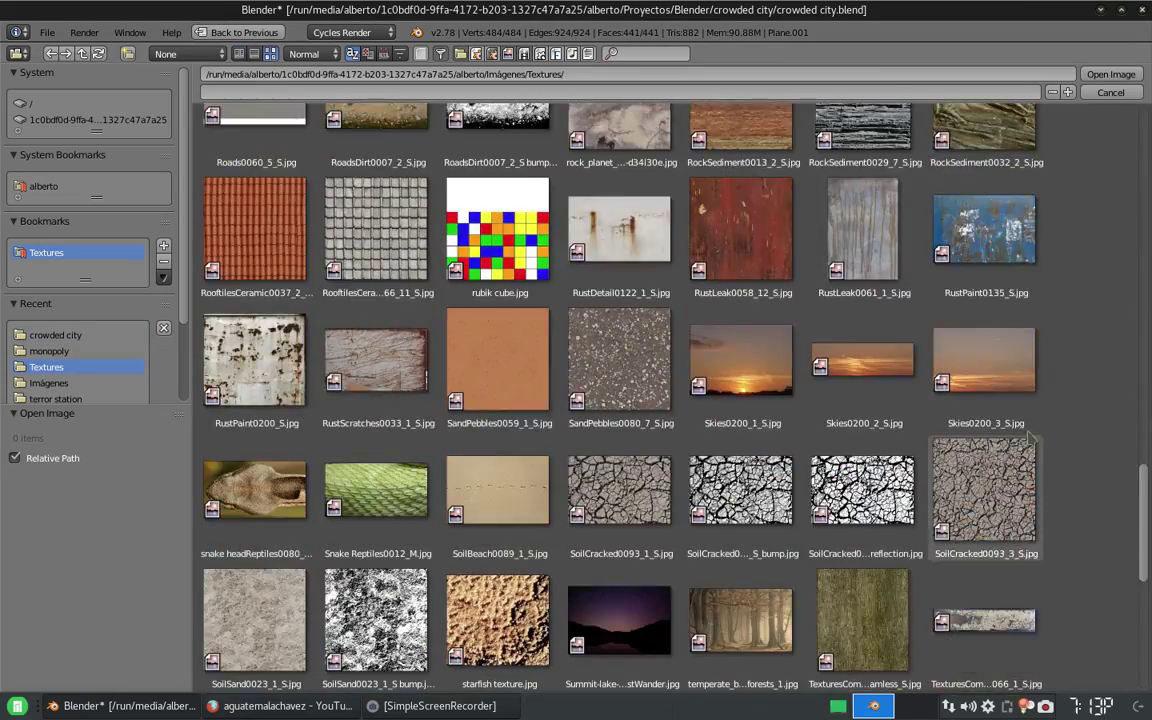
pyautogui.scroll(-5, 1030, 437)
pyautogui.scroll(-5, 1124, 386)
pyautogui.scroll(15, 1124, 386)
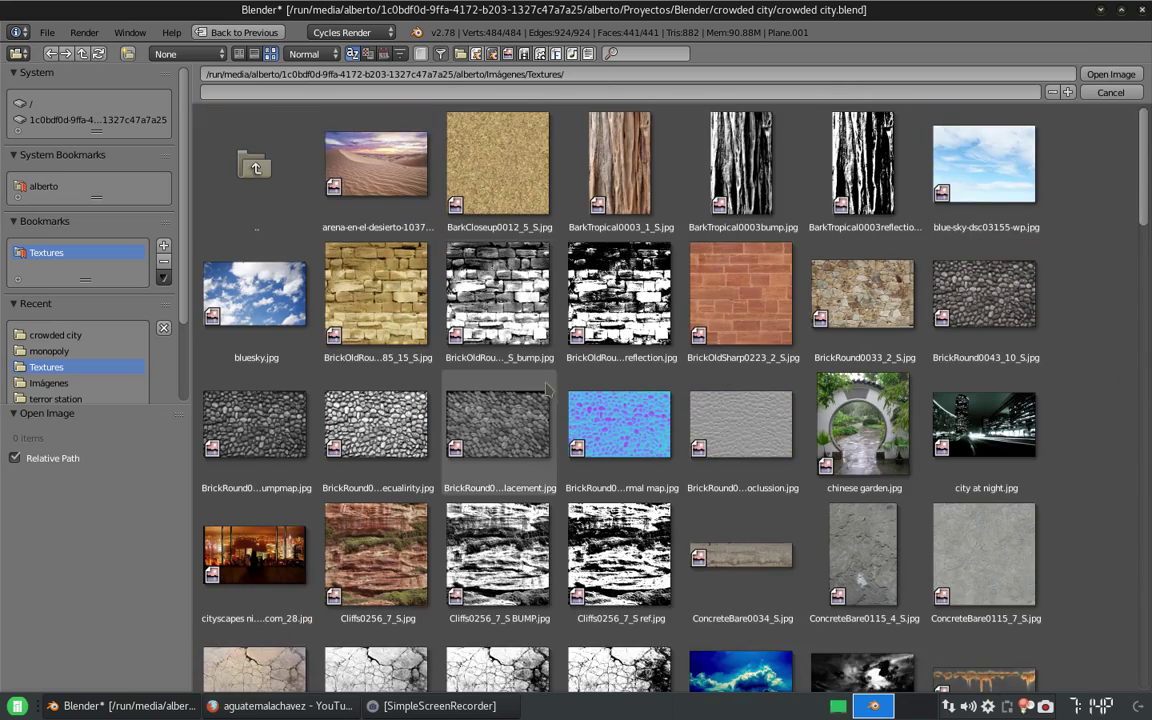
pyautogui.scroll(-5, 406, 541)
pyautogui.doubleClick(255, 460)
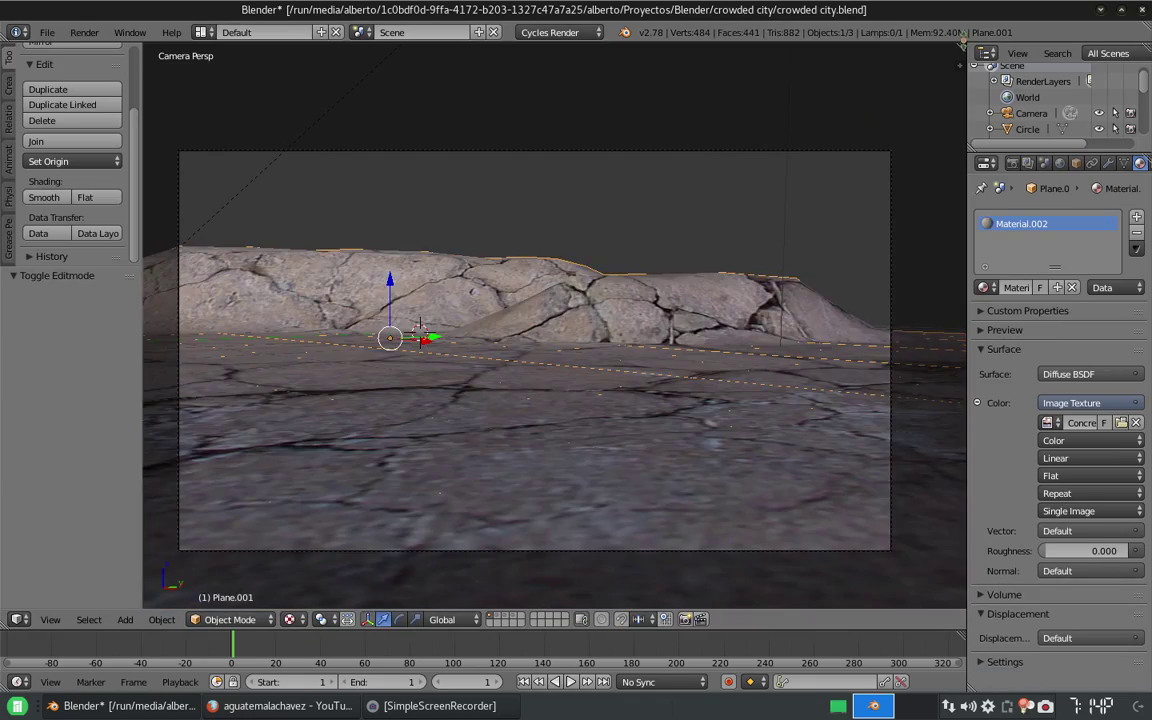
# - Split off an image editor and scale up the terrain's UVs to tile the texture
pyautogui.moveTo(960, 44); pyautogui.dragTo(540, 200)
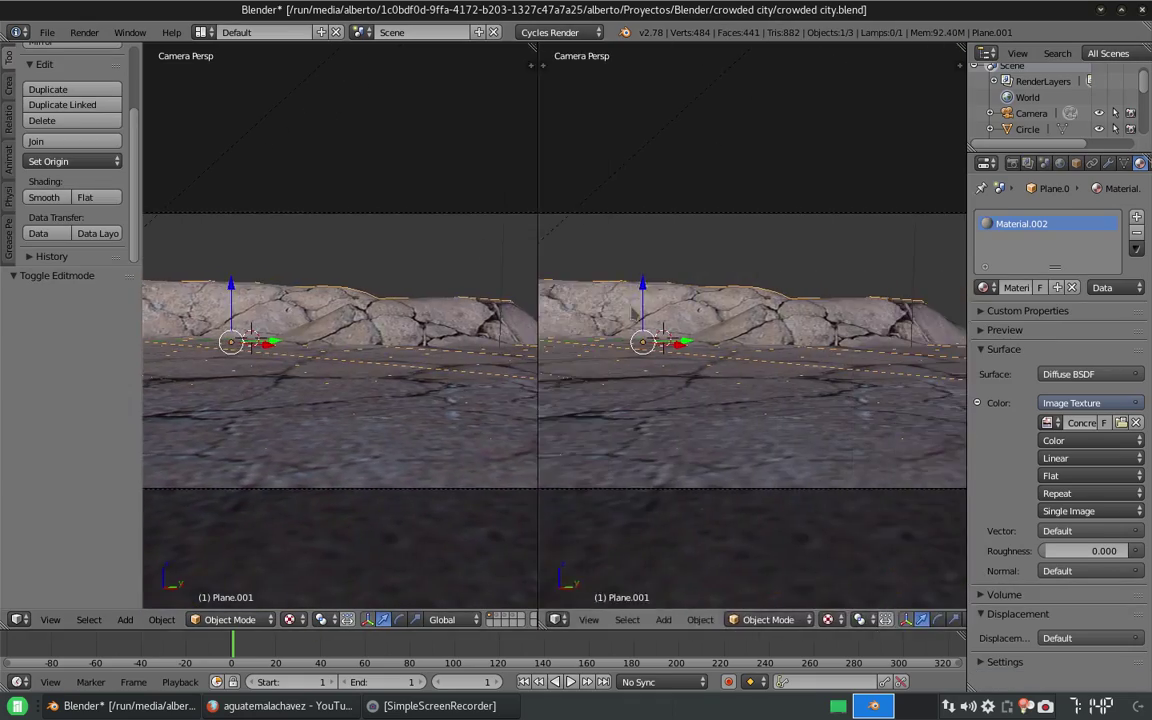
pyautogui.click(556, 620)
pyautogui.click(590, 596)
pyautogui.press('Tab')
pyautogui.click(826, 620)
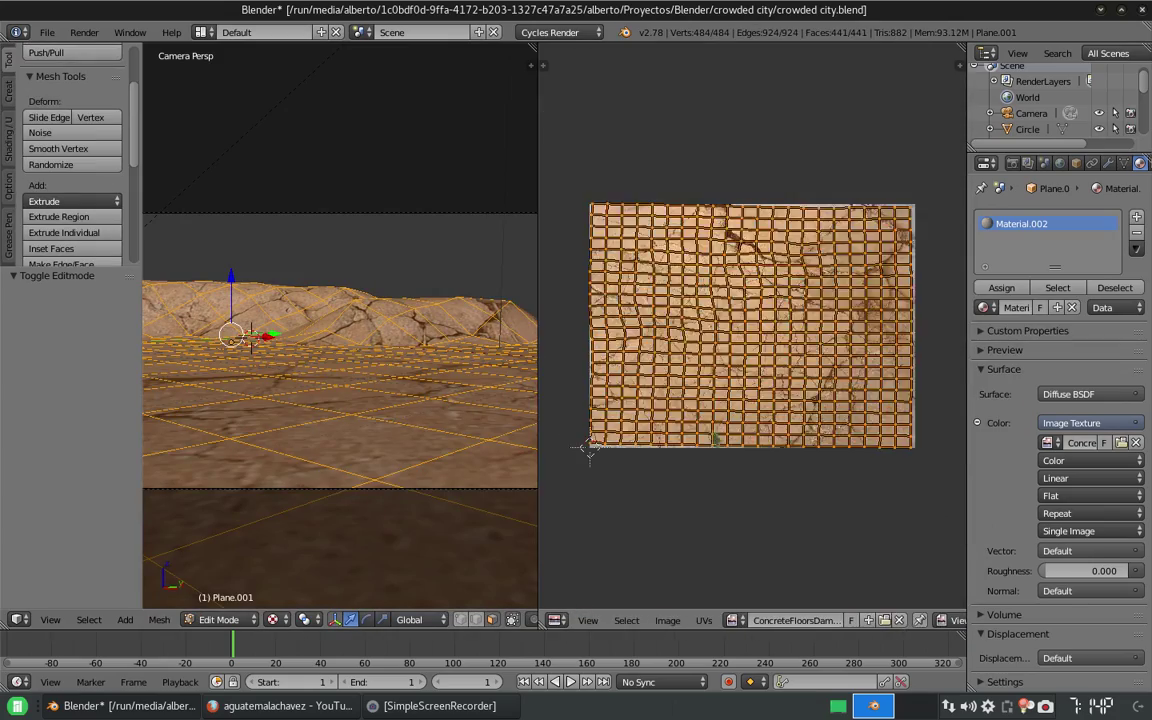
pyautogui.press('s')
pyautogui.click(905, 422)
pyautogui.press('Tab')
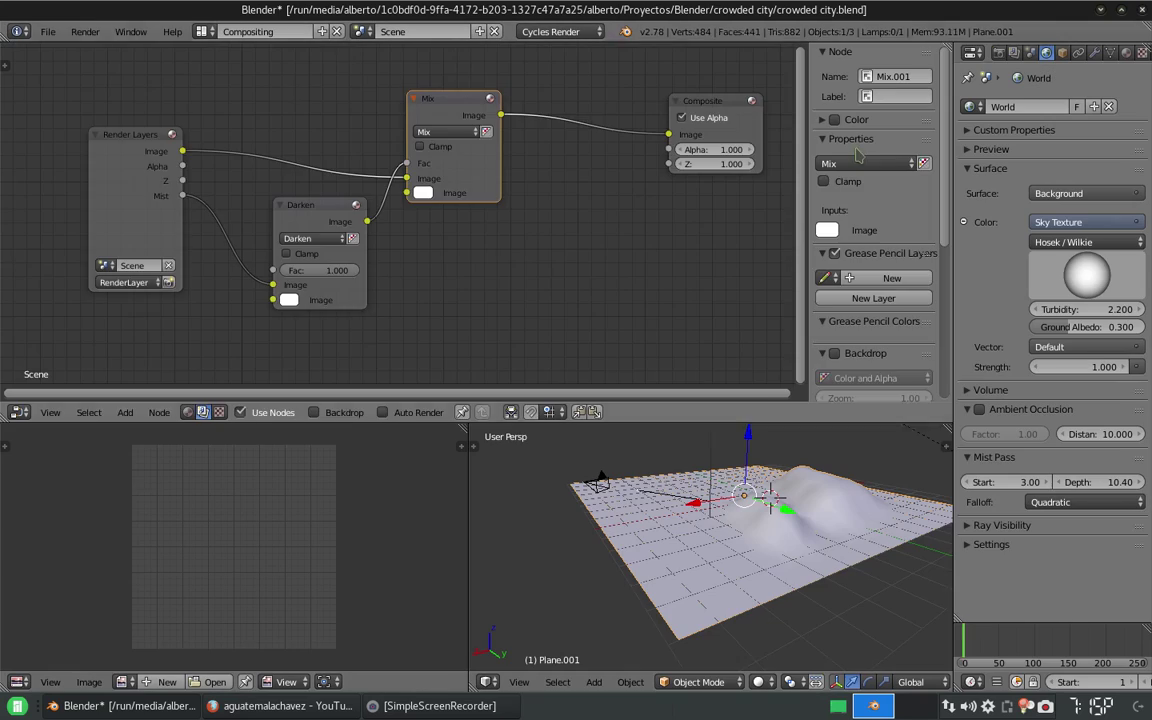
# - Duplicate the image texture as Non-Color Data and connect it to Displacement
pyautogui.hotkey('shift', 'd')
pyautogui.click(393, 321)
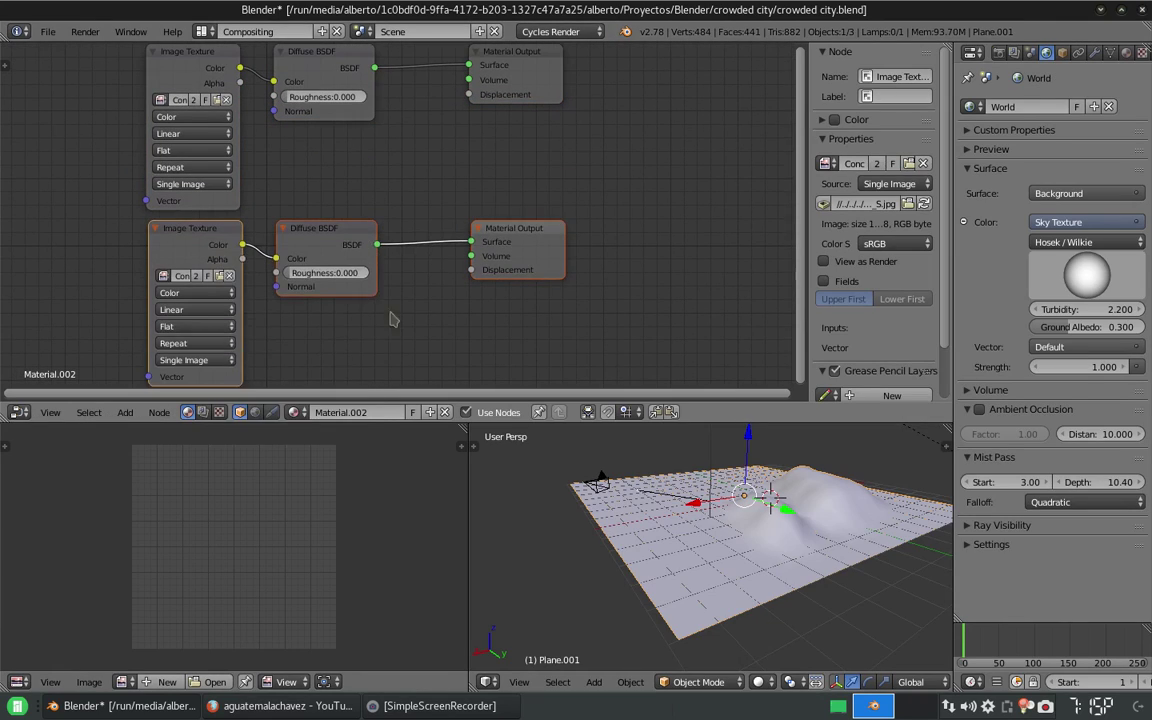
pyautogui.click(350, 231)
pyautogui.press('x')
pyautogui.press('x')
pyautogui.click(210, 294)
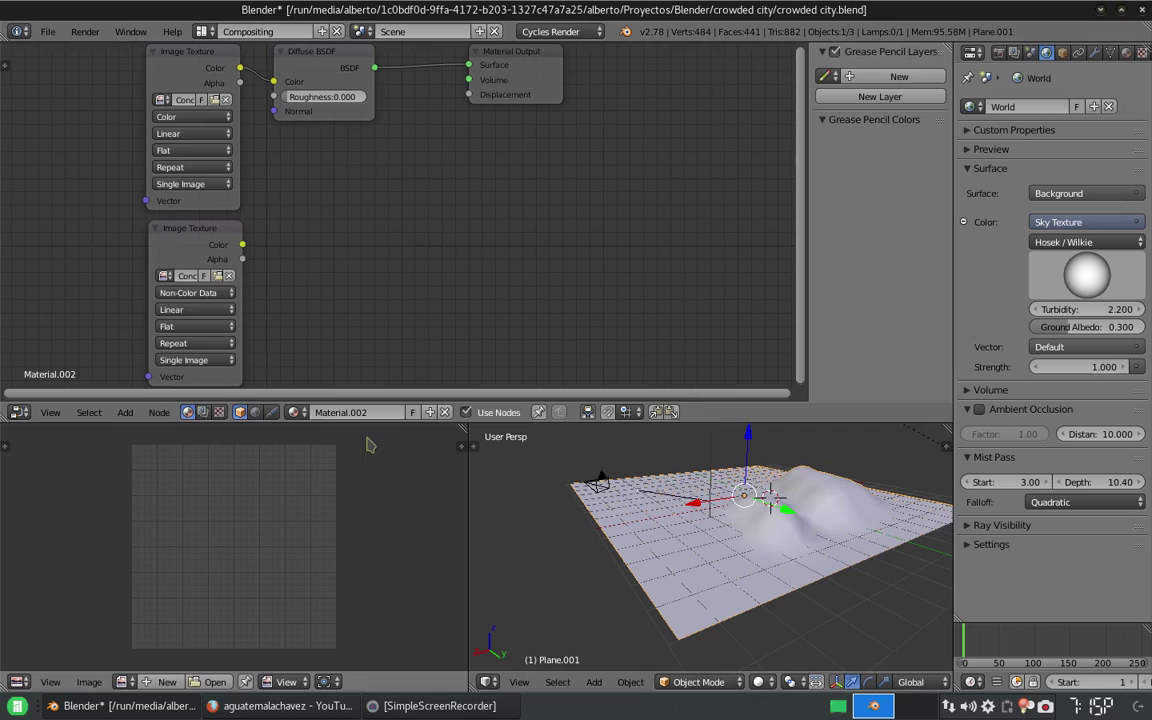
pyautogui.moveTo(242, 244); pyautogui.dragTo(469, 94)
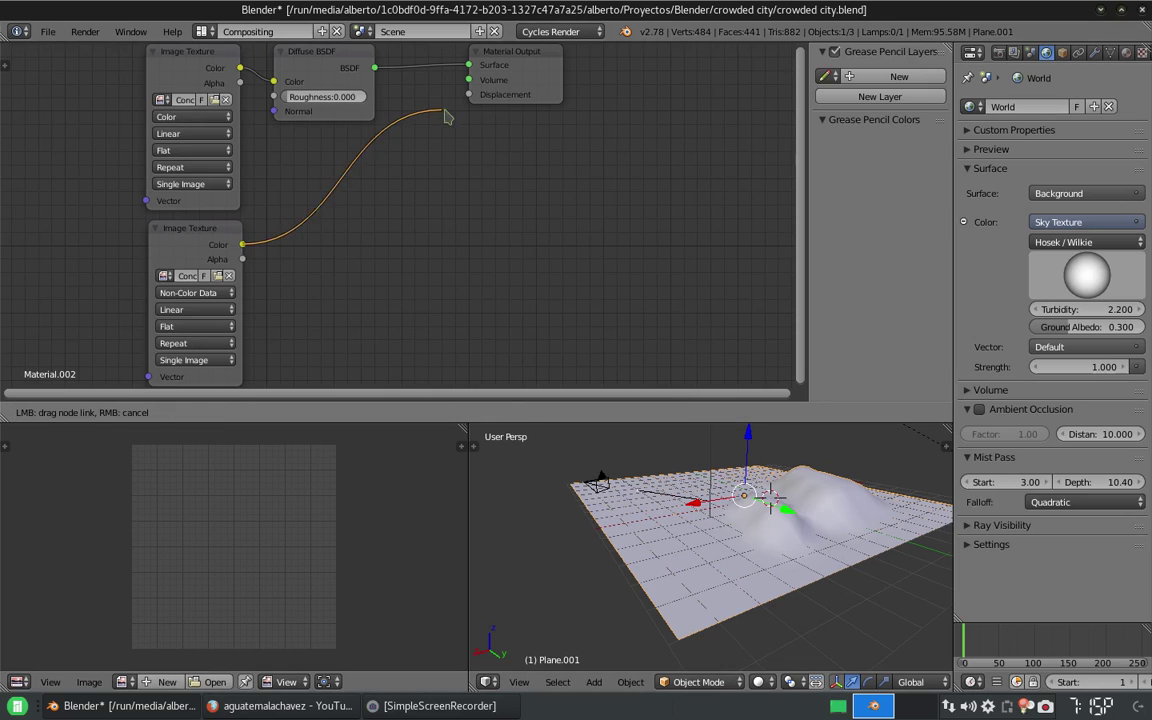
pyautogui.scroll(4, 742, 512)
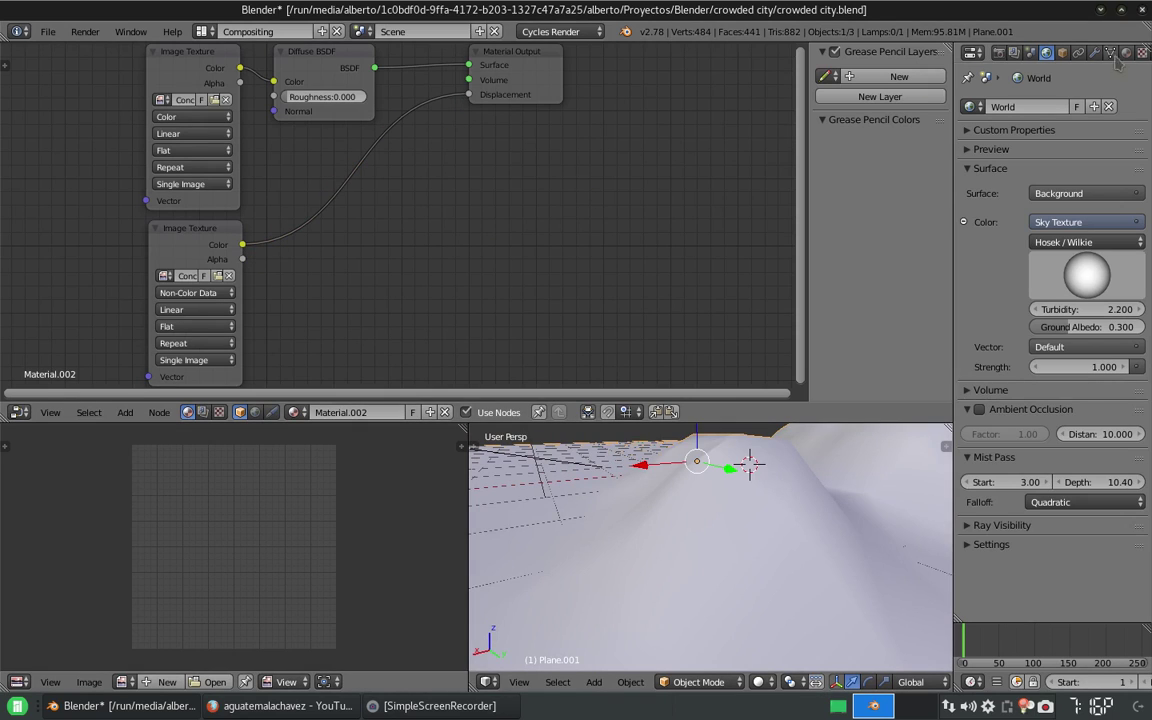
# - Add a Displace modifier using UV coordinates and the Group vertex group
pyautogui.click(1126, 51)
pyautogui.click(1094, 51)
pyautogui.click(1050, 107)
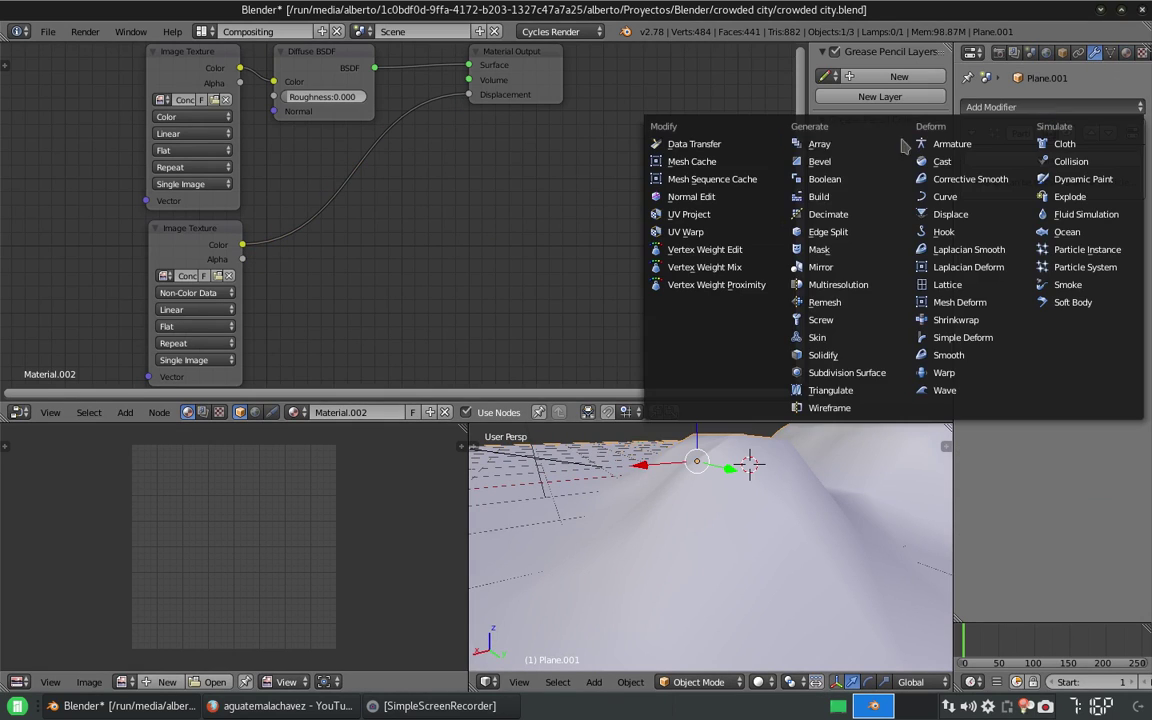
pyautogui.click(950, 214)
pyautogui.click(1070, 316)
pyautogui.click(1030, 245)
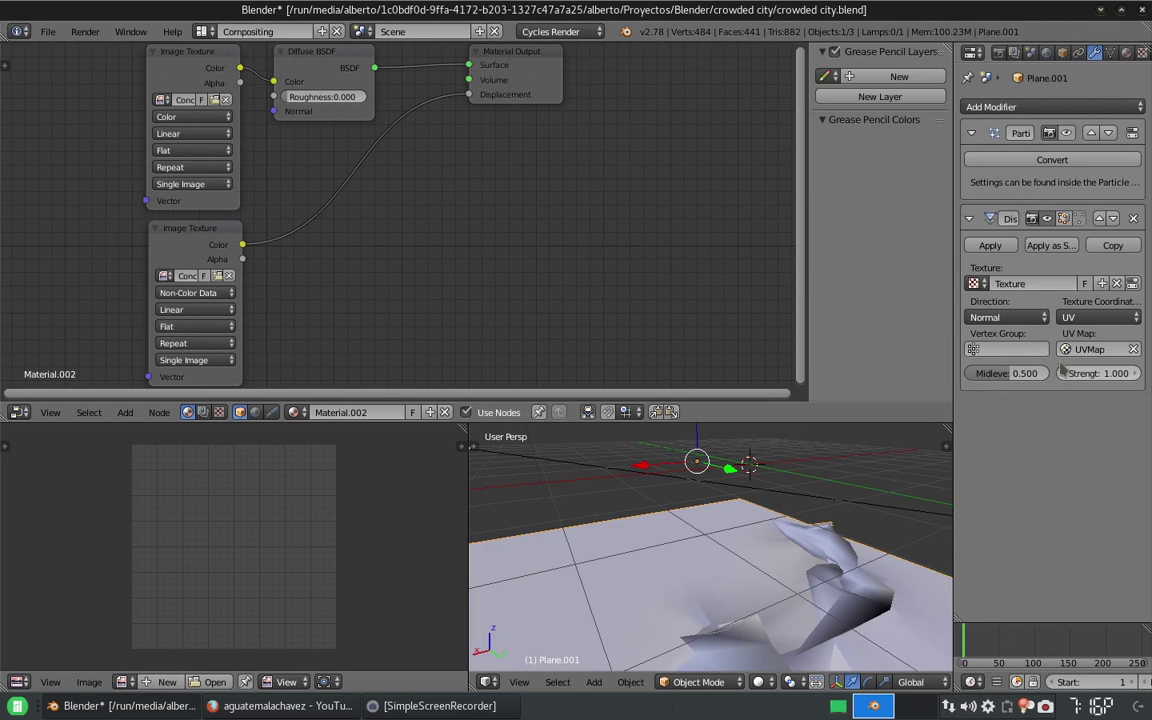
pyautogui.click(993, 349)
pyautogui.click(990, 336)
# - Subdivide the terrain plane's mesh and view it through the camera with textures
pyautogui.press('KP_0')
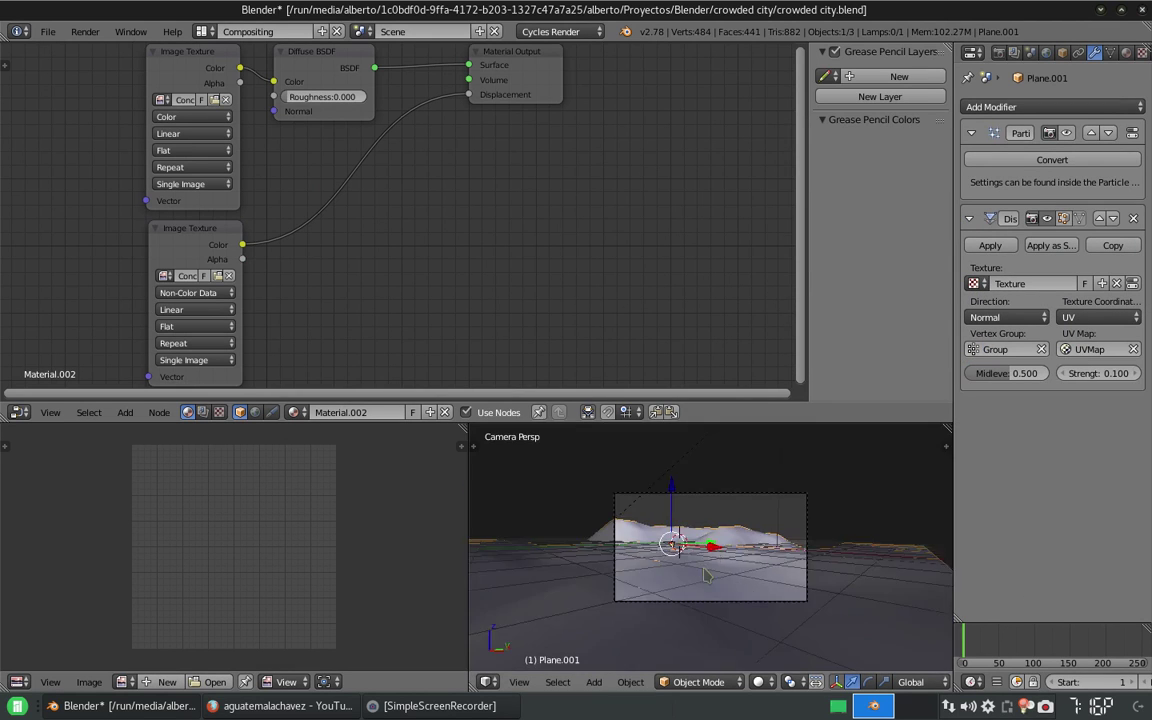
pyautogui.hotkey('ctrl', '1')
pyautogui.hotkey('ctrl', 'z')
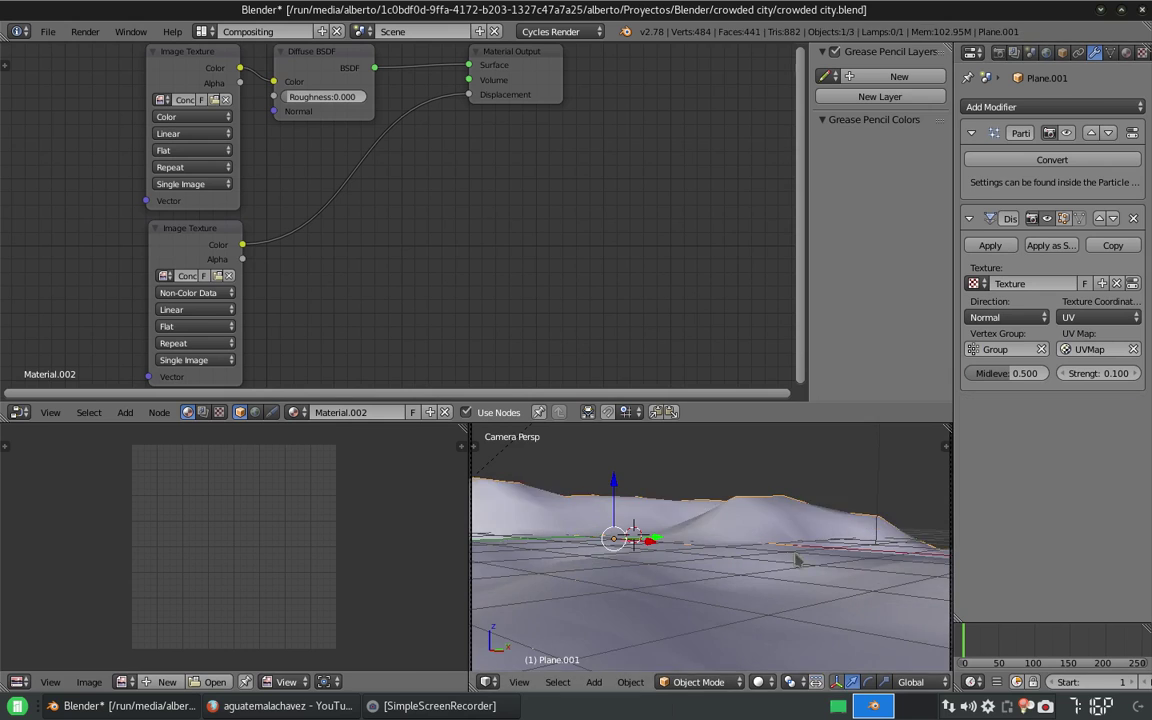
pyautogui.press('Tab')
pyautogui.press('w')
pyautogui.click(694, 398)
pyautogui.press('Tab')
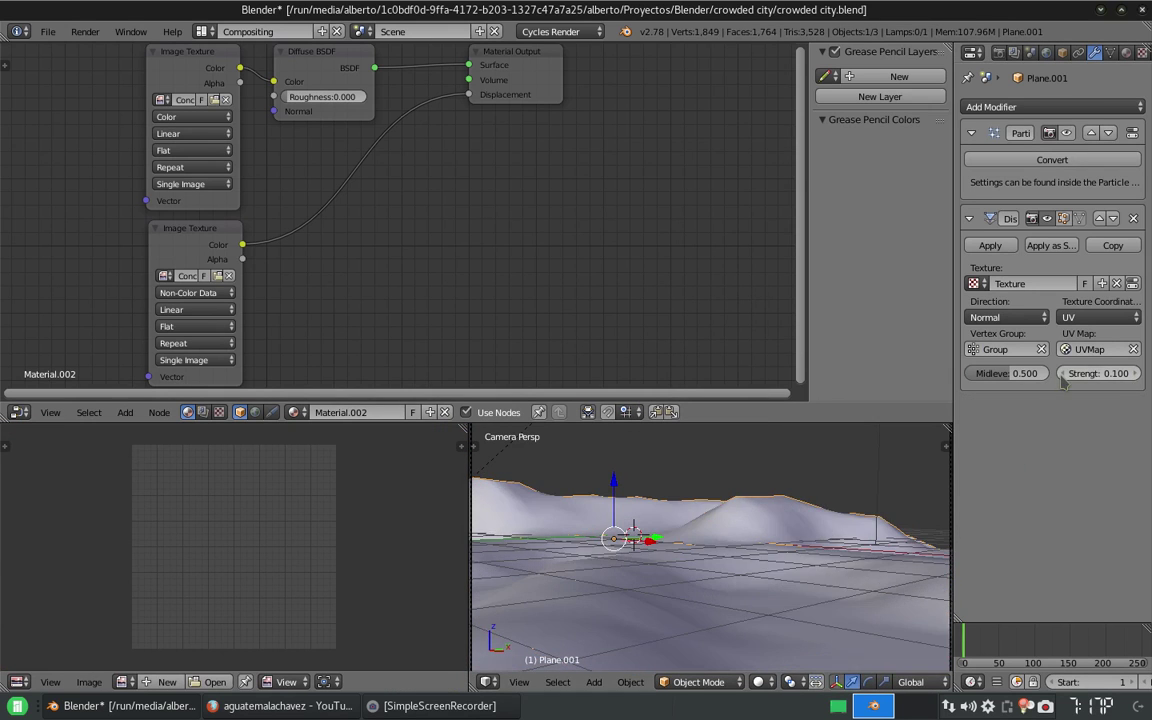
pyautogui.hotkey('alt', 'z')
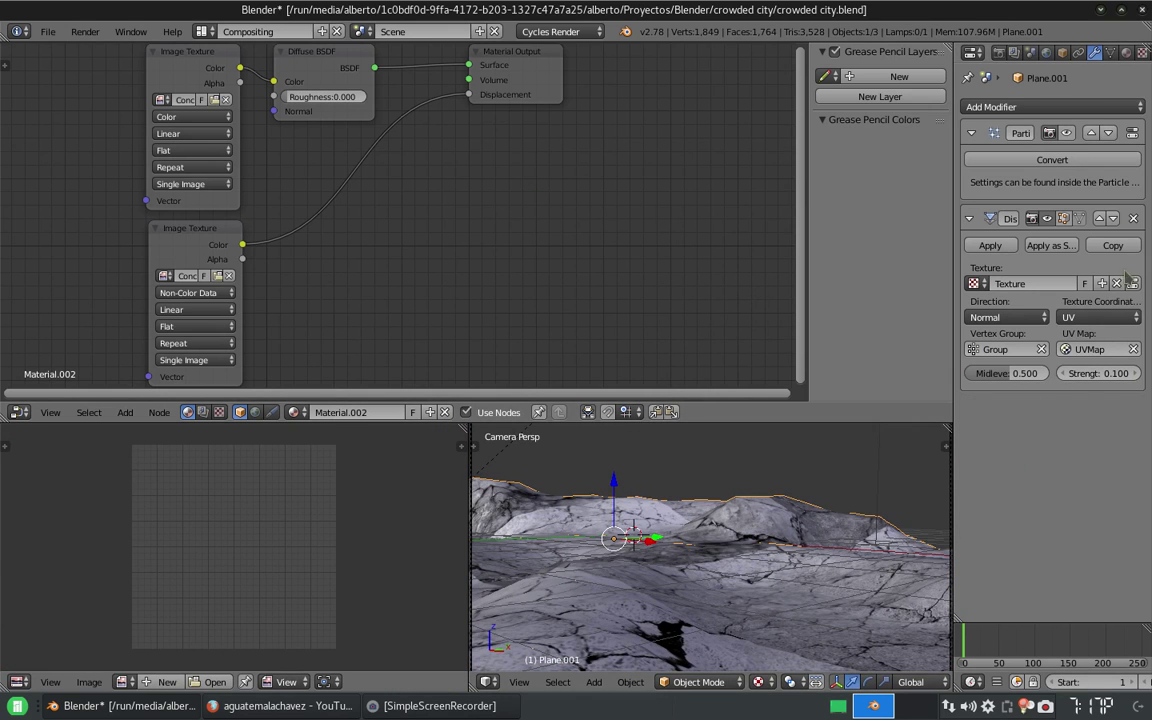
# - Assign the cracked-rock image to the Displace modifier's texture
pyautogui.click(1133, 283)
pyautogui.click(1095, 51)
pyautogui.click(1141, 51)
pyautogui.click(1050, 106)
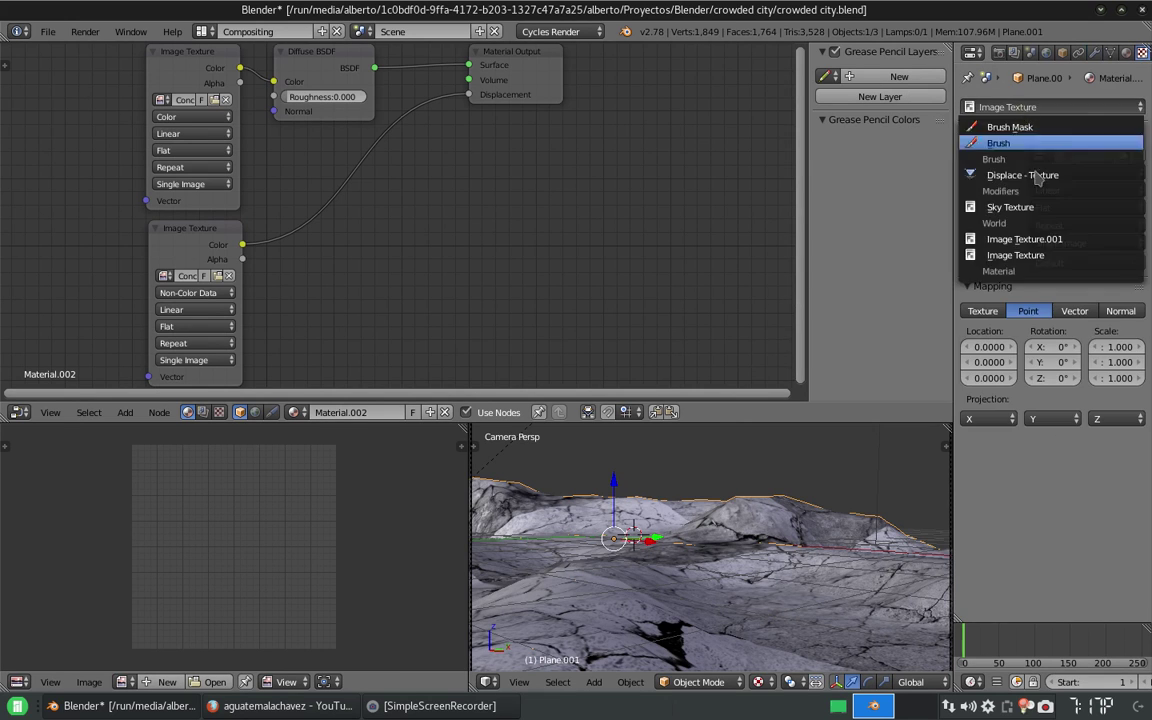
pyautogui.click(972, 170)
pyautogui.click(973, 350)
pyautogui.click(880, 337)
# - Set displacement strength to 0.05 with direction Normal
pyautogui.click(1096, 51)
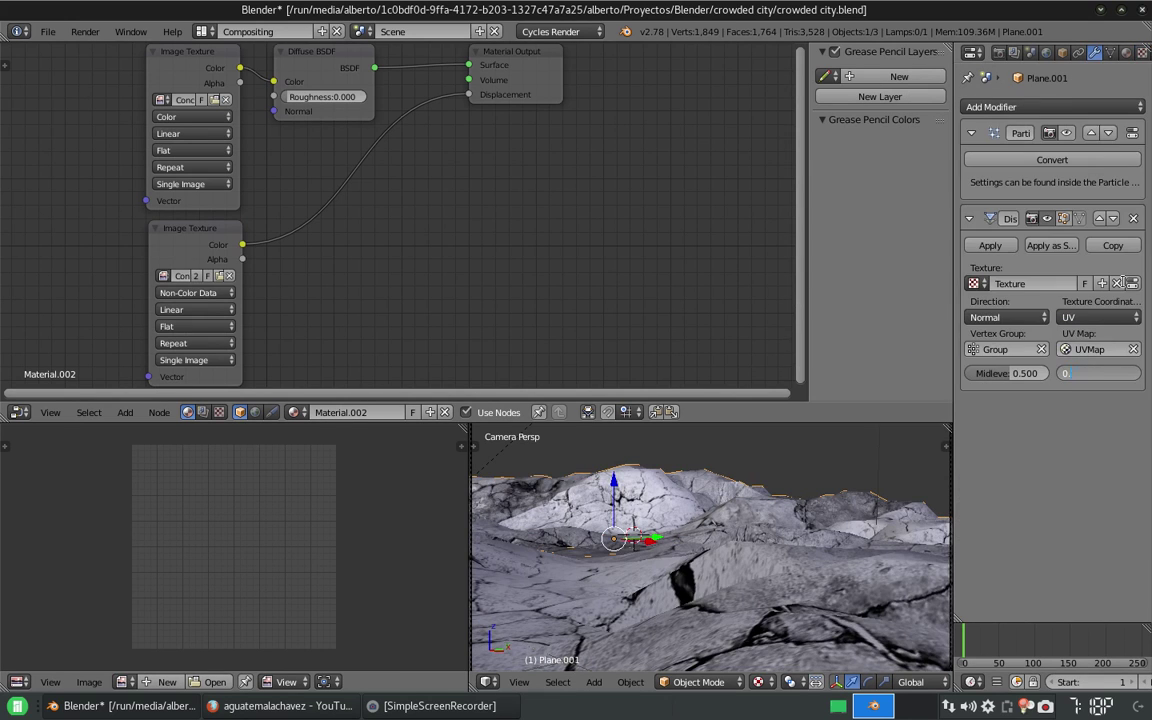
pyautogui.write('05')
pyautogui.press('Return')
pyautogui.click(1003, 317)
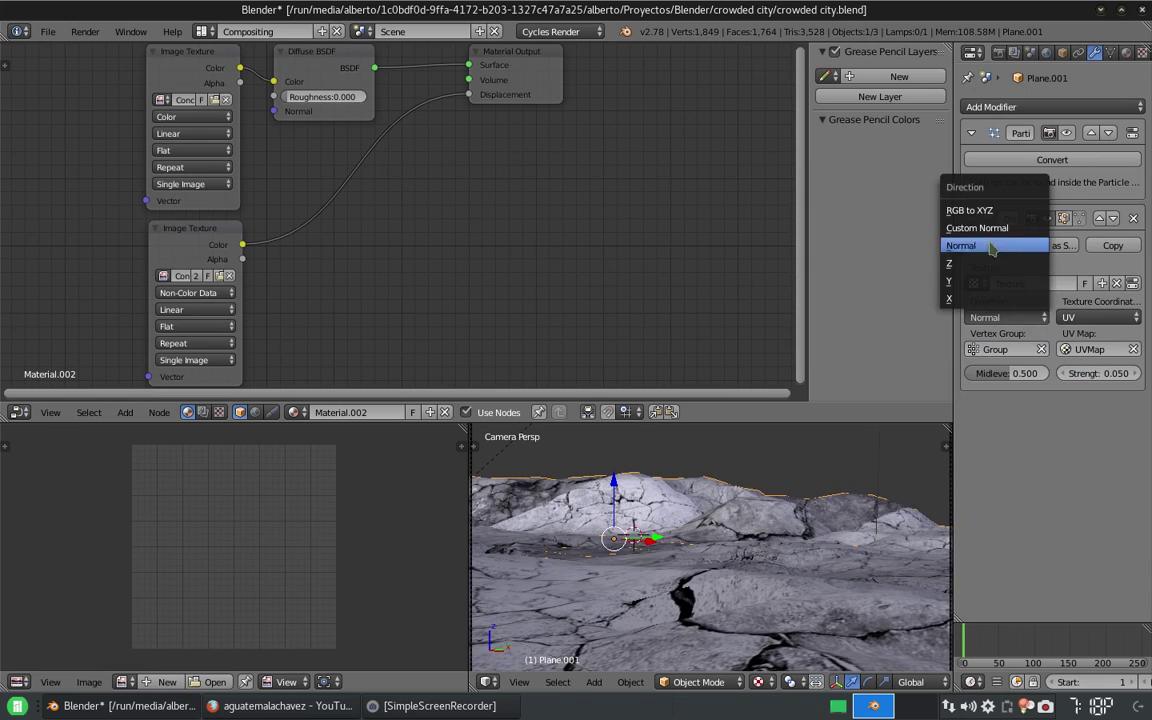
pyautogui.click(991, 248)
pyautogui.moveTo(596, 431); pyautogui.dragTo(636, 466, button='middle')
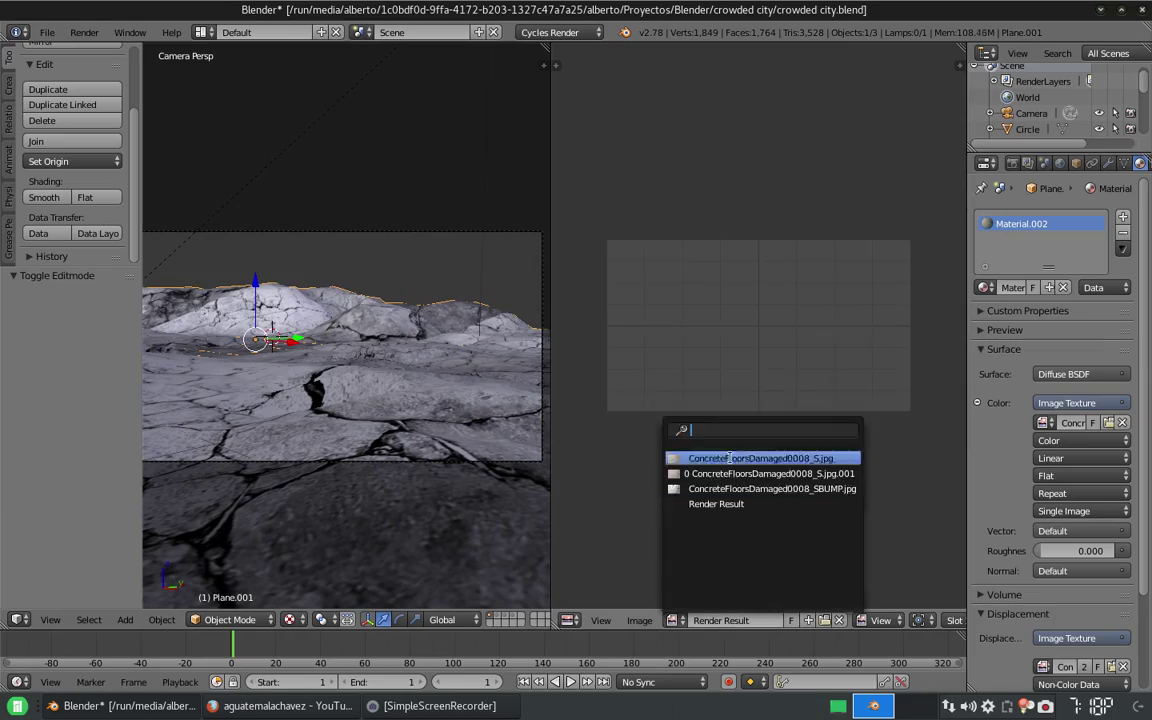
# - Scale down the terrain's UVs on the cracked concrete image
pyautogui.click(728, 457)
pyautogui.press('Tab')
pyautogui.press('s')
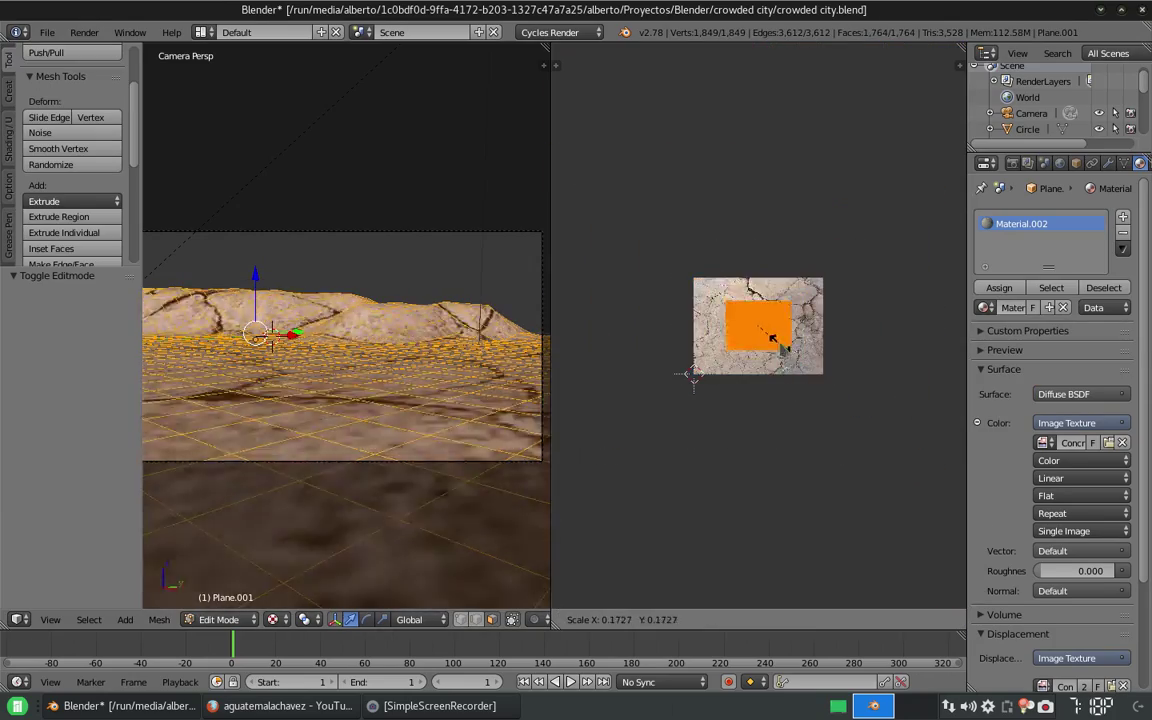
pyautogui.click(772, 340)
pyautogui.press('Tab')
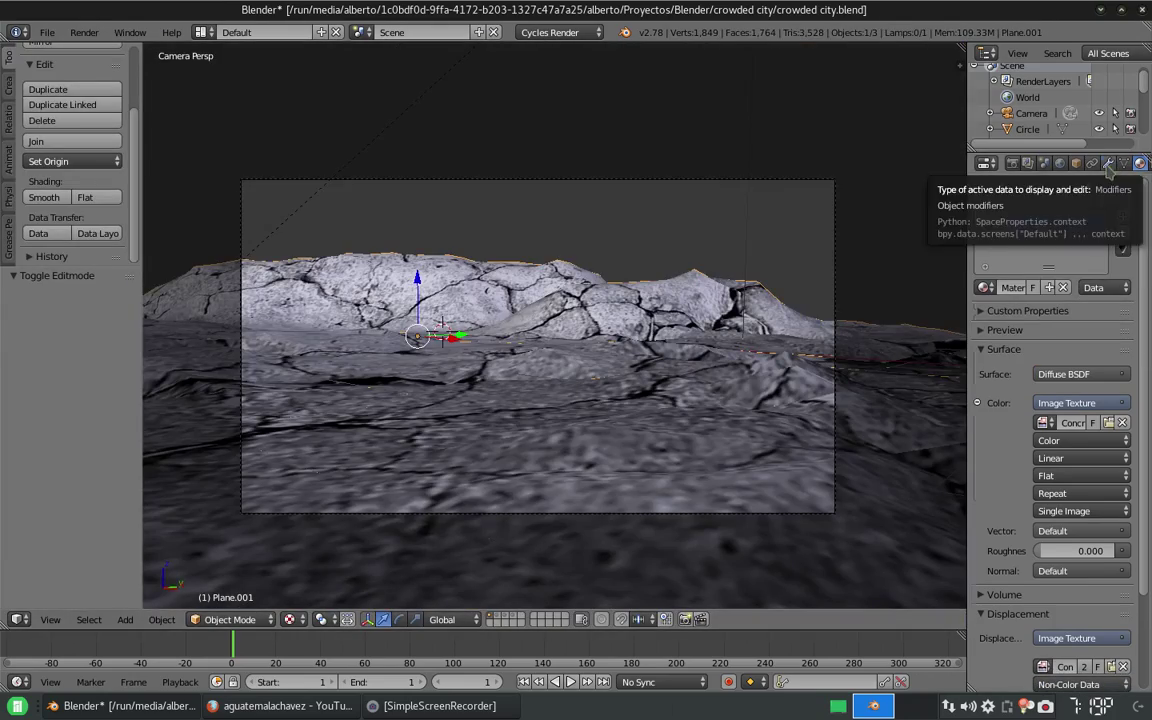
# - Add Subdivision Surface above Displace, with midlevel 1.0, strength 0.01, viewport level 3
pyautogui.click(1108, 165)
pyautogui.click(289, 619)
pyautogui.click(340, 563)
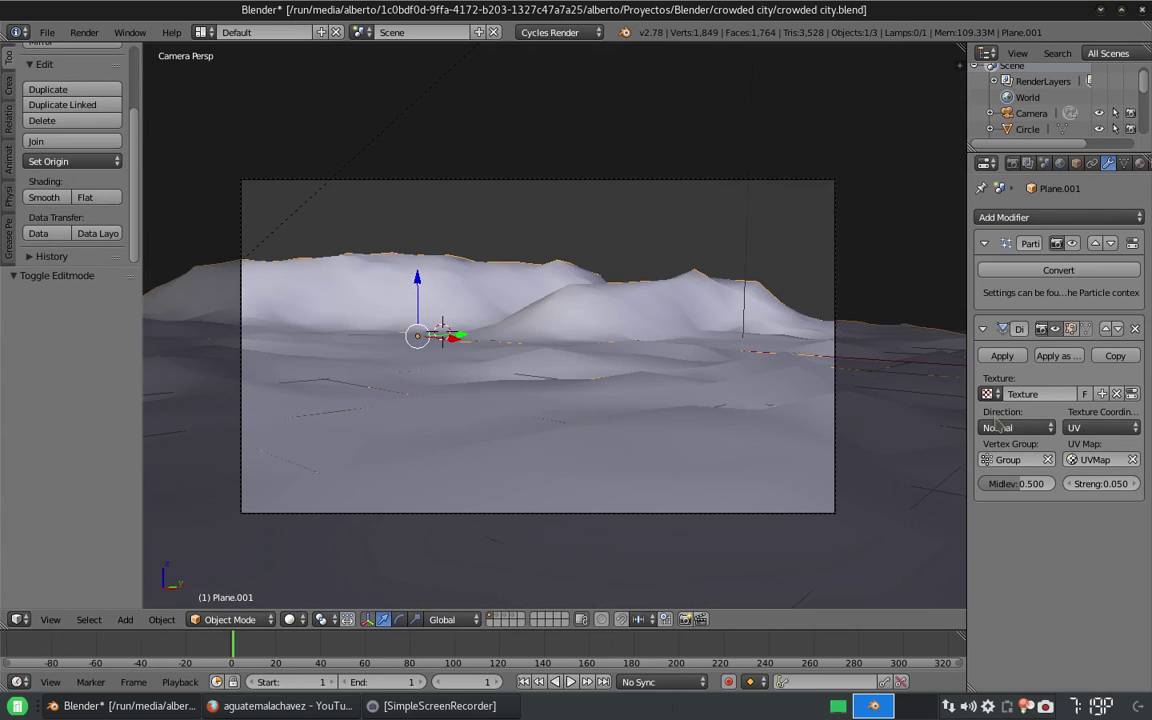
pyautogui.hotkey('ctrl', '2')
pyautogui.click(1105, 520)
pyautogui.write('0.02')
pyautogui.press('Return')
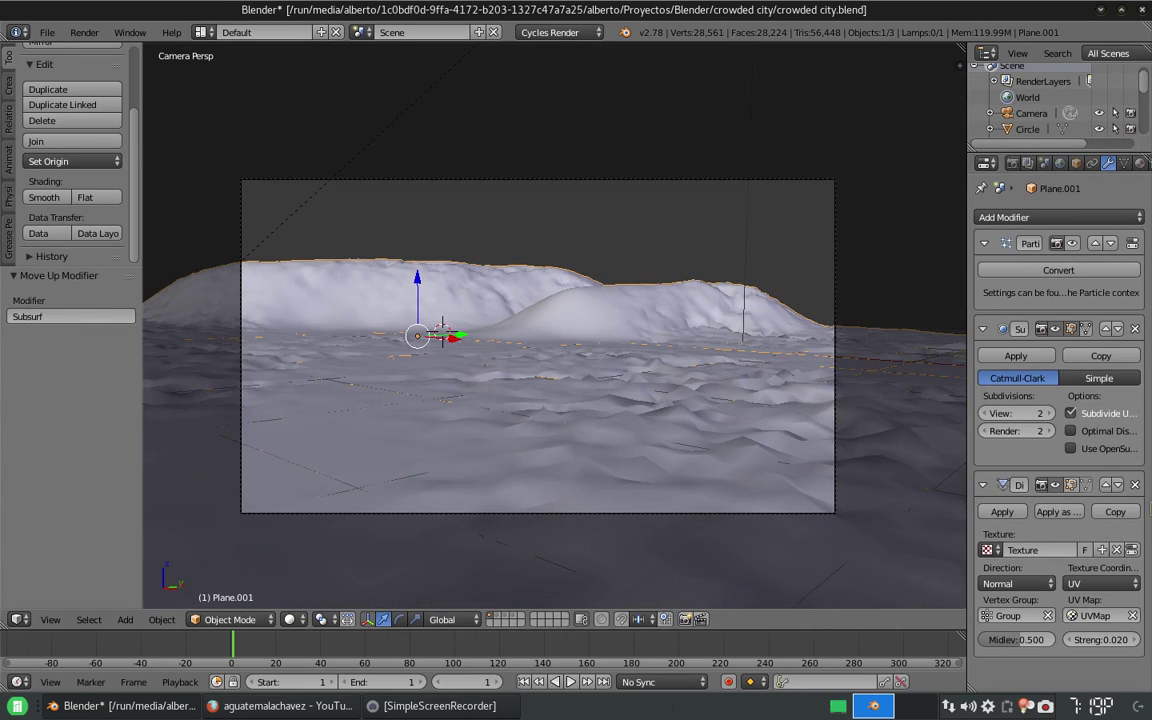
pyautogui.press('BackSpace')
pyautogui.write('1')
pyautogui.press('Return')
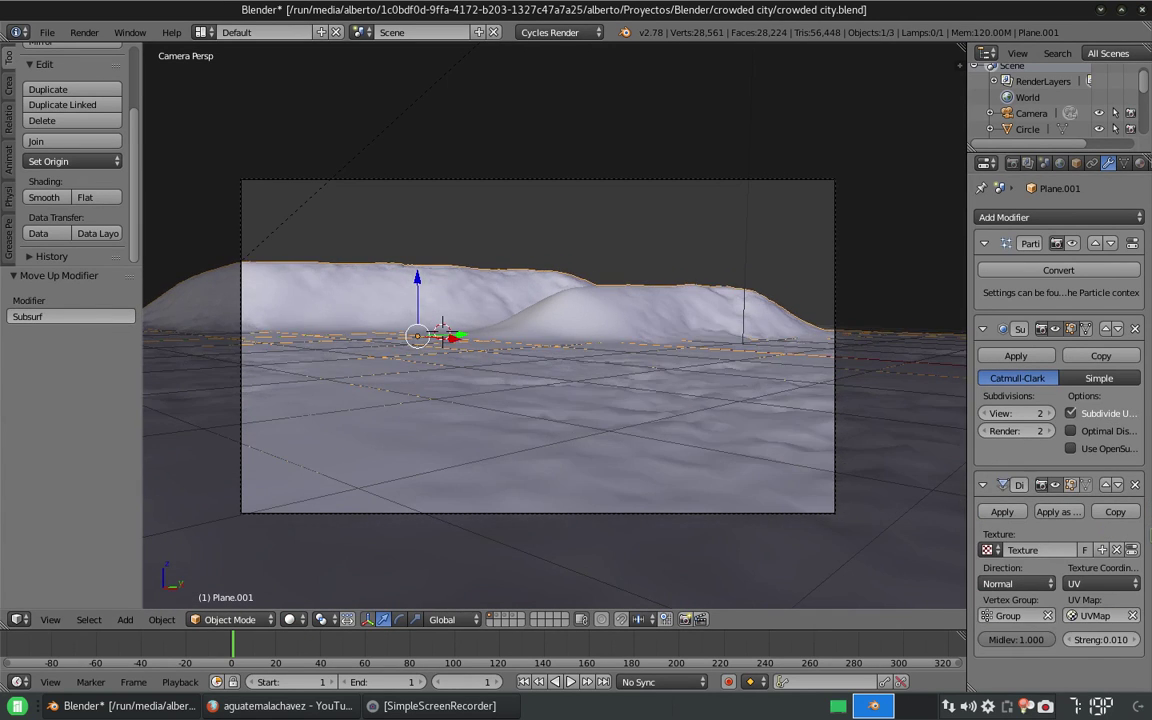
pyautogui.hotkey('ctrl', '3')
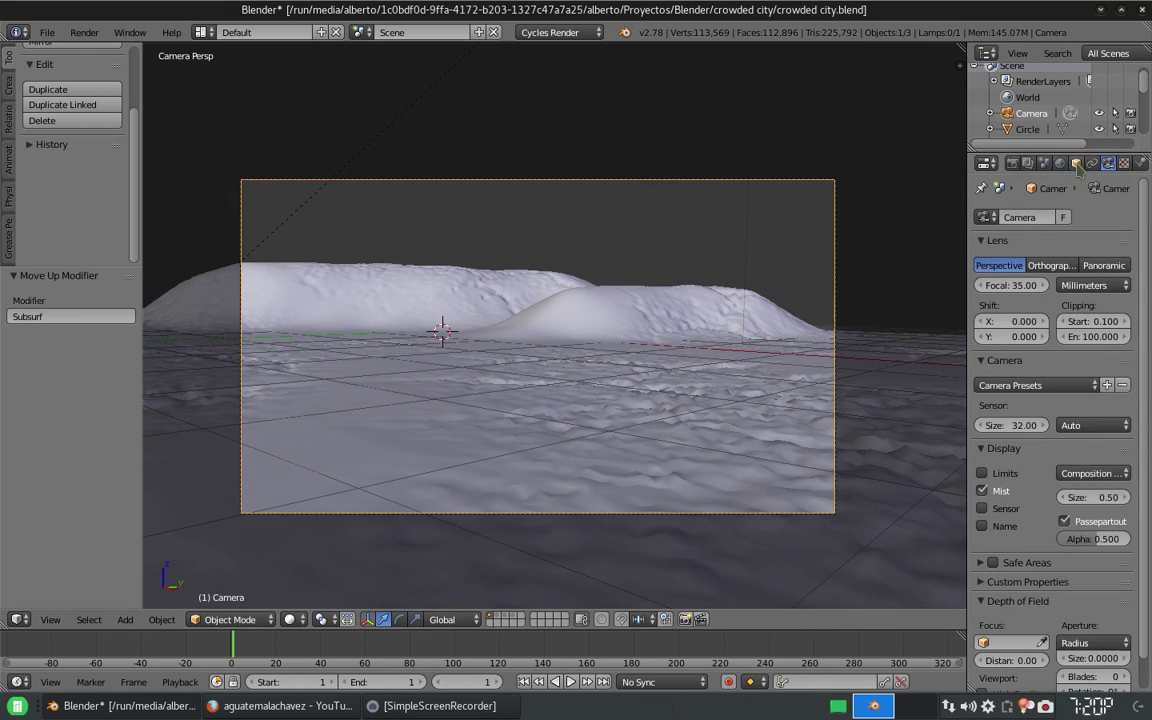
# - Change the World Mist Pass start value and test-render the camera view
pyautogui.click(1060, 164)
pyautogui.click(981, 568)
pyautogui.write('0')
pyautogui.press('Return')
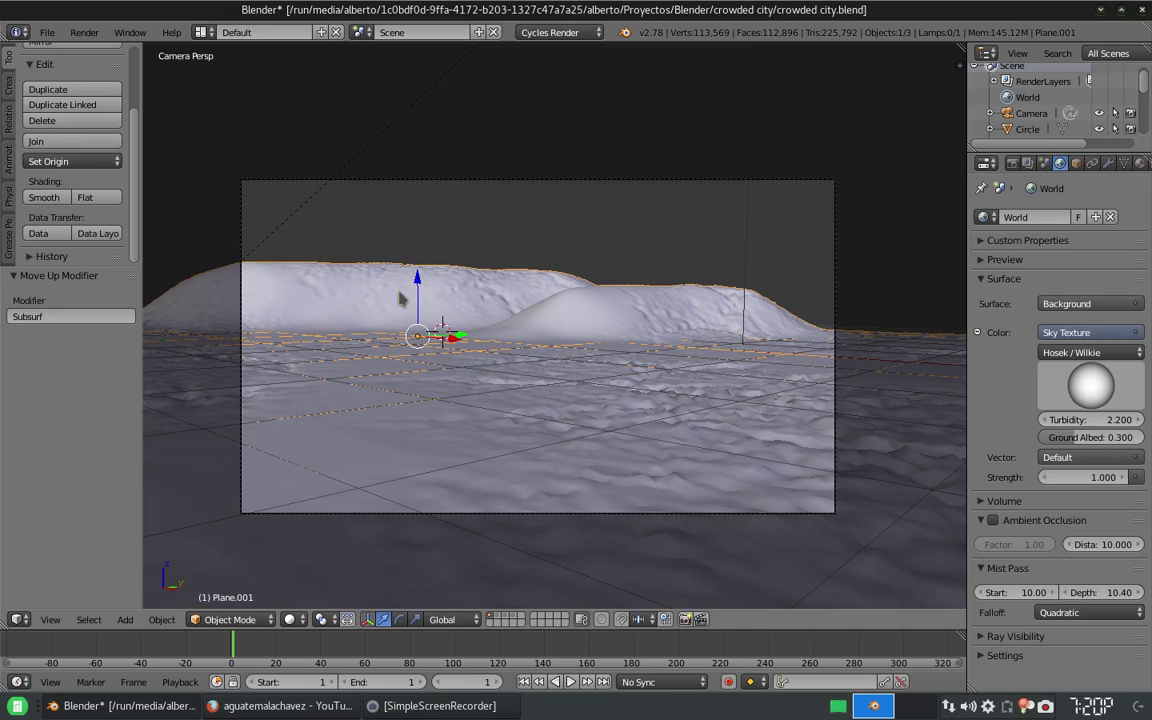
pyautogui.press('F12')
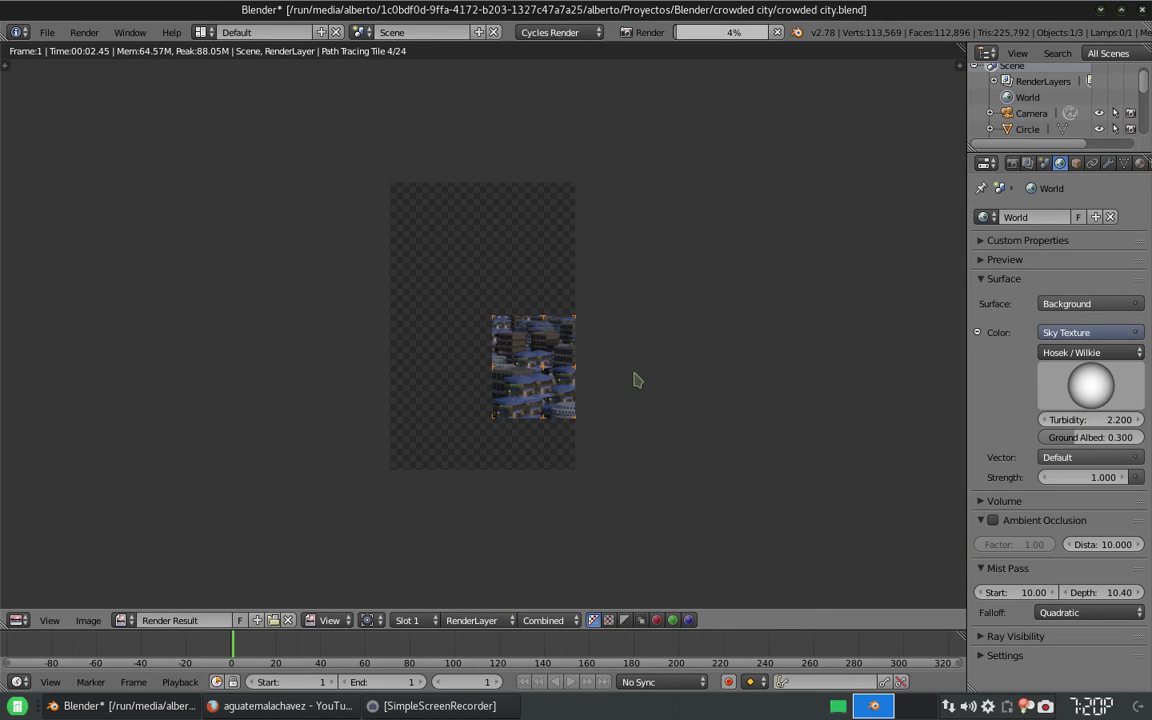
# - Review render settings, set mist depth to 15, and re-render the city through the camera
pyautogui.click(1012, 162)
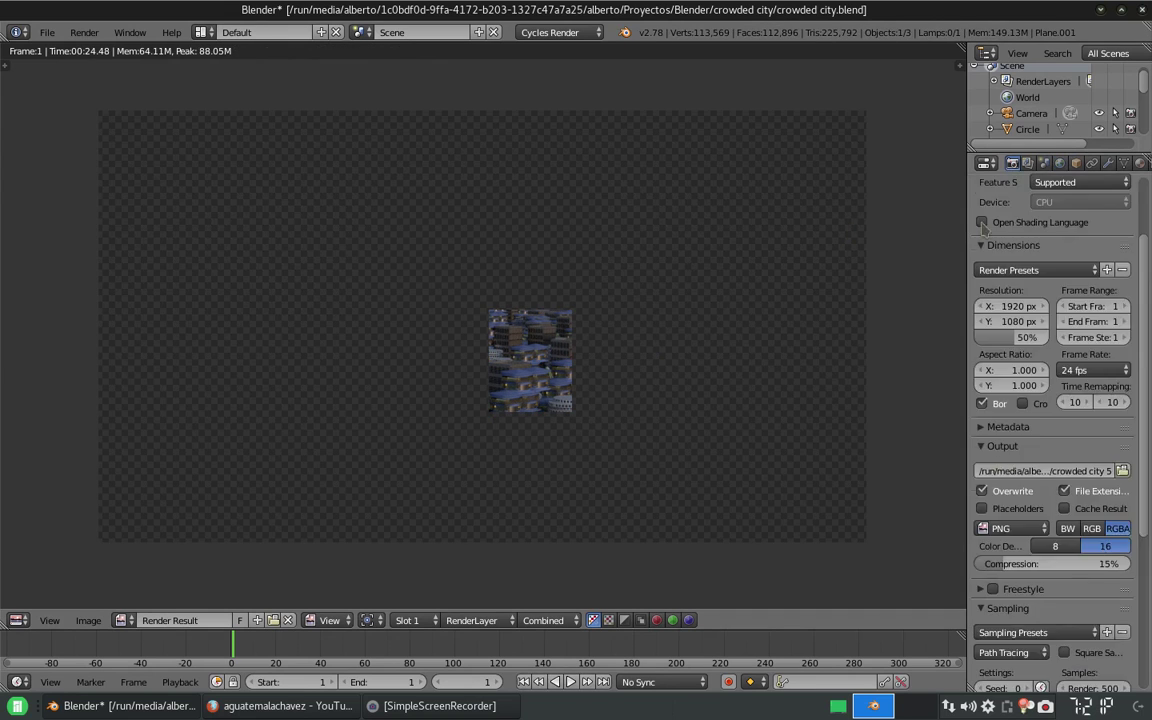
pyautogui.scroll(-10, 1060, 400)
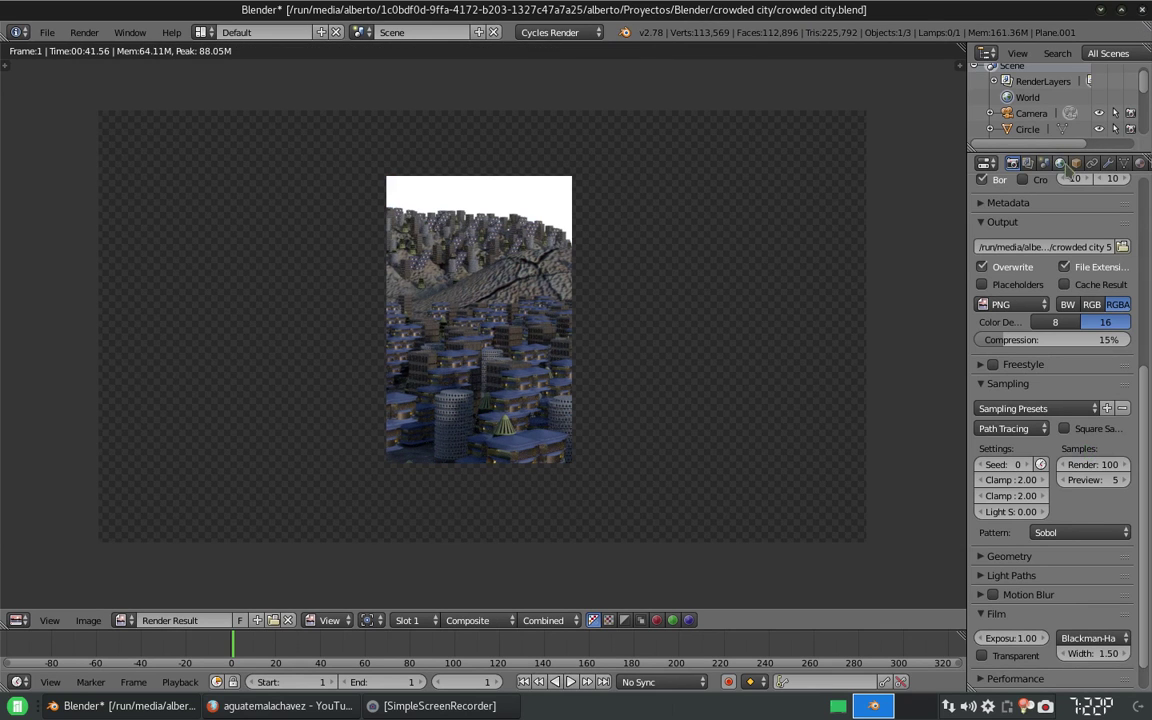
pyautogui.click(1060, 163)
pyautogui.press('F12')
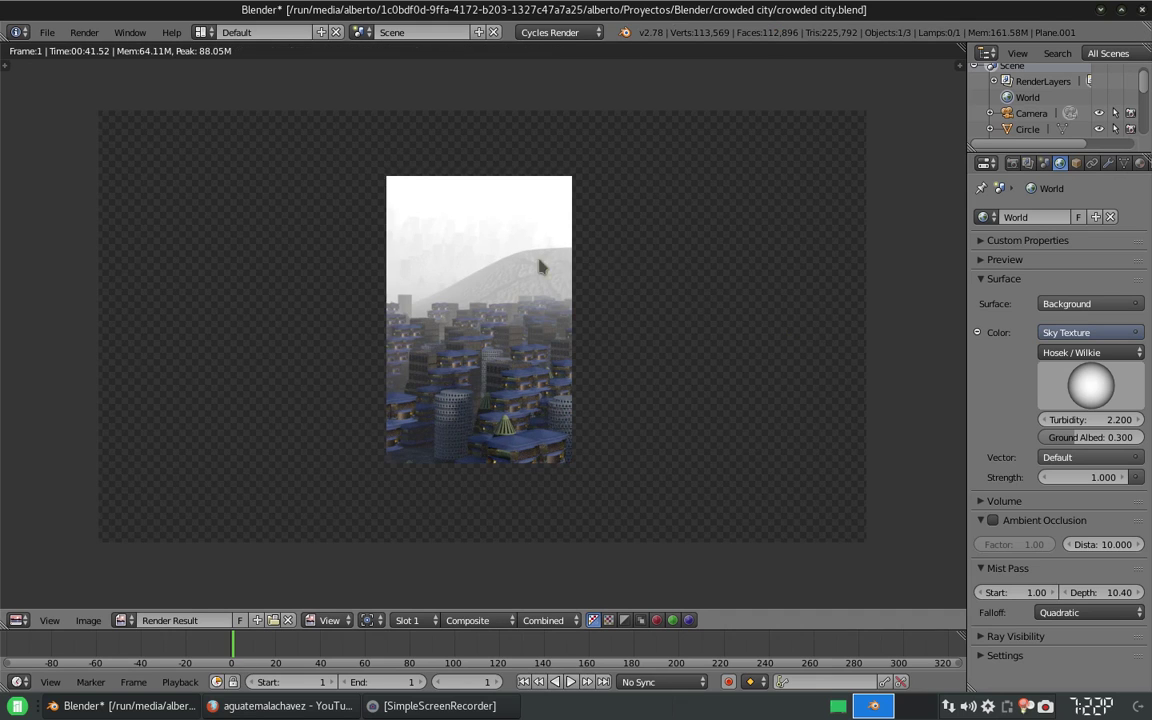
pyautogui.click(1103, 592)
pyautogui.press('Escape')
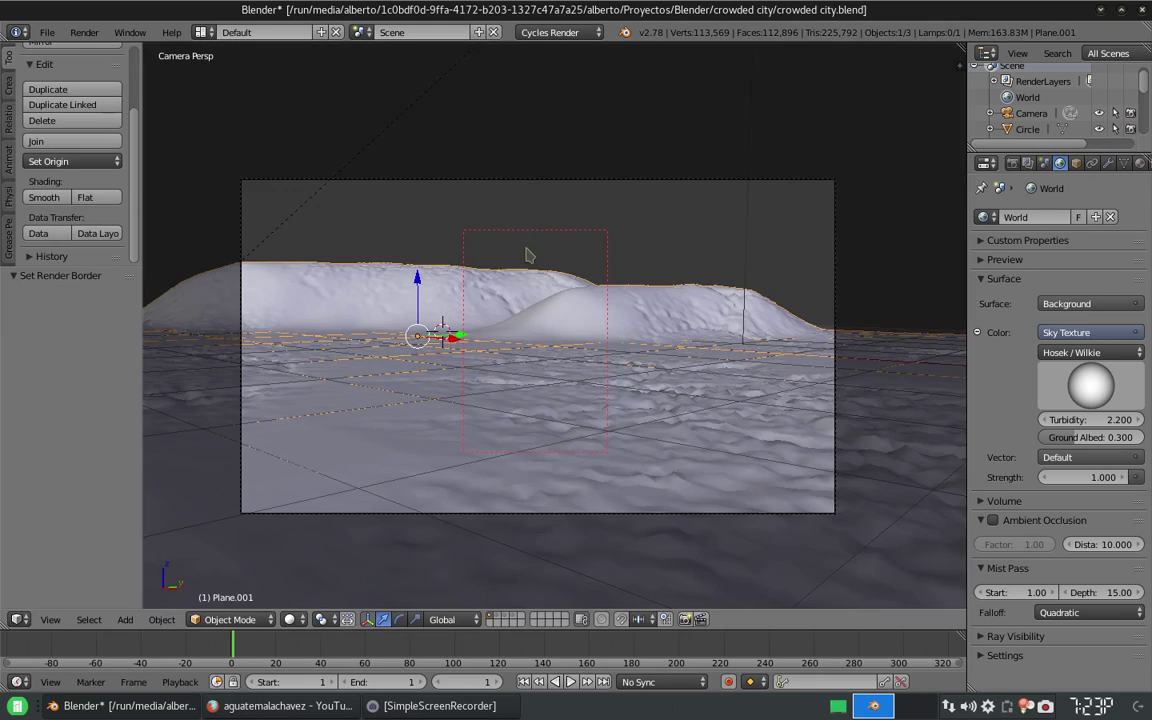
pyautogui.press('F12')
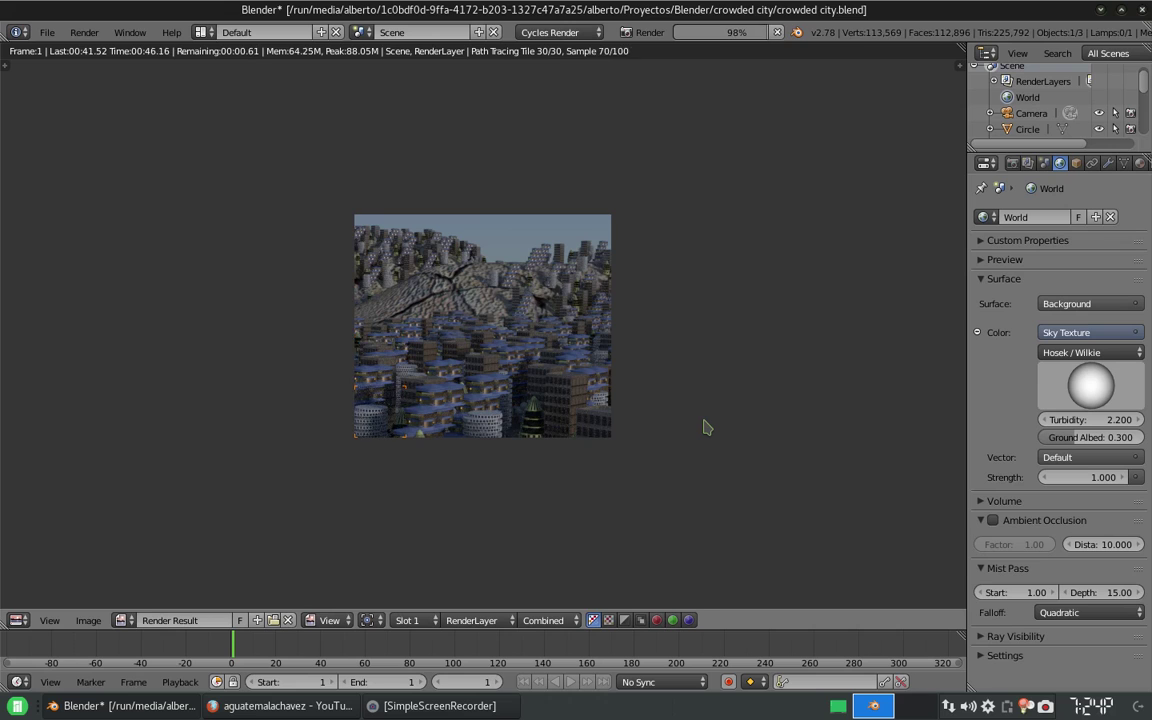
pyautogui.press('Escape')
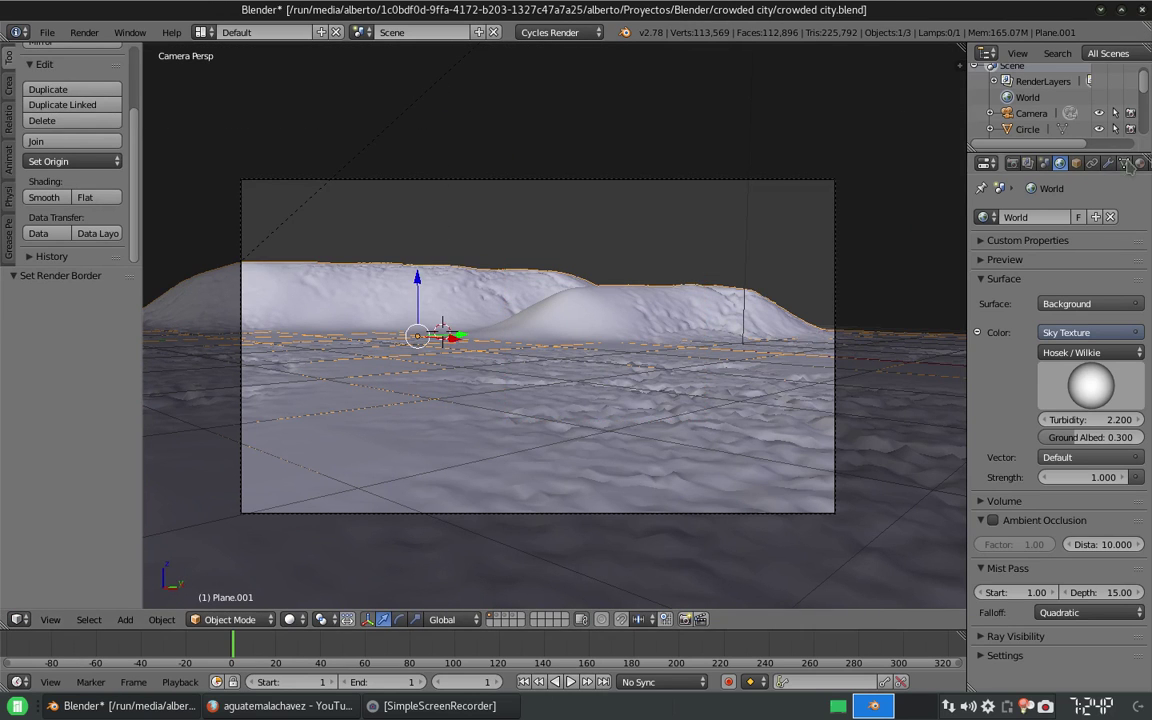
# - Set the building particle count to 8000, save the file, and preview the scene in Rendered shading
pyautogui.click(1124, 163)
pyautogui.press('Return')
pyautogui.hotkey('ctrl', 's')
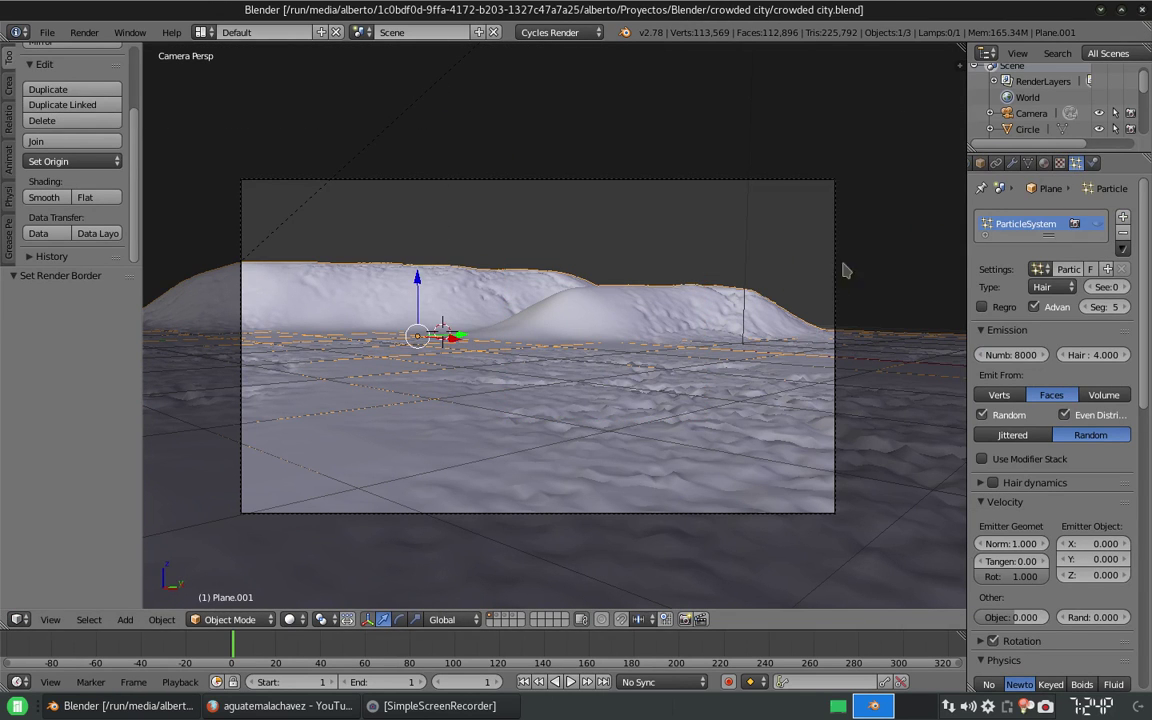
pyautogui.click(290, 619)
pyautogui.click(320, 503)
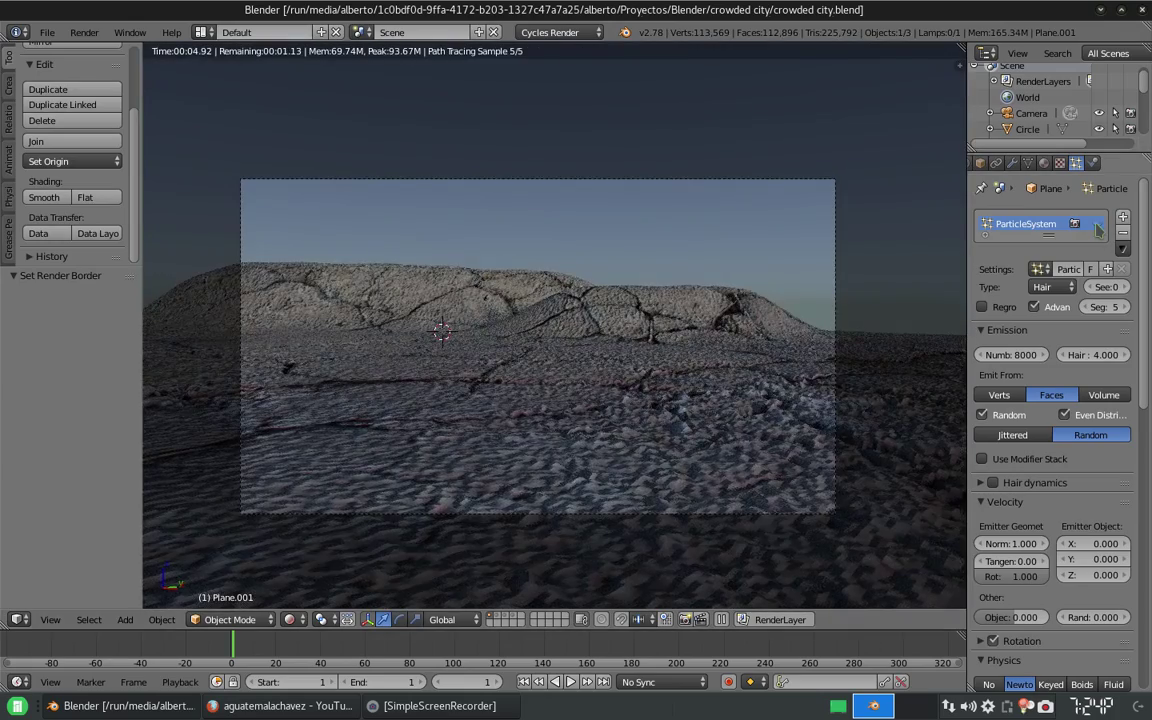
pyautogui.click(1098, 224)
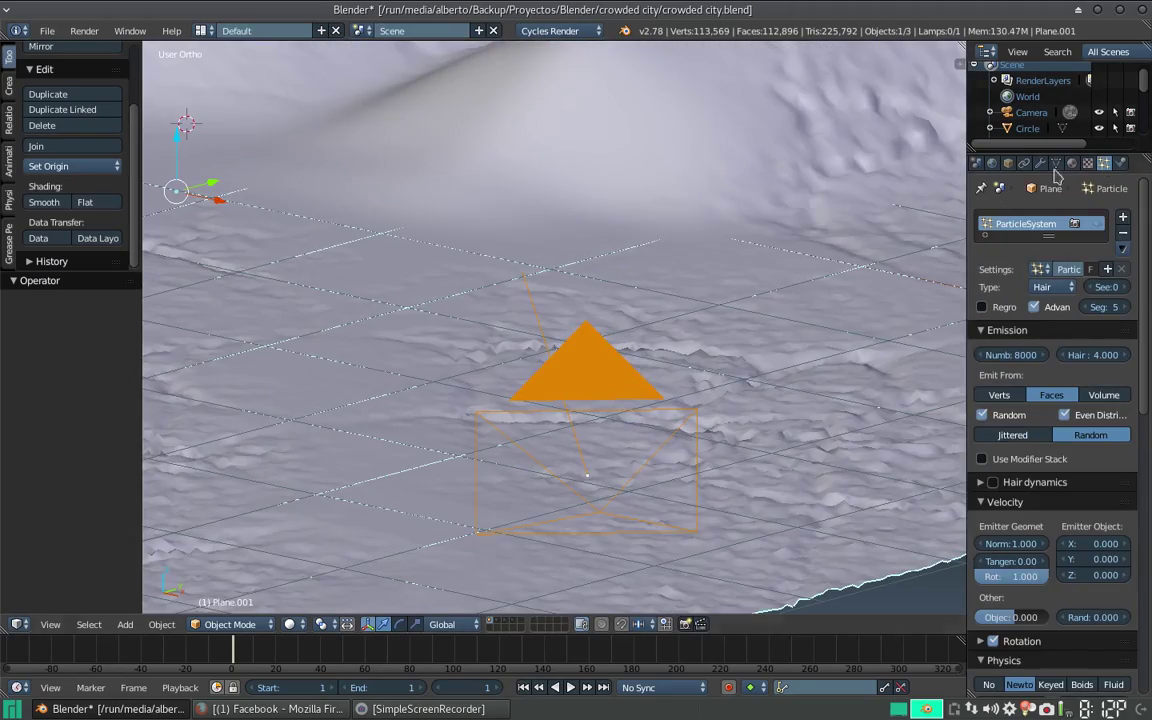
# - Try terrain Displace strength 0.03 for rougher ground, then restore it to 0.01
pyautogui.click(1040, 162)
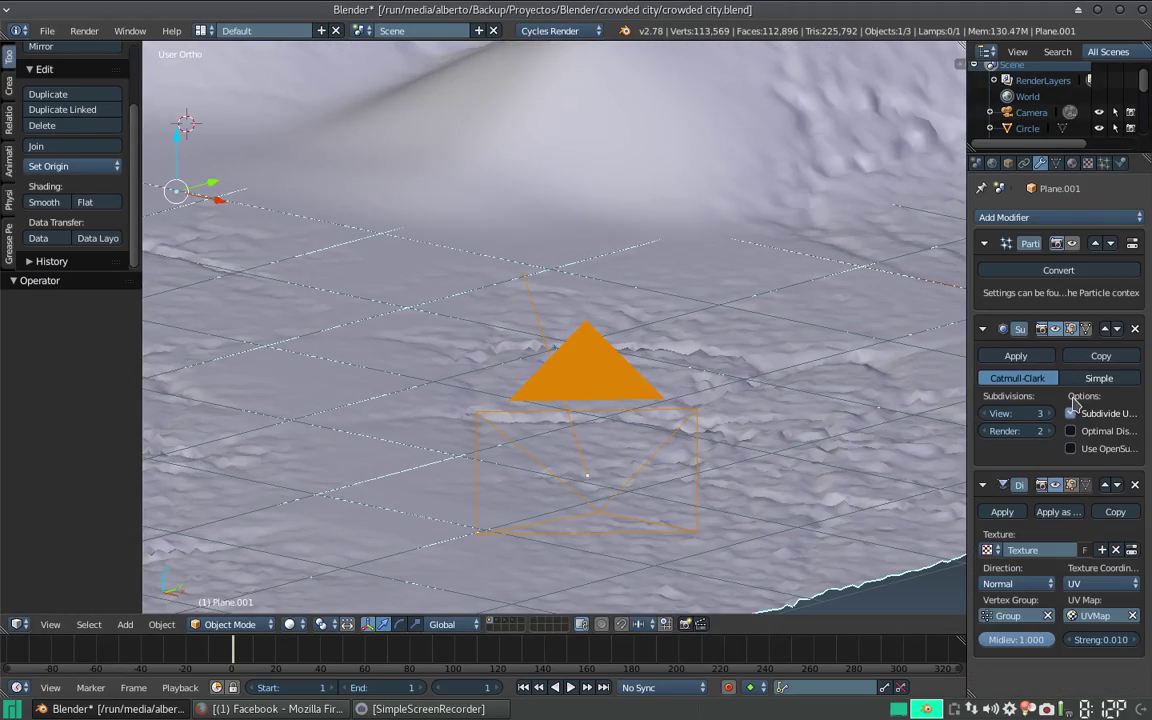
pyautogui.write('0.03')
pyautogui.press('Return')
pyautogui.write('1')
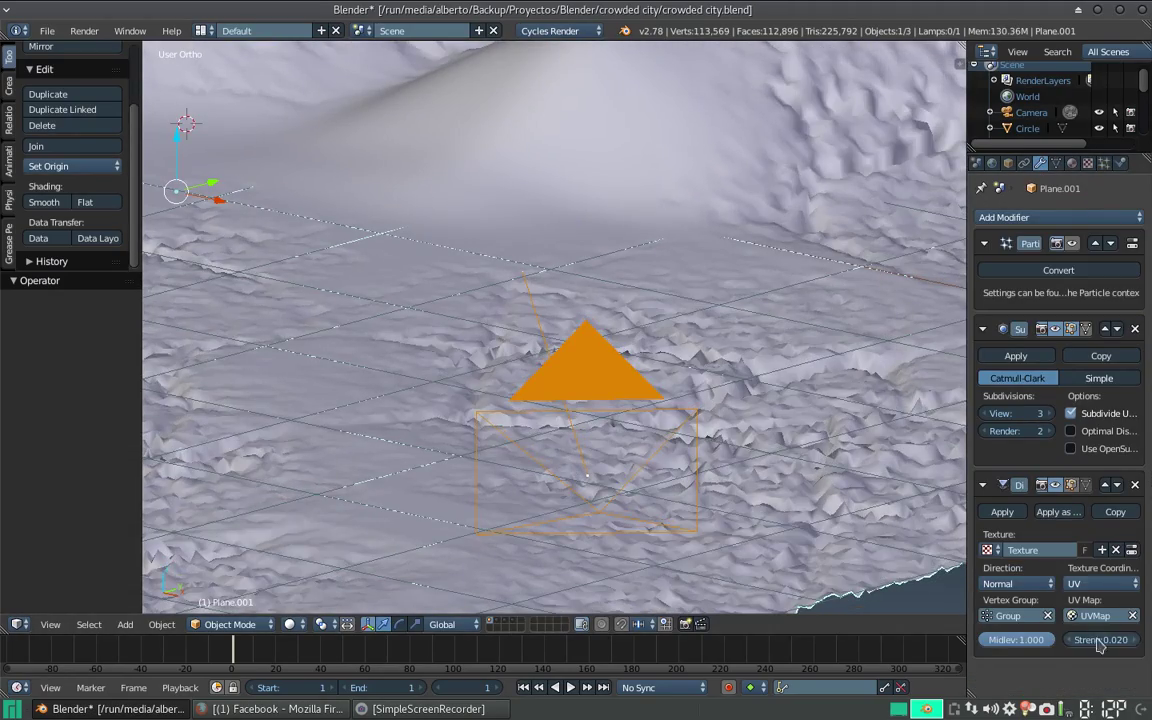
pyautogui.press('Return')
pyautogui.moveTo(600, 420); pyautogui.dragTo(604, 332, button='middle')
pyautogui.scroll(3, 597, 262)
# - Delete the terrain plane, select the tall building, and preview it rendered before returning to solid shading
pyautogui.press('Delete')
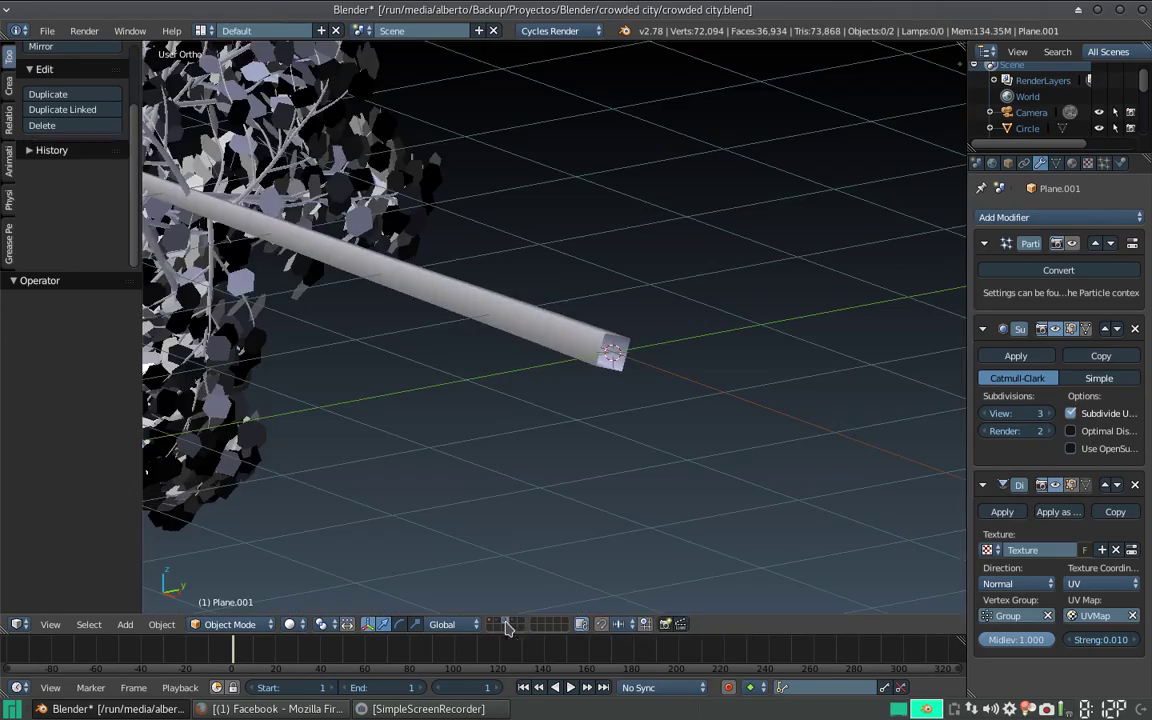
pyautogui.scroll(-5, 597, 262)
pyautogui.scroll(-3, 581, 154)
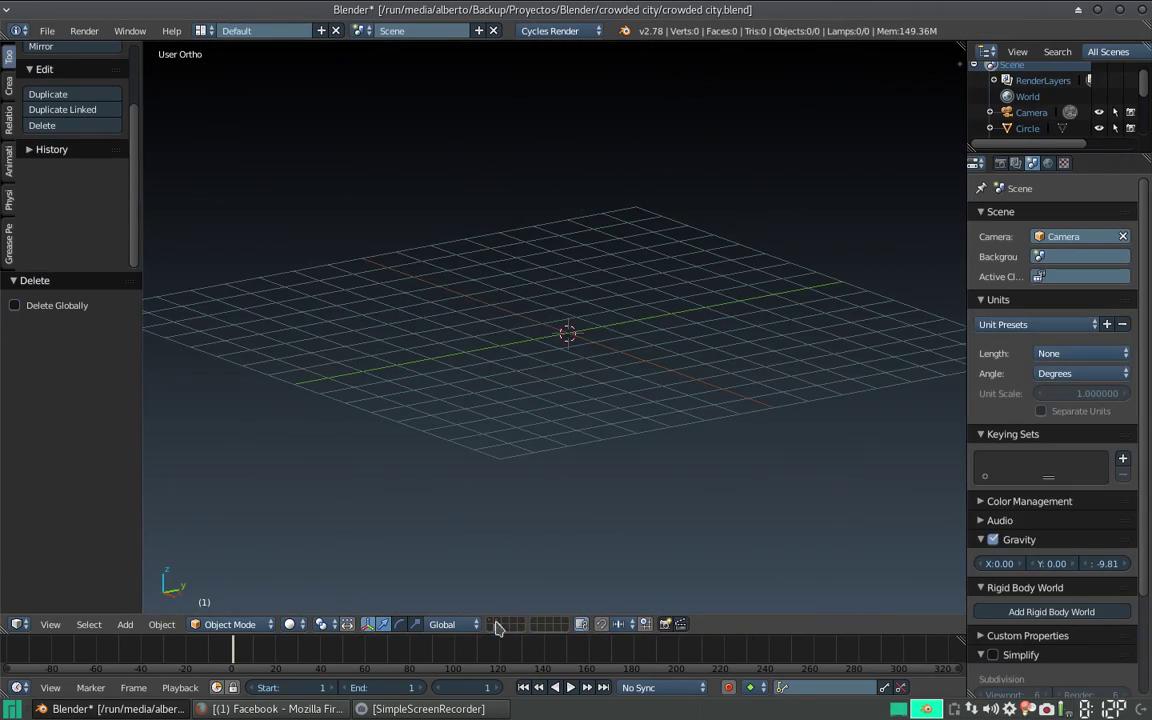
pyautogui.rightClick(300, 340)
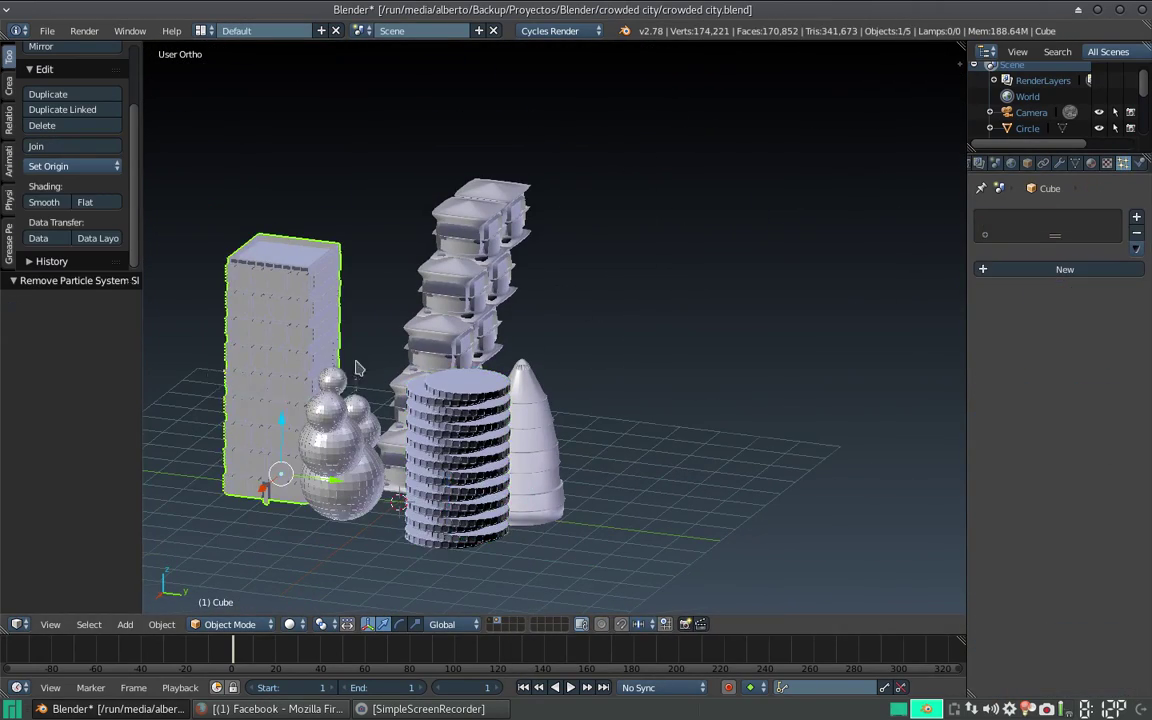
pyautogui.scroll(3, 433, 310)
pyautogui.hotkey('shift', 'z')
pyautogui.scroll(2, 433, 310)
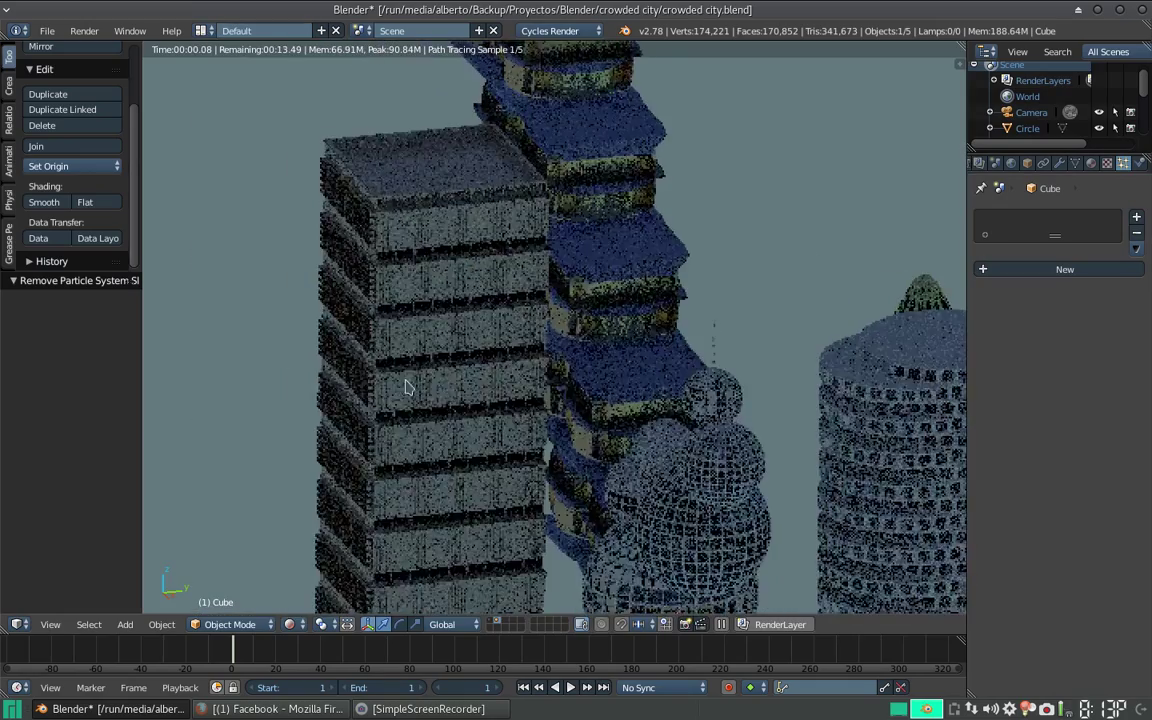
pyautogui.click(289, 624)
pyautogui.click(319, 548)
pyautogui.press('KP_5')
# - Inset the building's roof faces individually and extrude them
pyautogui.press('Tab')
pyautogui.moveTo(699, 355)
pyautogui.mouseDown(button='middle')
pyautogui.moveTo(662, 363)
pyautogui.moveTo(648, 440)
pyautogui.mouseUp(button='middle')
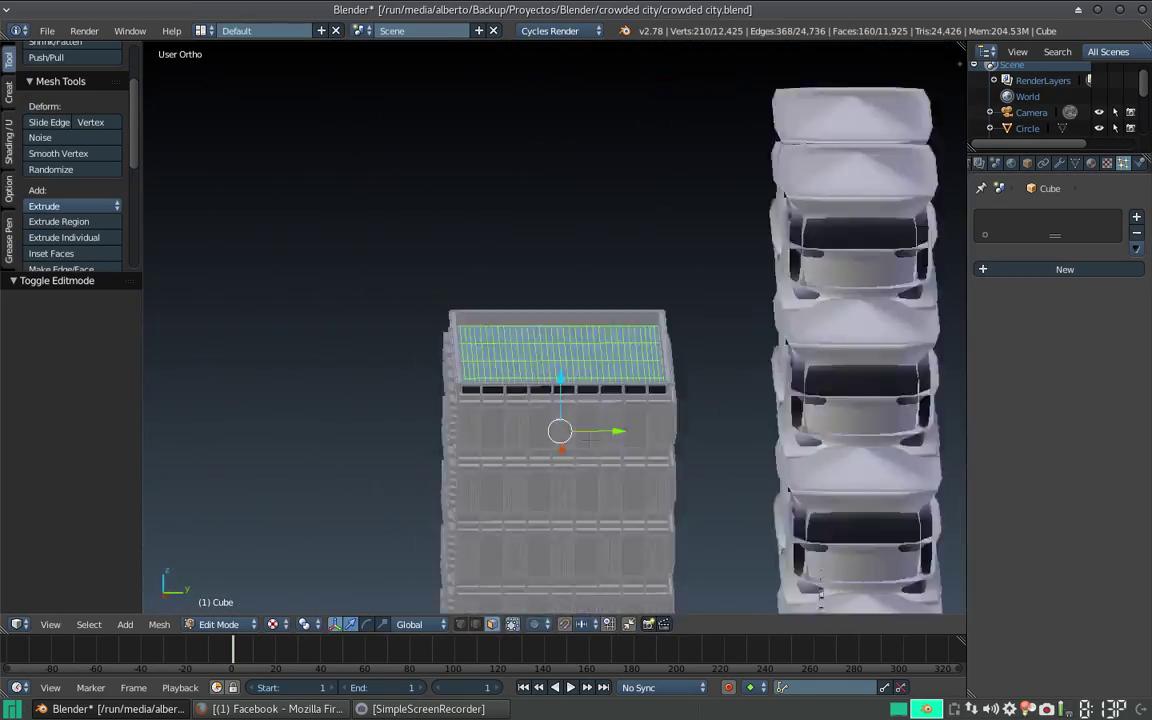
pyautogui.scroll(2, 648, 440)
pyautogui.press('i')
pyautogui.click(649, 440)
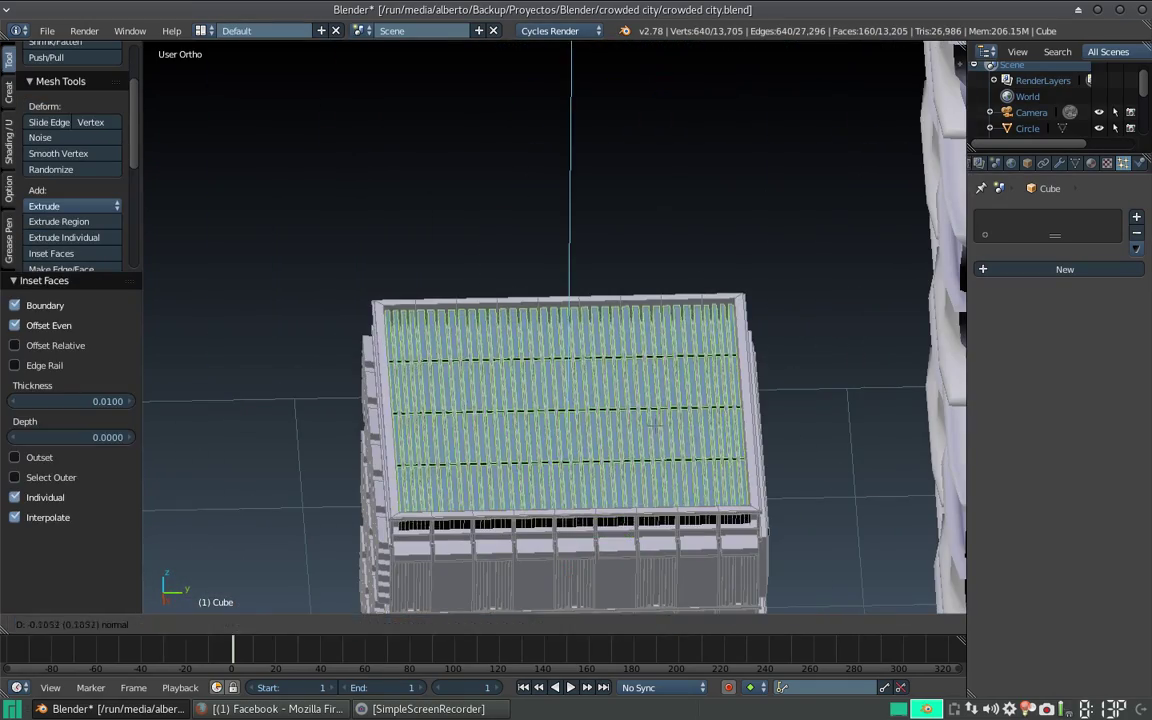
pyautogui.press('e')
pyautogui.click(649, 440)
pyautogui.press('Tab')
# - Add a material slot to the building with a new light-green material
pyautogui.scroll(3, 380, 390)
pyautogui.moveTo(380, 390); pyautogui.dragTo(430, 380, button='middle')
pyautogui.click(1091, 163)
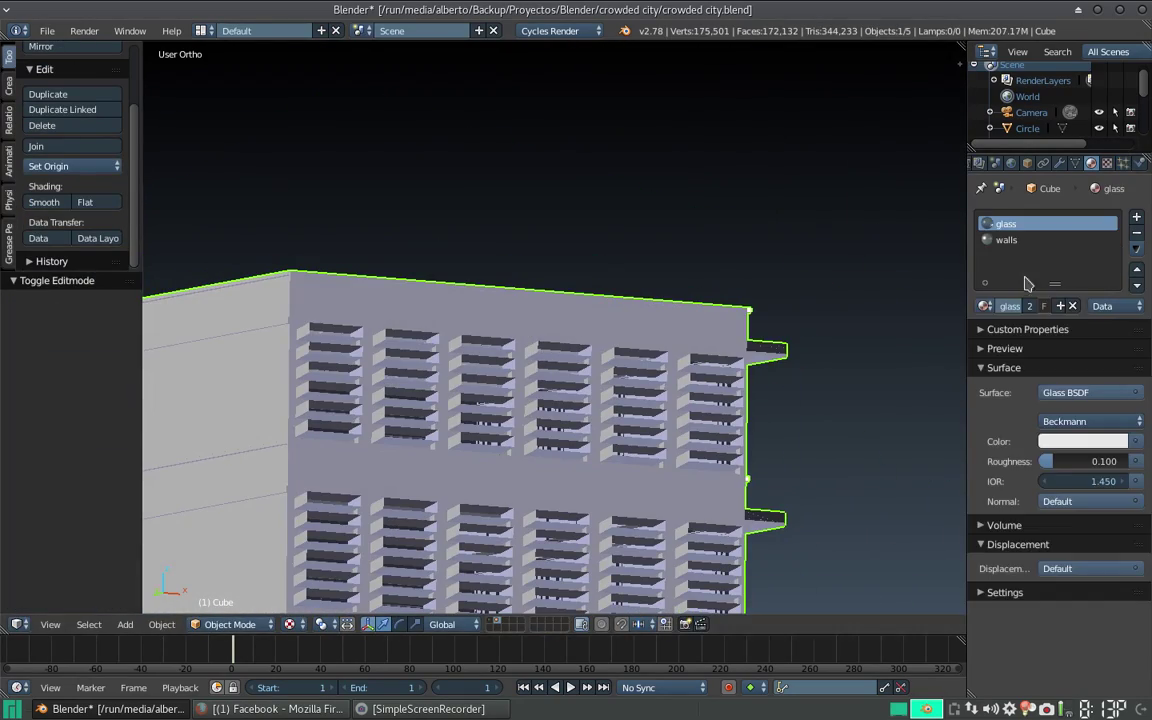
pyautogui.click(1136, 216)
pyautogui.click(993, 306)
pyautogui.click(1060, 421)
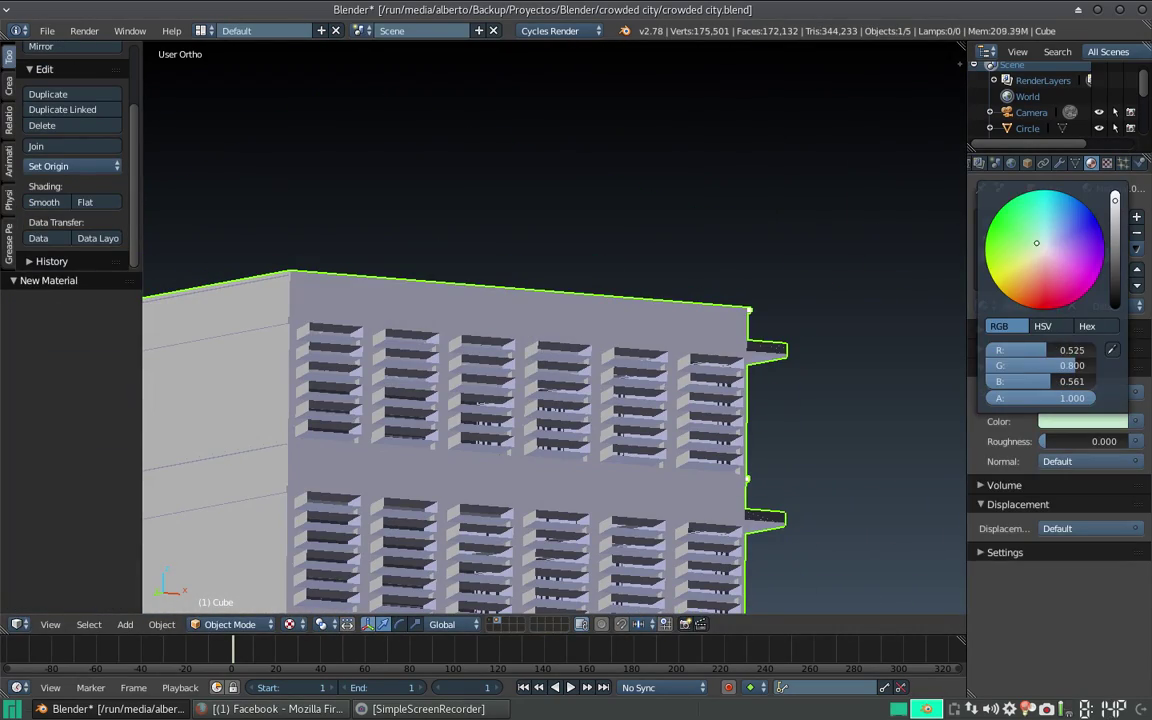
# - In Edit Mode, select window faces across the building's facade
pyautogui.press('Tab')
pyautogui.moveTo(663, 334); pyautogui.dragTo(497, 358, button='middle')
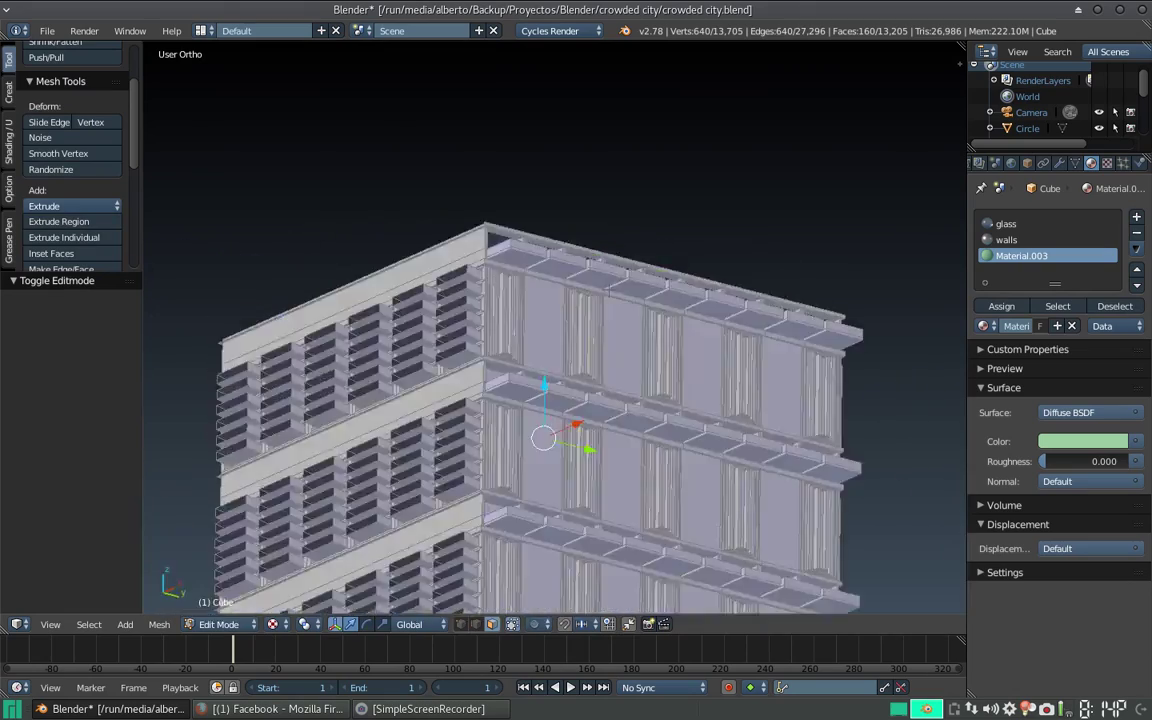
pyautogui.scroll(2, 310, 560)
pyautogui.rightClick(372, 347)
pyautogui.keyDown('shift'); pyautogui.rightClick(505, 325); pyautogui.keyUp('shift')
pyautogui.keyDown('shift'); pyautogui.rightClick(685, 335); pyautogui.keyUp('shift')
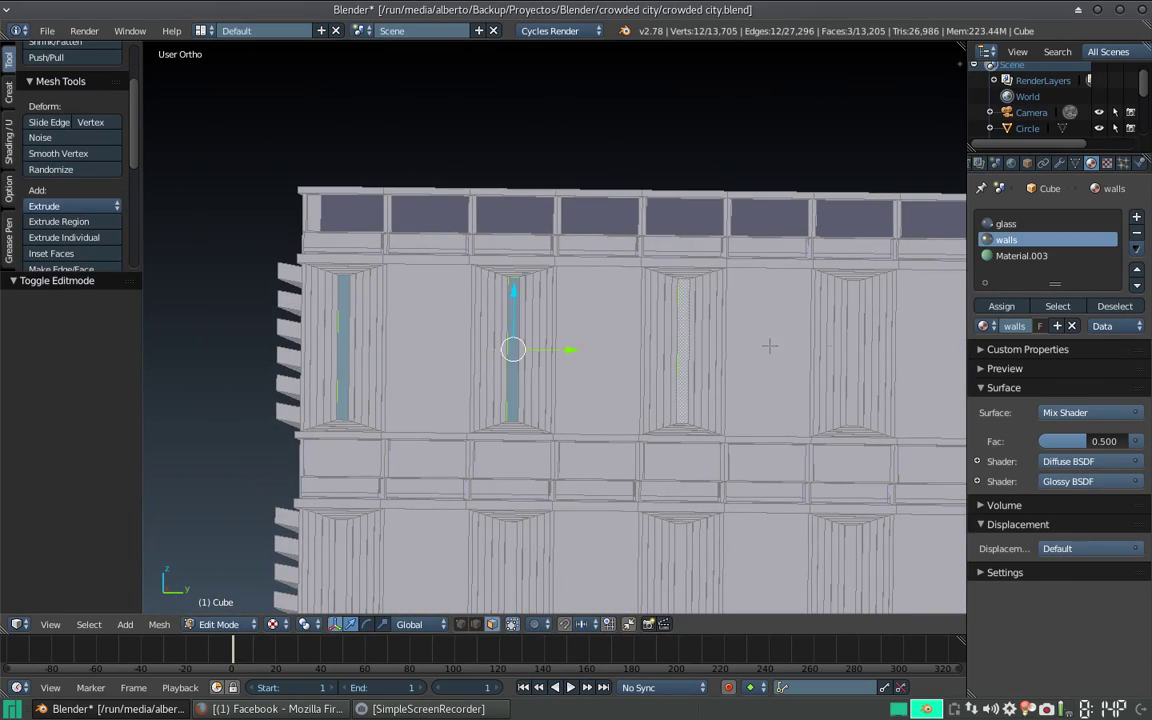
pyautogui.keyDown('shift'); pyautogui.rightClick(830, 311); pyautogui.keyUp('shift')
pyautogui.keyDown('shift'); pyautogui.moveTo(830, 311); pyautogui.dragTo(691, 211, button='middle'); pyautogui.keyUp('shift')
pyautogui.keyDown('shift'); pyautogui.rightClick(795, 226); pyautogui.keyUp('shift')
pyautogui.keyDown('shift'); pyautogui.rightClick(795, 445); pyautogui.keyUp('shift')
pyautogui.keyDown('shift'); pyautogui.rightClick(638, 442); pyautogui.keyUp('shift')
pyautogui.keyDown('shift'); pyautogui.rightClick(339, 440); pyautogui.keyUp('shift')
pyautogui.keyDown('shift'); pyautogui.rightClick(488, 442); pyautogui.keyUp('shift')
pyautogui.keyDown('shift'); pyautogui.moveTo(488, 442); pyautogui.dragTo(340, 212, button='middle'); pyautogui.keyUp('shift')
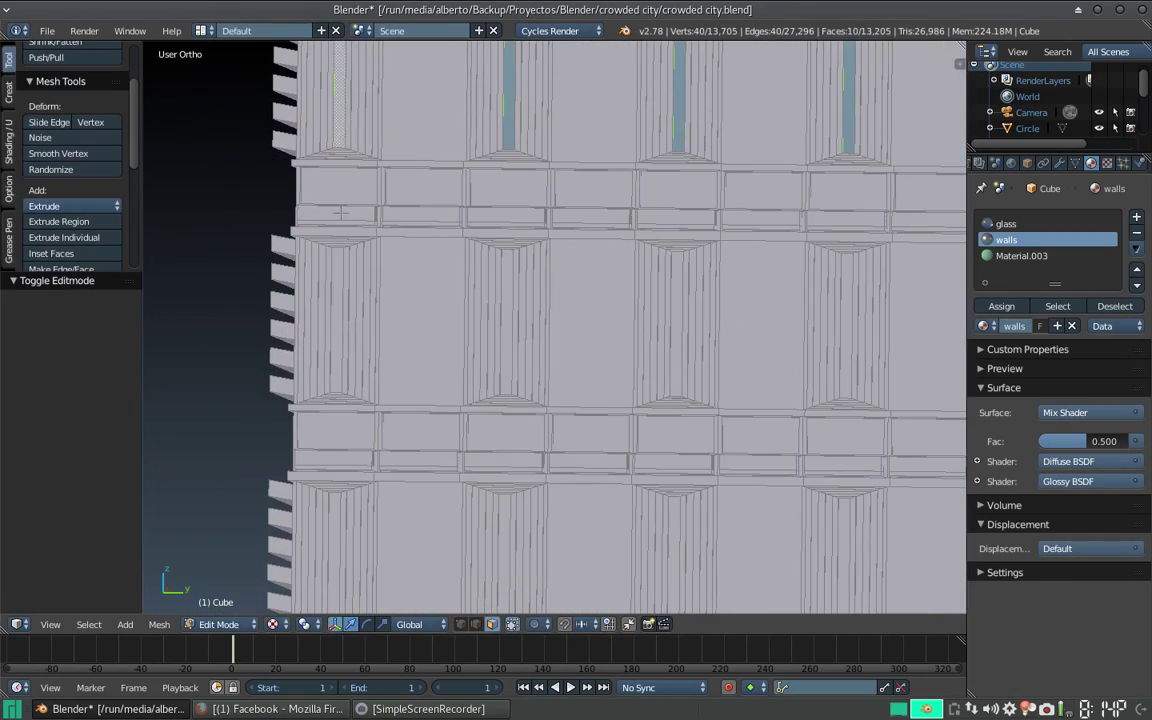
pyautogui.keyDown('shift'); pyautogui.rightClick(504, 320); pyautogui.keyUp('shift')
pyautogui.keyDown('shift'); pyautogui.rightClick(505, 520); pyautogui.keyUp('shift')
pyautogui.keyDown('shift'); pyautogui.rightClick(675, 318); pyautogui.keyUp('shift')
pyautogui.keyDown('shift'); pyautogui.moveTo(847, 512); pyautogui.dragTo(801, 462, button='middle'); pyautogui.keyUp('shift')
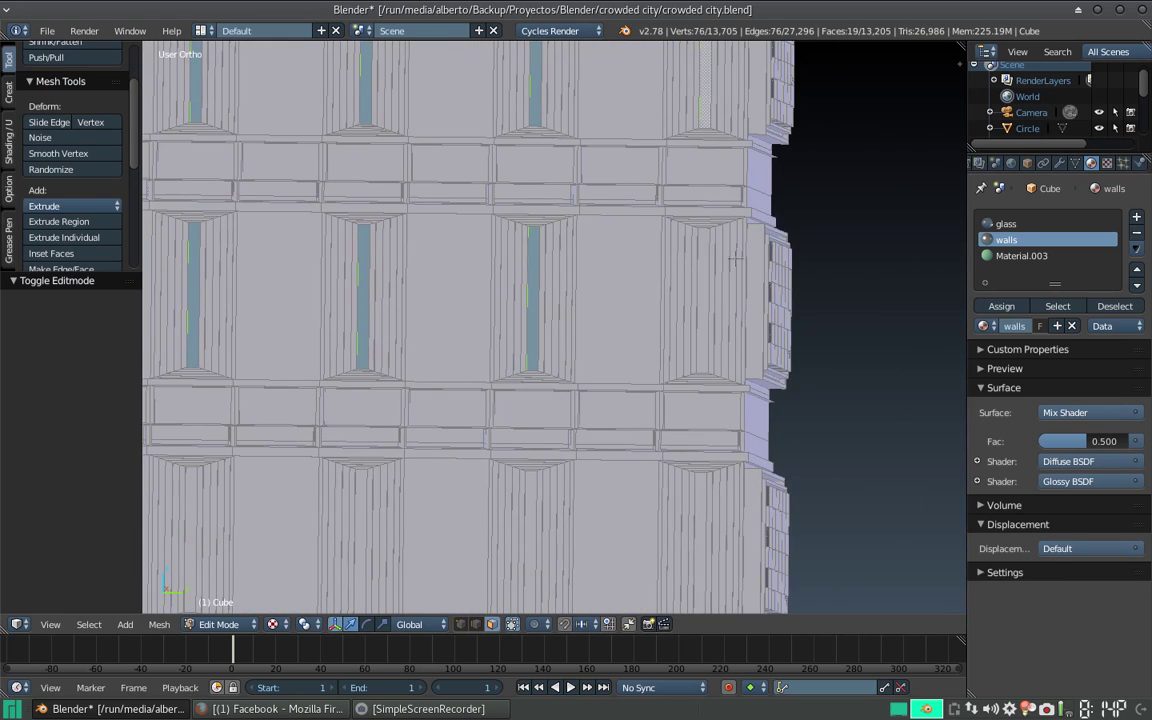
# - Select the remaining facade windows, grow the selection, and assign the glass material
pyautogui.keyDown('shift'); pyautogui.rightClick(632, 85); pyautogui.keyUp('shift')
pyautogui.keyDown('shift'); pyautogui.rightClick(632, 270); pyautogui.keyUp('shift')
pyautogui.keyDown('shift'); pyautogui.rightClick(630, 490); pyautogui.keyUp('shift')
pyautogui.moveTo(395, 498)
pyautogui.keyDown('shift'); pyautogui.mouseDown(button='middle')
pyautogui.moveTo(543, 463)
pyautogui.moveTo(618, 298)
pyautogui.mouseUp(button='middle'); pyautogui.keyUp('shift')
pyautogui.keyDown('shift'); pyautogui.rightClick(507, 254); pyautogui.keyUp('shift')
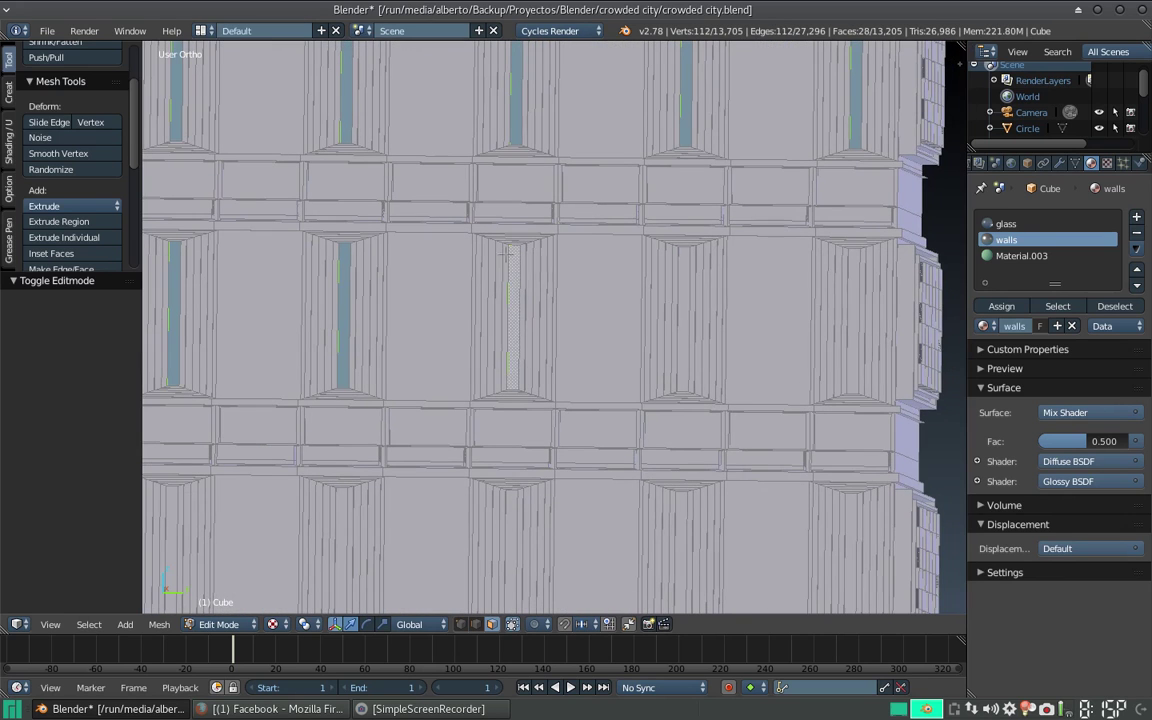
pyautogui.keyDown('shift'); pyautogui.rightClick(510, 518); pyautogui.keyUp('shift')
pyautogui.keyDown('shift'); pyautogui.moveTo(173, 299); pyautogui.dragTo(333, 184, button='middle'); pyautogui.keyUp('shift')
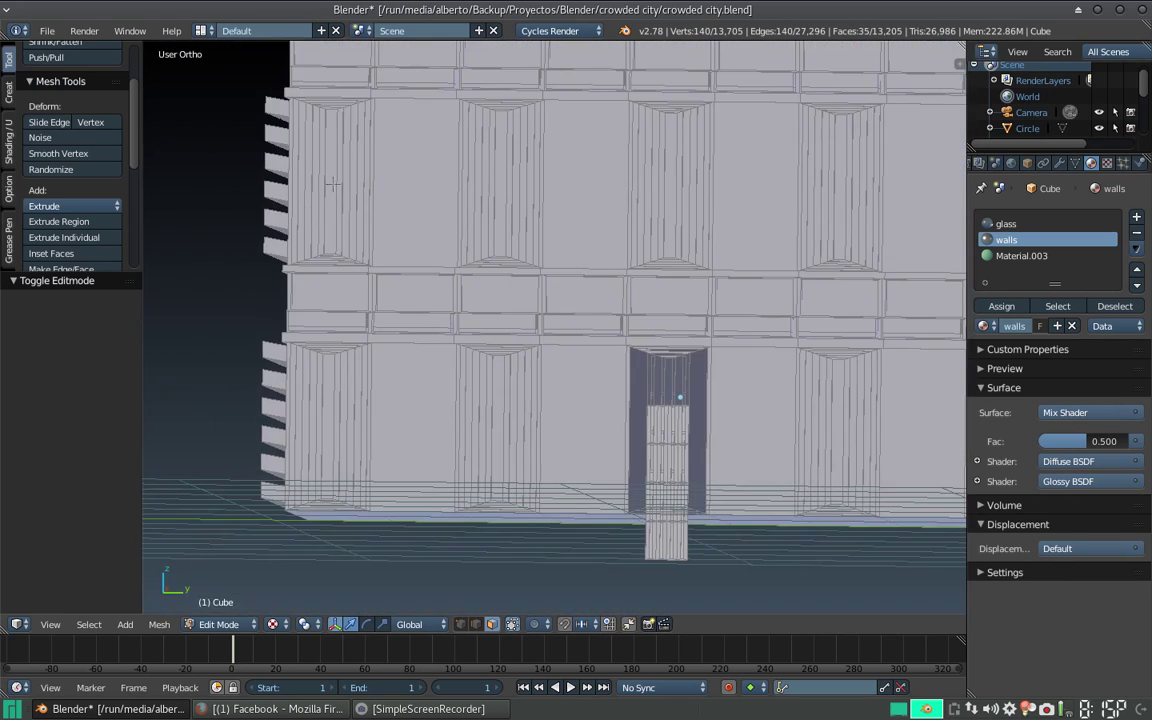
pyautogui.keyDown('shift'); pyautogui.moveTo(600, 410); pyautogui.dragTo(176, 460, button='middle'); pyautogui.keyUp('shift')
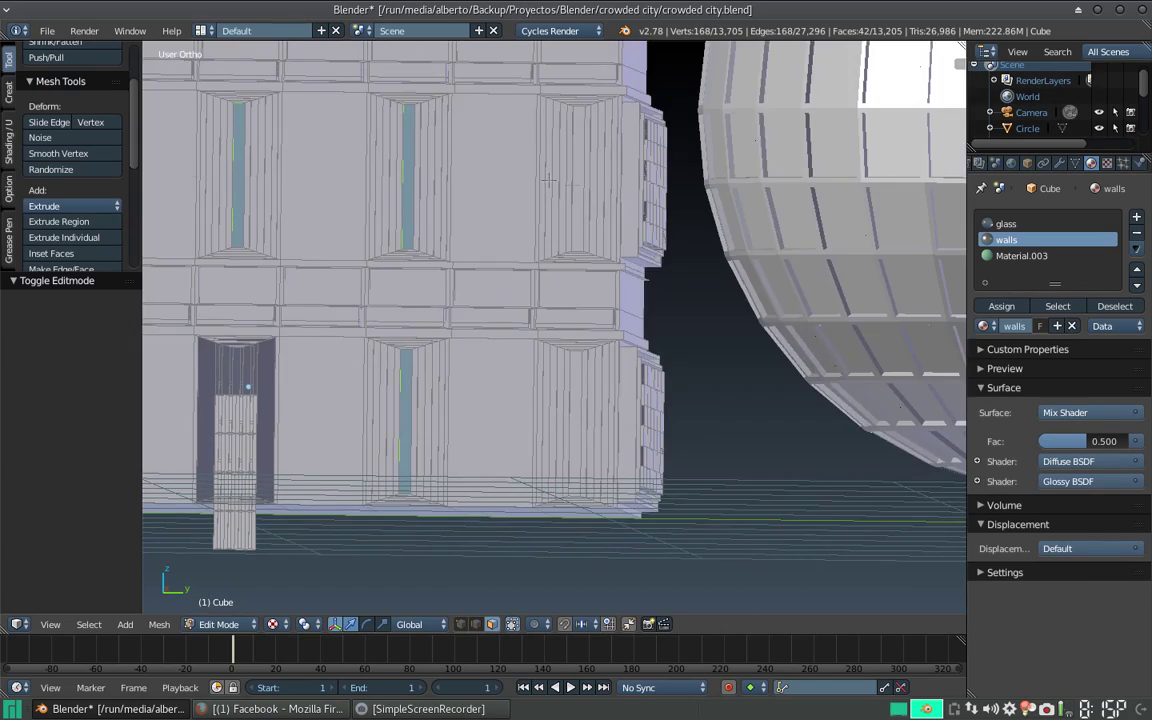
pyautogui.scroll(-3, 336, 410)
pyautogui.press('ctrl+KP_Add')
pyautogui.scroll(2, 471, 475)
pyautogui.scroll(-3, 470, 475)
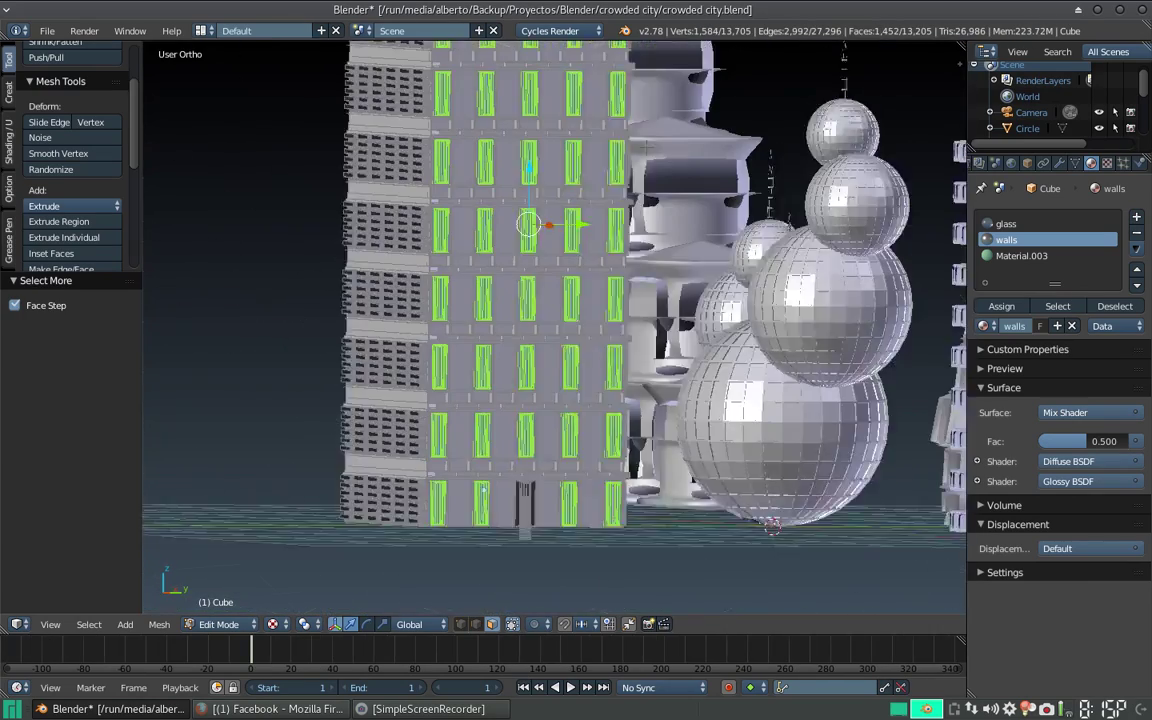
pyautogui.click(1006, 224)
pyautogui.click(1001, 306)
# - Switch to Material Preview shading and select the next group of window faces
pyautogui.click(272, 624)
pyautogui.click(265, 519)
pyautogui.press('Tab')
pyautogui.press('Tab')
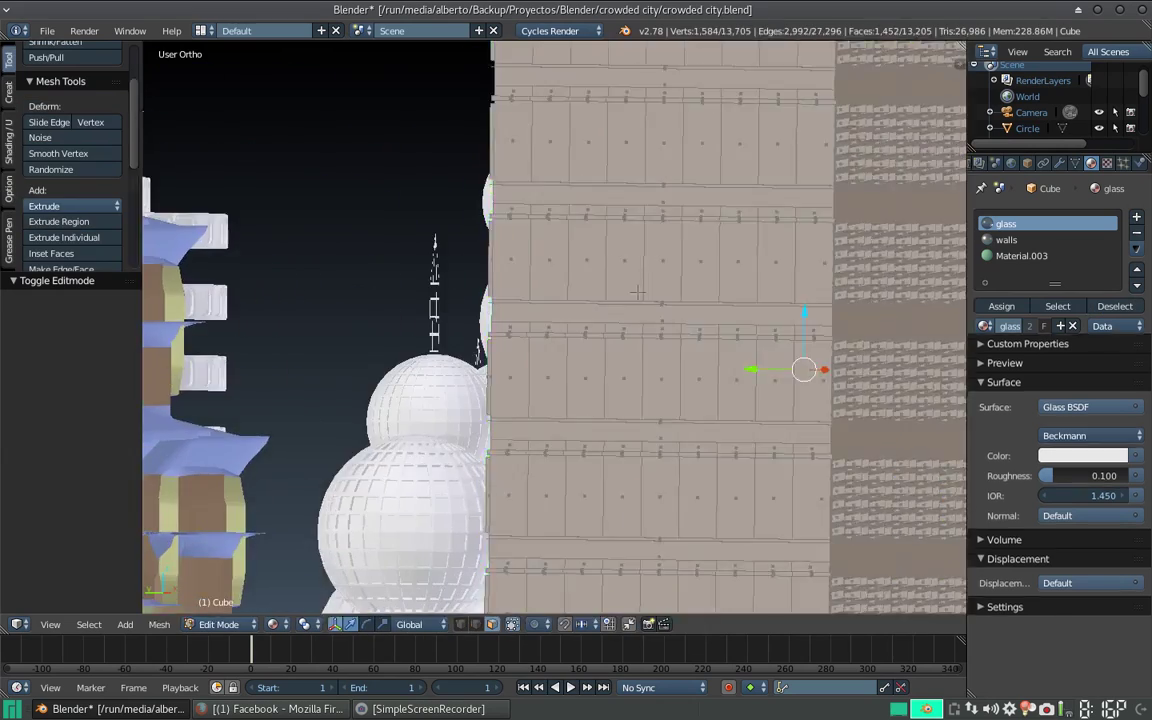
pyautogui.scroll(-2, 457, 420)
pyautogui.keyDown('shift'); pyautogui.rightClick(343, 381); pyautogui.keyUp('shift')
pyautogui.keyDown('shift'); pyautogui.rightClick(547, 382); pyautogui.keyUp('shift')
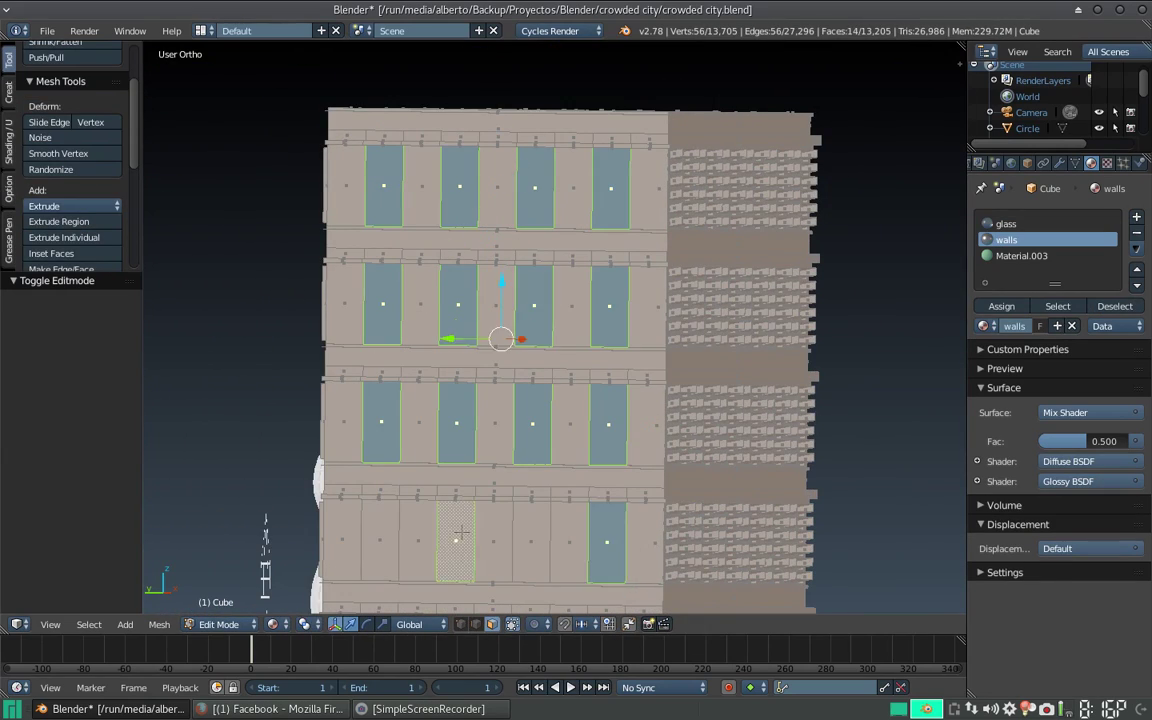
pyautogui.keyDown('shift'); pyautogui.rightClick(546, 489); pyautogui.keyUp('shift')
pyautogui.keyDown('shift'); pyautogui.rightClick(479, 488); pyautogui.keyUp('shift')
pyautogui.keyDown('shift'); pyautogui.moveTo(450, 520); pyautogui.dragTo(483, 140, button='middle'); pyautogui.keyUp('shift')
# - Add the lower and bottom-row windows to the selection and assign them glass
pyautogui.keyDown('shift'); pyautogui.rightClick(492, 142); pyautogui.keyUp('shift')
pyautogui.keyDown('shift'); pyautogui.rightClick(375, 127); pyautogui.keyUp('shift')
pyautogui.keyDown('shift'); pyautogui.rightClick(447, 234); pyautogui.keyUp('shift')
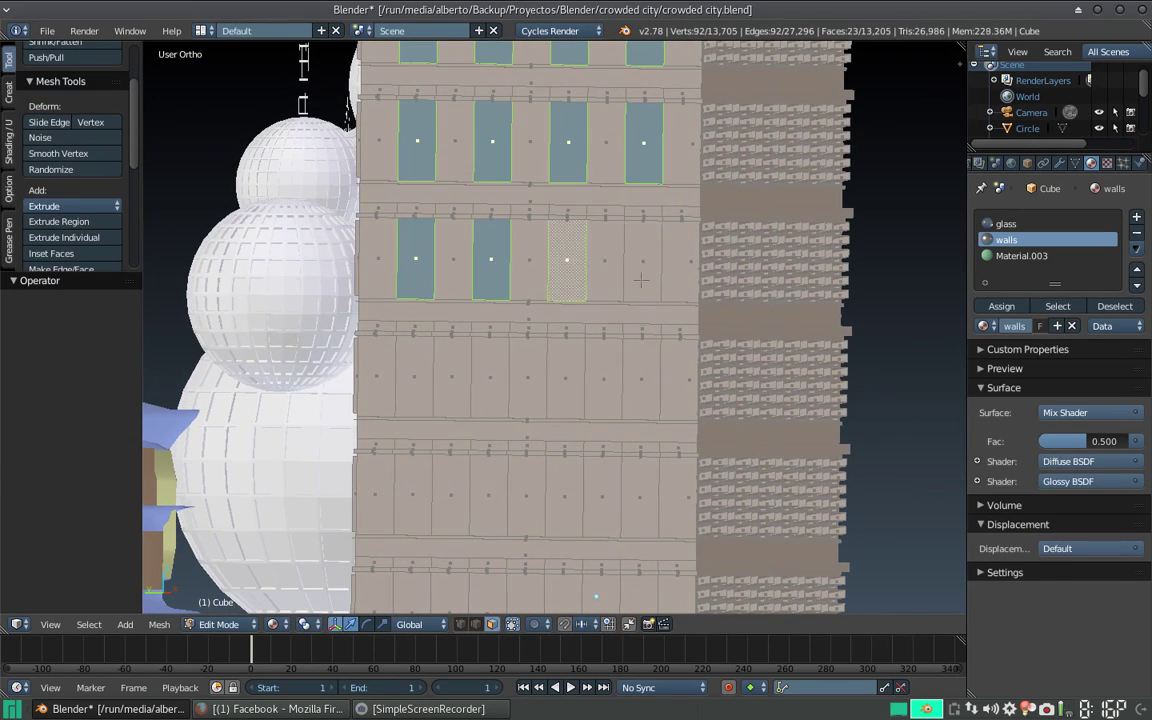
pyautogui.keyDown('shift'); pyautogui.rightClick(510, 236); pyautogui.keyUp('shift')
pyautogui.keyDown('shift'); pyautogui.rightClick(441, 341); pyautogui.keyUp('shift')
pyautogui.keyDown('shift'); pyautogui.rightClick(373, 446); pyautogui.keyUp('shift')
pyautogui.moveTo(548, 588)
pyautogui.keyDown('shift'); pyautogui.mouseDown(button='middle')
pyautogui.moveTo(560, 308)
pyautogui.moveTo(645, 369)
pyautogui.mouseUp(button='middle'); pyautogui.keyUp('shift')
pyautogui.keyDown('shift'); pyautogui.rightClick(586, 290); pyautogui.keyUp('shift')
pyautogui.keyDown('shift'); pyautogui.rightClick(451, 290); pyautogui.keyUp('shift')
pyautogui.click(1006, 223)
pyautogui.click(1001, 306)
pyautogui.press('Tab')
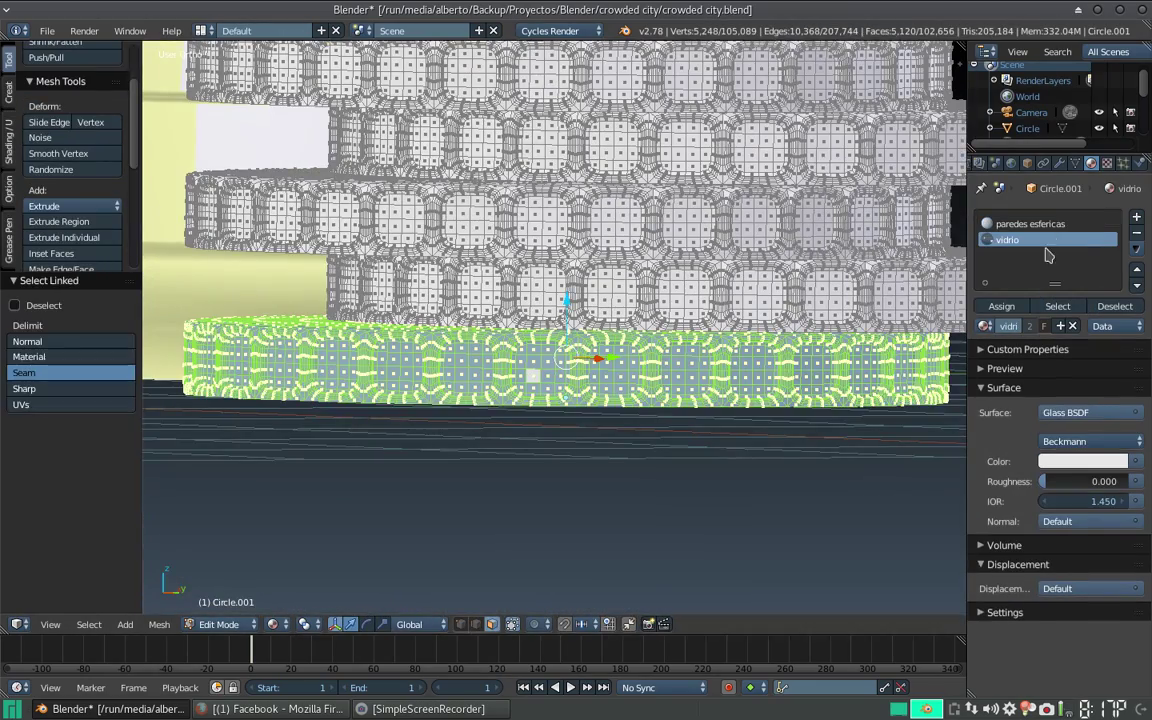
# - Add a new reddish material slot to the tower and assign it to the selected rings
pyautogui.click(1136, 216)
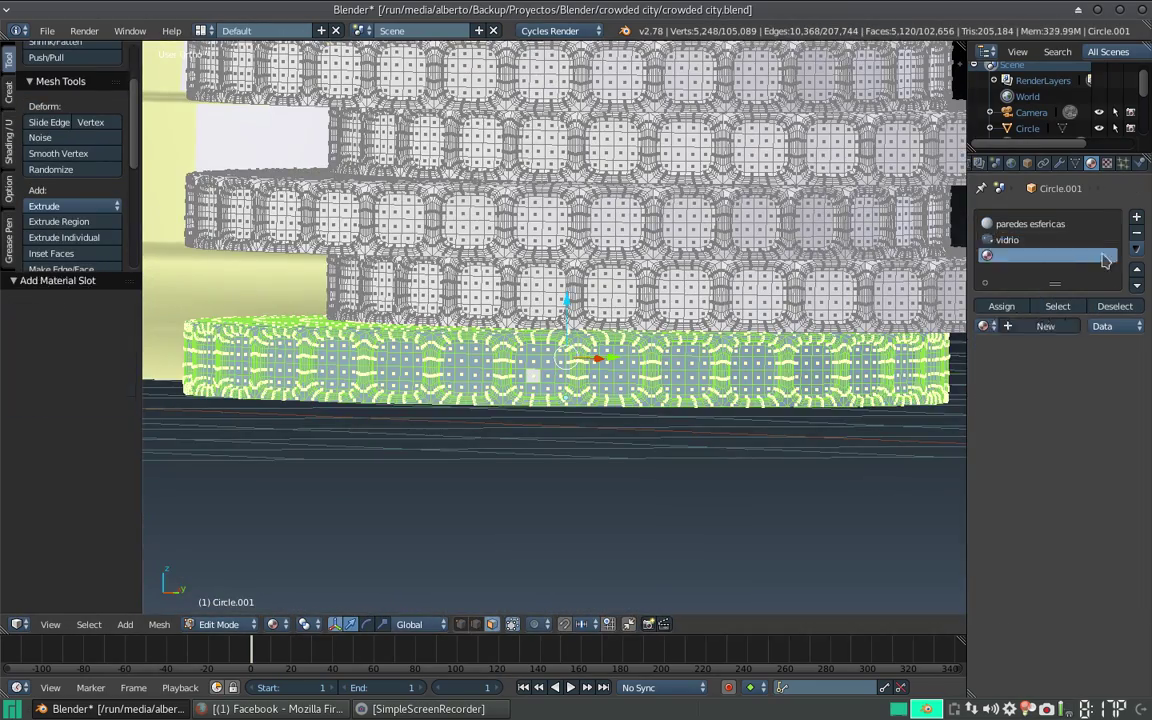
pyautogui.click(1040, 326)
pyautogui.click(1083, 441)
pyautogui.click(1075, 215)
pyautogui.write('small cylinder 1')
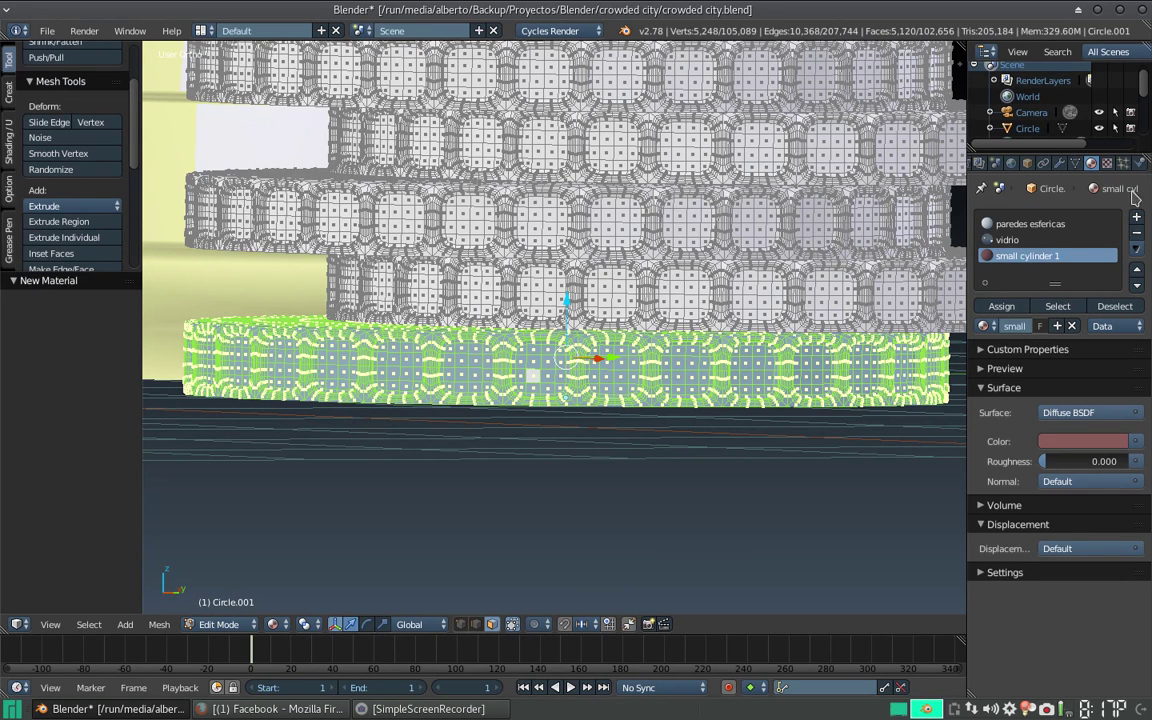
pyautogui.click(1001, 306)
# - Pick several tower rings with Select Linked (L) and orbit to check them
pyautogui.press('l')
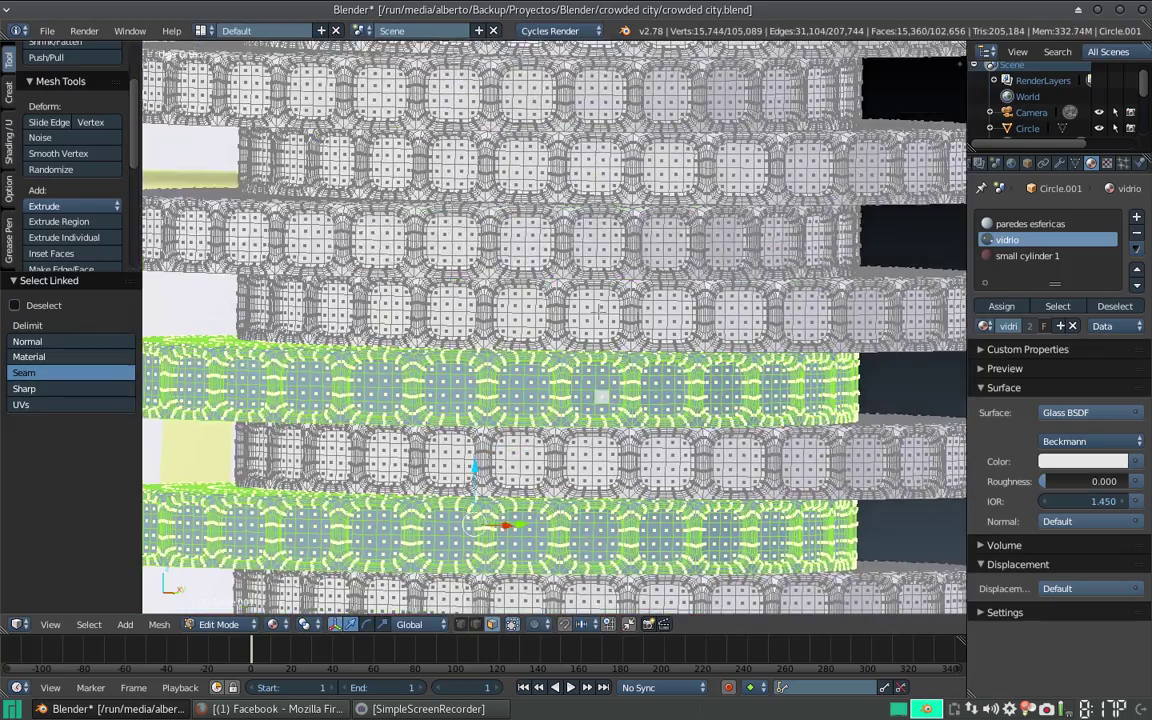
pyautogui.press('l')
pyautogui.keyDown('shift'); pyautogui.moveTo(542, 210); pyautogui.dragTo(522, 291, button='middle'); pyautogui.keyUp('shift')
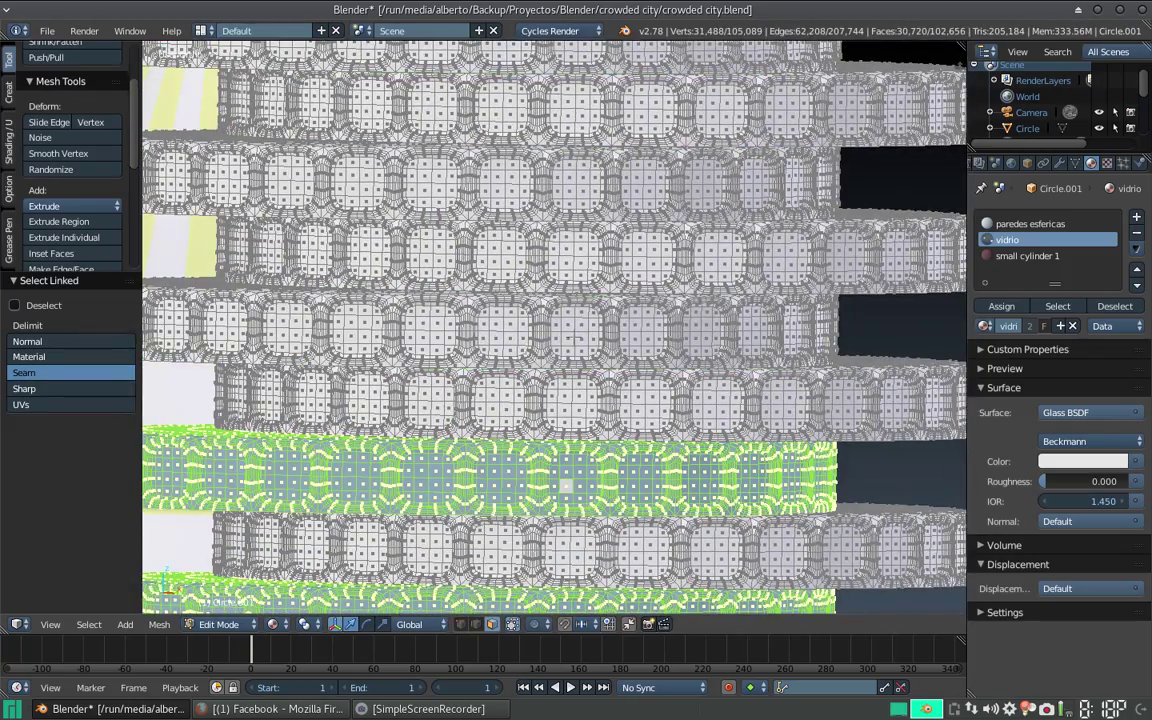
pyautogui.press('l')
pyautogui.moveTo(568, 343); pyautogui.dragTo(555, 250, button='middle')
pyautogui.scroll(5, 555, 250)
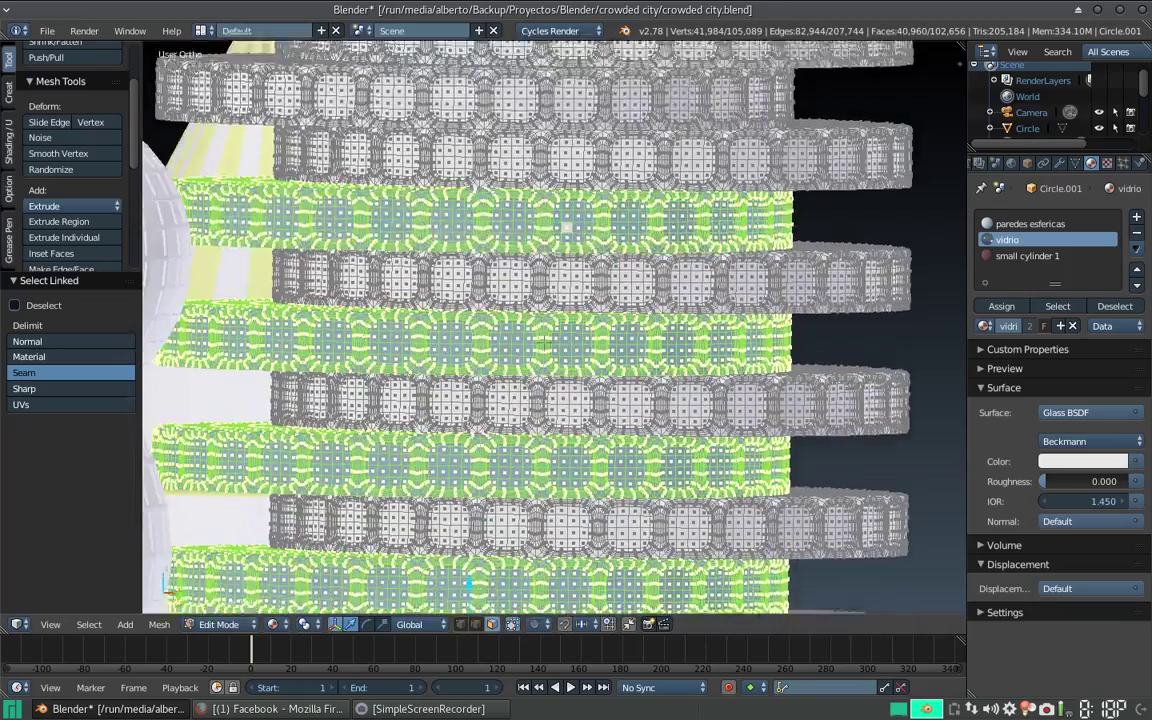
# - Reselect the alternate rings from the top down and assign them the vidrio glass
pyautogui.press('a')
pyautogui.press('l')
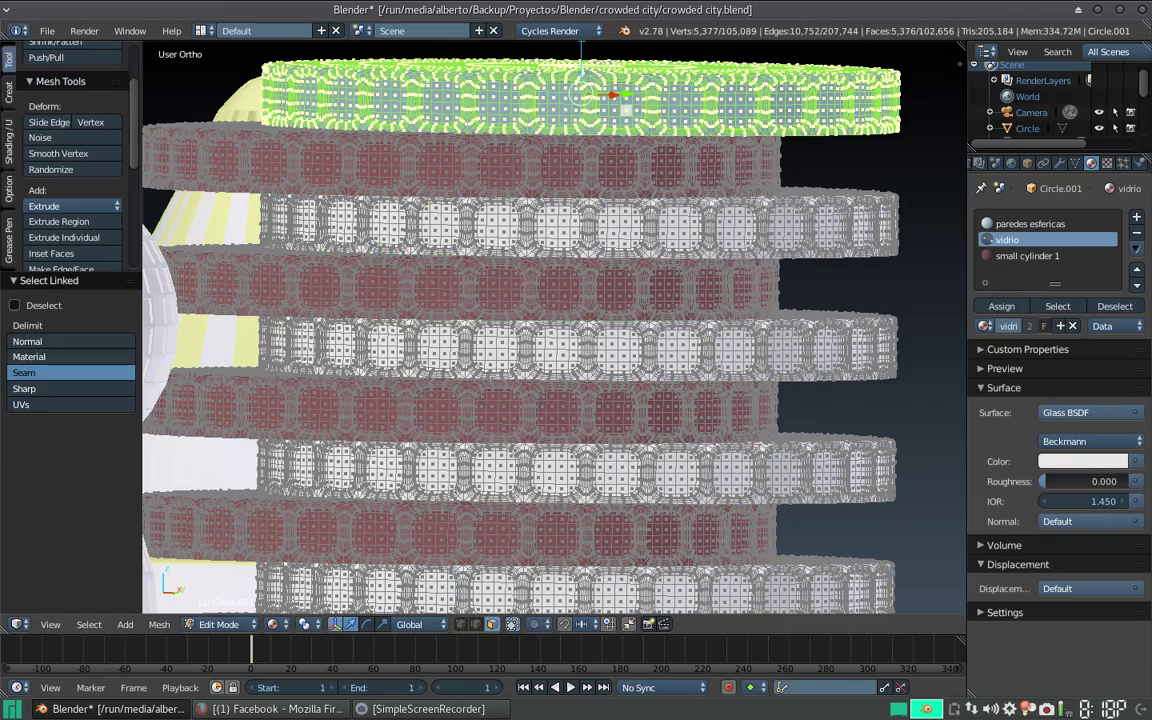
pyautogui.press('l')
pyautogui.press('l')
pyautogui.press('l')
pyautogui.press('l')
pyautogui.keyDown('shift'); pyautogui.moveTo(558, 530); pyautogui.dragTo(537, 99, button='middle'); pyautogui.keyUp('shift')
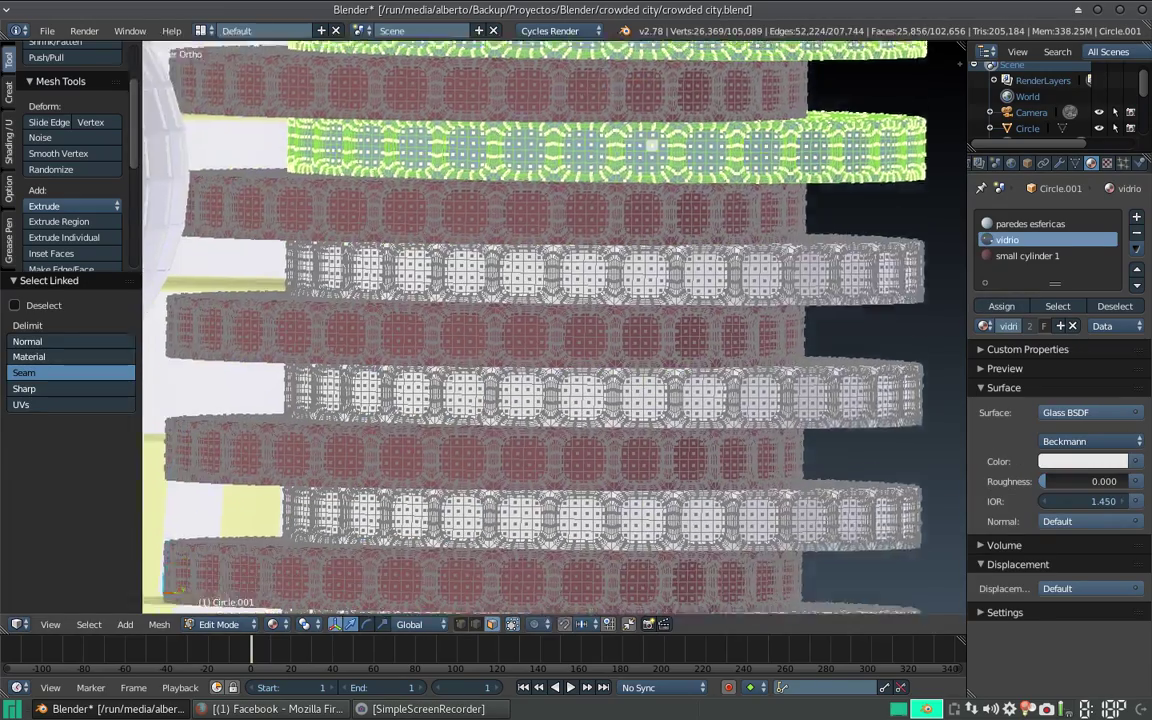
pyautogui.press('l')
pyautogui.press('l')
pyautogui.press('l')
pyautogui.press('l')
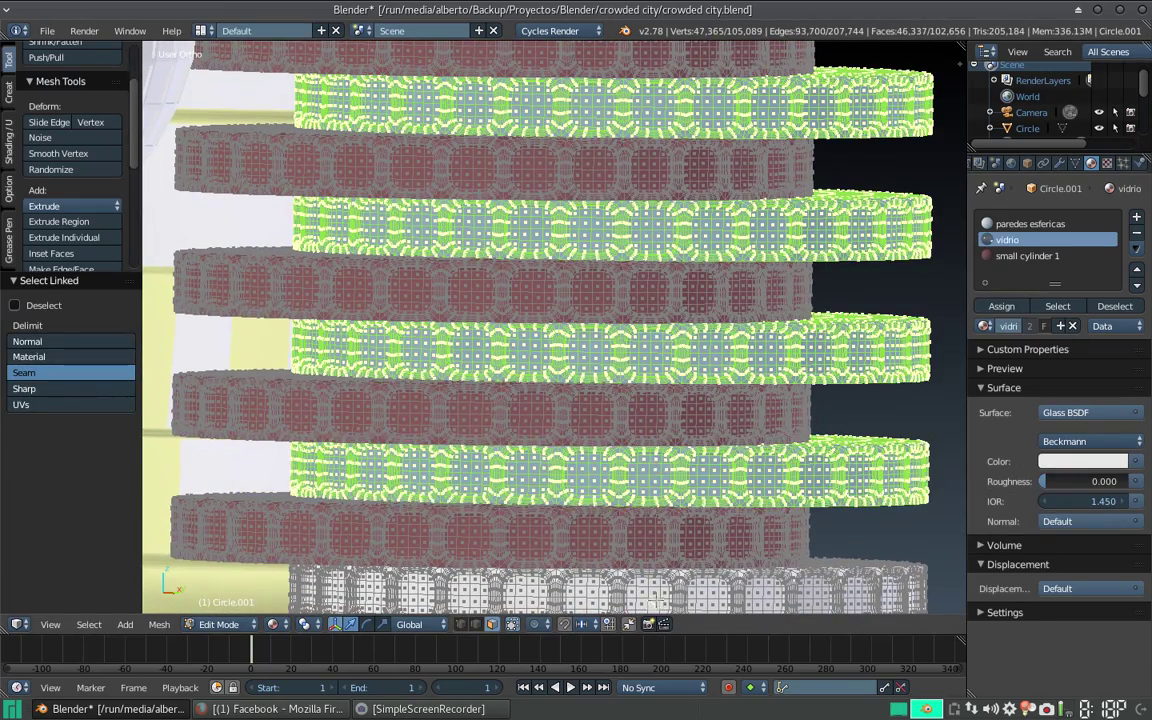
pyautogui.press('l')
pyautogui.keyDown('shift'); pyautogui.moveTo(590, 542); pyautogui.dragTo(600, 450, button='middle'); pyautogui.keyUp('shift')
pyautogui.click(1001, 306)
# - Preview the tower in Rendered shading and set the glass roughness to 0.075
pyautogui.press('Tab')
pyautogui.press('Tab')
pyautogui.press('Tab')
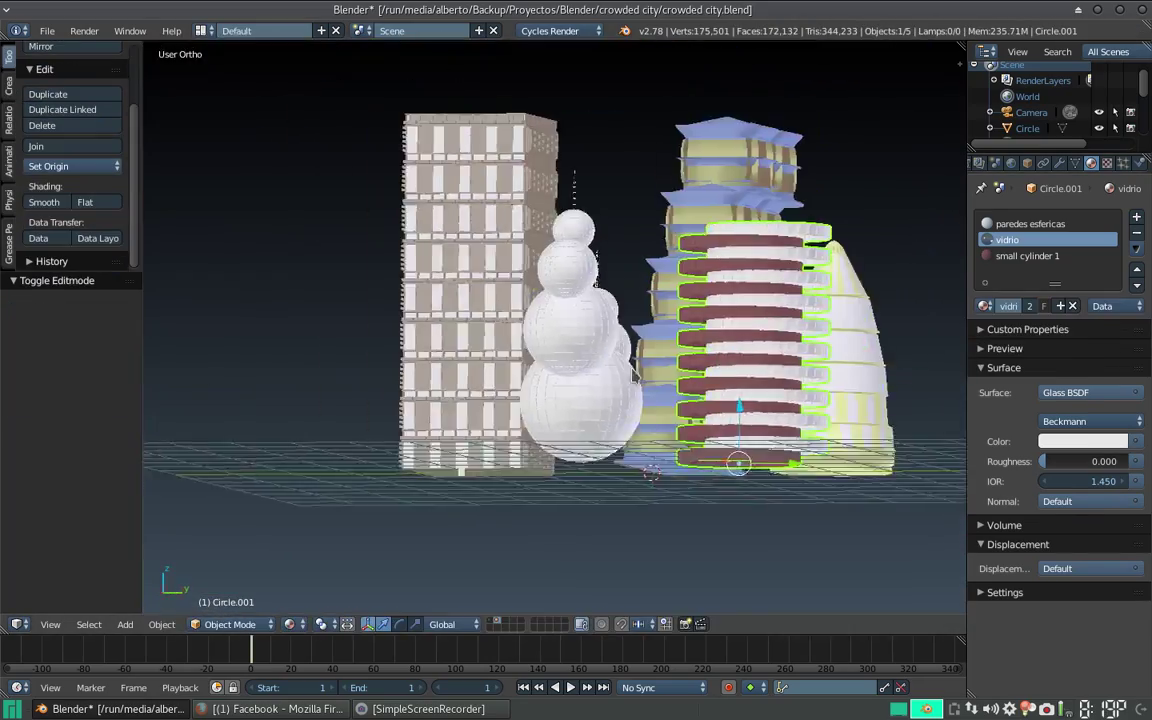
pyautogui.scroll(5, 560, 350)
pyautogui.click(290, 624)
pyautogui.click(322, 517)
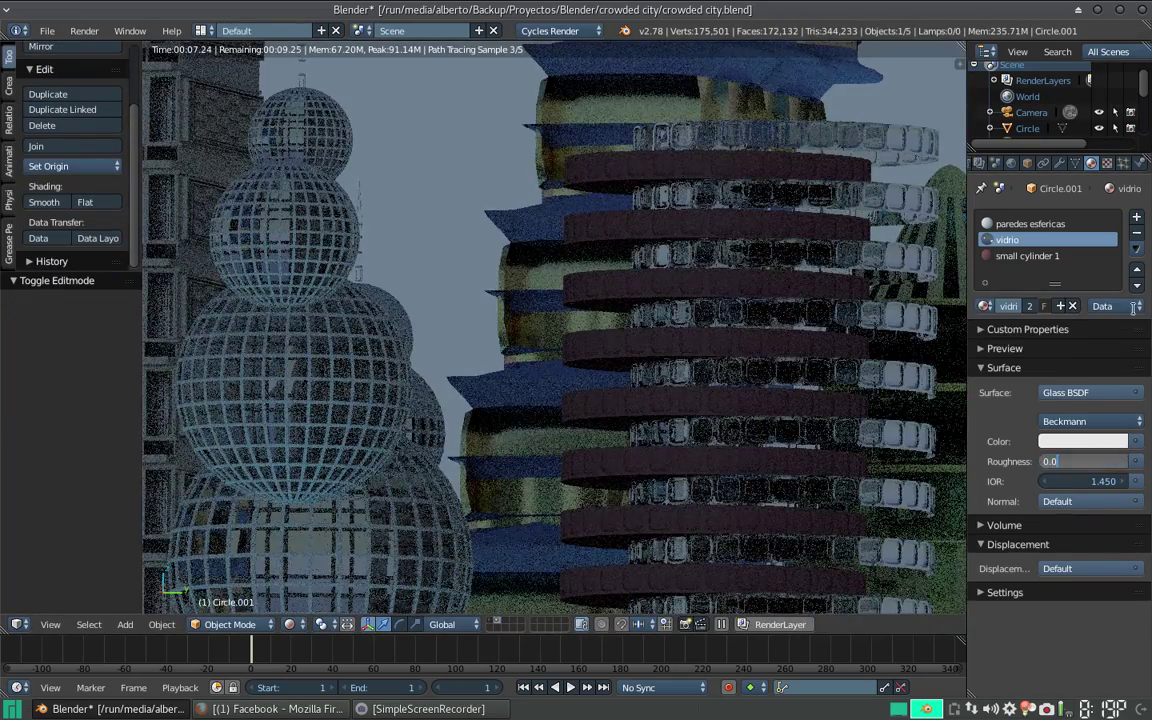
pyautogui.moveTo(1080, 461); pyautogui.dragTo(1092, 461)
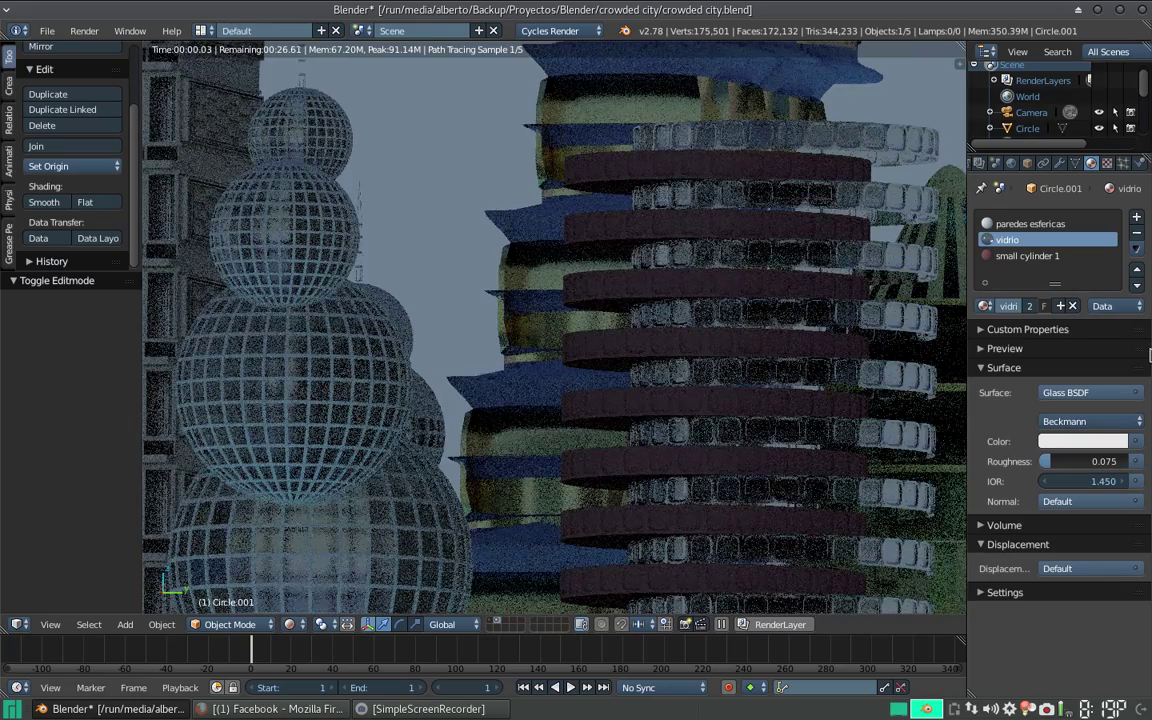
# - Return to Material Preview shading, orbit around the city, and select the rock terrain plane
pyautogui.click(290, 624)
pyautogui.click(320, 535)
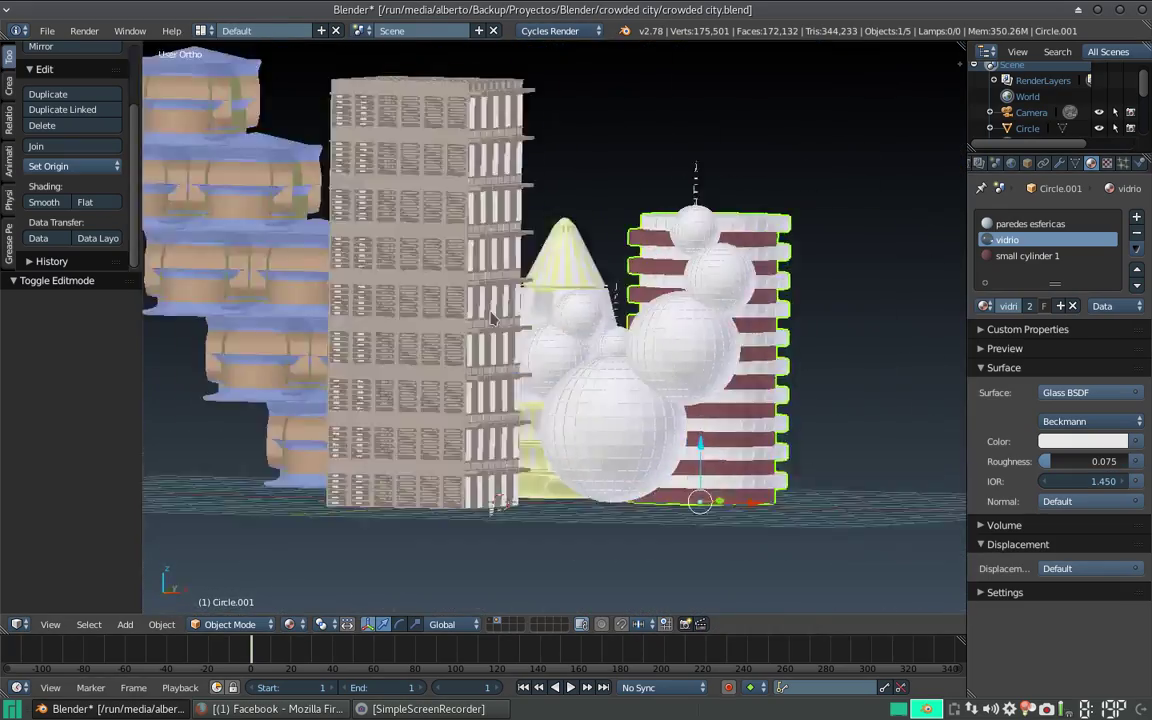
pyautogui.moveTo(320, 535); pyautogui.dragTo(602, 398, button='middle')
pyautogui.rightClick(602, 398)
# - Show the terrain's particle settings, orbit low over the city, and switch to camera view (Numpad 0)
pyautogui.click(1123, 162)
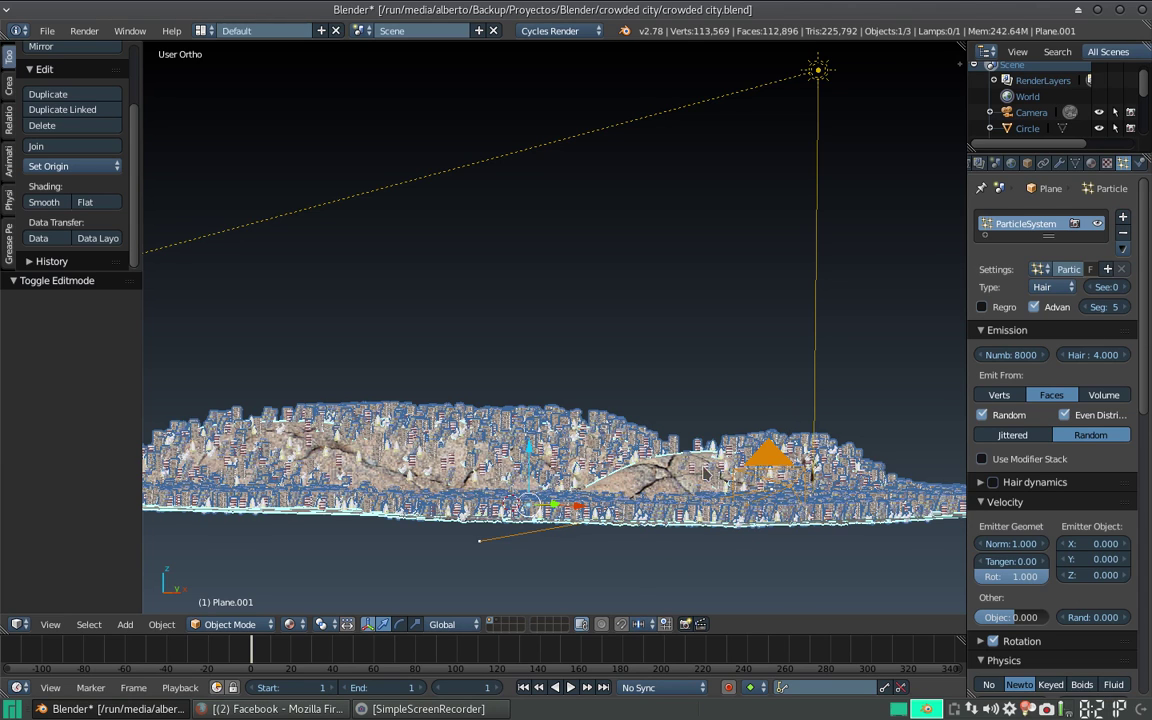
pyautogui.moveTo(706, 474); pyautogui.dragTo(788, 503, button='middle')
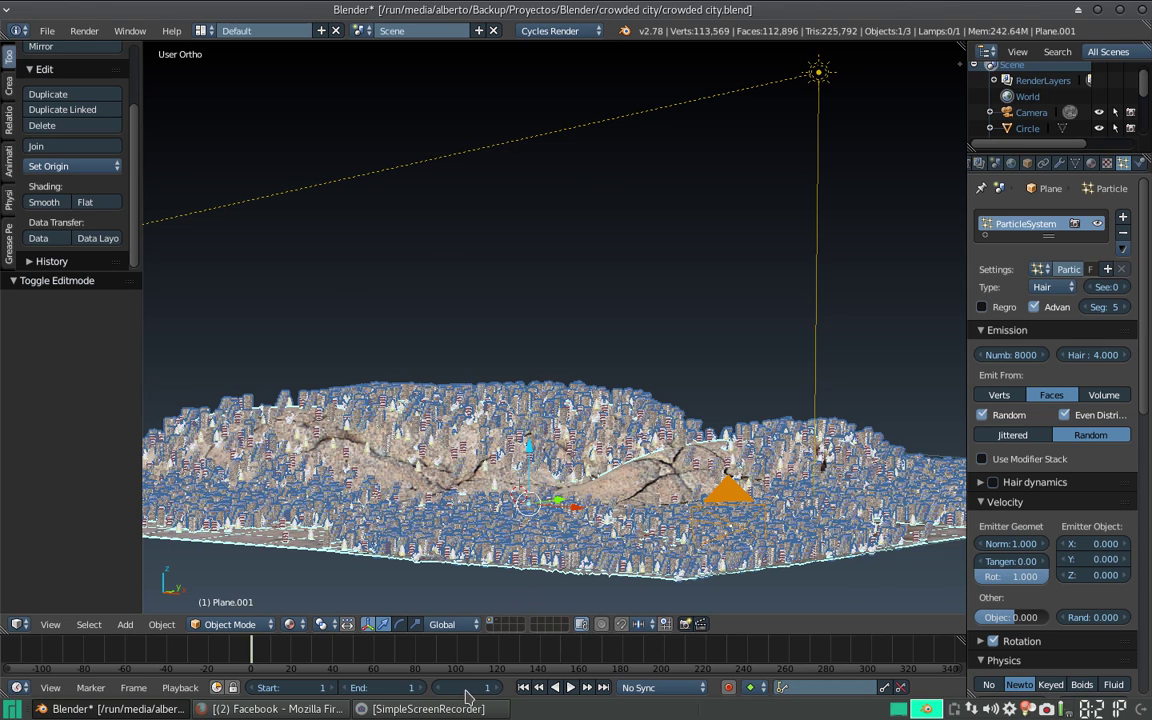
pyautogui.moveTo(466, 697); pyautogui.dragTo(495, 630, button='middle')
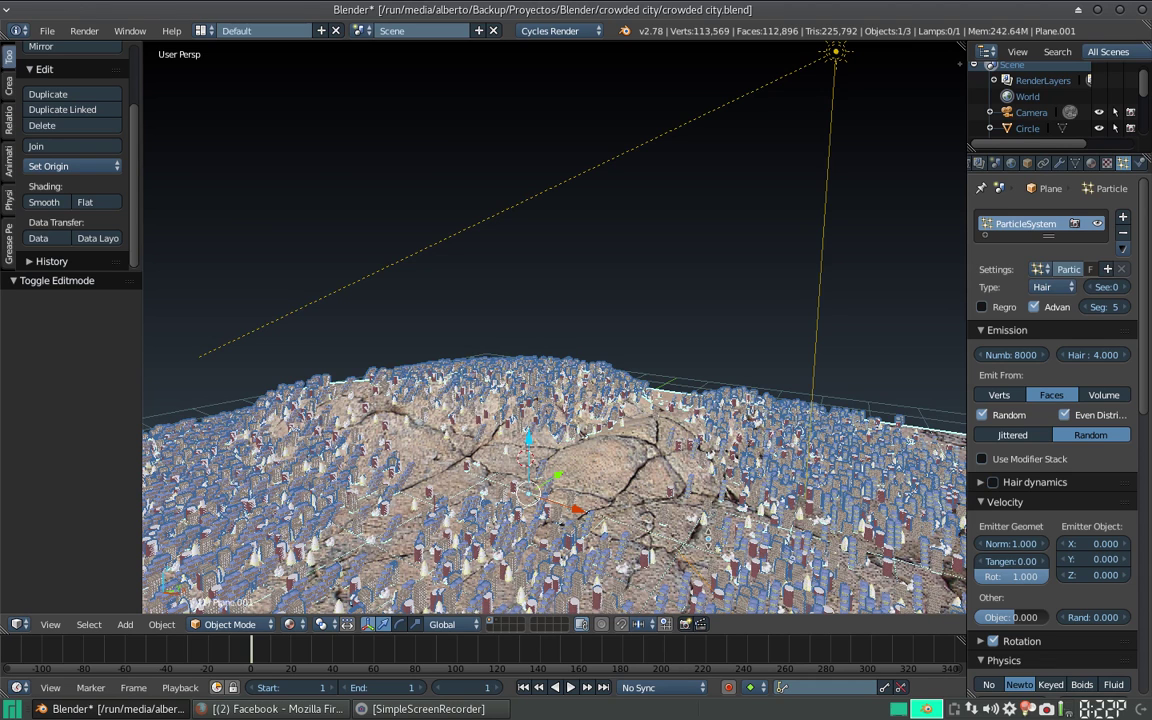
pyautogui.press('KP_0')
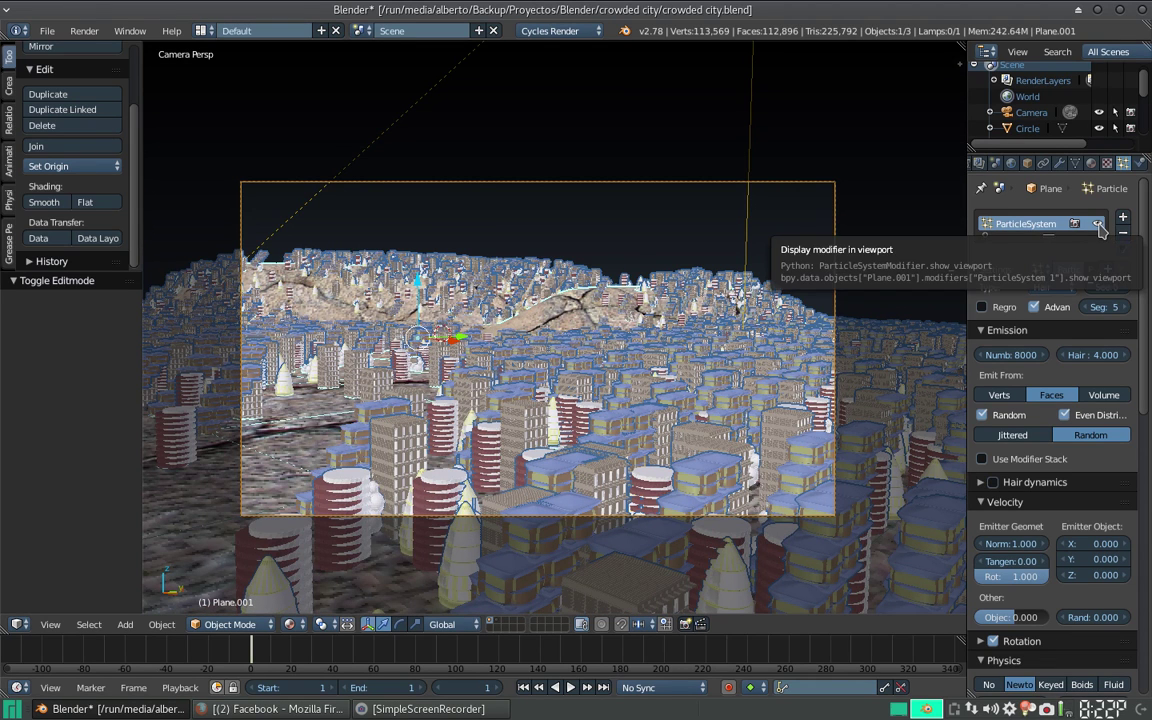